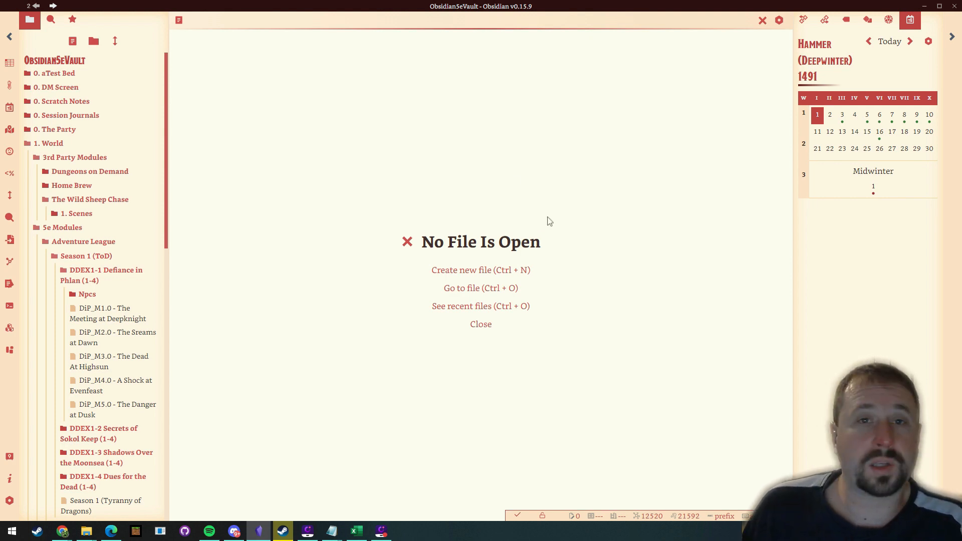
Step: Search the community plugins for "json" and open the JSON/CSV Importer plugin's page
left_click(9, 501)
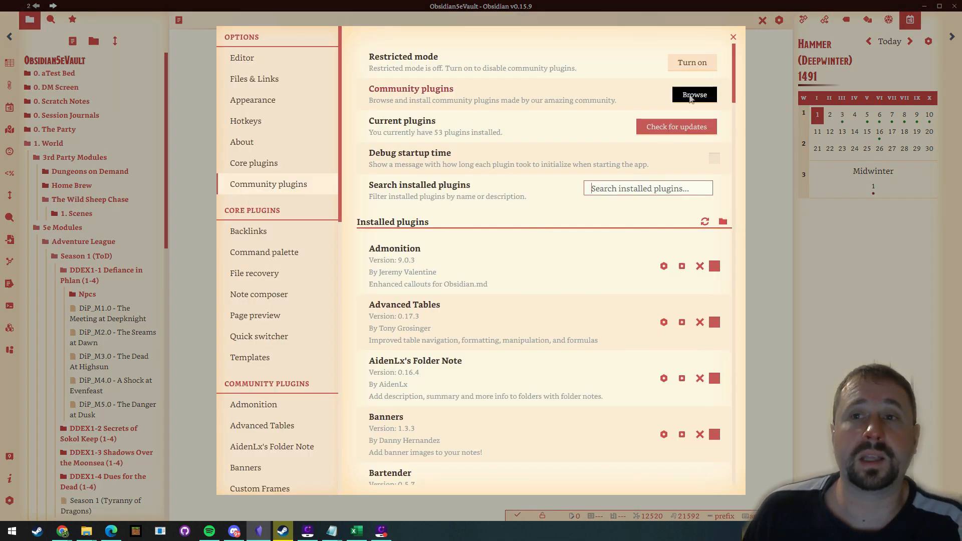
left_click(691, 95)
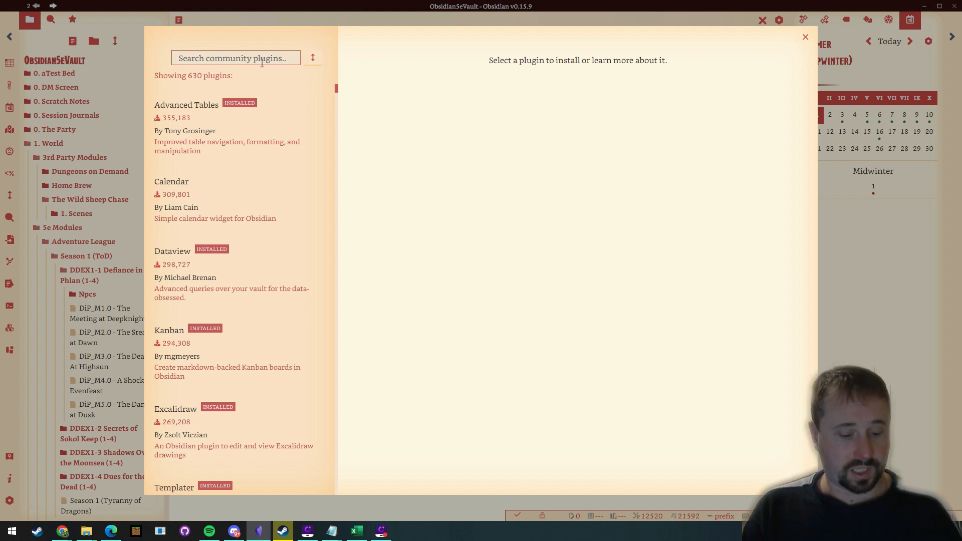
type("json")
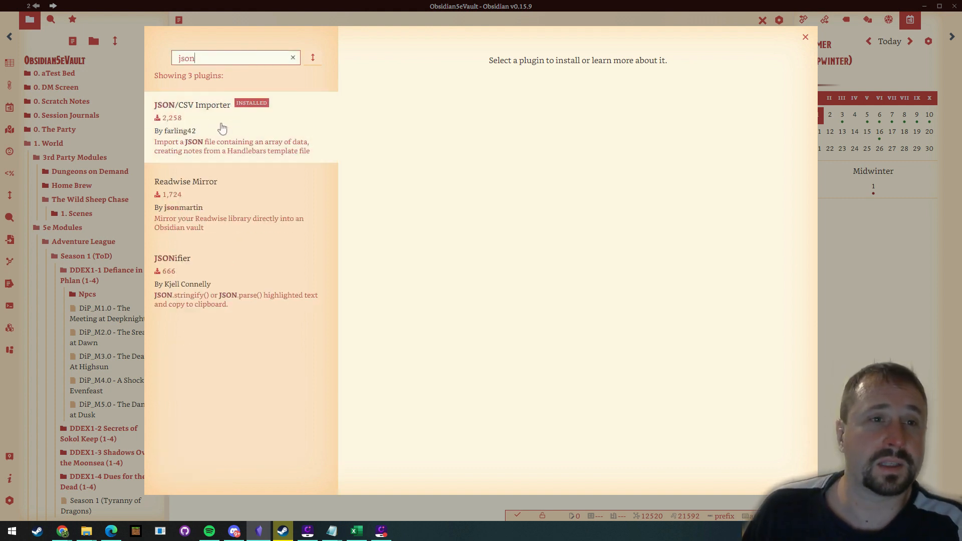
left_click(221, 146)
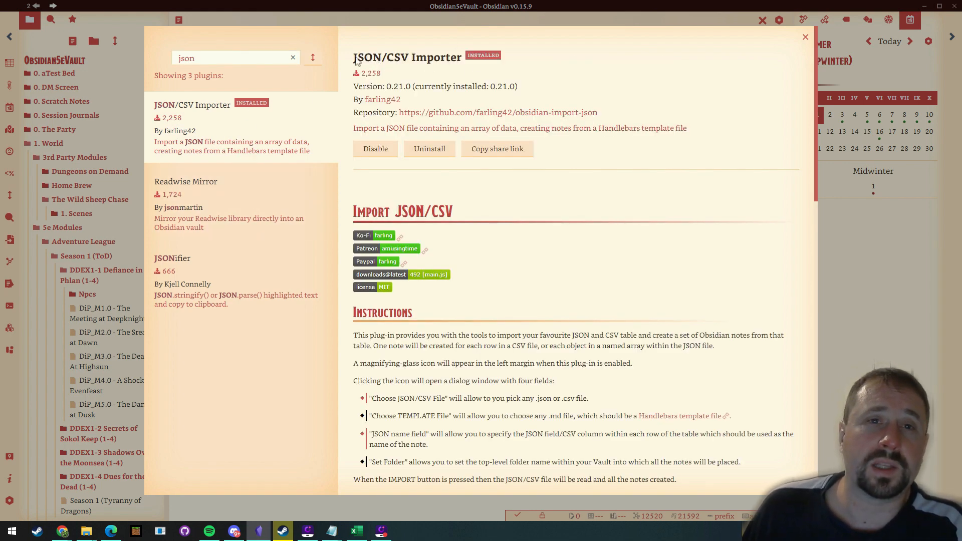
Step: Review the JSON/CSV Importer's instructions and helper function documentation, and return to the vault
scroll(446, 137, "down", 1)
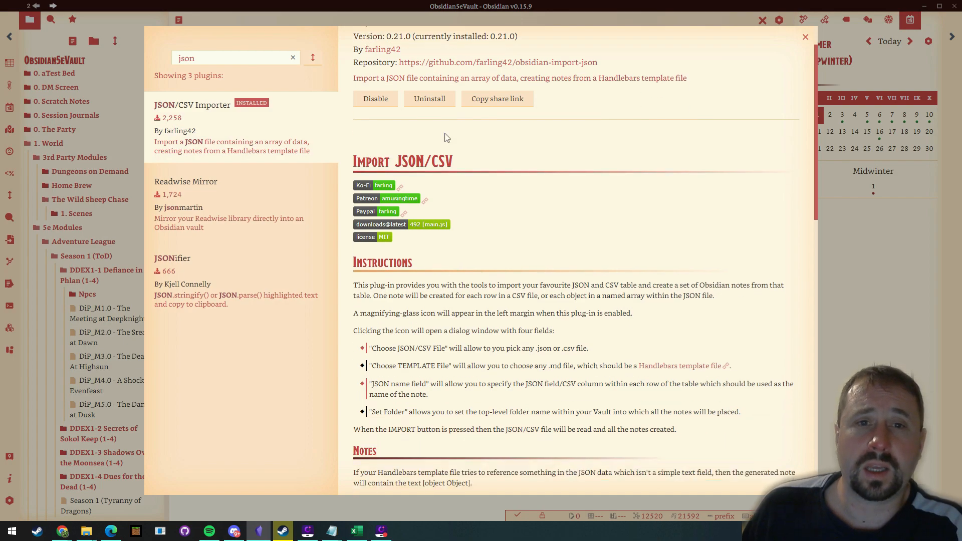
scroll(446, 137, "up", 1)
scroll(516, 195, "down", 10)
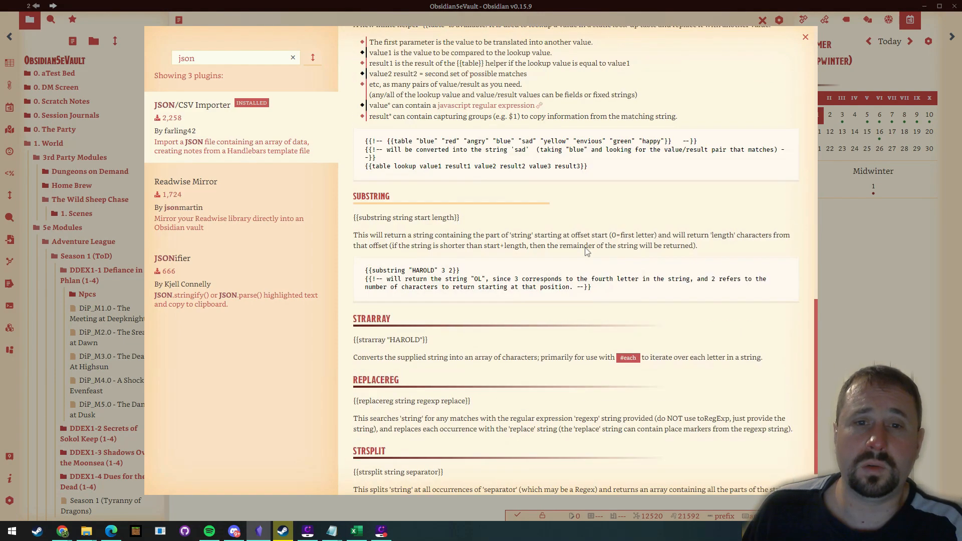
scroll(587, 251, "up", 12)
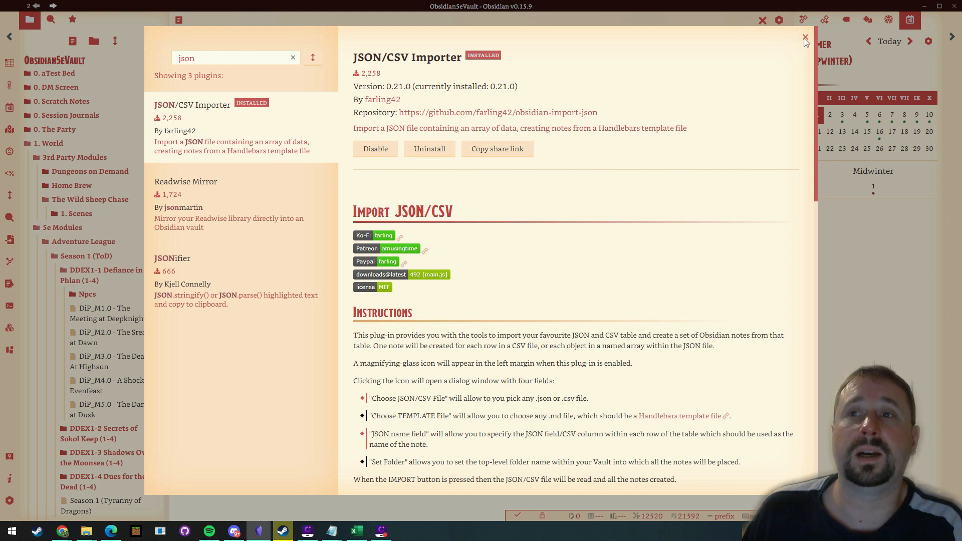
left_click(805, 39)
left_click(735, 34)
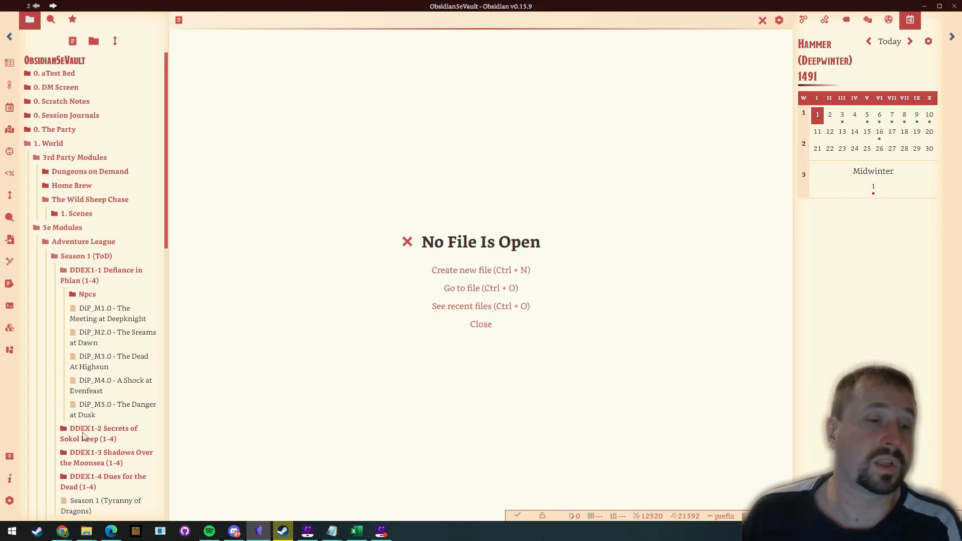
Step: Switch to Chrome and search Google for "ADnD Data CSV"
mouse_move(62, 531)
left_click(270, 489)
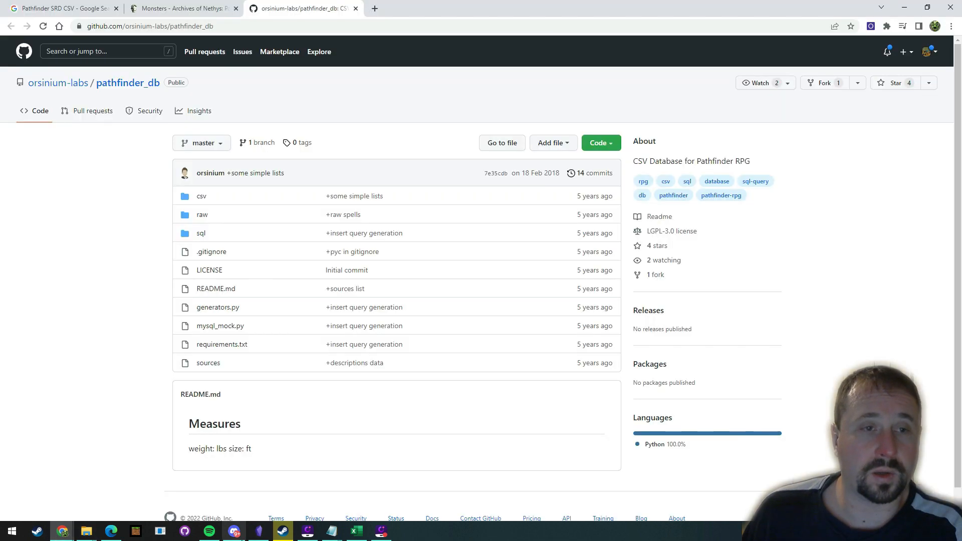
key("ctrl+1")
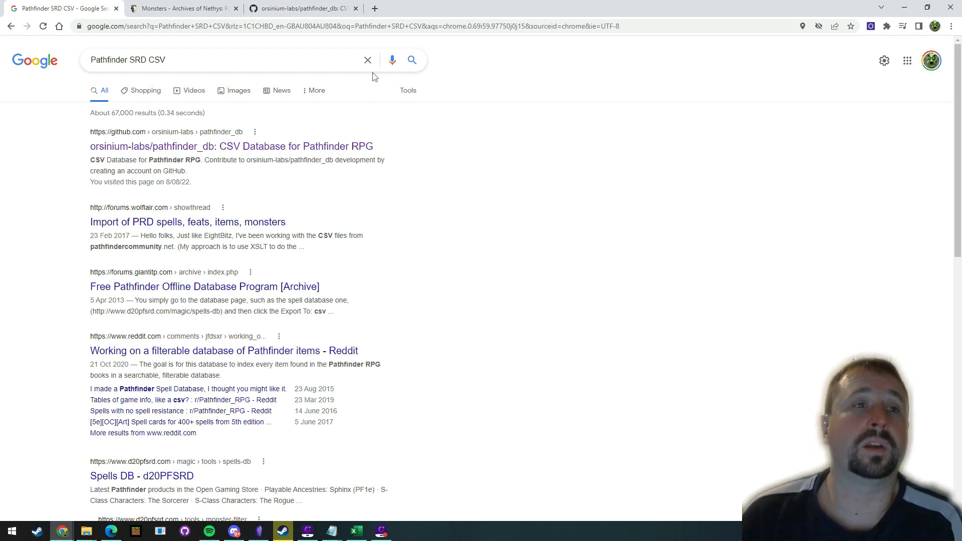
triple_click(235, 64)
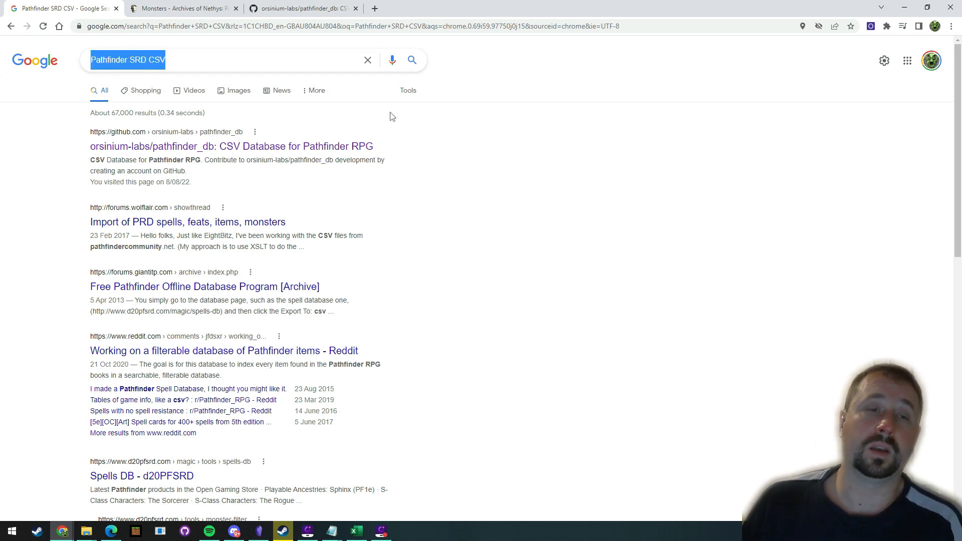
type("AD")
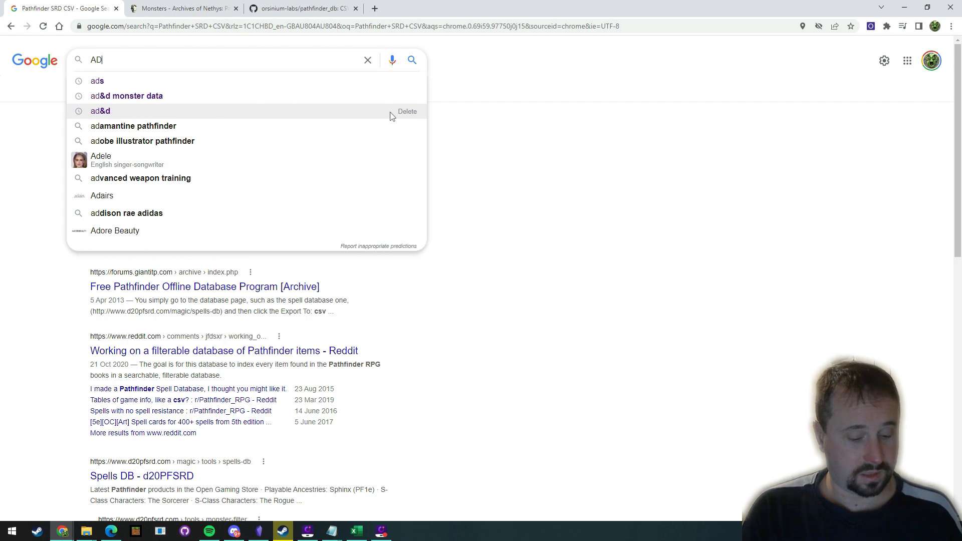
type("nD")
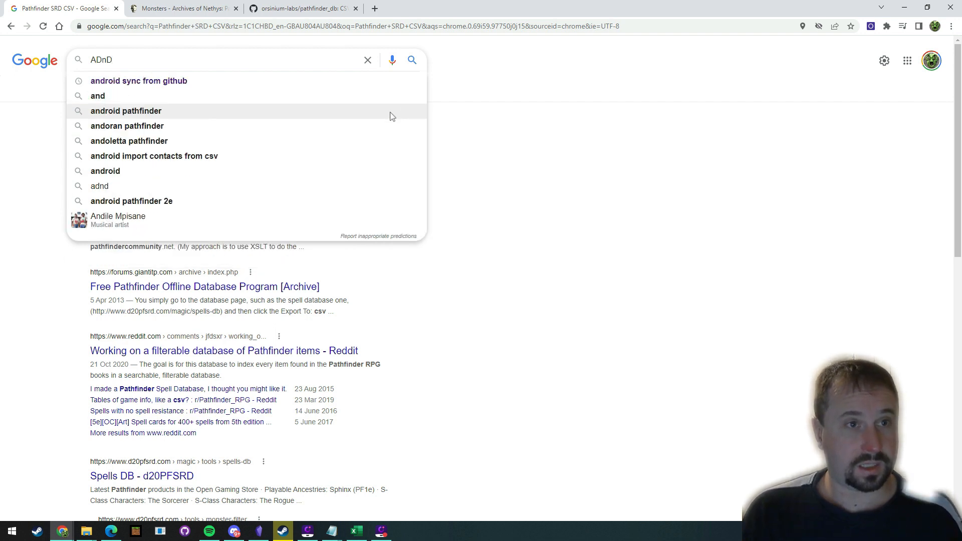
type(" Da")
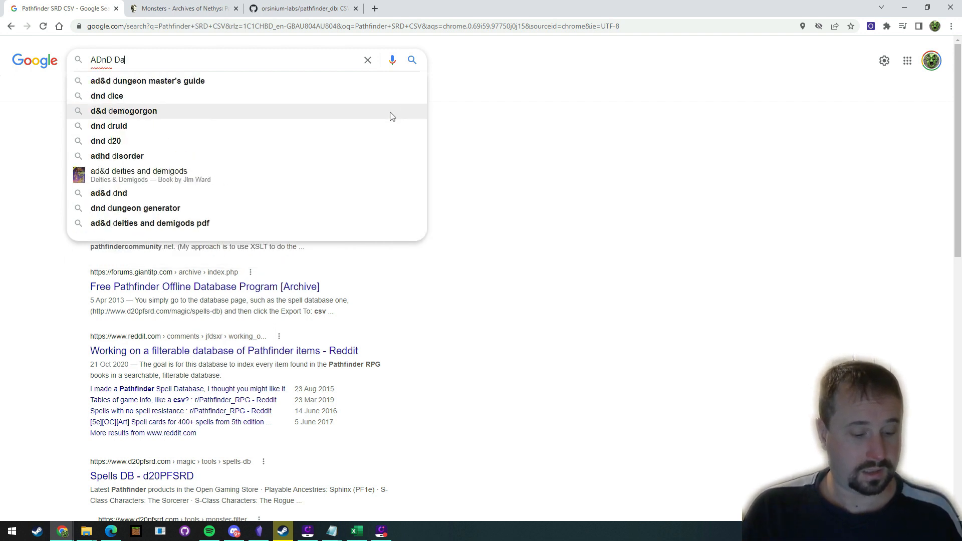
type("ta CSV")
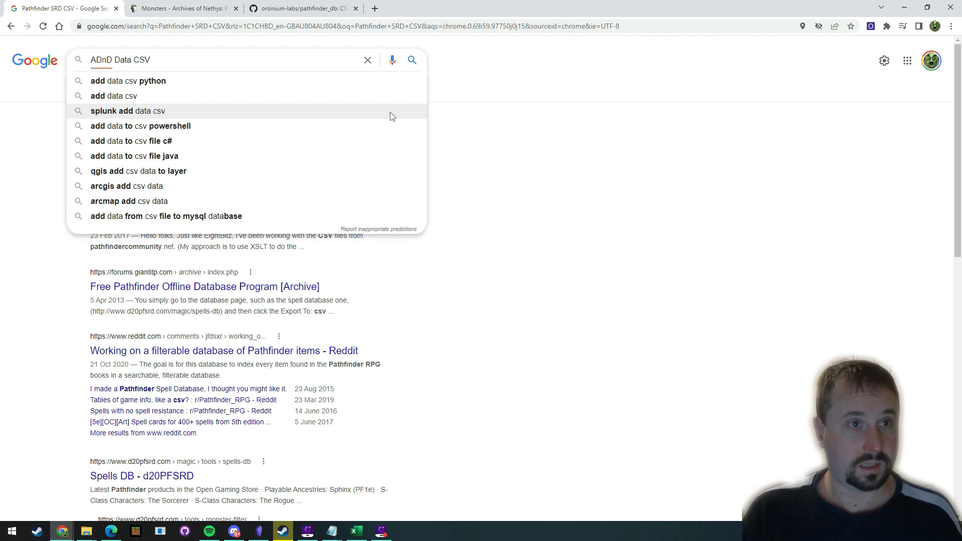
key("Return")
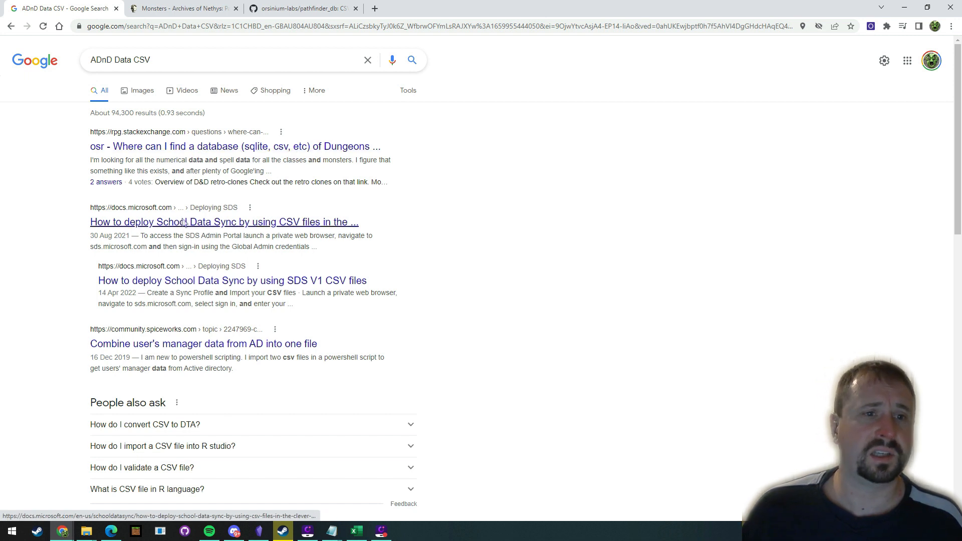
Step: Search Google for "pathfinder srd csv" and open the orsinium-labs/pathfinder_db repository on GitHub
left_click_drag(159, 62, 1, 48)
type("P")
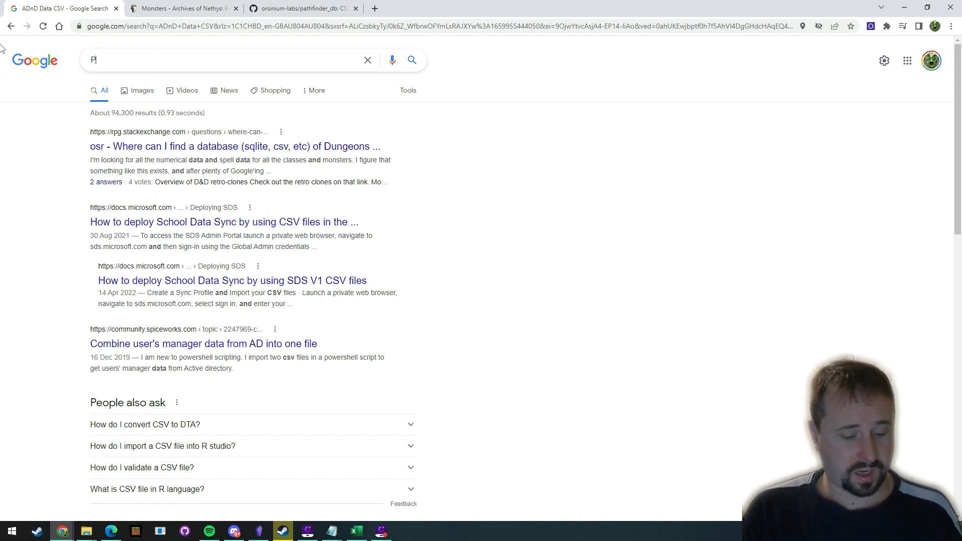
type("athfinder")
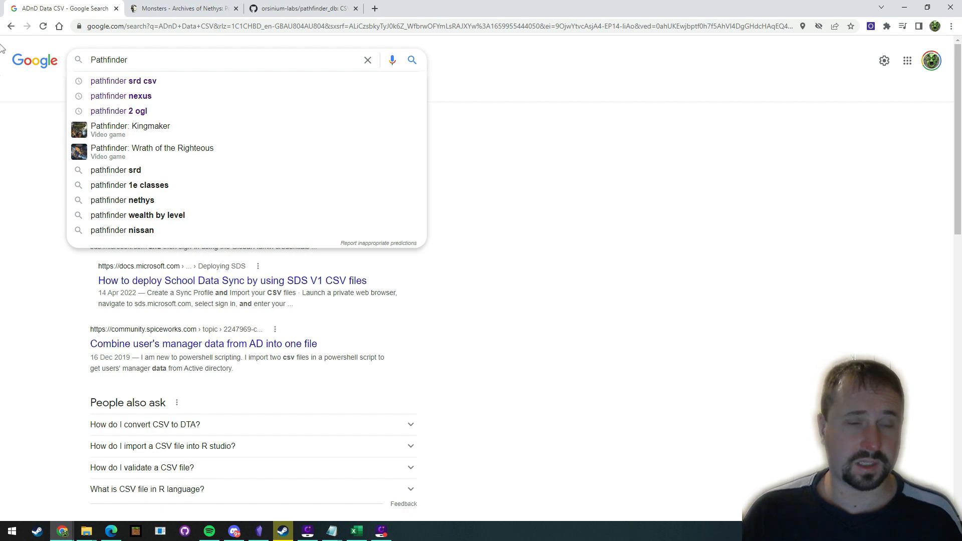
key("Down")
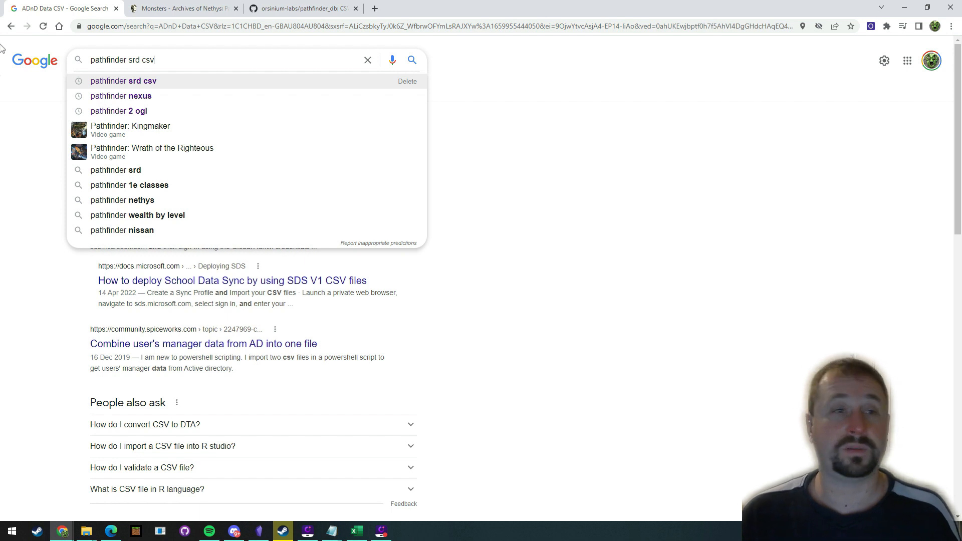
double_click(120, 56)
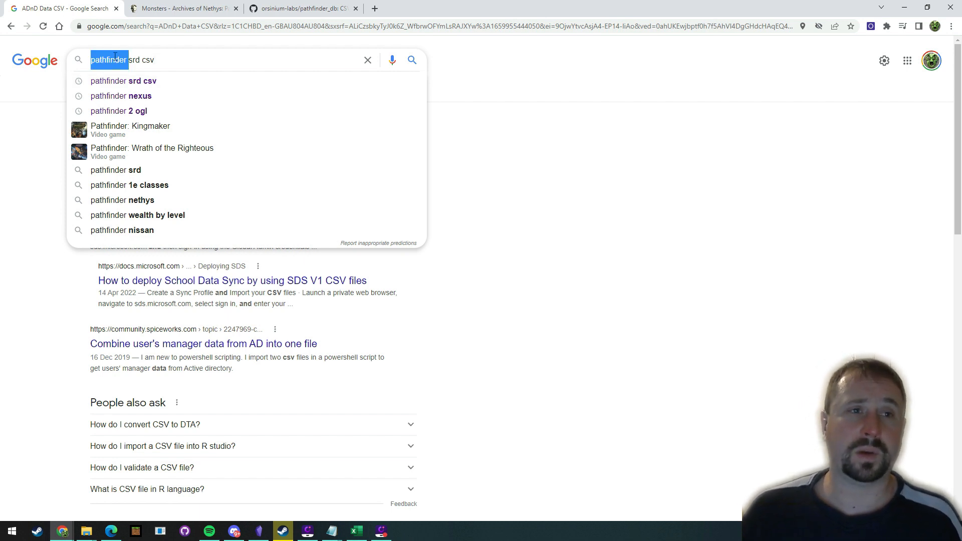
double_click(133, 62)
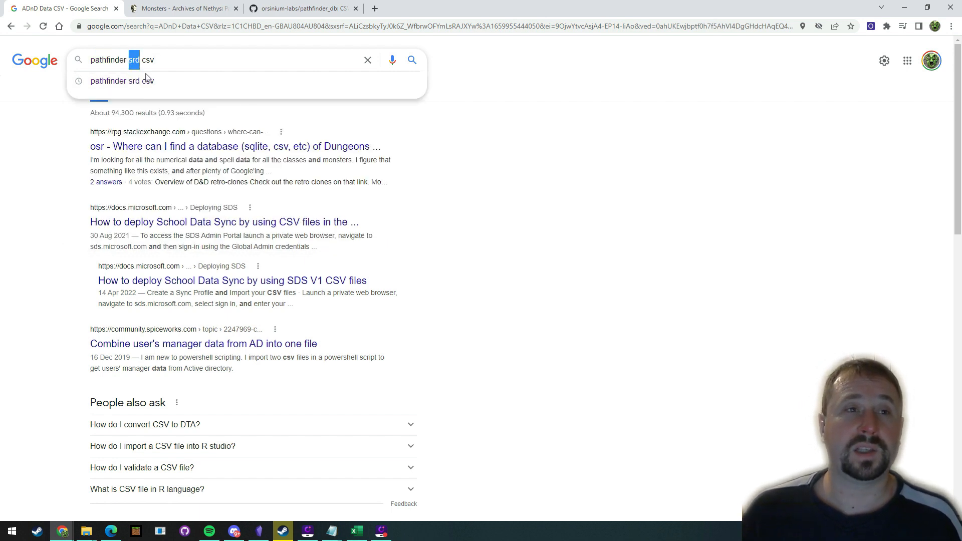
double_click(145, 59)
left_click(180, 60)
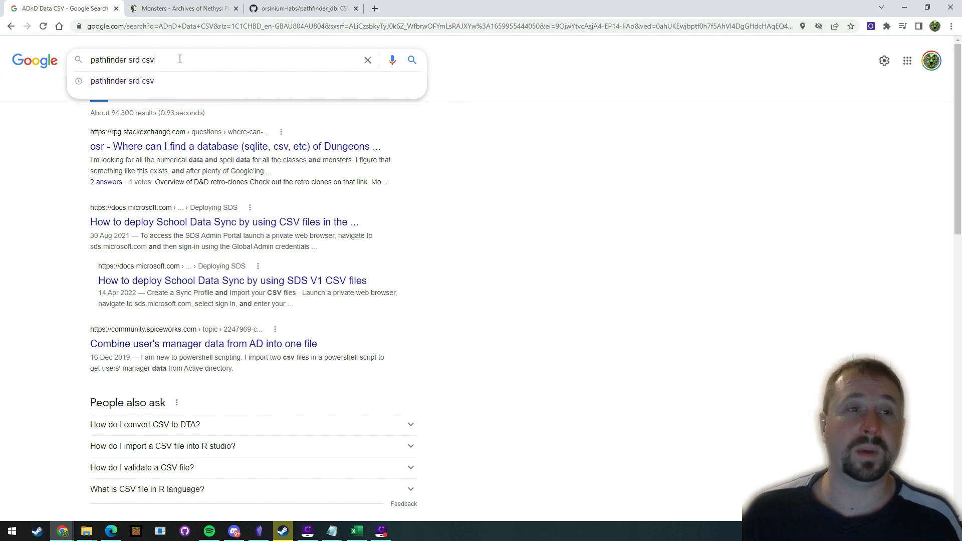
key("Return")
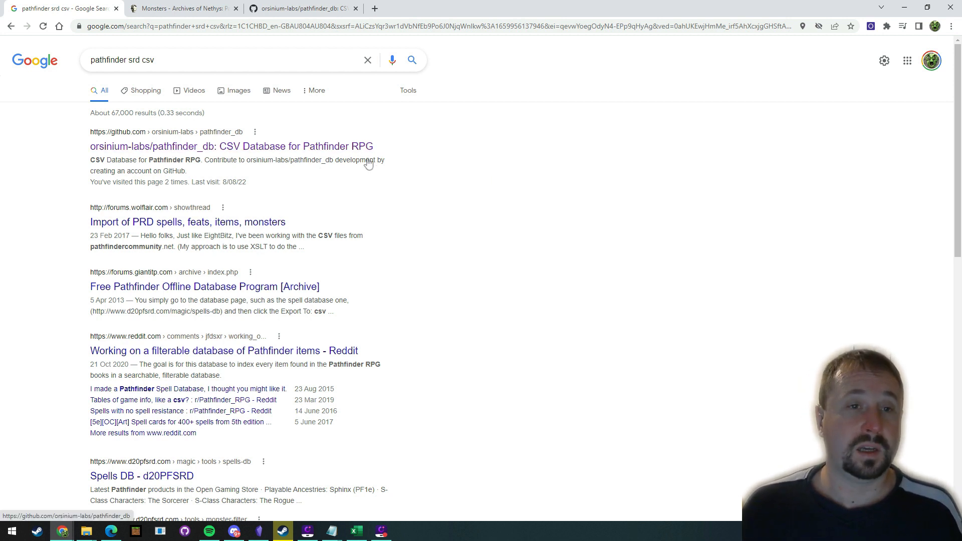
left_click(258, 152)
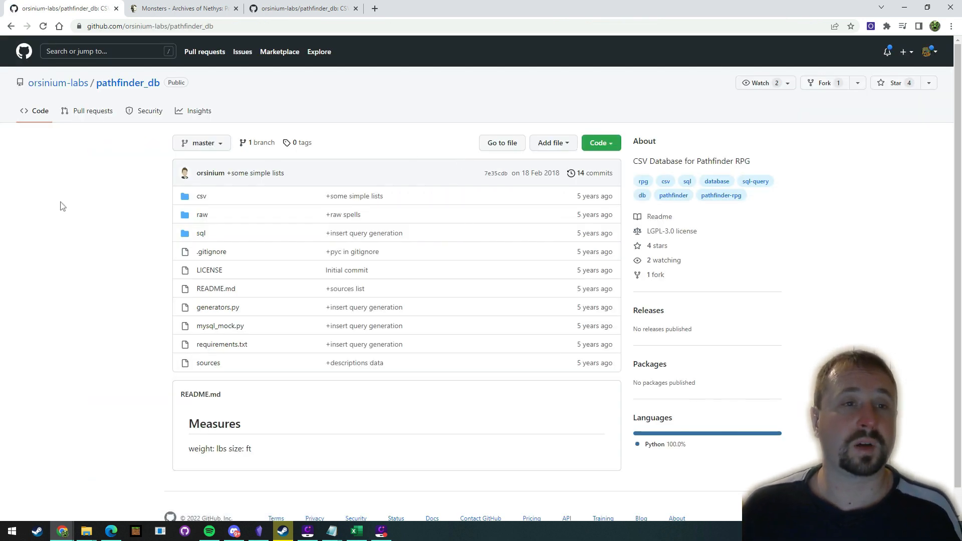
Step: Inspect magic_items.csv and spells.csv in the repository's raw folder, and return to the repository's main page
left_click(596, 145)
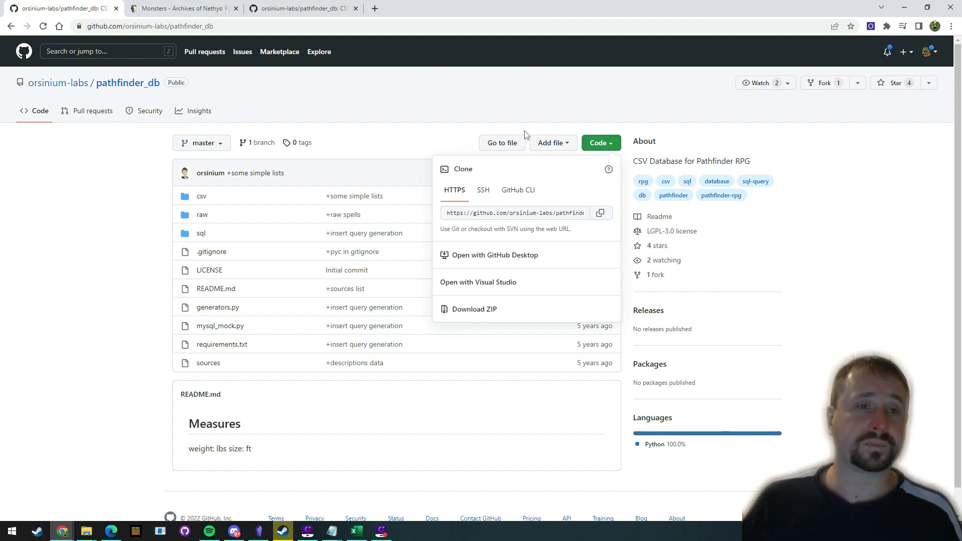
left_click(2, 229)
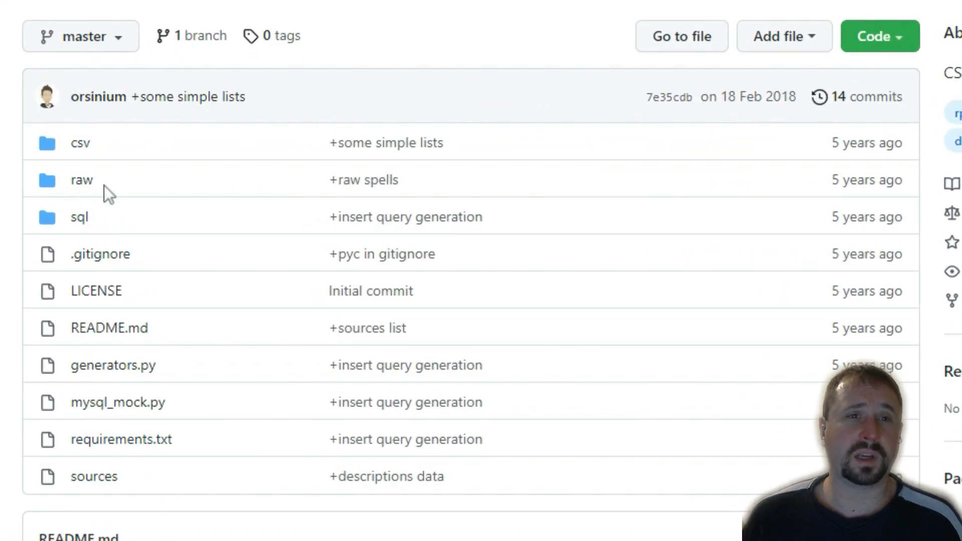
left_click(82, 180)
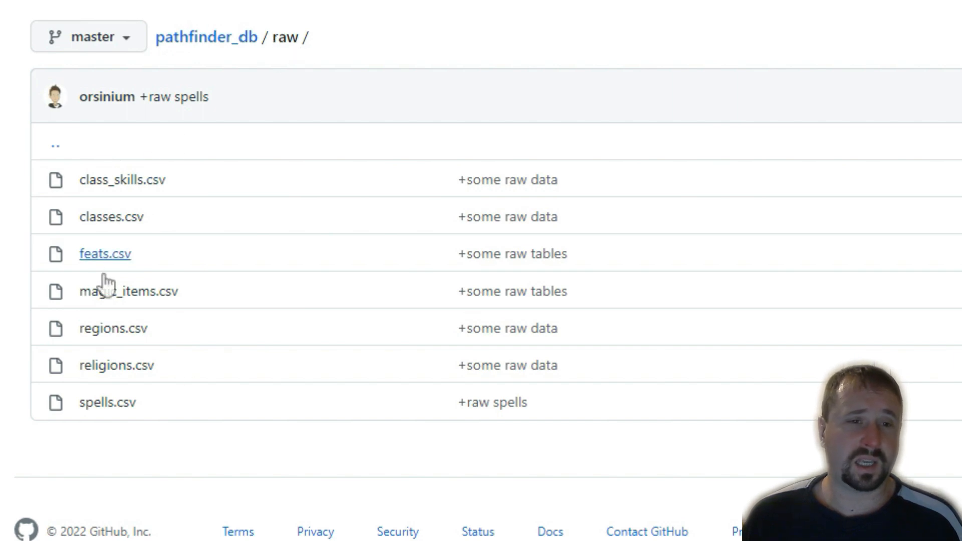
left_click(132, 293)
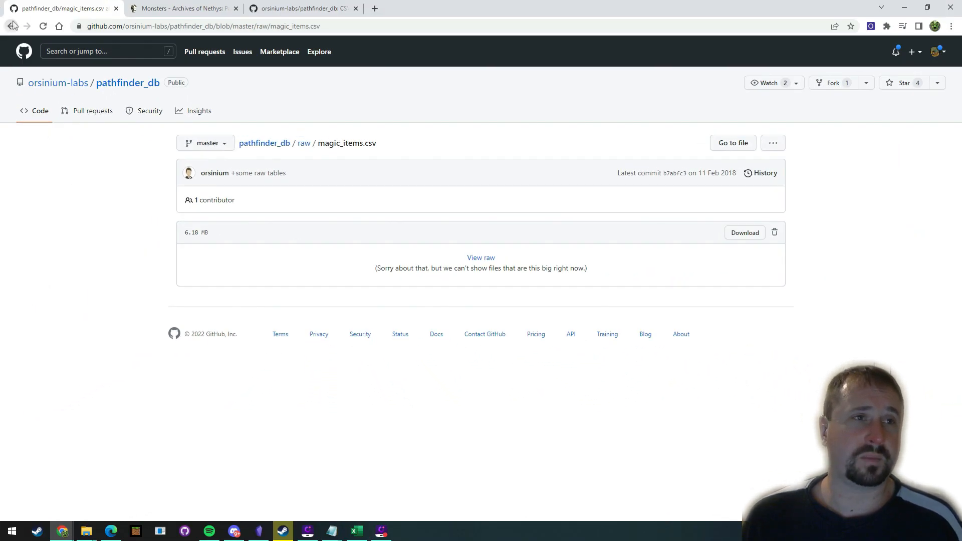
left_click(12, 25)
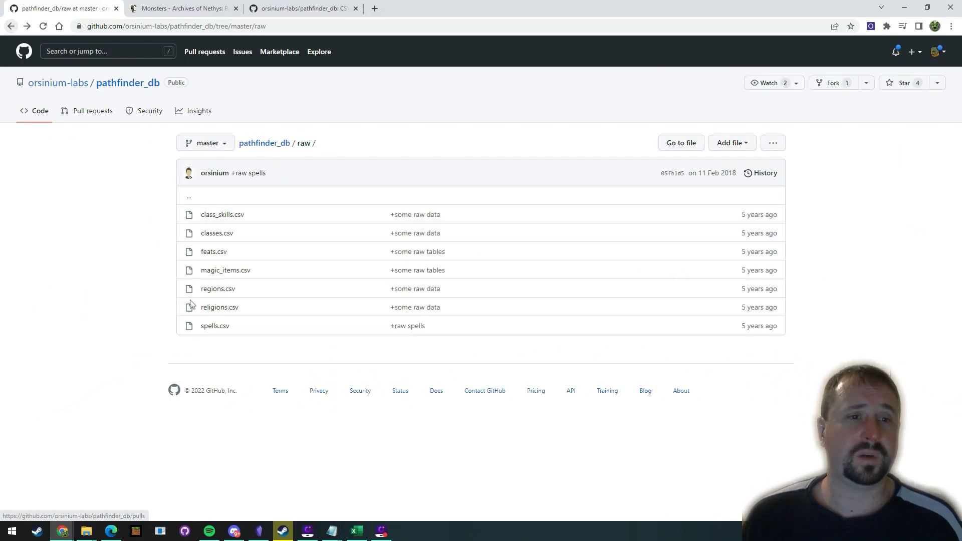
left_click(213, 326)
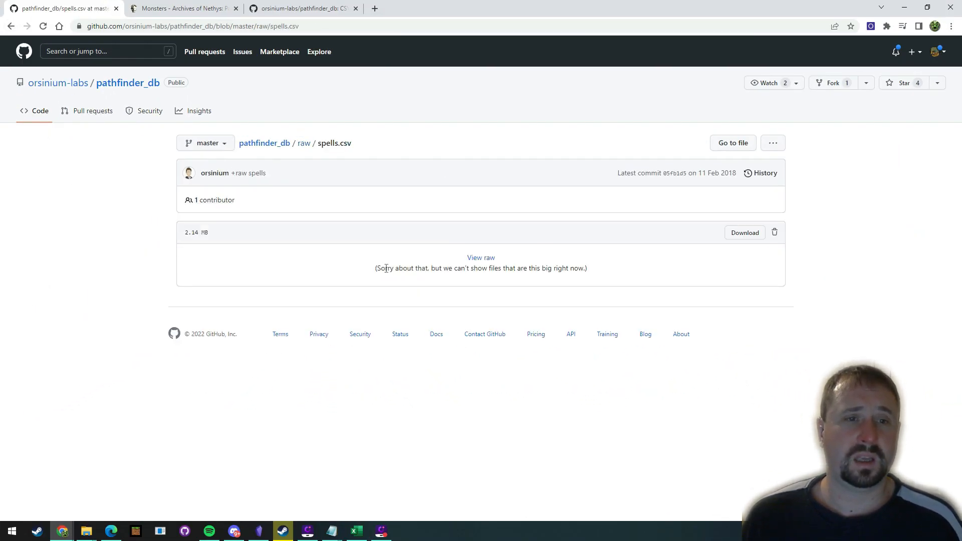
left_click(9, 26)
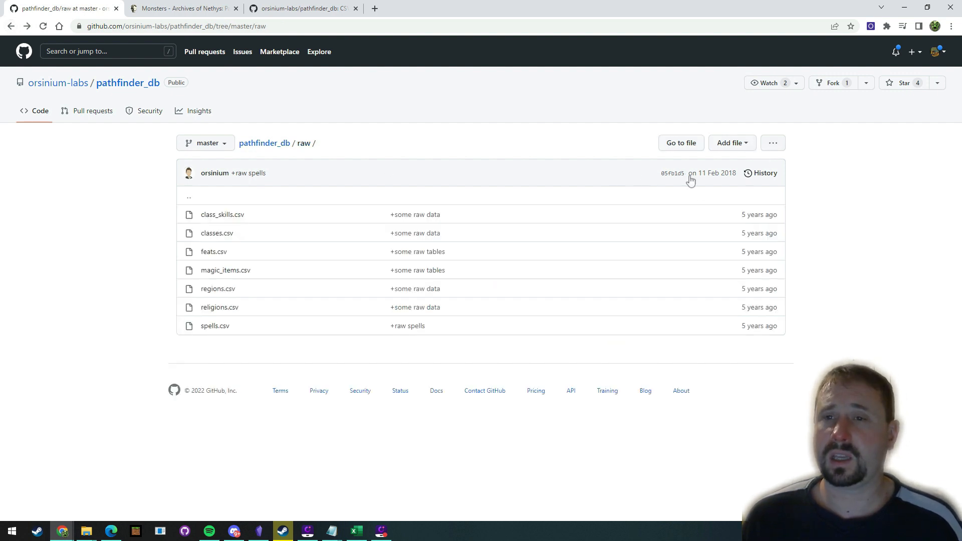
left_click(127, 84)
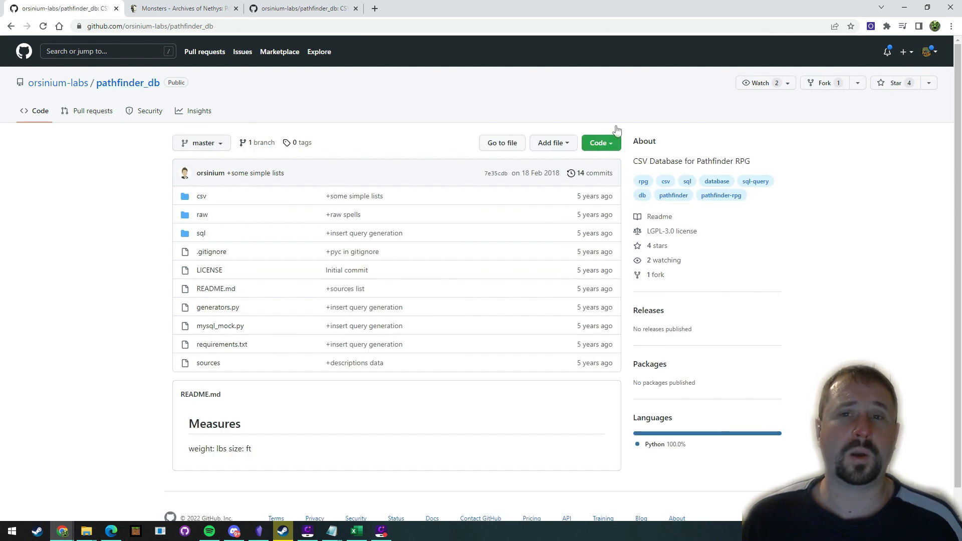
Step: Download the pathfinder_db repository as a ZIP and open the pathfinder_db-master folder inside the archive
left_click(596, 144)
left_click(475, 310)
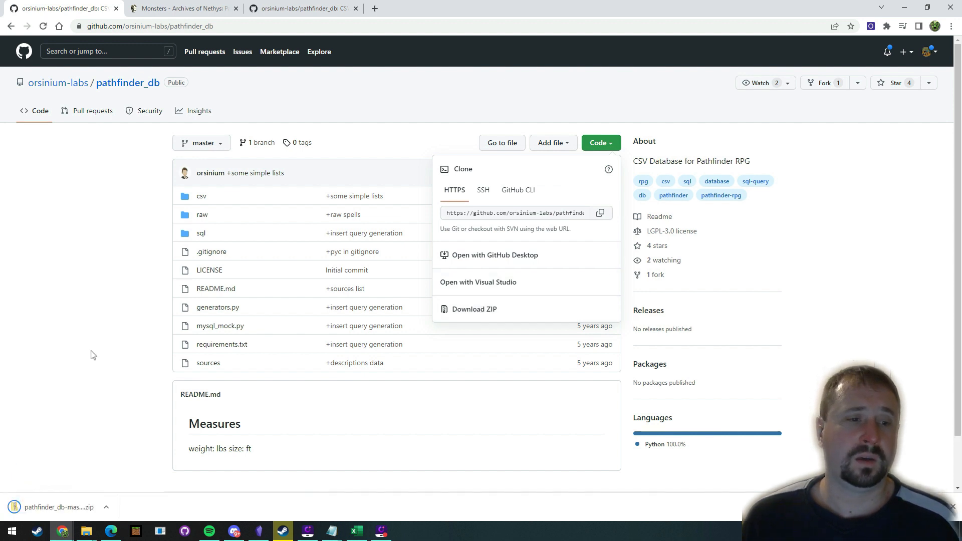
left_click(45, 510)
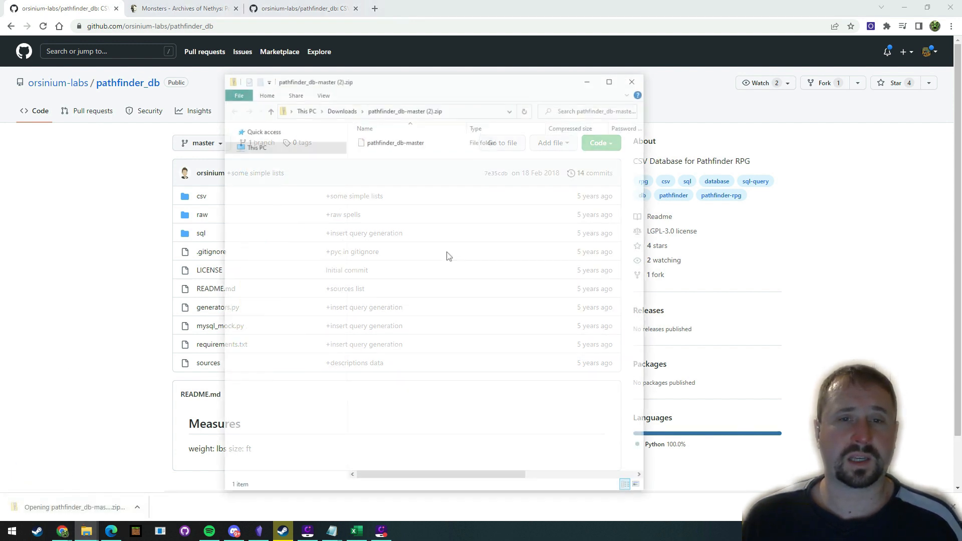
double_click(376, 141)
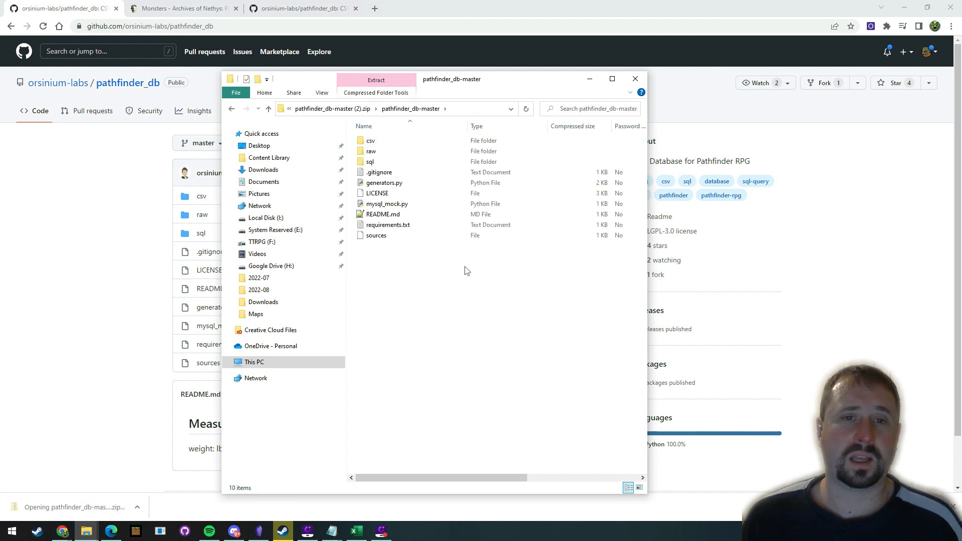
Step: Open skills.csv from the archive's csv folder, widen the name column, review the skill rows and close the file
left_click(371, 143)
double_click(371, 143)
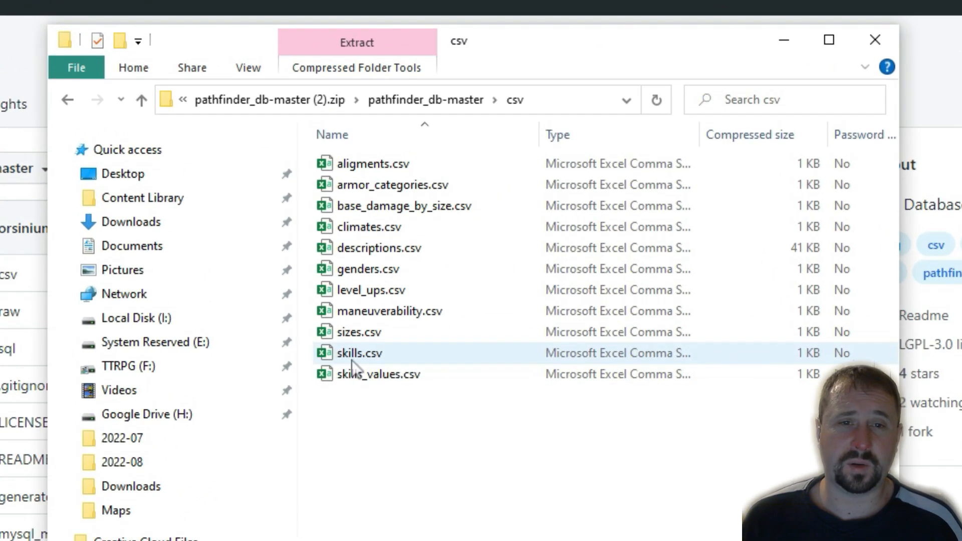
double_click(352, 356)
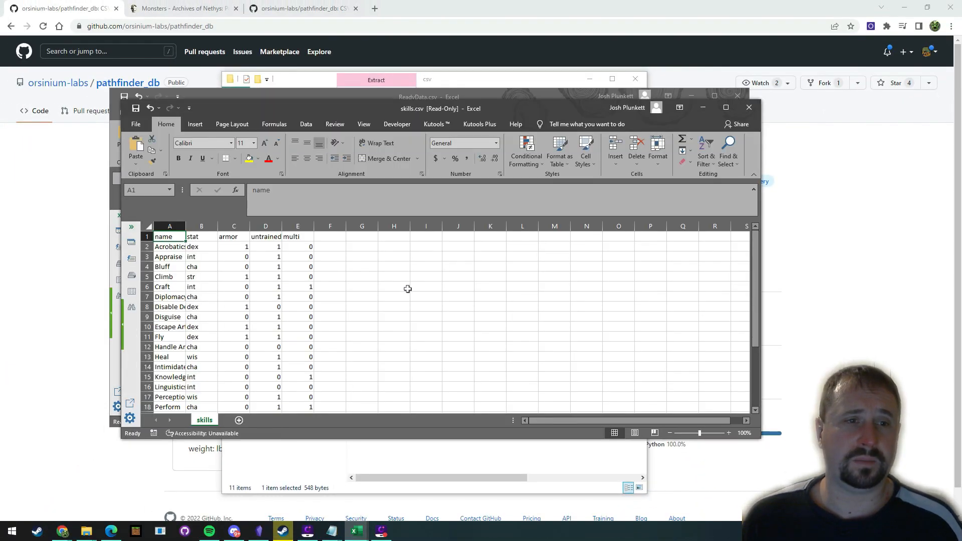
double_click(186, 226)
scroll(352, 306, "down", 6)
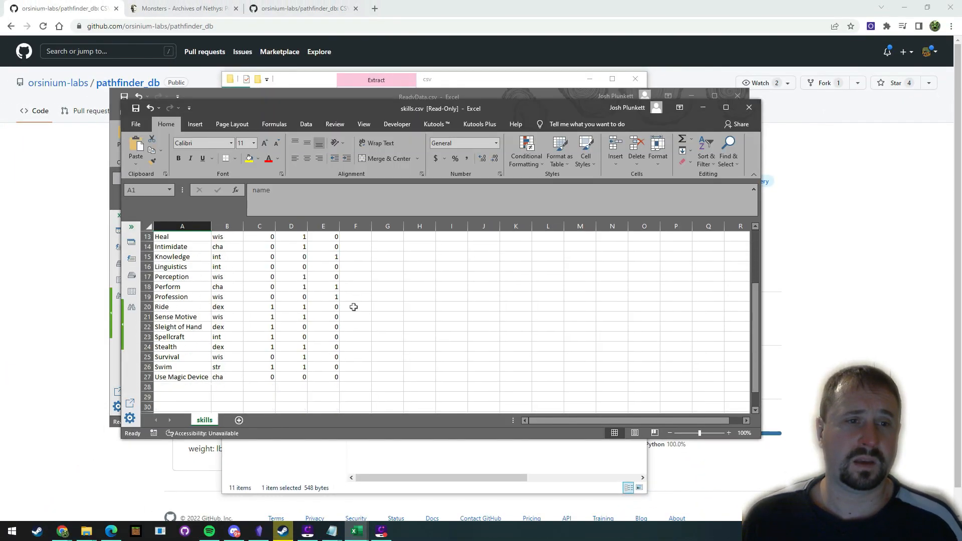
scroll(352, 305, "up", 6)
scroll(217, 274, "down", 3)
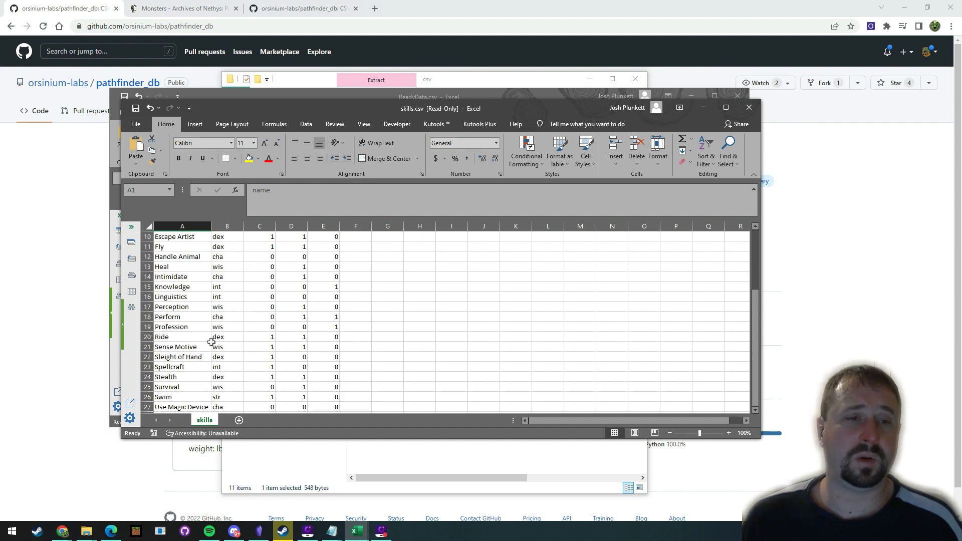
scroll(202, 304, "up", 3)
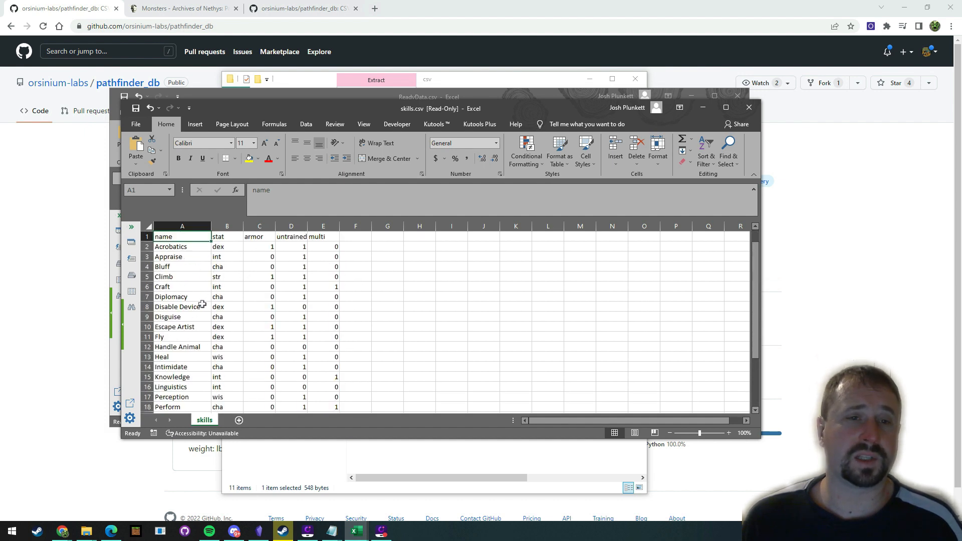
left_click(748, 107)
Step: Go back to the archive's pathfinder_db-master folder and open magic_items.csv from the raw folder in a maximized Excel window
left_click(480, 277)
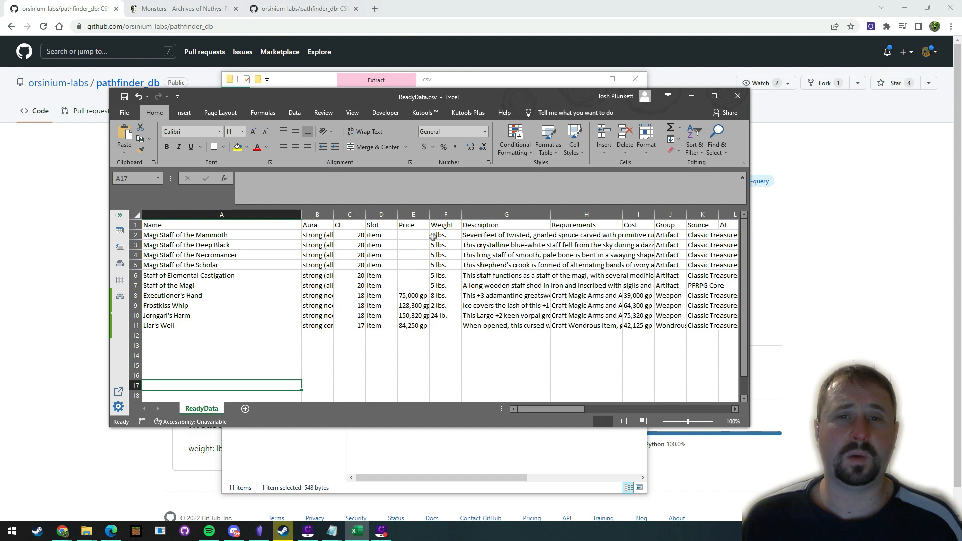
left_click(472, 81)
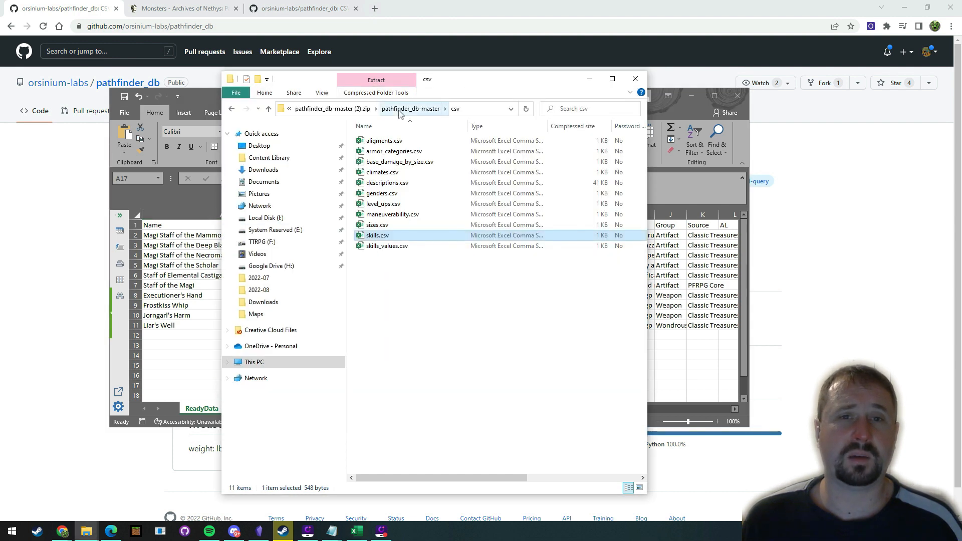
left_click(414, 109)
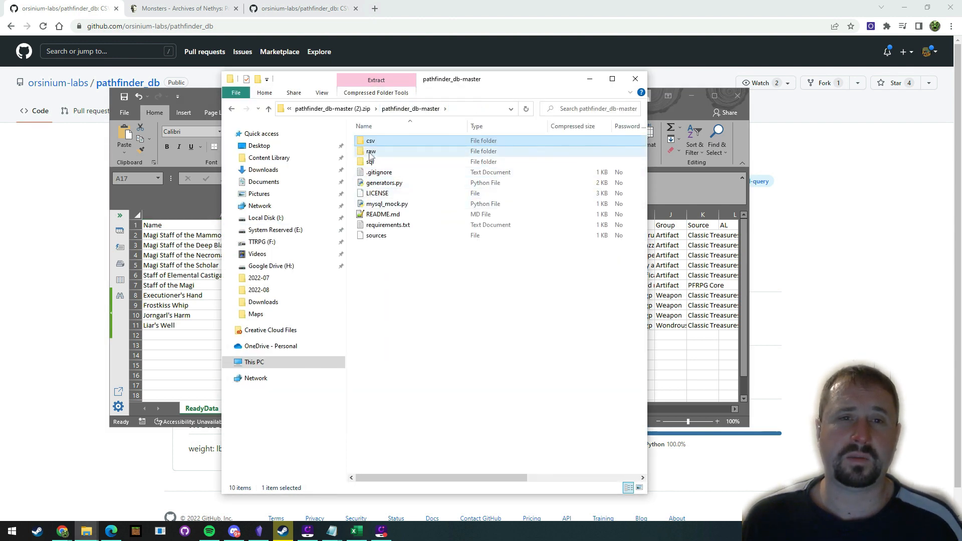
double_click(371, 152)
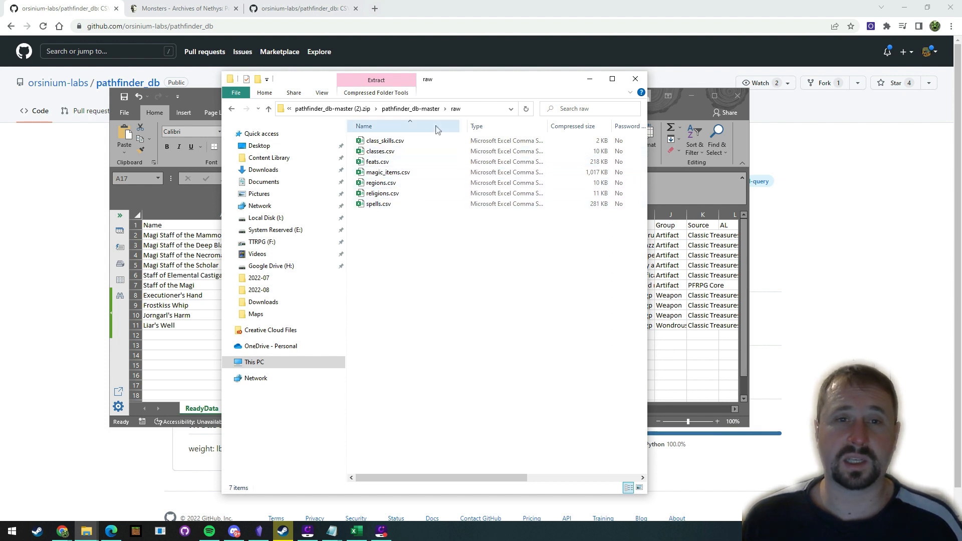
double_click(388, 173)
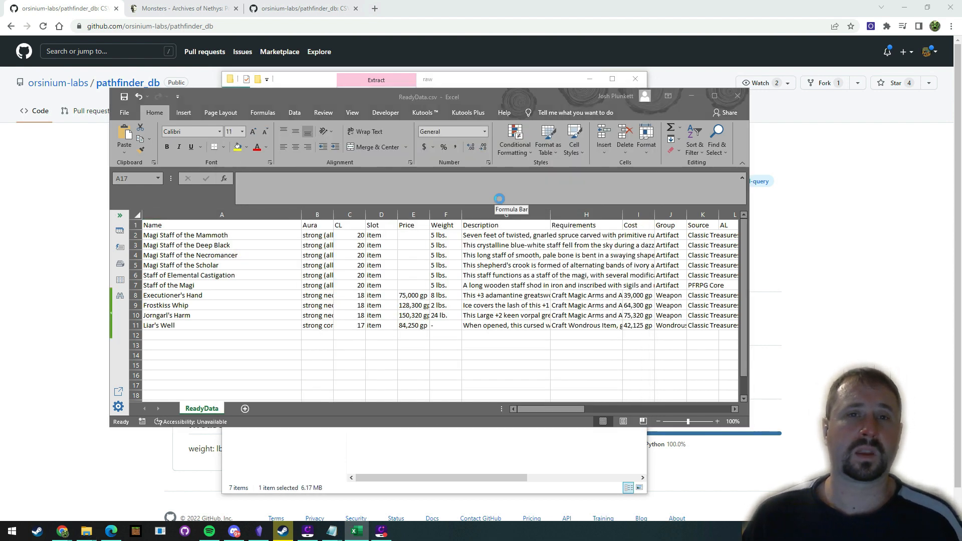
double_click(528, 109)
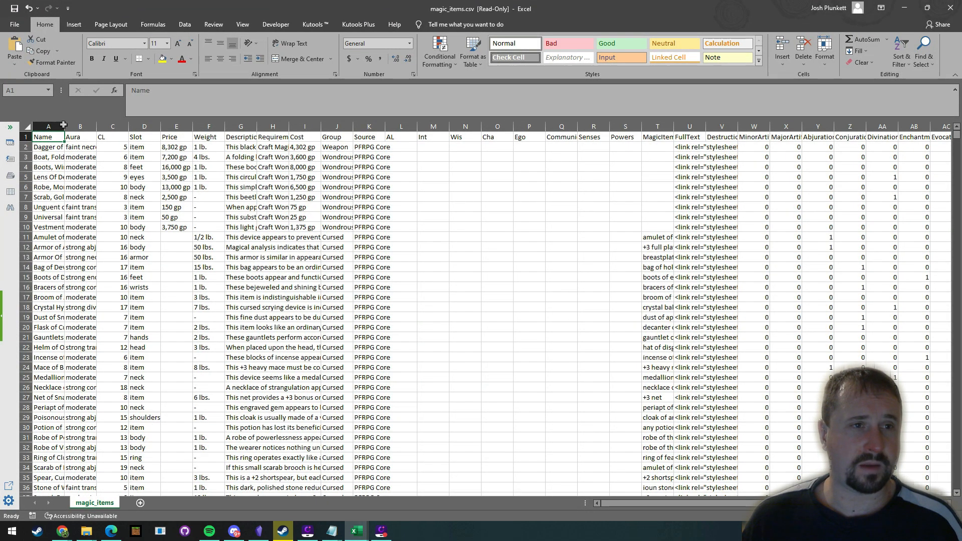
Step: Widen the Name column in magic_items.csv and examine the full list of item names and their data
left_click_drag(64, 127, 117, 127)
left_click(63, 150)
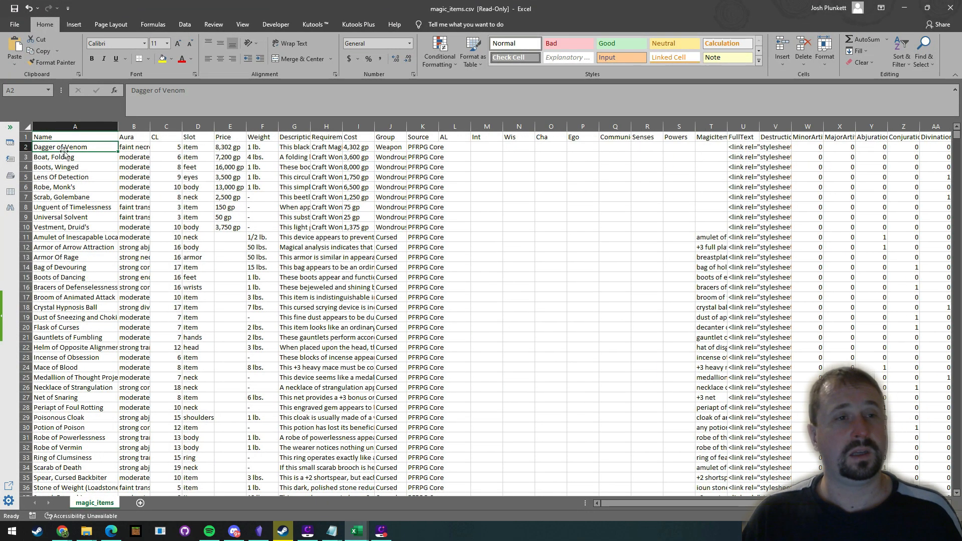
key("ctrl+shift+Down")
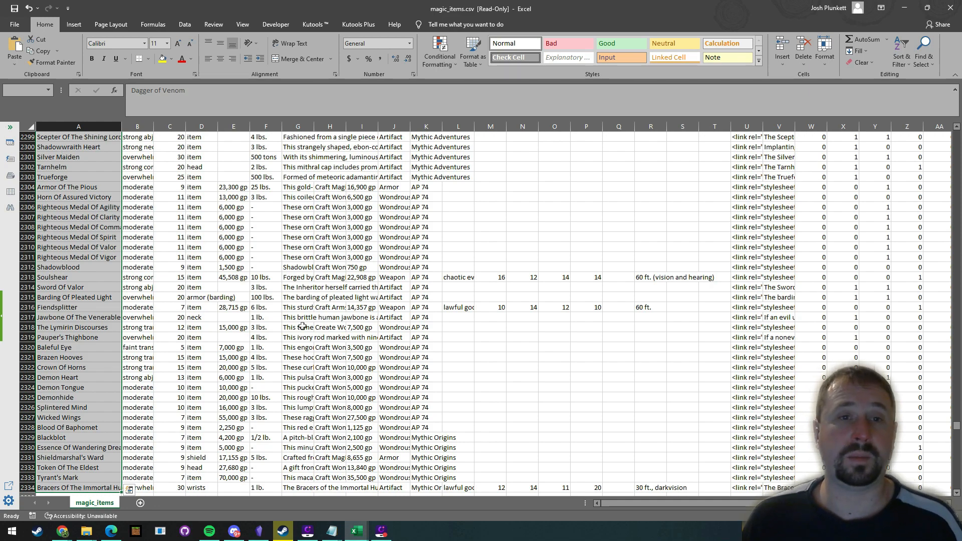
left_click_drag(958, 426, 957, 133)
left_click(373, 206)
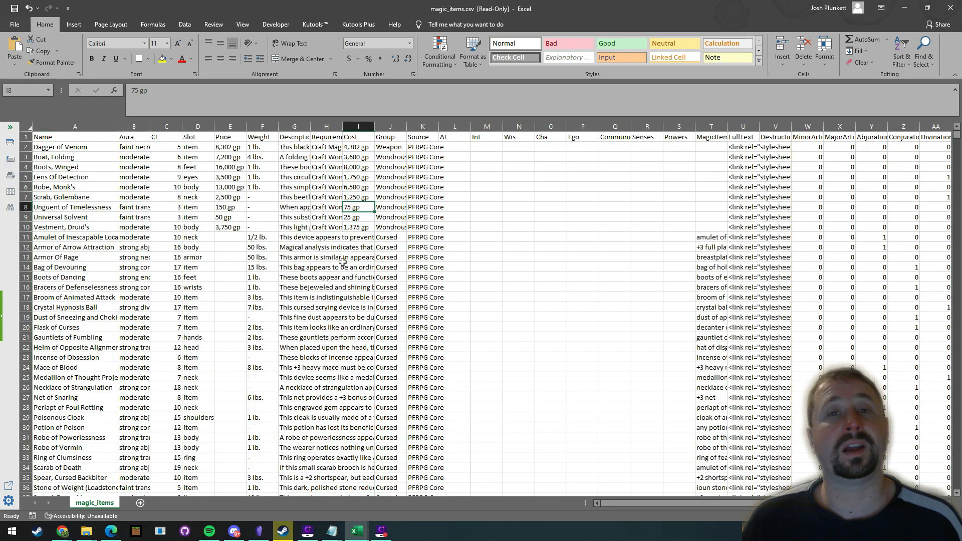
left_click_drag(92, 169, 445, 323)
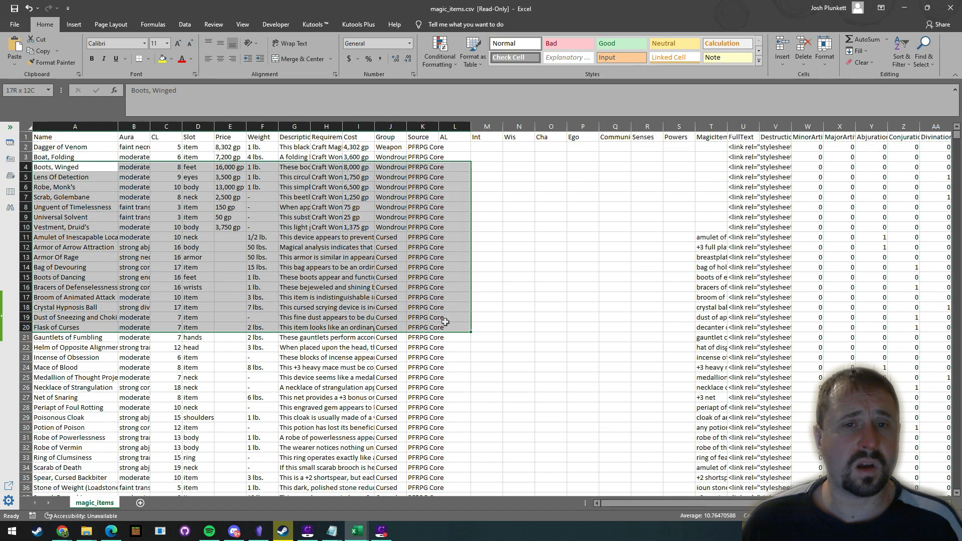
Step: Review the item names in the Name column of ReadyData.csv and the headers beside it
left_click_drag(590, 189, 591, 194)
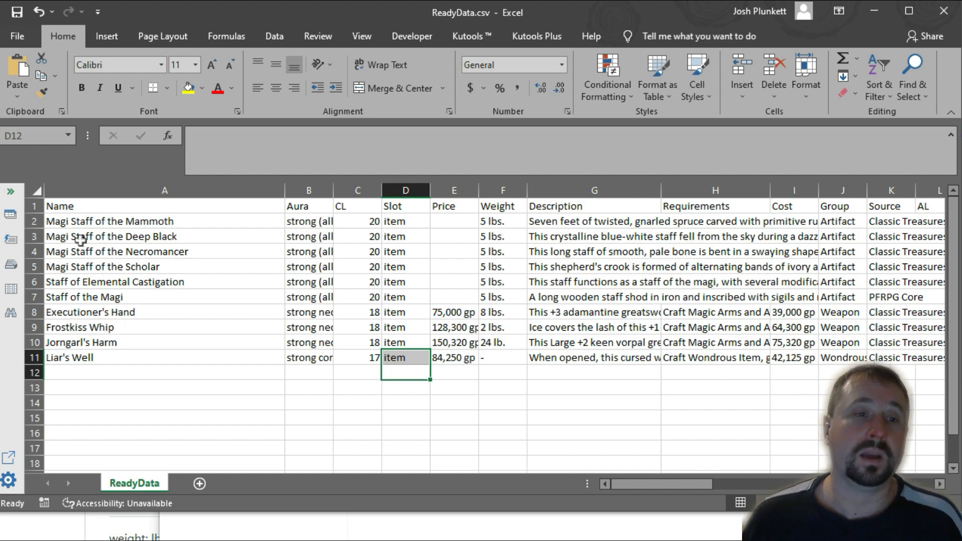
left_click_drag(187, 221, 186, 350)
left_click(151, 292)
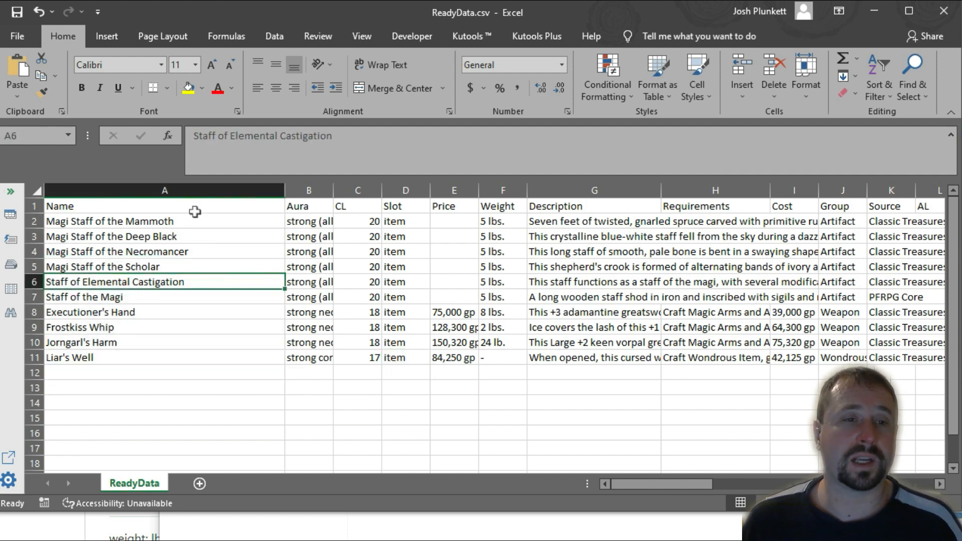
mouse_move(630, 484)
left_mouse_down()
mouse_move(652, 484)
mouse_move(629, 484)
left_mouse_up()
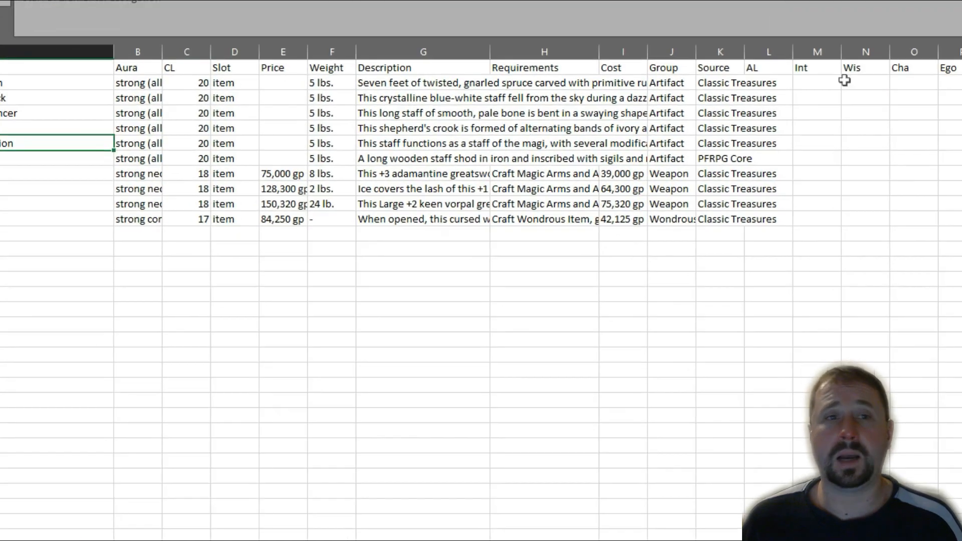
left_click(151, 264)
Step: Step through the header row of ReadyData.csv cell by cell, from Name to past MajorArtifactFlag
left_click(55, 68)
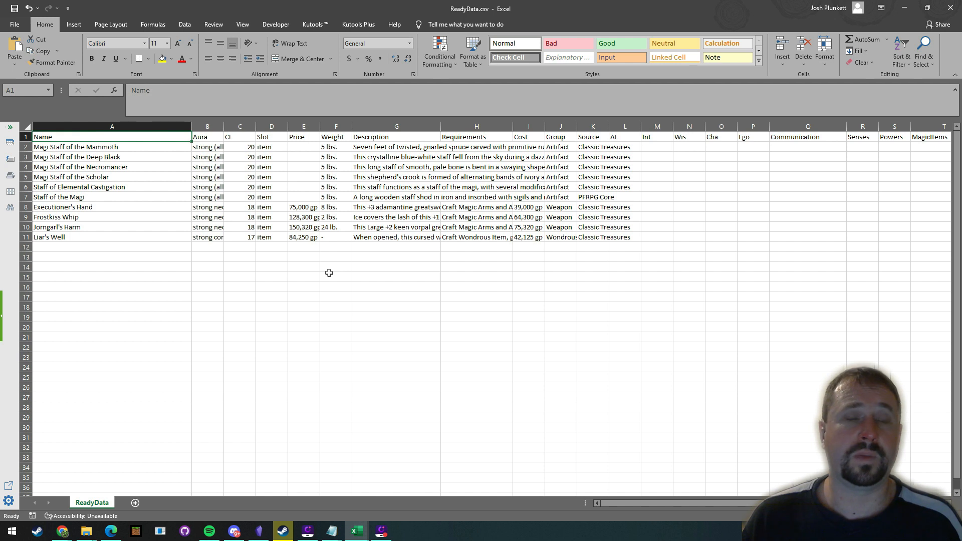
key("Right")
key("Right")
key("Left")
key("Left")
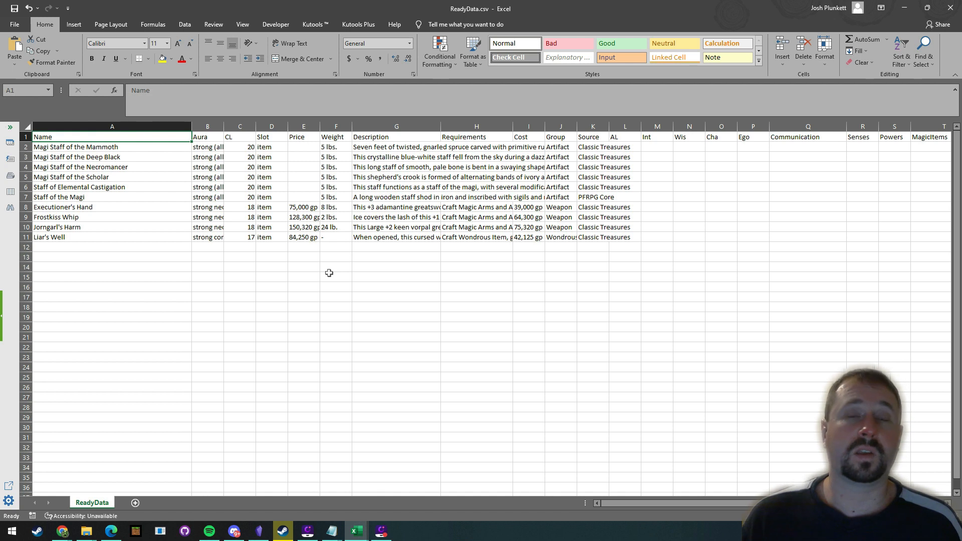
key("Right")
key("Right")
key("Right")
key("Right")
key("Right")
key("Right")
key("Right")
key("Right")
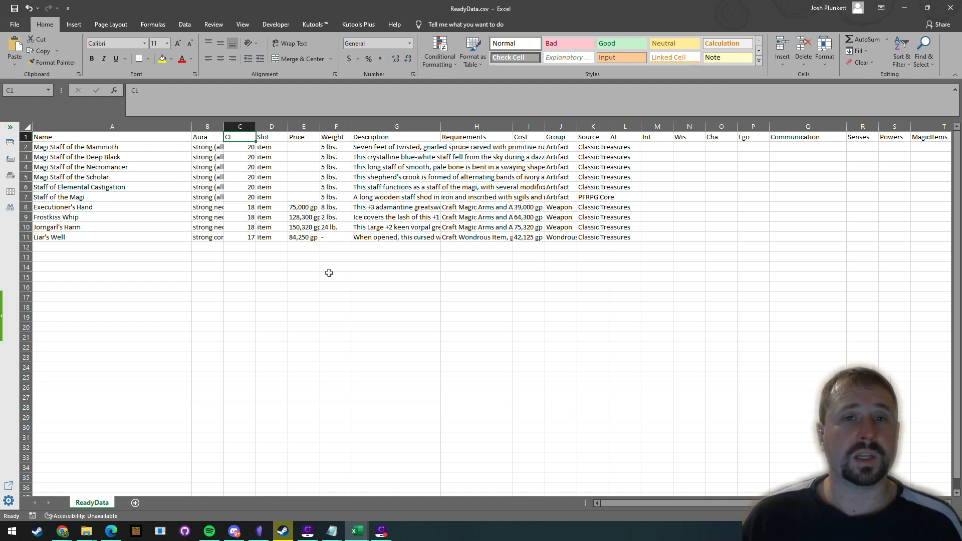
key("Right")
key("Right")
key("Right")
key("Right")
key("Right")
key("Right")
key("Right")
key("Right")
key("Right")
key("Right")
key("Right")
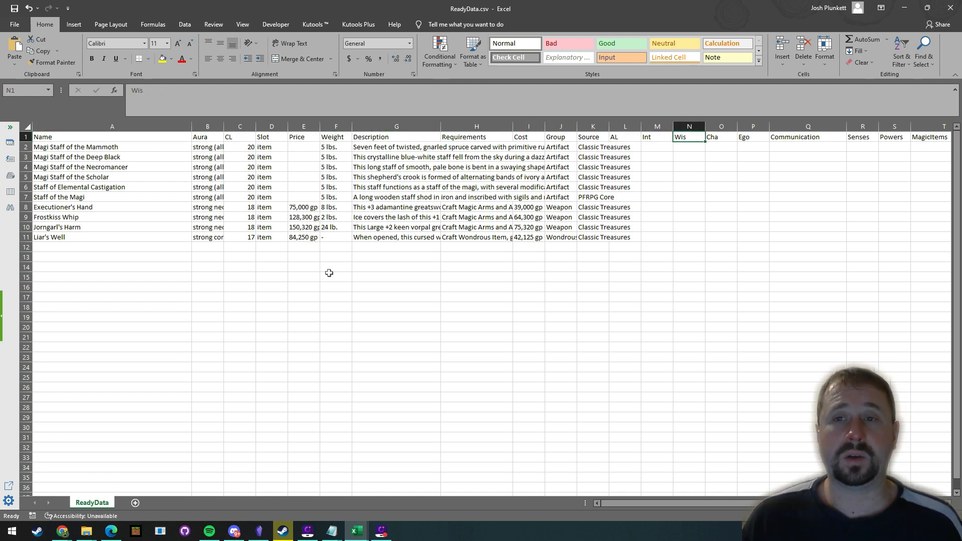
key("Right")
key("Right")
key("Right")
key("Right")
key("Right")
key("Right")
key("Right")
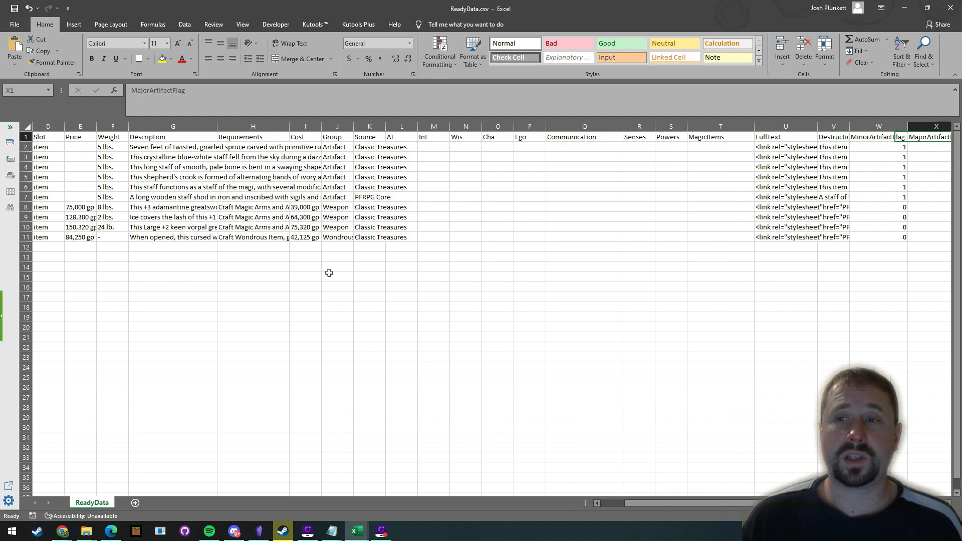
key("Right")
key("Right")
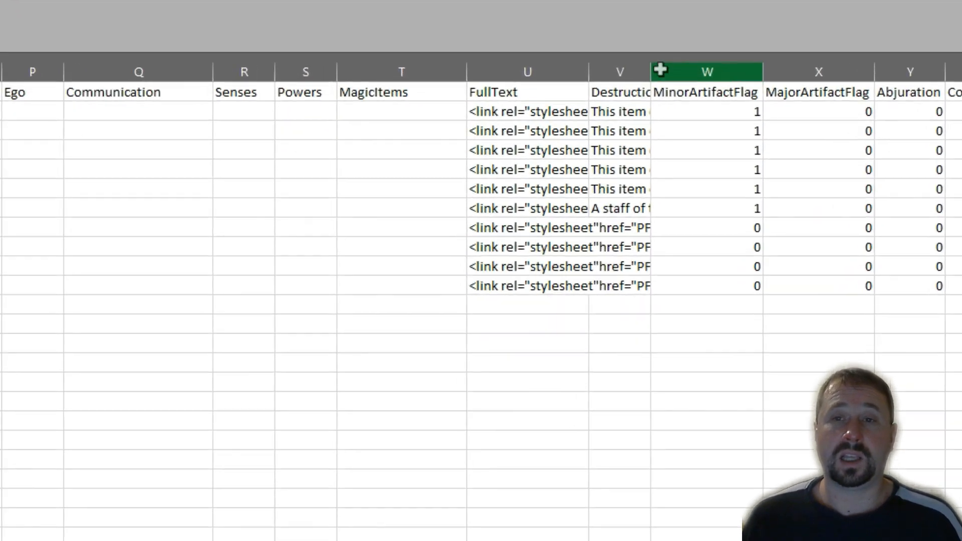
Step: Widen the Destruction and MinorArtifactFlag columns in ReadyData.csv
left_click_drag(591, 125, 592, 124)
left_click_drag(653, 64, 734, 64)
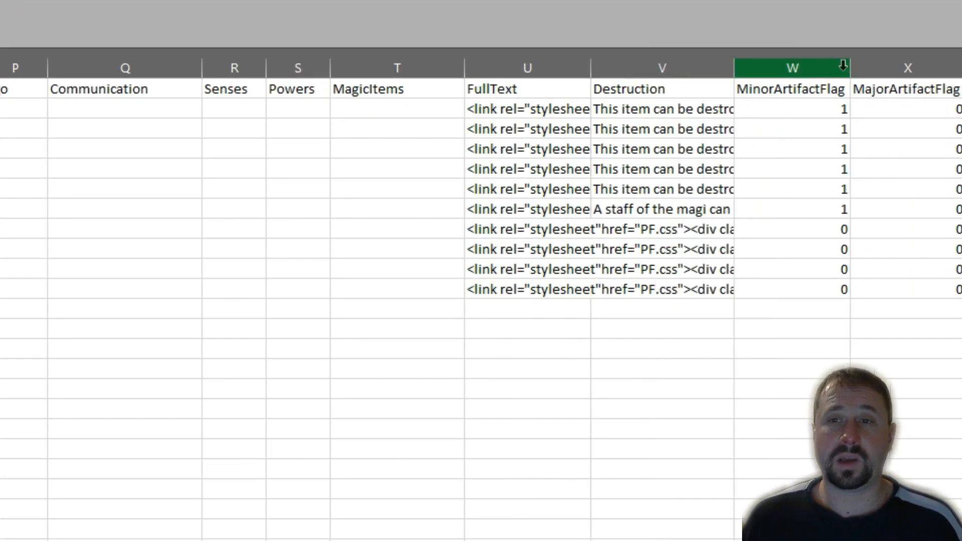
left_click_drag(850, 63, 931, 63)
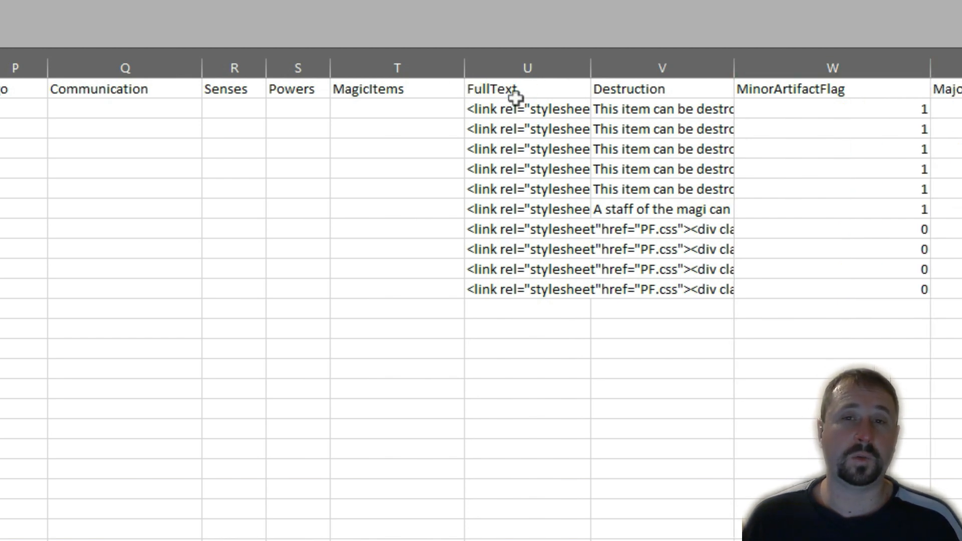
Step: Examine the column headers from MinorArtifactFlag through Mythic, and the Description cell of Staff of the Magi
left_click(852, 90)
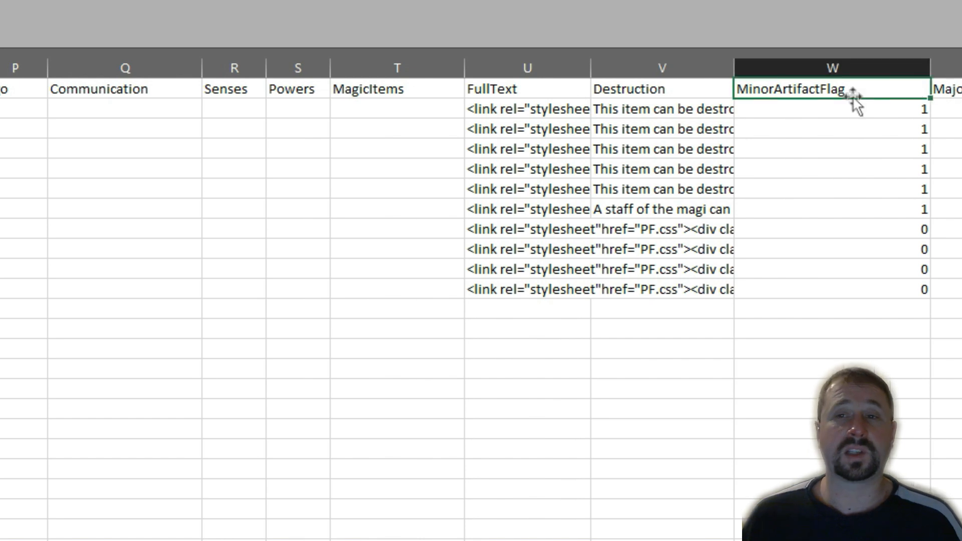
scroll(852, 93, "right", 3)
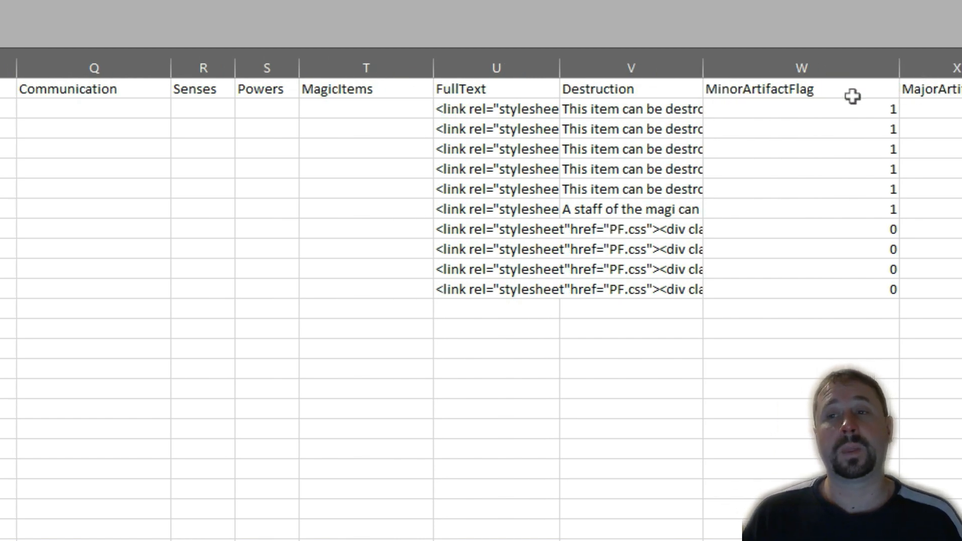
scroll(852, 95, "right", 5)
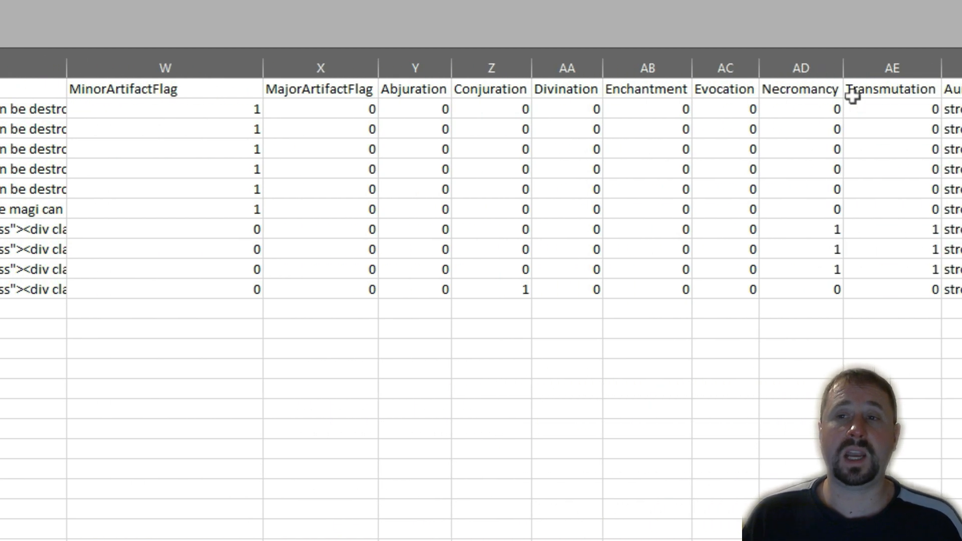
scroll(852, 95, "right", 9)
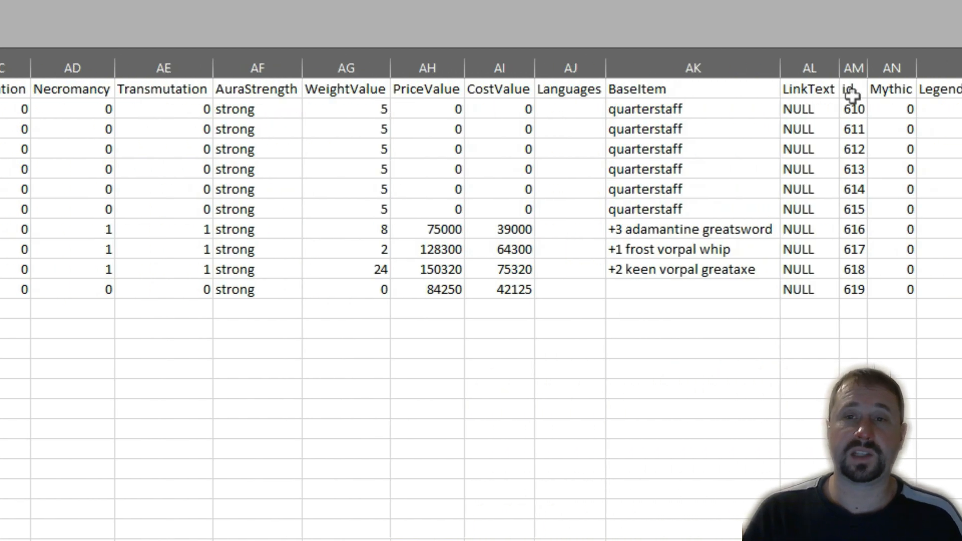
scroll(852, 93, "left", 15)
left_click(271, 205)
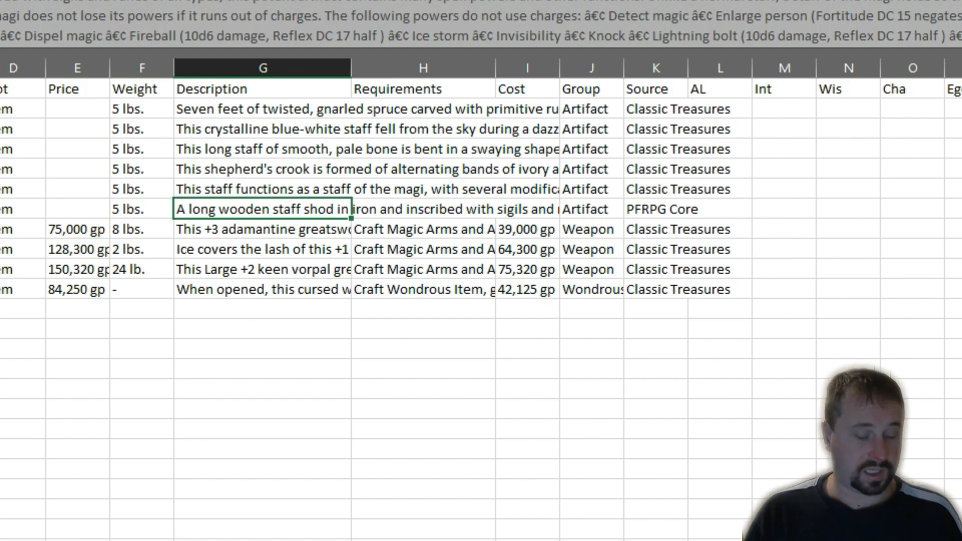
key("super+Right")
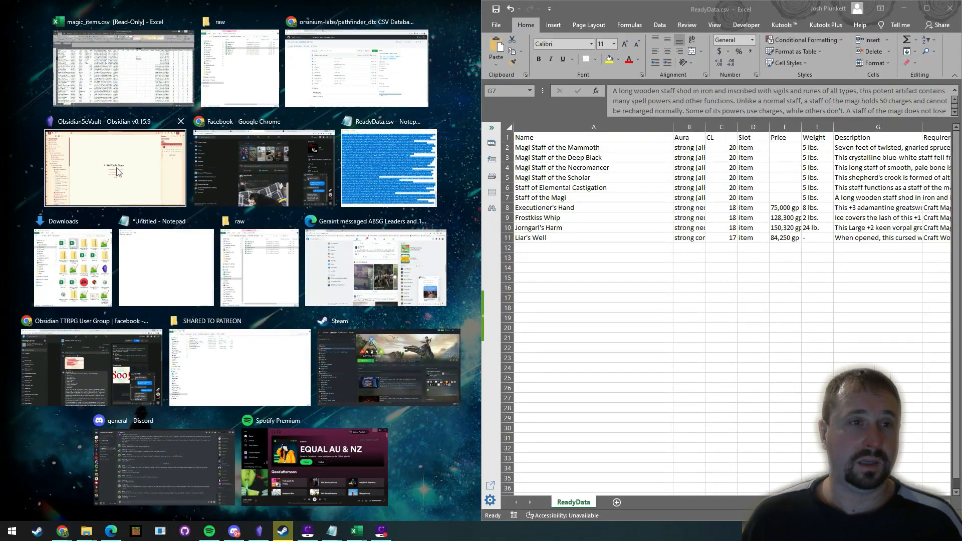
left_click(117, 172)
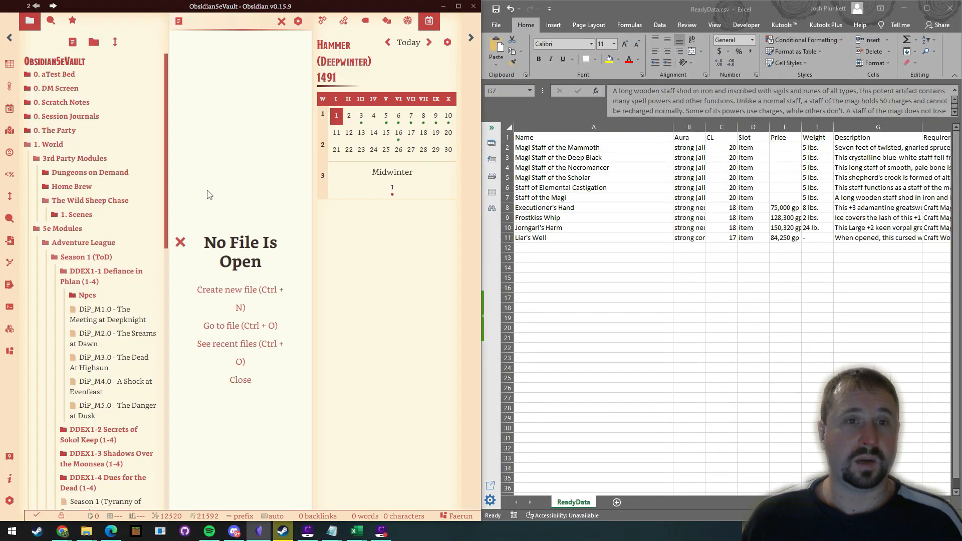
left_click(469, 39)
Step: Expand the z_Templates folder in the Obsidian vault's file list
scroll(101, 166, "down", 10)
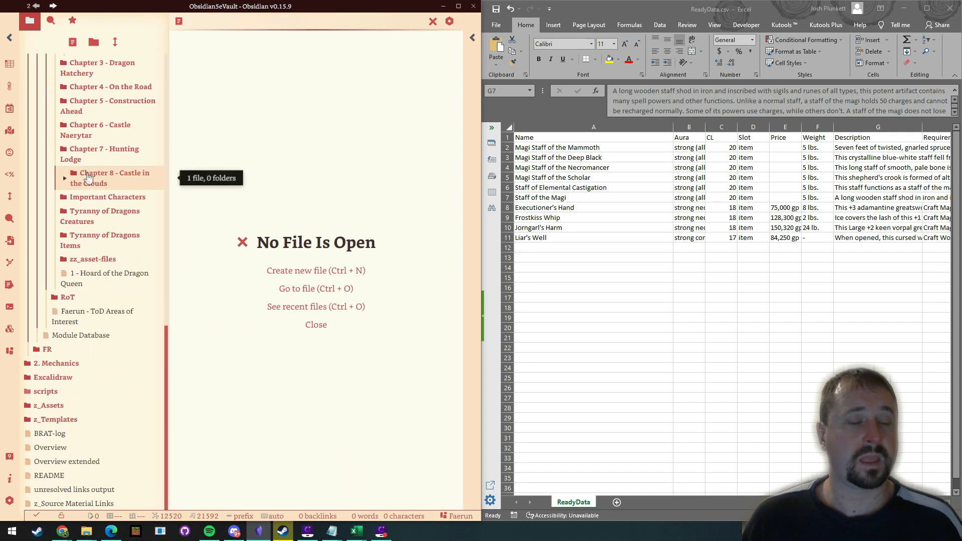
scroll(95, 195, "up", 15)
scroll(115, 199, "down", 10)
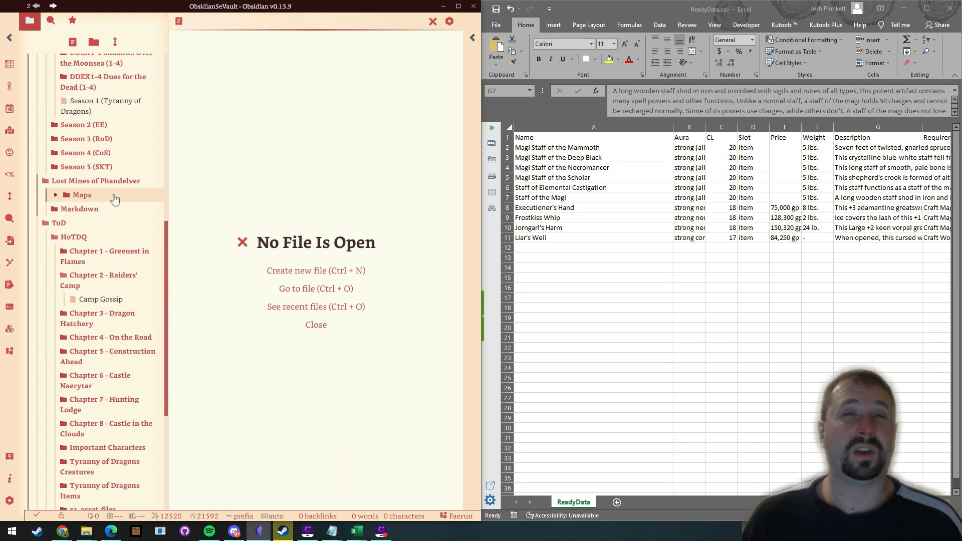
scroll(116, 200, "down", 5)
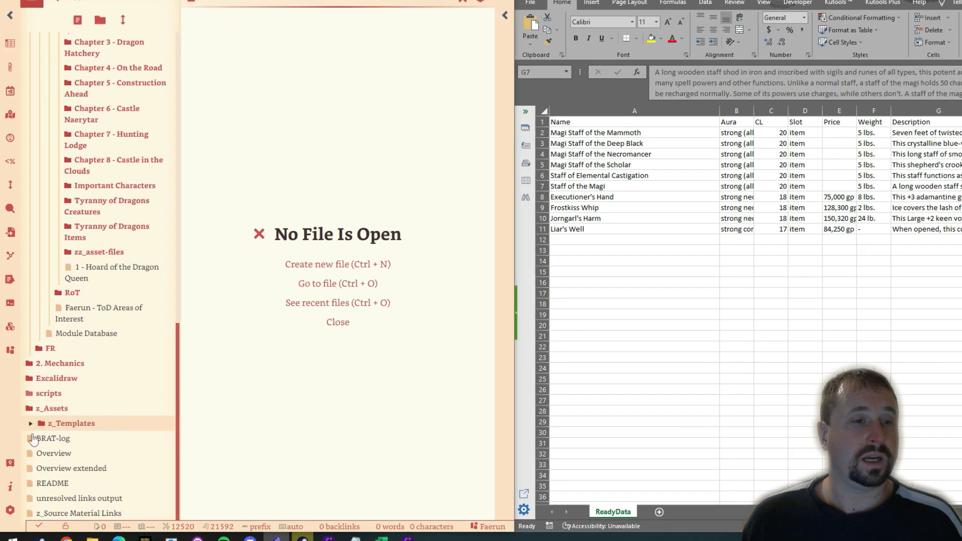
left_click(31, 425)
scroll(125, 273, "down", 8)
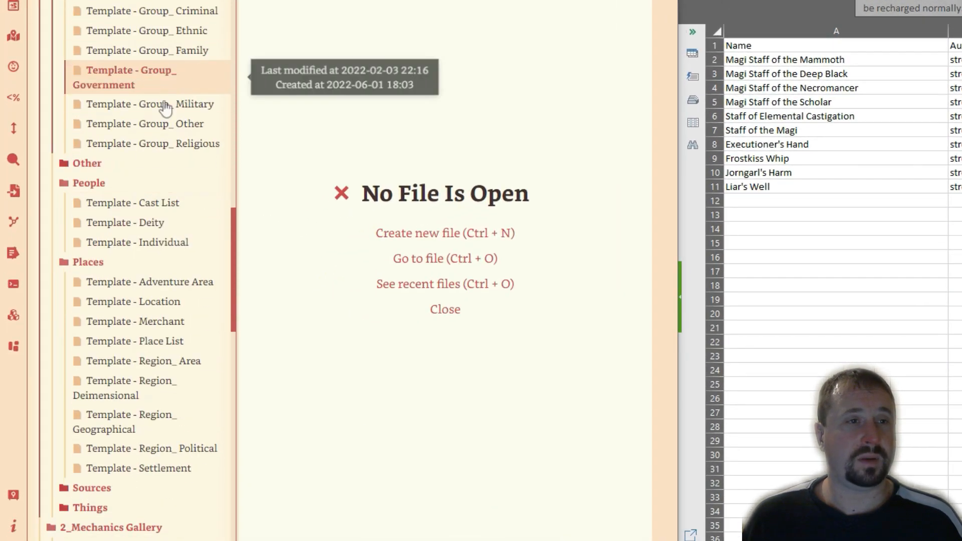
Step: Collapse the open subfolders inside z_Templates, from 1_Story World Templates through 5_Handlebar Templates and zz_asset-files
scroll(165, 107, "up", 3)
left_click(64, 82)
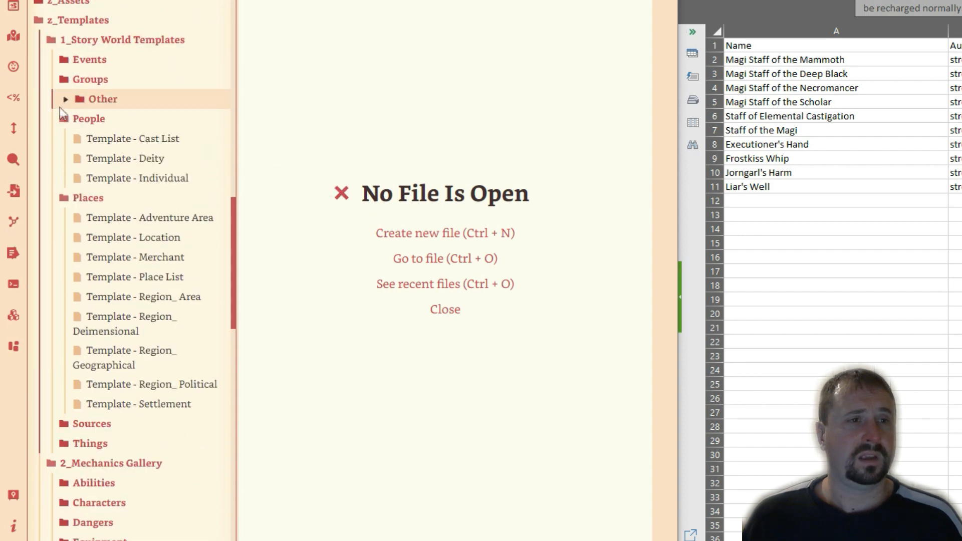
left_click(63, 119)
left_click(51, 40)
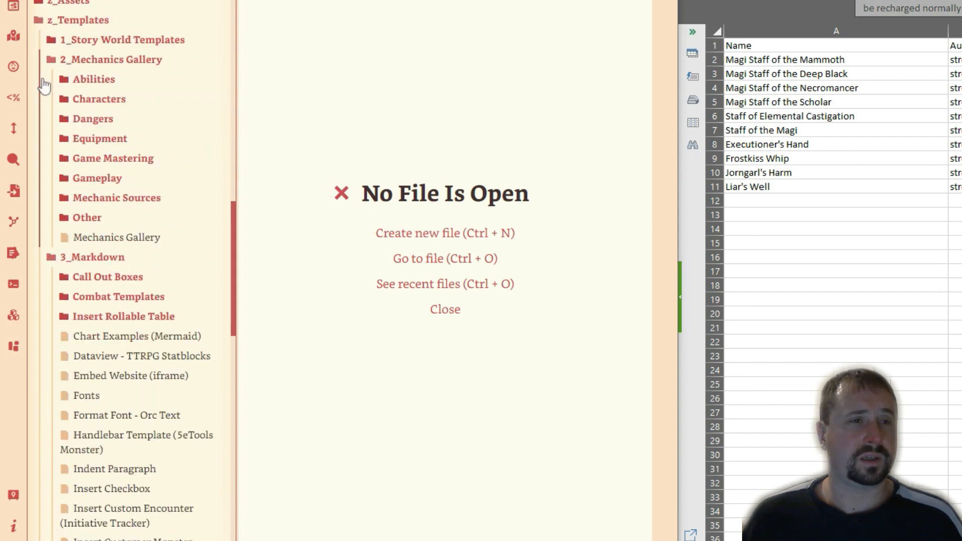
left_click(51, 59)
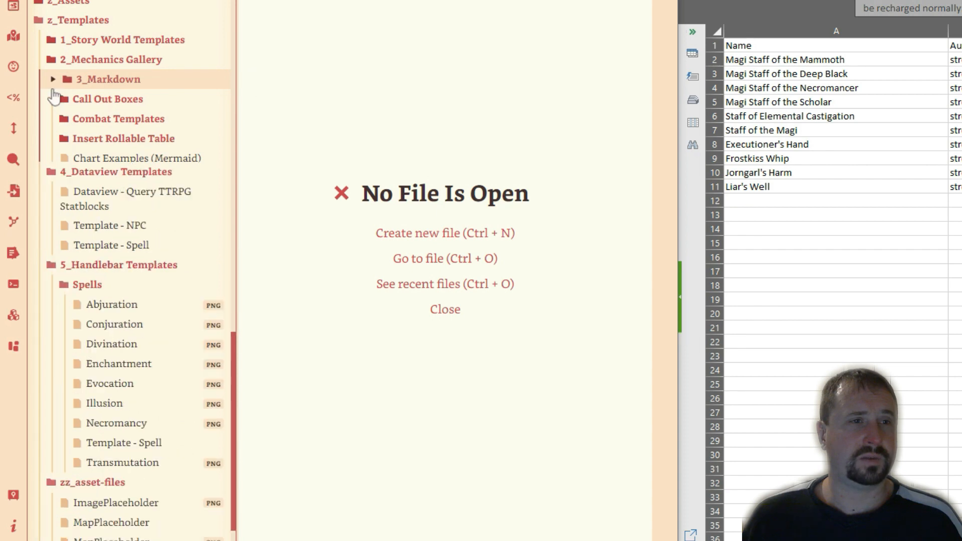
left_click(53, 87)
left_click(51, 98)
scroll(52, 150, "up", 3)
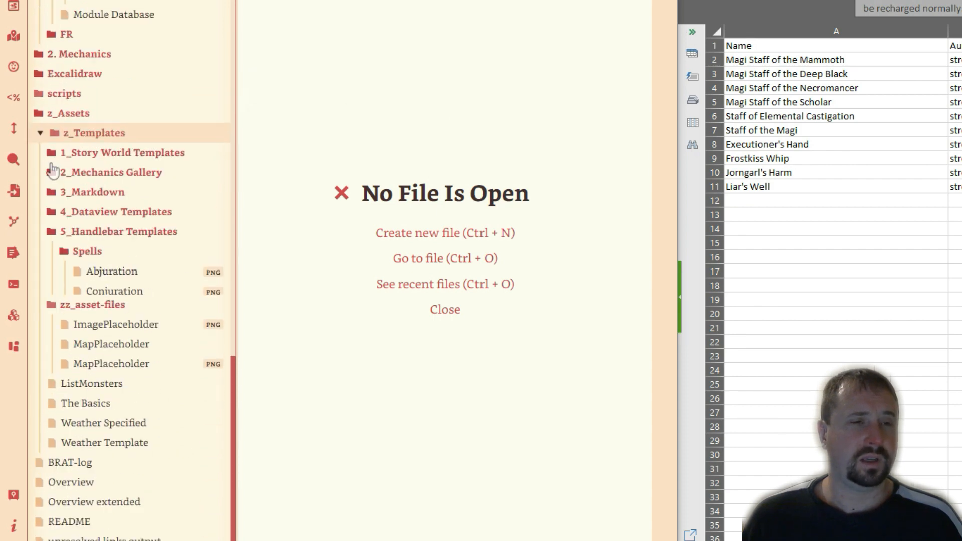
left_click(50, 231)
left_click(52, 303)
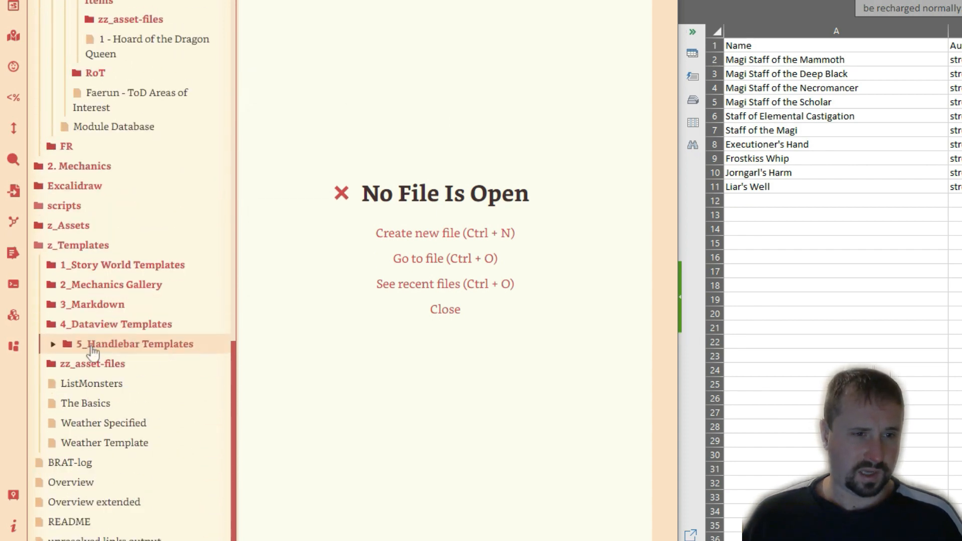
Step: Expand the 5_Handlebar Templates folder and collapse its Spells subfolder
left_click(53, 344)
scroll(198, 200, "down", 3)
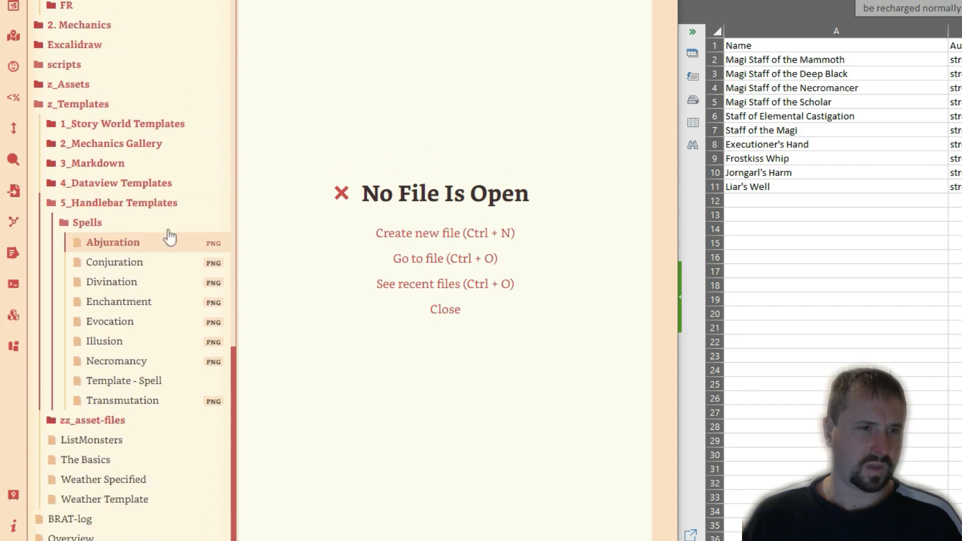
left_click(75, 222)
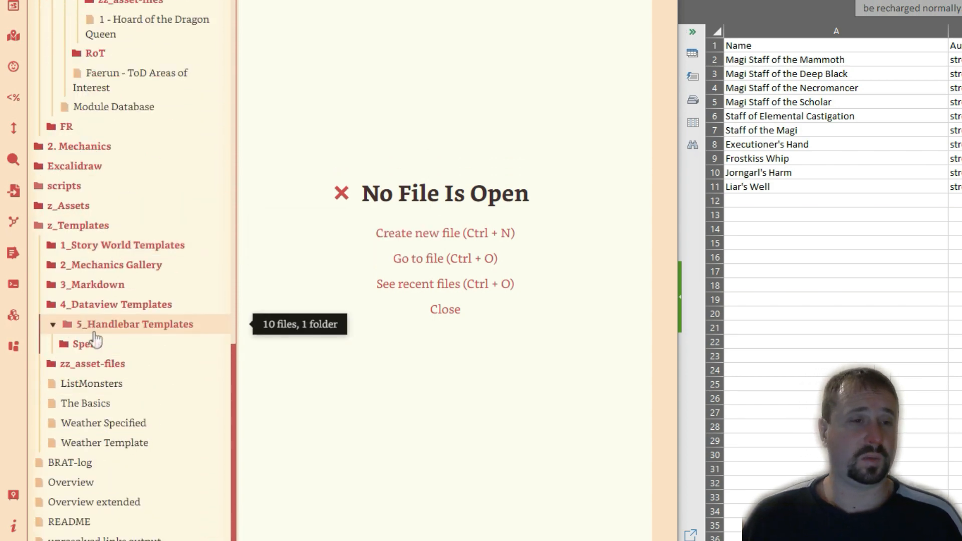
Step: Create a new note in 5_Handlebar Templates titled "Handlebar - Pathfinder - Magic Items CSV"
right_click(93, 325)
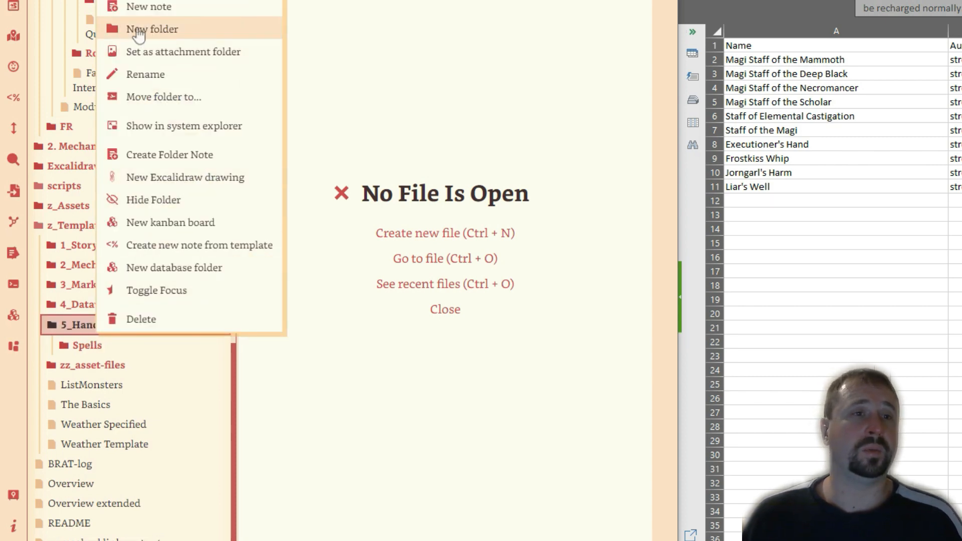
left_click(151, 7)
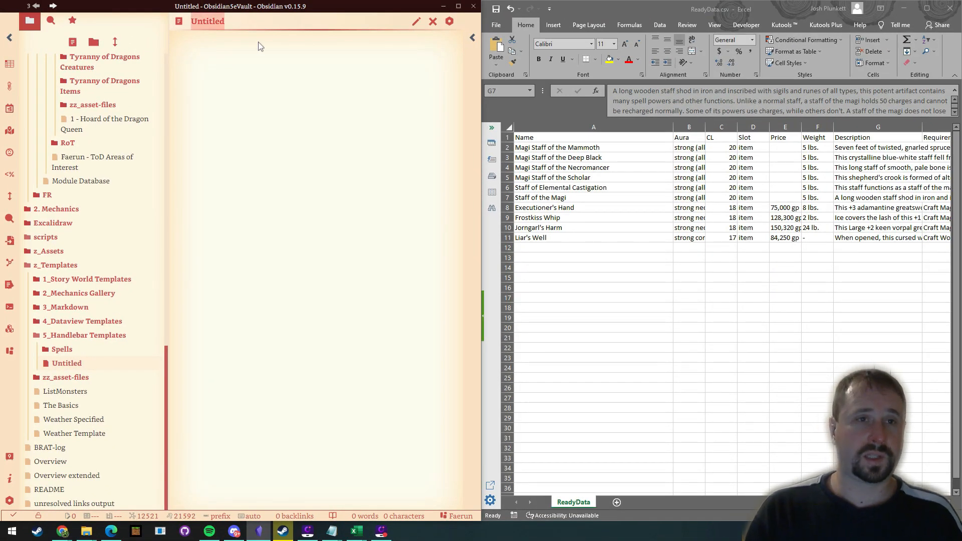
type("Pathfinder ")
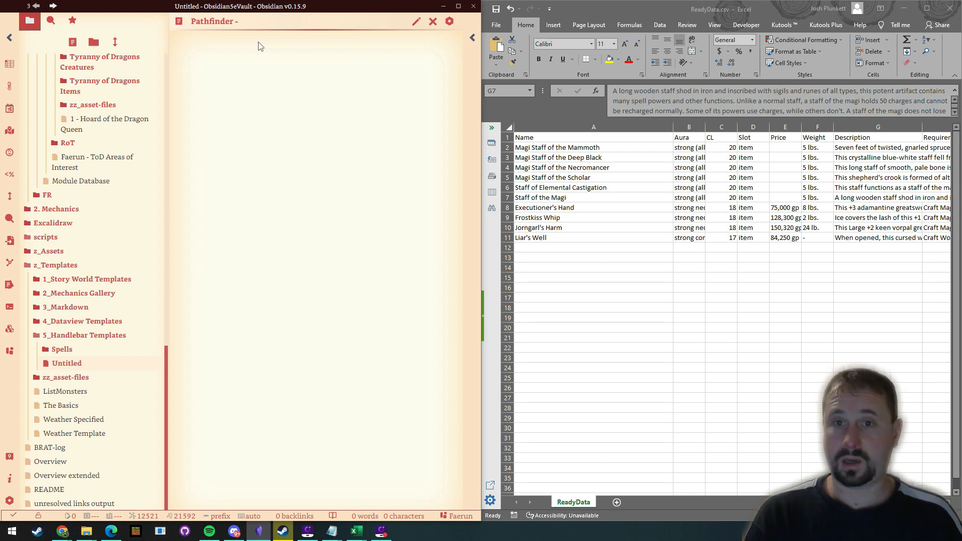
type("- Magic I")
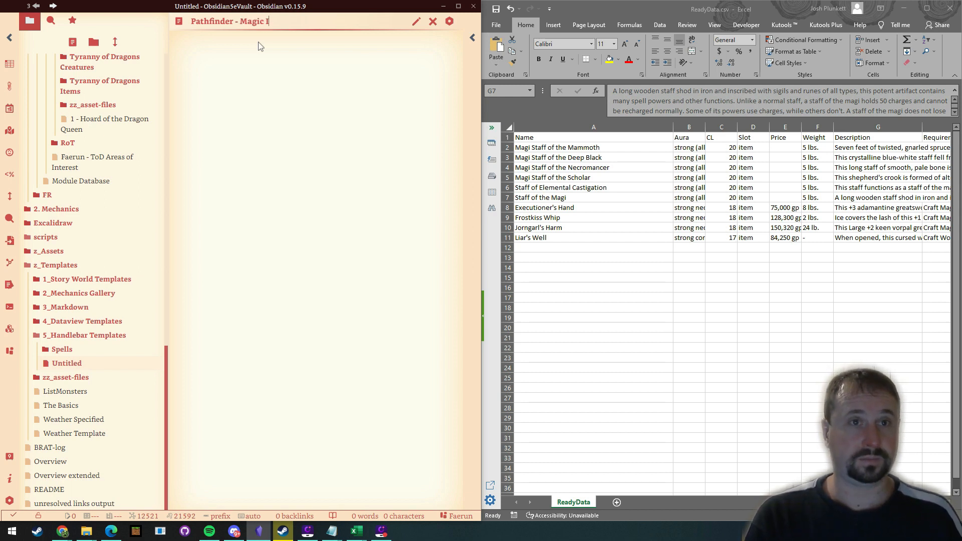
type("tems CSV")
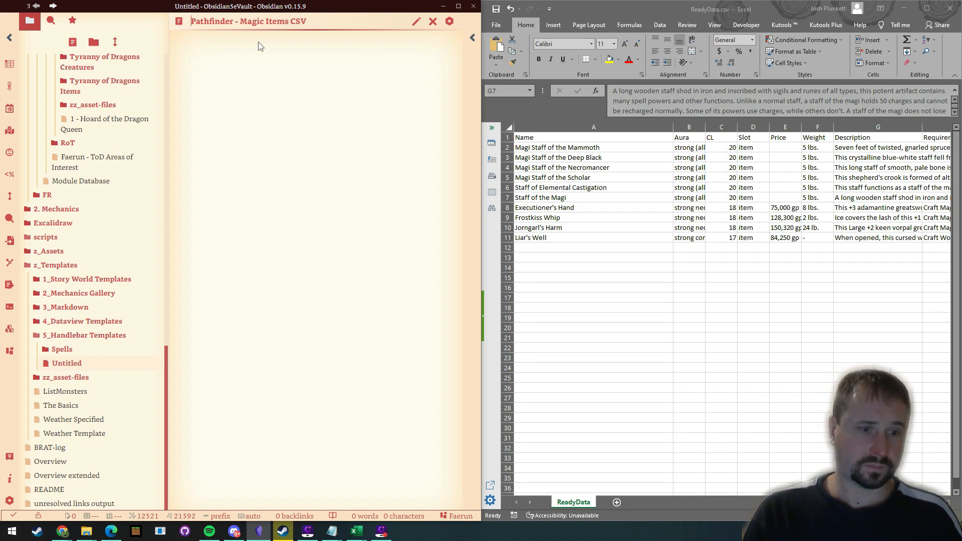
type("Handlebar -")
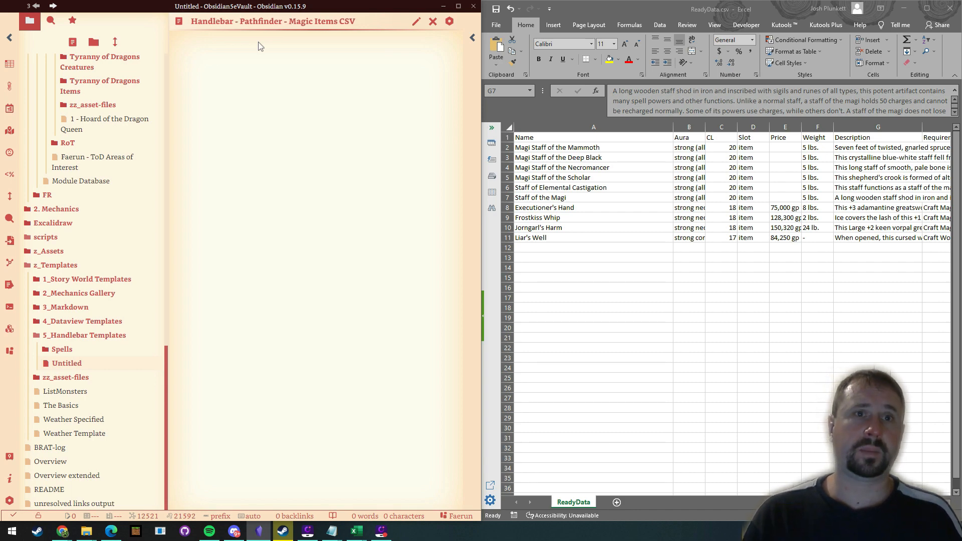
left_click(261, 46)
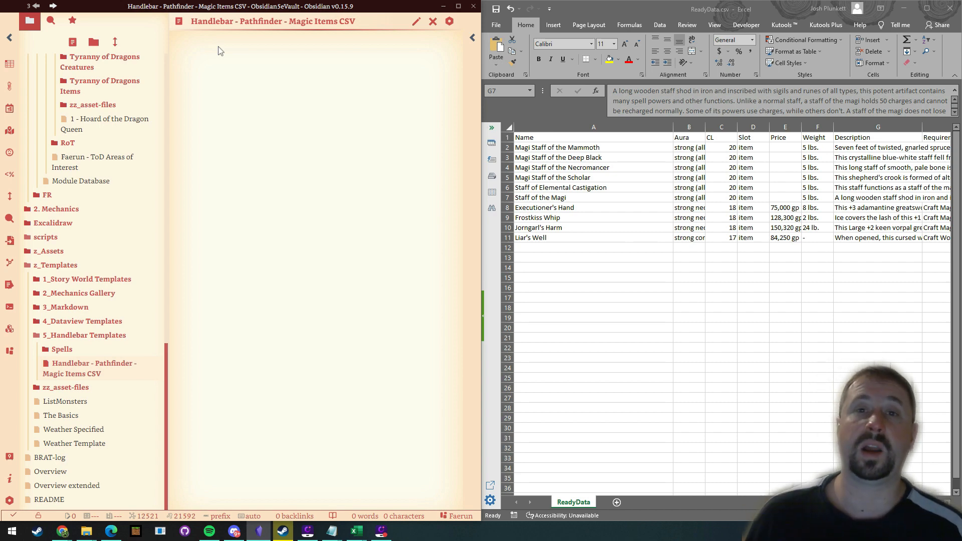
Step: Add a frontmatter block delimited by "---" to the note, with a name field holding "Magi Staff of the Mammoth" copied from ReadyData.csv
left_click(418, 23)
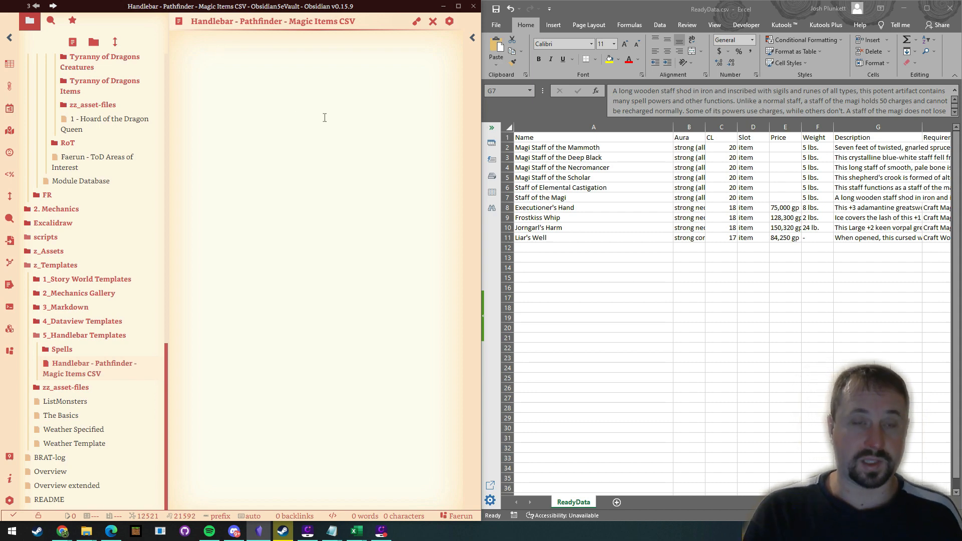
type("---")
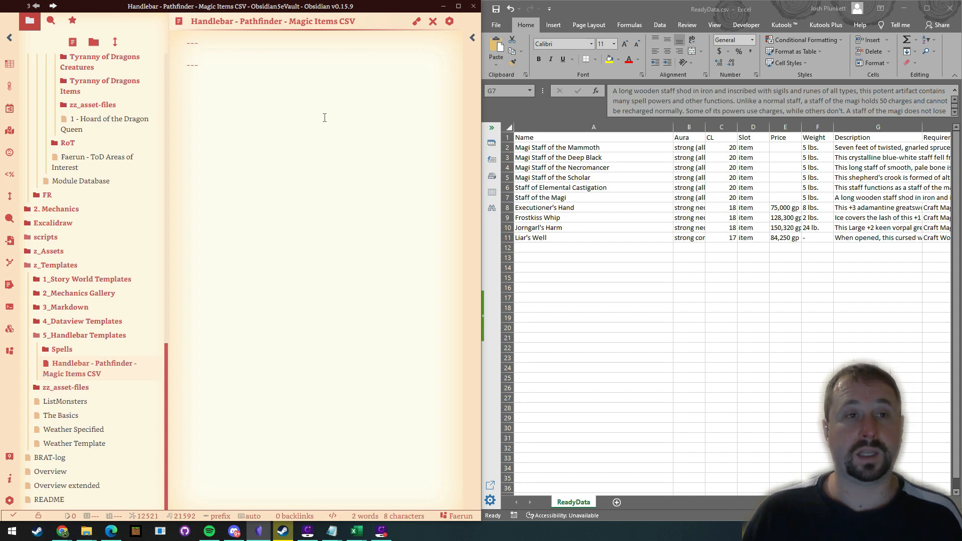
left_click(199, 54)
type("name:")
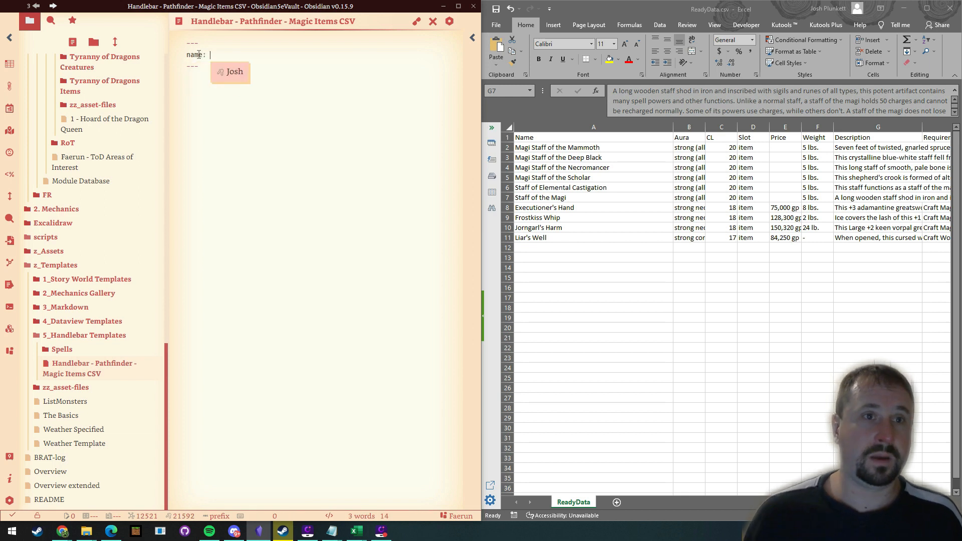
left_click(535, 147)
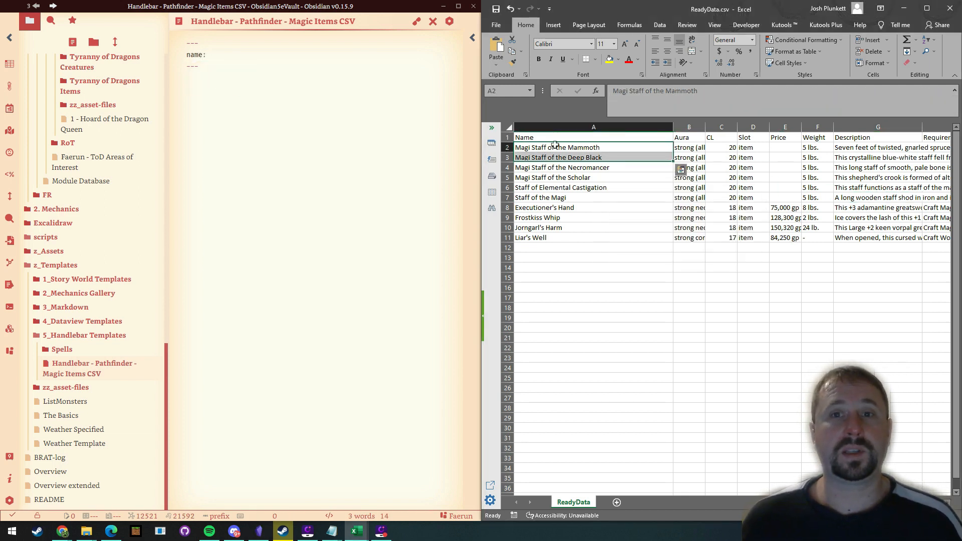
key("ctrl+c")
left_click(236, 54)
key("ctrl+v")
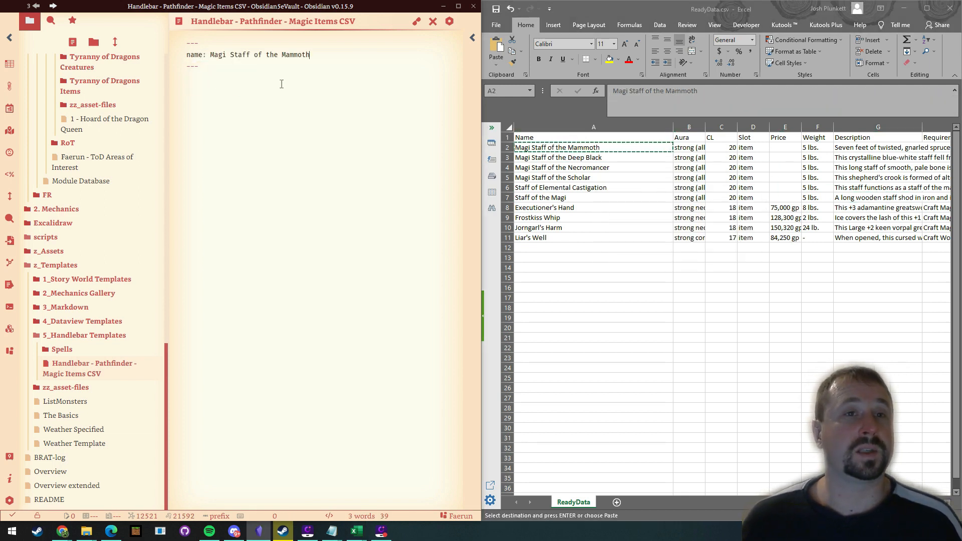
key("Return")
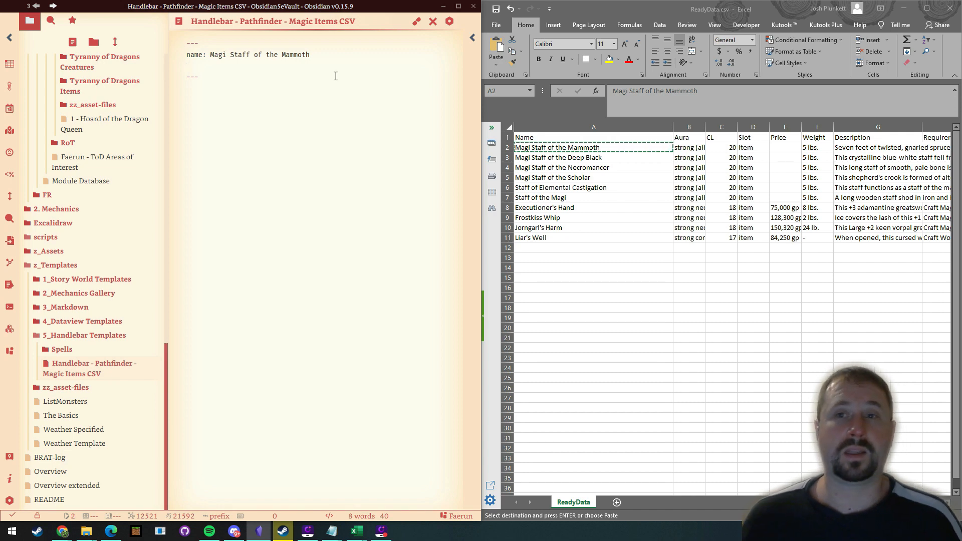
Step: Add an aura field to the frontmatter with "strong (all schools)" copied from the Aura cell of Magi Staff of the Mammoth
left_click(692, 143)
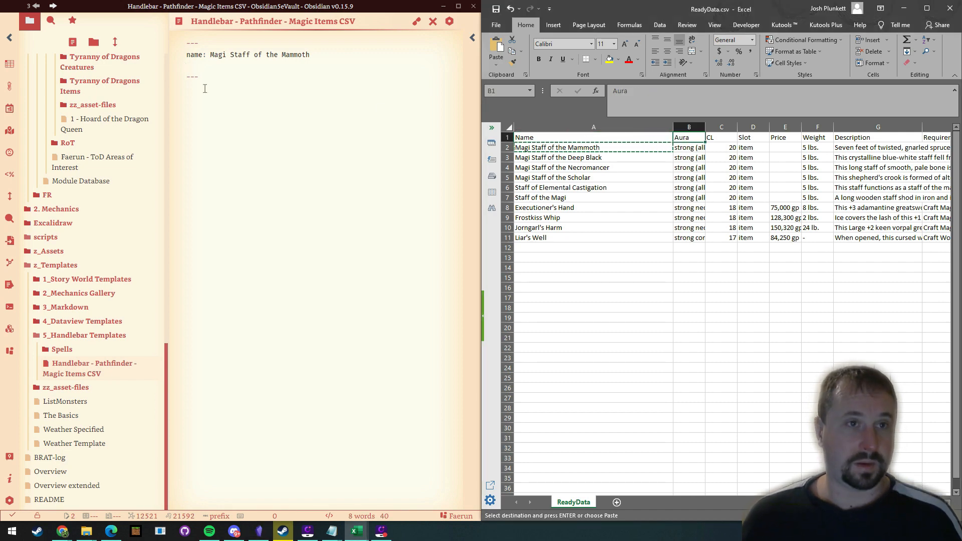
left_click(207, 70)
type("aura:")
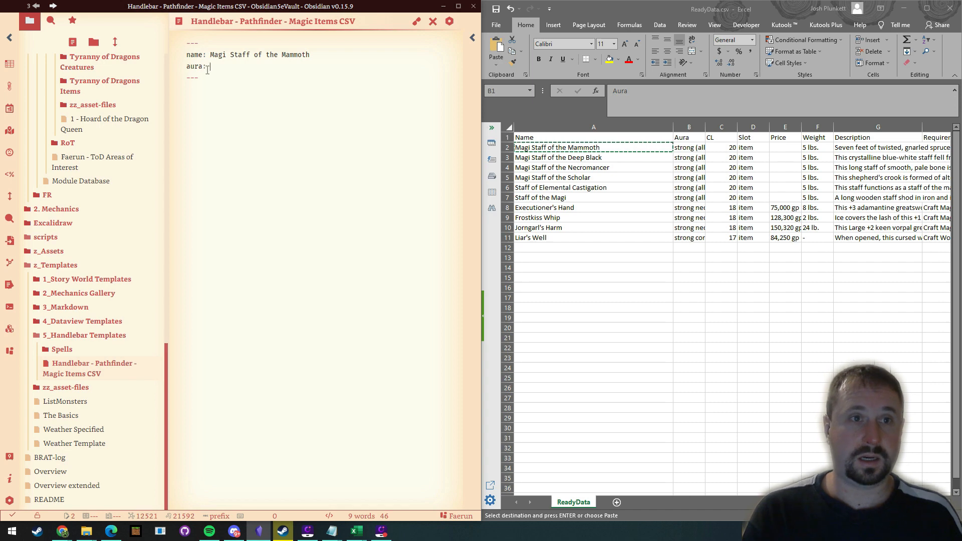
left_click(690, 148)
key("ctrl+c")
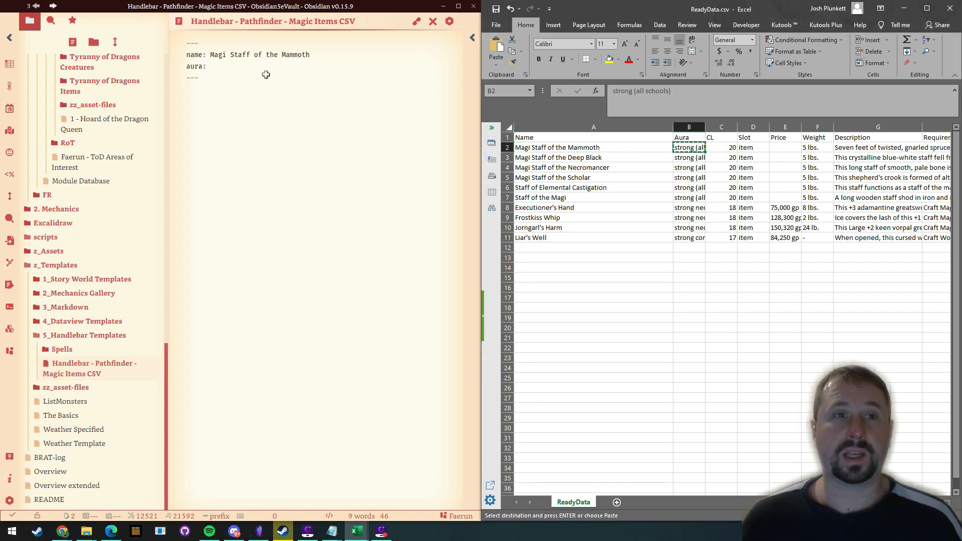
left_click(223, 65)
key("ctrl+v")
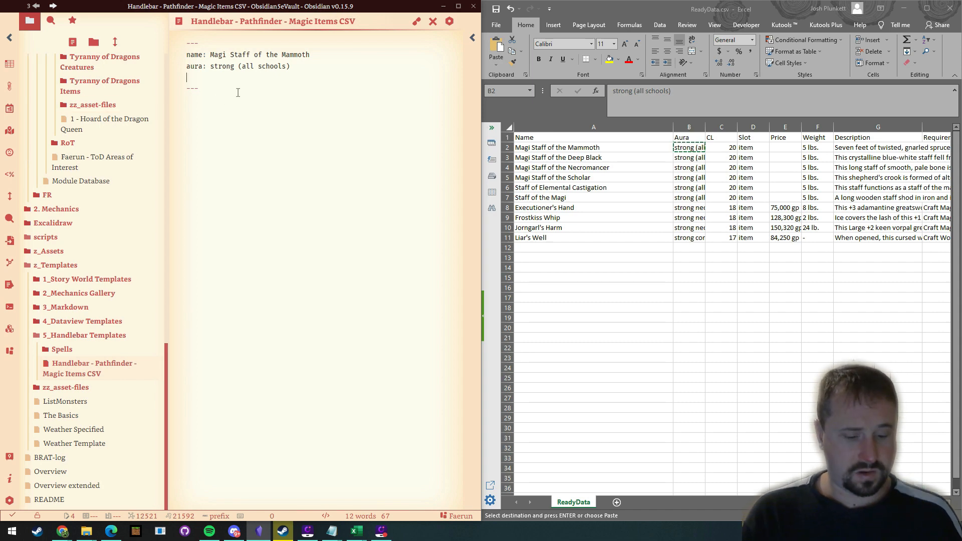
Step: Add frontmatter fields cl: 20, slot: item, price: - and weight: 5 lbs. below aura
type("cl: 20 ")
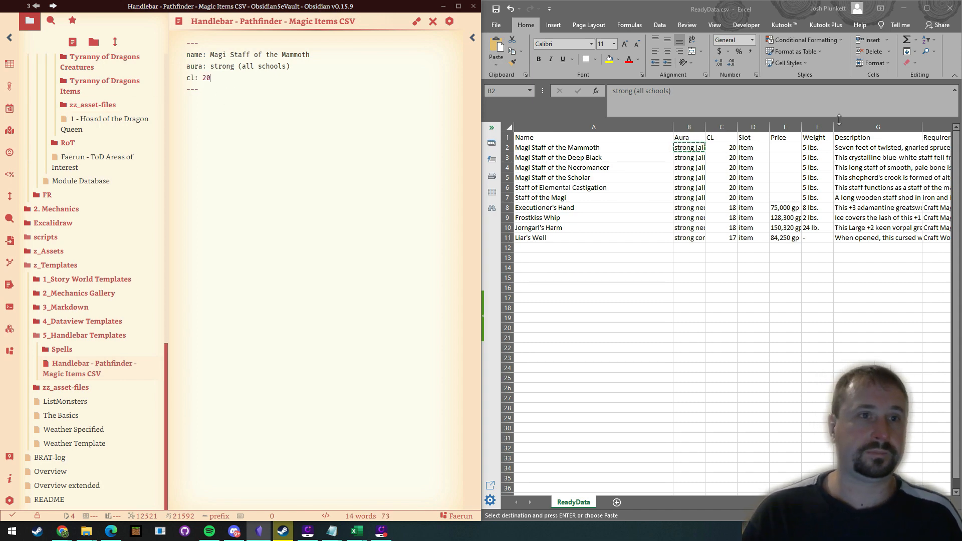
type("slot: ")
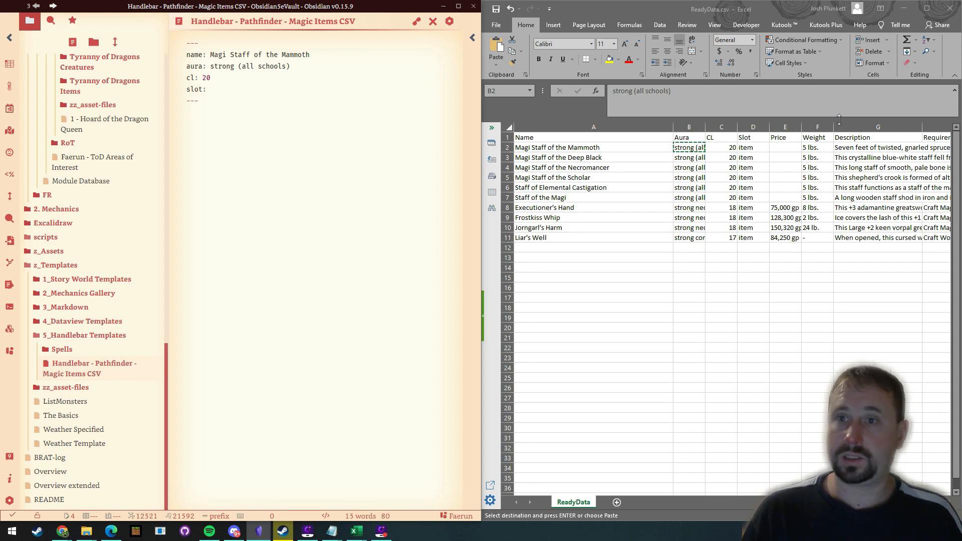
type("item ")
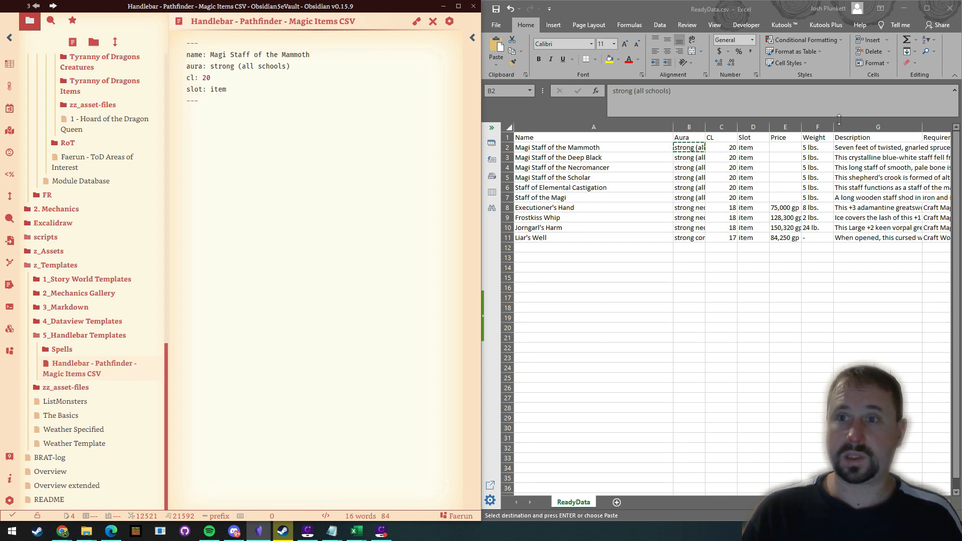
type("price: -")
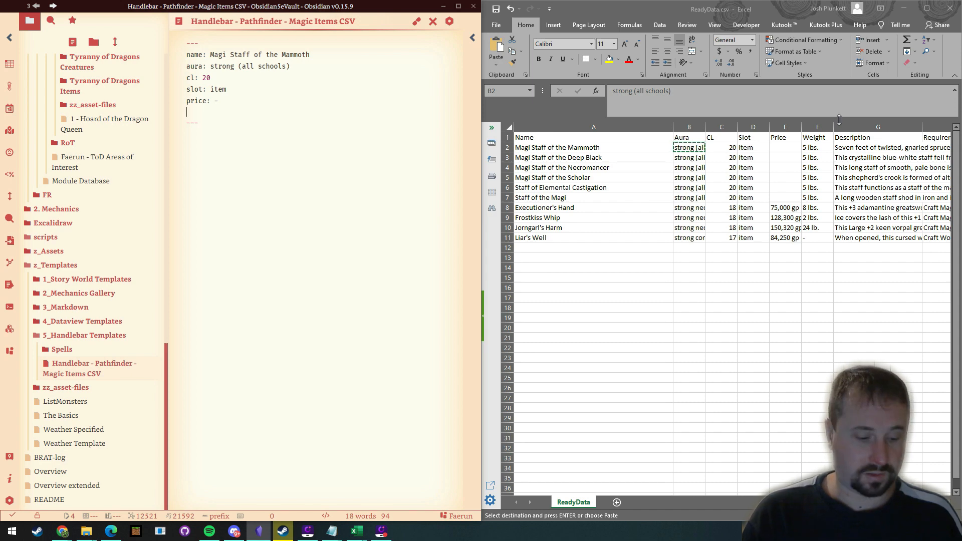
type("weight: 5 lbs.")
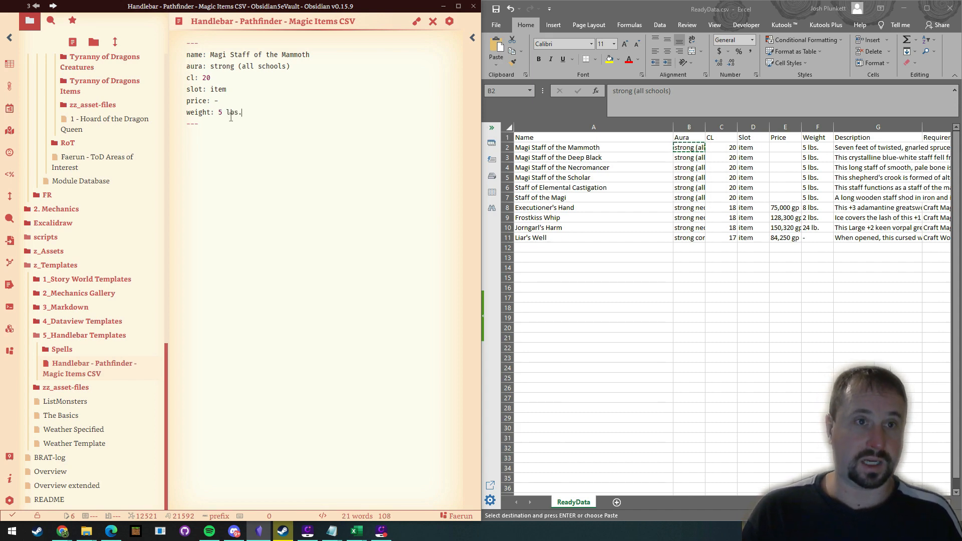
Step: Start a new frontmatter line below weight and widen the Requirements column in ReadyData.csv
key("Return")
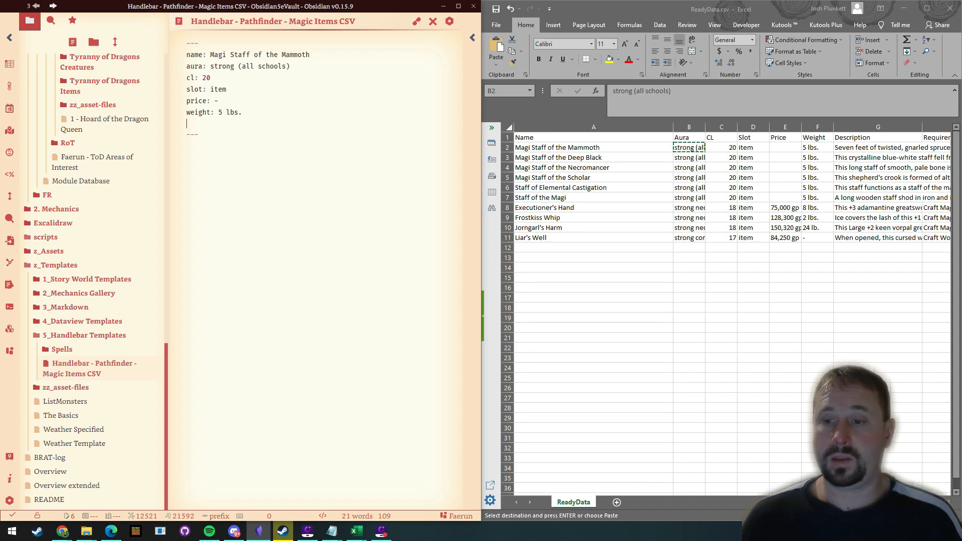
left_click_drag(792, 503, 874, 503)
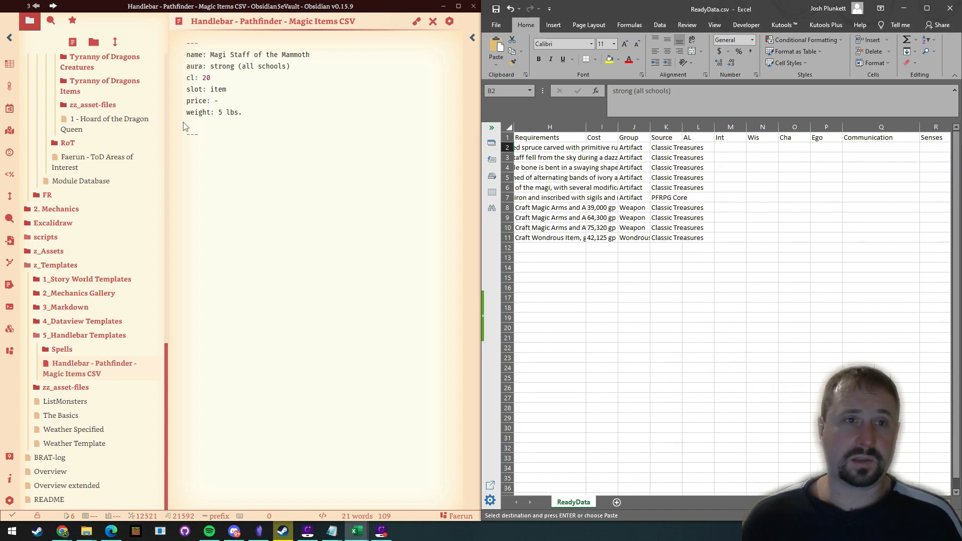
left_click(200, 124)
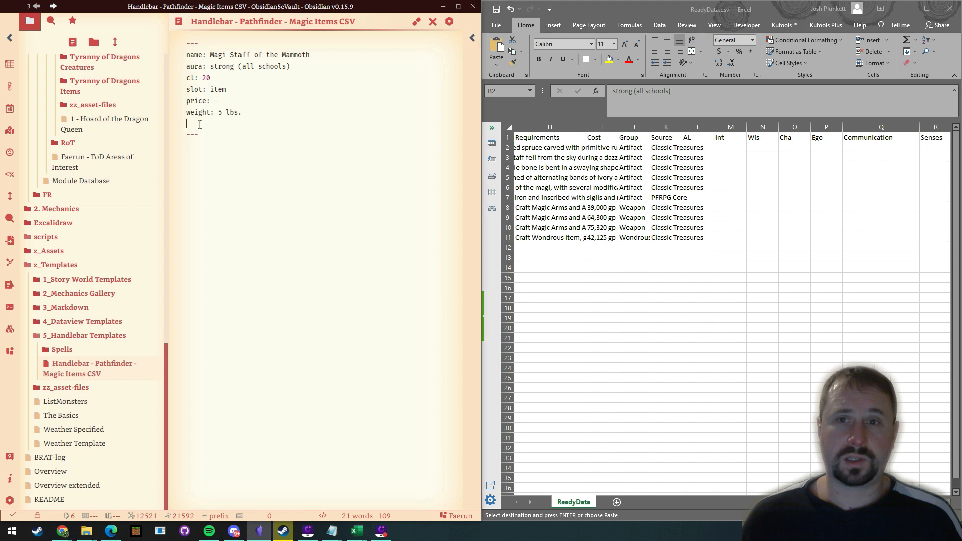
left_click(593, 131)
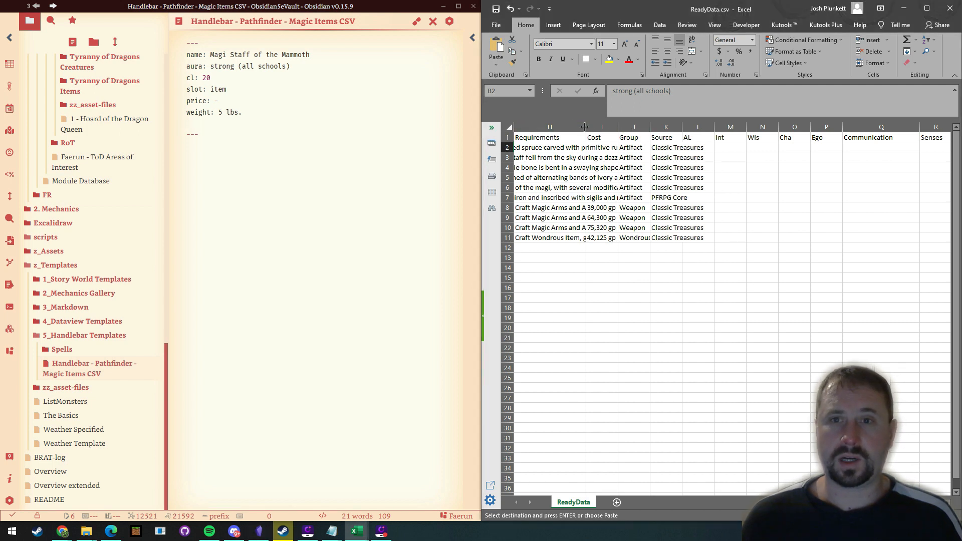
left_click_drag(587, 129, 649, 126)
Step: Add a group field holding "Artifact" below weight, taken from the Group cell of Magi Staff of the Mammoth
left_click(674, 148)
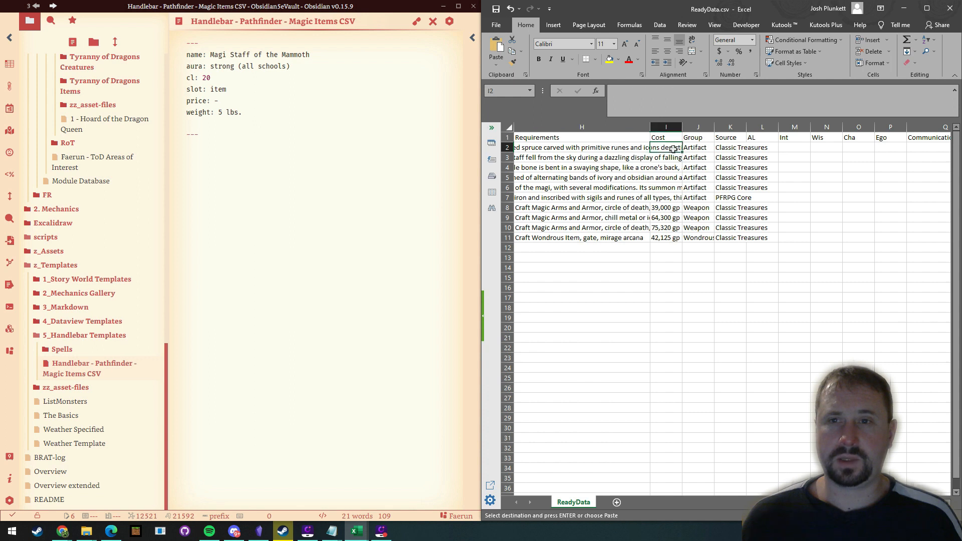
left_click(699, 140)
left_click(698, 149)
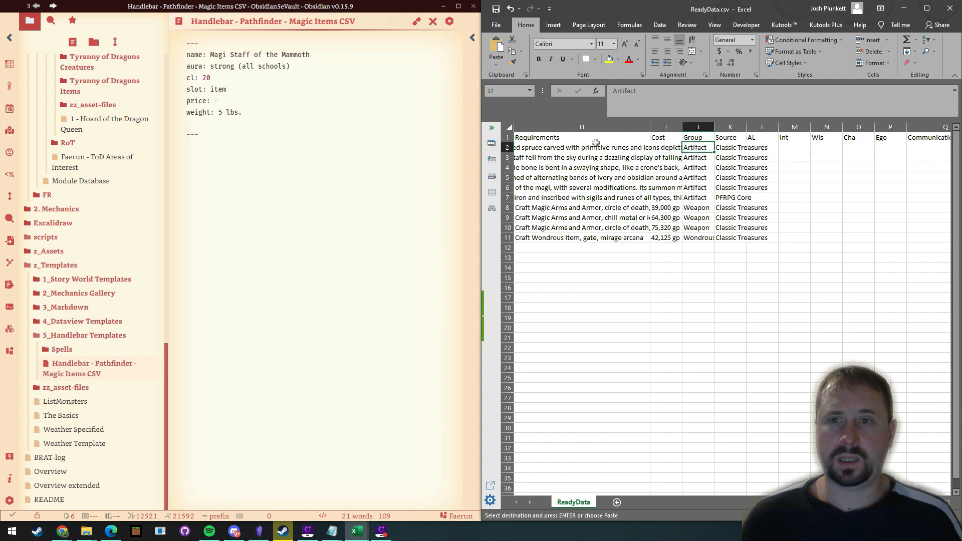
left_click(194, 124)
type("group")
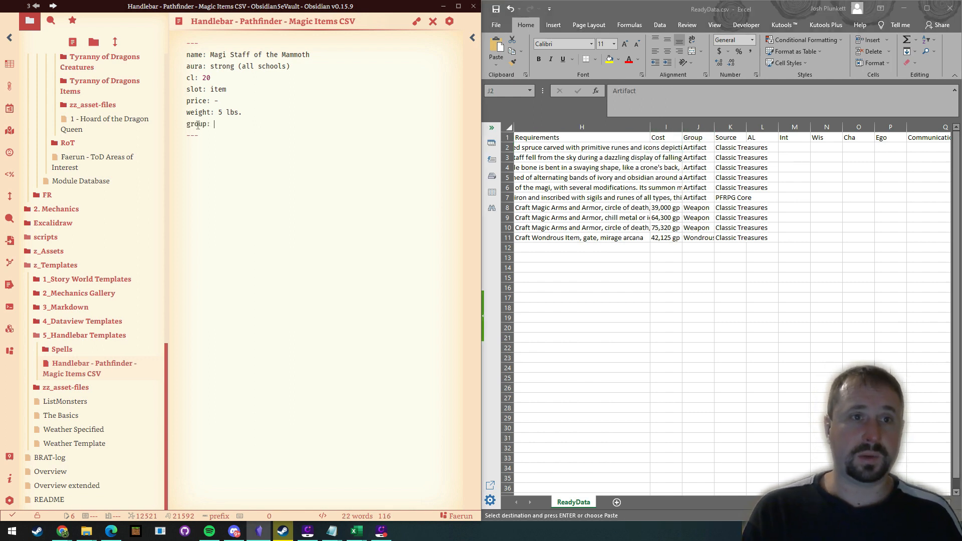
type(": ")
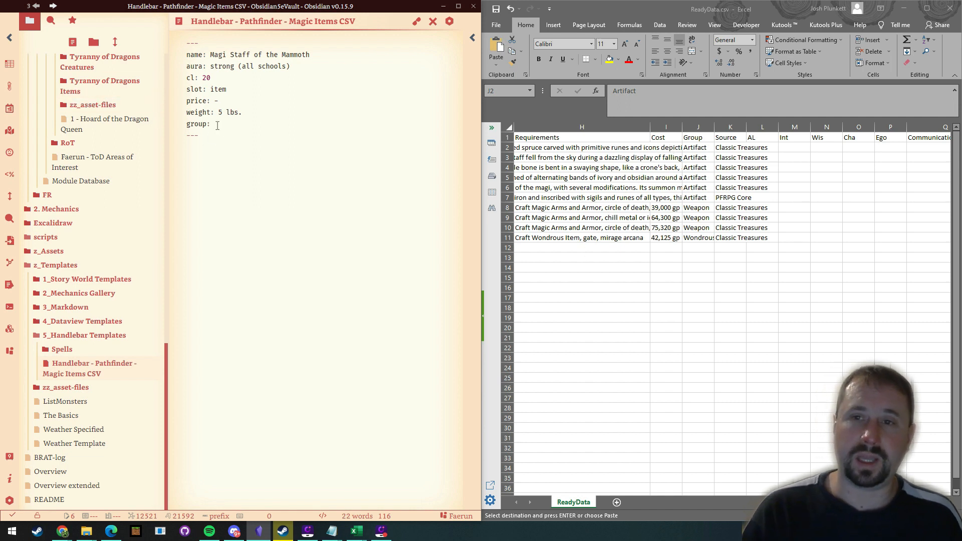
type("Artifact")
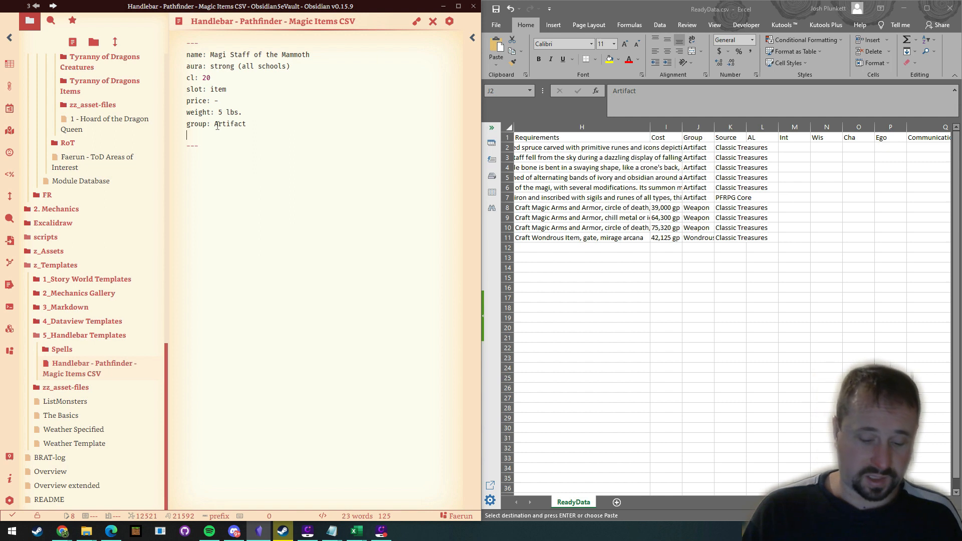
Step: Add a source field holding "Classic Treasures" to the frontmatter below group
type("source")
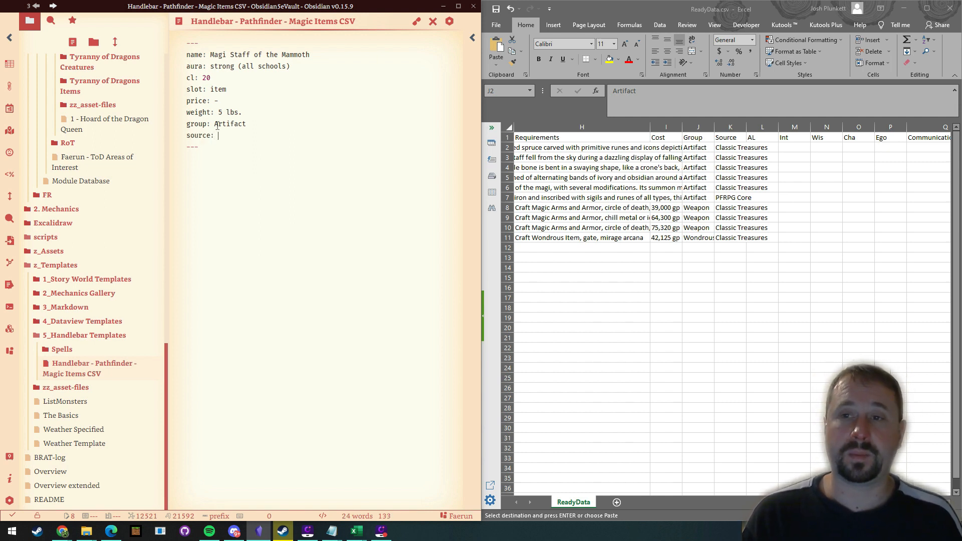
type(": Classi")
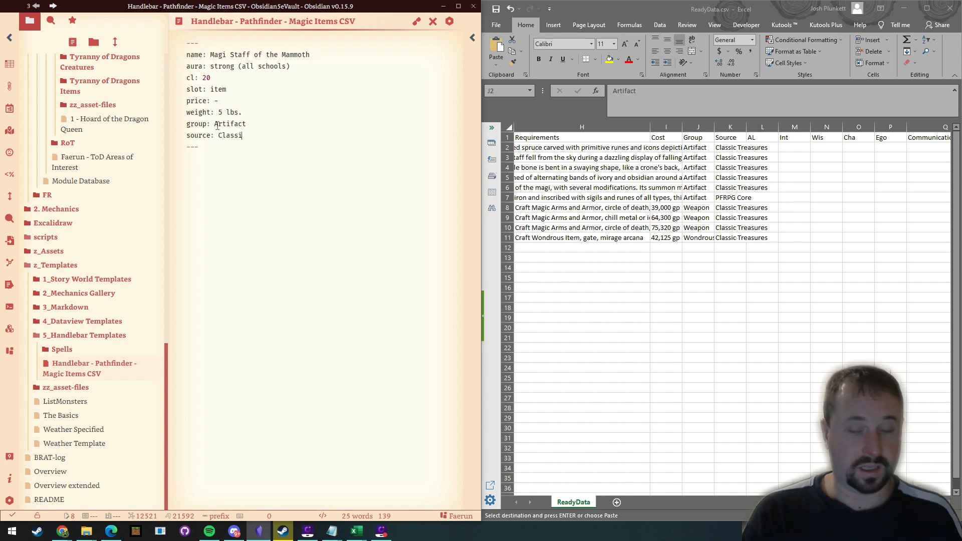
type("c Treasure")
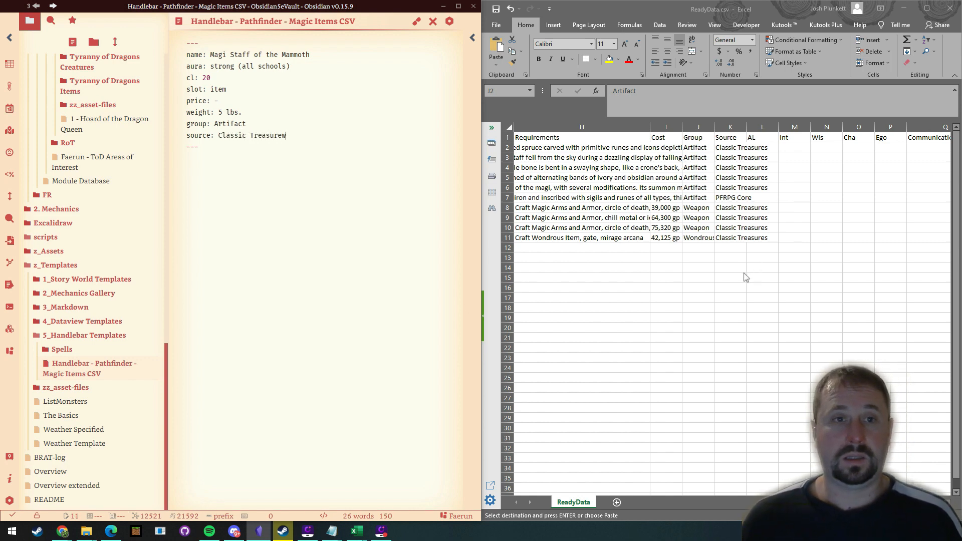
type("w")
key("alt+Tab")
key("alt+Tab")
key("BackSpace")
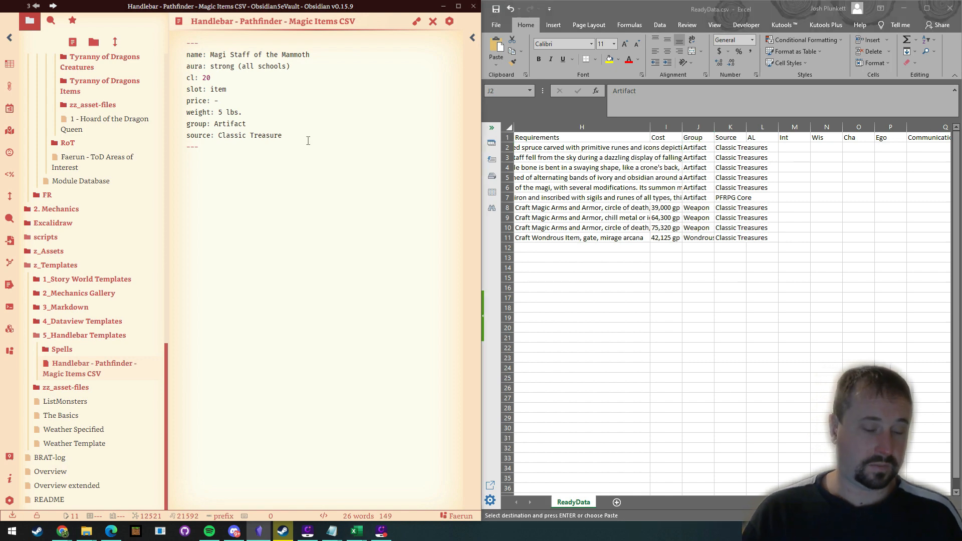
type("s")
Step: Find the BaseItem column in ReadyData.csv and add baseitem: quarterstaff to the frontmatter below source
key("alt+Tab")
scroll(731, 450, "right", 3)
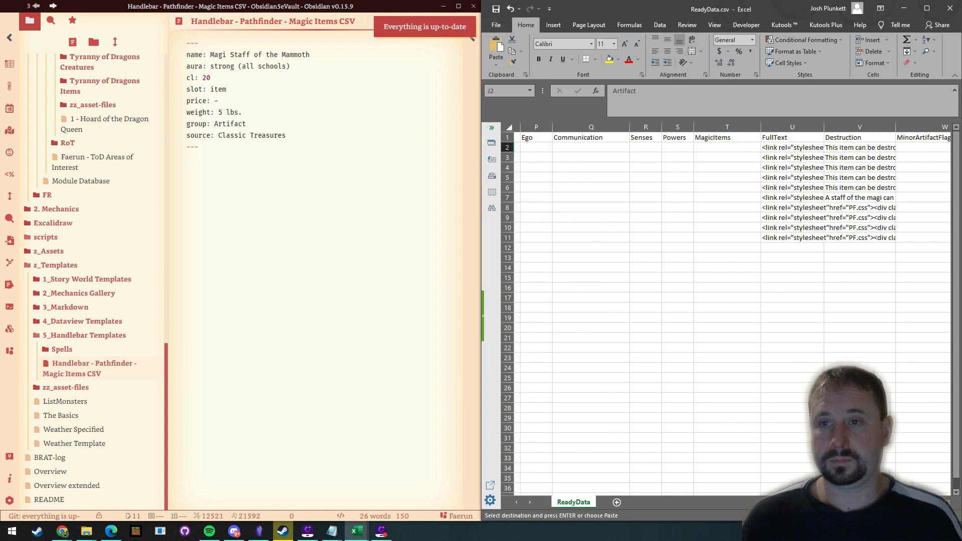
scroll(732, 308, "right", 5)
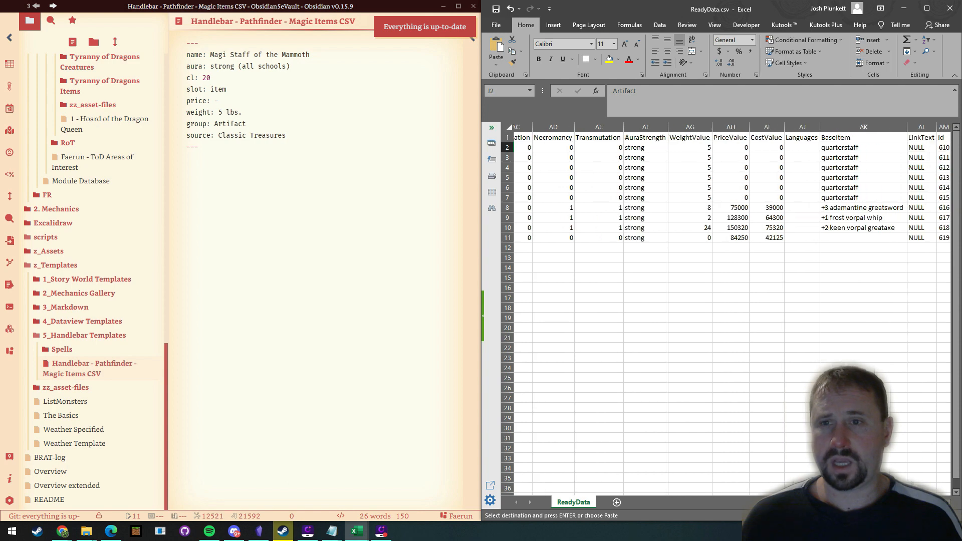
scroll(732, 308, "right", 1)
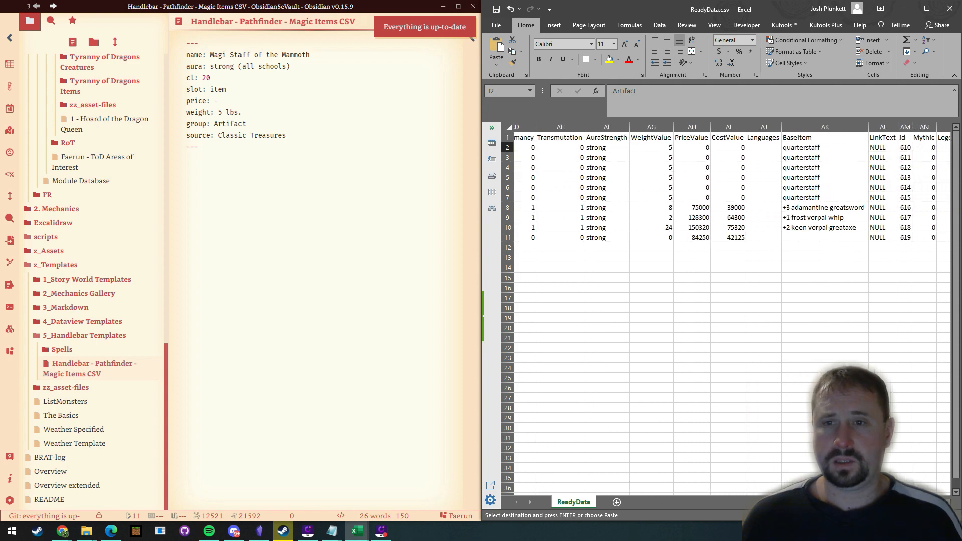
scroll(731, 309, "right", 2)
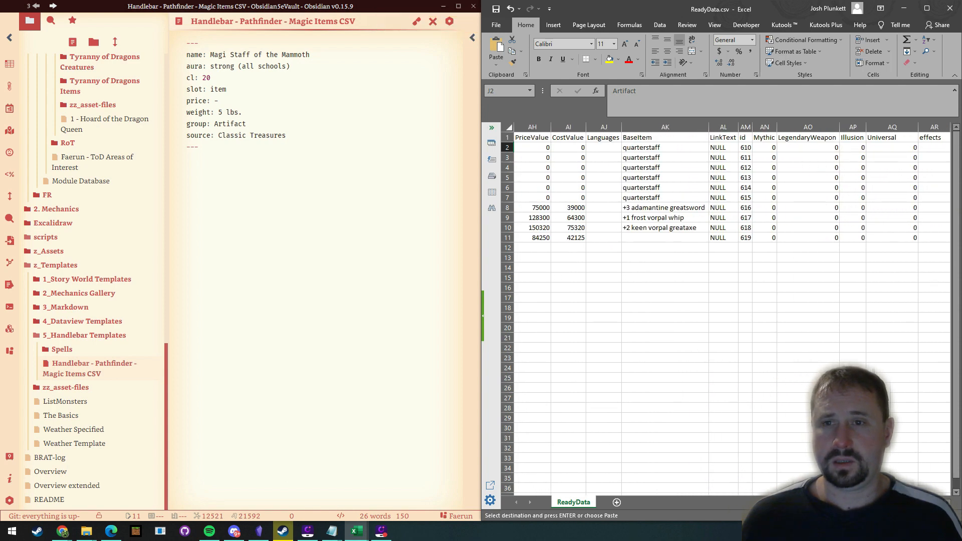
left_click(306, 138)
key("Return")
type("baseitem: quarterstaff")
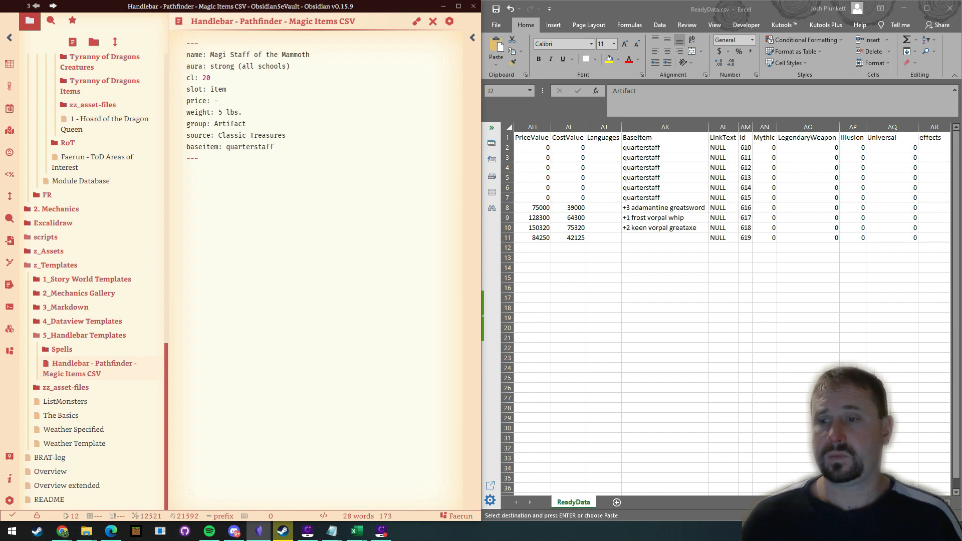
Step: Return to the first columns of ReadyData.csv and add blank lines below the note's closing frontmatter delimiter
key("alt+Tab")
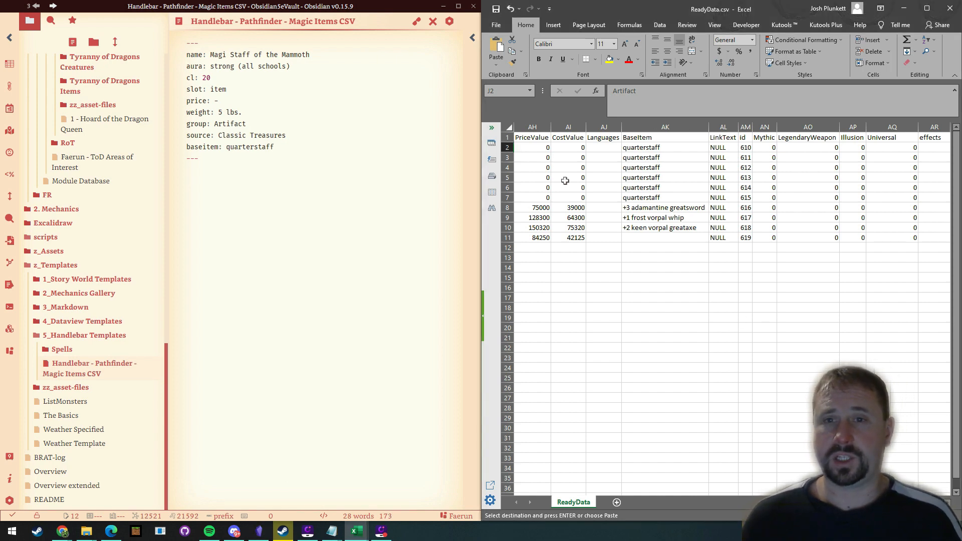
left_click_drag(883, 502, 745, 494)
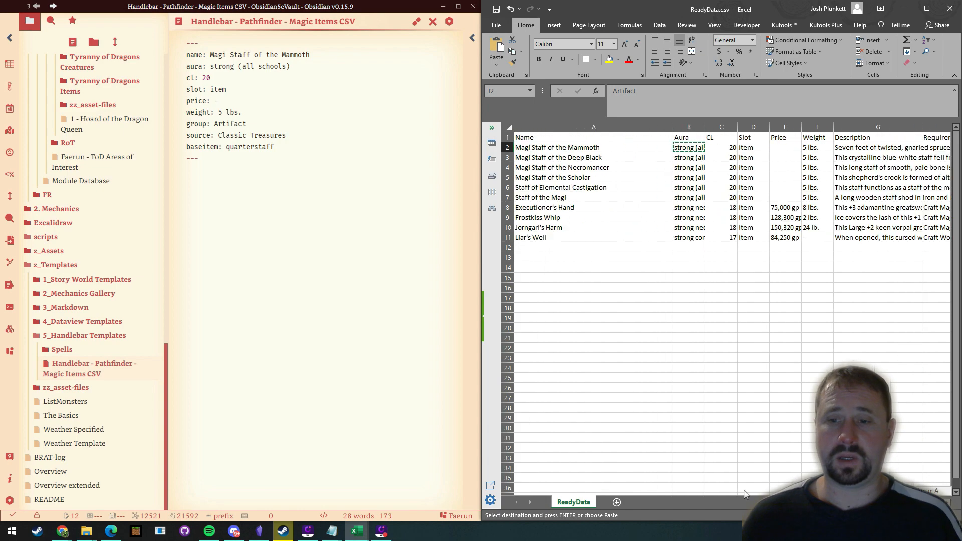
left_click(235, 161)
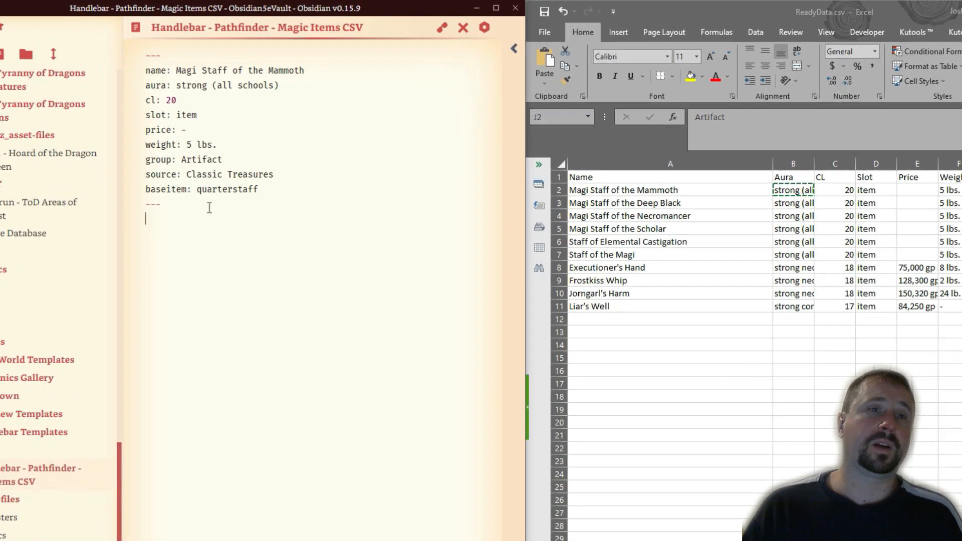
key("Return")
key("Return")
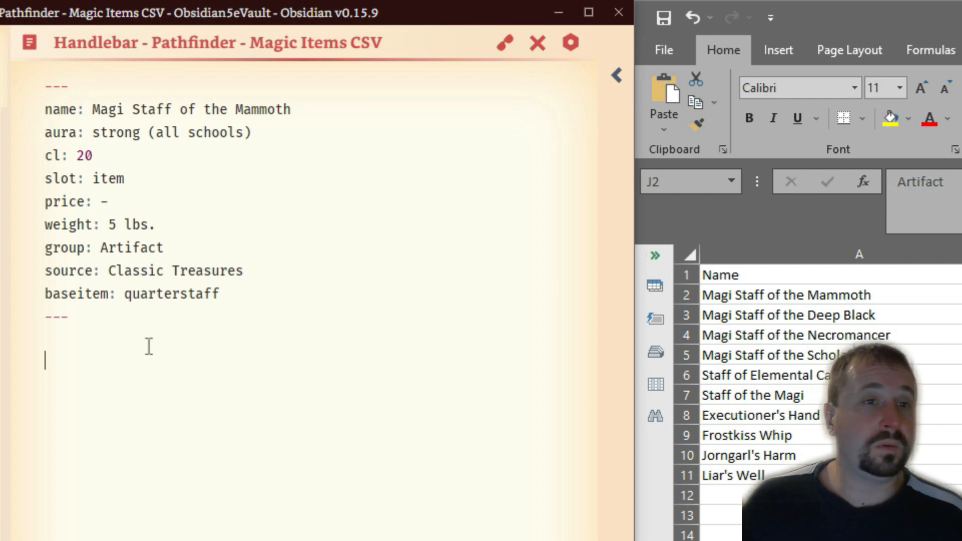
left_click(127, 316)
key("ctrl+shift+Home")
left_click(110, 340)
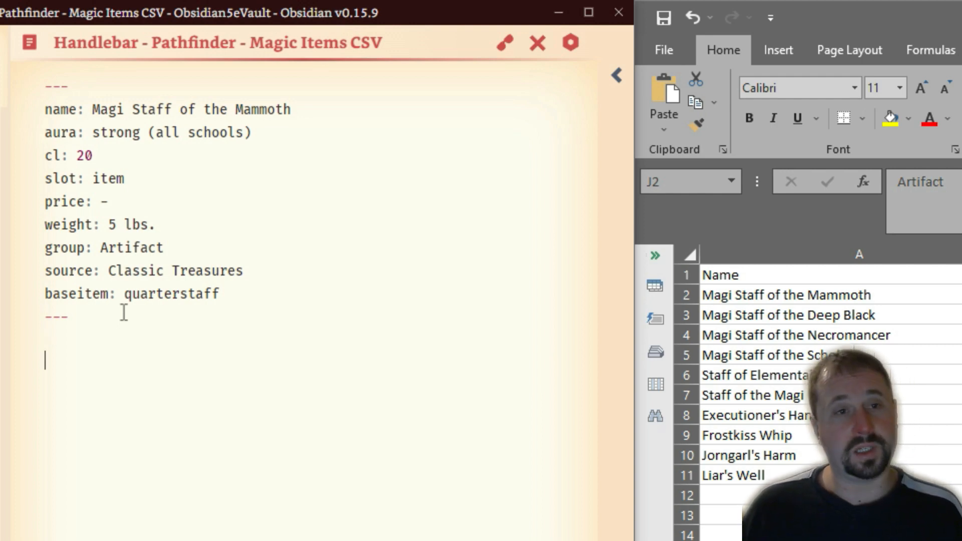
Step: Add a level-one heading "Magi Staff of the Mammoth" below the frontmatter, copying the text from the name field
type("#")
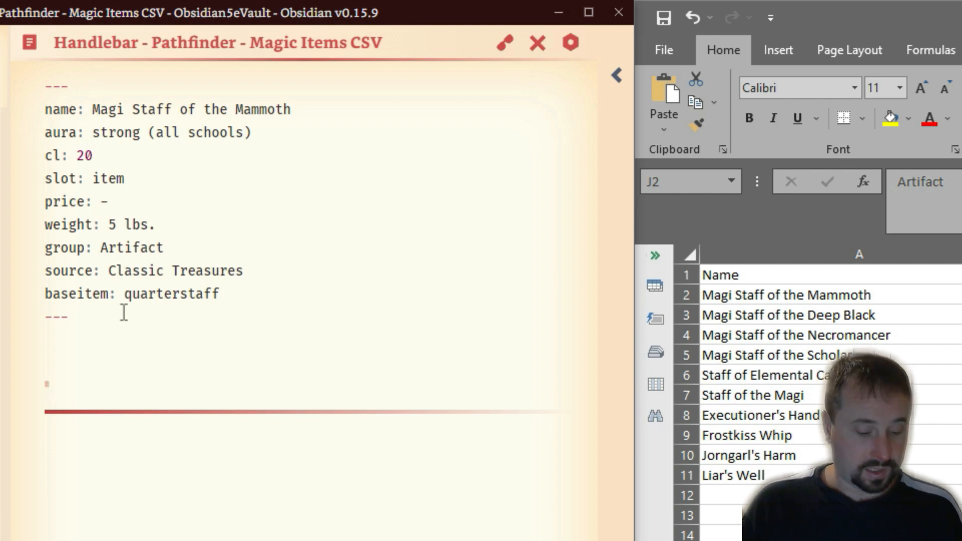
left_click_drag(291, 110, 95, 106)
key("ctrl+c")
left_click(100, 384)
key("ctrl+v")
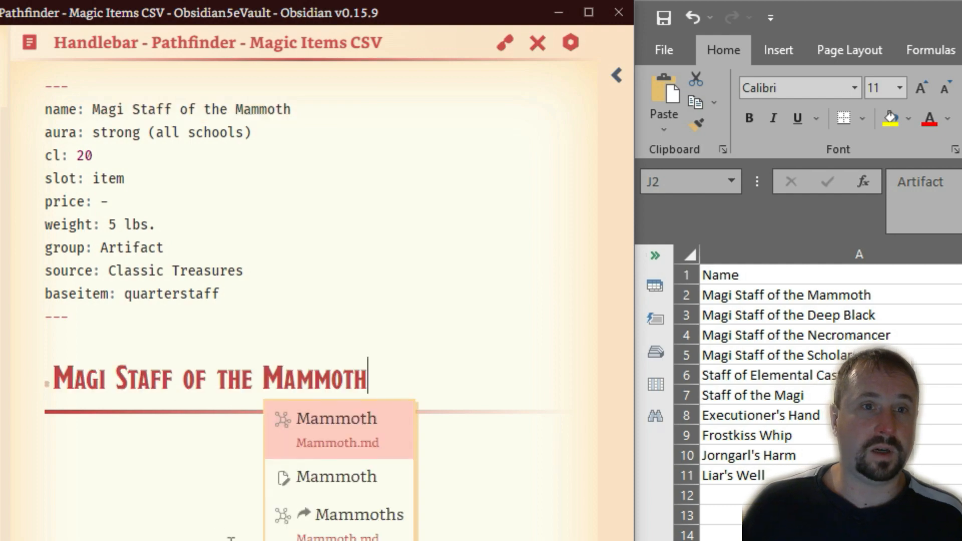
key("Return")
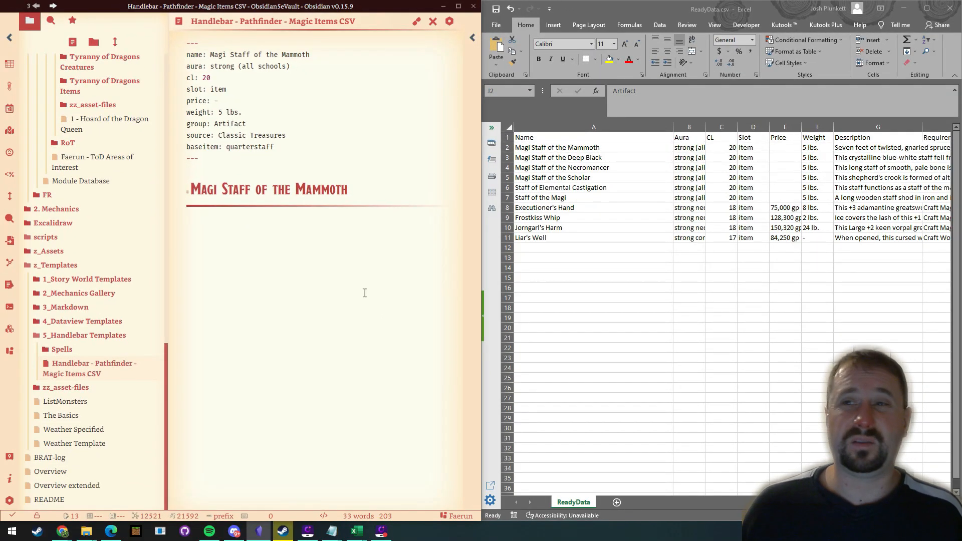
Step: Copy the Description cell of Magi Staff of the Mammoth from ReadyData.csv into the note below the heading
left_click(841, 149)
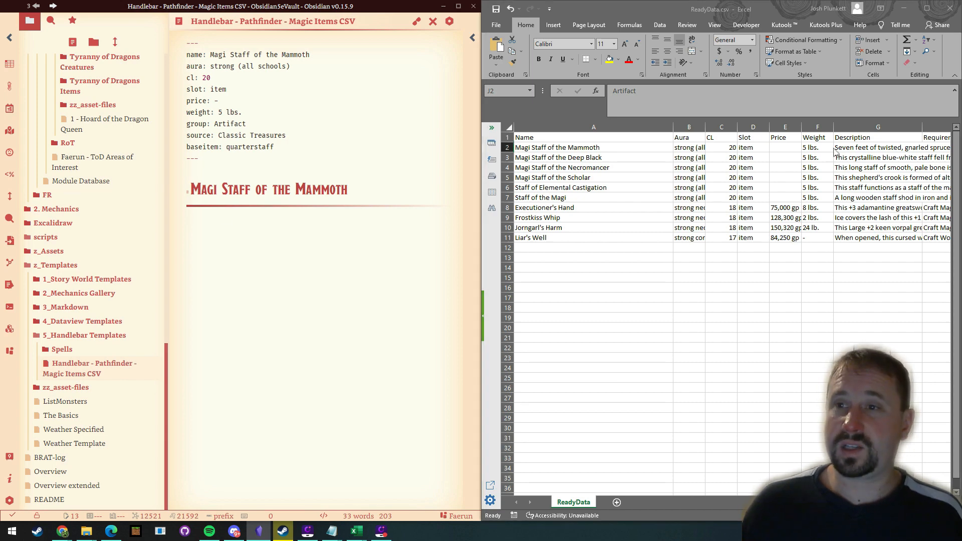
key("ctrl+c")
left_click(241, 225)
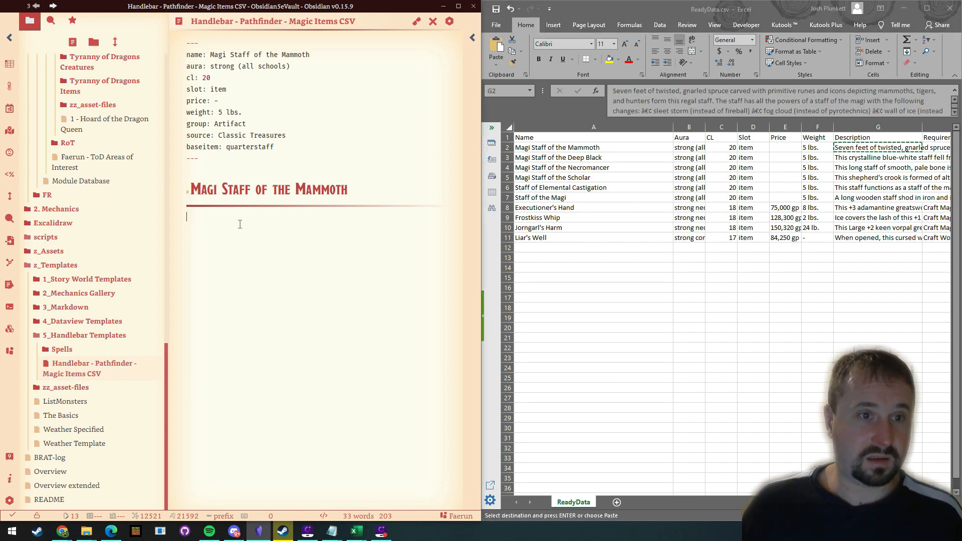
key("ctrl+v")
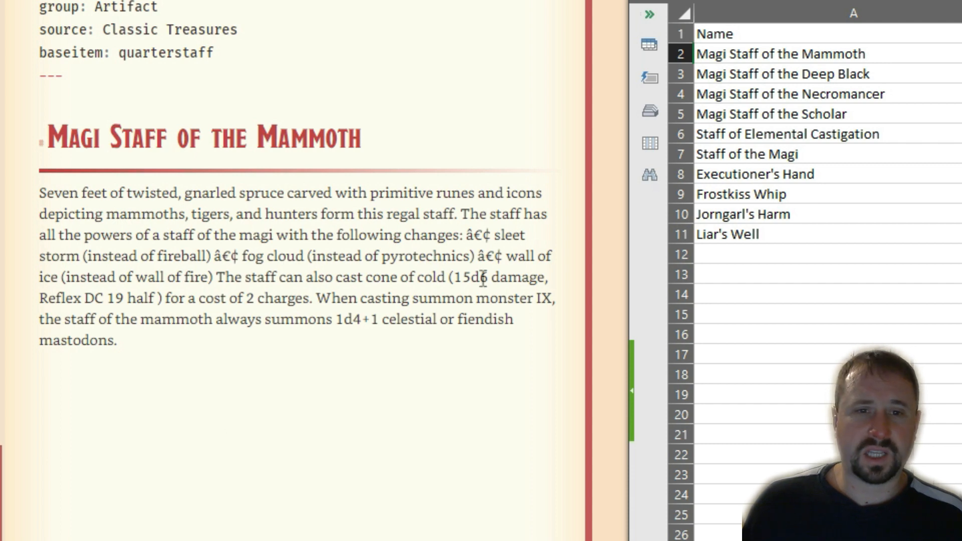
left_click(155, 319)
left_click(128, 334)
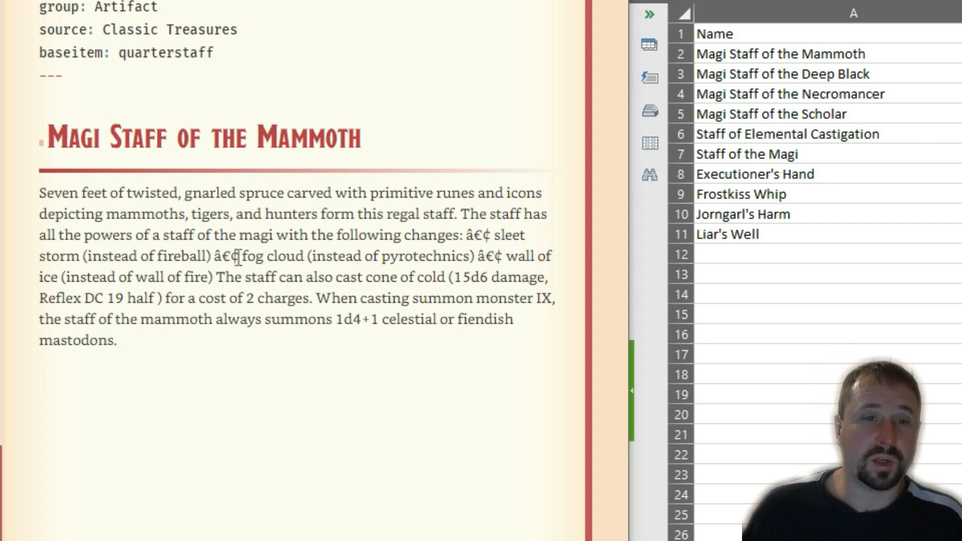
Step: Copy the garbled characters "â€¢" from the description, search Google for them in a new Chrome tab, and review the results
left_click_drag(240, 256, 215, 256)
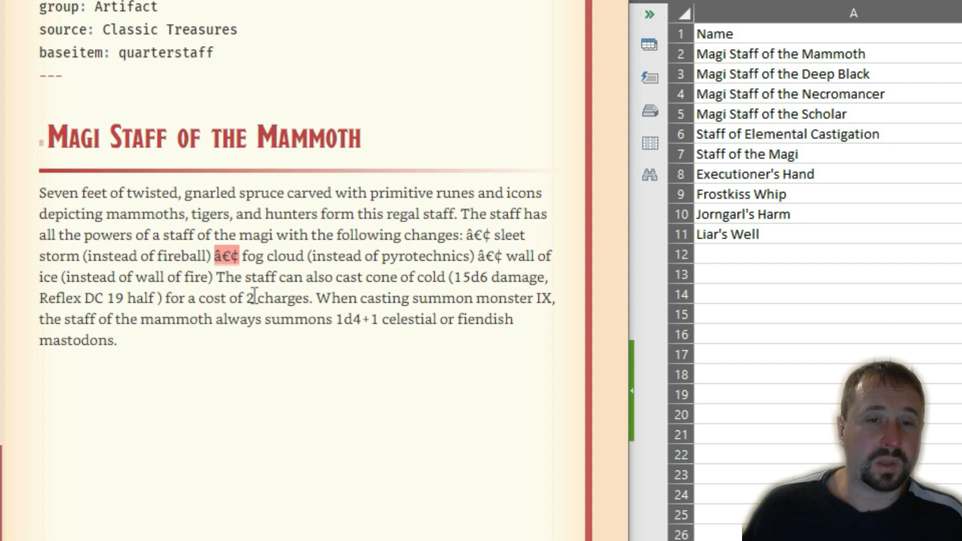
left_click_drag(492, 235, 466, 236)
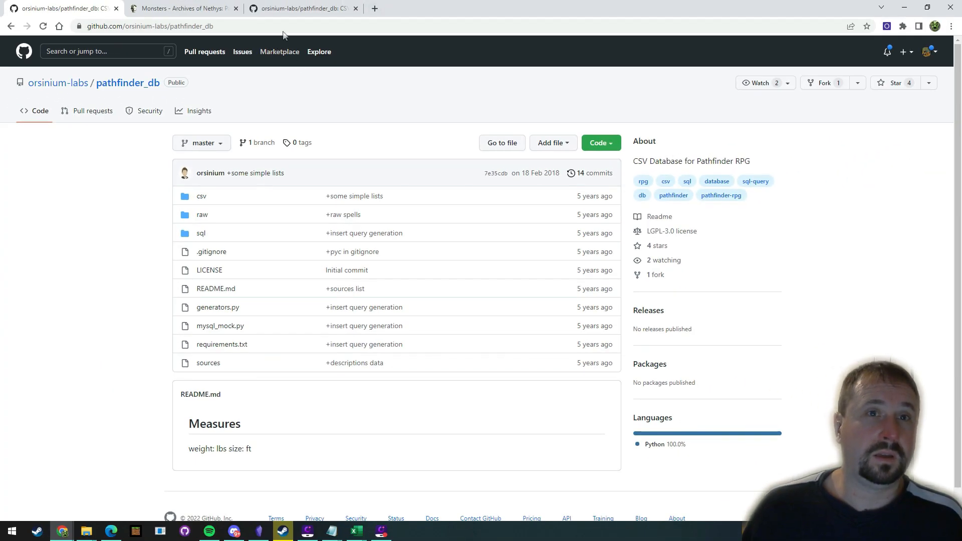
left_click(374, 8)
key("ctrl+v")
key("Return")
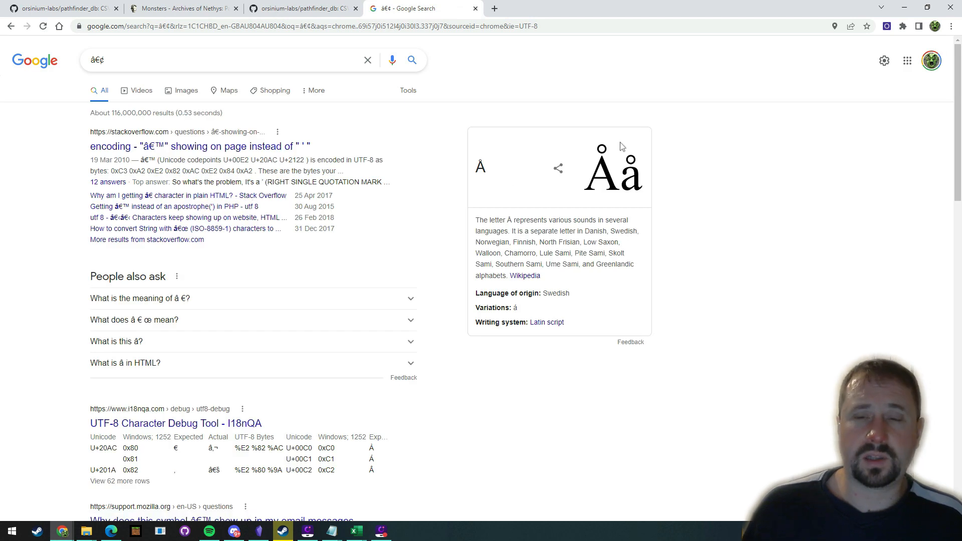
double_click(107, 58)
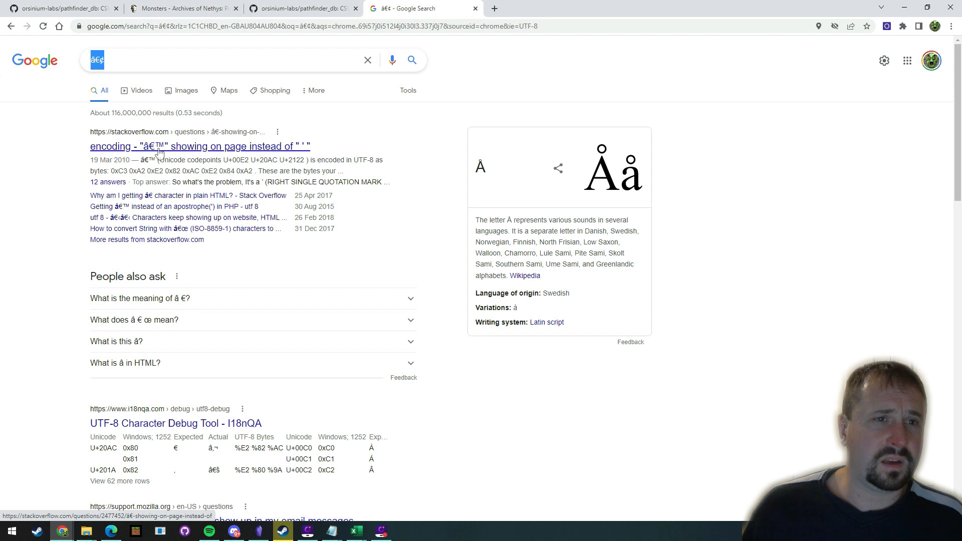
scroll(275, 203, "down", 1)
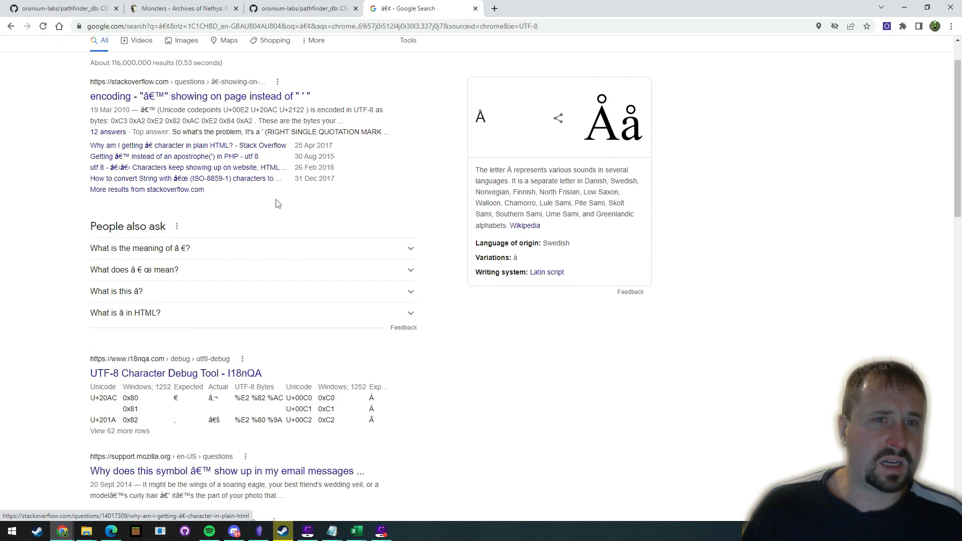
Step: Examine the Google results for "â€¢", comparing the searched characters with the quotation mark in the Stack Overflow encoding result
scroll(323, 99, "up", 1)
left_click_drag(311, 146, 295, 146)
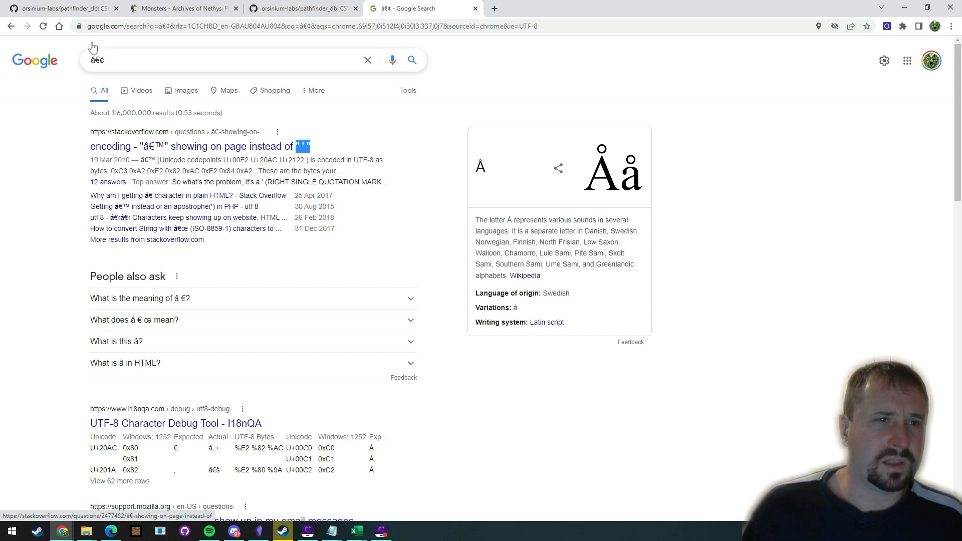
left_click_drag(106, 70, 64, 59)
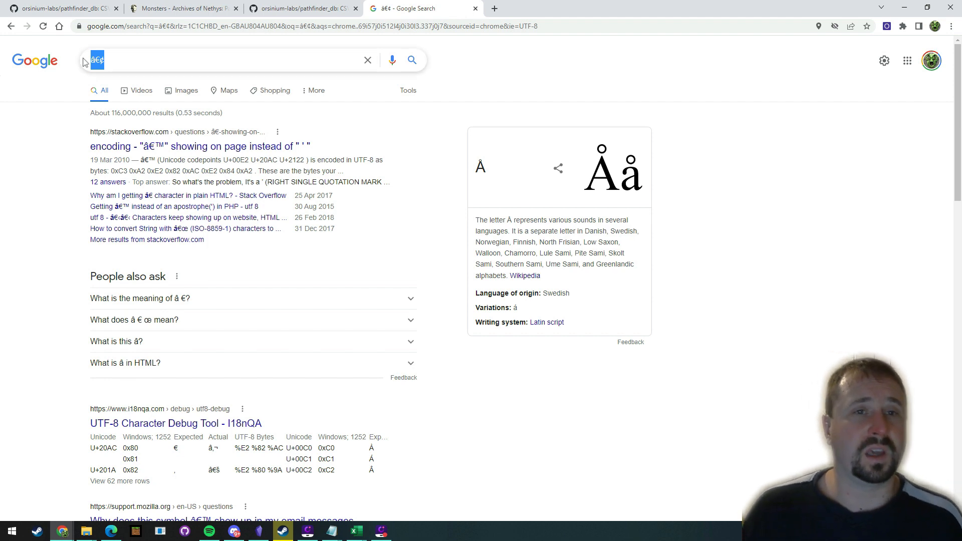
left_click_drag(313, 146, 296, 146)
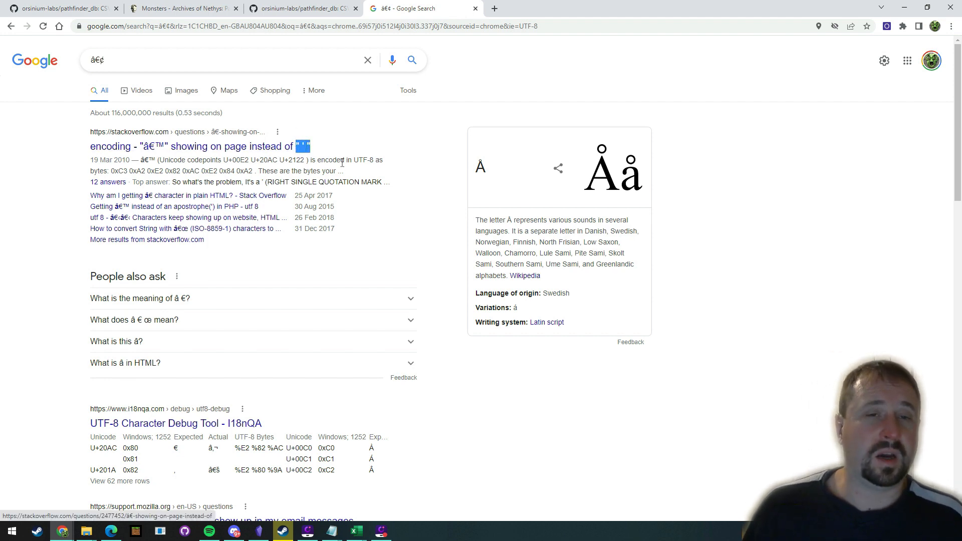
scroll(359, 173, "down", 6)
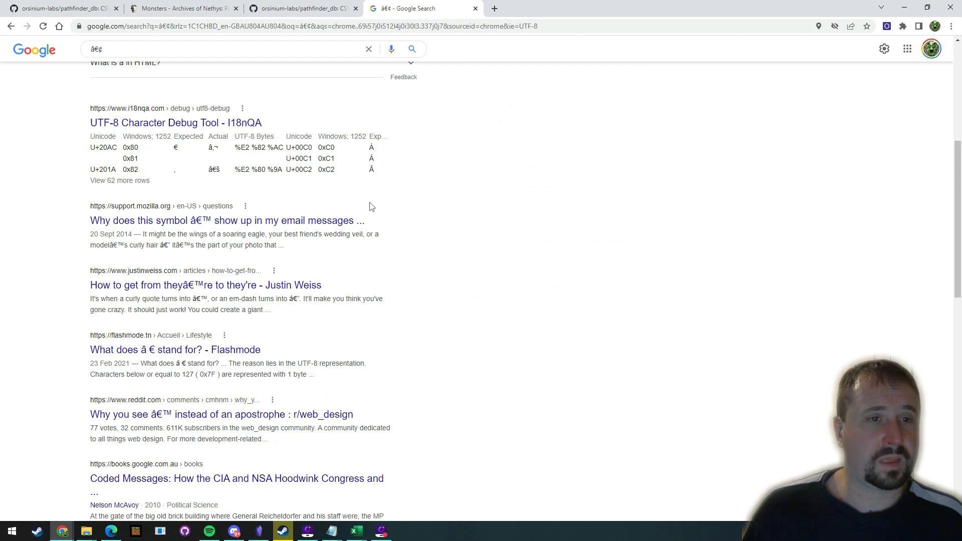
scroll(371, 207, "up", 6)
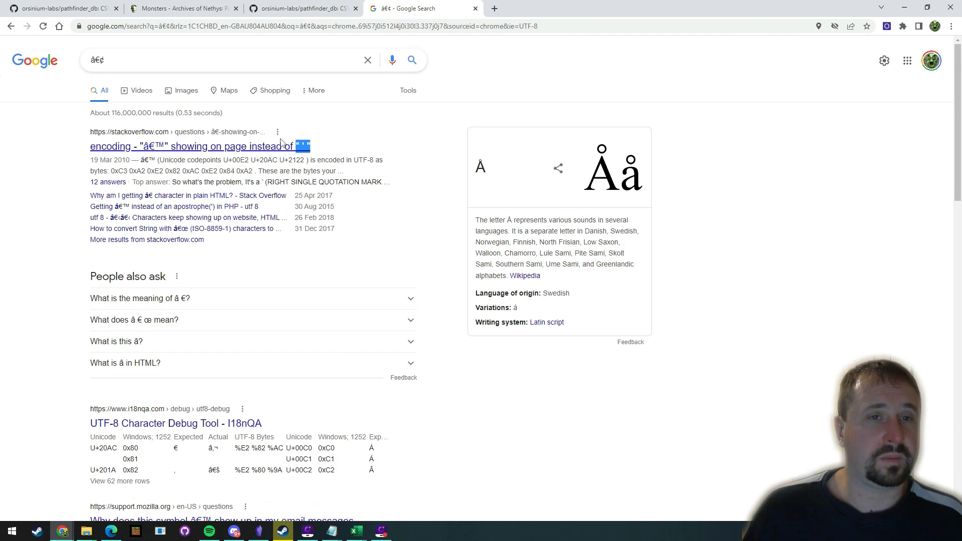
Step: Return to the template note in Obsidian and add blank lines below the Magi Staff of the Mammoth description
left_click(906, 8)
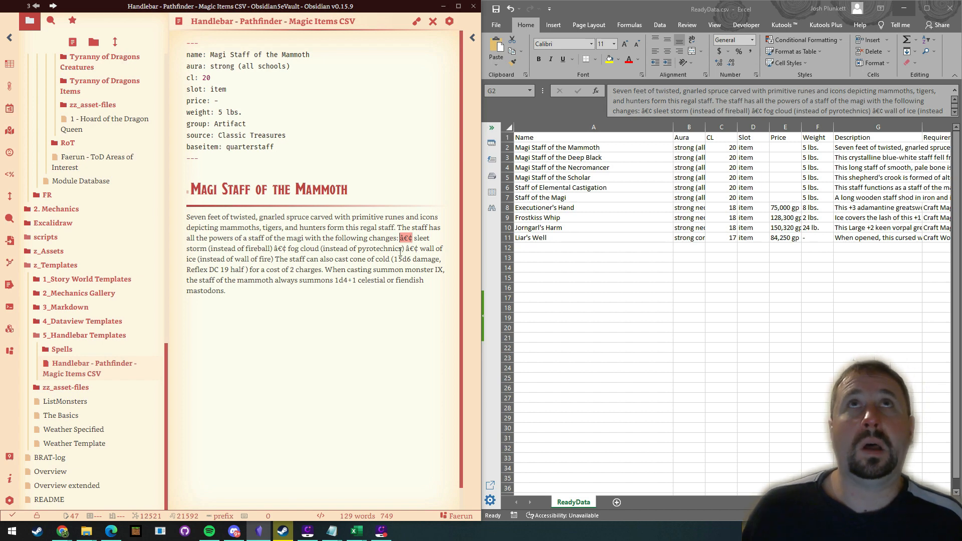
left_click(12, 531)
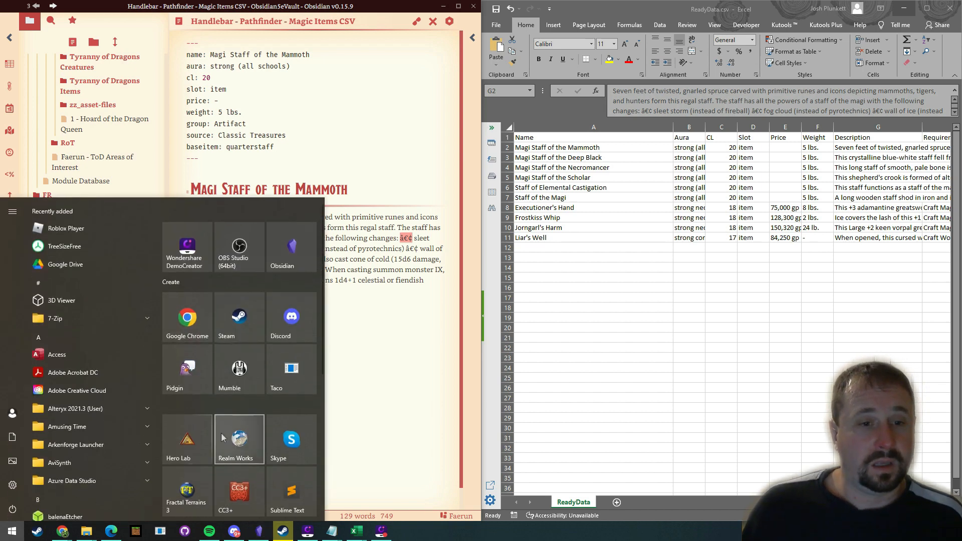
left_click(396, 289)
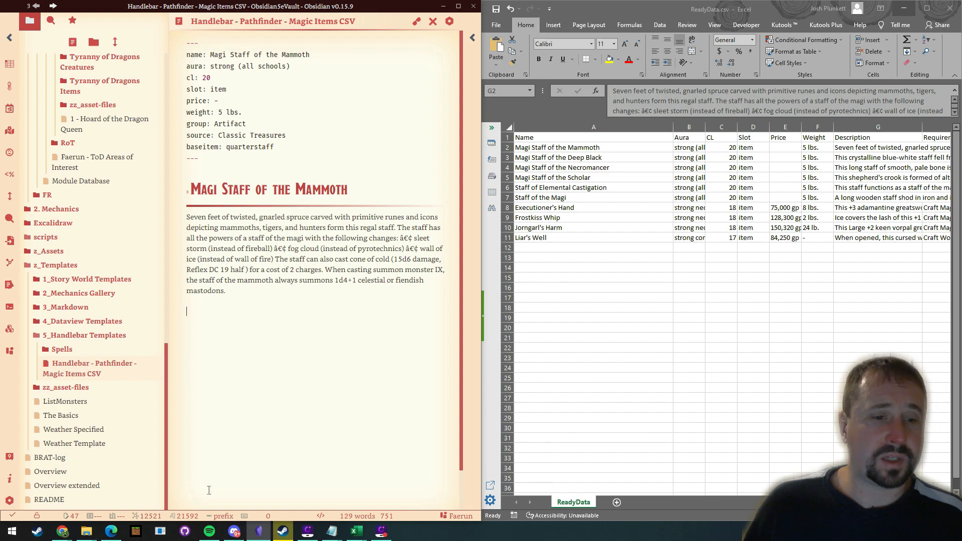
Step: Search Google Images for "Pathfinder Item Statblock" in a new Chrome tab
mouse_move(62, 531)
left_click(255, 510)
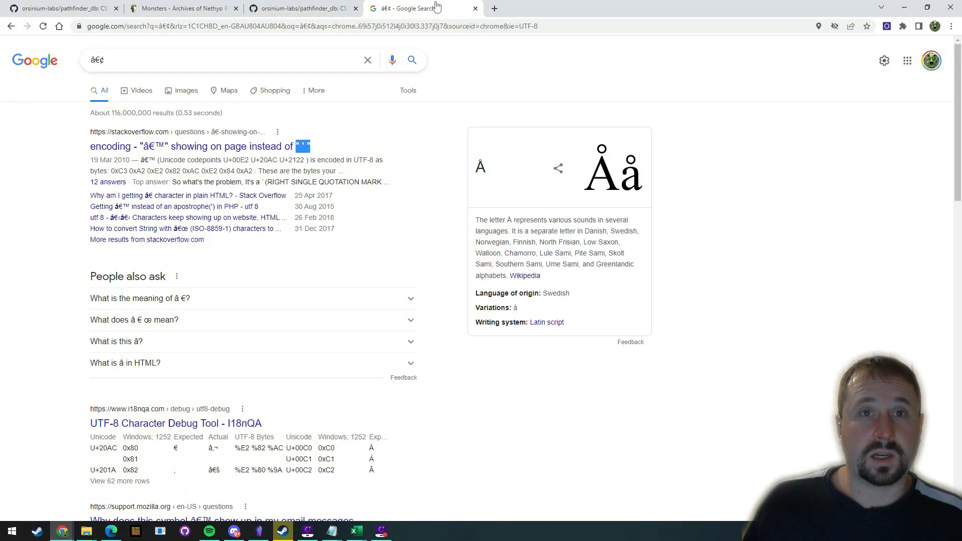
left_click(496, 9)
type("Pathfi")
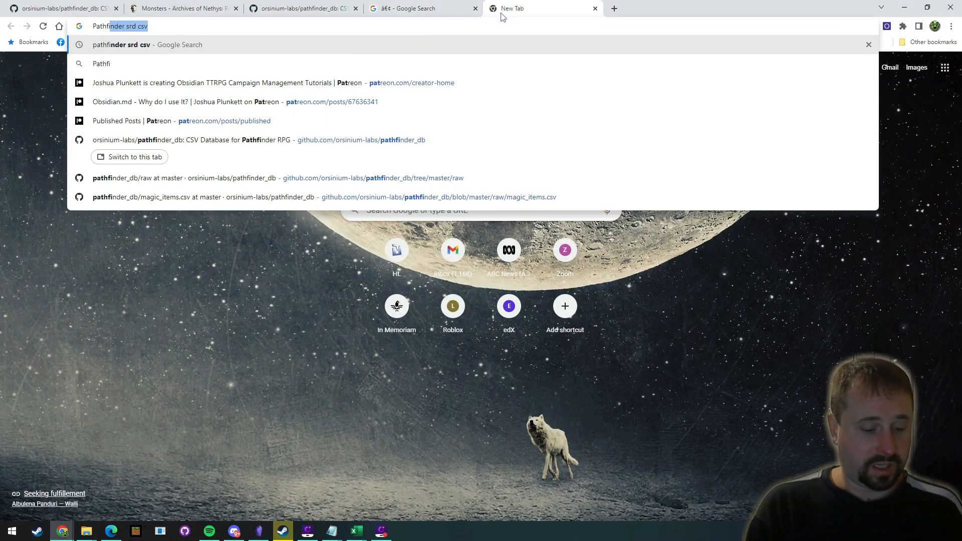
type("nder Item Statblock")
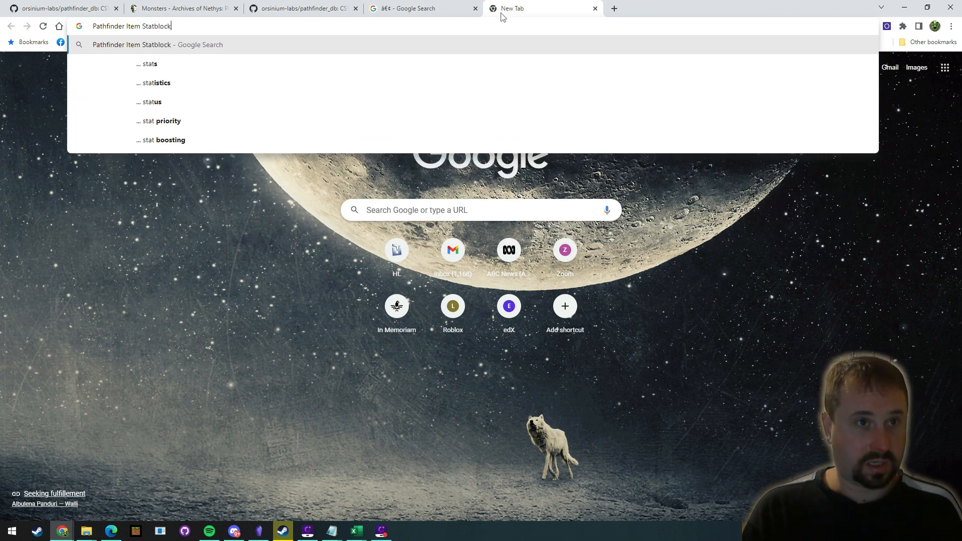
key("Return")
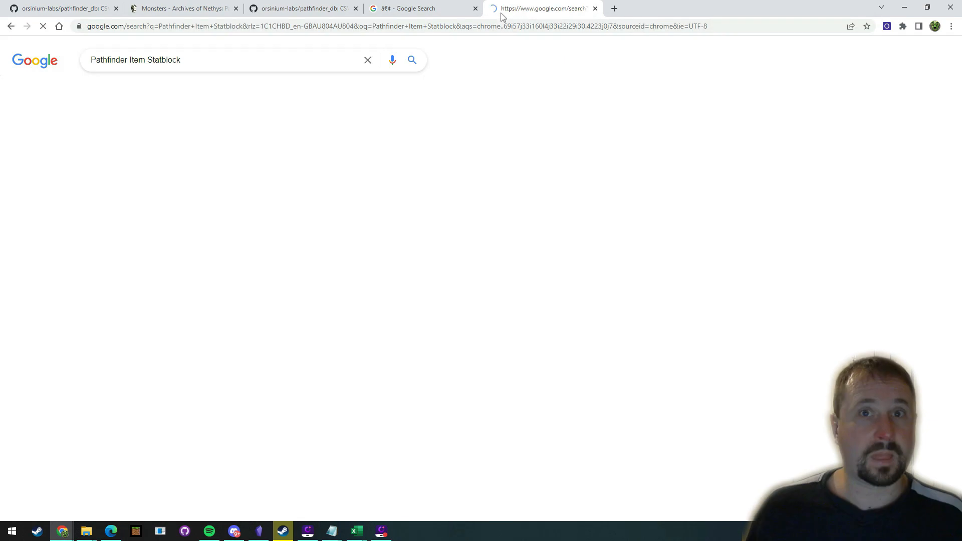
left_click(142, 90)
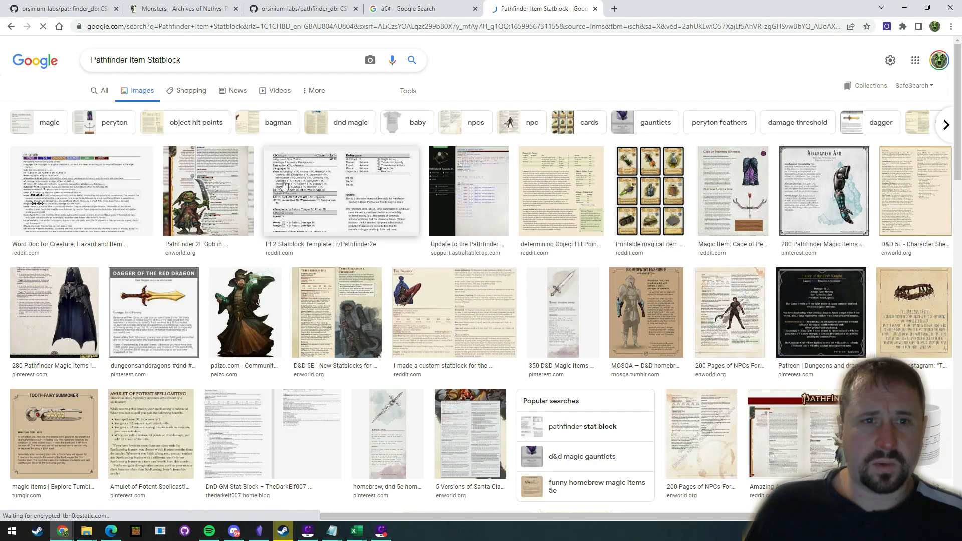
Step: Preview several image results, including the PF2 Statblock Template, the Cape of Peryton Feathers and the D&D 5E kobold statblocks
left_click(315, 187)
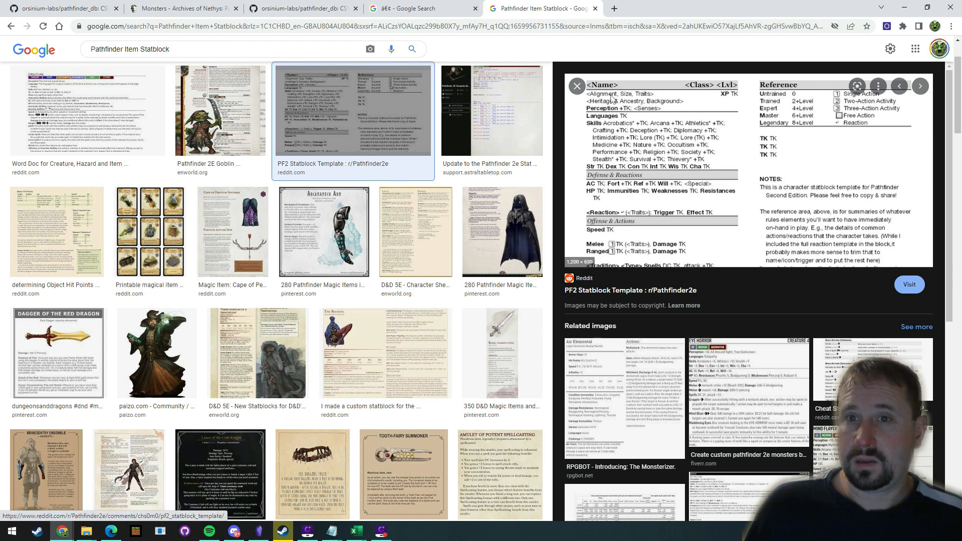
left_click(232, 226)
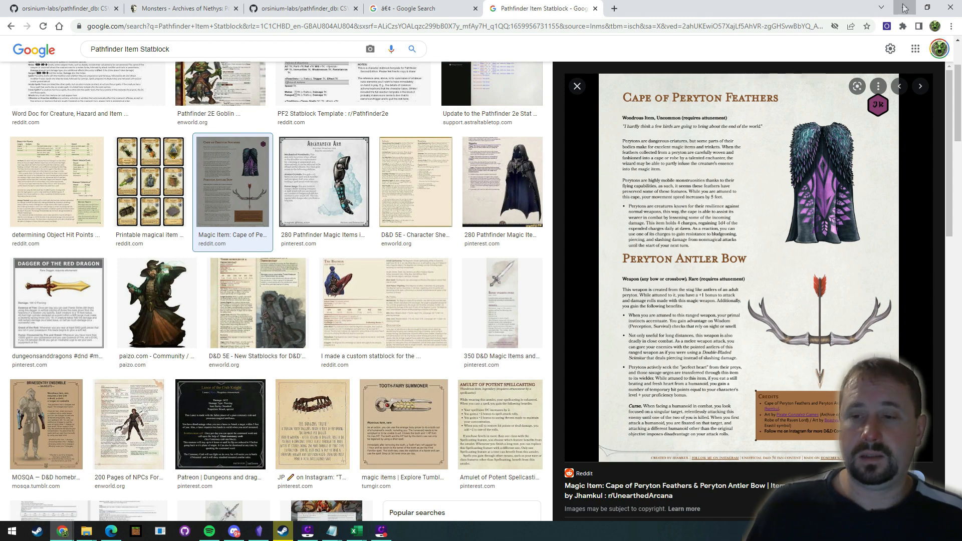
left_click_drag(367, 314, 367, 315)
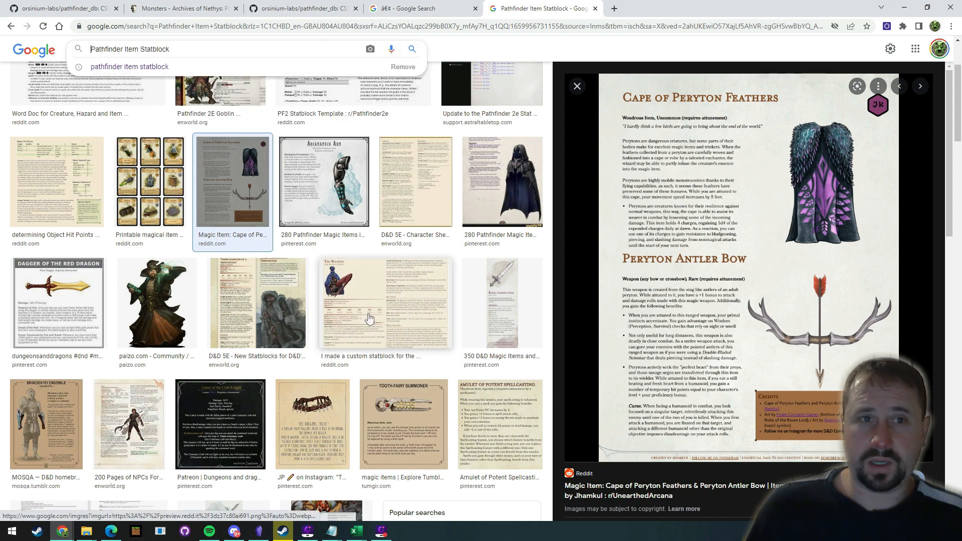
left_click(369, 318)
left_click(253, 323)
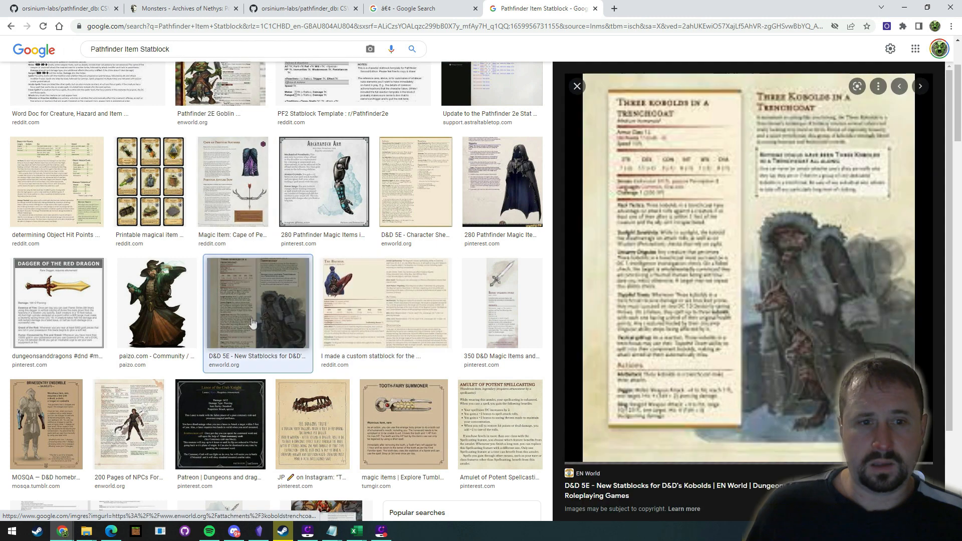
scroll(311, 346, "down", 1)
scroll(371, 366, "up", 2)
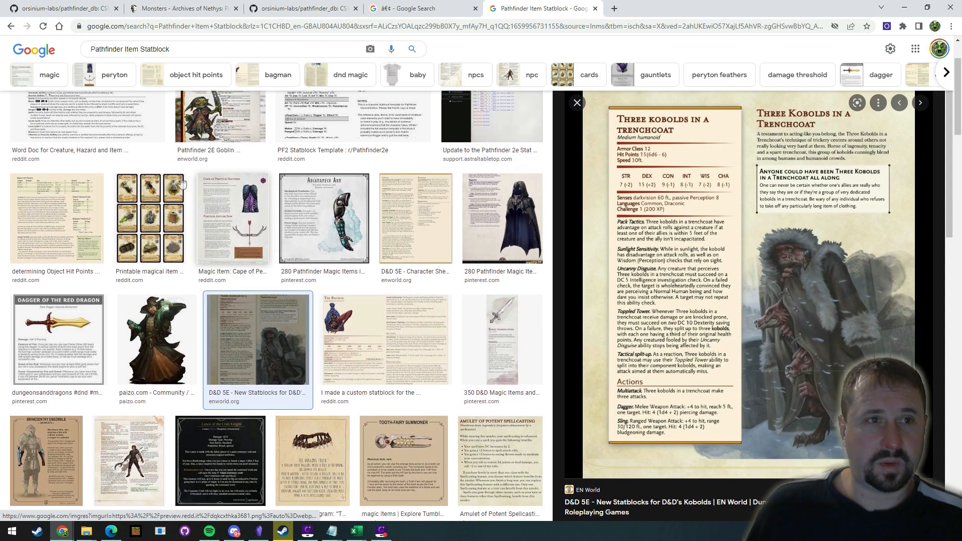
Step: Change the image search to "Pathfinder Magic Item"
scroll(201, 65, "up", 3)
left_click(203, 60)
double_click(203, 60)
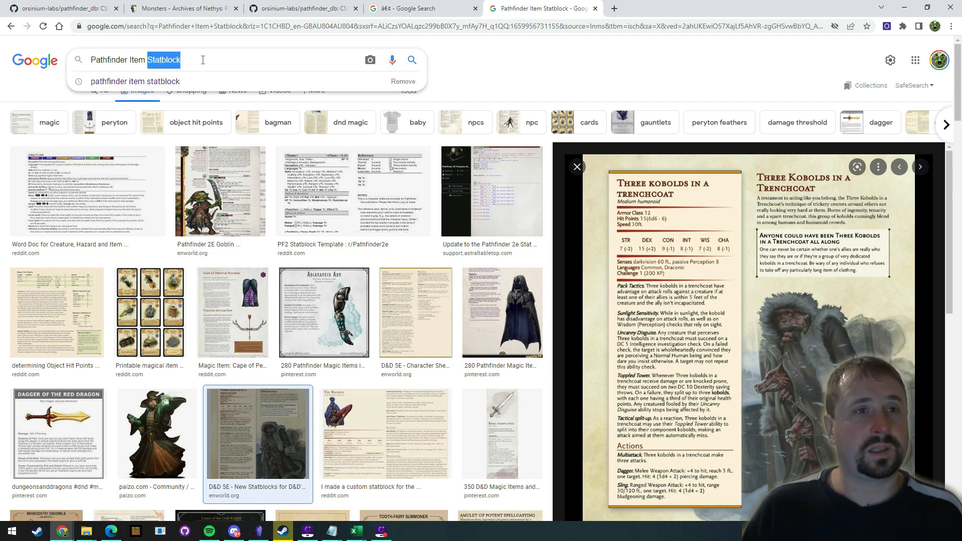
key("ctrl+shift+Left")
type("Magic Item")
key("Return")
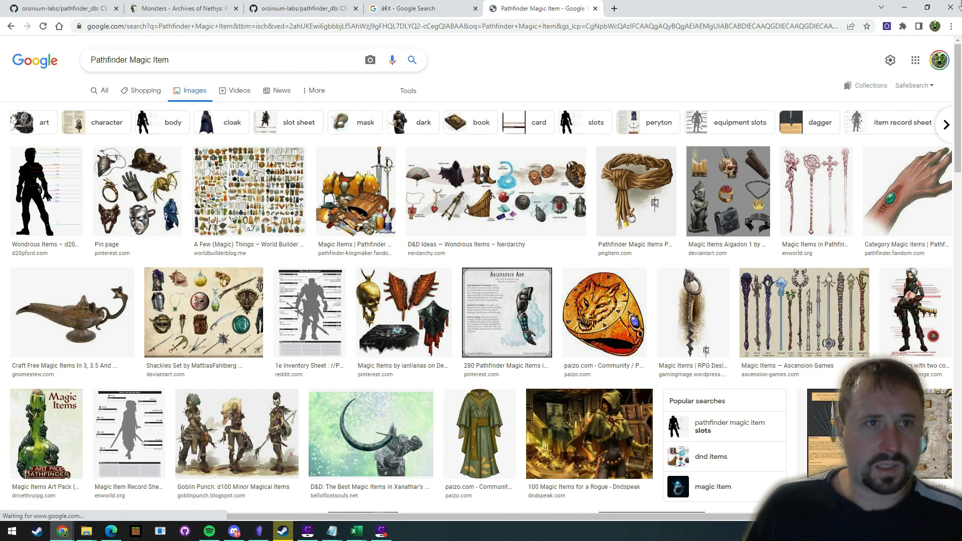
Step: Copy the heading text "Magi Staff of the Mammoth" from the Obsidian note and search Google Images for it in Chrome
left_click(905, 8)
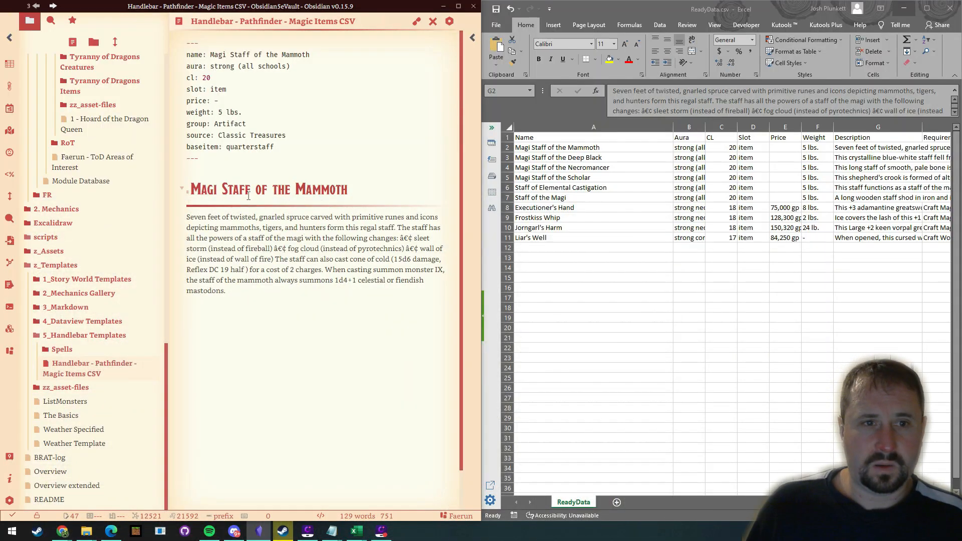
left_click_drag(355, 184, 188, 192)
key("ctrl+c")
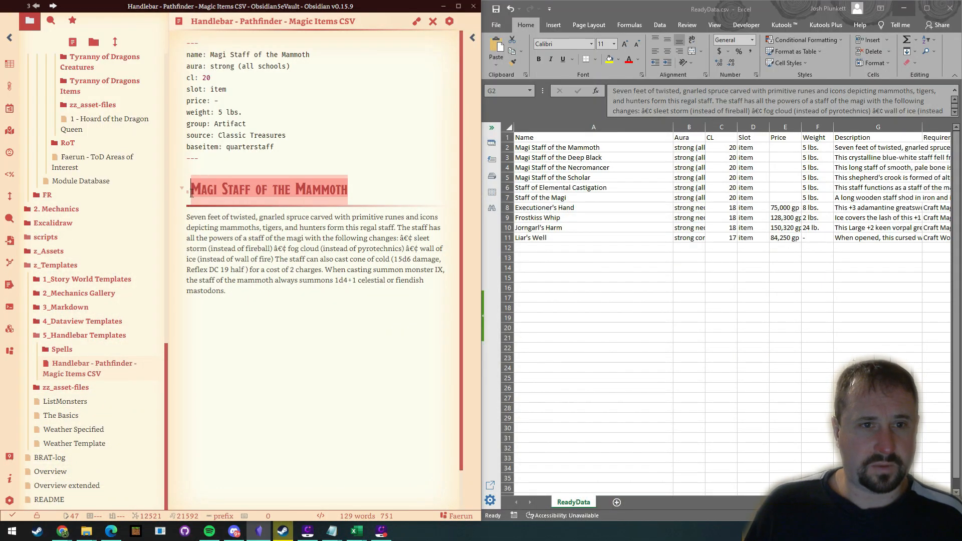
left_click(63, 531)
left_click(240, 484)
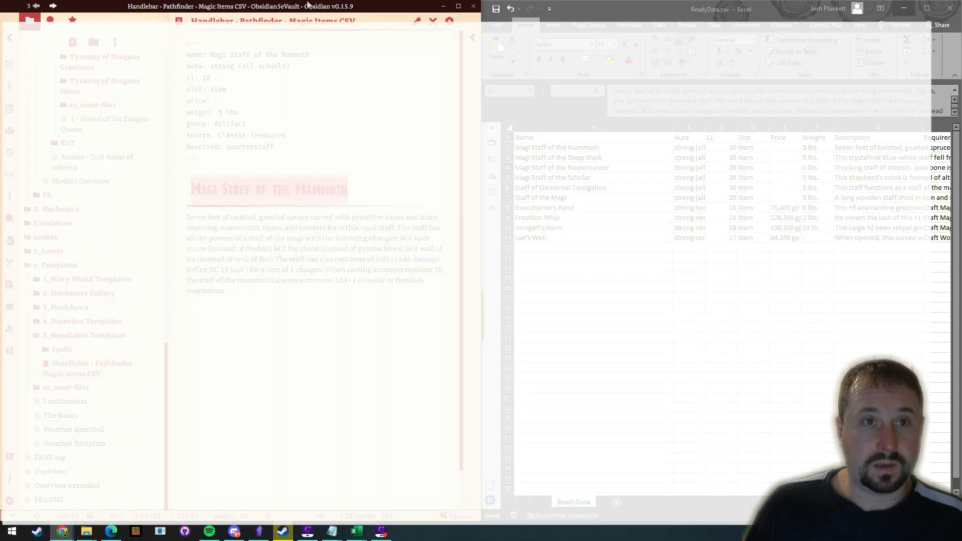
left_click_drag(239, 59, 2, 33)
key("ctrl+v")
key("Return")
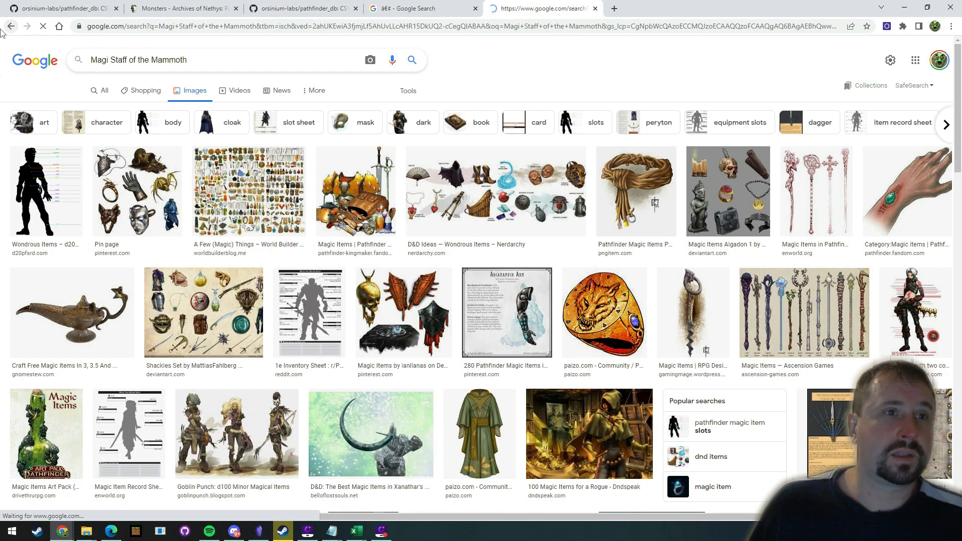
Step: Look over the image results, refine the search to "Pathfinder Magi Staff of the Mammoth", and preview the prestige classes result
scroll(344, 241, "down", 3)
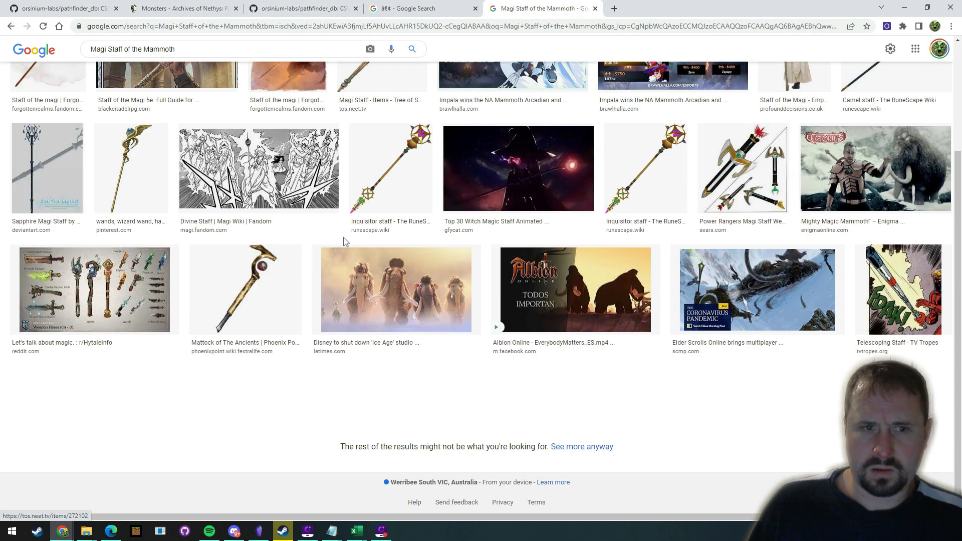
scroll(344, 241, "up", 3)
left_click(221, 65)
key("Home")
type("P")
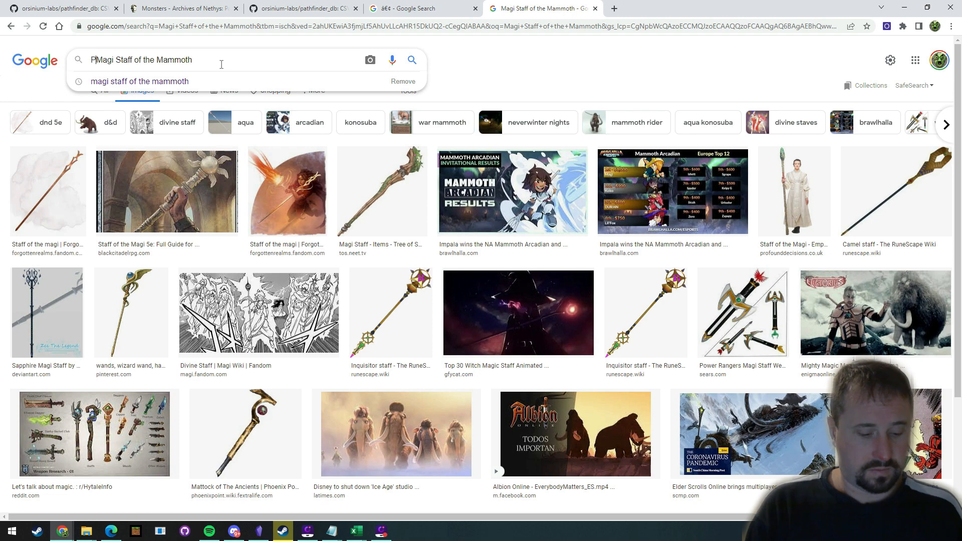
type("athfinder")
key("Return")
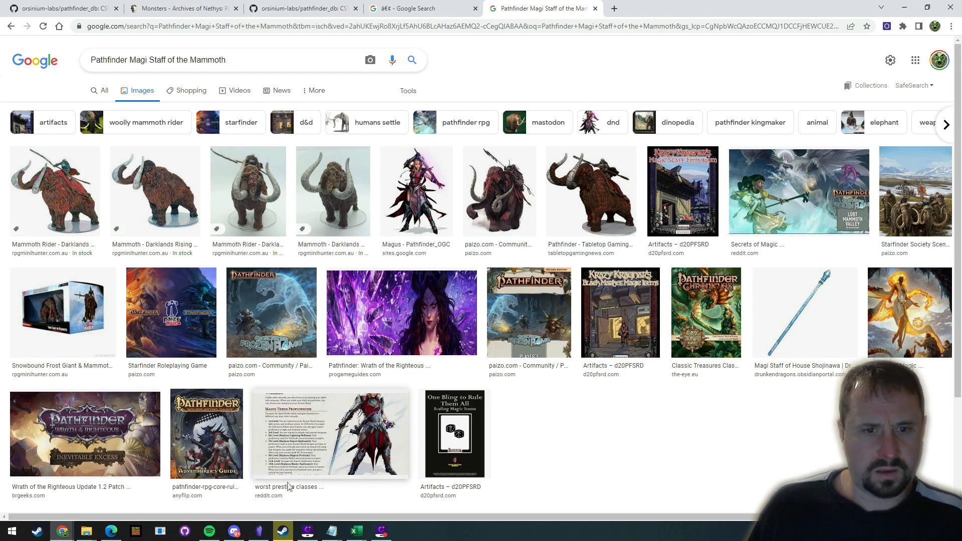
left_click(291, 424)
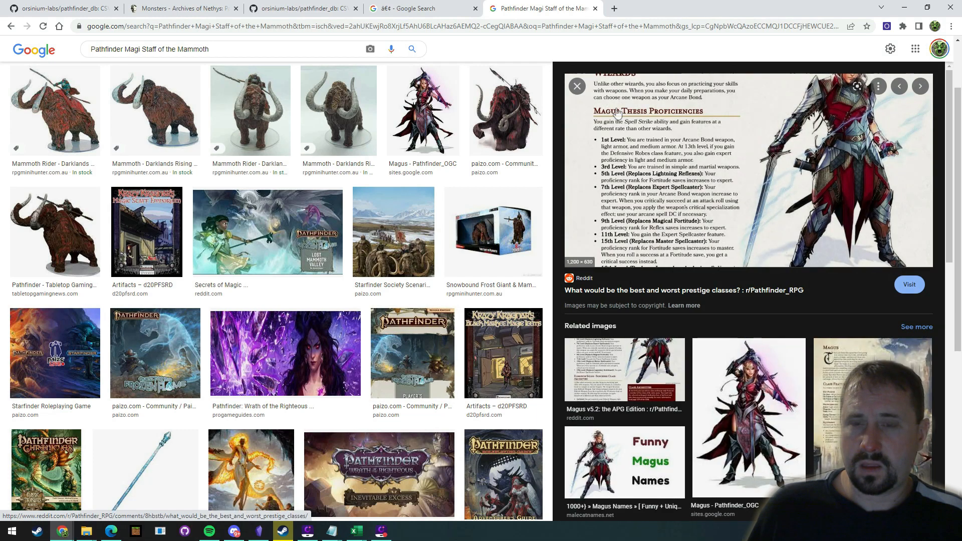
Step: Search the web for "Pathfinder Magi Staff of the Mammoth" in a new tab and open the aonprd.com artifact page
left_click(615, 9)
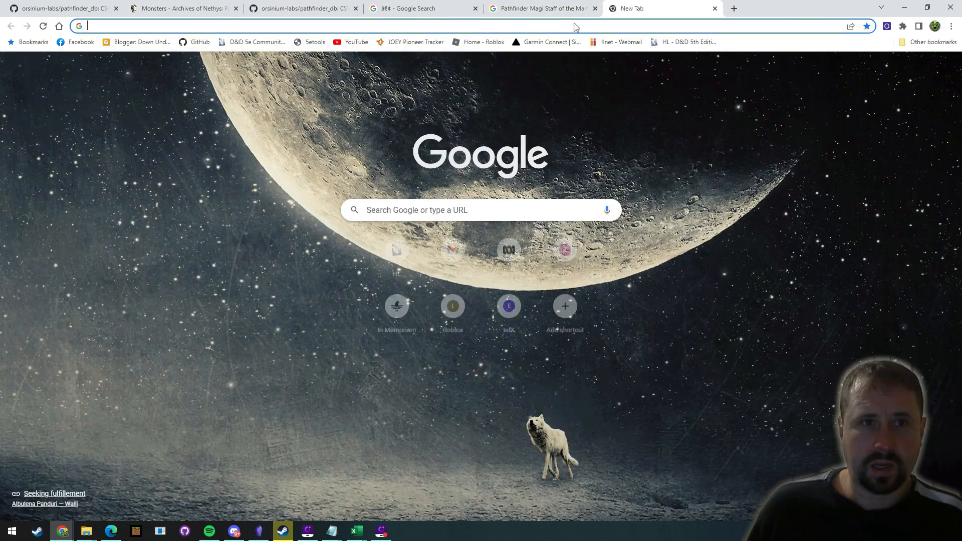
type("Pathfinder")
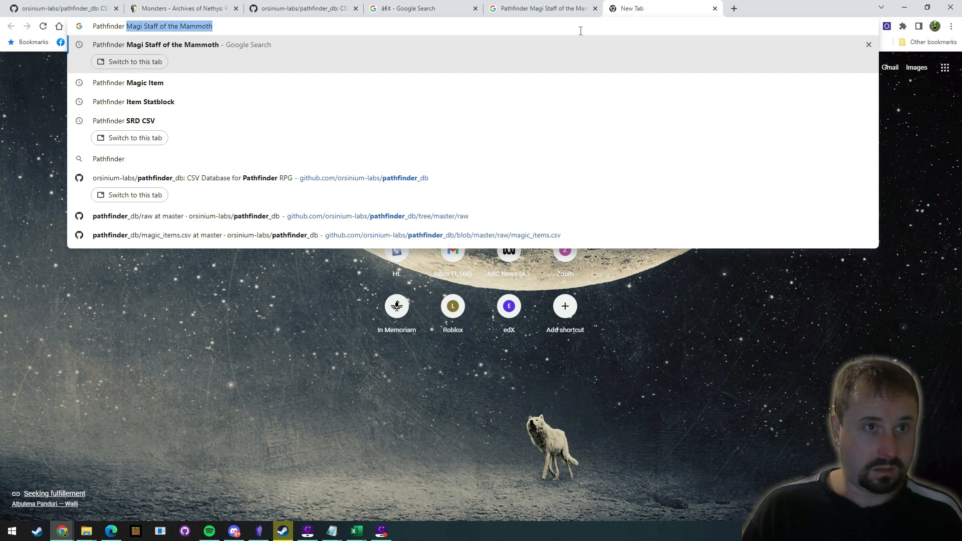
key("Return")
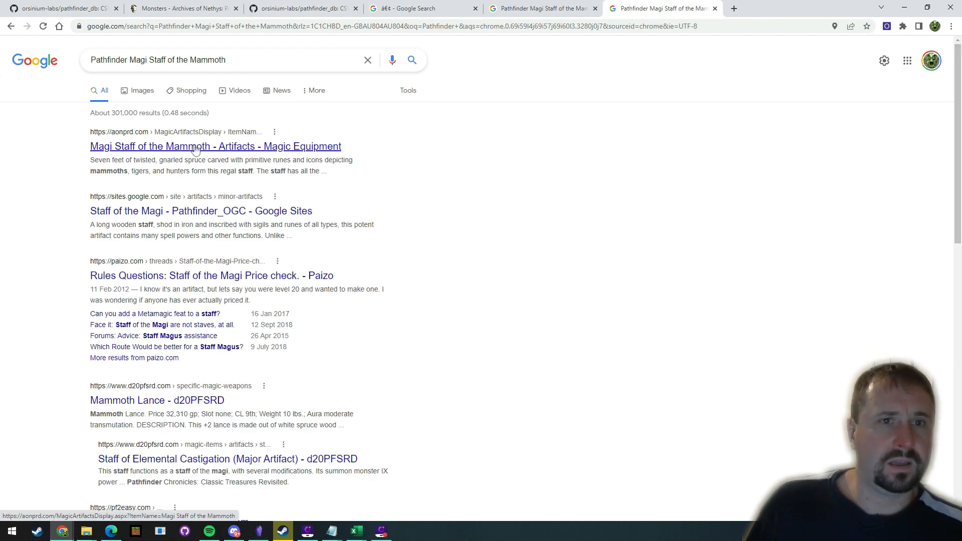
middle_click(196, 150)
left_click(731, 8)
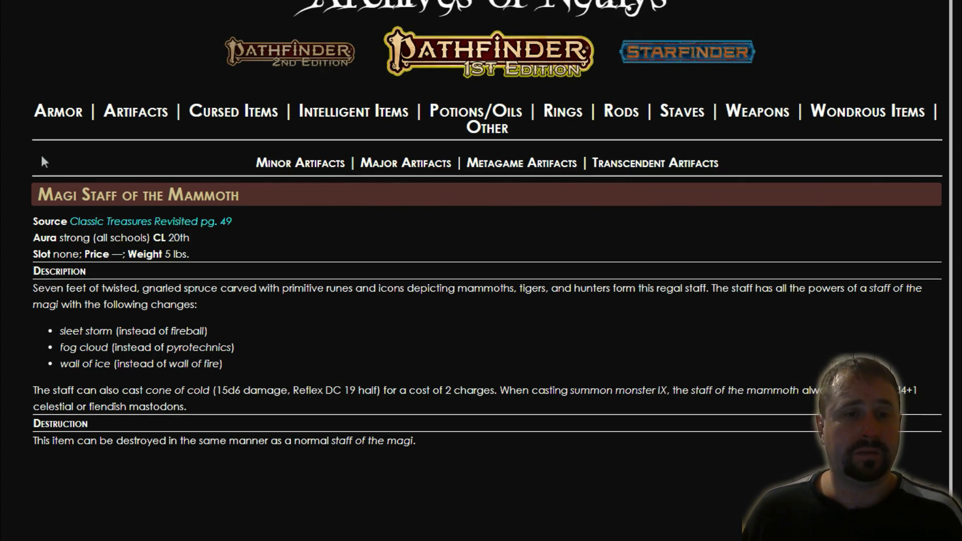
Step: Capture a screenshot of the Magi Staff of the Mammoth stat block from its title through the Destruction section, and close the image editor
key("ctrl+Print")
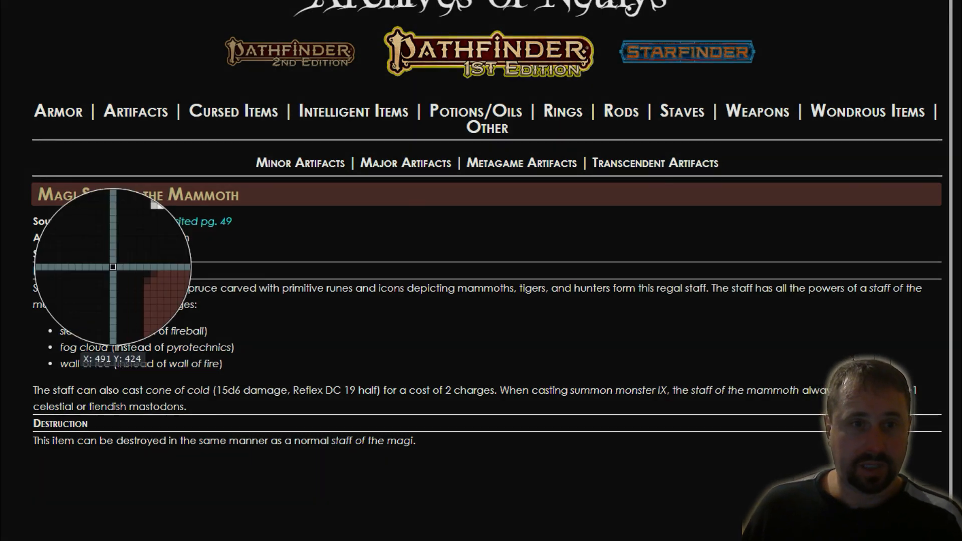
left_click_drag(25, 179, 426, 462)
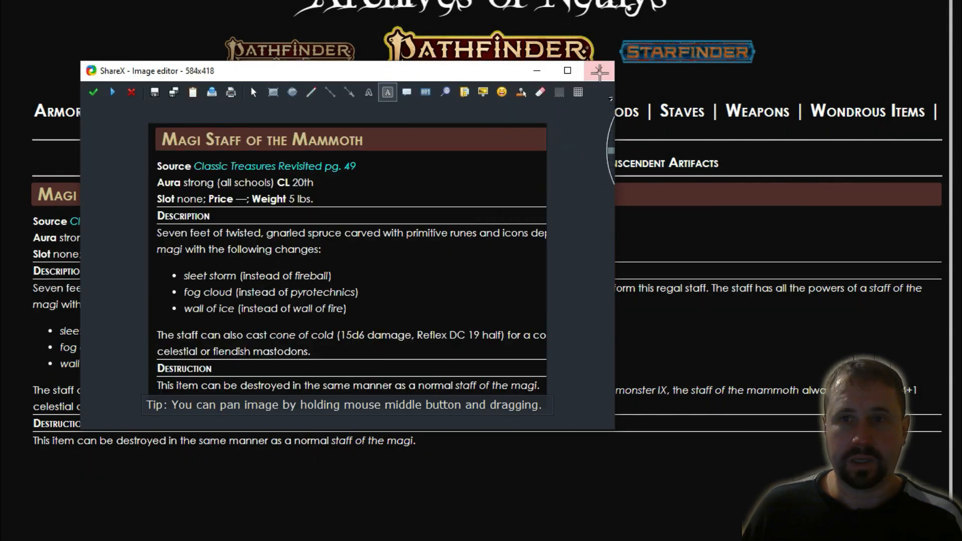
left_click(600, 71)
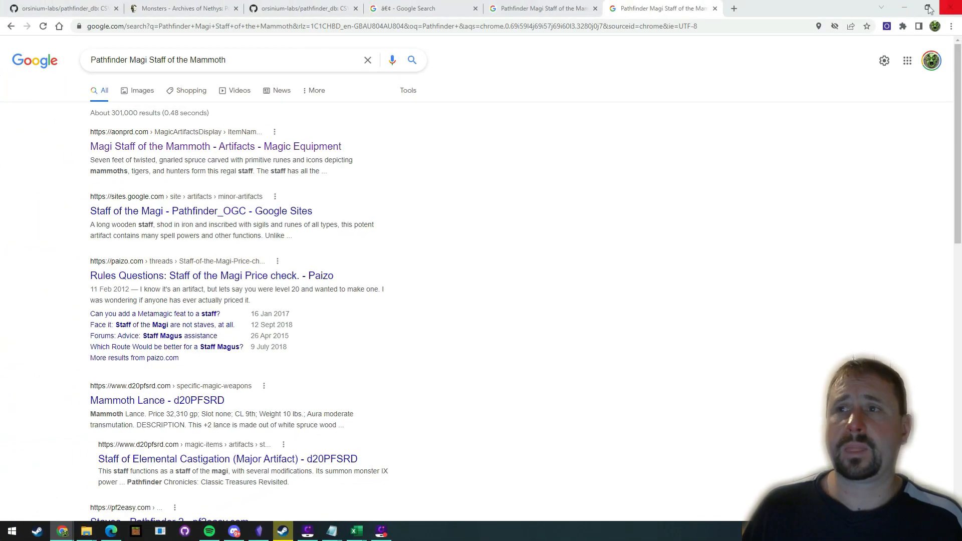
Step: Return to the Obsidian note and add a line with bold "Source:" and the value "Classic Treasures" under the Magi Staff of the Mammoth heading
left_click(905, 8)
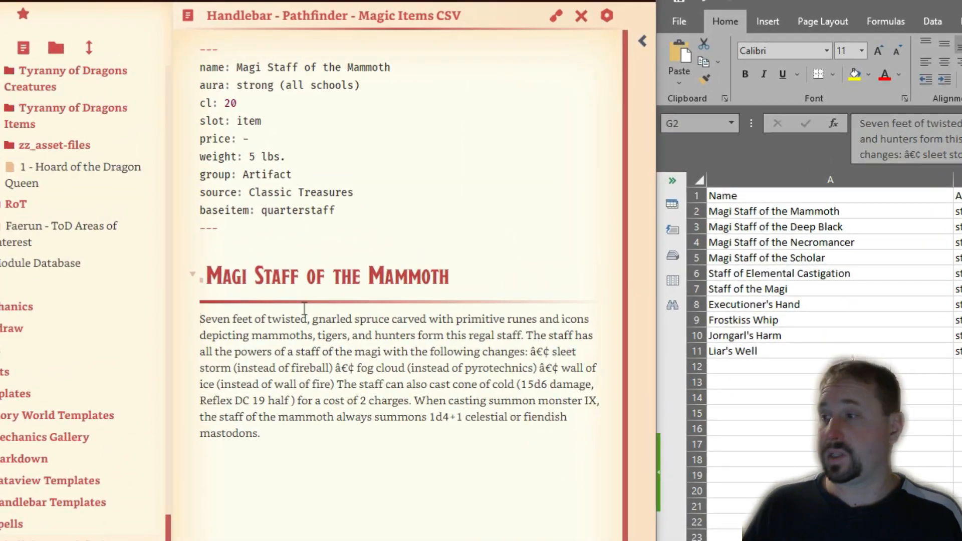
key("Return")
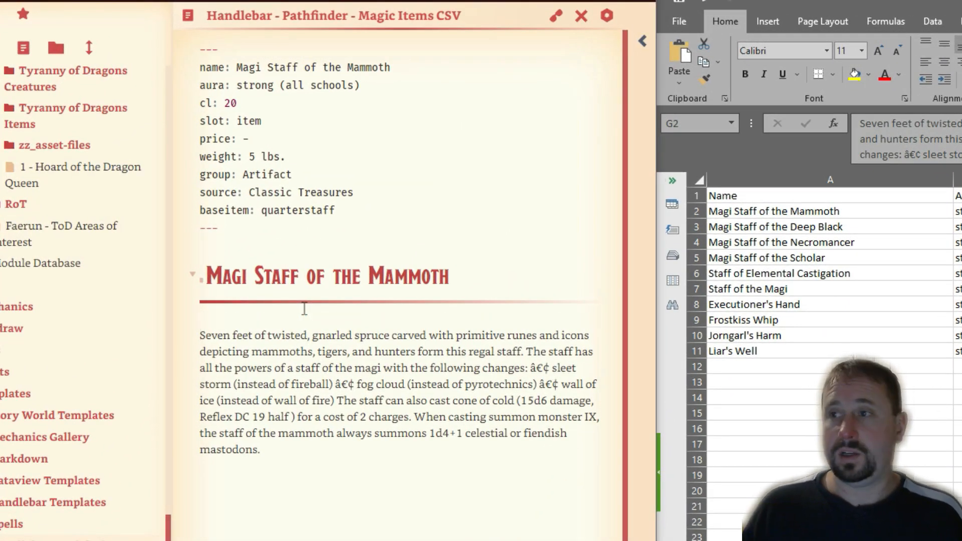
type("Source:")
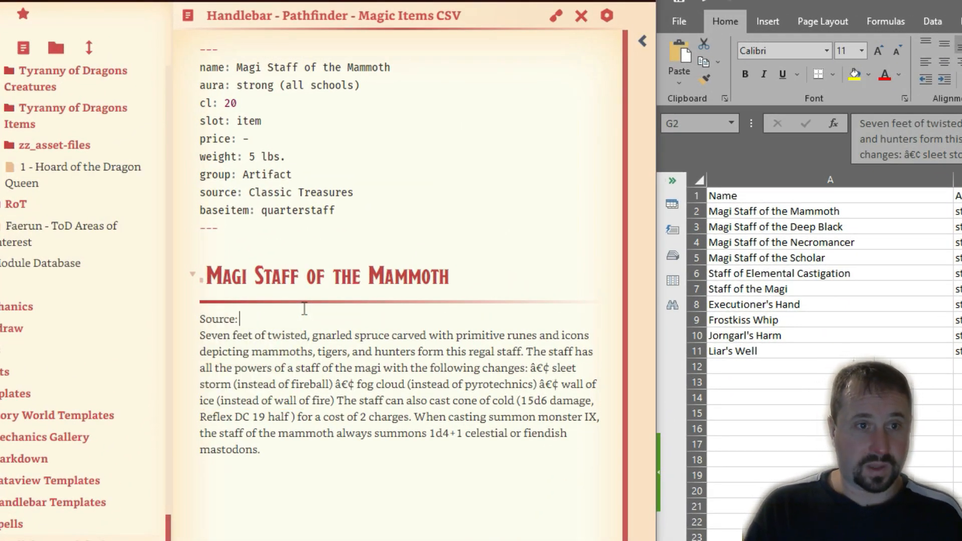
key("shift+Home")
key("ctrl+b")
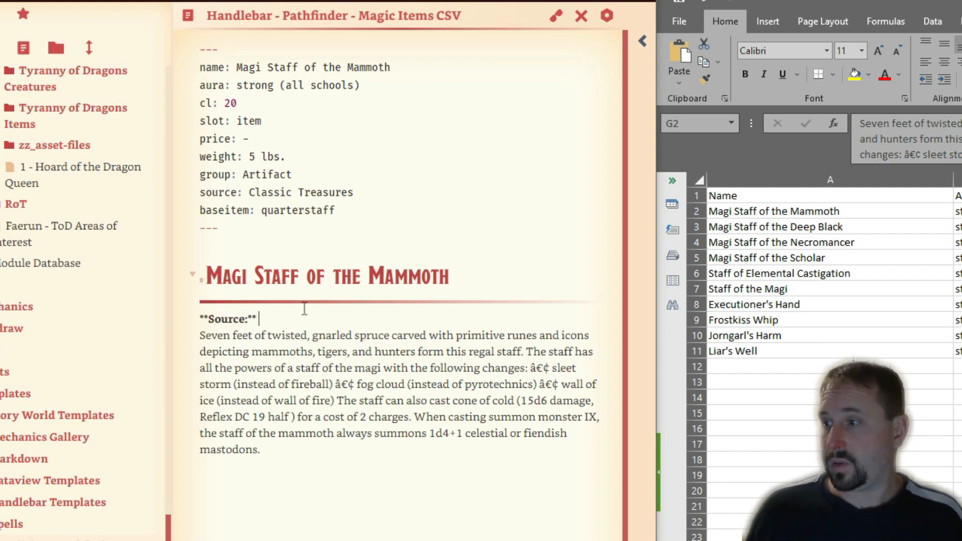
left_click(768, 356)
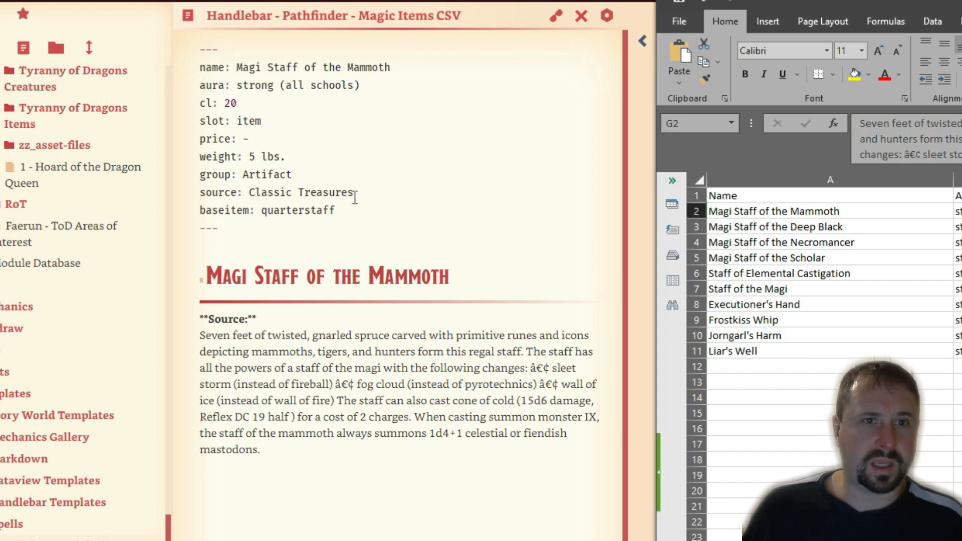
left_click_drag(354, 193, 333, 322)
Step: Add a line below Source with bold "Aura:" and the value "strong (all schools)" copied from the frontmatter
key("Return")
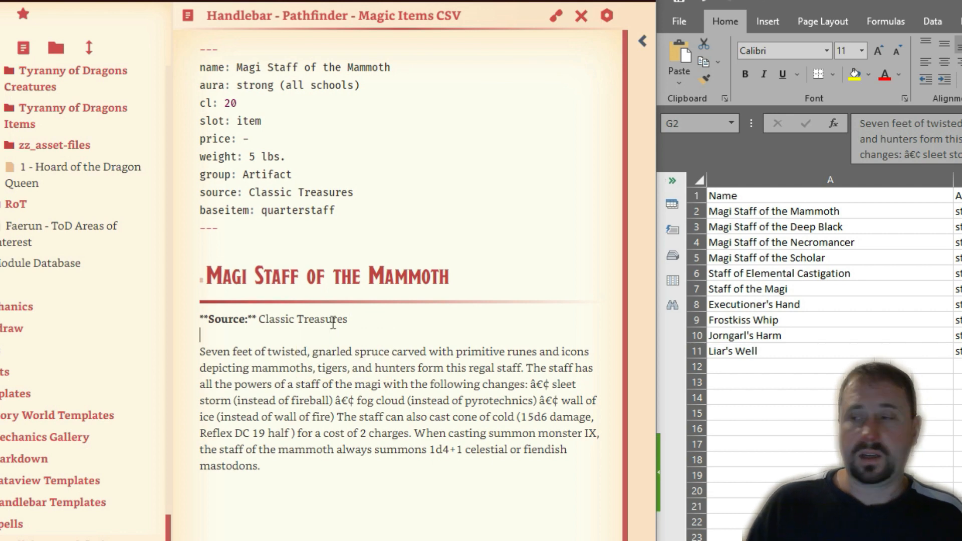
type("Aura:")
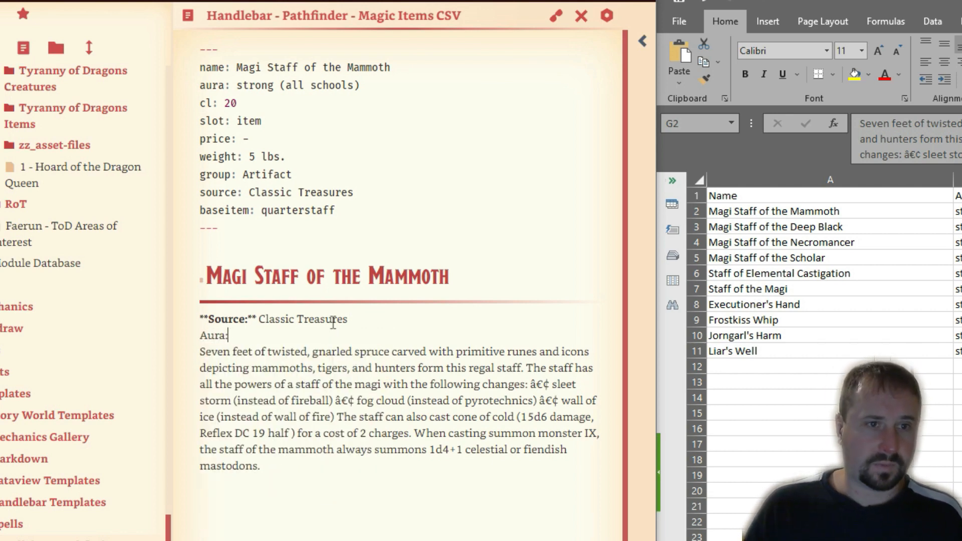
key("shift+Home")
key("ctrl+b")
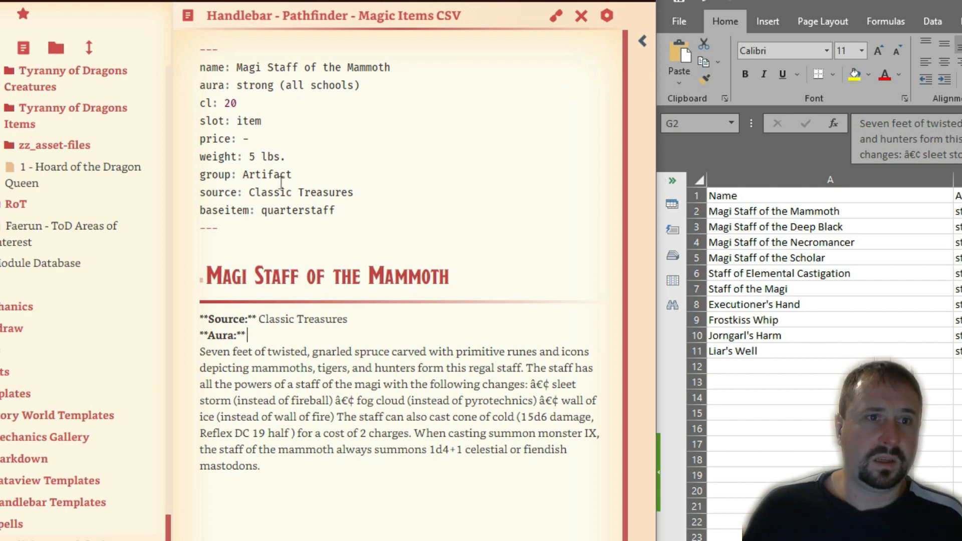
left_click_drag(373, 85, 239, 87)
key("ctrl+c")
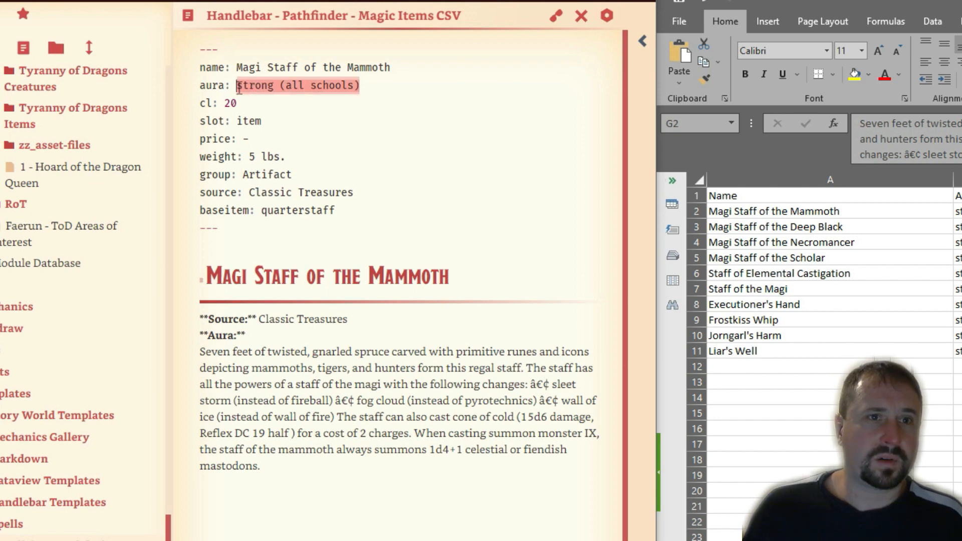
left_click(283, 322)
left_click(267, 339)
key("ctrl+v")
Step: Add a "Slot:" line below Aura with the value "item" copied from the frontmatter, as plain text without a link, followed by a line break
key("Return")
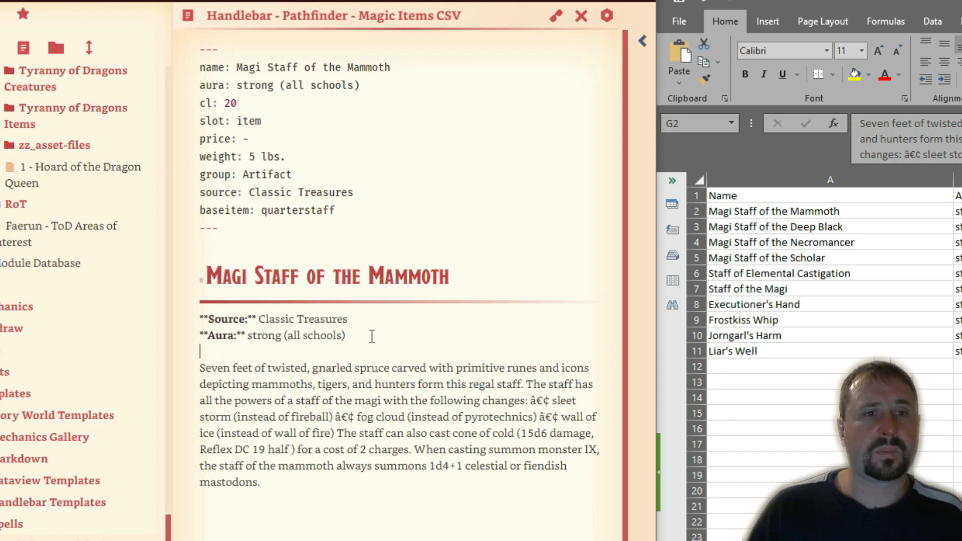
type("Slot:")
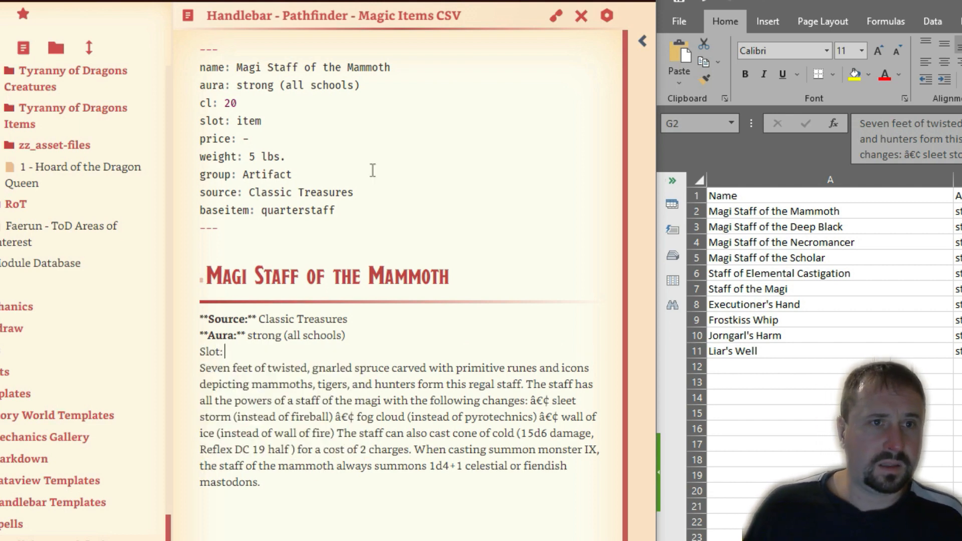
double_click(249, 121)
key("ctrl+c")
left_click(246, 349)
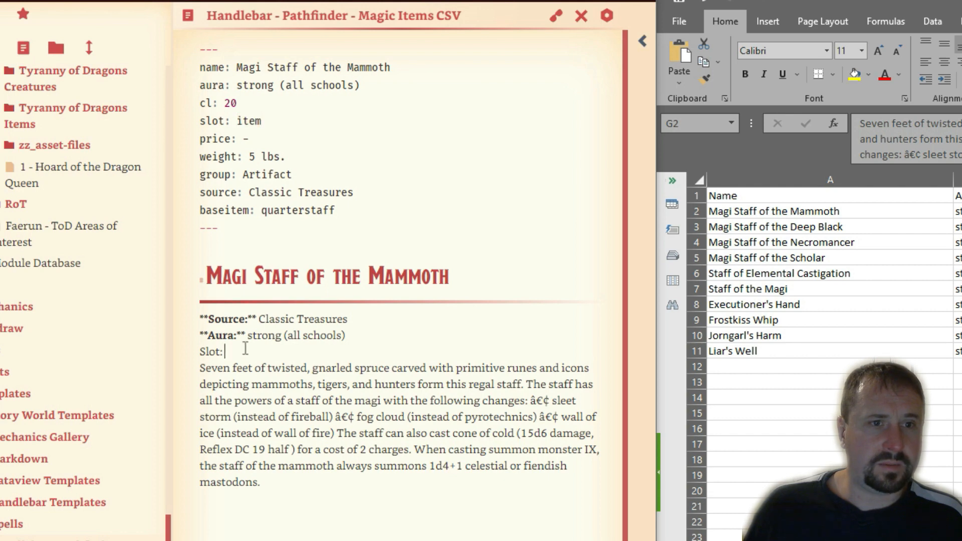
key("ctrl+v")
key("Return")
key("ctrl+z")
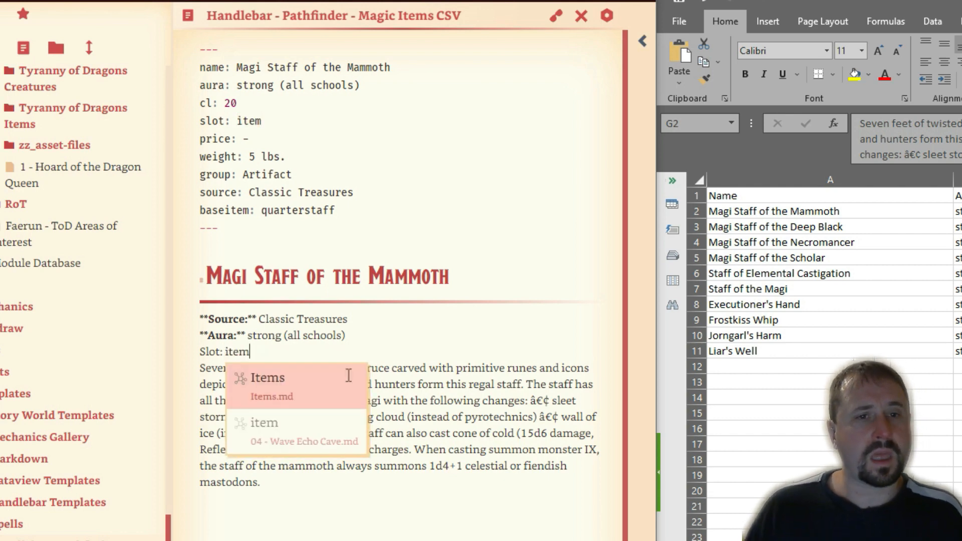
key("Escape")
key("Return")
Step: Make the "Slot:" label bold
key("Up")
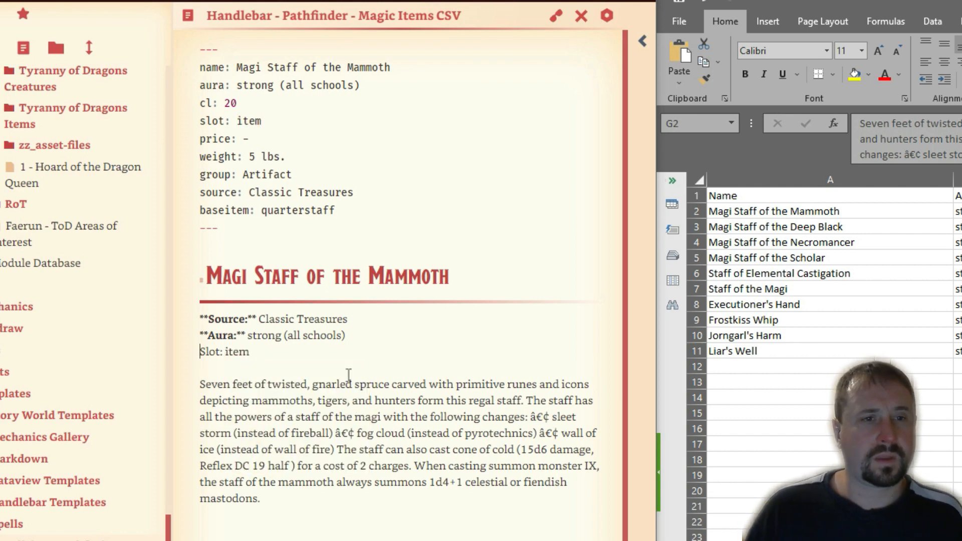
key("ctrl+shift+Right")
key("ctrl+shift+Right")
key("ctrl+b")
key("Right")
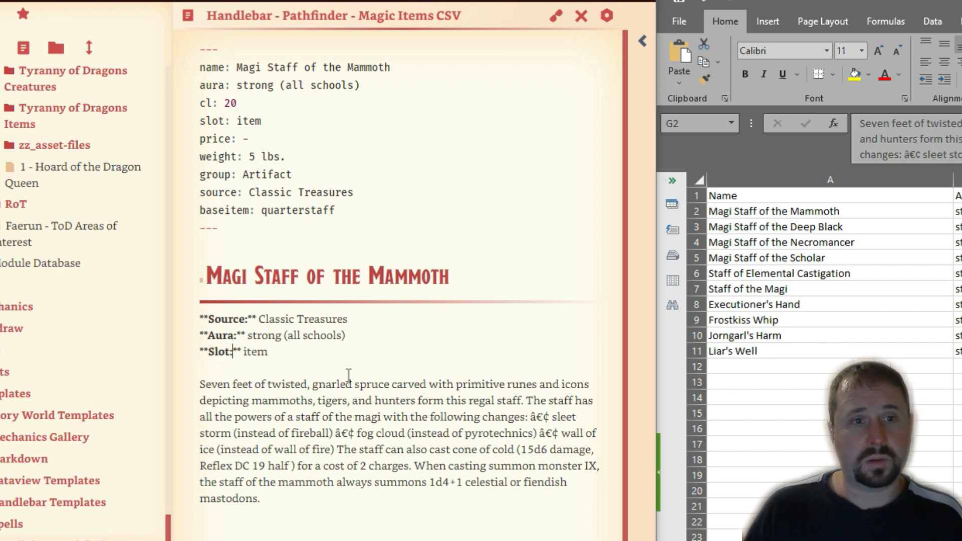
Step: Append ", Price: -, Weight 5 lbs." to the end of the Slot line
key("Down")
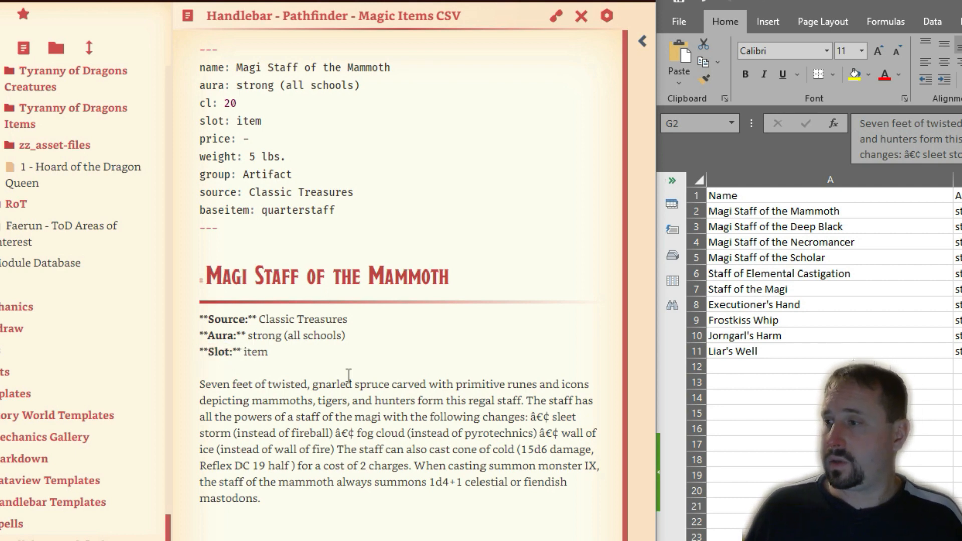
key("Up")
key("End")
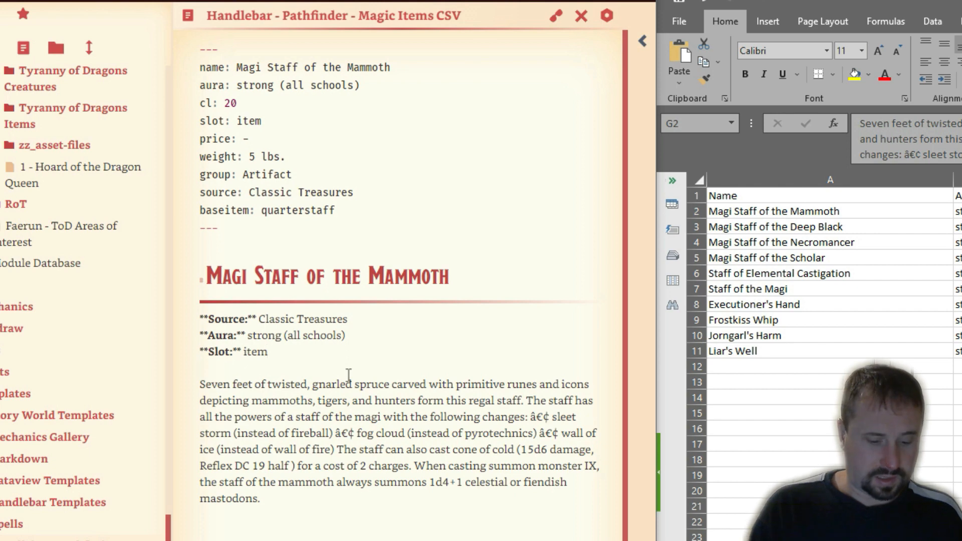
type(",")
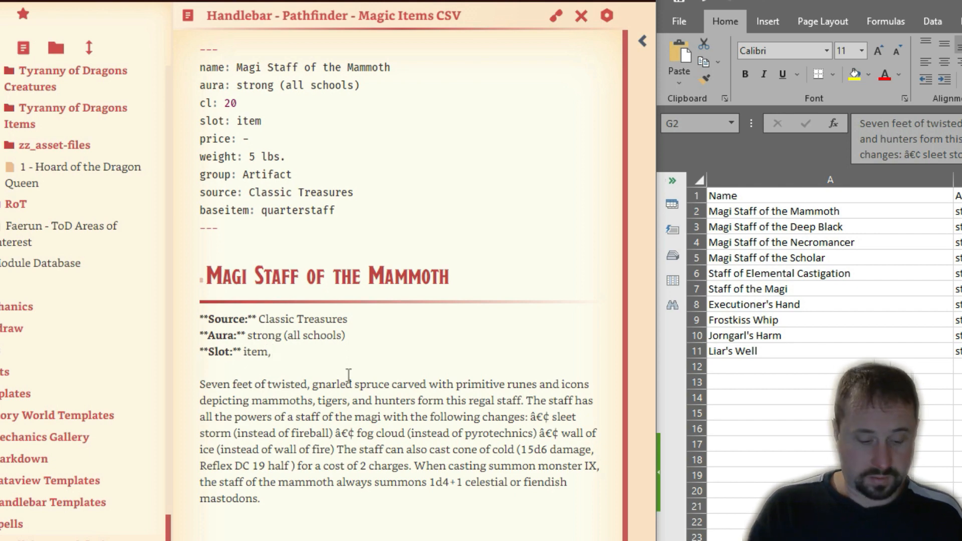
type(" Price:")
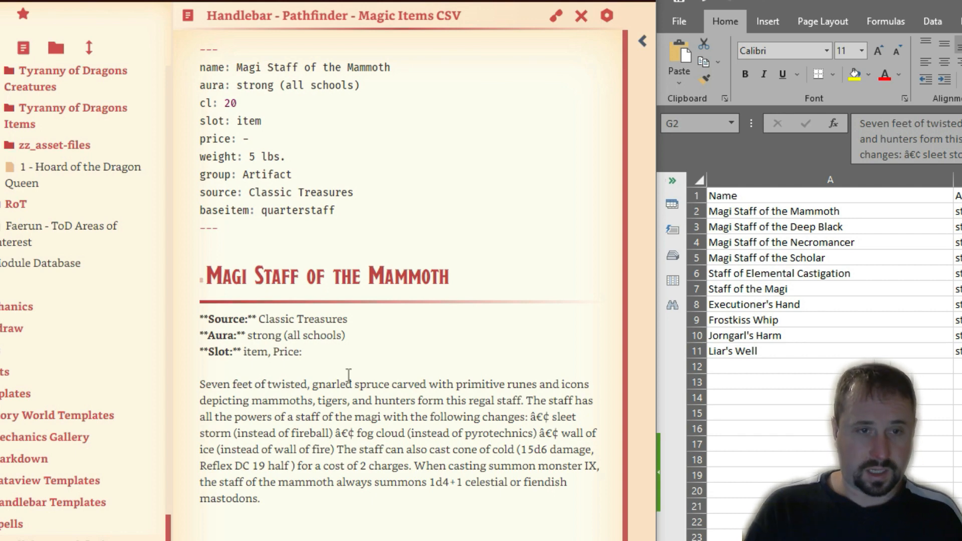
type(" -,")
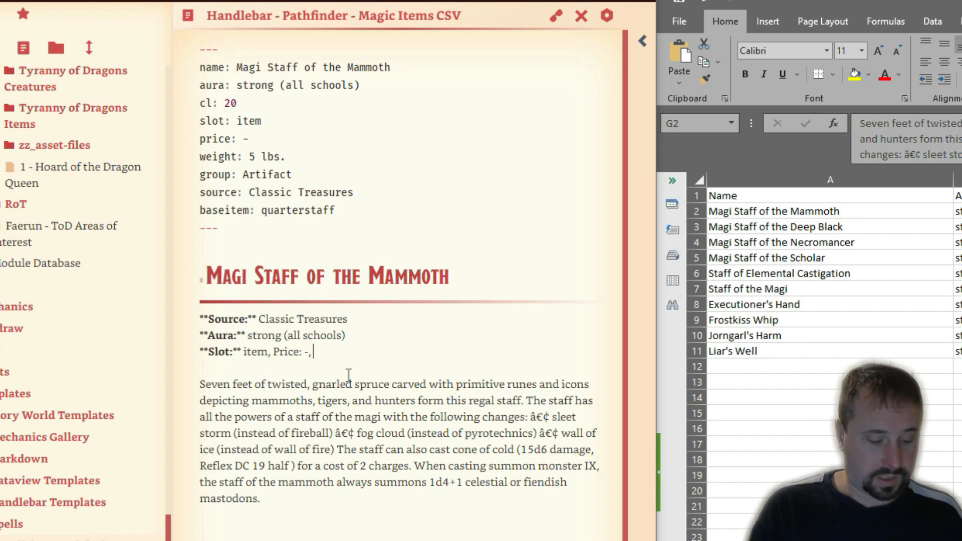
type(" Weight")
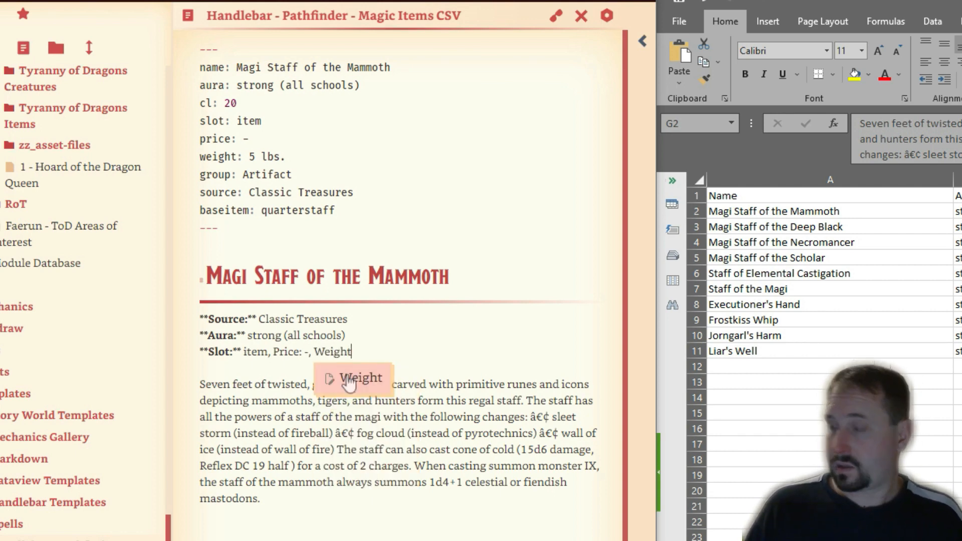
type(" 5 lb")
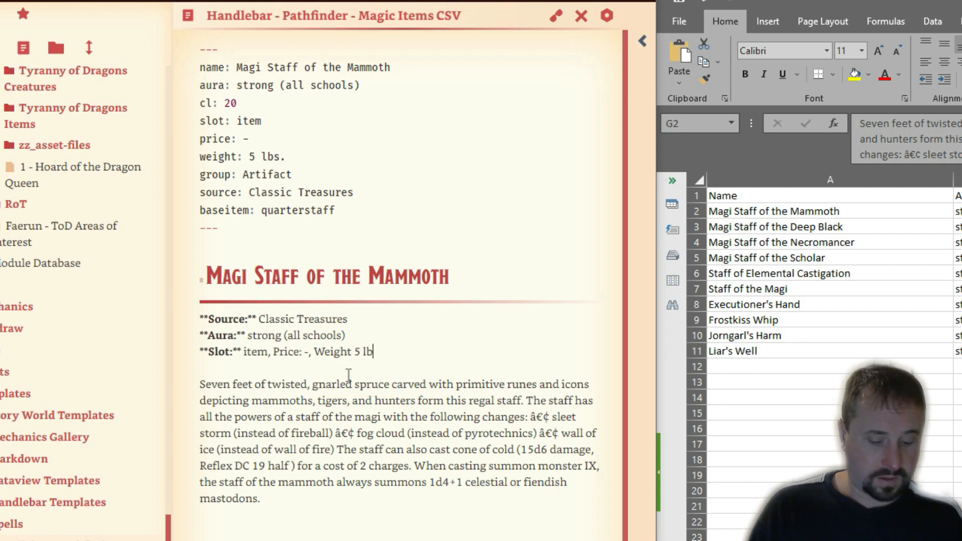
type("s.")
Step: Add a bold "Description" label on a new line below the Slot line
key("Return")
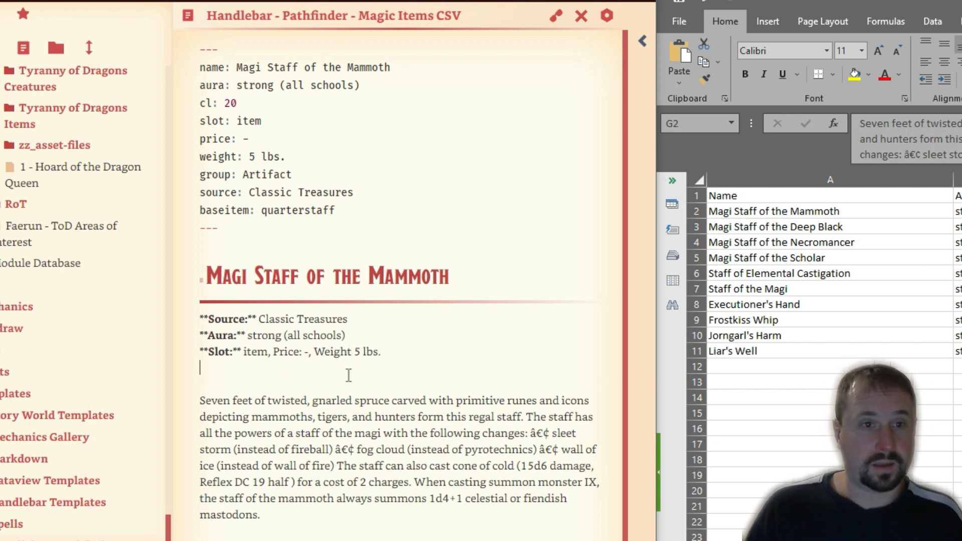
type("Description")
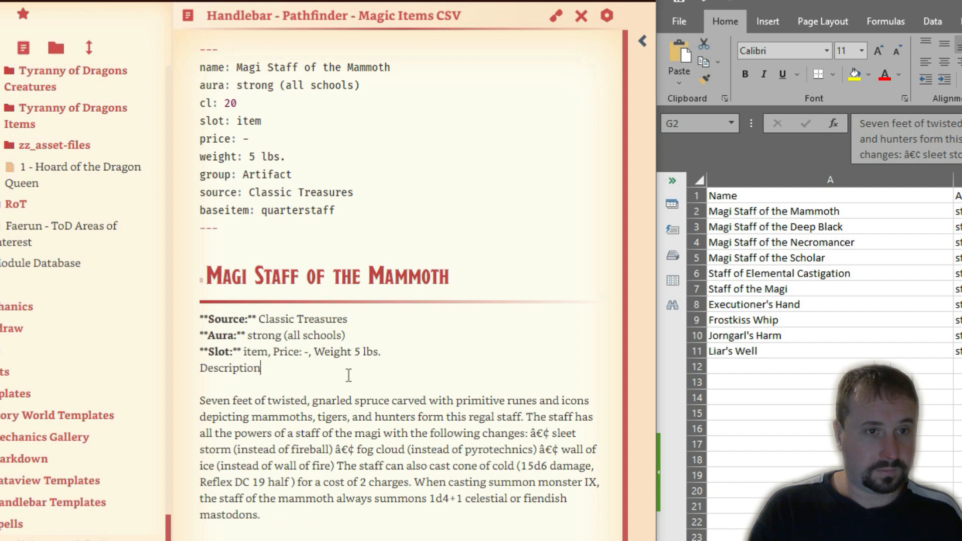
key("shift+Home")
key("ctrl+b")
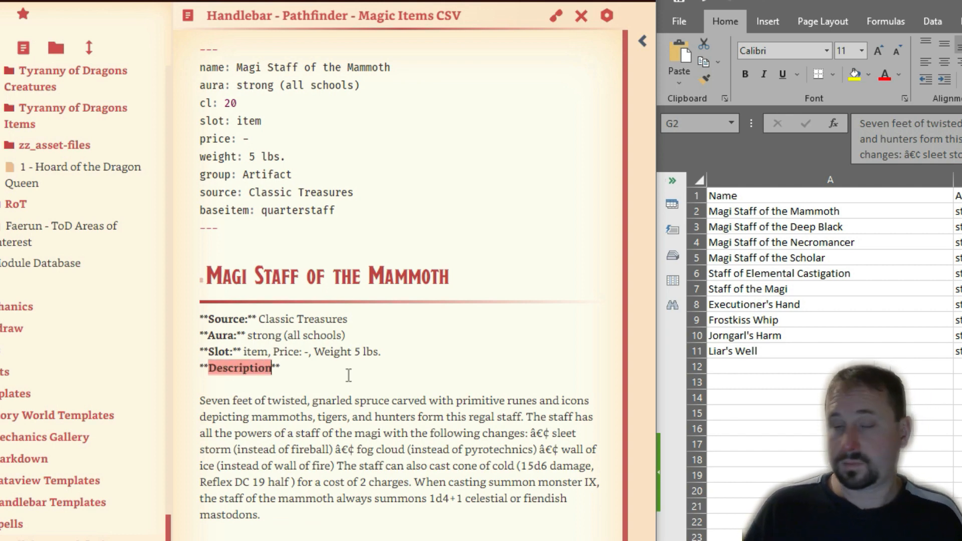
Step: Turn the Description label into a level-four heading and remove the blank line between it and the description text
key("Home")
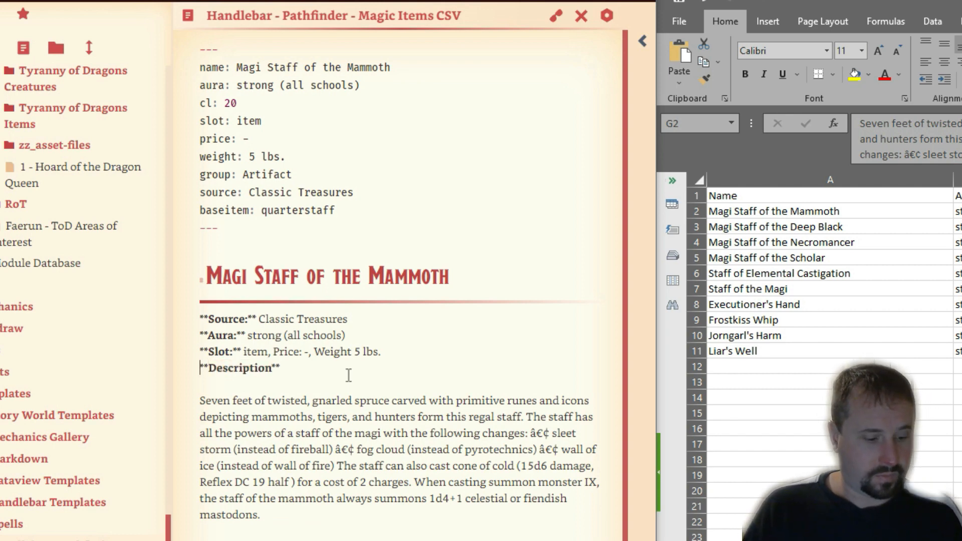
type("###### ")
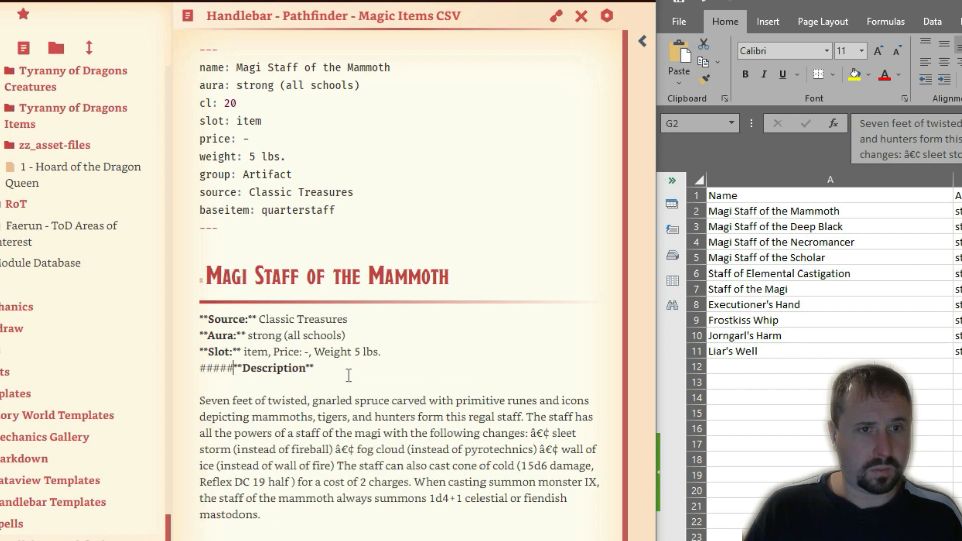
type("# ")
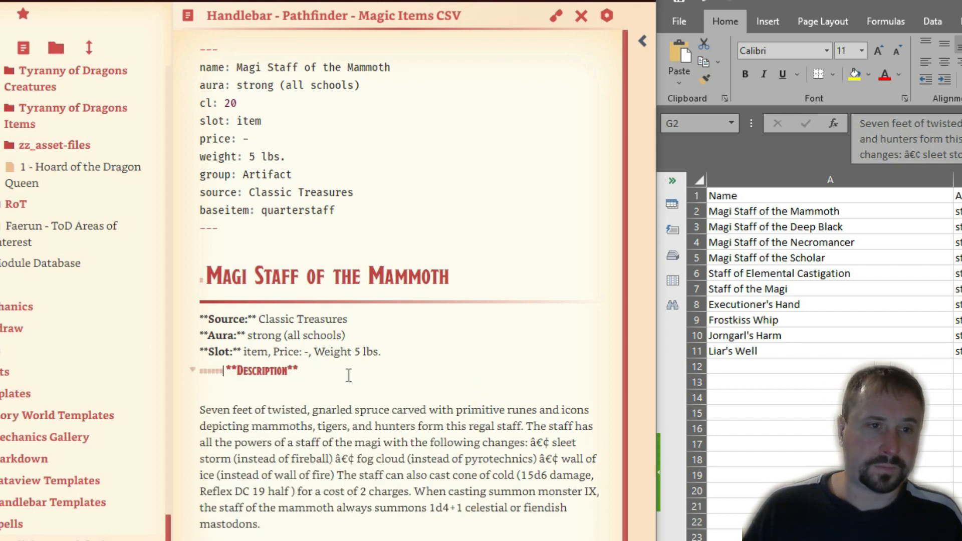
type("#")
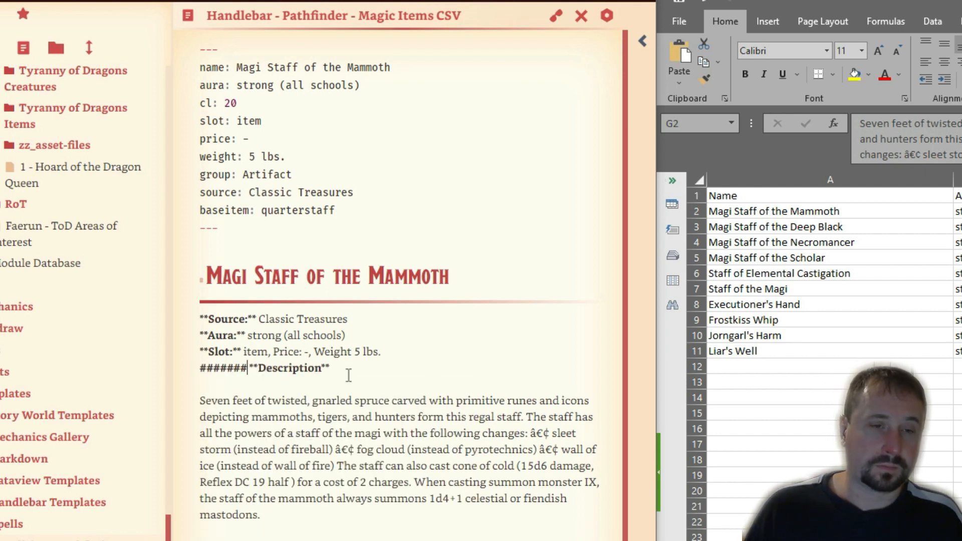
key("BackSpace")
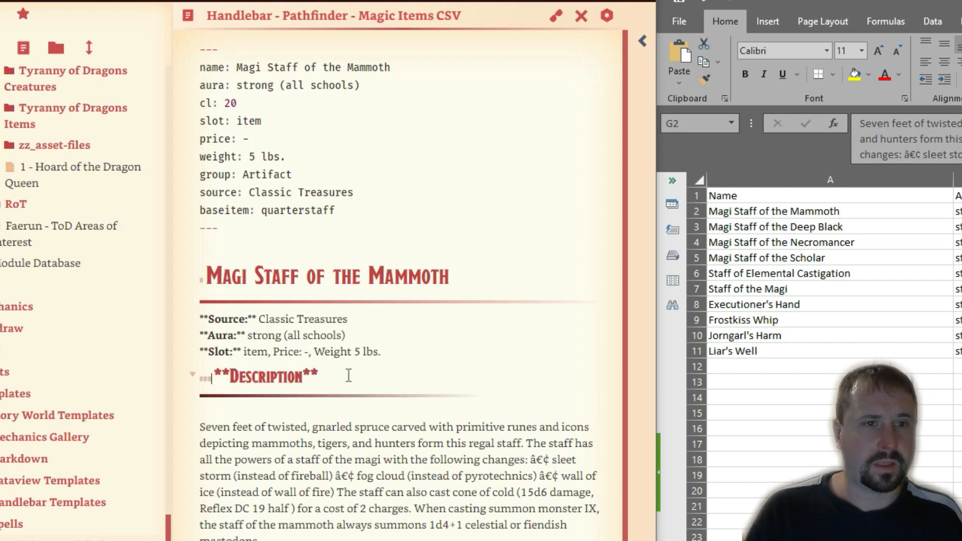
key("Down")
key("BackSpace")
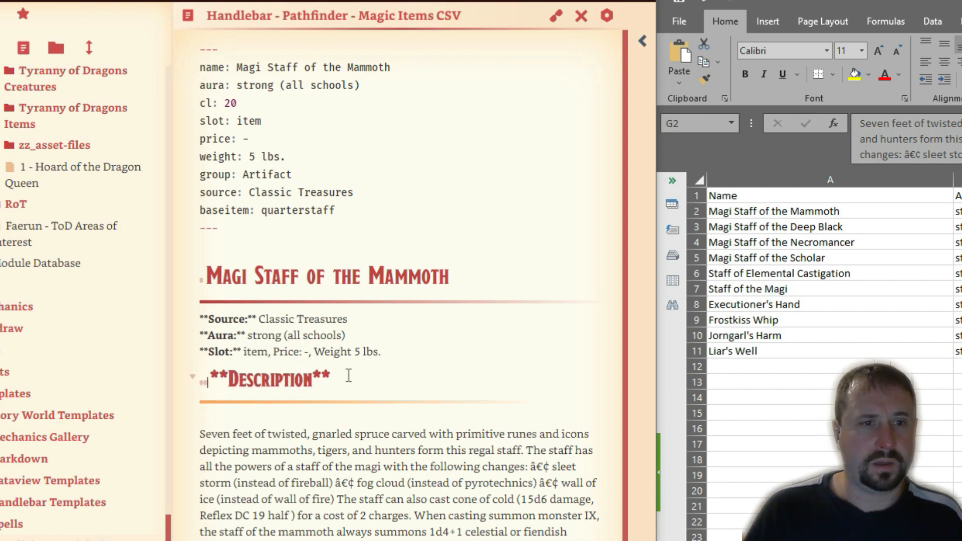
type("##")
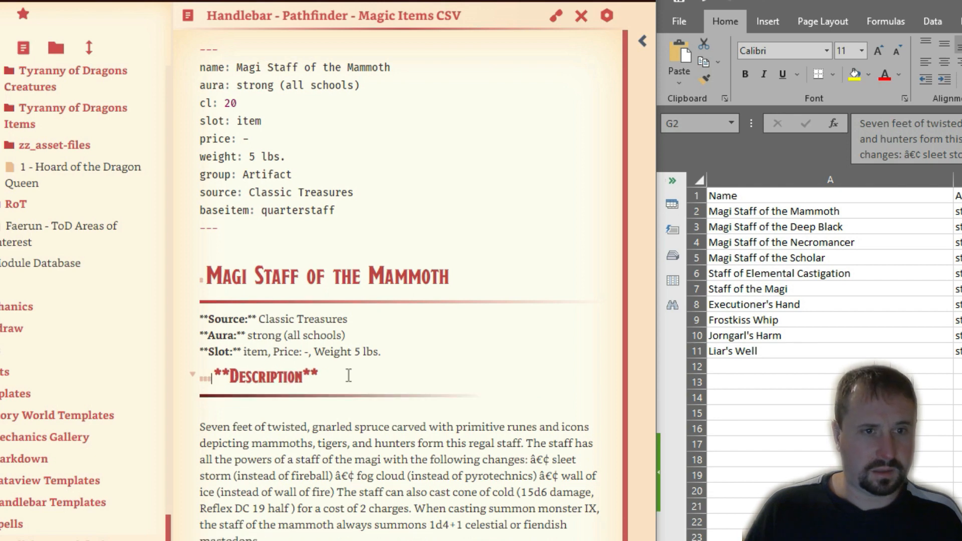
key("Delete")
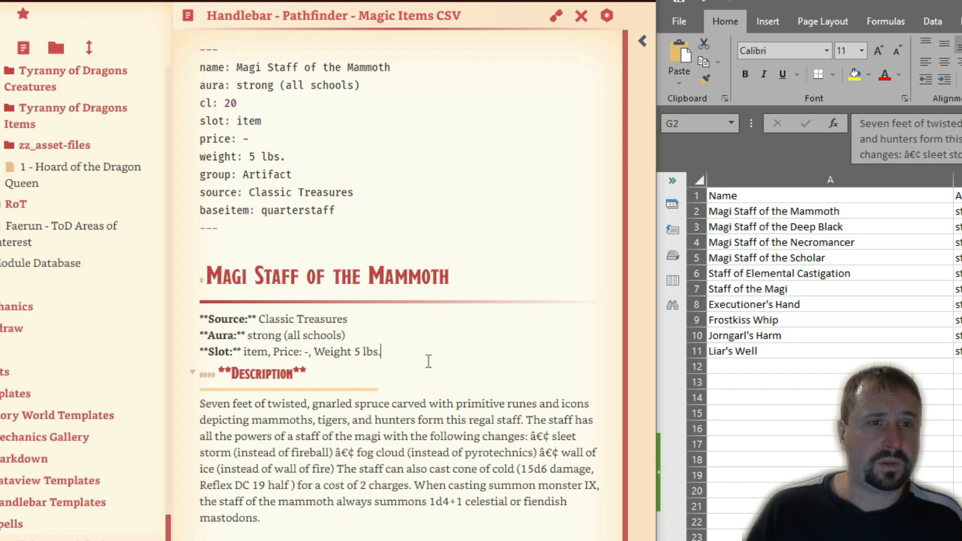
Step: Make the "Price:" label in the Slot line bold
key("Left")
key("Left")
key("Left")
key("Left")
key("Left")
key("Left")
key("Left")
key("Left")
key("Left")
key("Left")
key("Left")
key("Left")
key("Left")
key("Left")
key("Left")
key("Left")
key("Left")
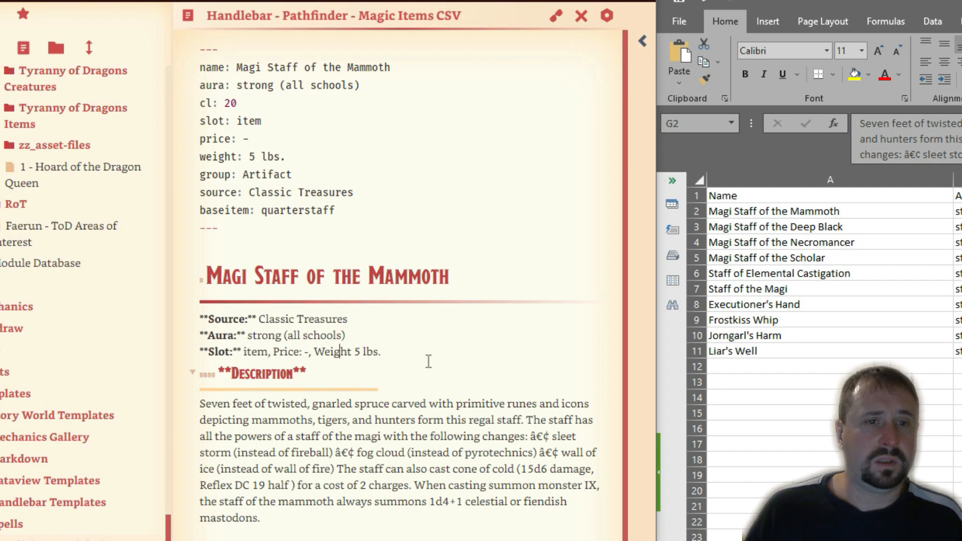
key("shift+Left")
key("shift+Left")
key("shift+Left")
key("shift+Left")
key("shift+Left")
key("shift+Left")
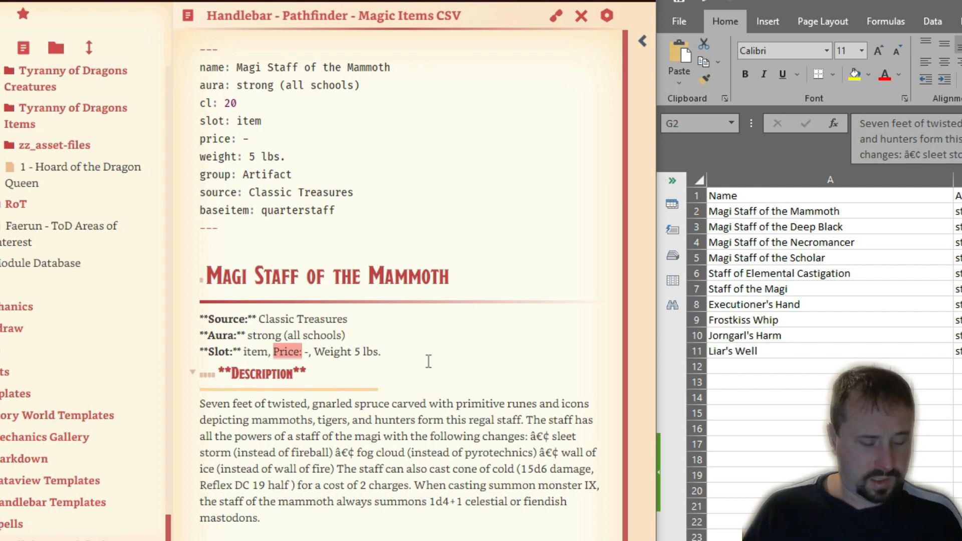
key("ctrl+b")
Step: Make the "Weight" label in the Slot line bold and add a colon inside its bold markers
key("Right")
key("Right")
key("Right")
key("Right")
key("Right")
key("Right")
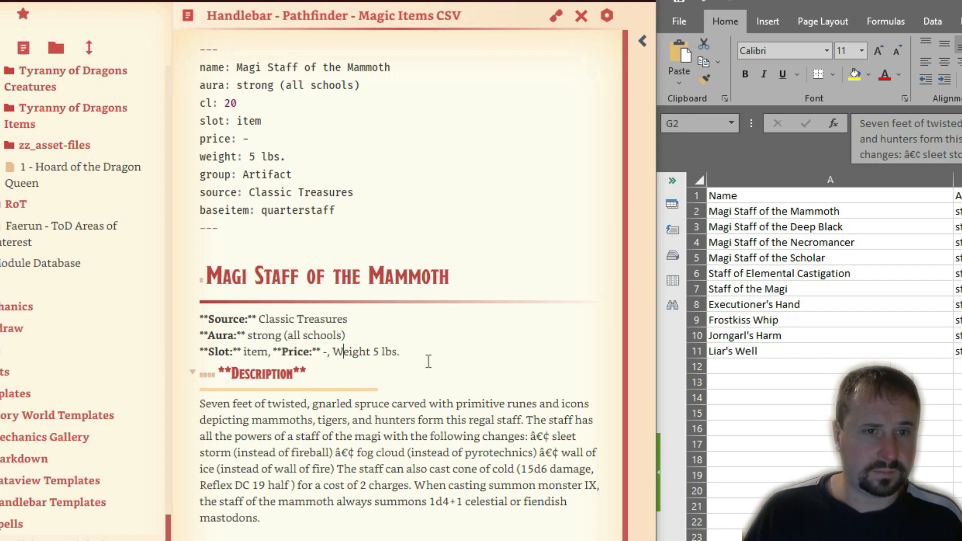
key("shift+Right")
key("shift+Right")
key("shift+Right")
key("shift+Right")
key("shift+Right")
key("shift+Right")
key("ctrl+b")
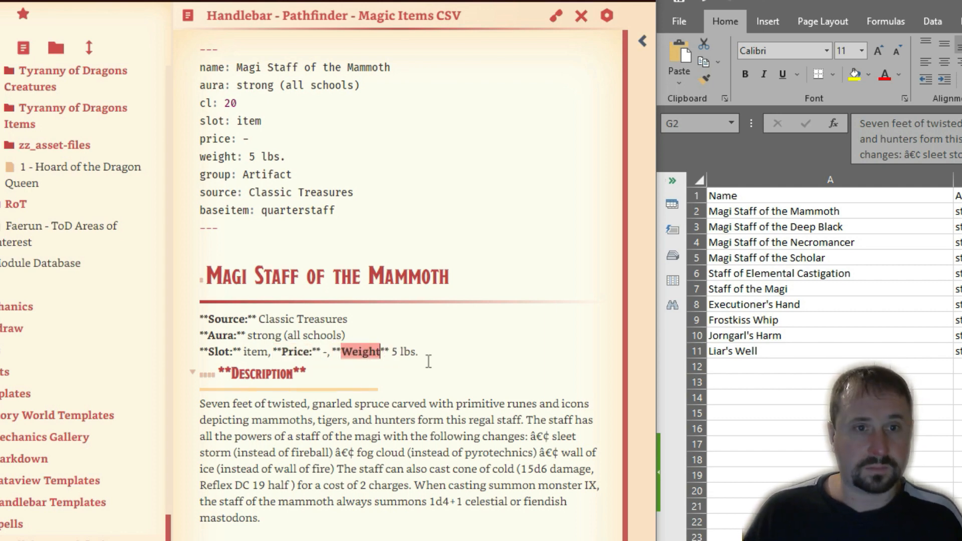
key("Right")
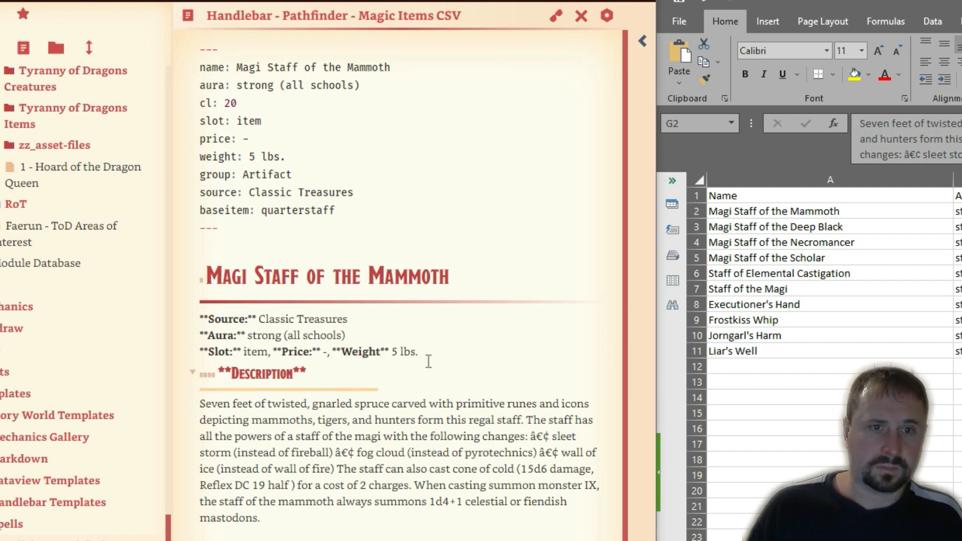
key("Right")
type(":")
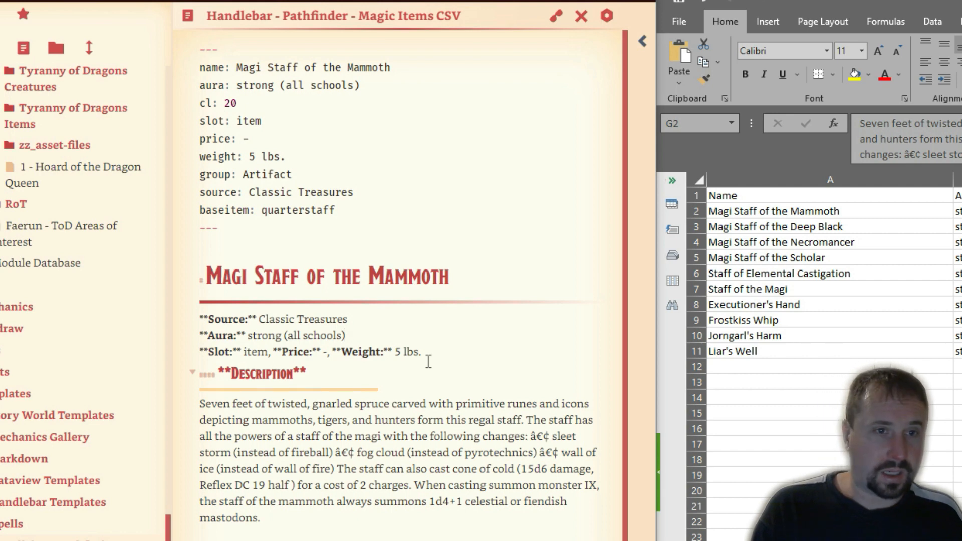
Step: Append ", CL: 20" to the end of the Aura line with the "CL:" label in bold
type(",")
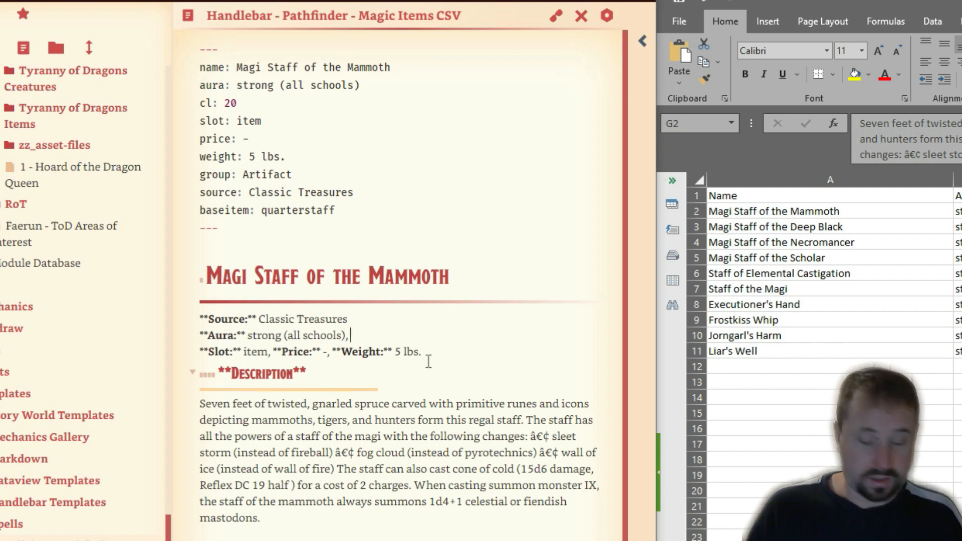
type(" CL:")
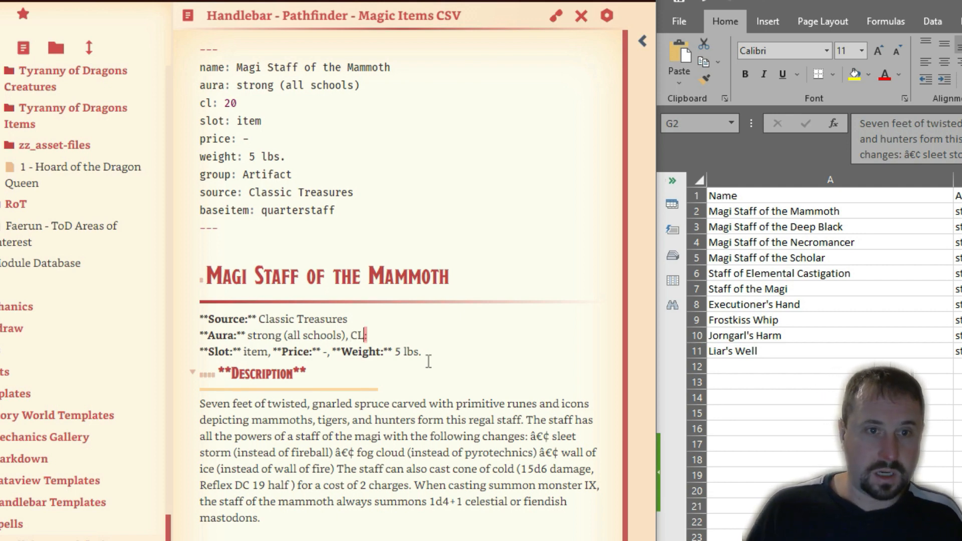
key("ctrl+shift+Left")
key("ctrl+b")
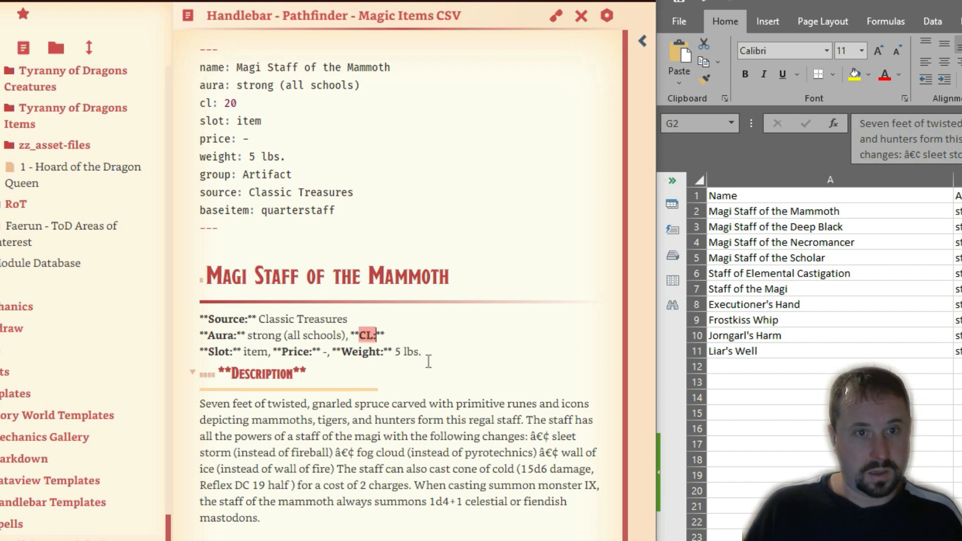
key("Right")
key("Right")
key("Right")
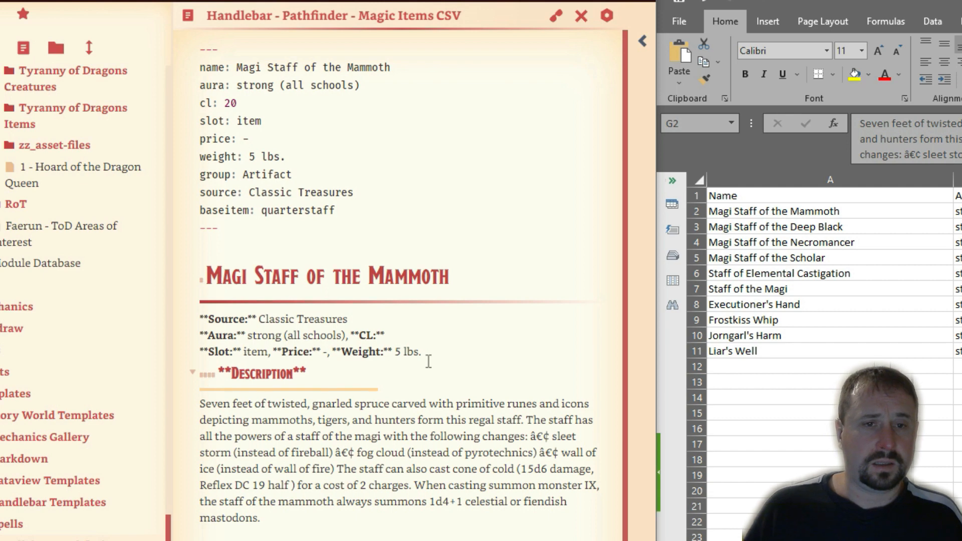
type("20")
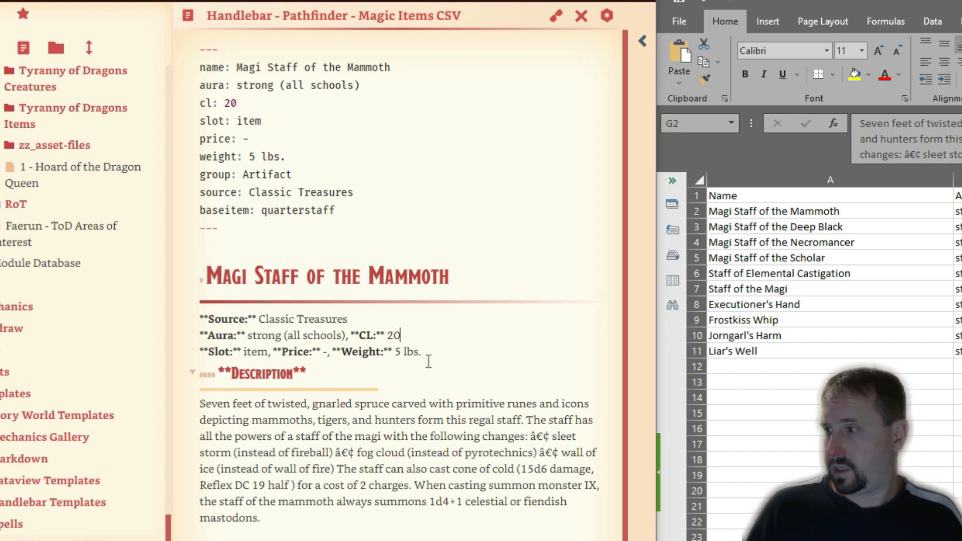
Step: Compare the note's rendered preview with its source, and highlight the item names in the Excel sheet's Name column
key("Down")
key("Down")
key("Down")
key("Down")
key("Down")
key("Down")
key("Down")
key("Down")
key("Down")
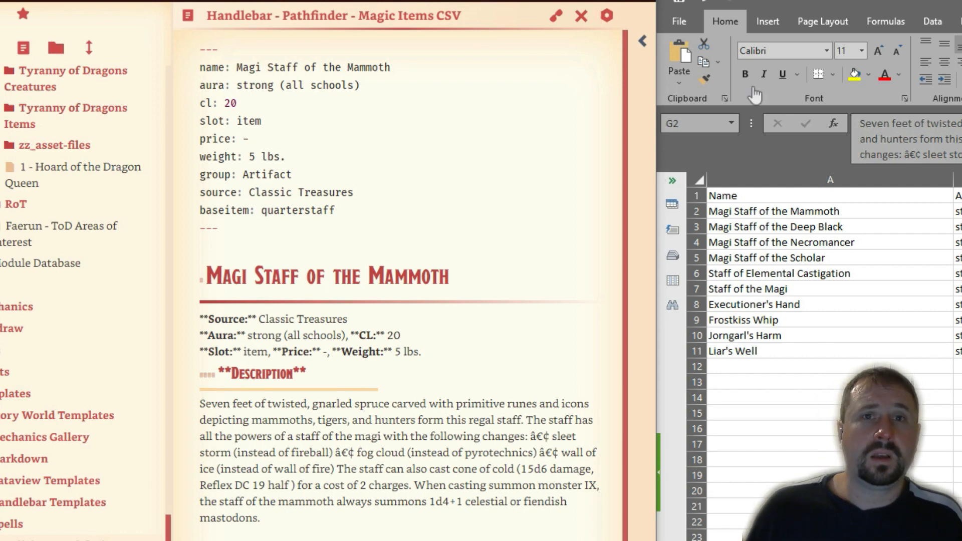
left_click(555, 16)
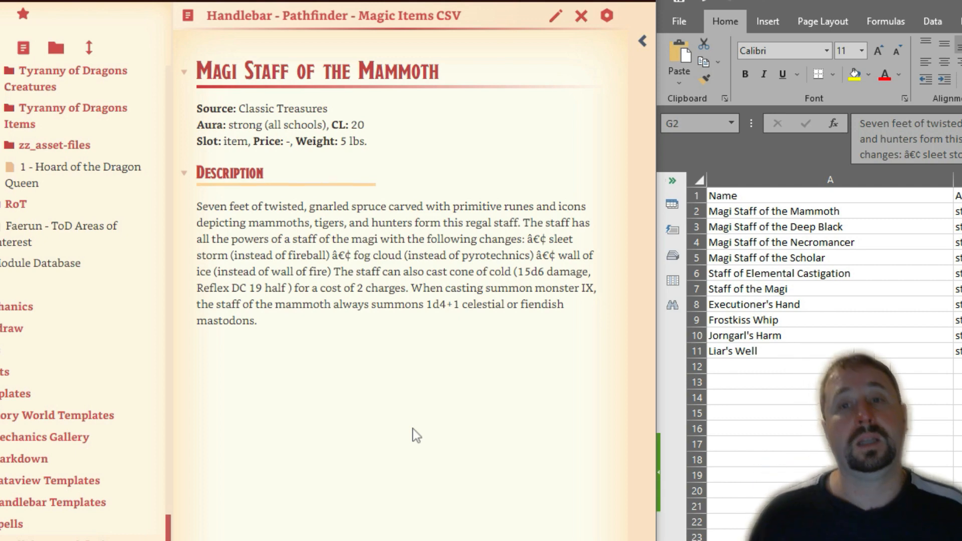
left_click_drag(774, 211, 811, 353)
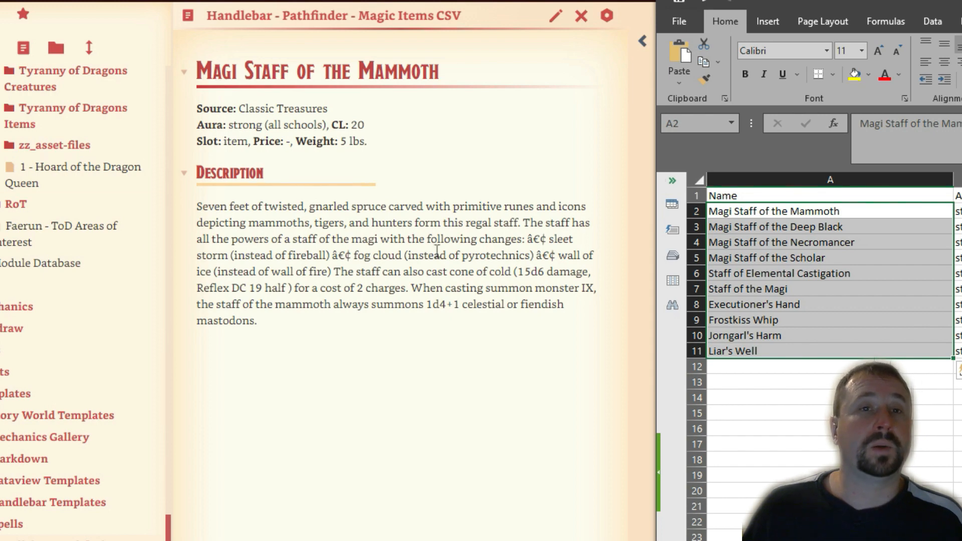
left_click(557, 20)
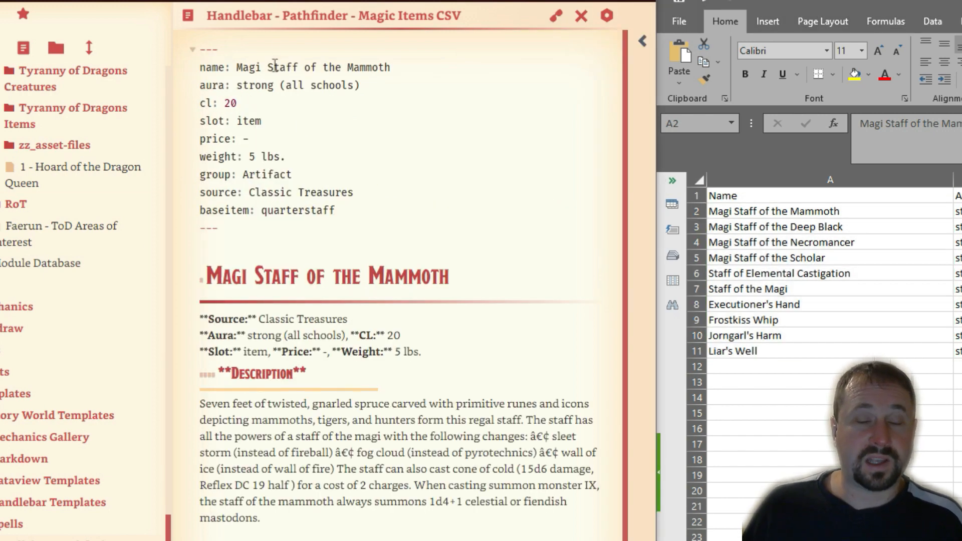
left_click(555, 17)
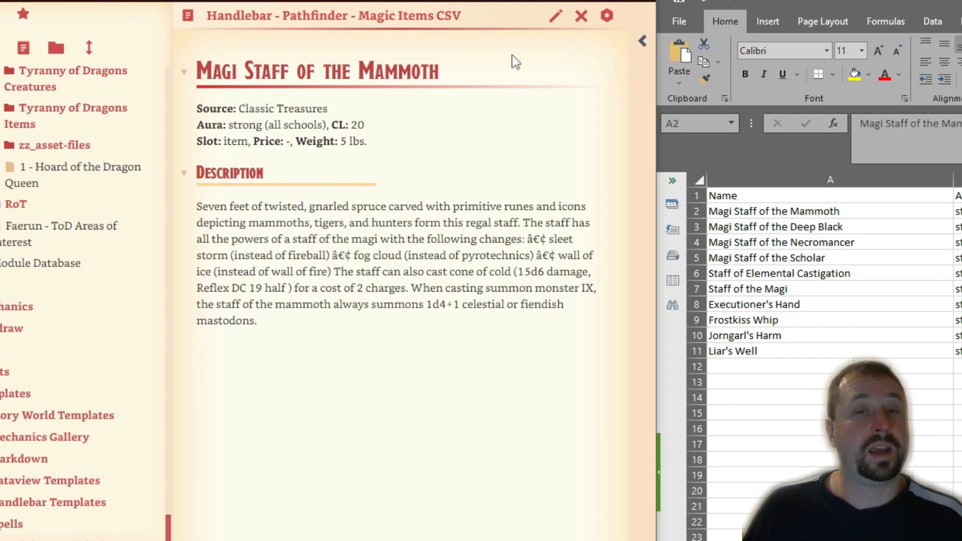
left_click(556, 18)
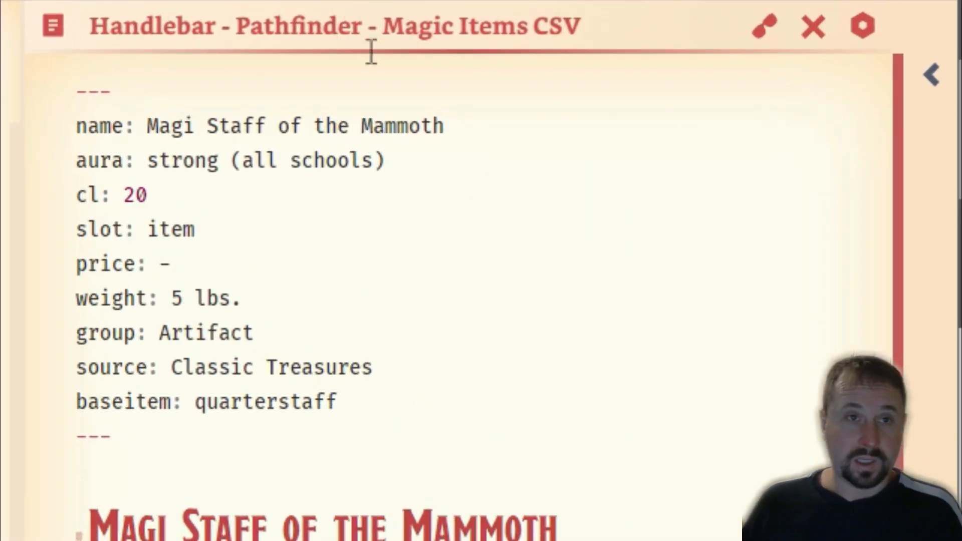
Step: Replace the name value in the frontmatter with the placeholder {{Name}}
left_click(460, 128)
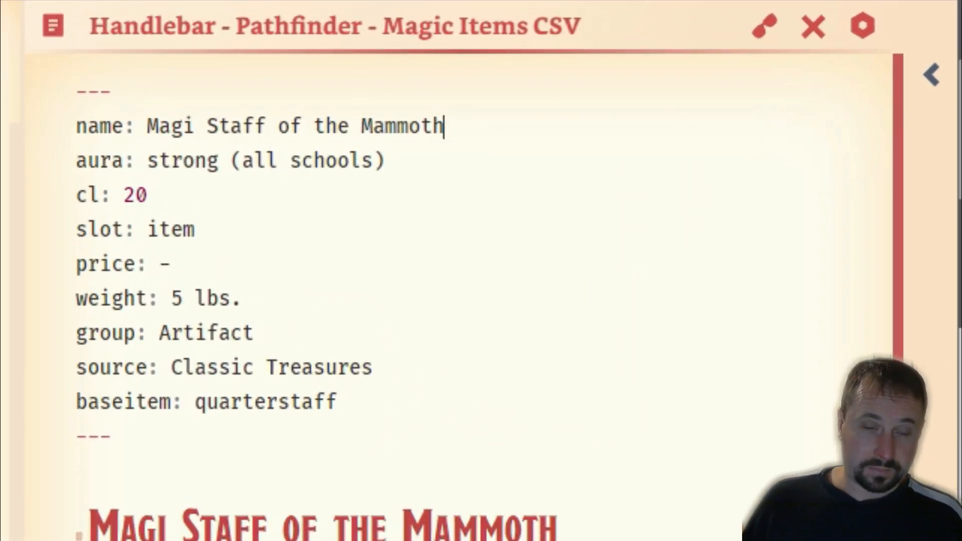
left_click_drag(467, 115, 146, 126)
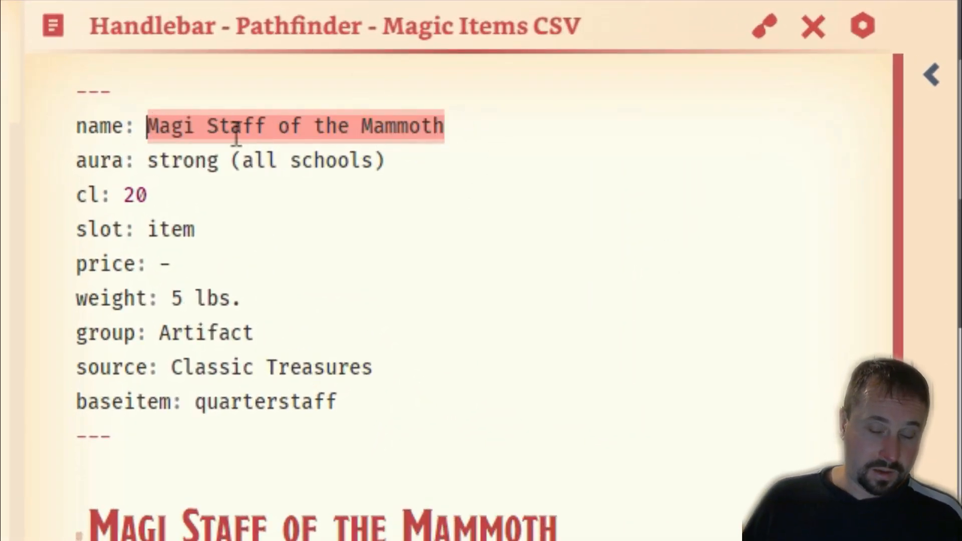
type("[[")
key("BackSpace")
key("BackSpace")
key("BackSpace")
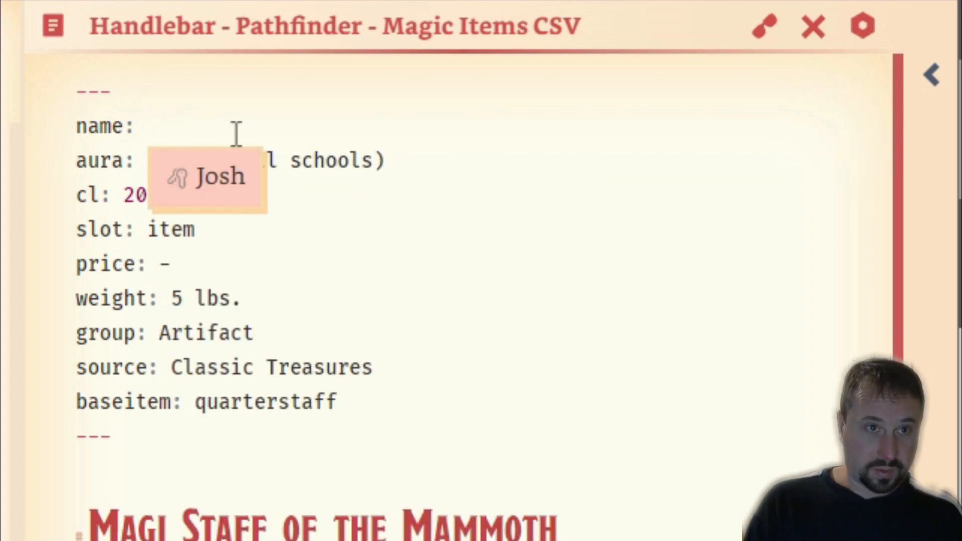
type("{{Name")
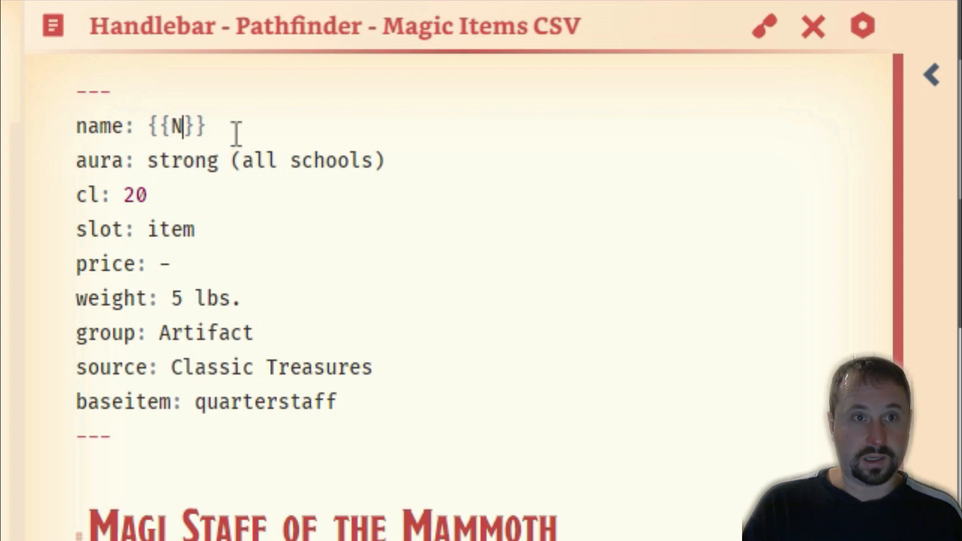
Step: Replace the aura value in the frontmatter with the placeholder {{Aura}}
key("Down")
key("Right")
key("Right")
key("Right")
key("End")
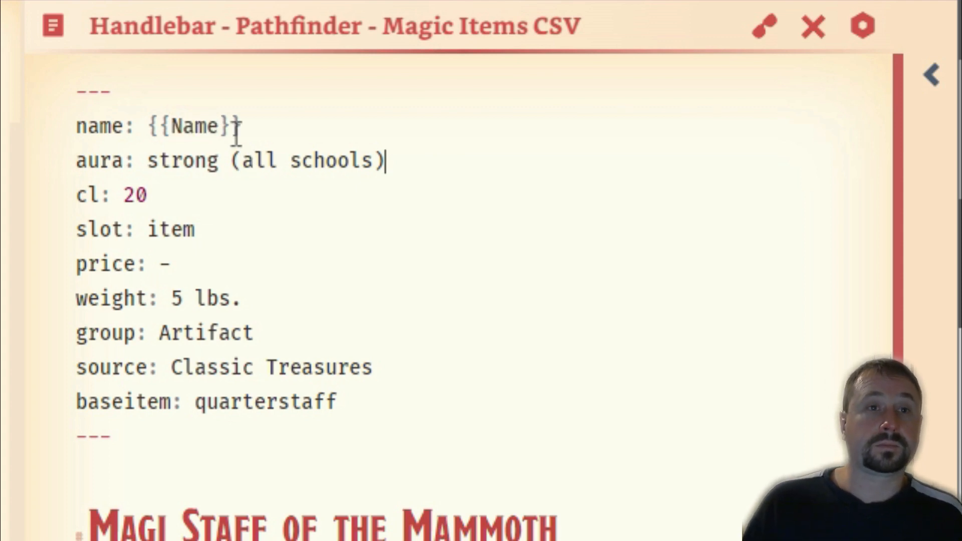
key("ctrl+shift+Left")
key("ctrl+shift+Left")
key("ctrl+shift+Left")
key("ctrl+shift+Left")
key("ctrl+shift+Left")
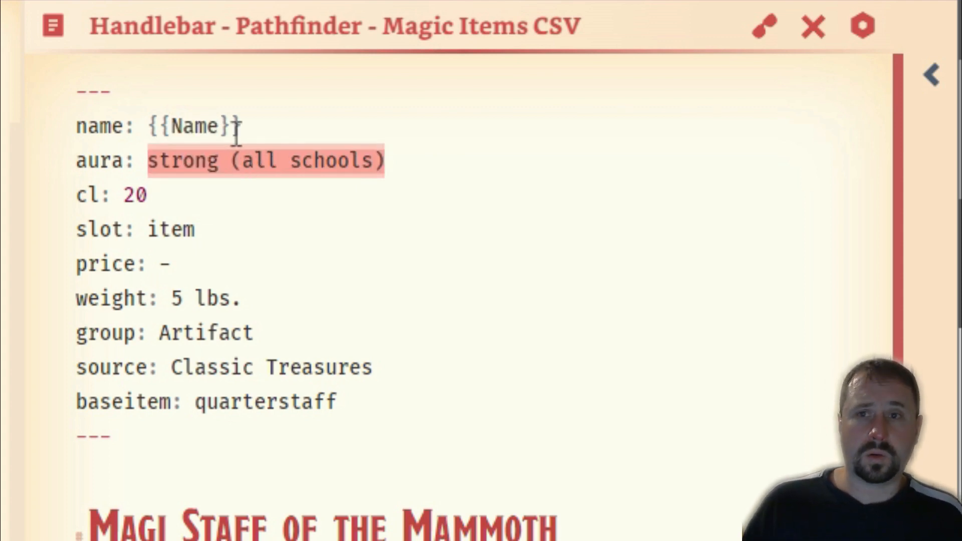
key("BackSpace")
type("{{A")
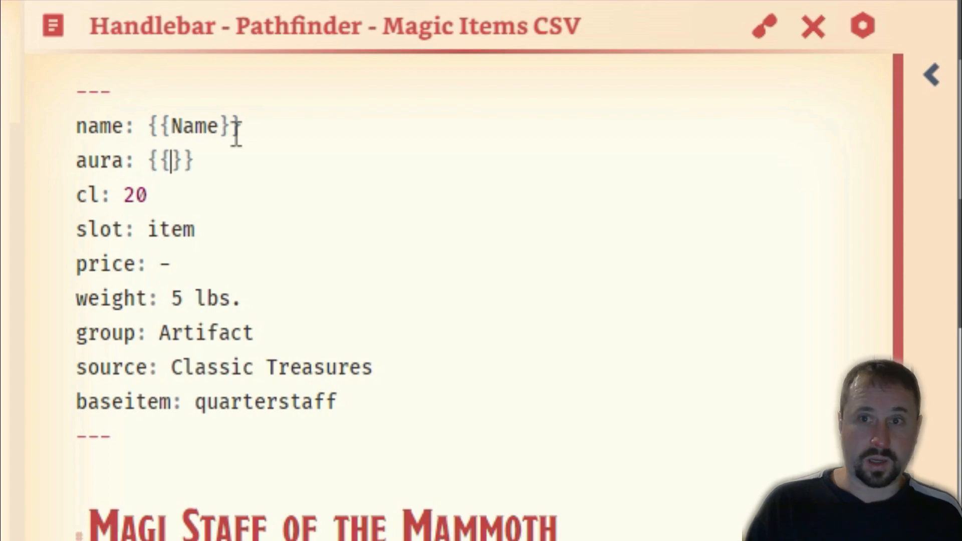
type("ura")
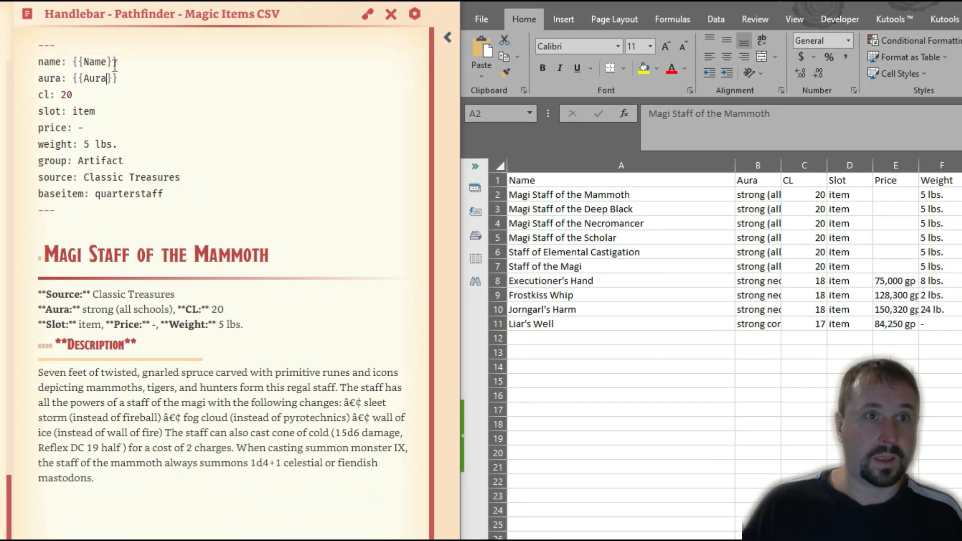
key("Down")
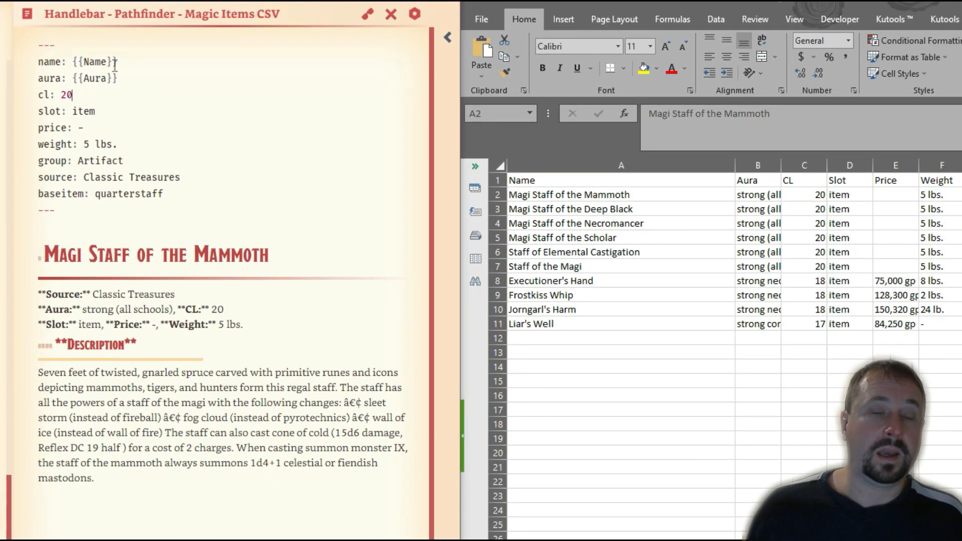
Step: Select the Name header and the first item name in the Excel sheet, and widen the Aura column
left_click(549, 175)
left_click(550, 176)
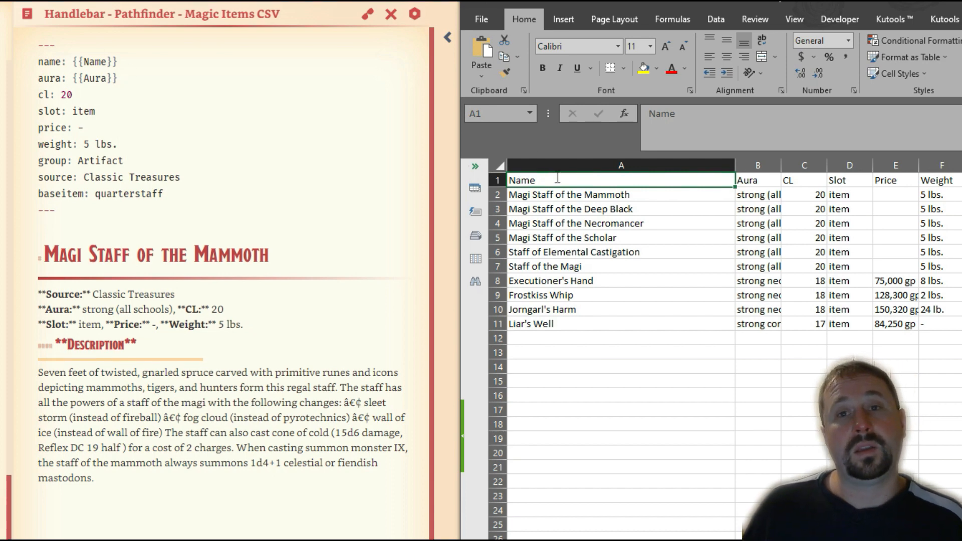
left_click(539, 198)
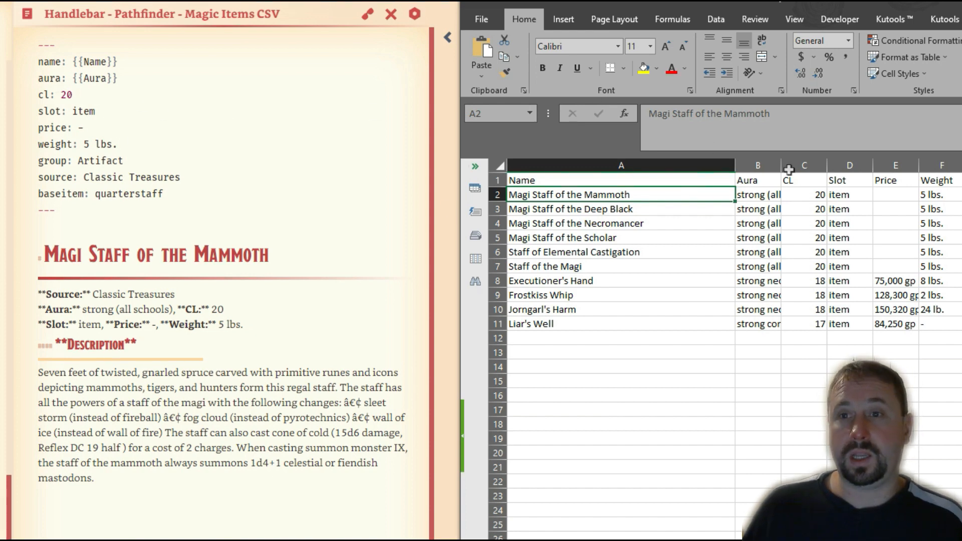
left_click_drag(781, 165, 854, 166)
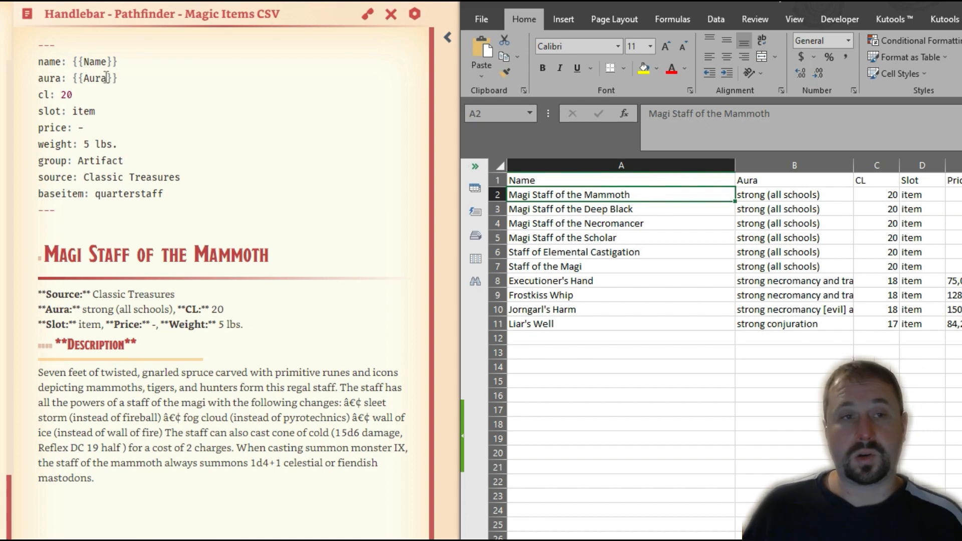
Step: Switch back to the Obsidian note and replace the frontmatter's cl value with the placeholder {{CL}}
left_click(69, 94)
key("BackSpace")
key("BackSpace")
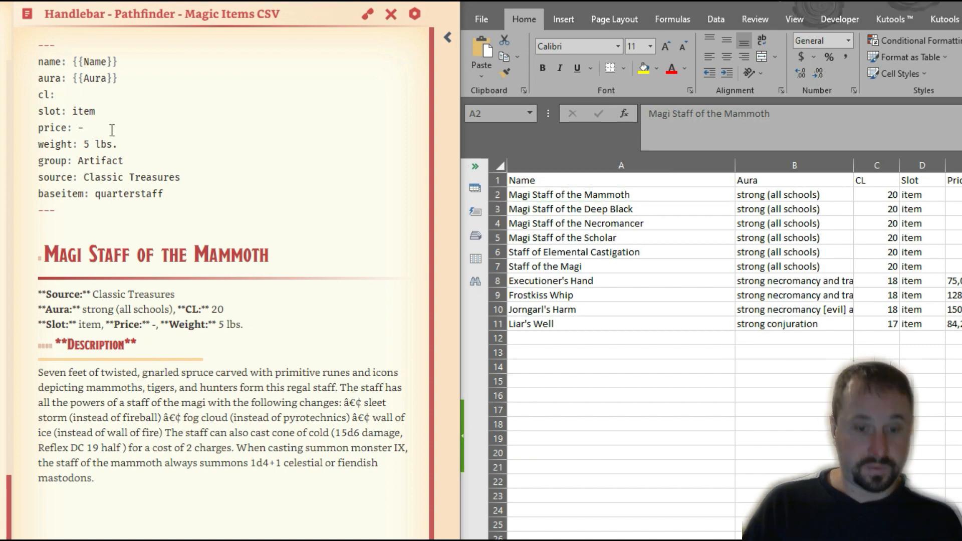
type("{{C")
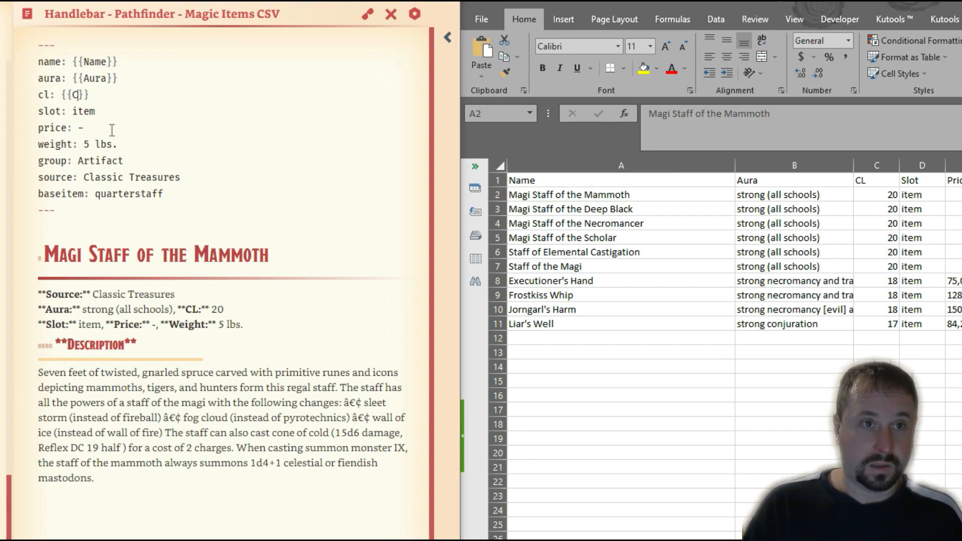
type("L")
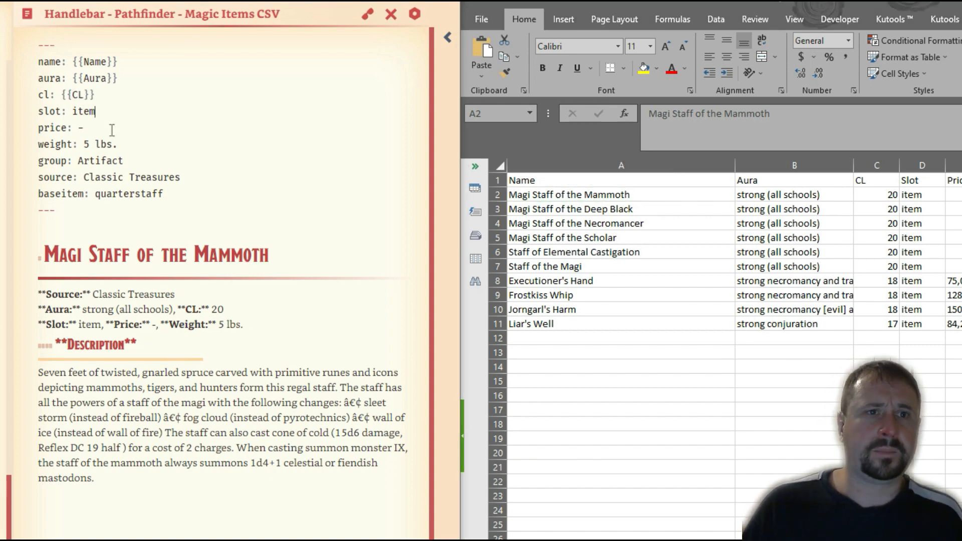
Step: Replace the frontmatter's slot and price values with the placeholders {{Slot}} and {{Price}}
key("BackSpace")
key("BackSpace")
key("BackSpace")
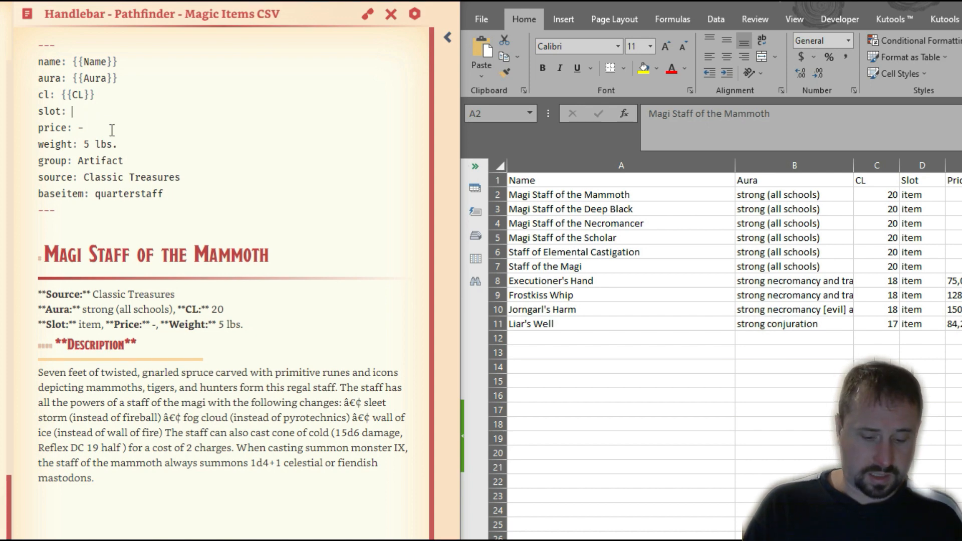
type("{{Slot}} price: ")
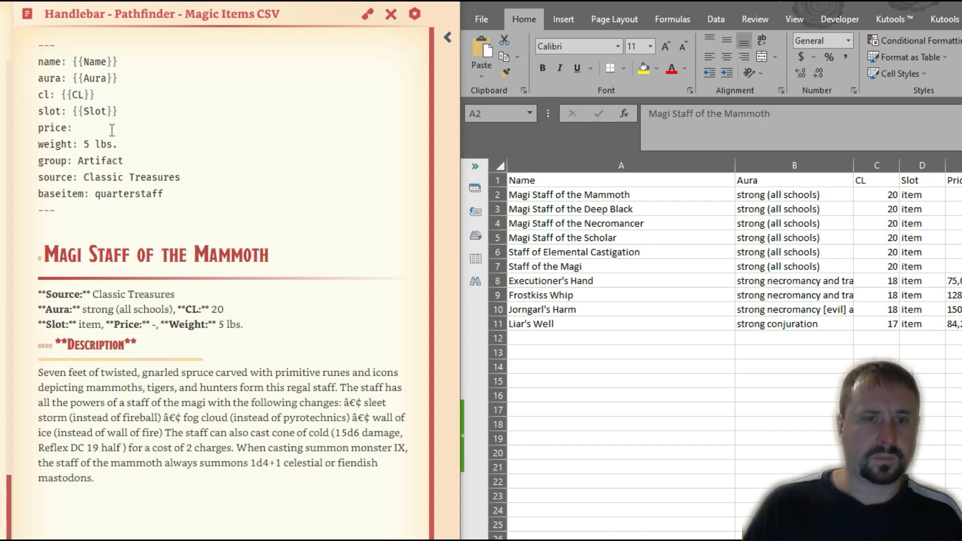
type("{{")
type("Price")
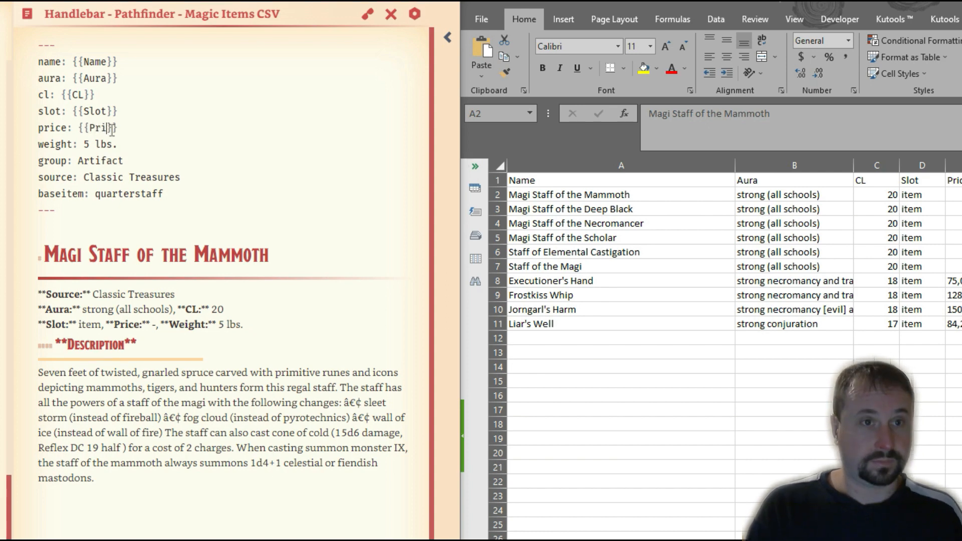
Step: Replace the frontmatter's weight value with the placeholder {{Weight}}
key("Down")
key("BackSpace")
key("BackSpace")
key("BackSpace")
key("BackSpace")
key("BackSpace")
key("BackSpace")
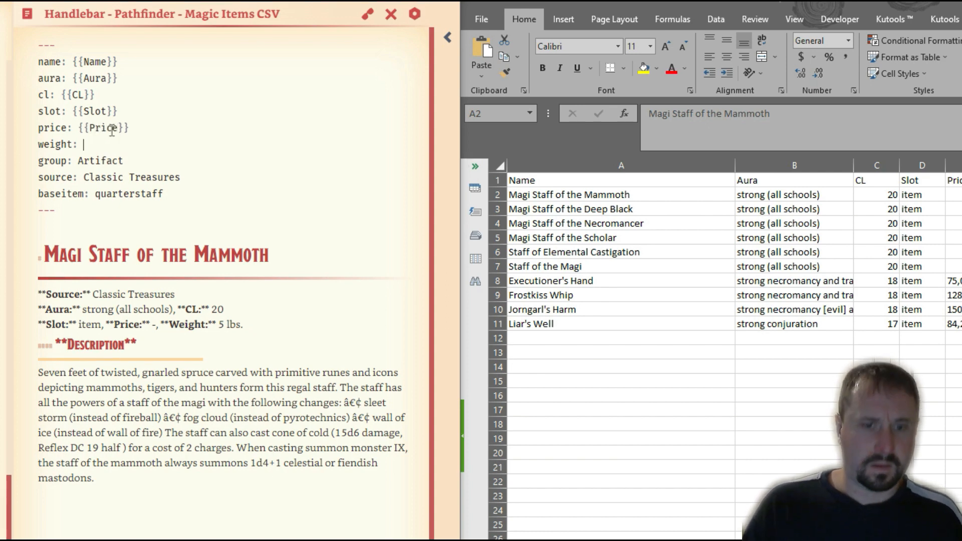
type("{{")
type("Weight")
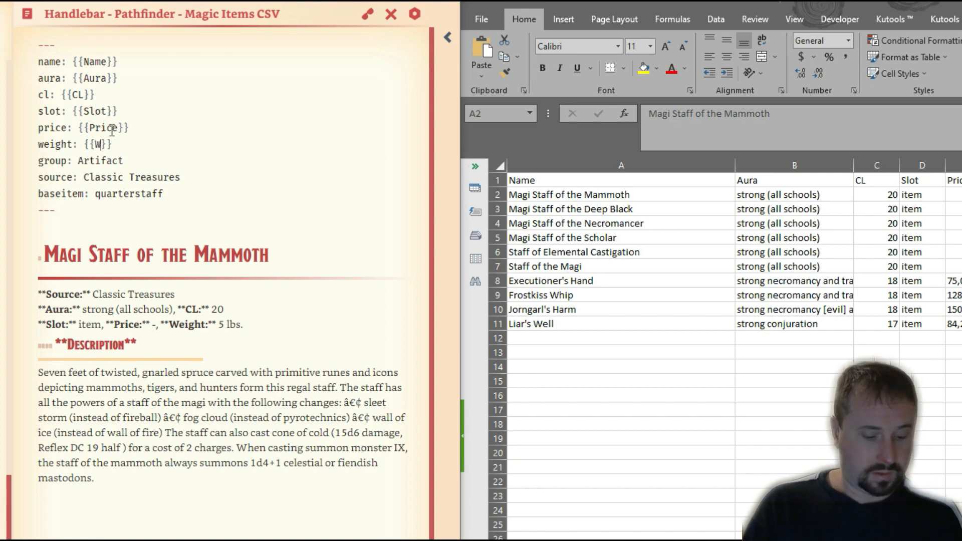
Step: Replace the frontmatter's group value with the placeholder {{Group}}
key("ctrl+shift+Left")
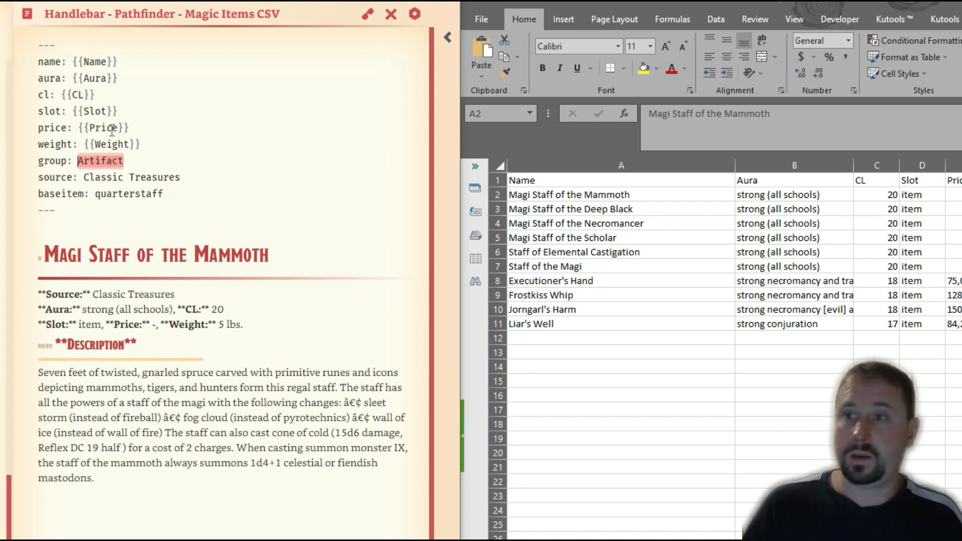
key("BackSpace")
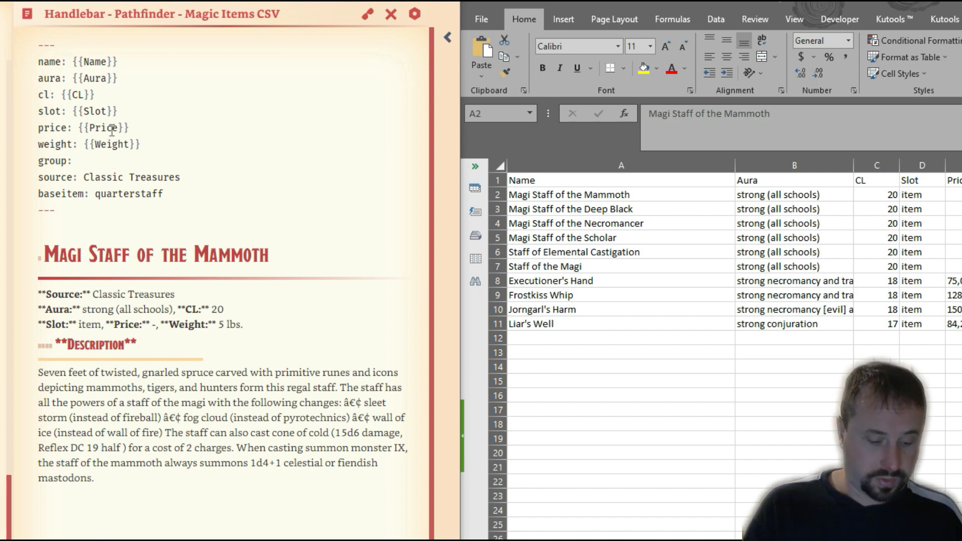
type("{{Group")
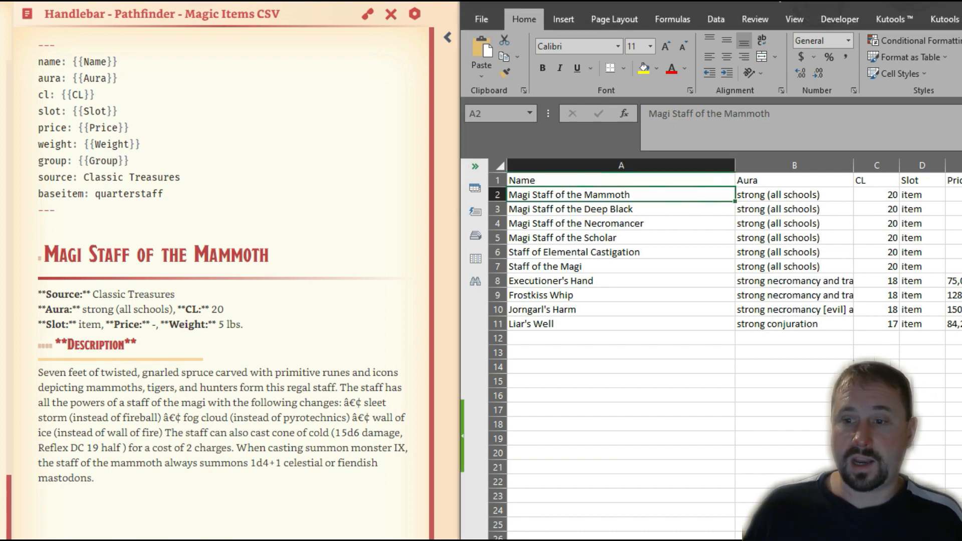
Step: Replace the frontmatter's source value with the placeholder {{Source}}
scroll(735, 349, "right", 5)
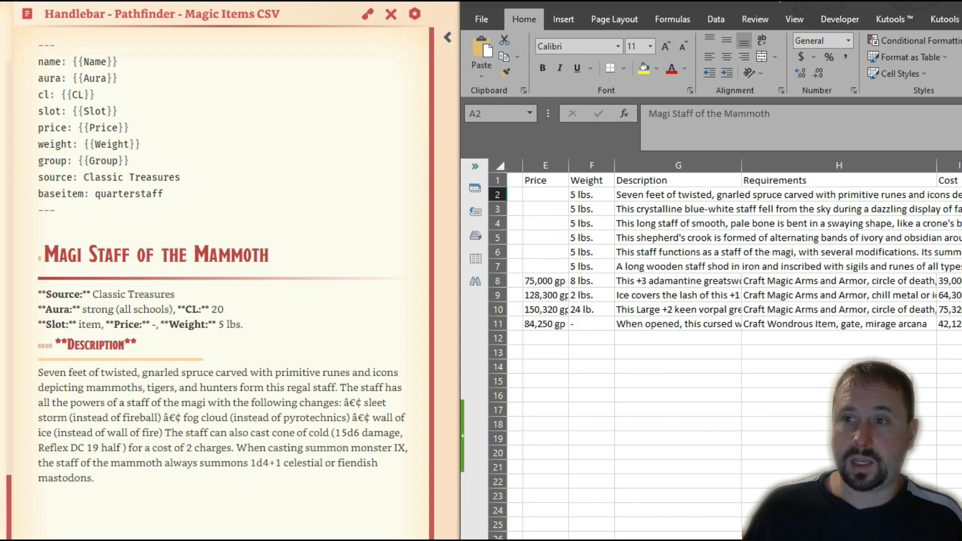
left_click(196, 165)
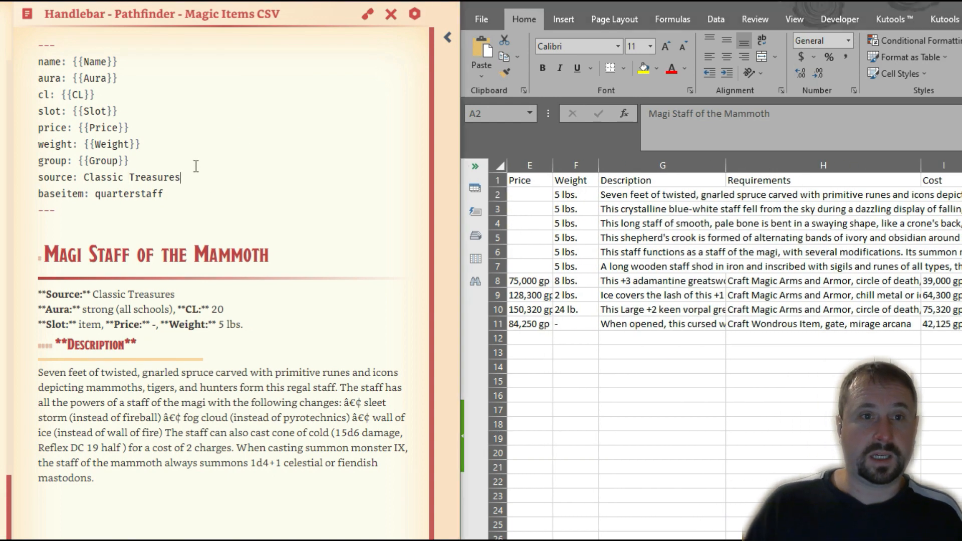
key("ctrl+shift+Left")
key("ctrl+shift+Left")
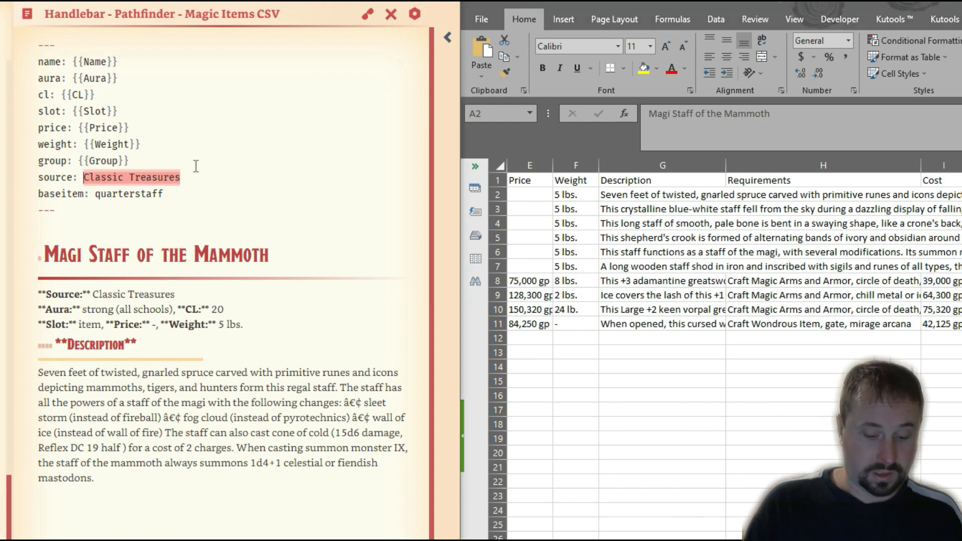
type("{{")
key("BackSpace")
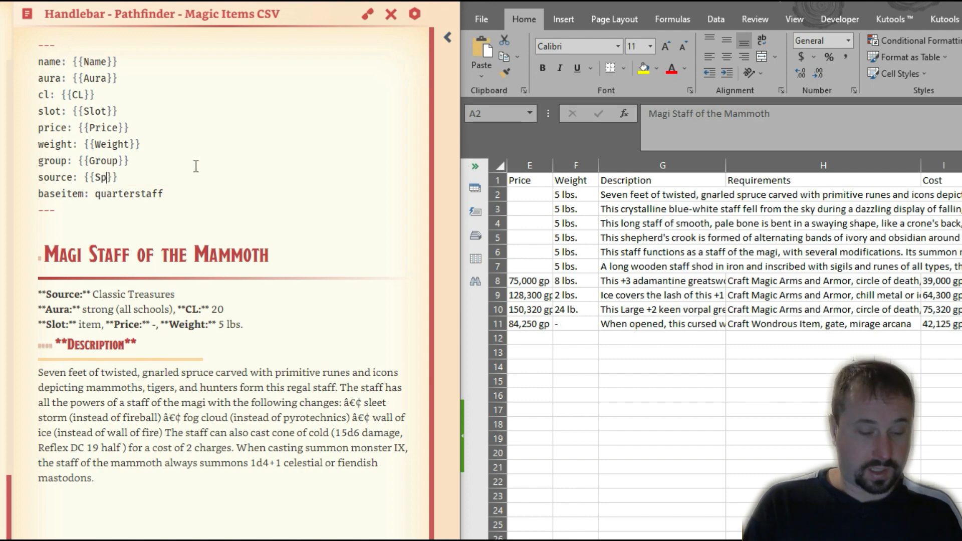
type("Source")
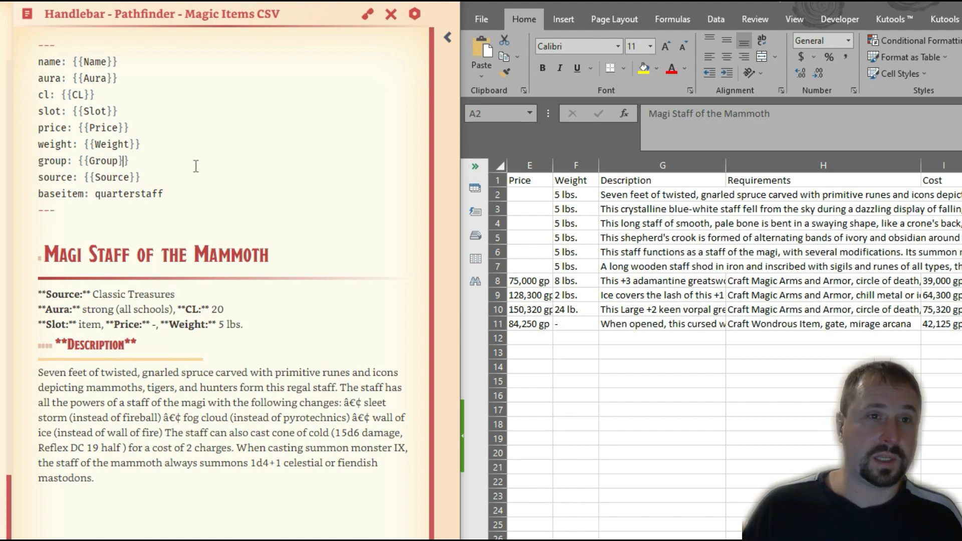
Step: Find the base item column header in the Excel sheet and replace the frontmatter's baseitem value with the placeholder {{BaseItem}}
key("Down")
key("Down")
key("ctrl+shift+Left")
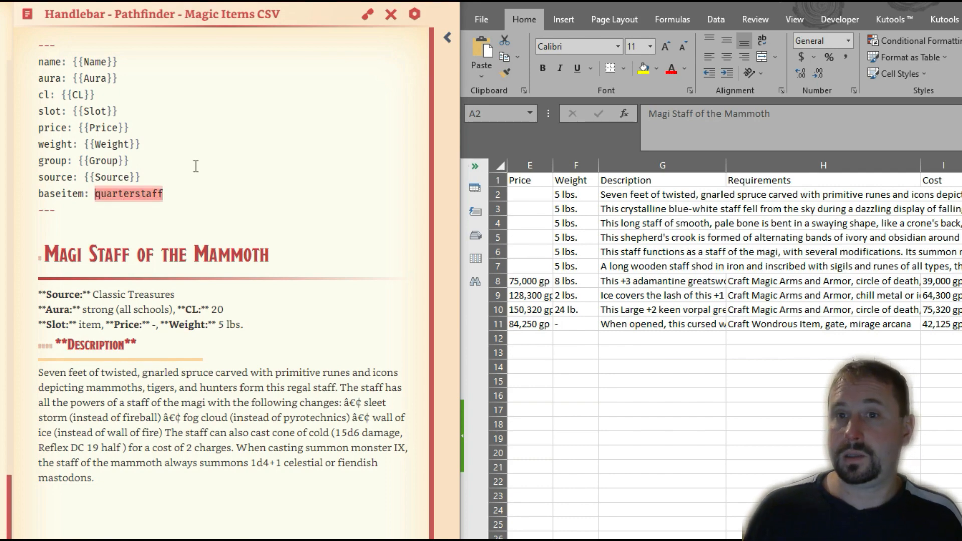
scroll(735, 349, "right", 6)
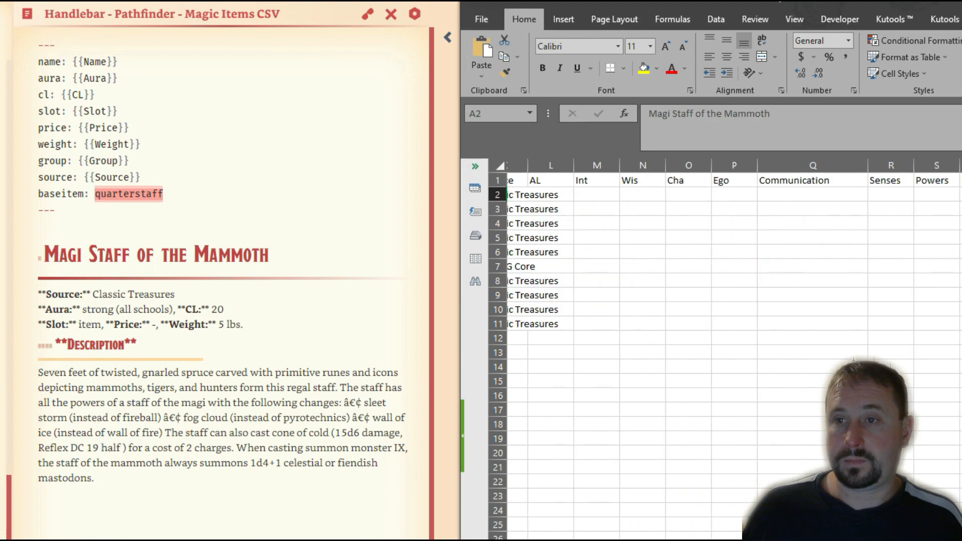
scroll(734, 349, "right", 8)
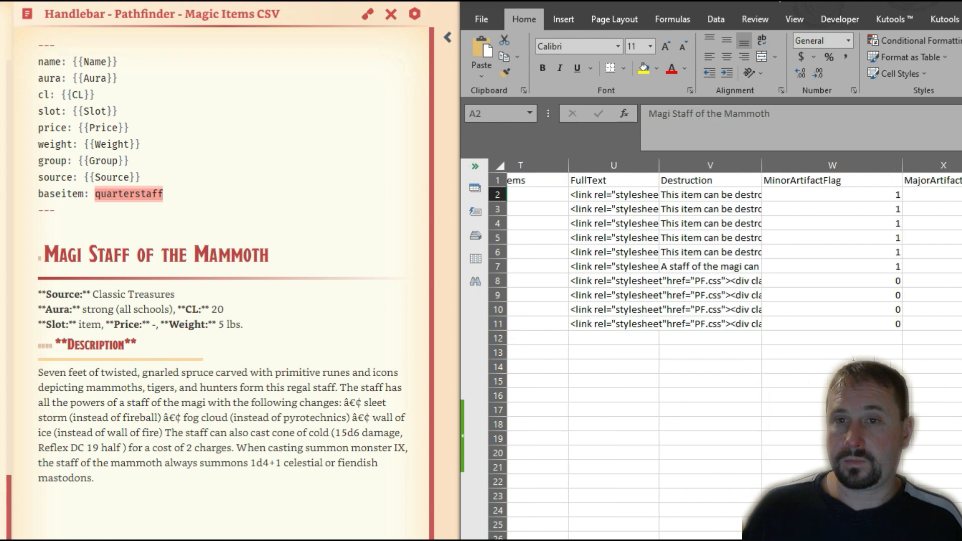
left_click(171, 195)
key("ctrl+shift+Left")
type("{{BaseIte")
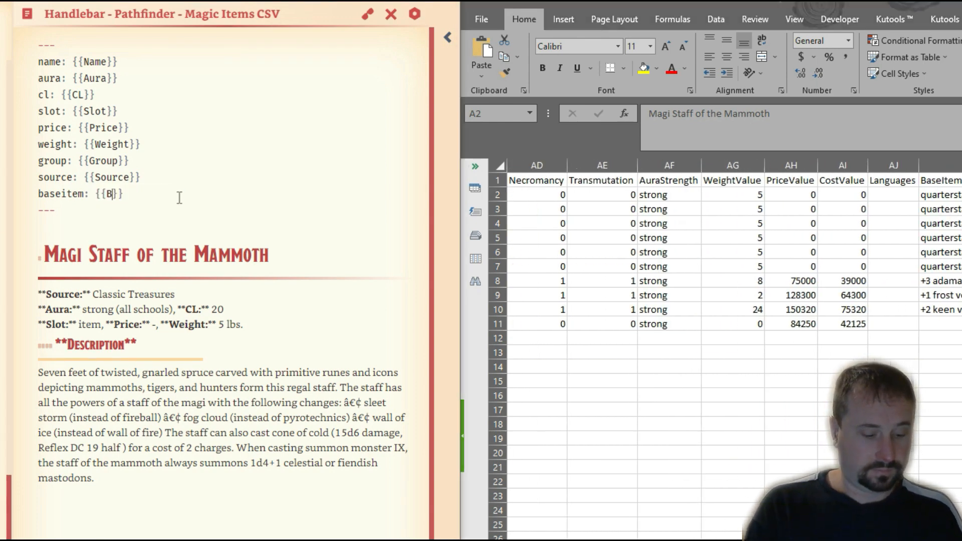
type("m")
key("Down")
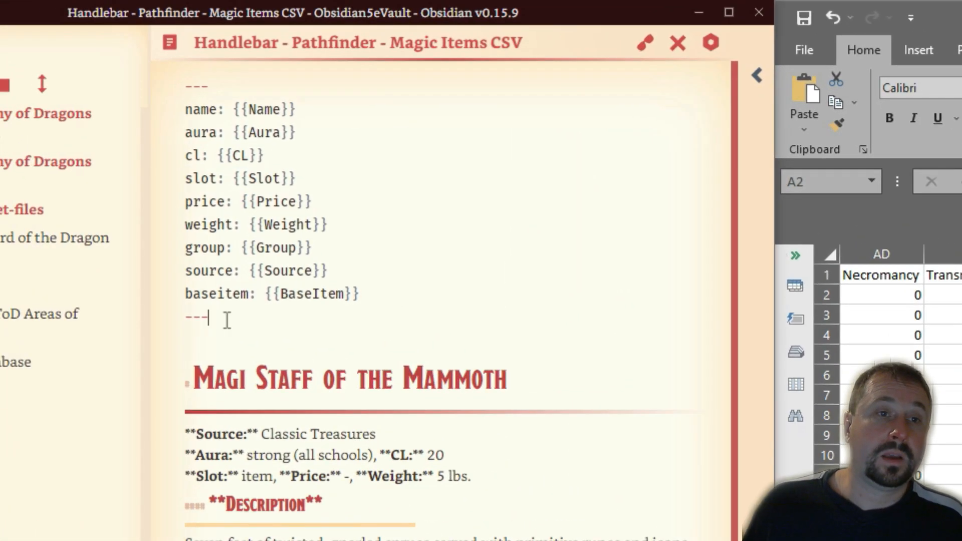
left_click_drag(227, 320, 172, 85)
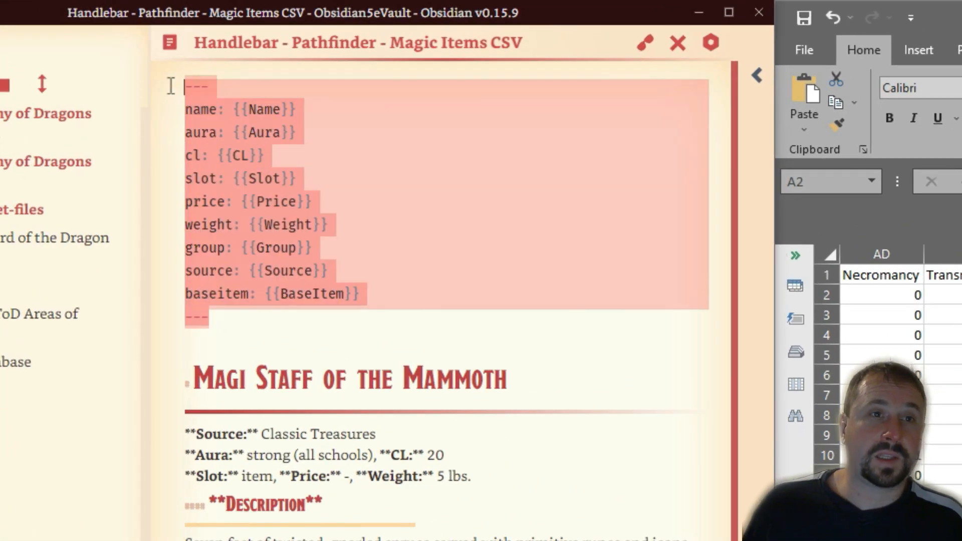
left_click(340, 153)
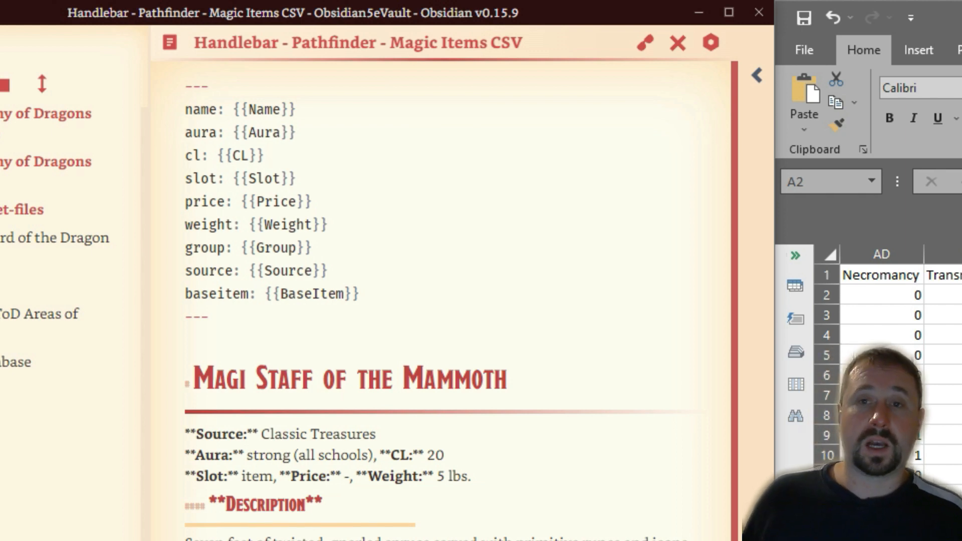
left_click_drag(959, 539, 822, 539)
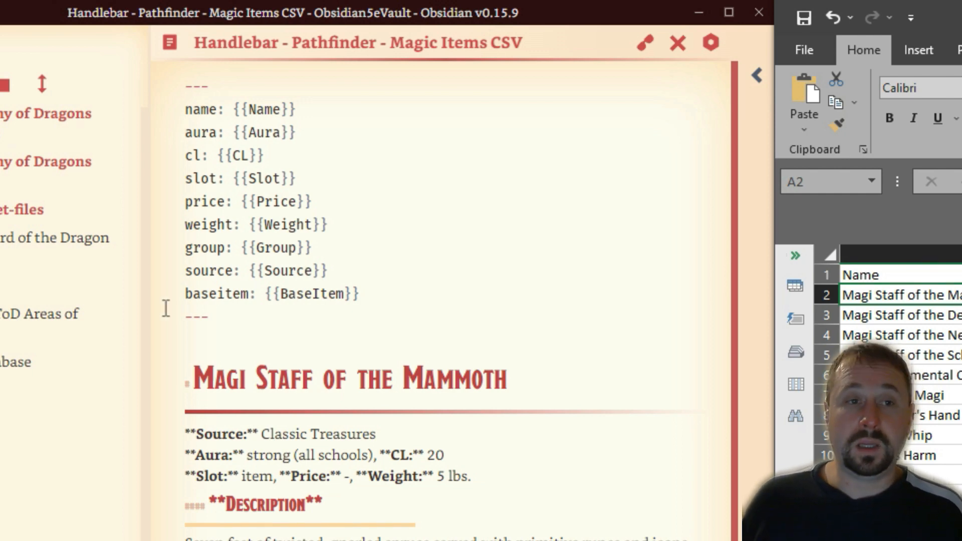
left_click_drag(223, 325, 131, 77)
left_click(444, 189)
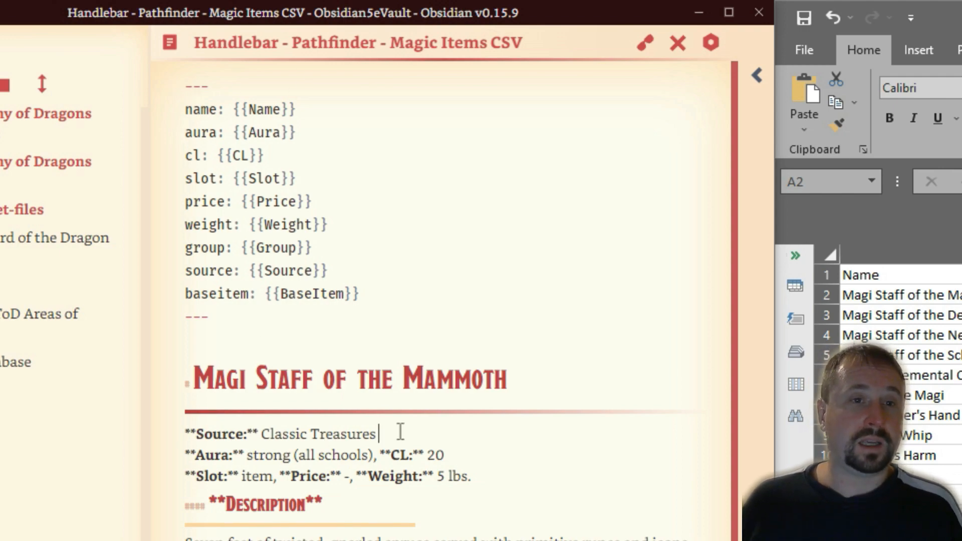
Step: Try replacing the Source value in the note body with a copy of the frontmatter's {{Source}} placeholder, and undo the replacement
left_click_drag(400, 434, 262, 434)
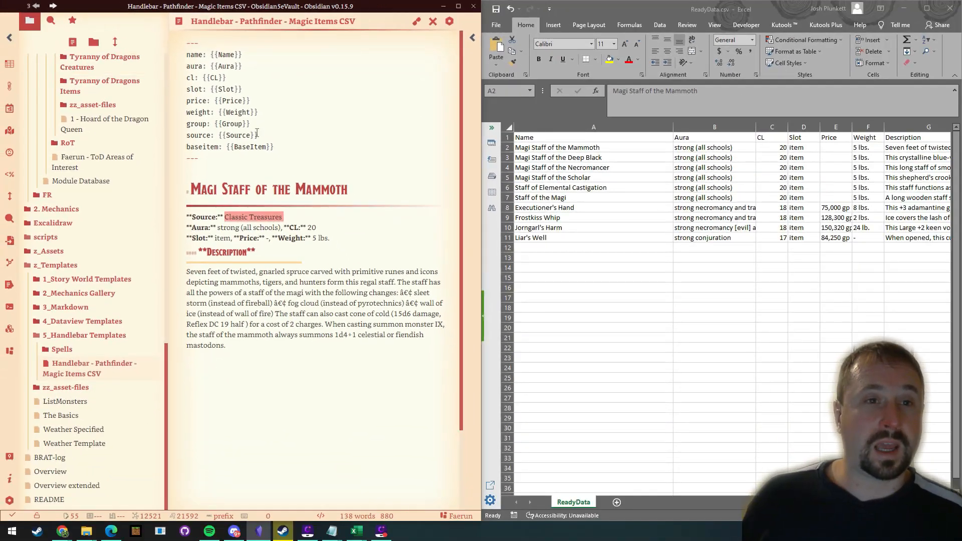
left_click_drag(257, 135, 220, 136)
key("ctrl+c")
left_click_drag(283, 217, 224, 217)
key("ctrl+v")
left_click(399, 129)
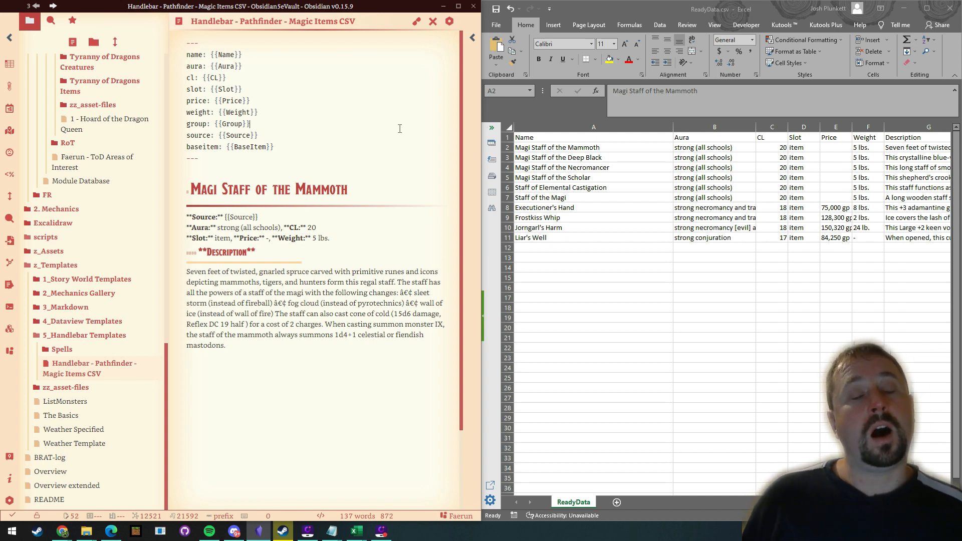
left_click(260, 216)
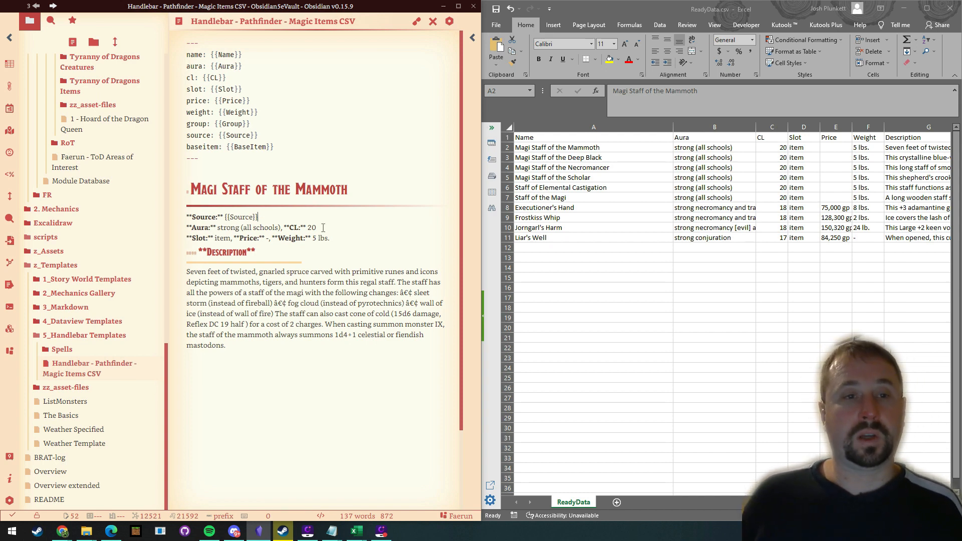
key("ctrl+z")
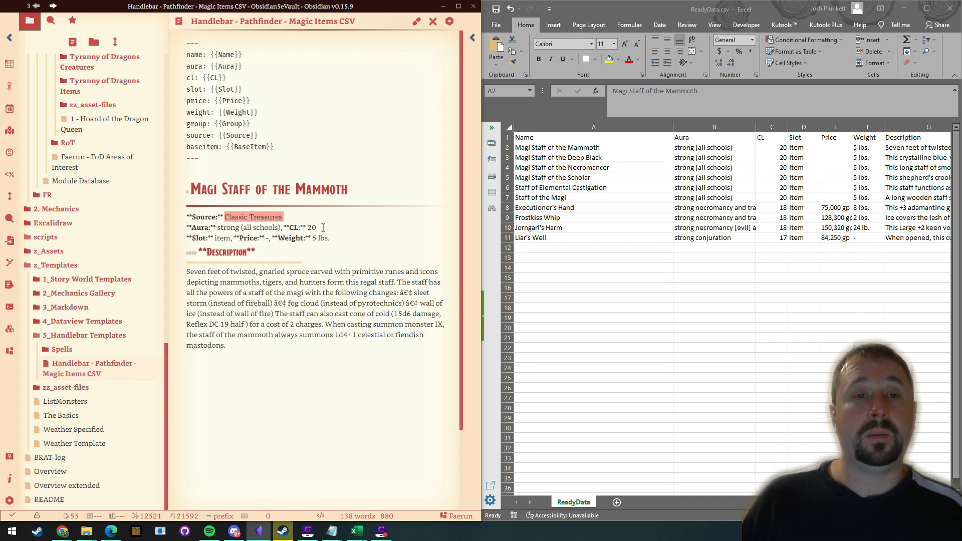
Step: Find Dataview among the installed community plugins in the settings and open its plugin page
left_click(10, 500)
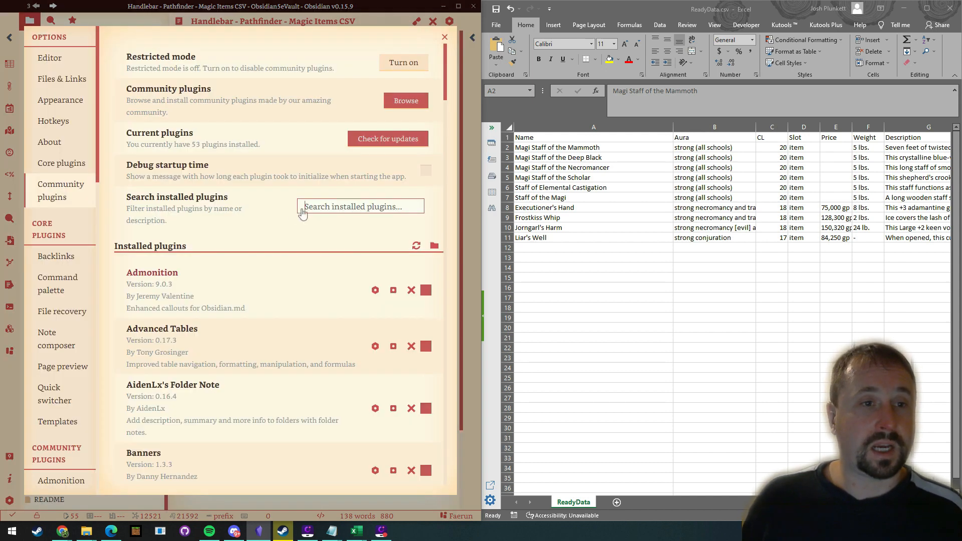
scroll(58, 195, "down", 2)
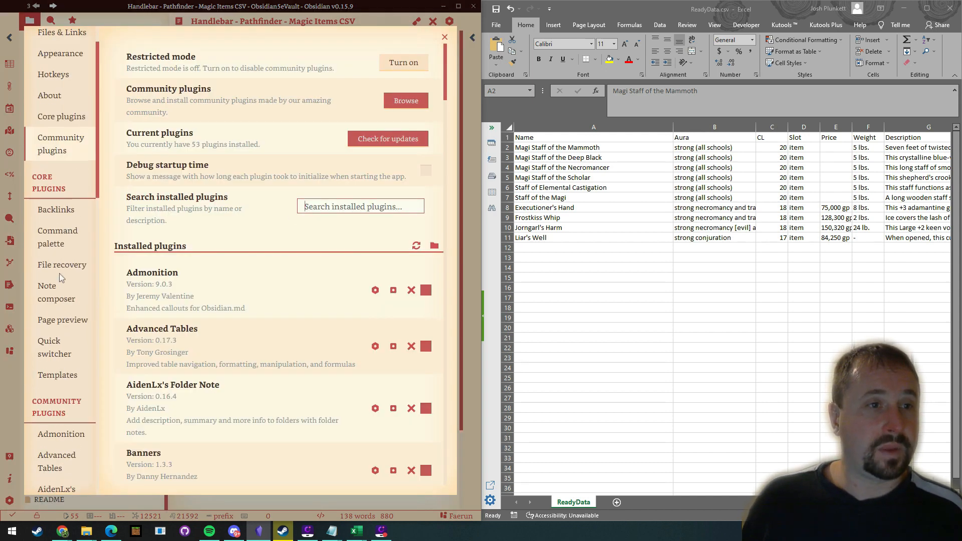
scroll(59, 195, "up", 2)
scroll(285, 216, "down", 10)
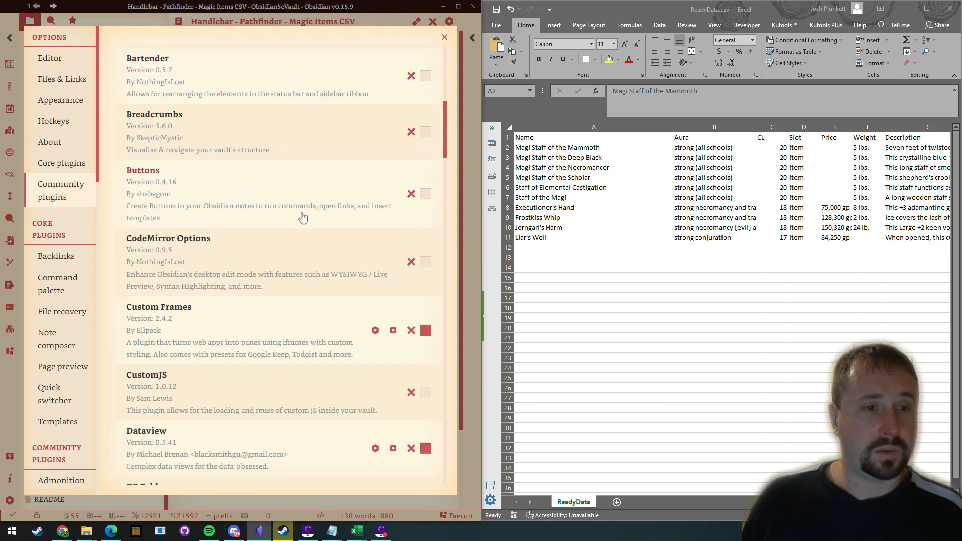
left_click(195, 297)
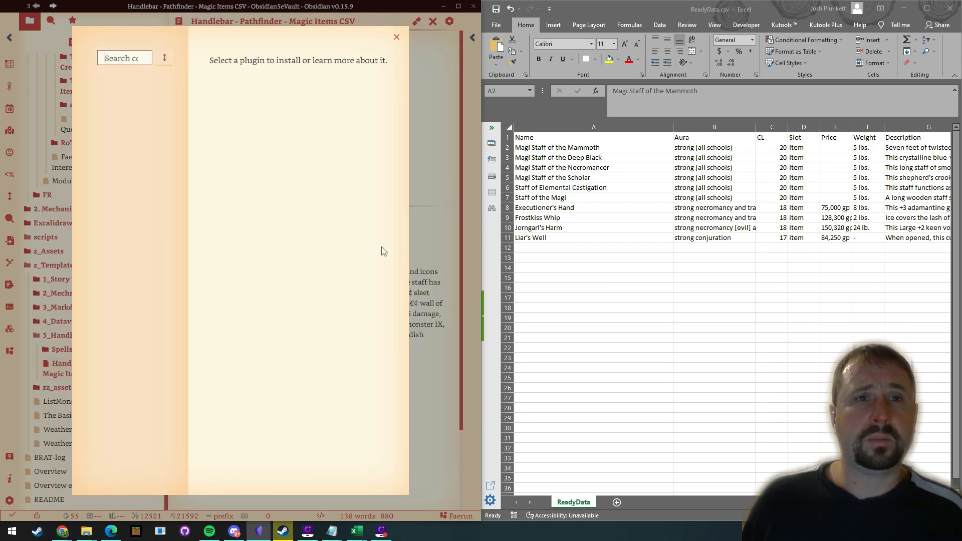
Step: Examine Dataview's four query modes in its documentation, especially the inline expression `= this.file.name`, and close the plugin page
scroll(236, 220, "down", 5)
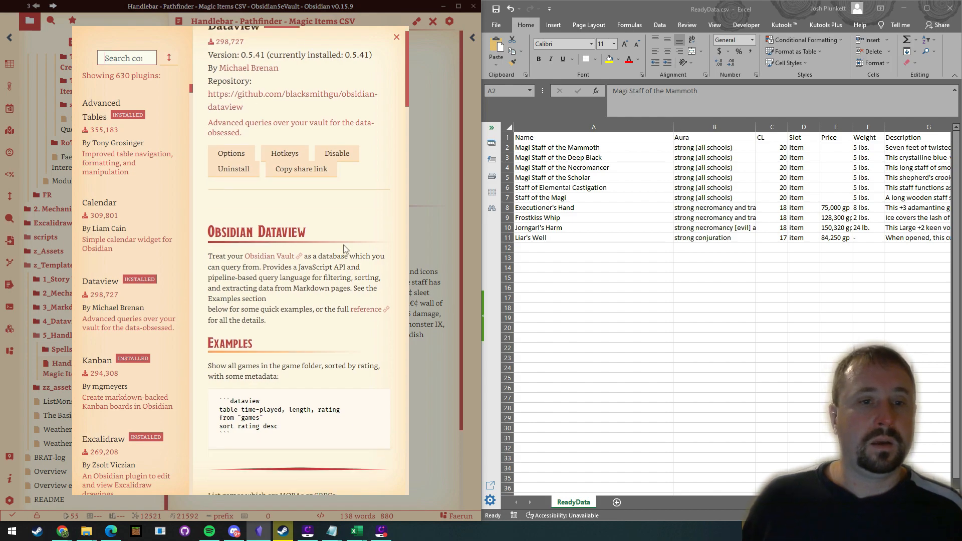
scroll(308, 231, "down", 8)
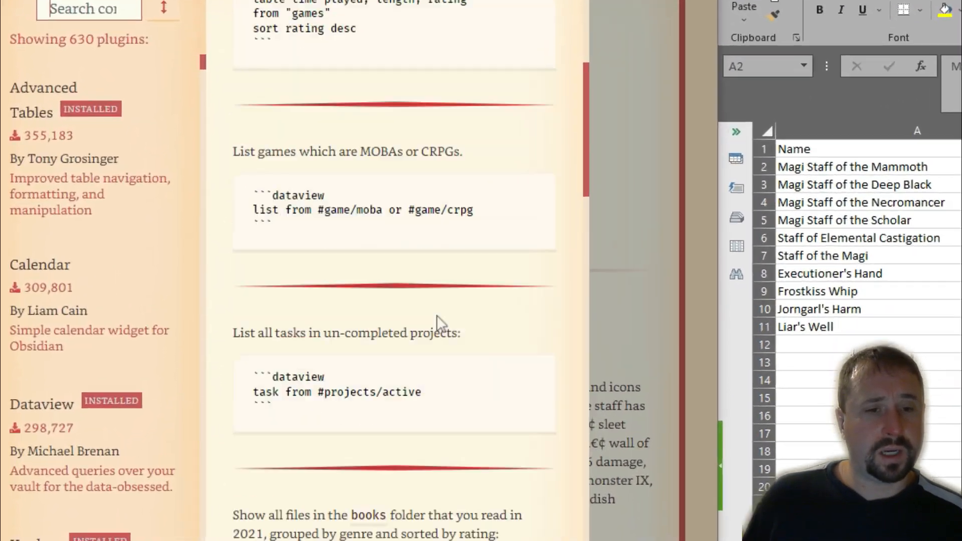
scroll(458, 328, "down", 10)
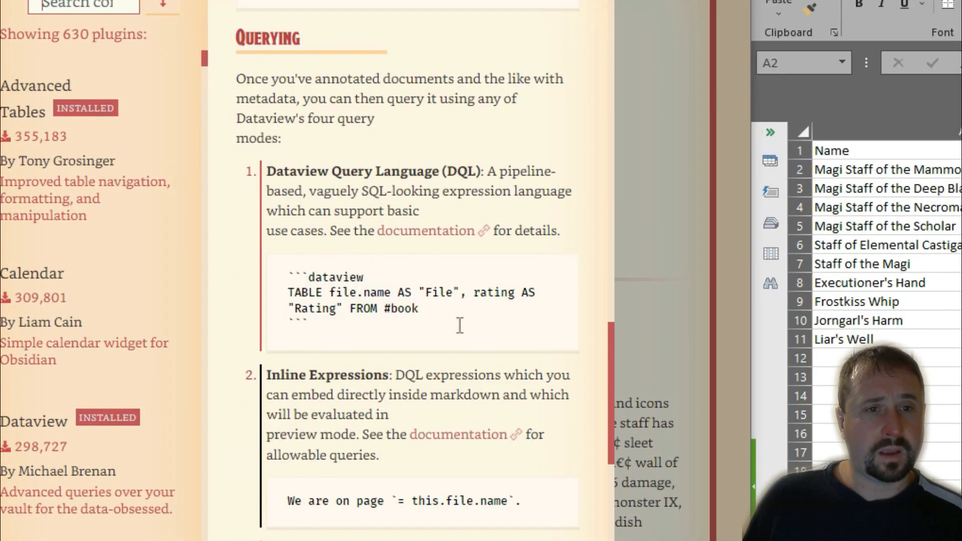
scroll(455, 323, "down", 8)
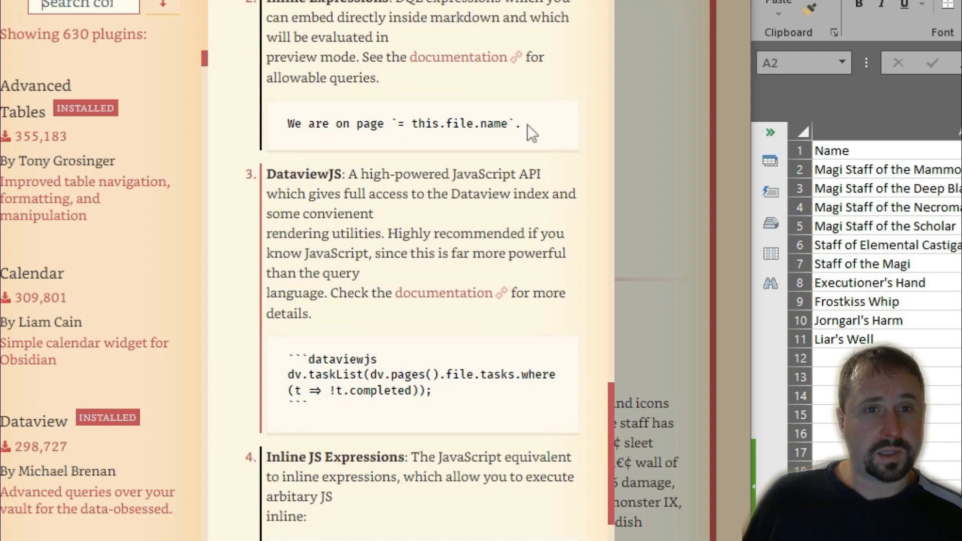
left_click_drag(515, 123, 392, 123)
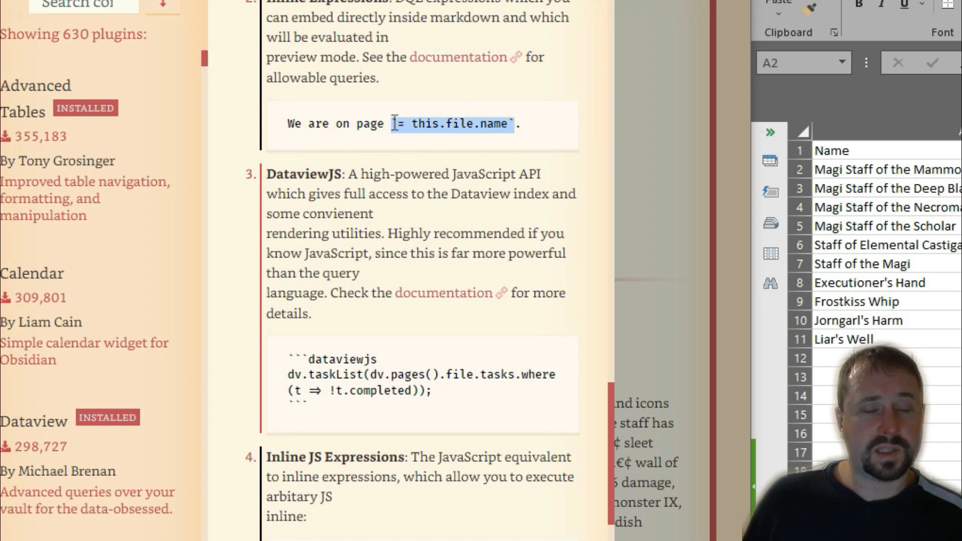
scroll(532, 301, "down", 5)
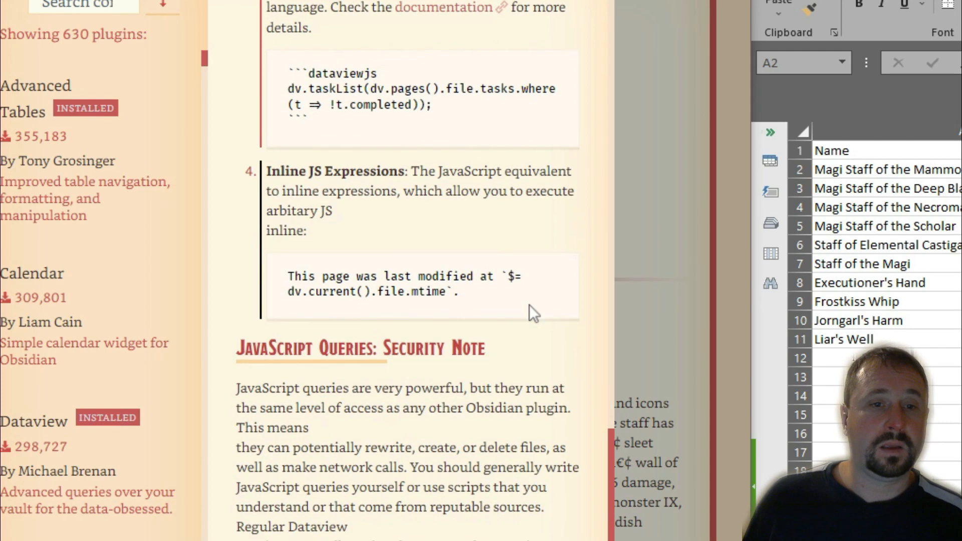
scroll(530, 303, "up", 9)
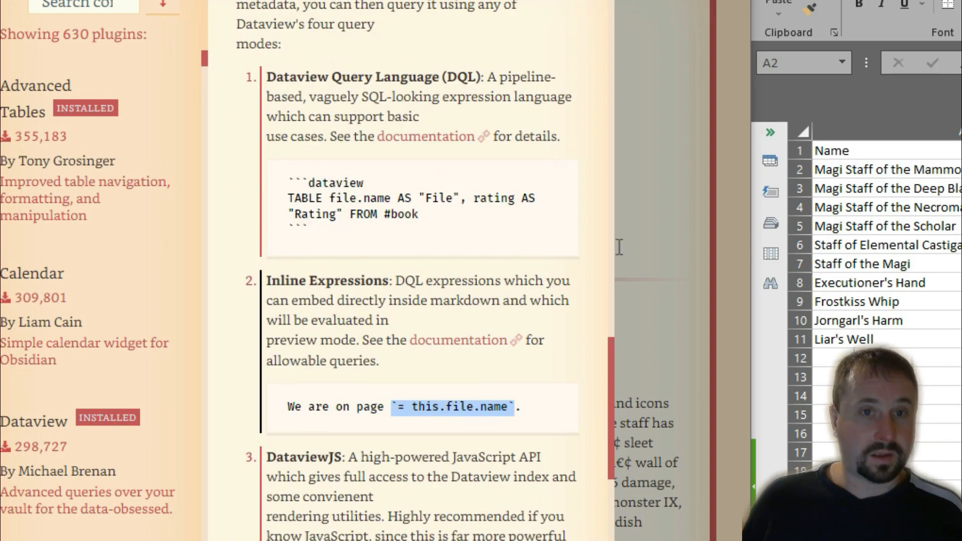
left_click(641, 168)
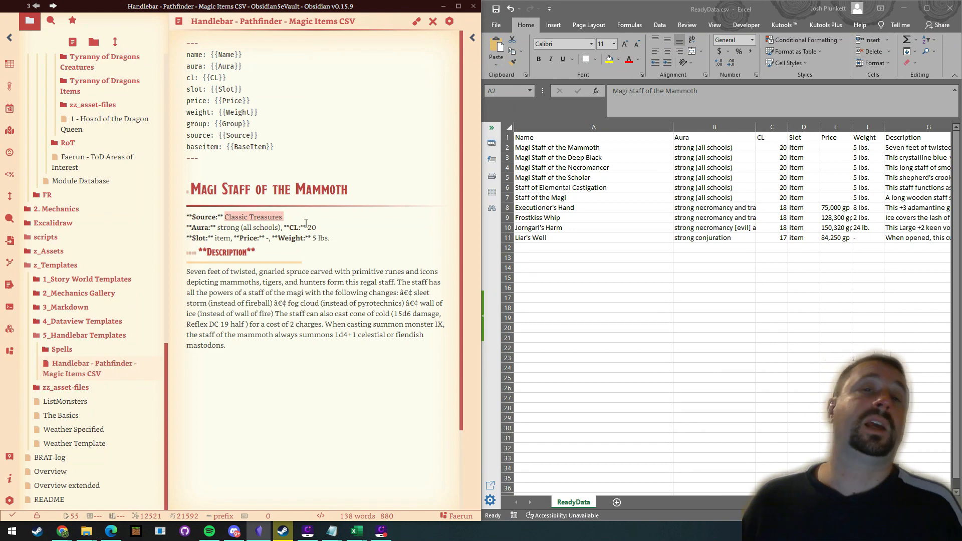
Step: Replace the Slot value in the note body with a copy of the frontmatter's {{Slot}} placeholder
left_click(303, 219)
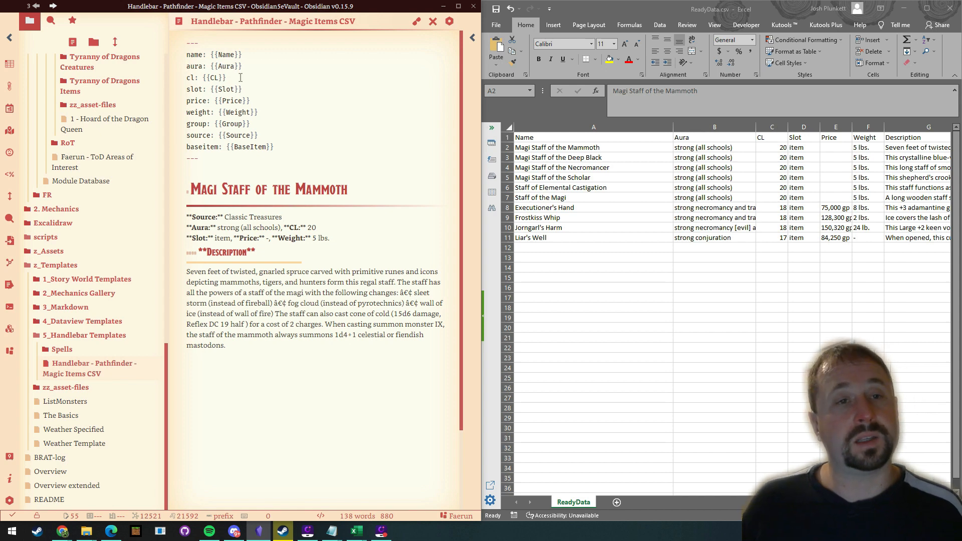
left_click_drag(244, 90, 209, 89)
key("ctrl+c")
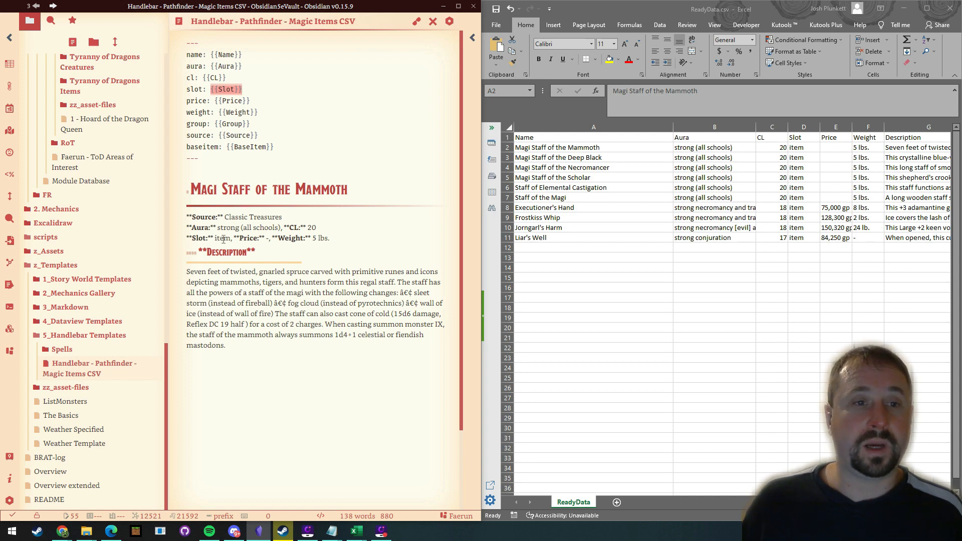
left_click_drag(232, 240, 215, 238)
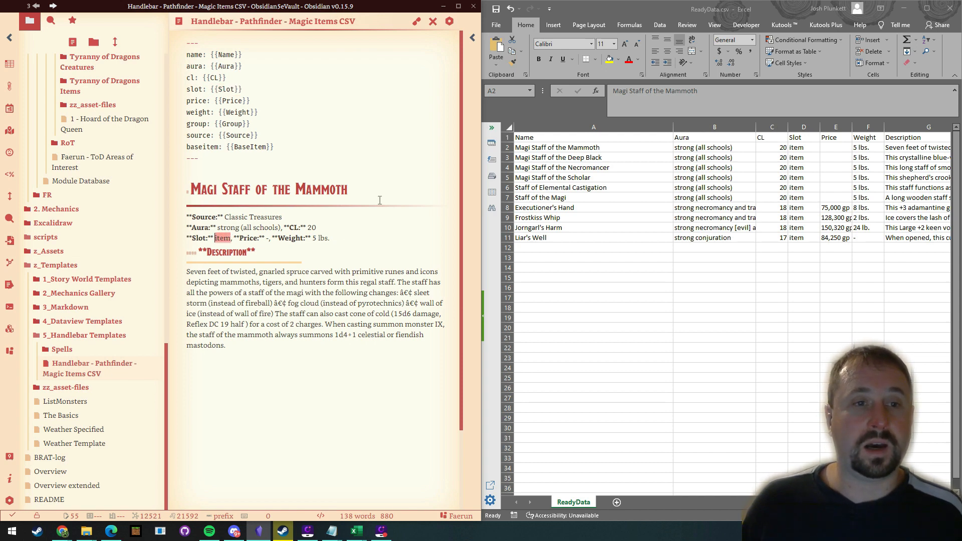
key("ctrl+v")
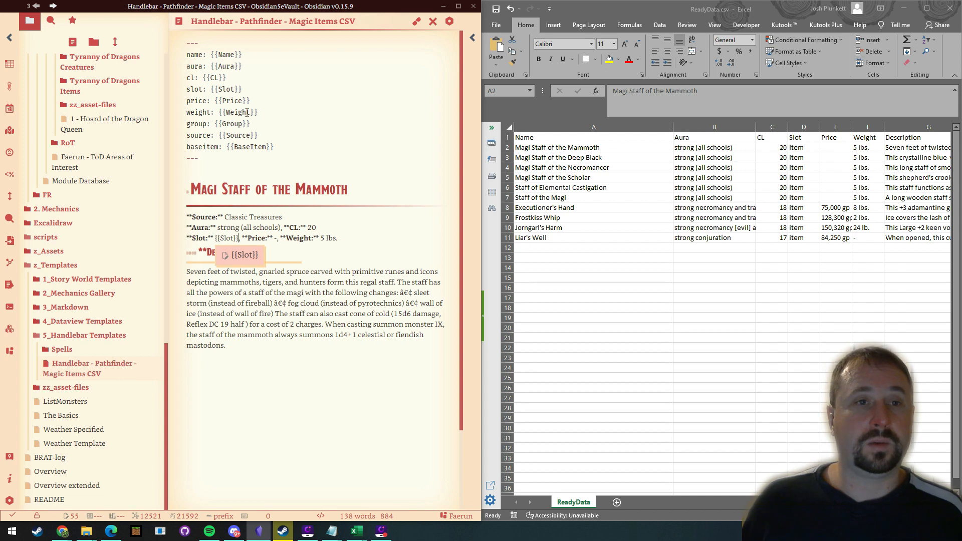
Step: Replace the Price value in the note body with a copy of the frontmatter's {{Price}} placeholder
left_click_drag(252, 102, 217, 98)
key("ctrl+c")
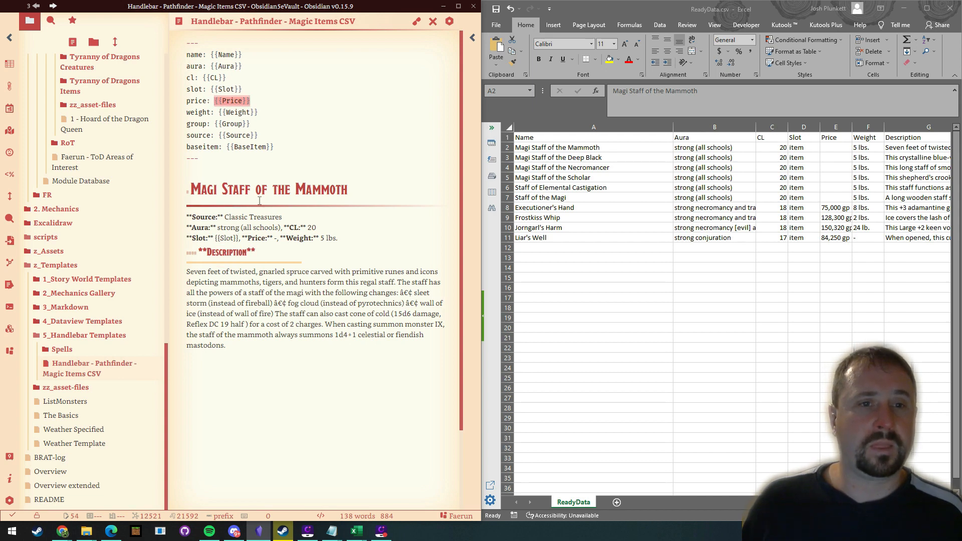
left_click_drag(275, 239, 279, 240)
key("ctrl+v")
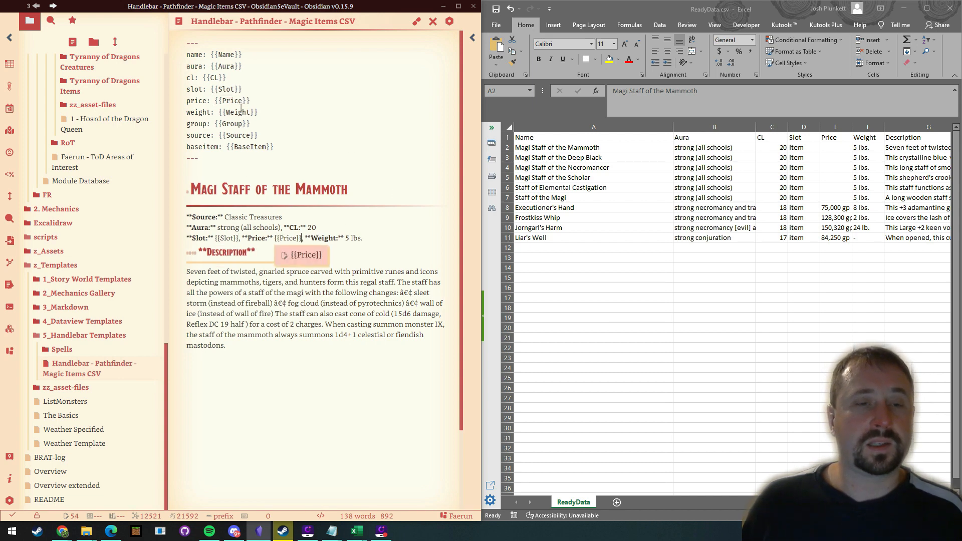
Step: Replace the Weight value in the note body with a copy of the frontmatter's {{Weight}} placeholder
left_click_drag(262, 111, 219, 112)
key("ctrl+c")
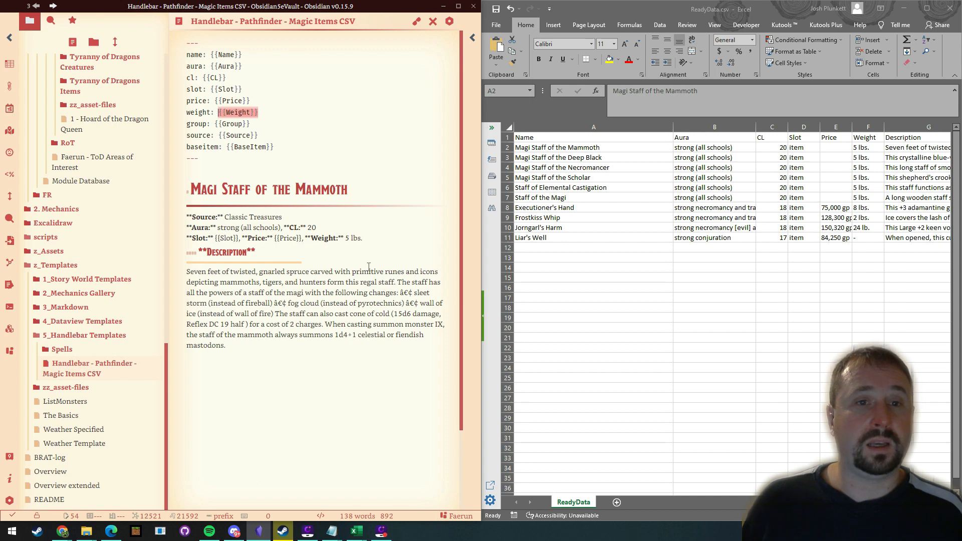
left_click_drag(365, 238, 346, 238)
key("ctrl+v")
left_click(398, 139)
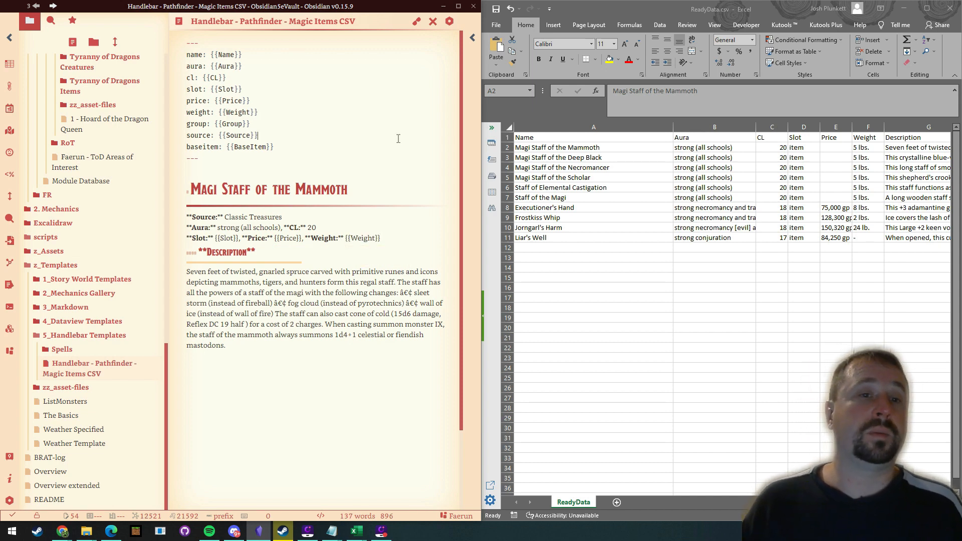
Step: Find the Inline Expressions example on Dataview's community plugin page and copy the expression `= this.file.name` with its backticks
left_click(10, 502)
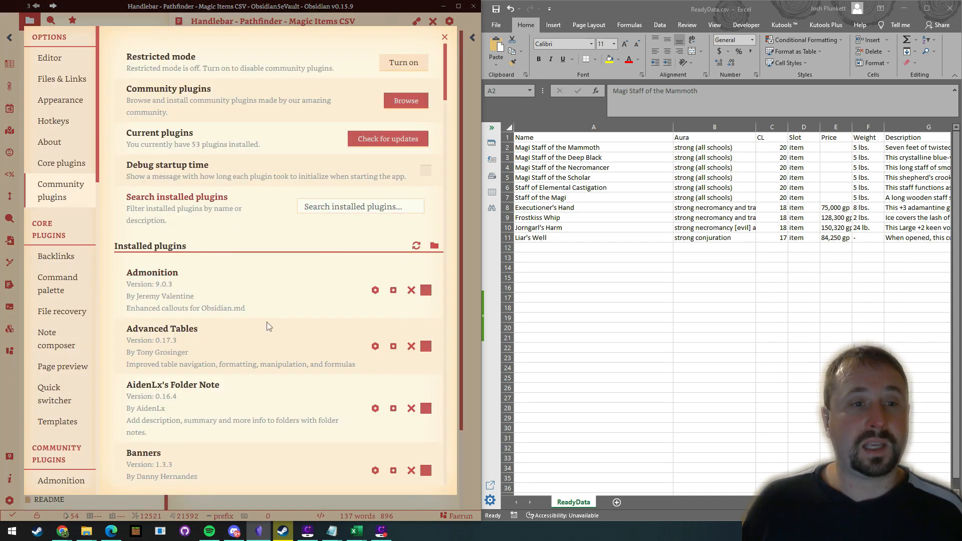
scroll(268, 326, "down", 7)
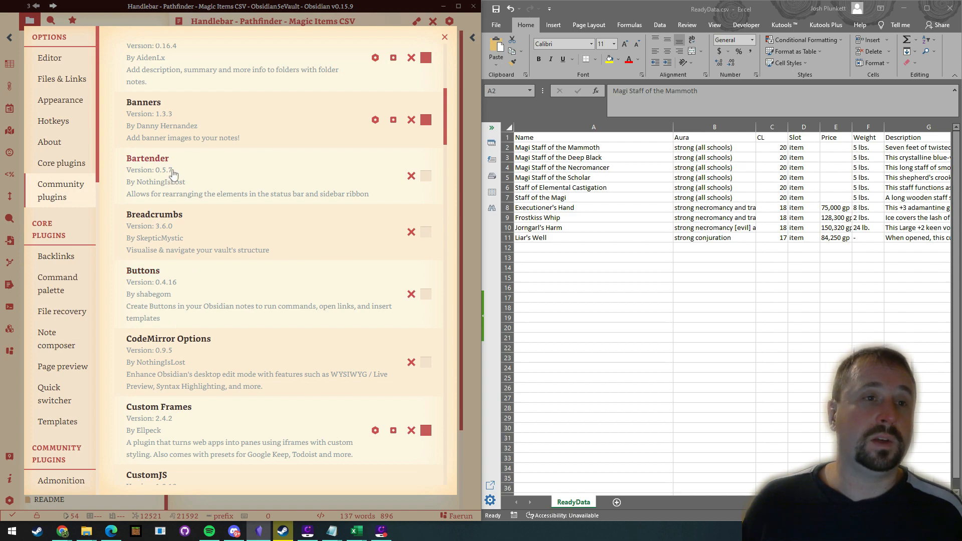
scroll(246, 233, "down", 5)
left_click(207, 294)
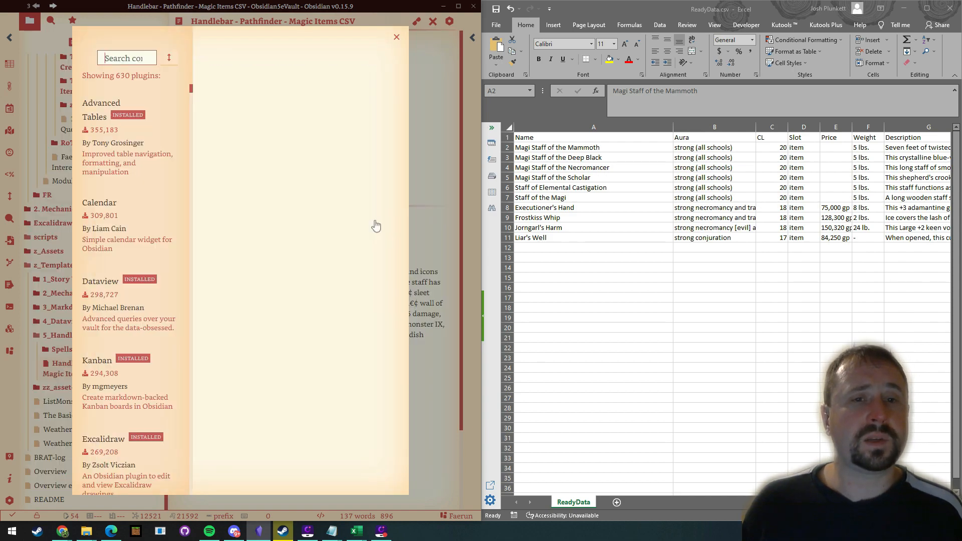
scroll(346, 262, "down", 10)
scroll(346, 261, "down", 10)
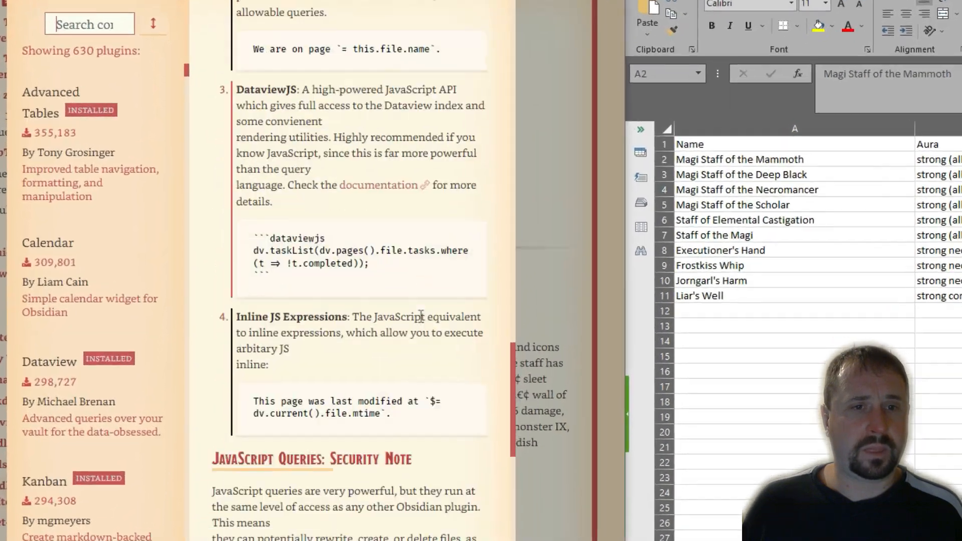
scroll(421, 316, "up", 3)
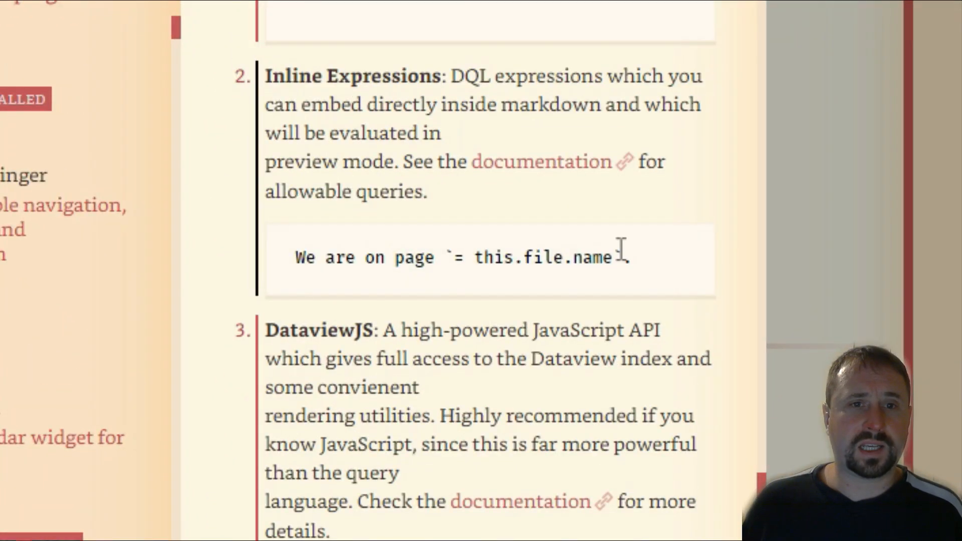
left_click_drag(622, 256, 446, 259)
key("ctrl+c")
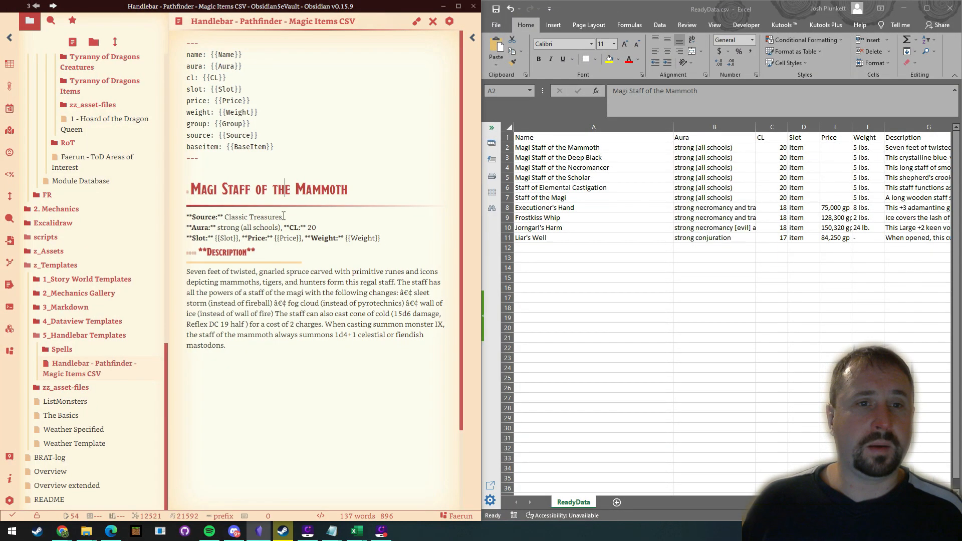
Step: Replace Classic Treasures after Source in the note body with the copied inline expression, without the space, as `=this.file.name`
left_click_drag(283, 216, 225, 218)
key("ctrl+v")
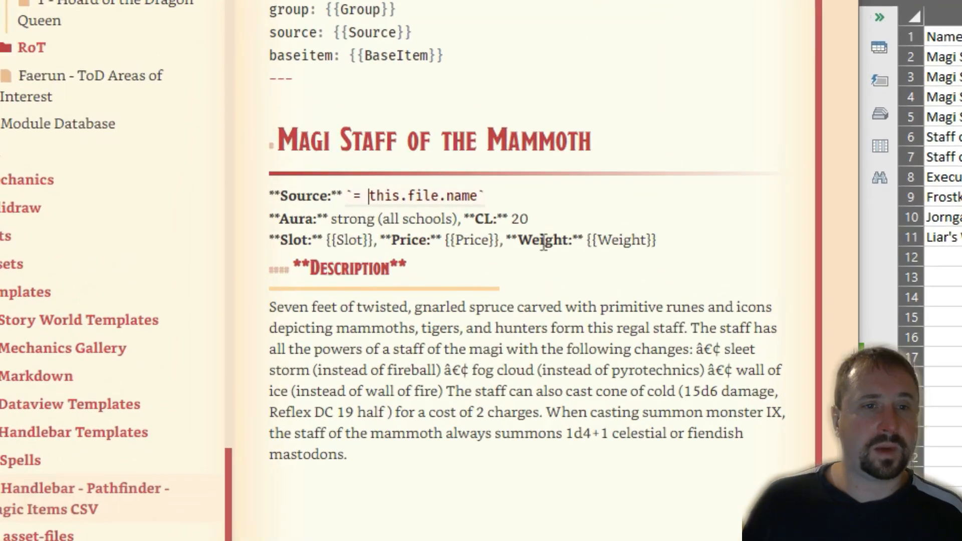
key("BackSpace")
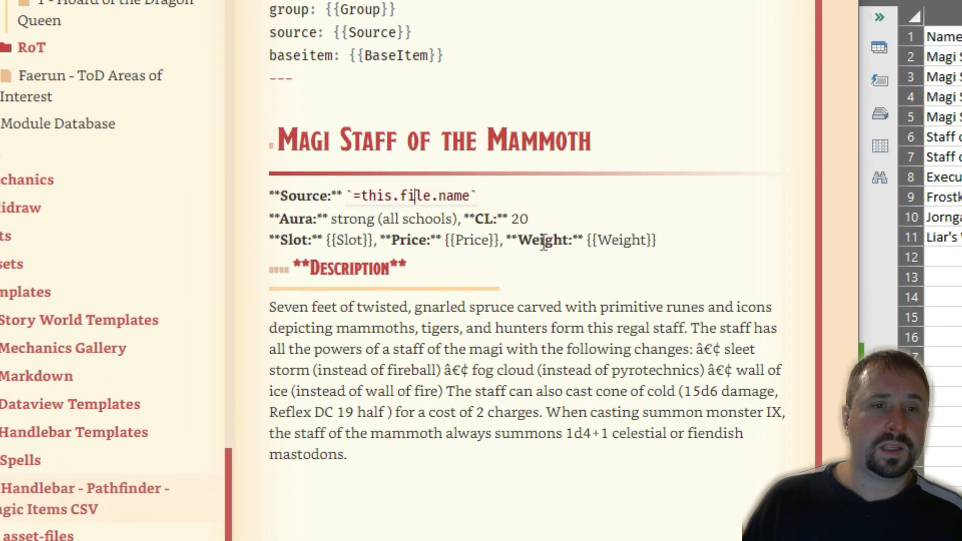
key("shift+Right")
key("shift+Right")
key("shift+Right")
key("shift+Right")
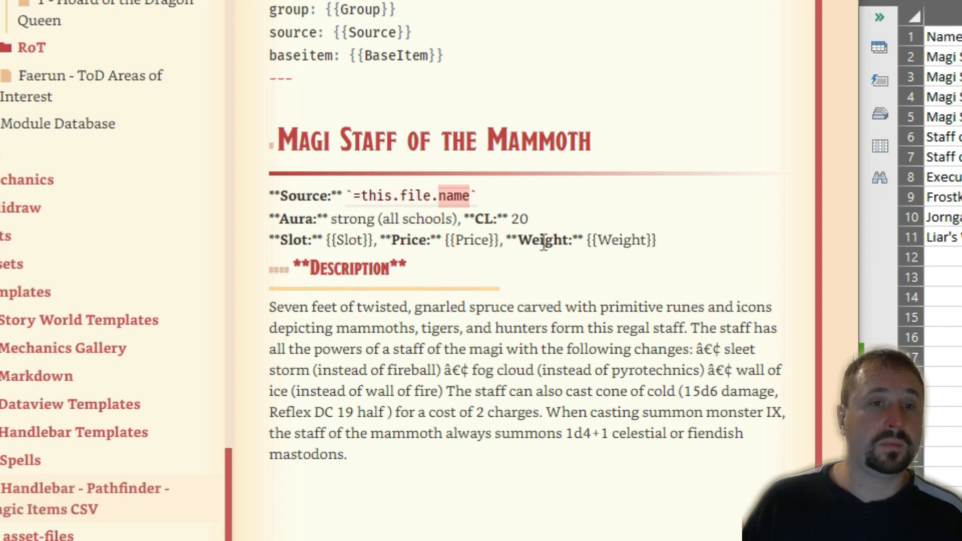
key("Left")
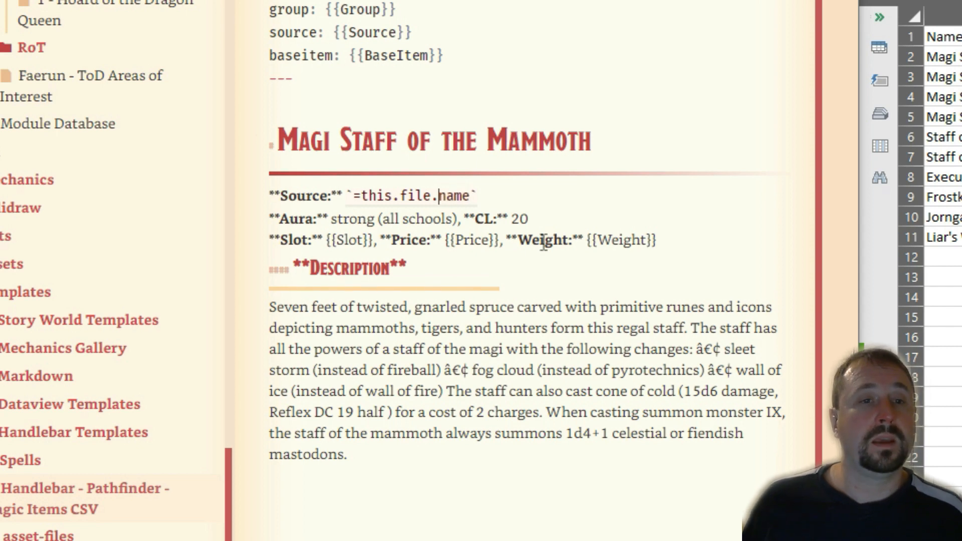
left_click(485, 203)
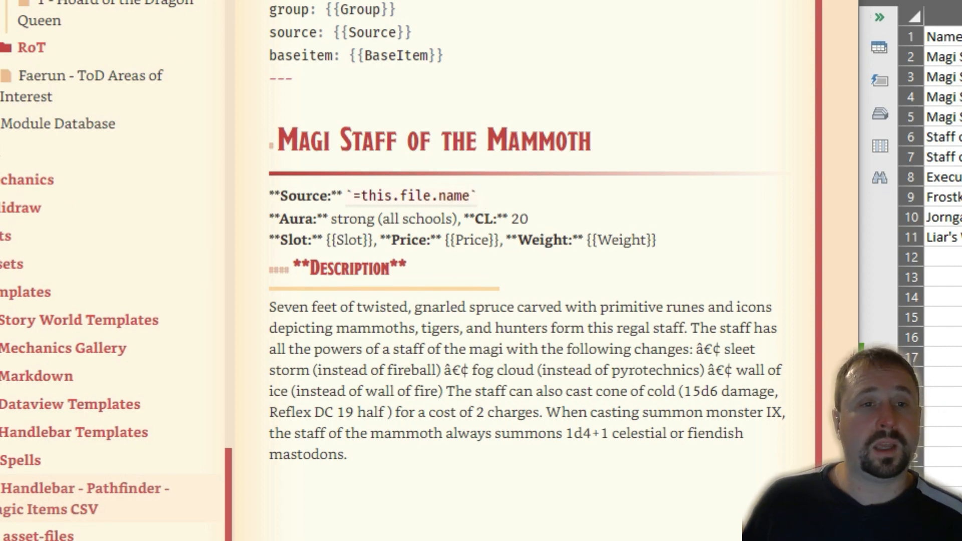
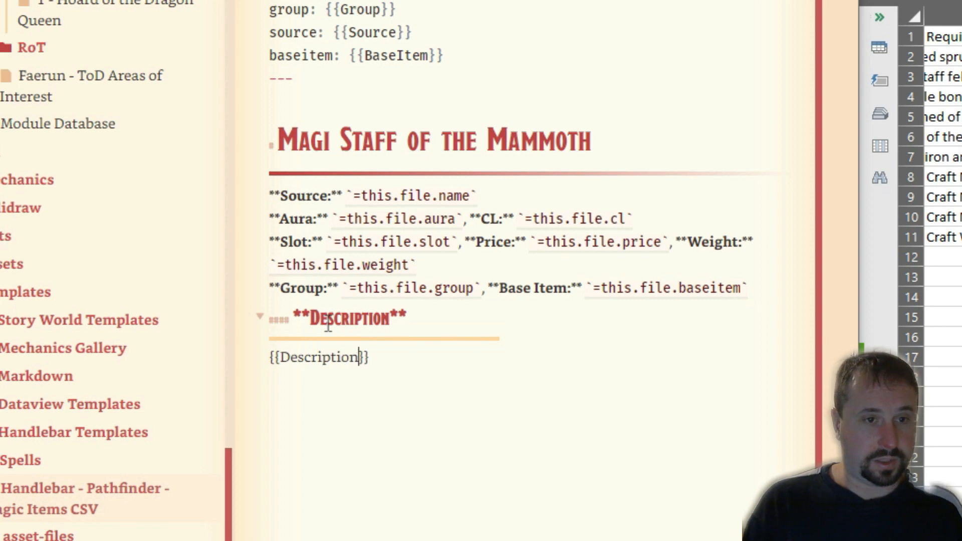
Step: Switch to the ReadyData sheet in Excel and go along the header row to the Description header in cell G1
key("alt+Tab")
key("Home")
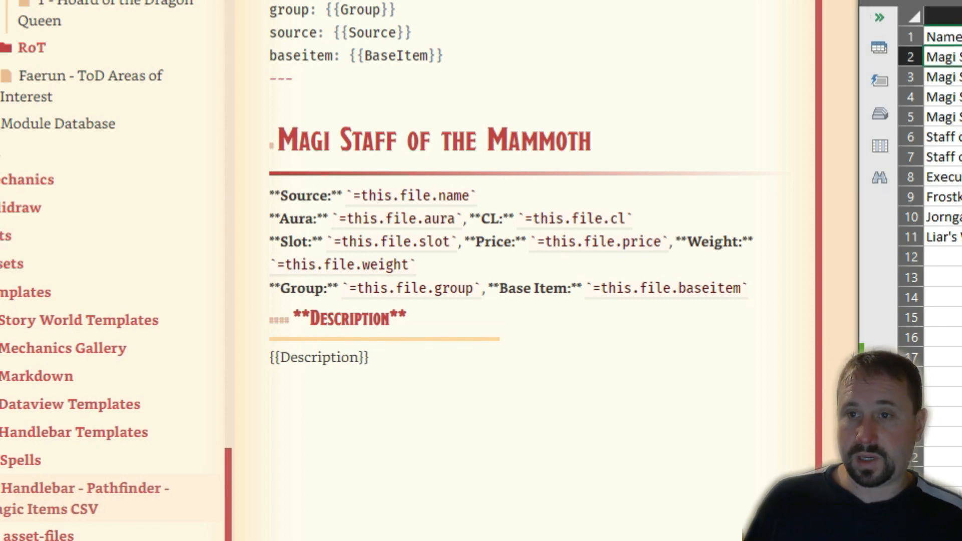
key("Up")
key("Right")
key("Right")
key("Right")
key("Right")
key("Right")
key("Right")
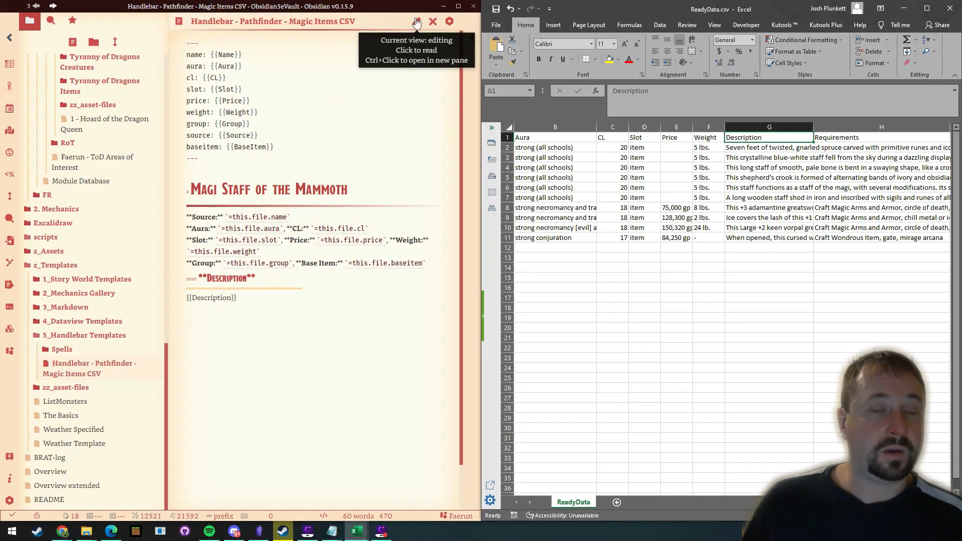
Step: Check the Obsidian note in reading view and replace its heading Magi Staff of the Mammoth with the placeholder {{Name}}
left_click(417, 22)
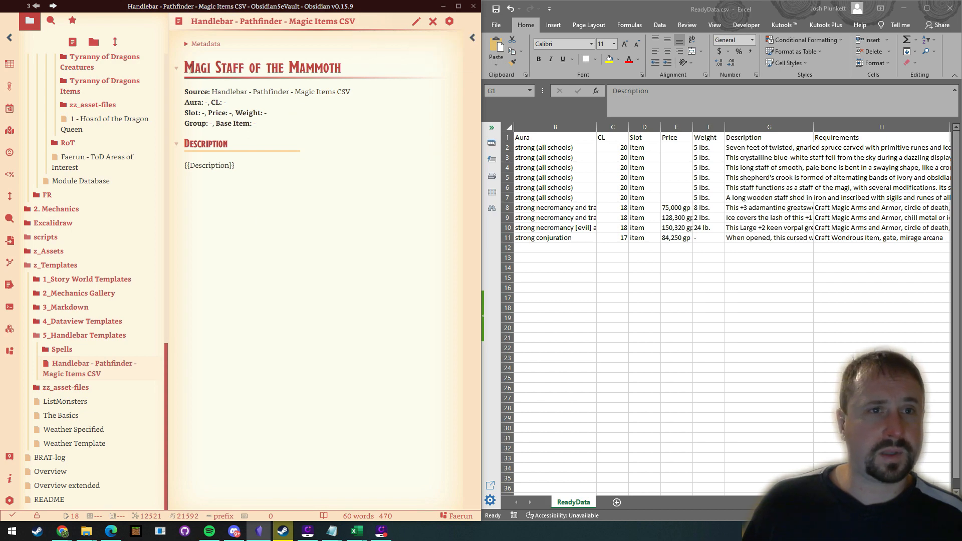
left_click(416, 23)
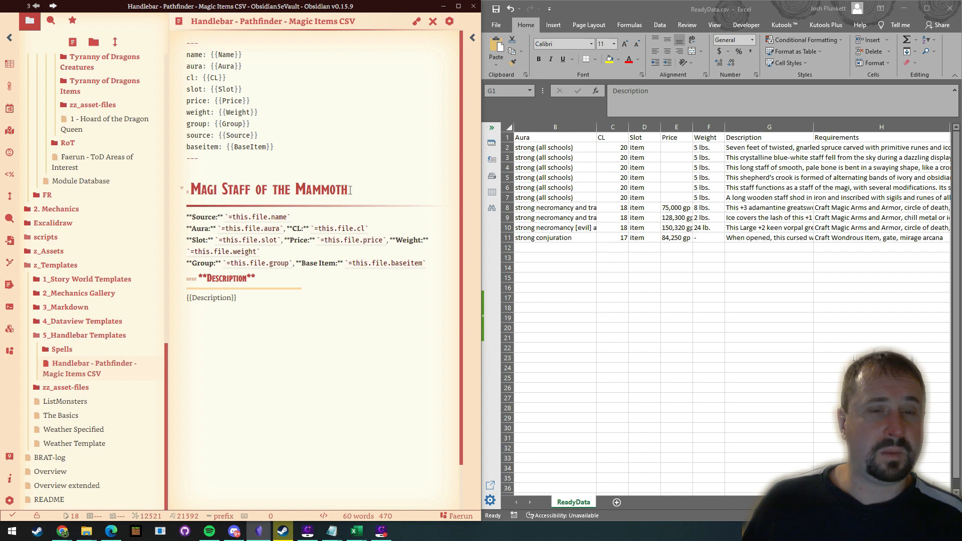
left_click_drag(350, 191, 198, 178)
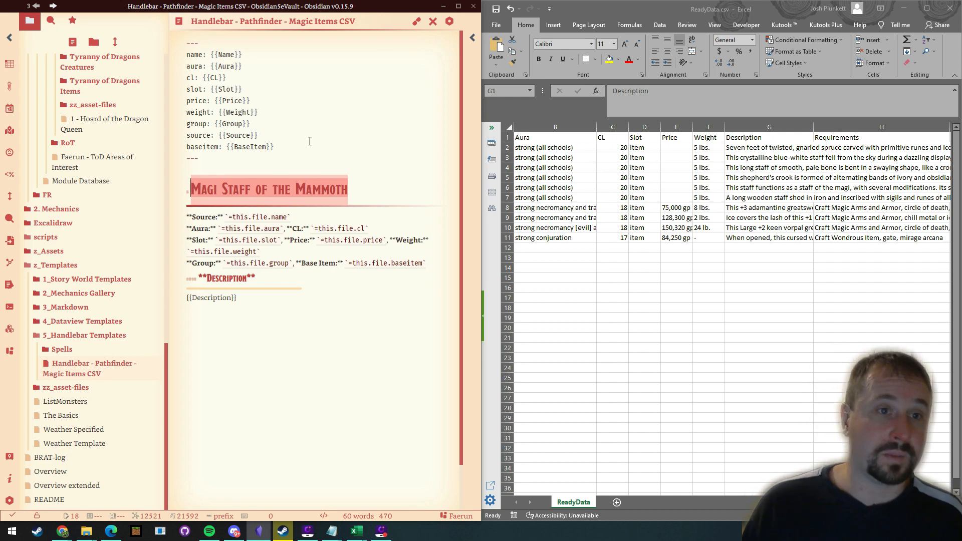
double_click(230, 54)
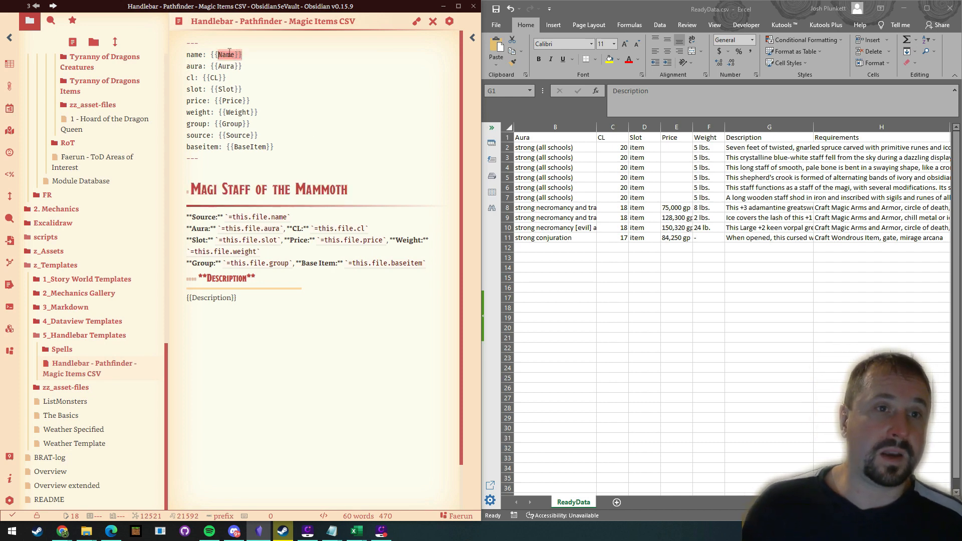
left_click_drag(356, 197, 190, 190)
type("{{Name}}")
left_click(370, 124)
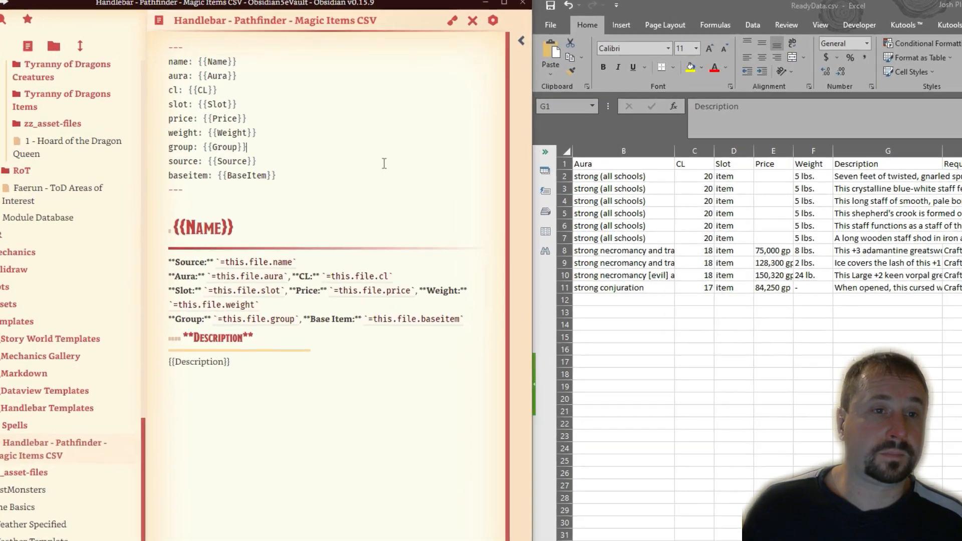
Step: Preview the template with the {{Name}} heading in reading view and return to editing view
left_click(313, 334)
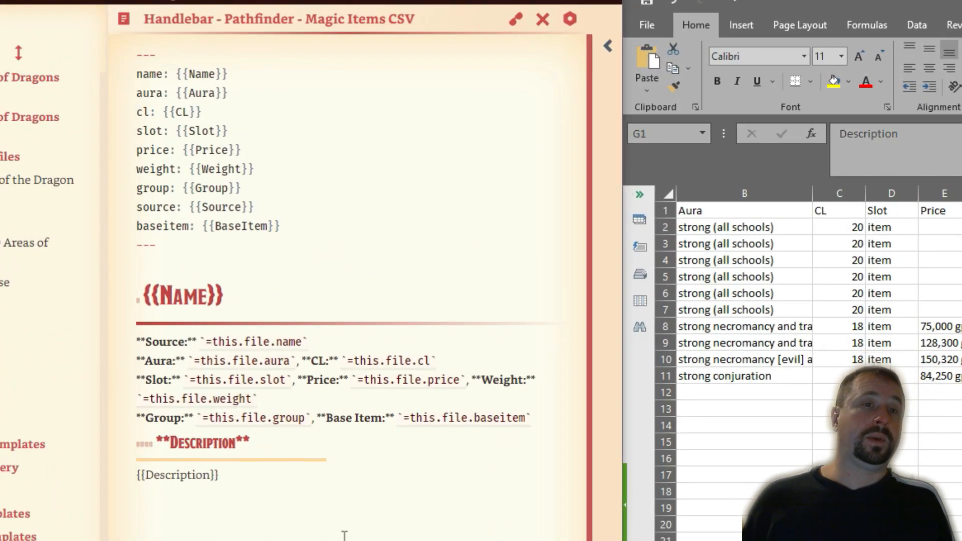
left_click(516, 19)
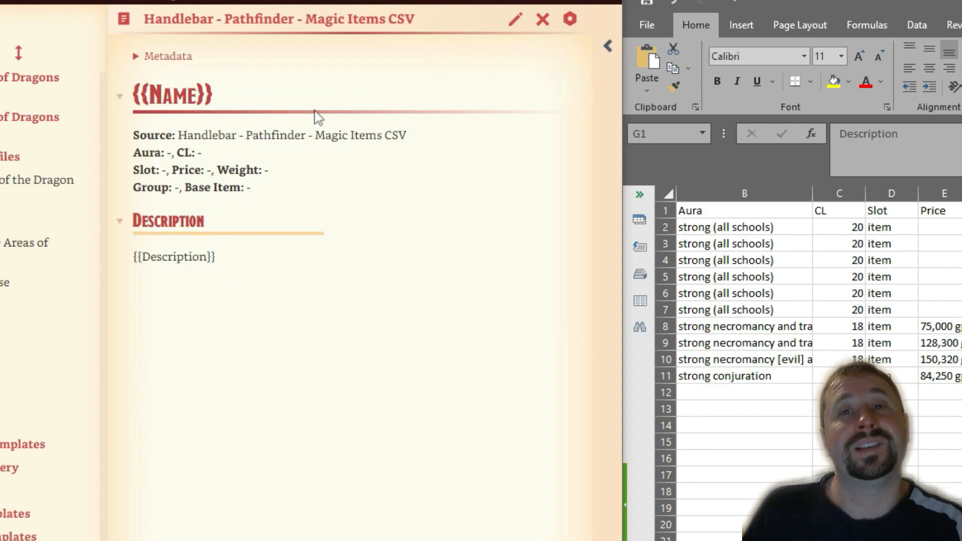
left_click(512, 22)
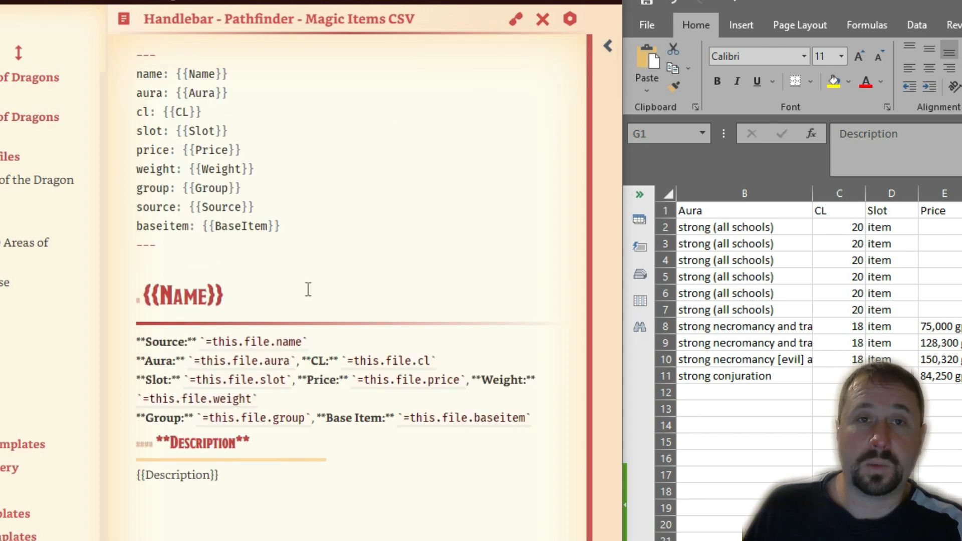
Step: Review the whole template, comparing the frontmatter placeholder block with the body from the {{Name}} heading through {{Description}}
left_click_drag(262, 500, 133, 37)
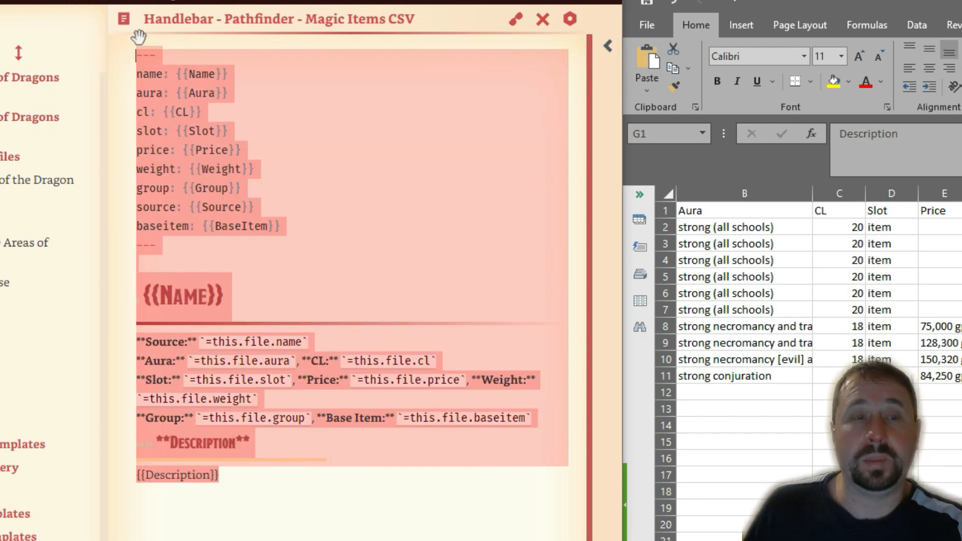
left_click(421, 272)
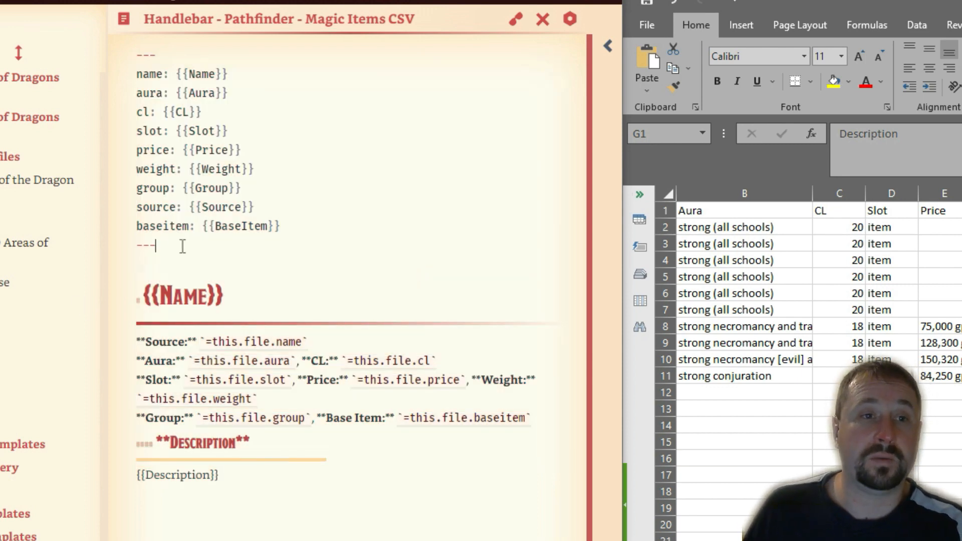
left_click_drag(184, 246, 103, 50)
left_click(209, 306)
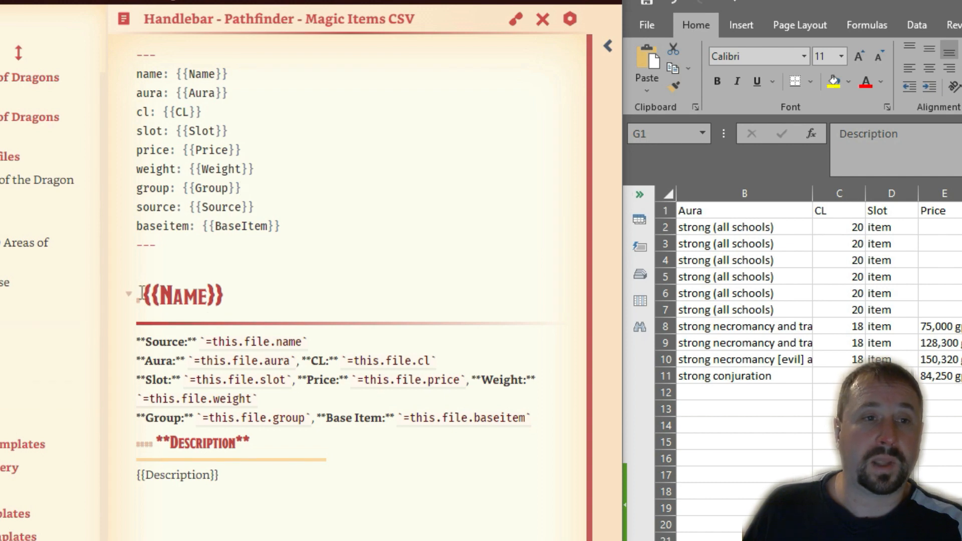
left_click_drag(143, 293, 253, 494)
left_click(251, 528)
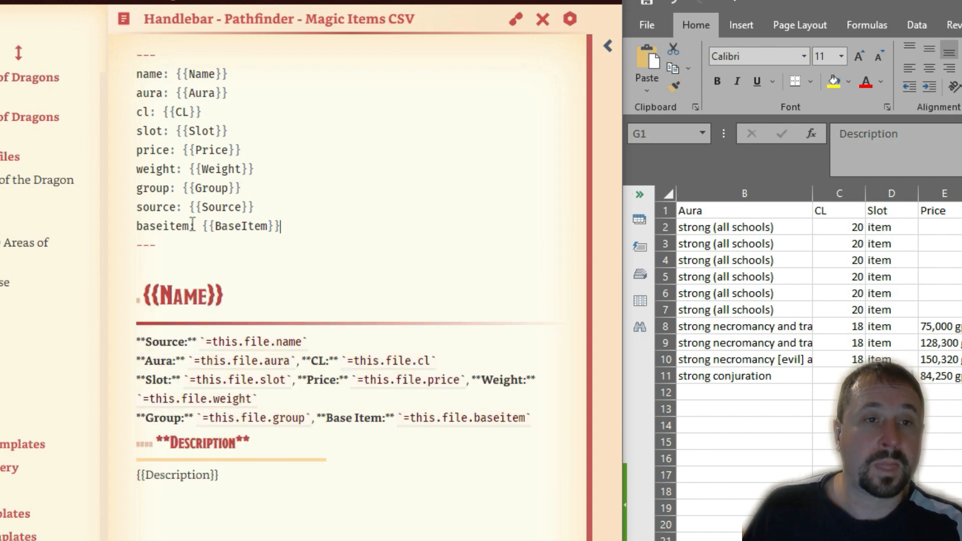
left_click_drag(175, 254, 115, 51)
left_click(396, 116)
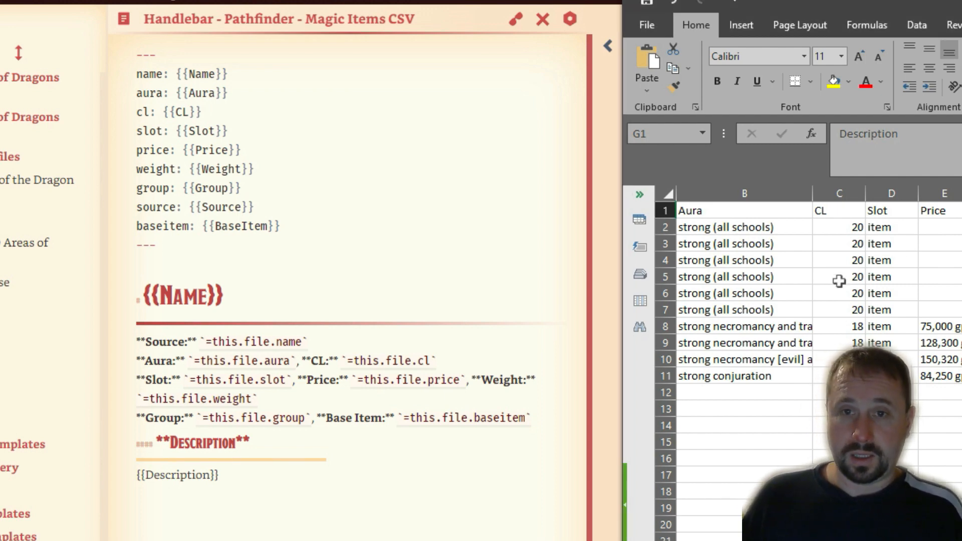
Step: Look along row 4 of the ReadyData sheet in Excel past the Group column and return to the Name column in A4
left_click(846, 255)
key("ctrl+Right")
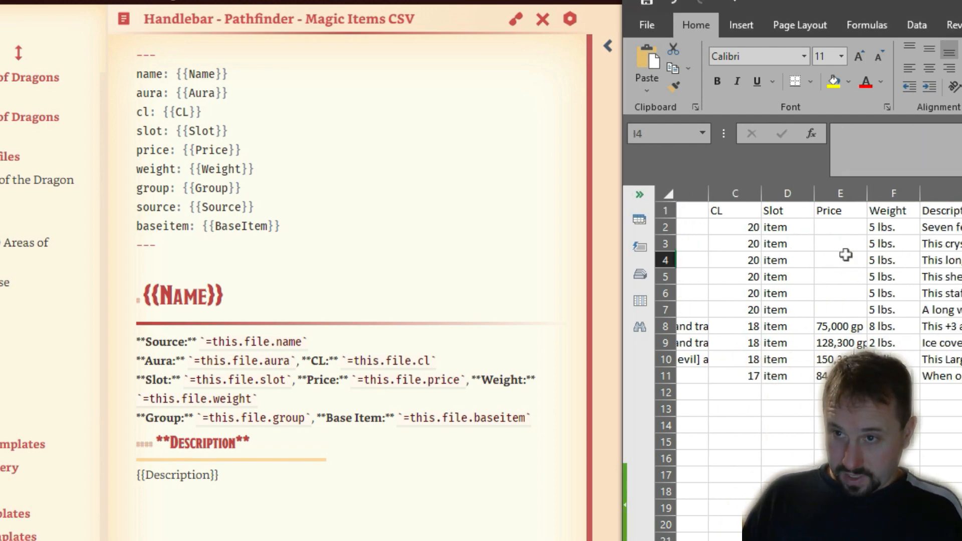
key("Right")
key("Right")
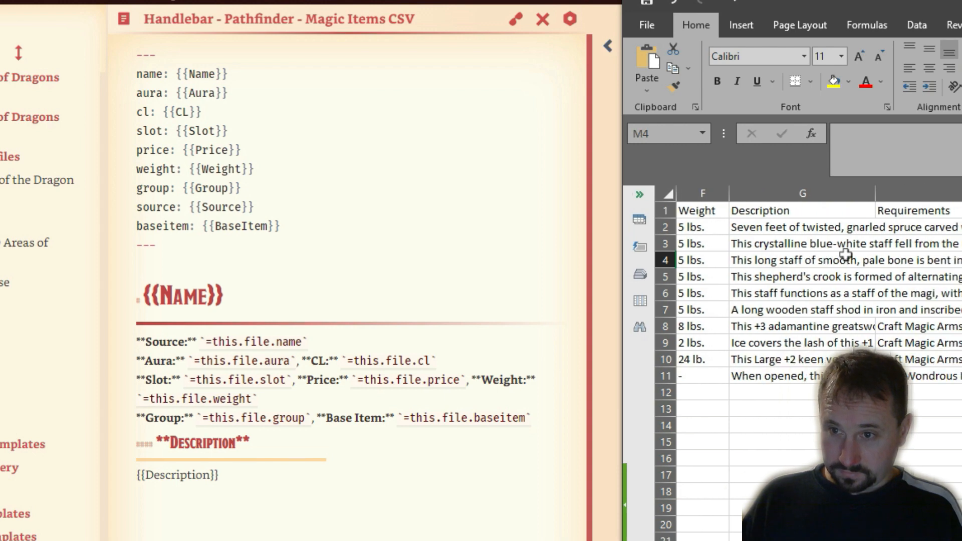
key("Left")
key("Left")
key("Left")
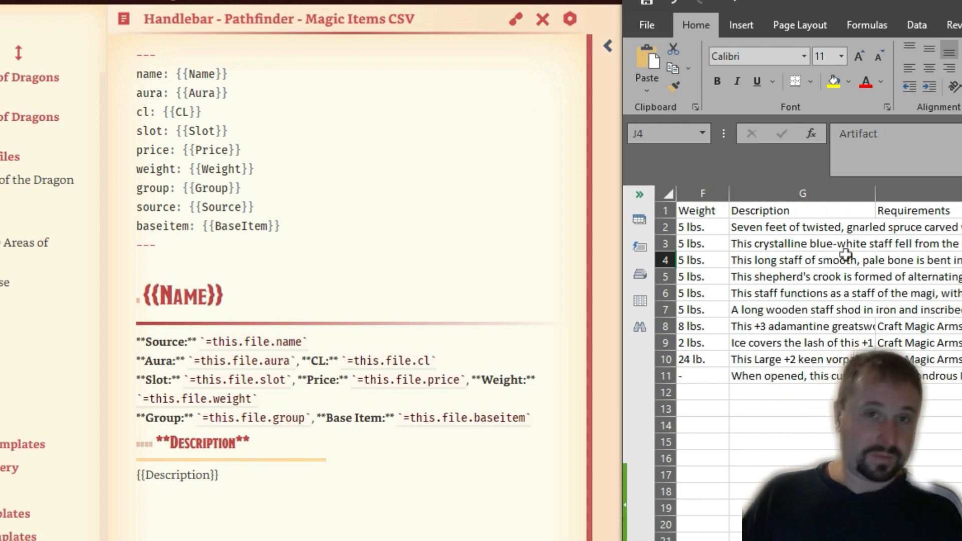
key("Right")
key("Right")
key("Right")
key("Right")
key("Right")
key("Right")
key("Right")
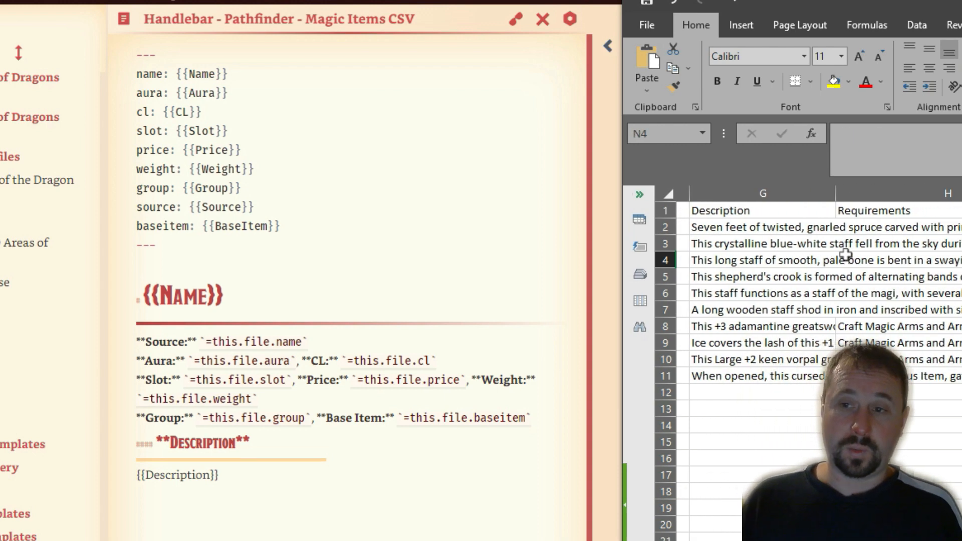
key("Left")
key("Left")
key("Left")
key("Left")
key("Left")
key("Left")
key("Left")
key("Left")
key("Left")
key("Left")
key("Left")
key("Left")
key("Left")
key("Left")
key("Left")
key("Left")
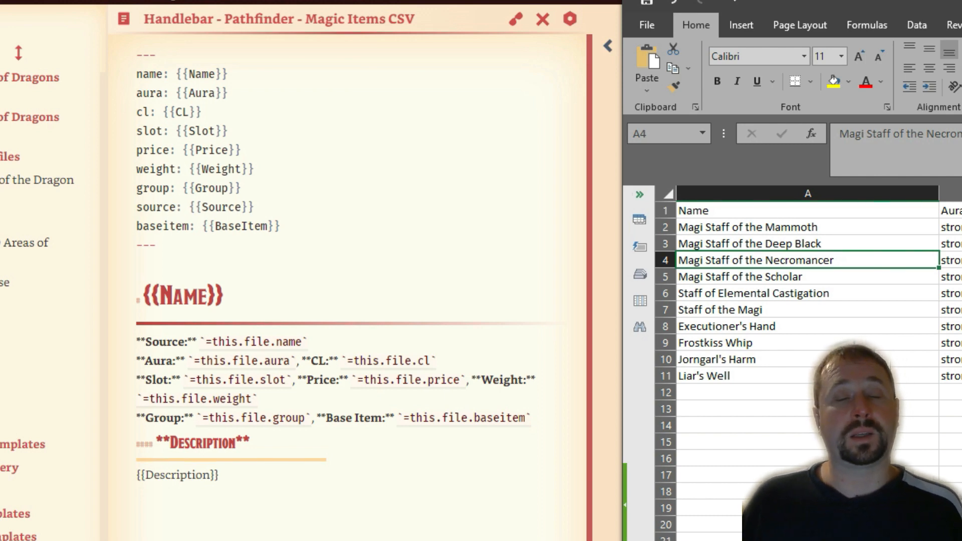
Step: Switch to the Obsidian template and add the image embed ![[Artifact.png]] on a new line above the Source line
left_click(333, 335)
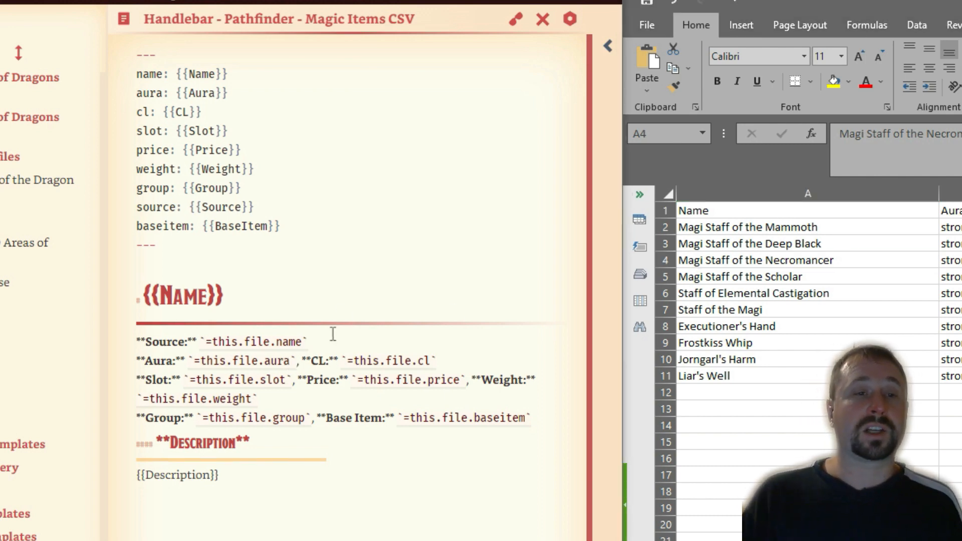
key("Return")
key("Up")
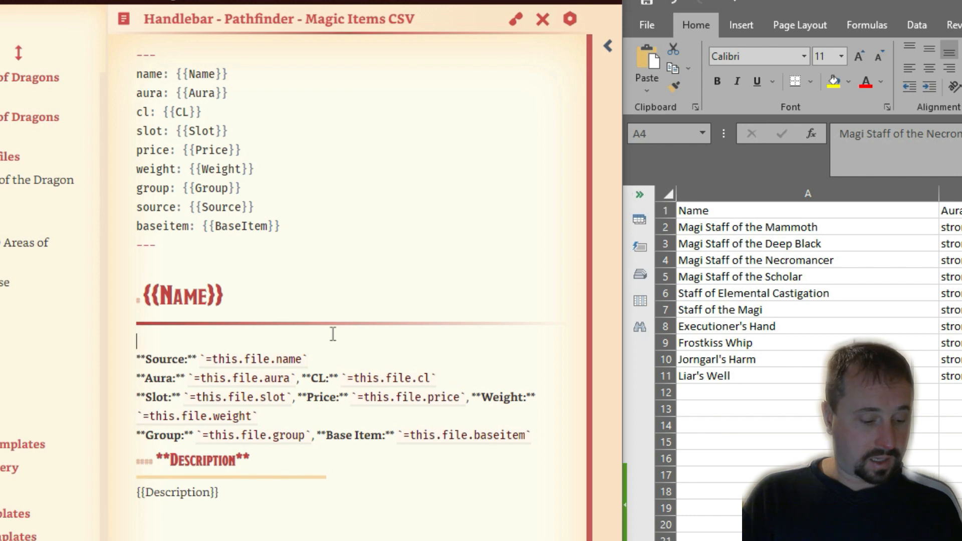
type("![[")
type("Artifact")
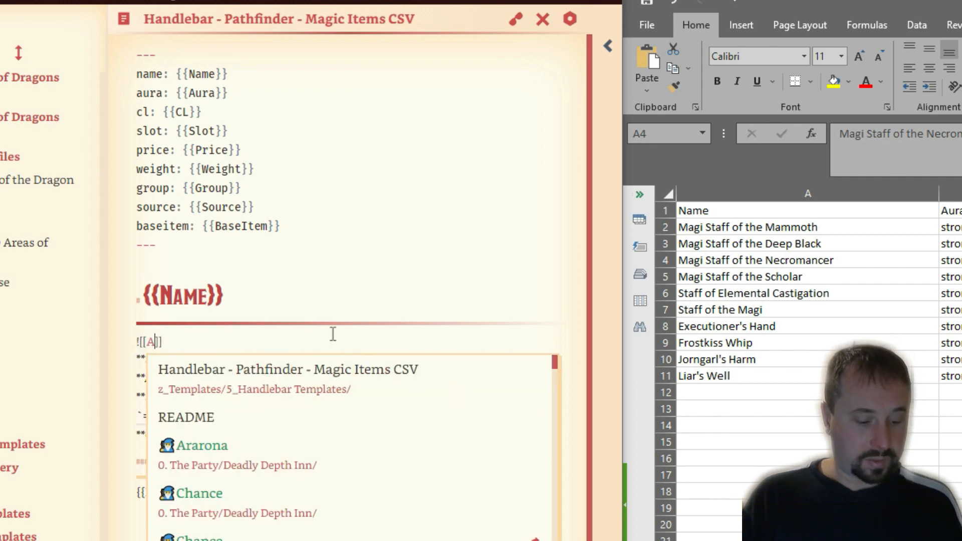
type(".png")
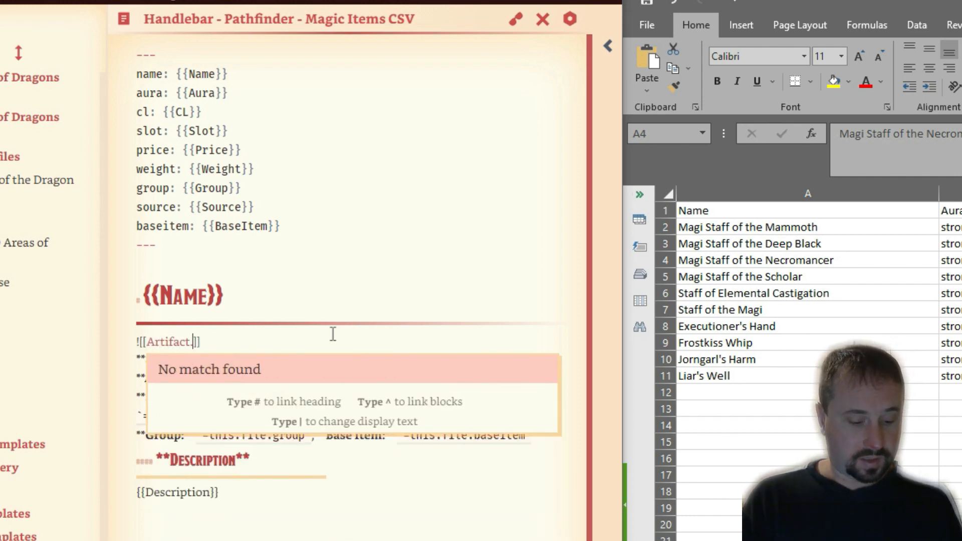
key("Escape")
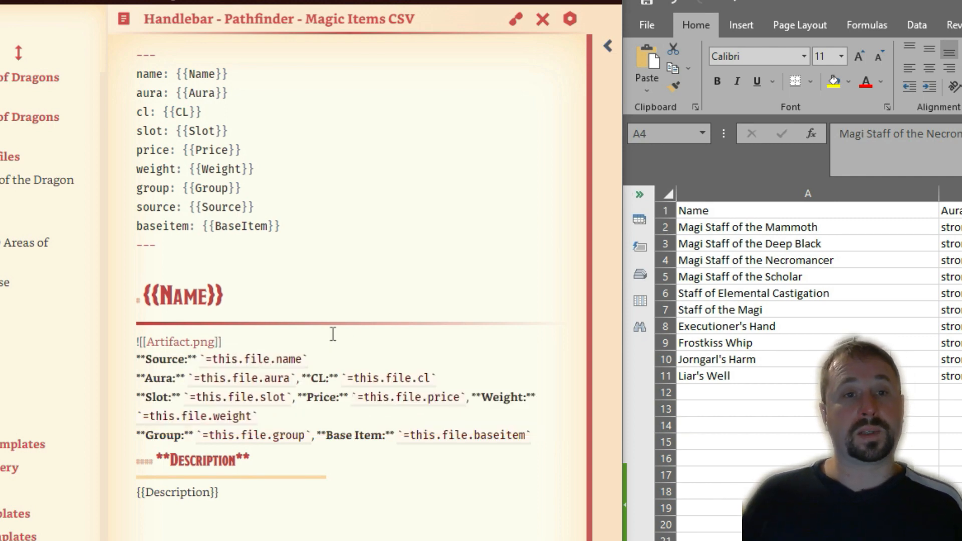
Step: Replace Artifact in the image embed with the Name placeholder so that it reads ![[{{Name}}.png]]
left_click(193, 345)
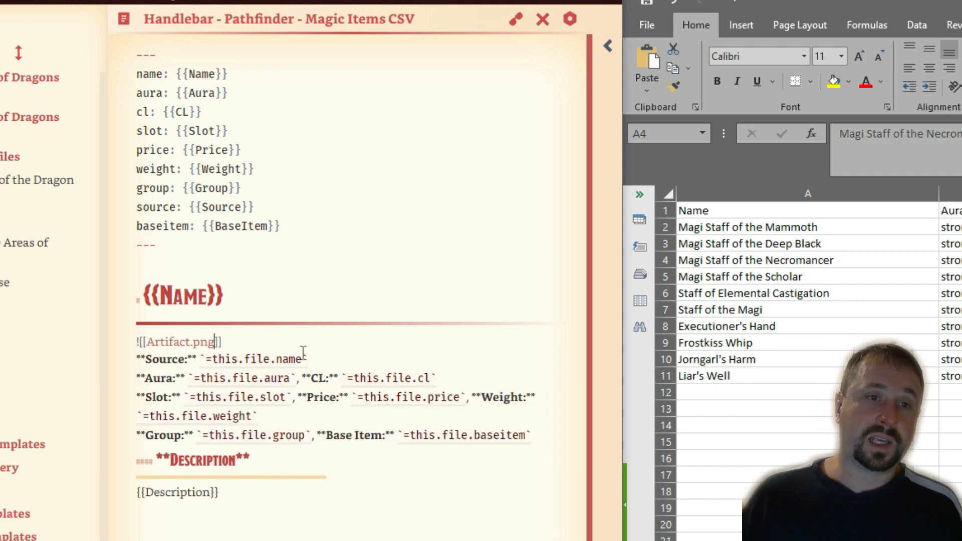
key("ctrl+shift+Left")
key("ctrl+shift+Left")
key("ctrl+shift+Left")
key("BackSpace")
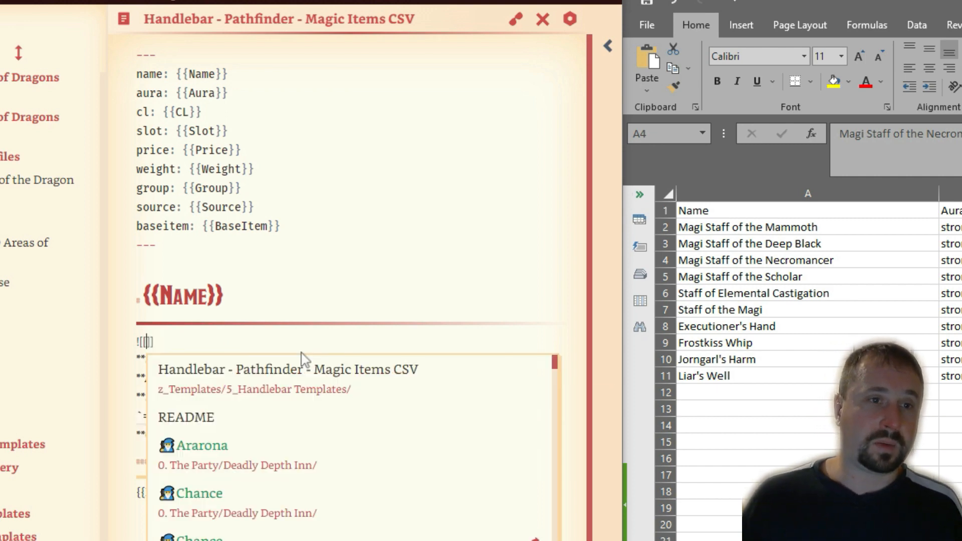
left_click_drag(228, 74, 183, 73)
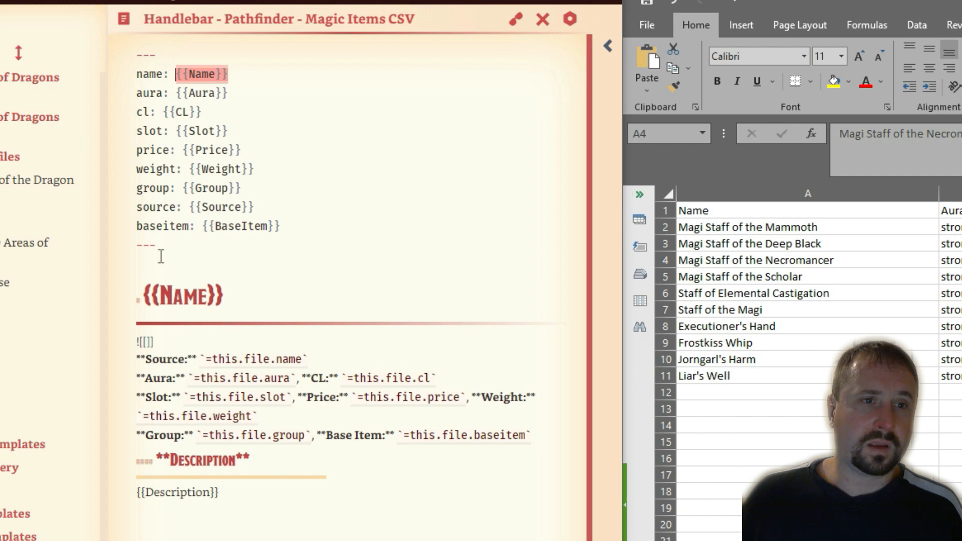
left_click(145, 342)
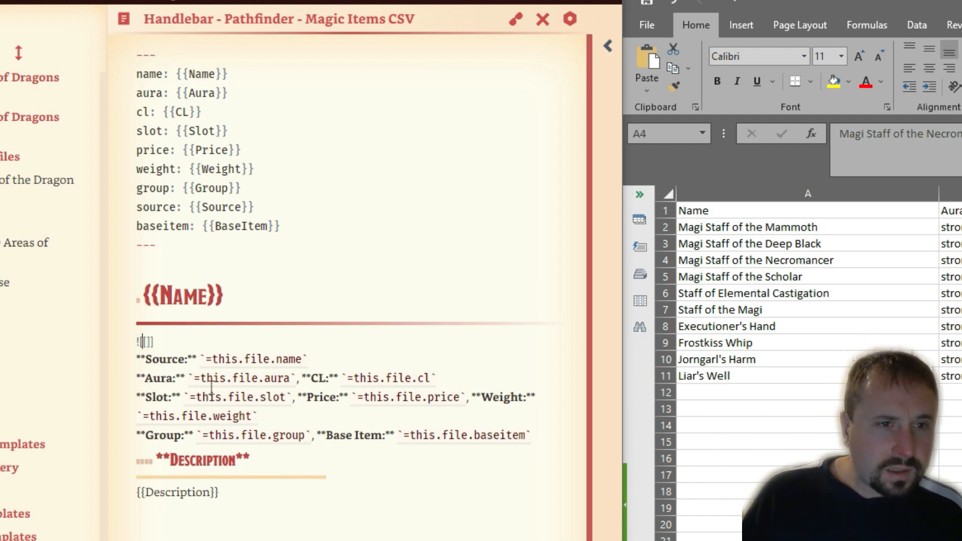
type("{{Name}}")
type(".png")
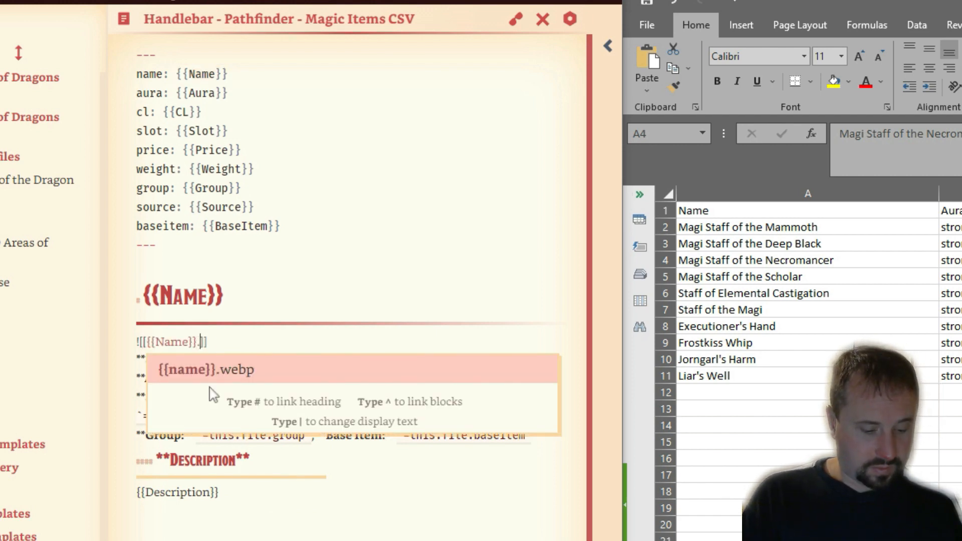
left_click(353, 150)
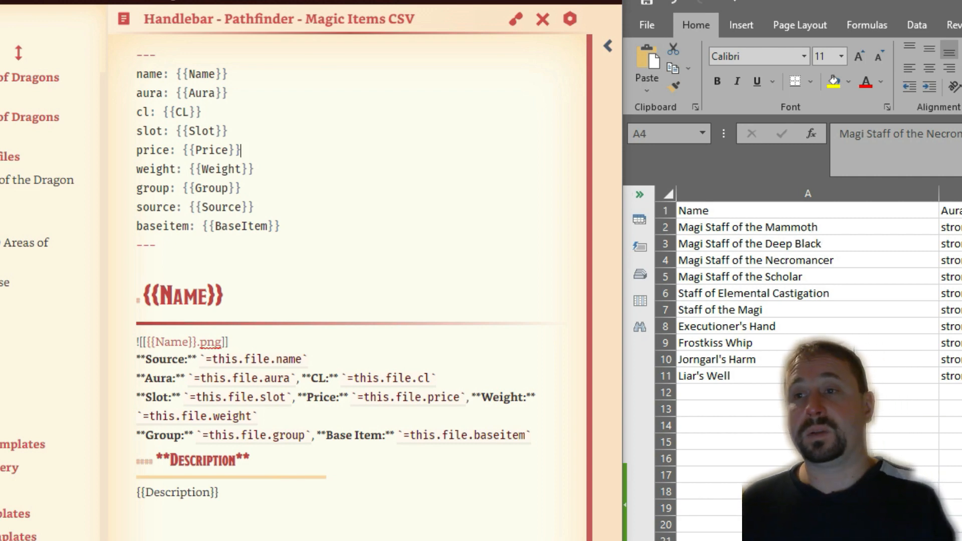
Step: Switch to Excel and go along row 4 of the ReadyData sheet to the Group value in J4
key("alt+Tab")
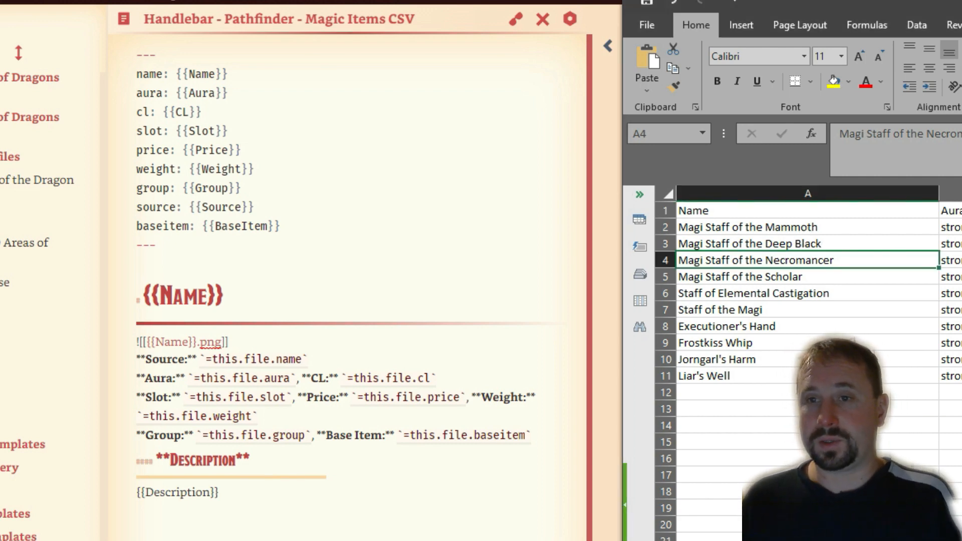
key("Right")
key("Right")
key("Right")
key("Right")
key("Right")
key("Right")
key("Right")
key("Right")
key("Right")
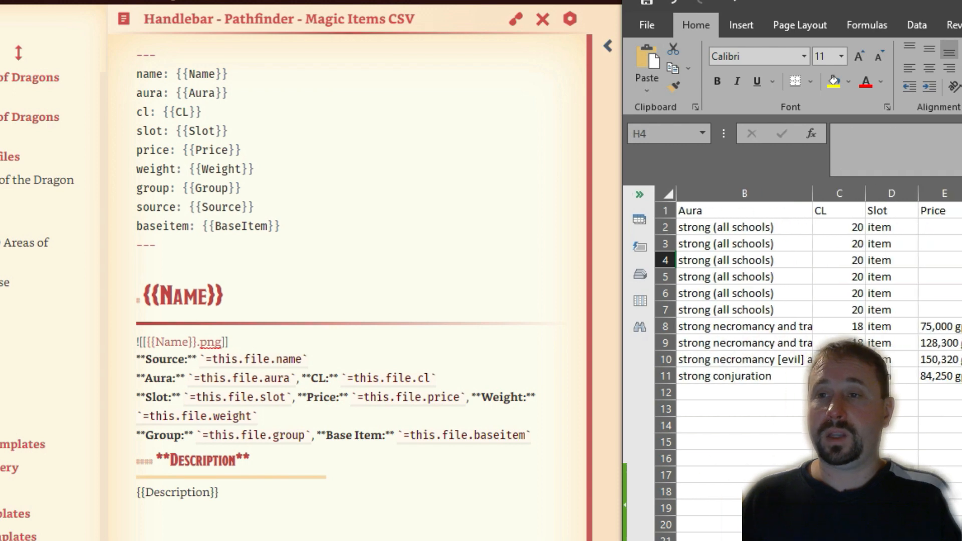
key("Right")
key("Left")
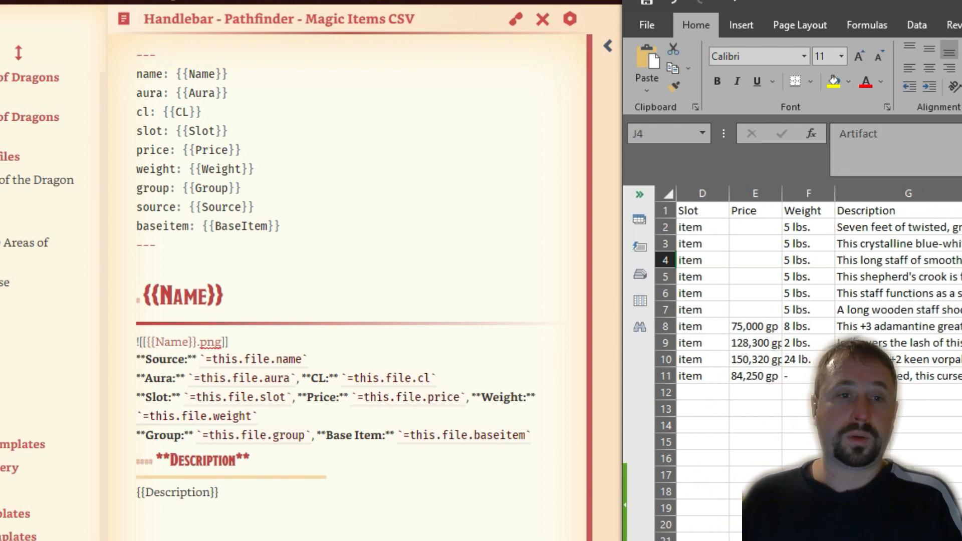
Step: Switch to the Obsidian template and change the placeholder in the image embed from Name to Group, giving ![[{{Group}}.png]]
left_click(198, 342)
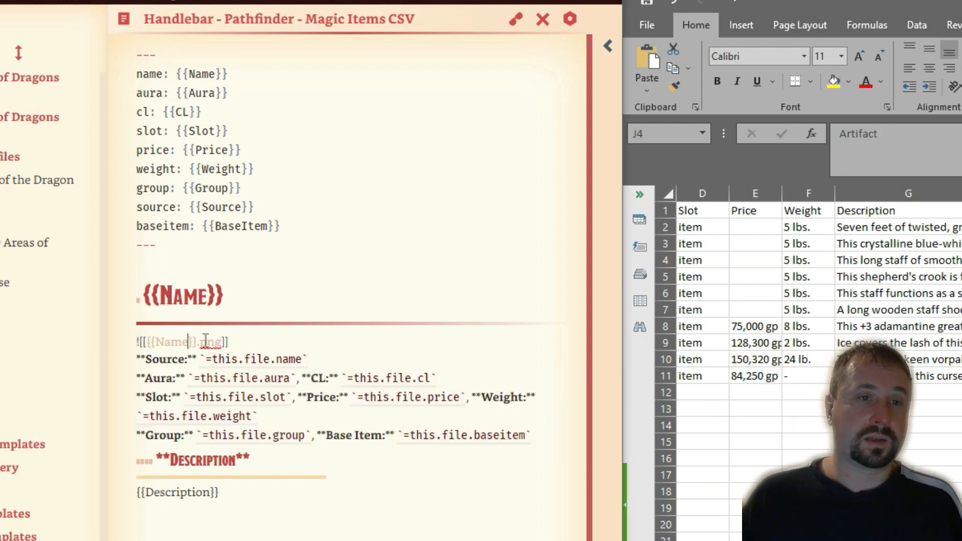
key("BackSpace")
key("BackSpace")
key("BackSpace")
key("BackSpace")
type("Group")
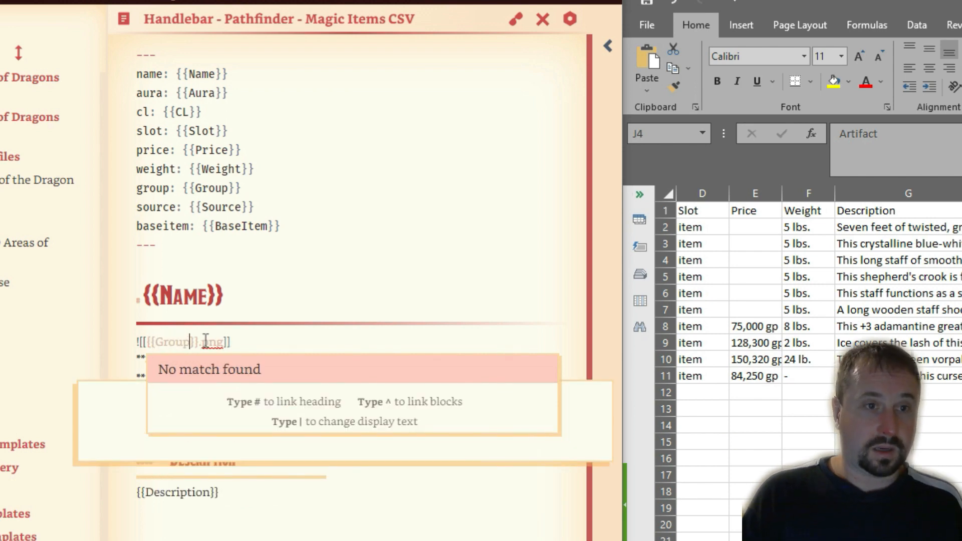
left_click(342, 249)
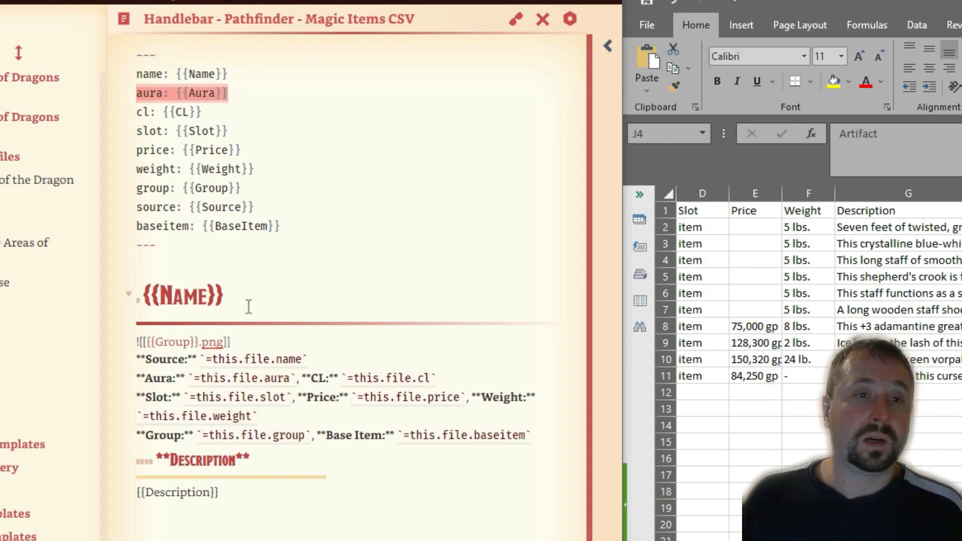
Step: Delete the image embed and its line between the {{Name}} heading and the Source line
left_click(239, 335)
key("shift+Home")
key("BackSpace")
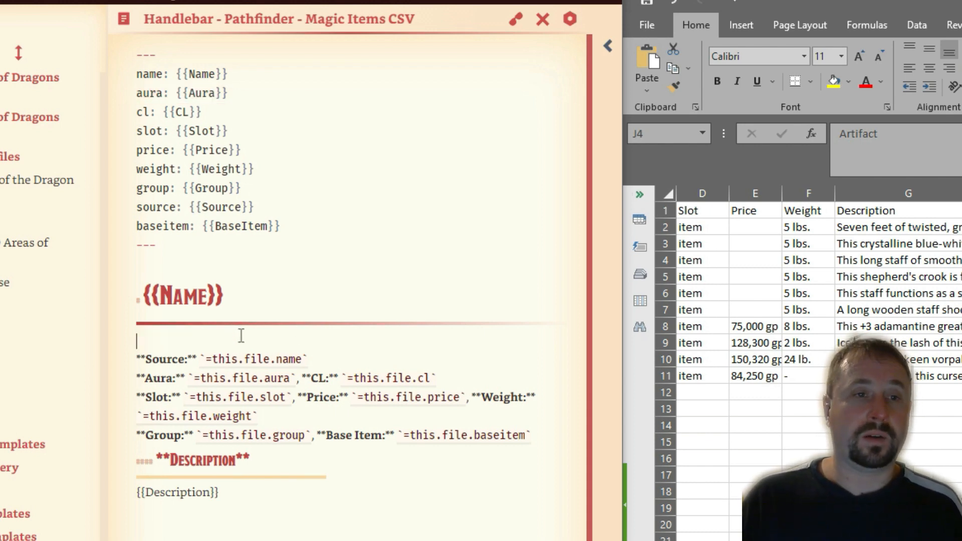
key("Delete")
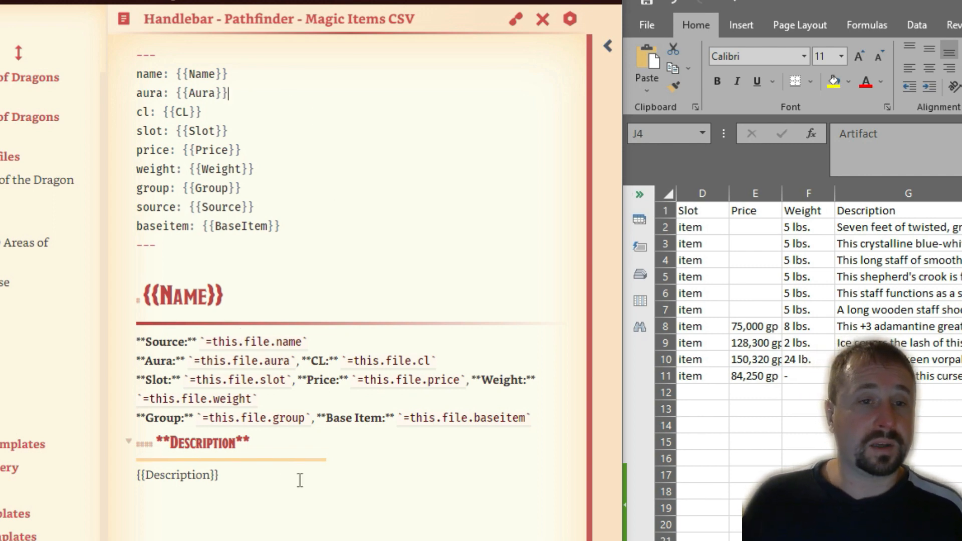
left_click(312, 508)
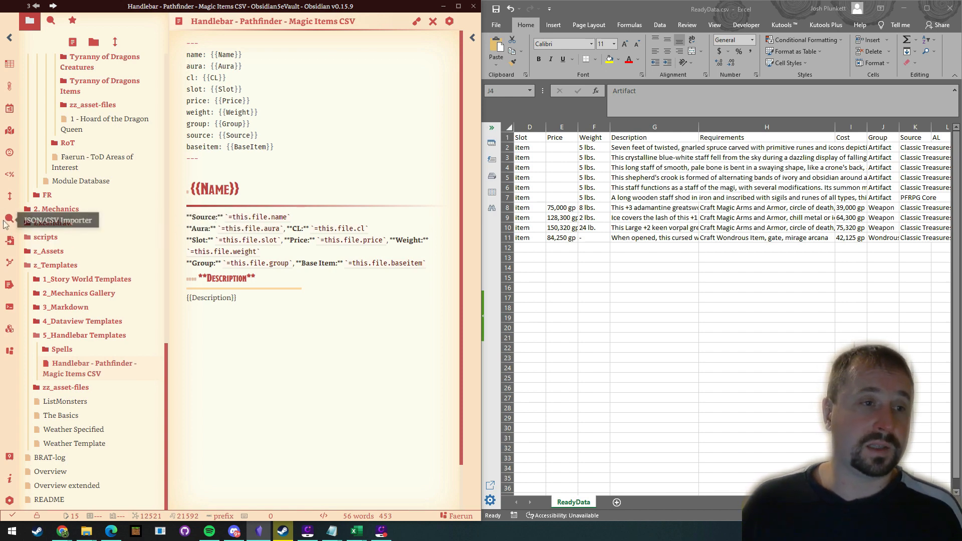
Step: Open the JSON/CSV Importer and choose ReadyData.csv from the Downloads folder as the data file
left_click(9, 221)
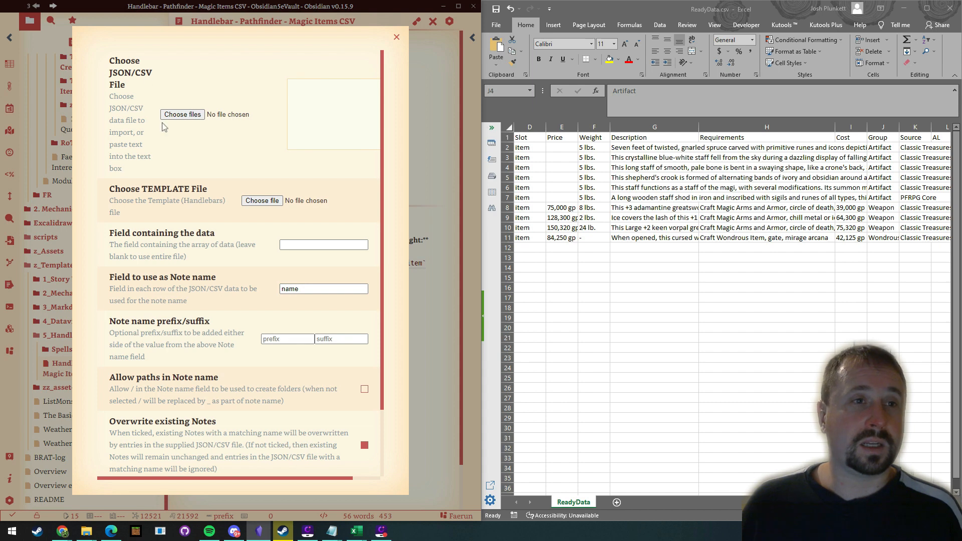
left_click(182, 114)
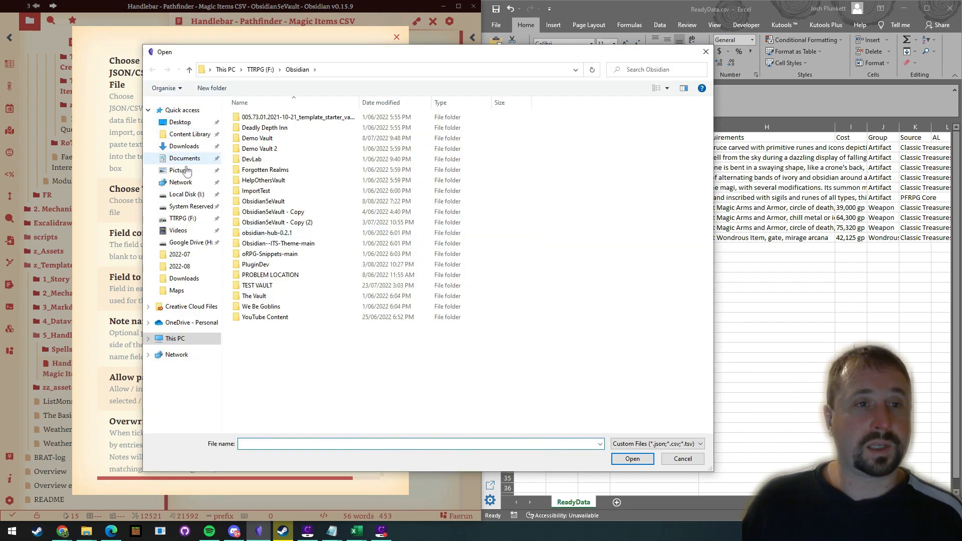
left_click(184, 146)
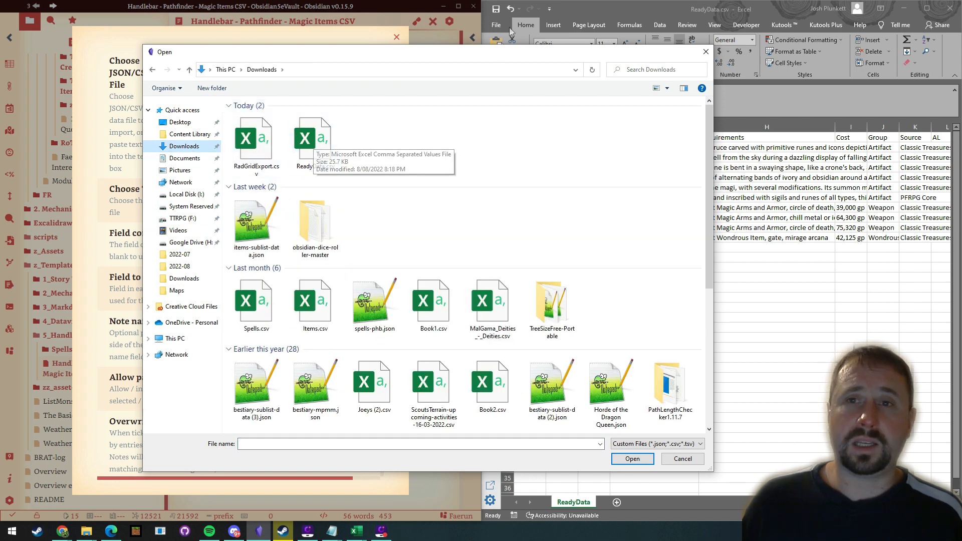
double_click(315, 143)
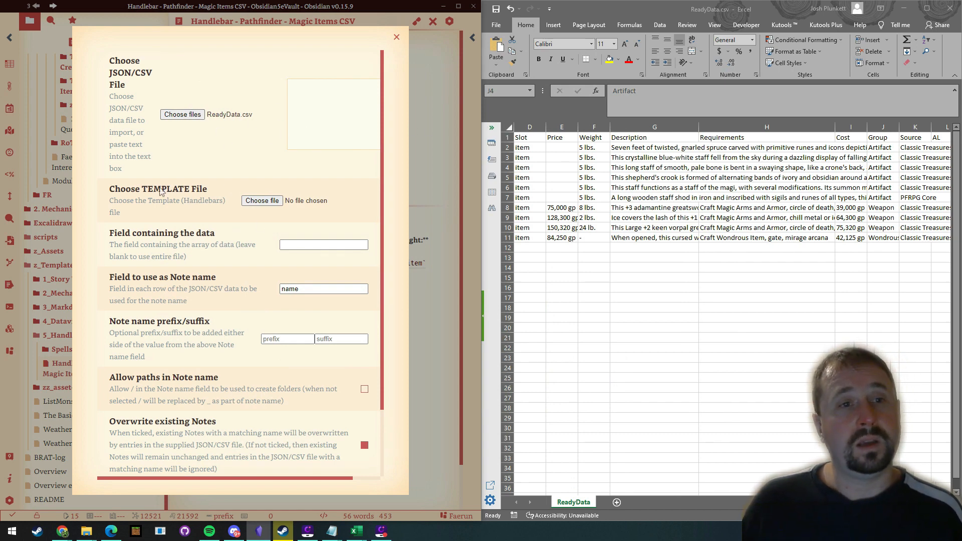
Step: Choose Handlebar - Pathfinder - Magic Items CSV.md from TTRPG (F:) > Obsidian > Obsidian5eVault > z_Templates > 5_Handlebar Templates as the importer's template file
left_click(260, 201)
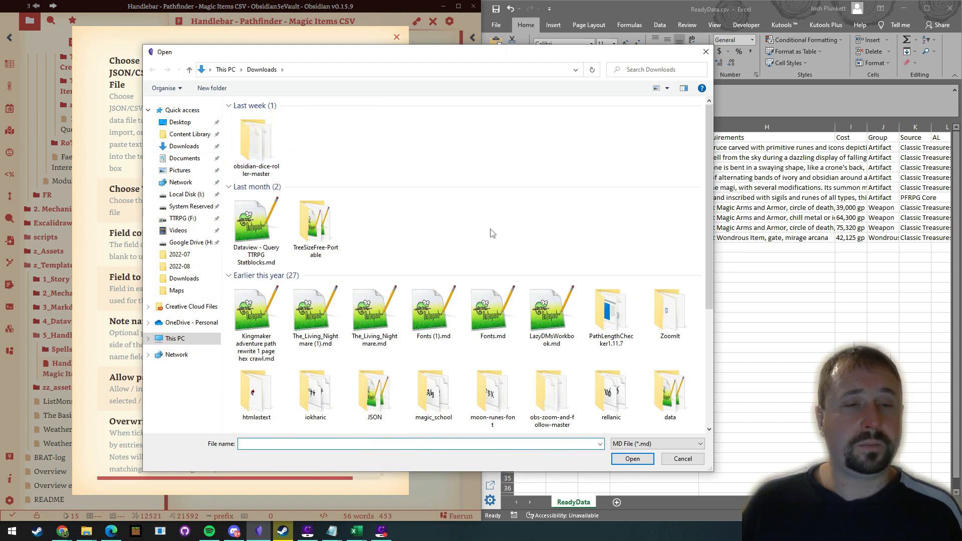
scroll(493, 234, "down", 5)
scroll(376, 200, "up", 5)
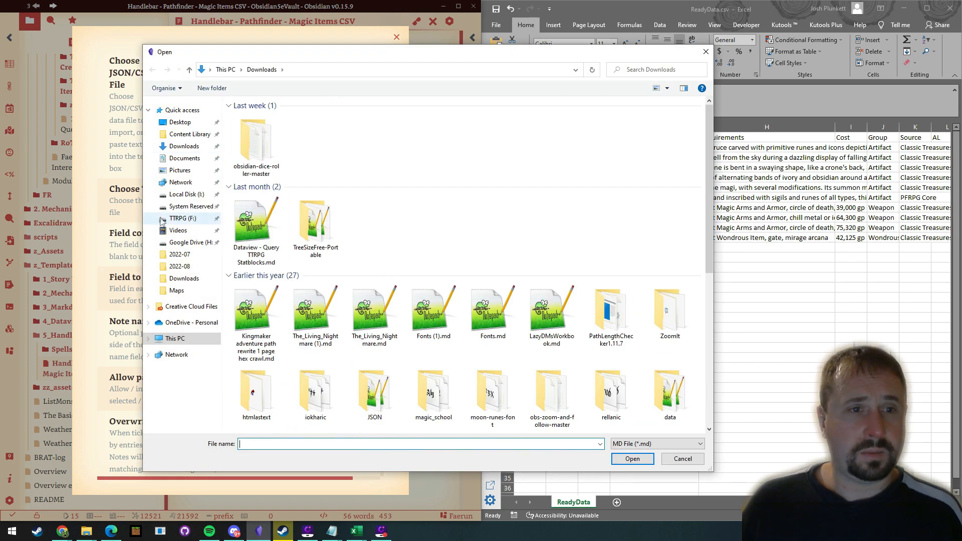
left_click(162, 219)
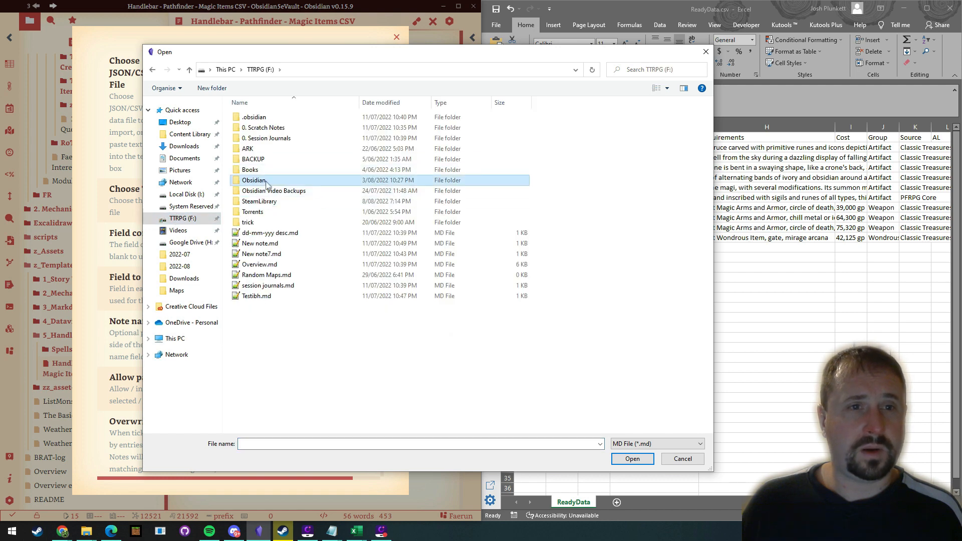
double_click(267, 182)
left_click(268, 202)
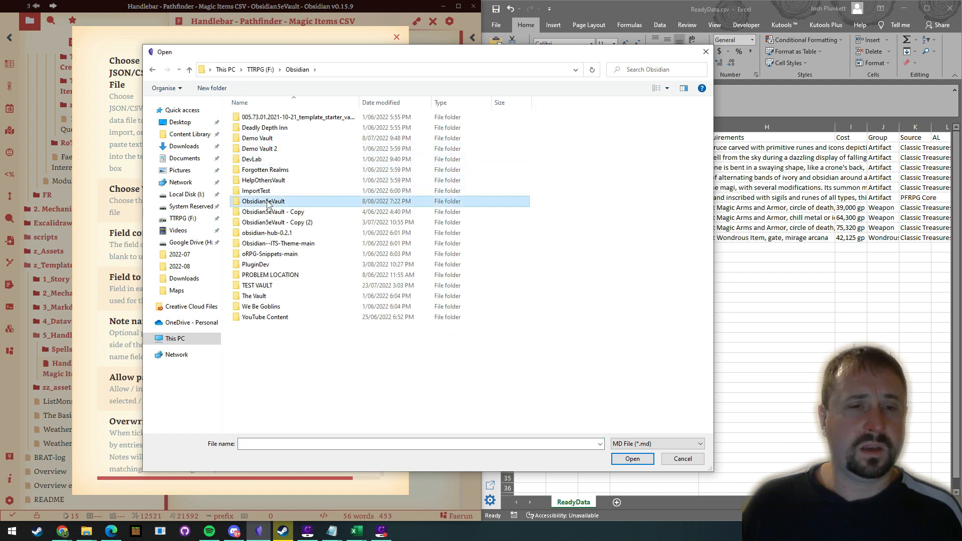
double_click(267, 201)
double_click(255, 390)
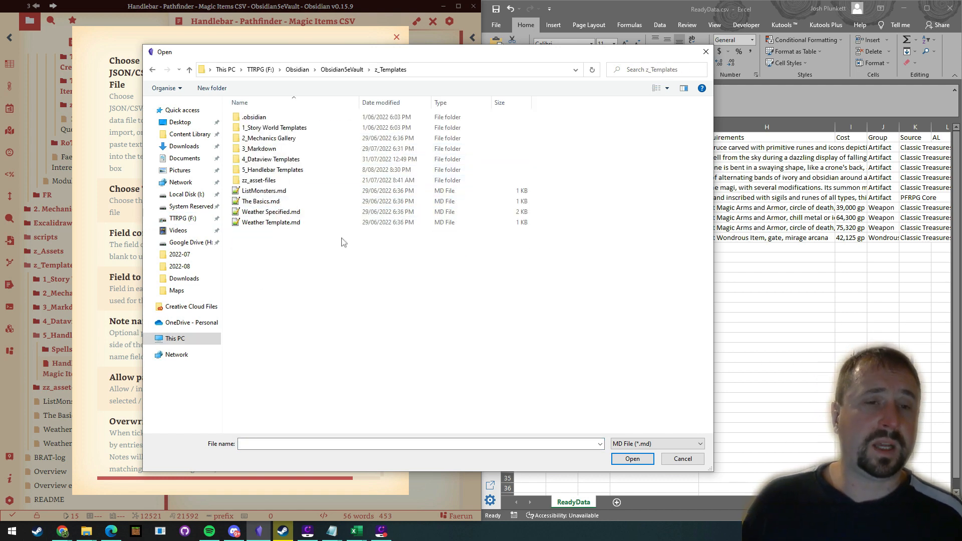
double_click(265, 171)
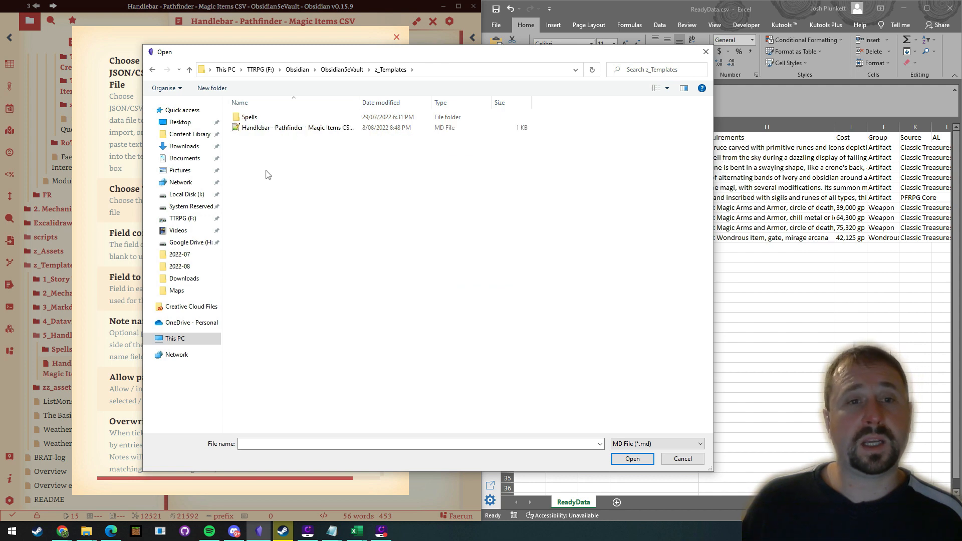
left_click_drag(358, 102, 418, 103)
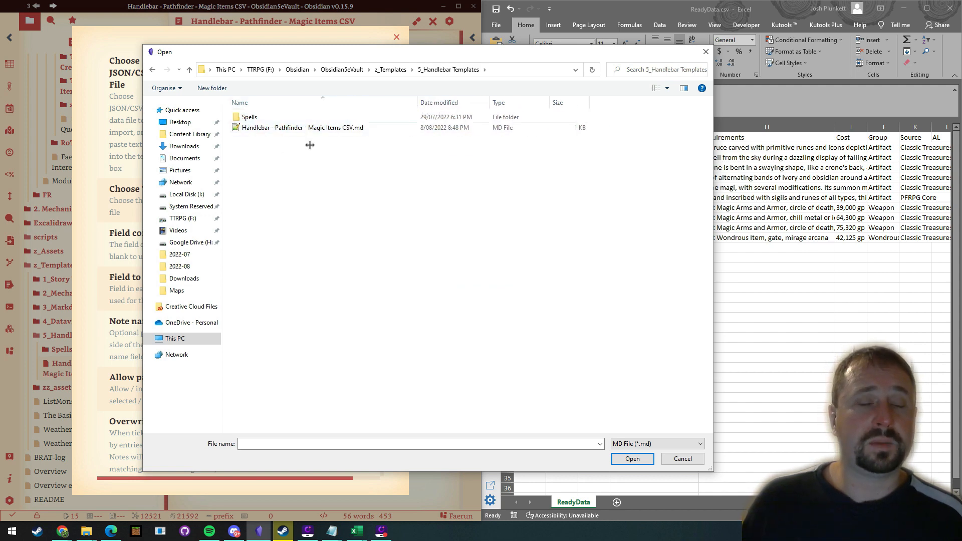
double_click(287, 128)
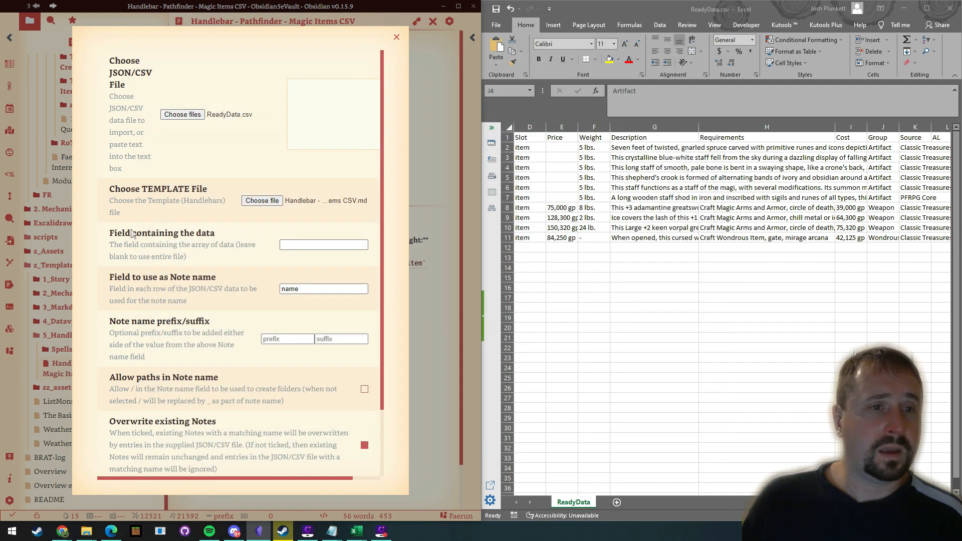
Step: Check the header of column A in the ReadyData sheet and set the importer's note name field to Name
left_click(302, 242)
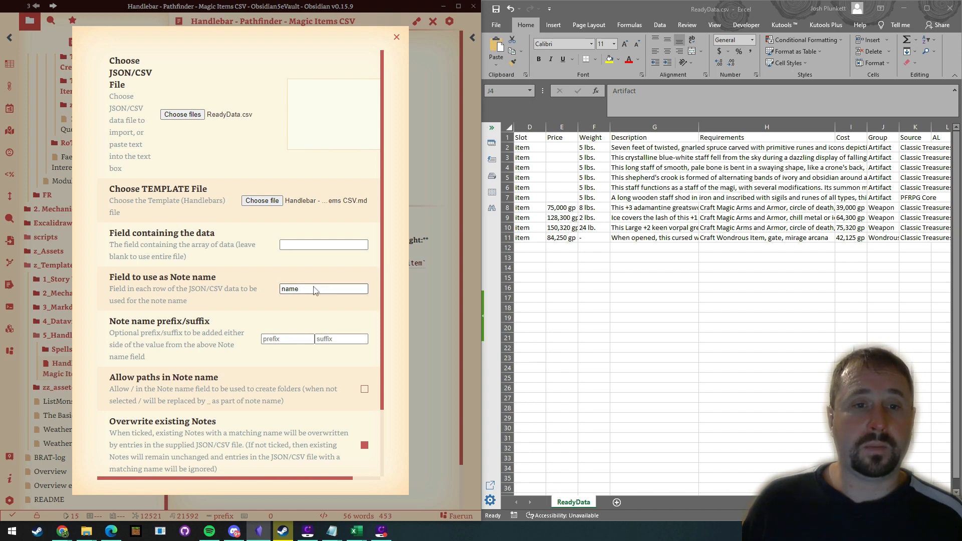
left_click(546, 162)
scroll(546, 161, "left", 3)
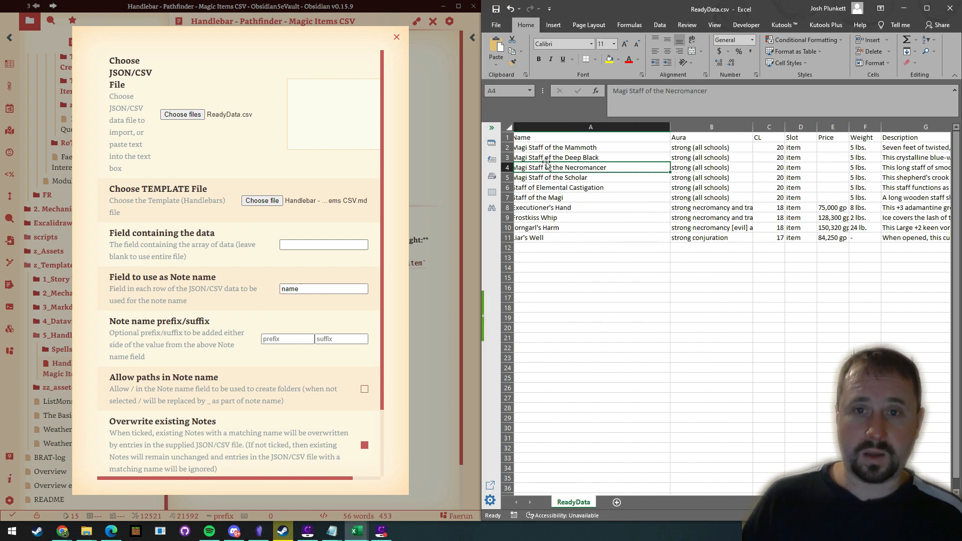
left_click(517, 139)
left_click_drag(305, 289, 159, 265)
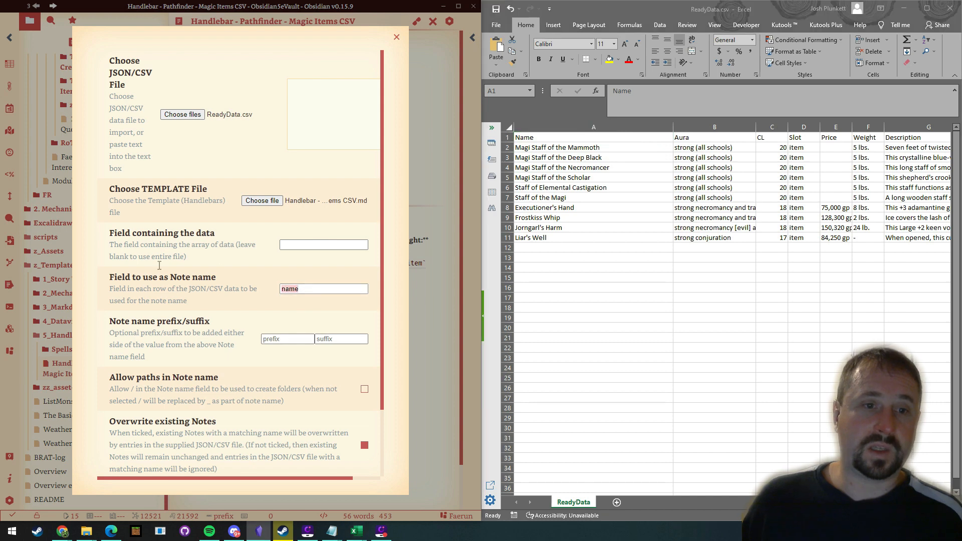
type("Name")
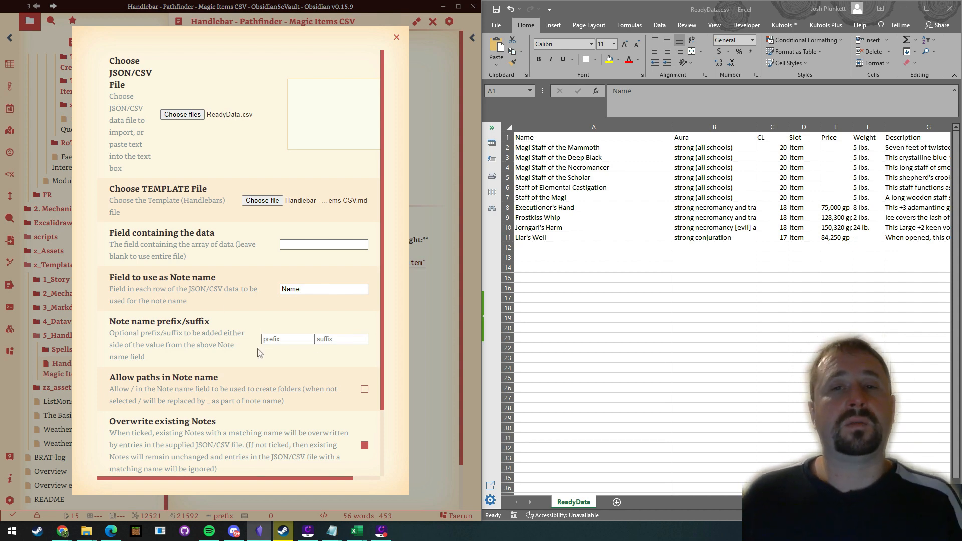
Step: Review the remaining import options and set the destination folder in the vault to 2. Mechanics/Spells/PathfinderSpells
scroll(292, 360, "down", 2)
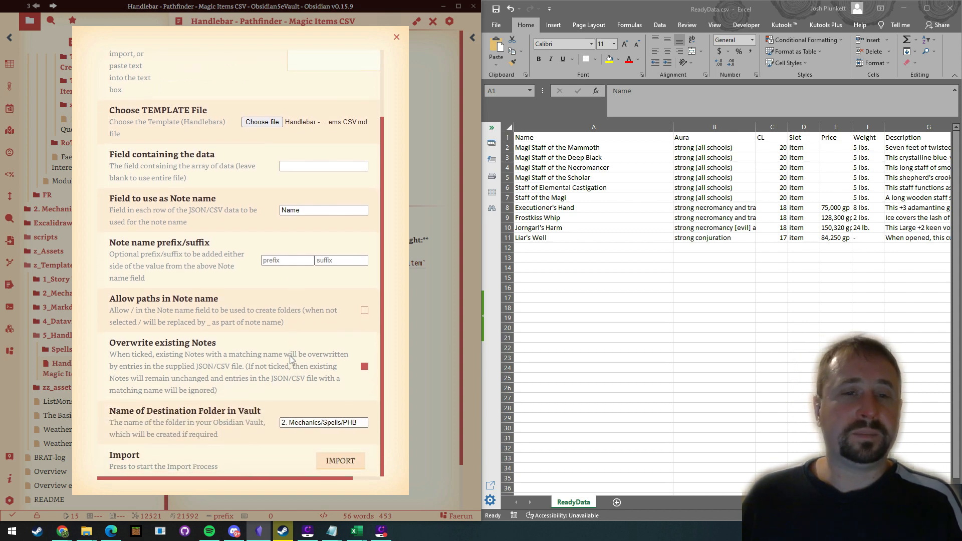
scroll(292, 360, "up", 2)
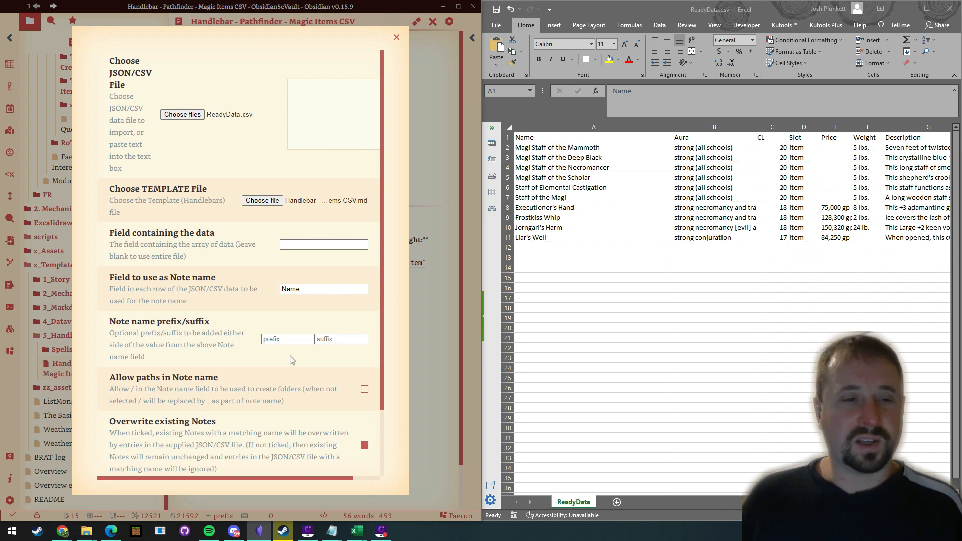
scroll(301, 270, "down", 3)
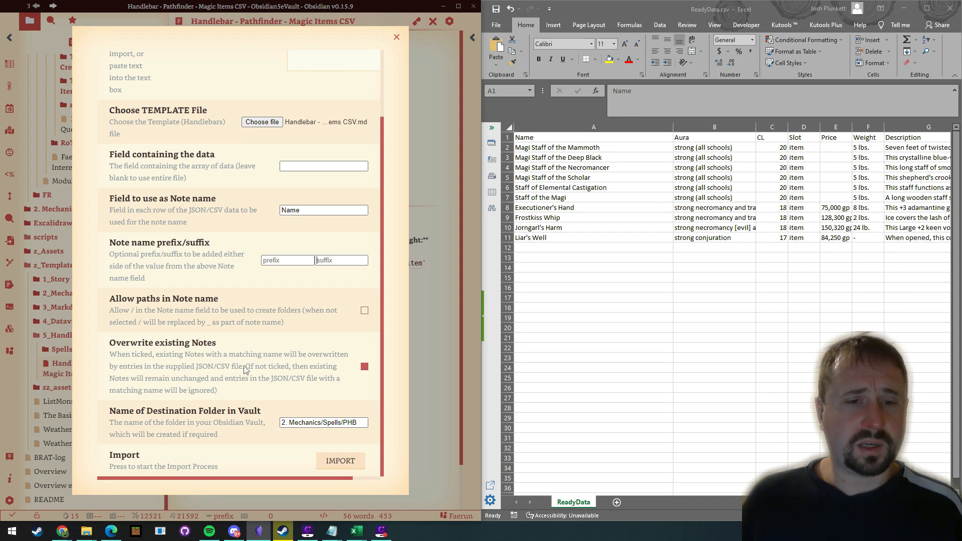
left_click(359, 423)
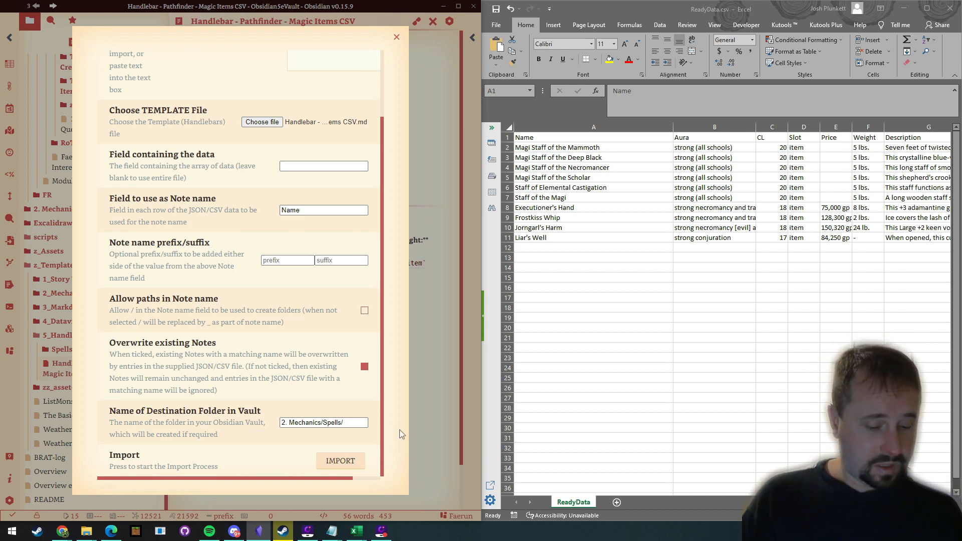
type("athfinderSpells")
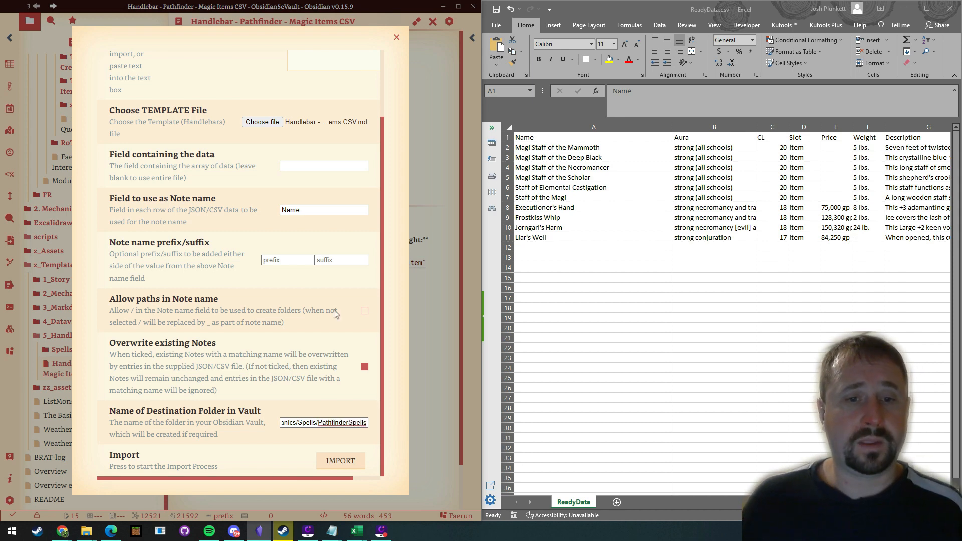
Step: Run the import of ReadyData.csv with the chosen template and dismiss the notification
left_click(341, 461)
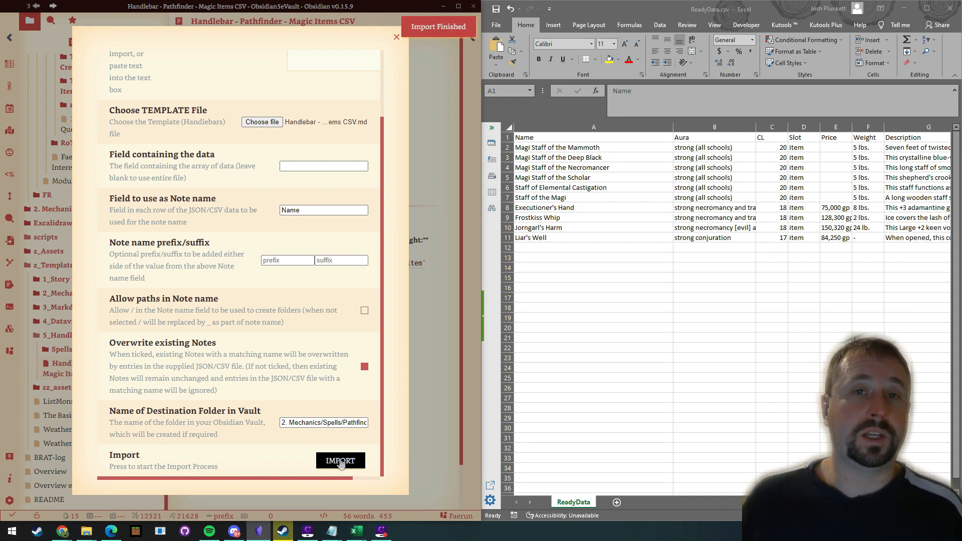
left_click(432, 31)
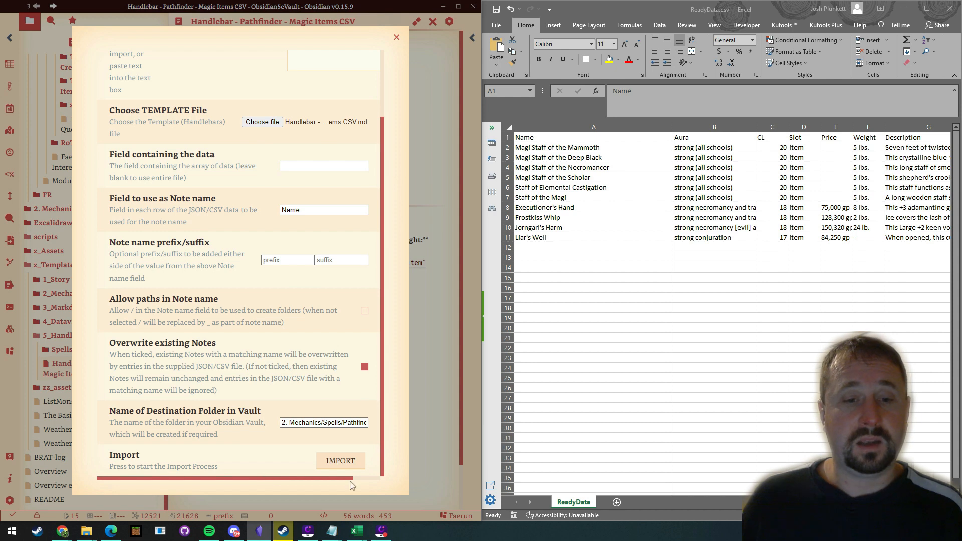
left_click_drag(341, 481, 385, 482)
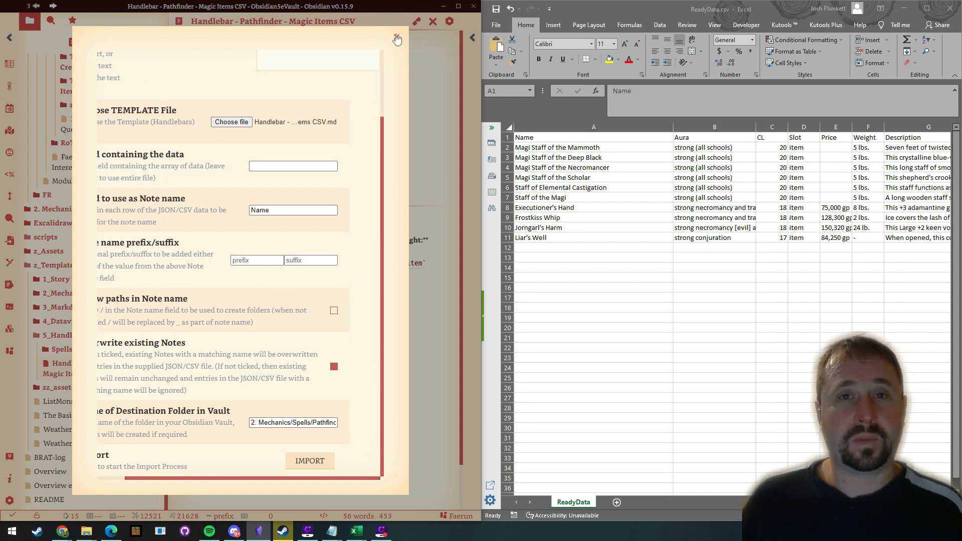
Step: Close the import dialog and widen the Obsidian window over the spreadsheet
left_click(397, 37)
left_click_drag(482, 140, 658, 145)
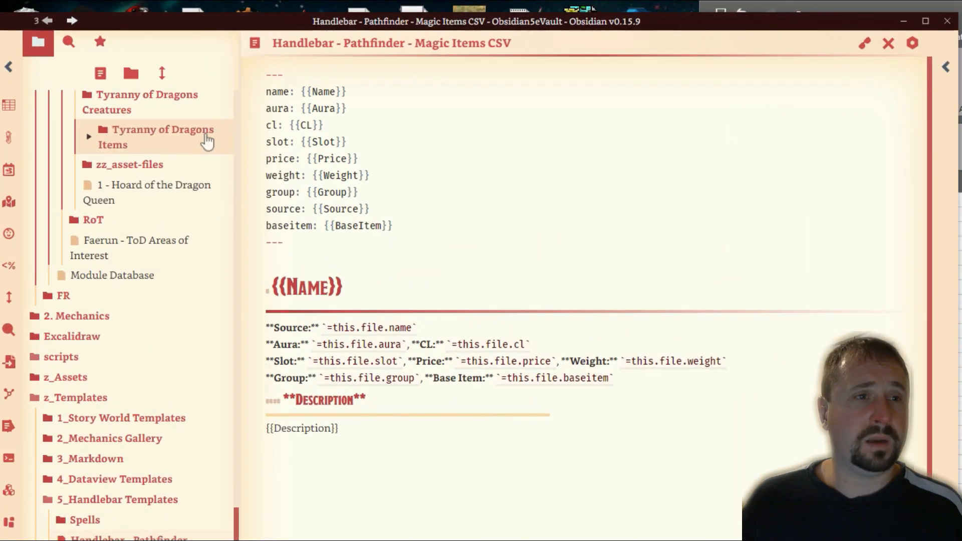
Step: Collapse the 1. World folder in the vault's file tree, leaving the Handlebar Templates' Spells folder closed
scroll(125, 290, "up", 5)
scroll(172, 415, "up", 15)
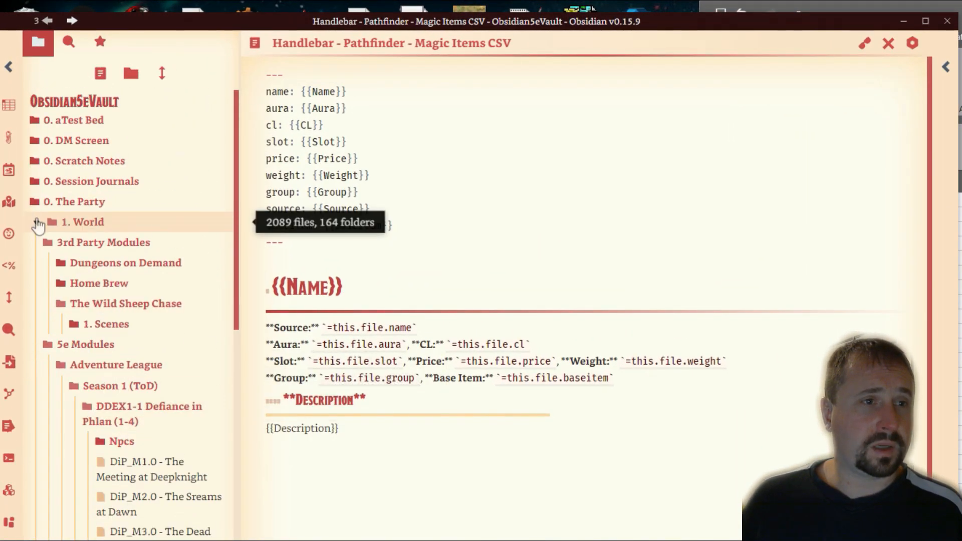
left_click(40, 222)
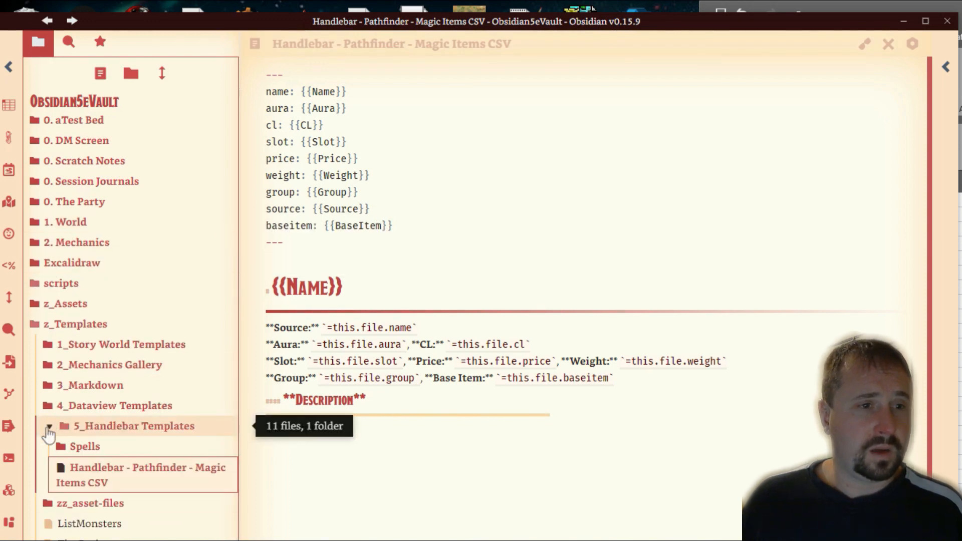
left_click(59, 446)
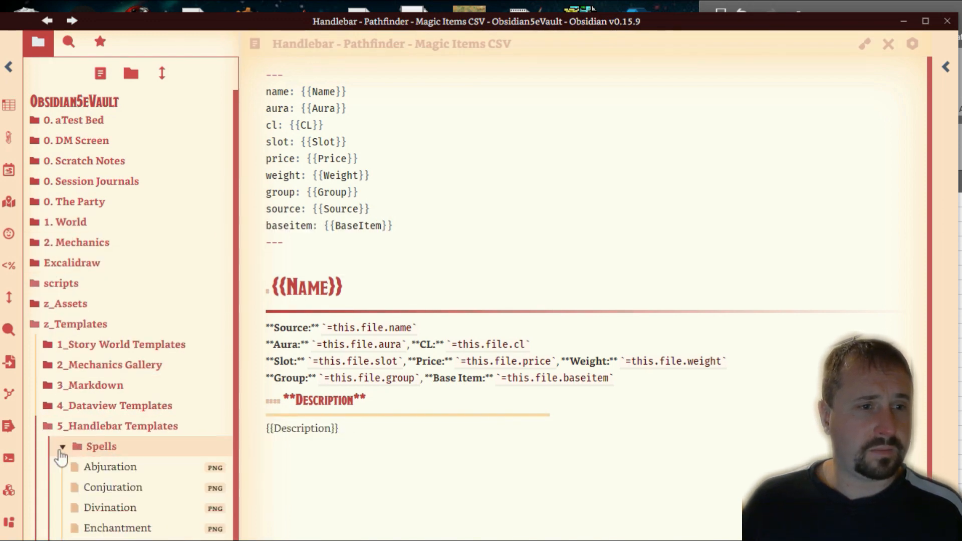
left_click(59, 447)
Step: Expand 2. Mechanics, Spells and PathfinderSpells in the file tree to find the imported notes, collapsing Guilds and Groups
left_click(39, 242)
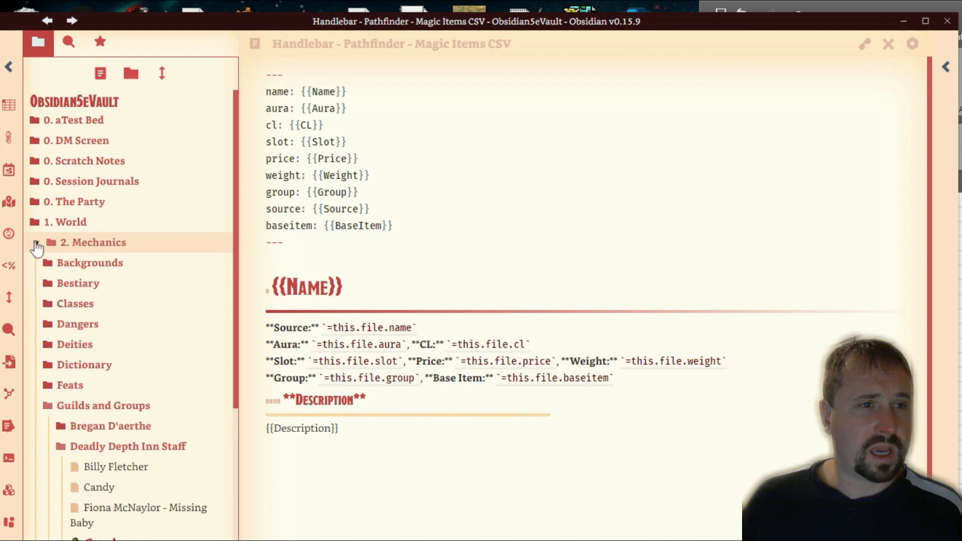
left_click(47, 405)
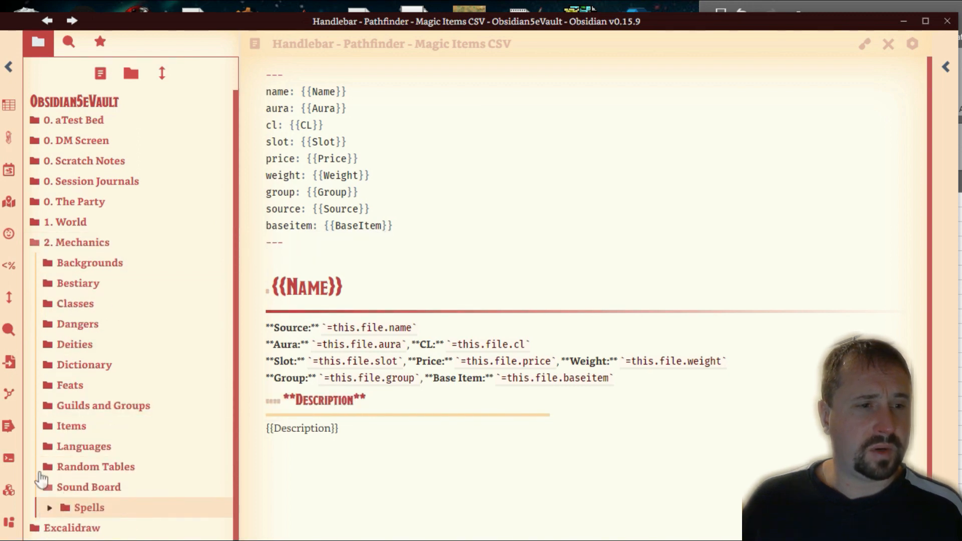
left_click(48, 508)
scroll(125, 401, "down", 2)
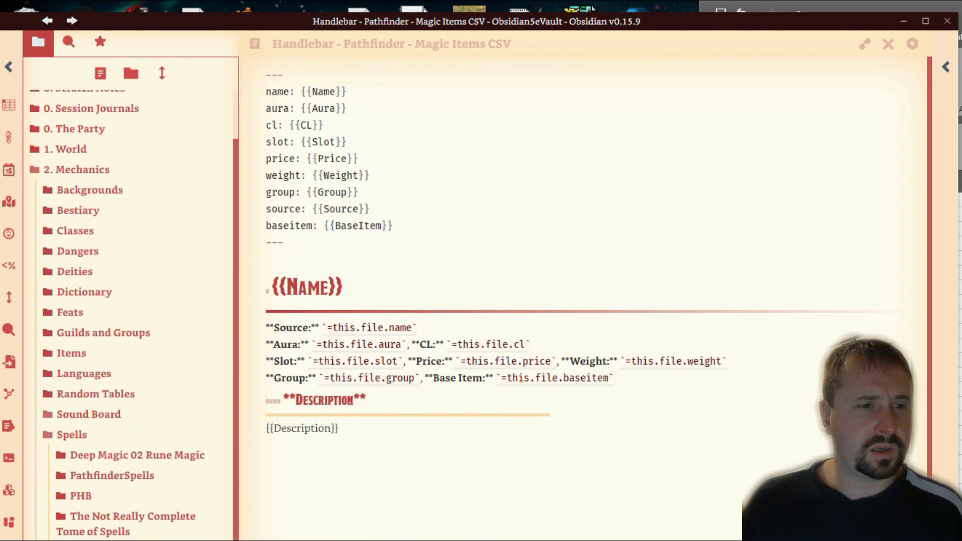
left_click(62, 477)
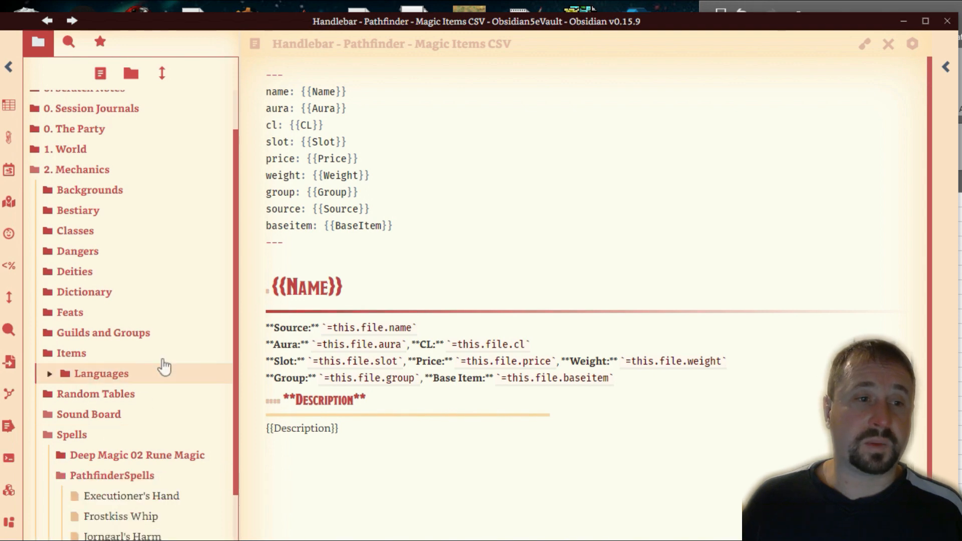
scroll(162, 366, "down", 4)
scroll(164, 366, "up", 3)
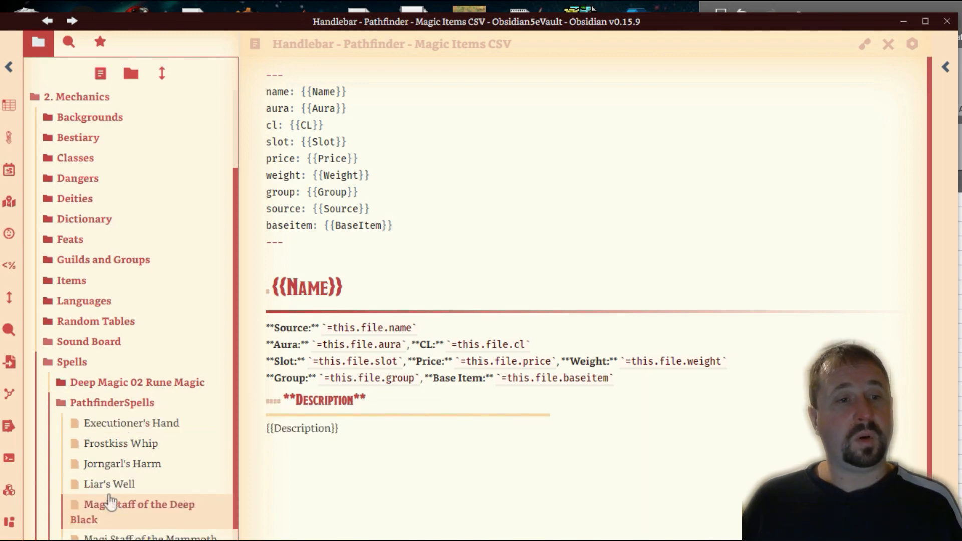
Step: Open the Magi Staff of the Mammoth note, show its source text and select its frontmatter fields
key("alt+Tab")
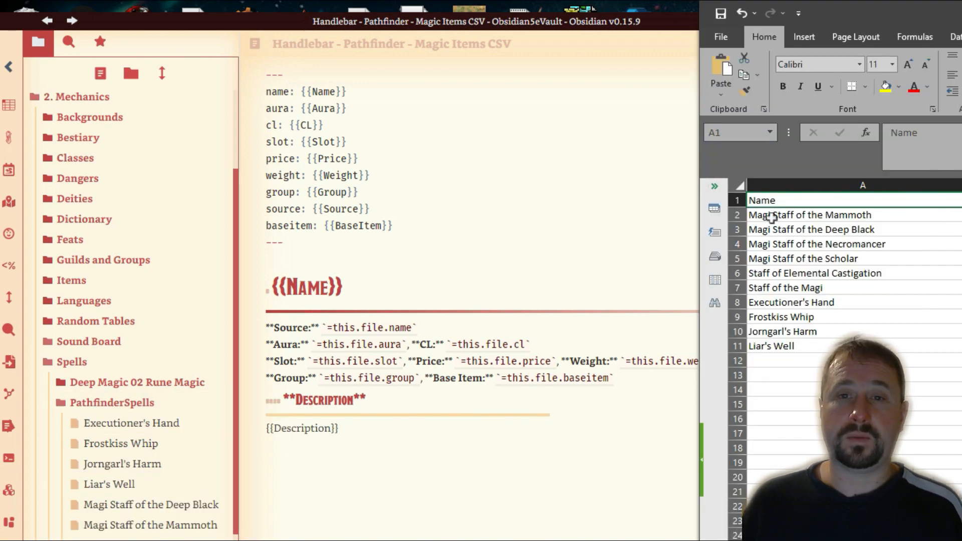
left_click(273, 522)
key("ctrl+e")
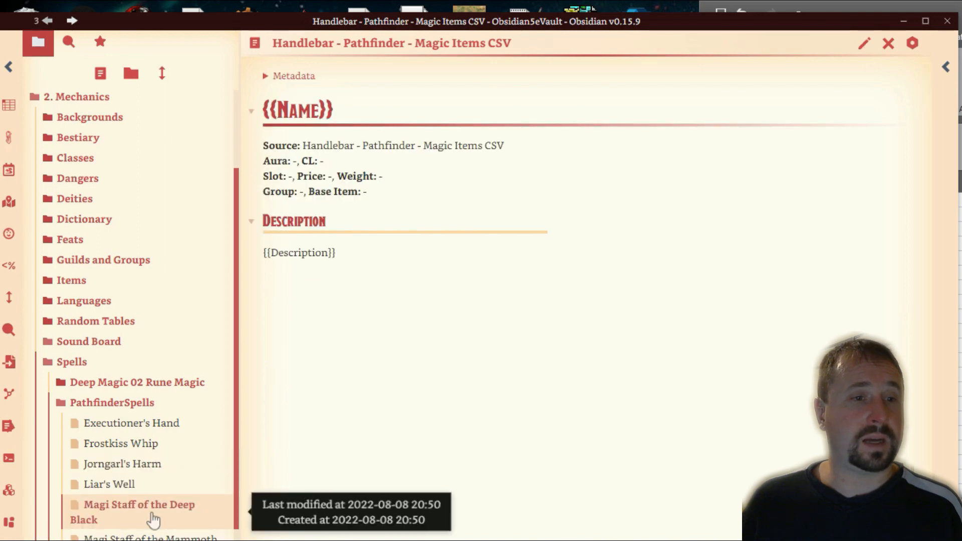
left_click(81, 525)
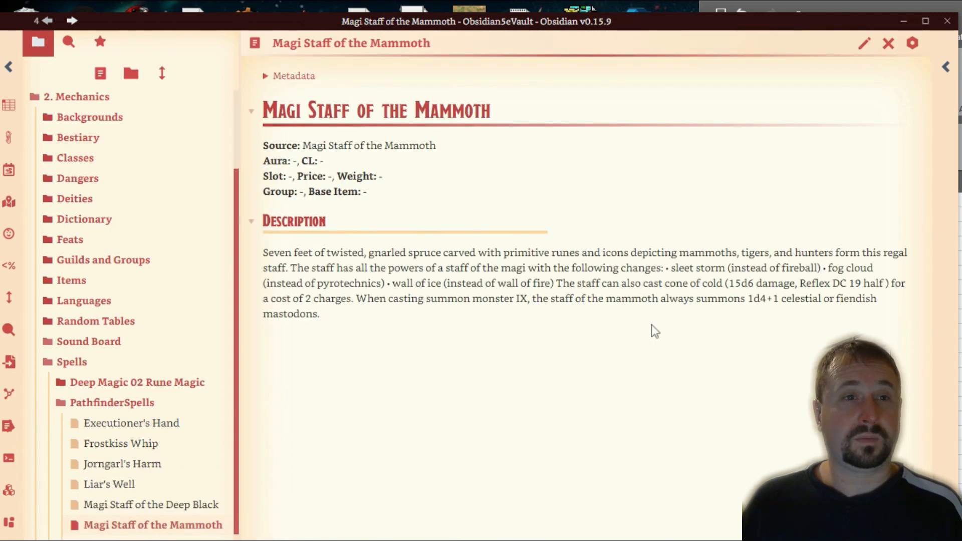
left_click(864, 43)
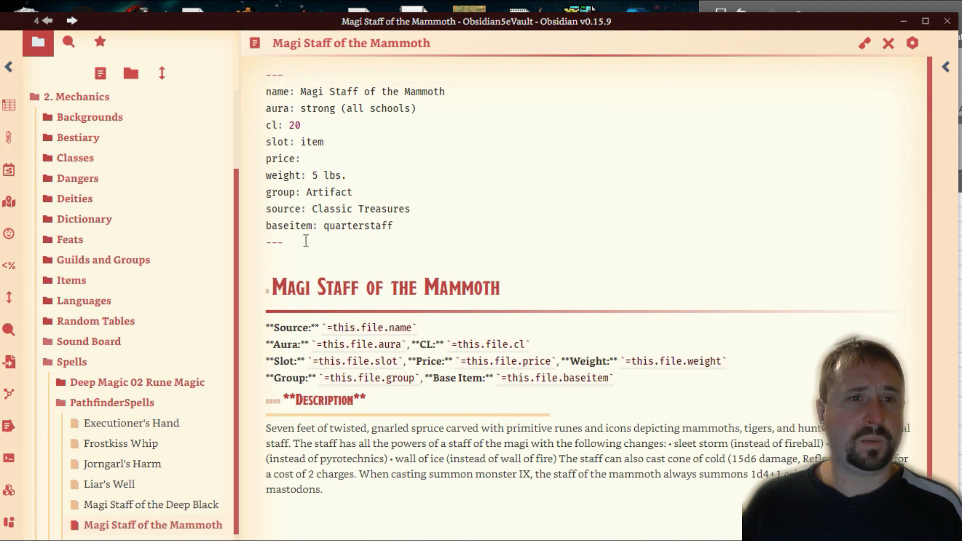
left_click_drag(303, 243, 259, 99)
Step: Switch to Excel and step through the Magi Staff of the Mammoth row, comparing its columns with the note's frontmatter
key("alt+Tab")
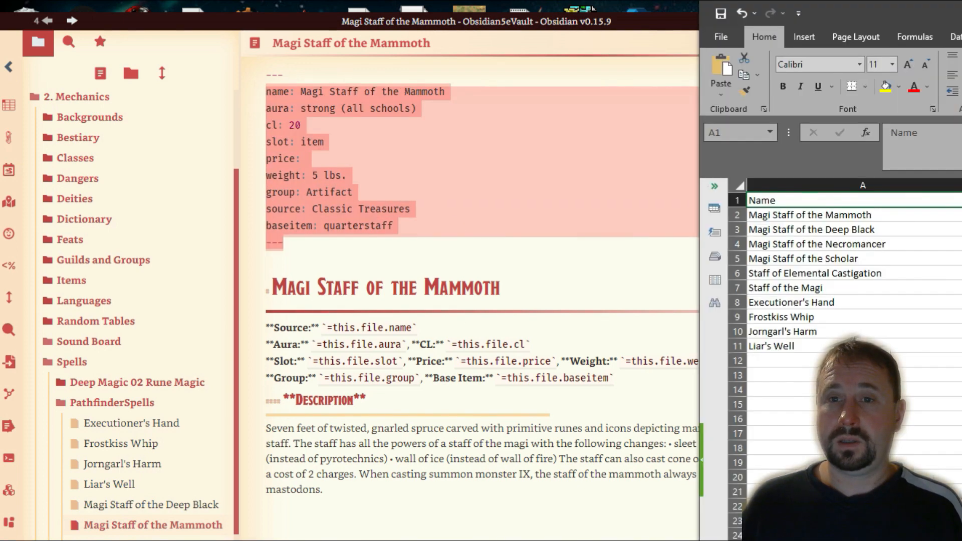
left_click(803, 215)
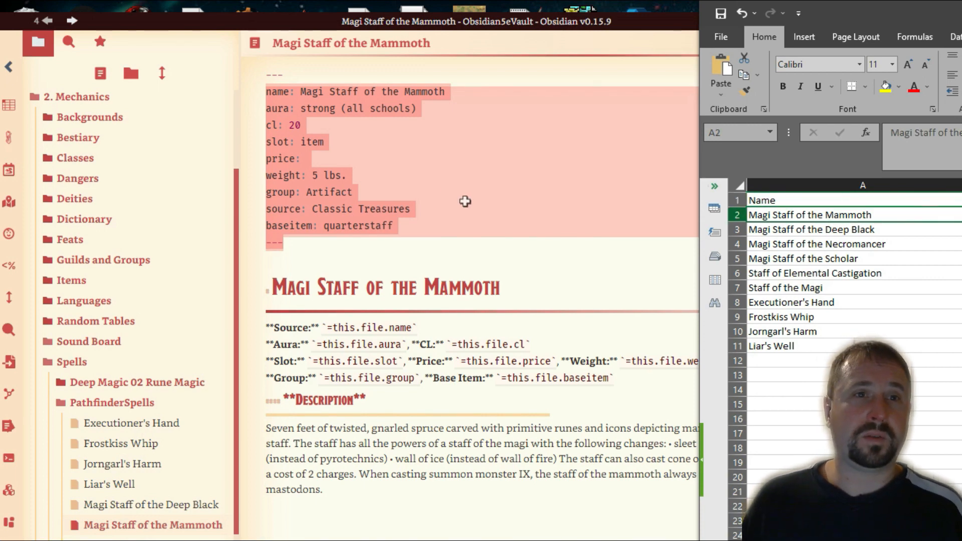
key("Right")
key("Right")
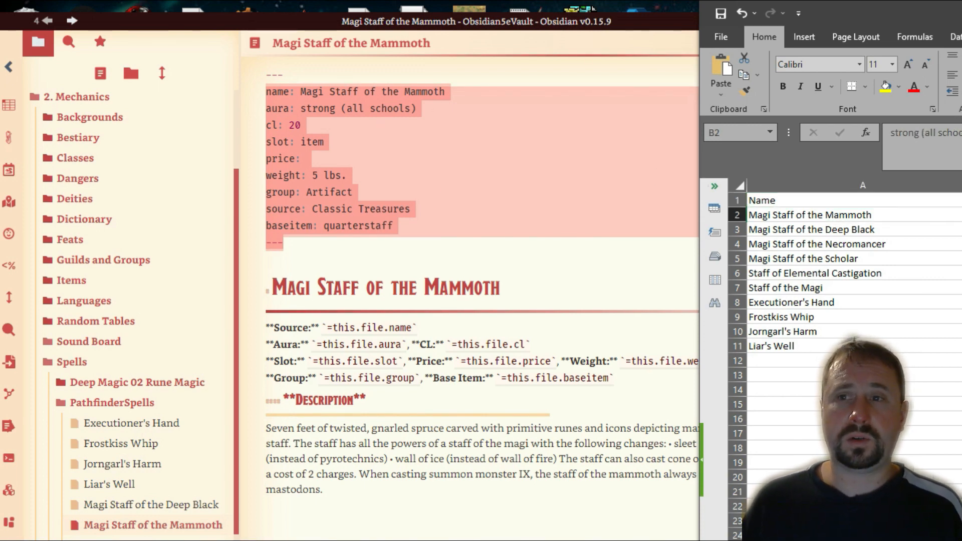
key("Right")
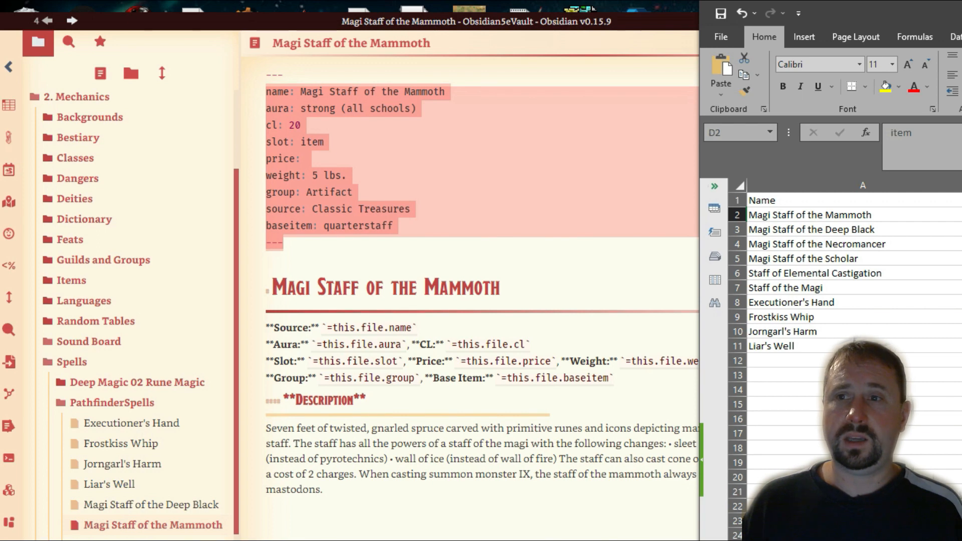
key("Right")
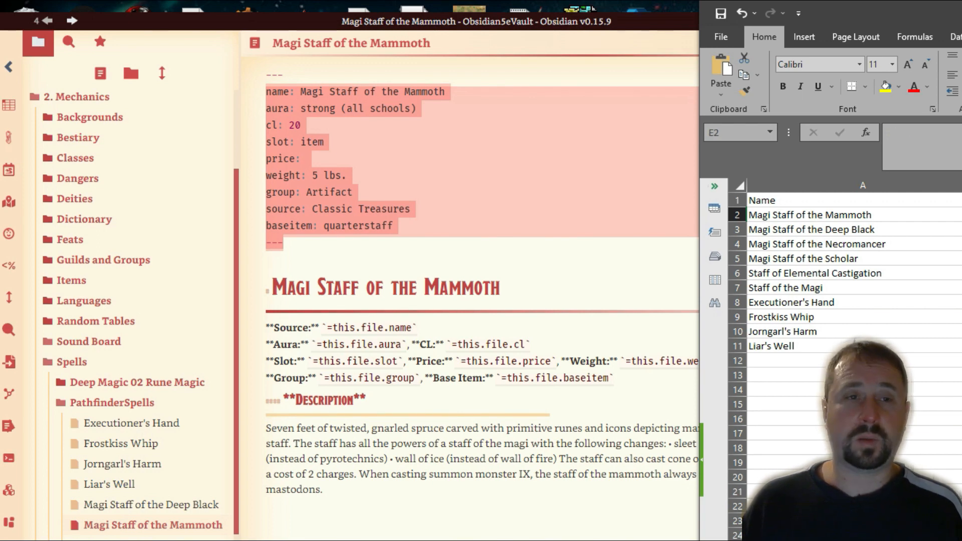
key("Right")
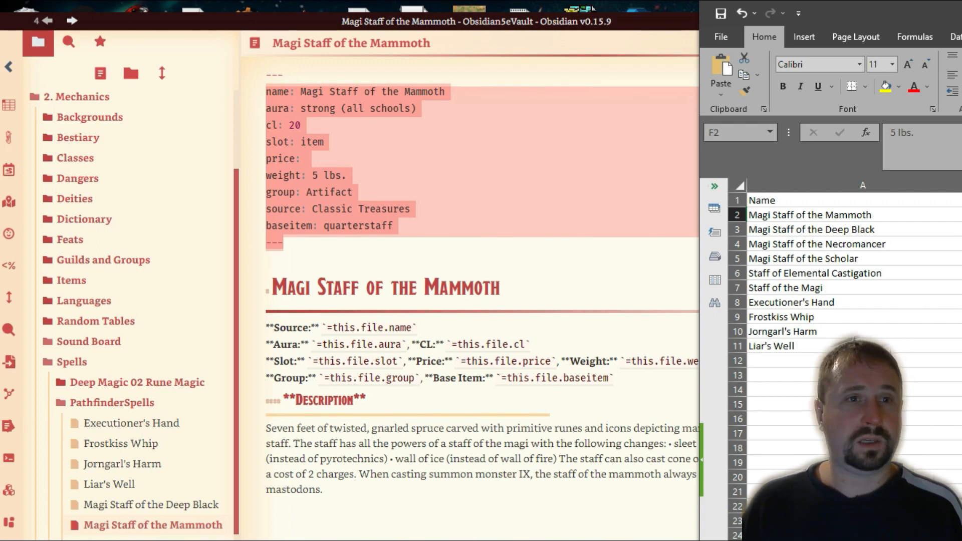
key("Right")
key("Right")
key("Right")
key("Right")
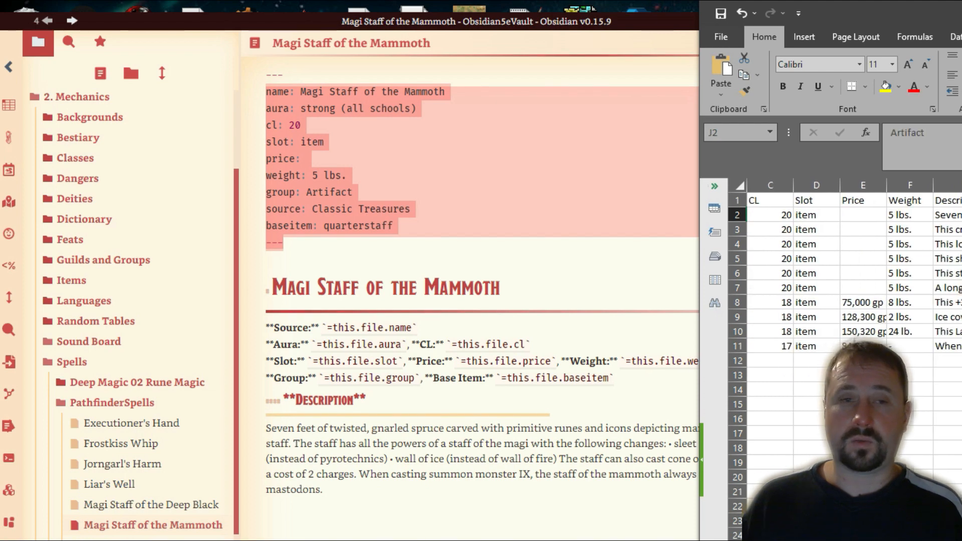
key("Right")
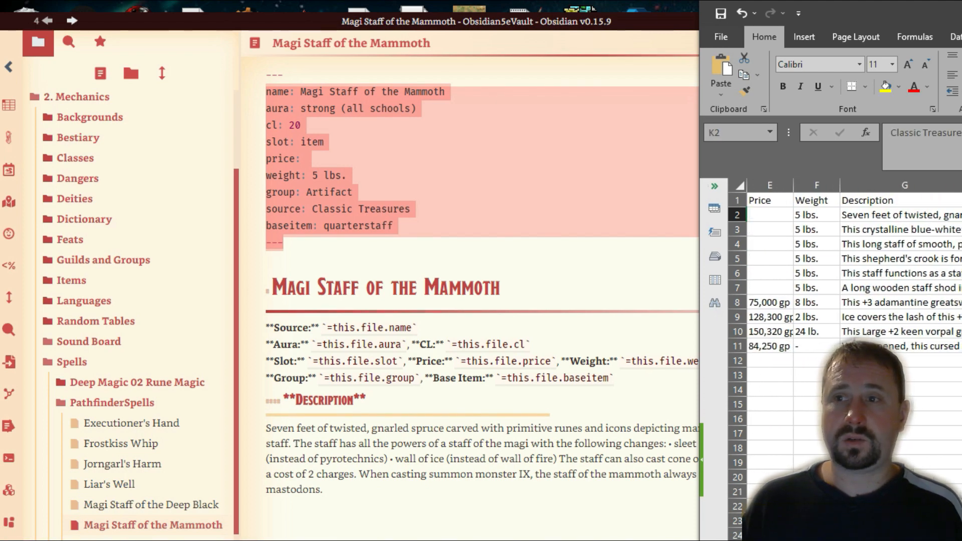
key("Right")
key("Right")
key("Right")
key("Right")
key("Right")
key("Right")
key("Right")
key("Right")
key("Right")
key("Right")
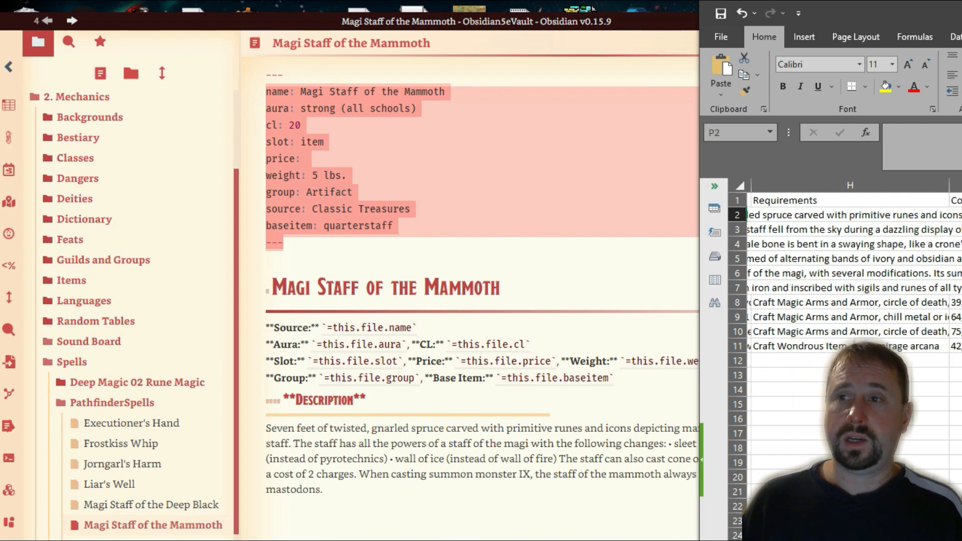
key("Right")
key("Right")
key("Right")
key("Right")
key("Right")
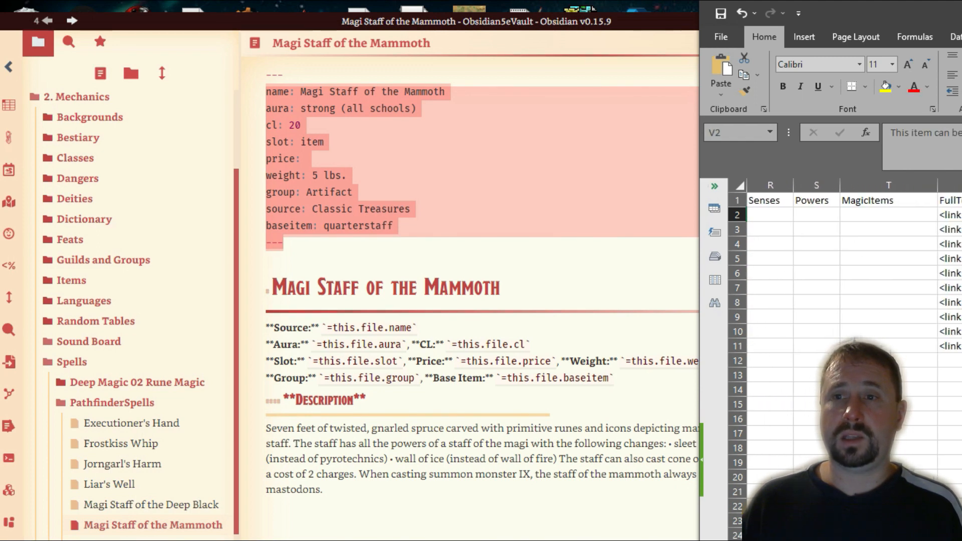
key("Right")
key("Right")
key("Right")
key("Right")
key("Right")
key("Right")
key("Right")
key("Right")
key("Right")
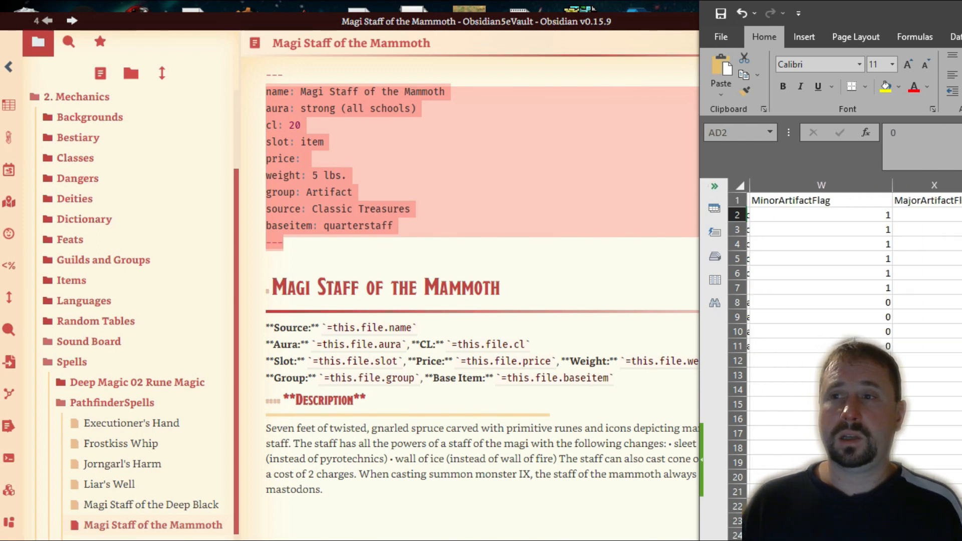
key("Right")
key("Right")
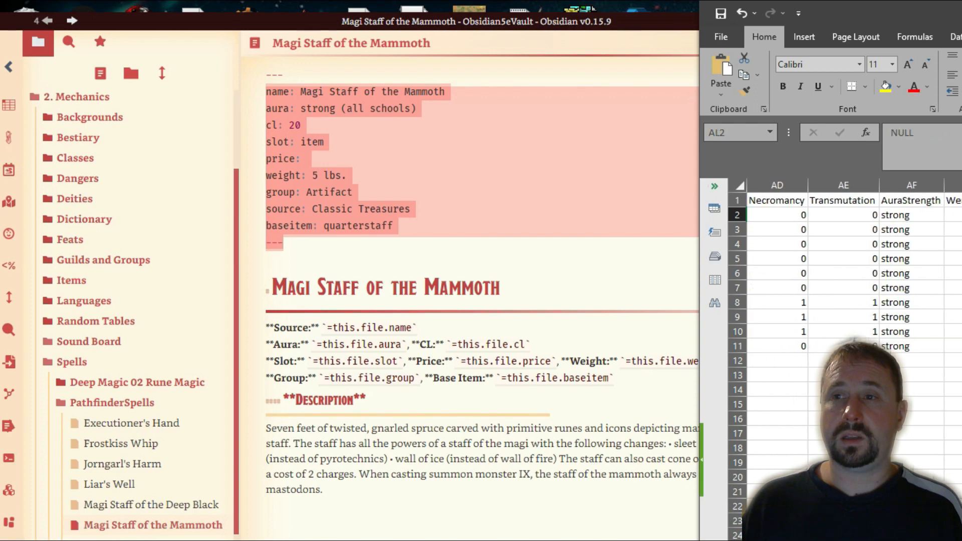
key("Home")
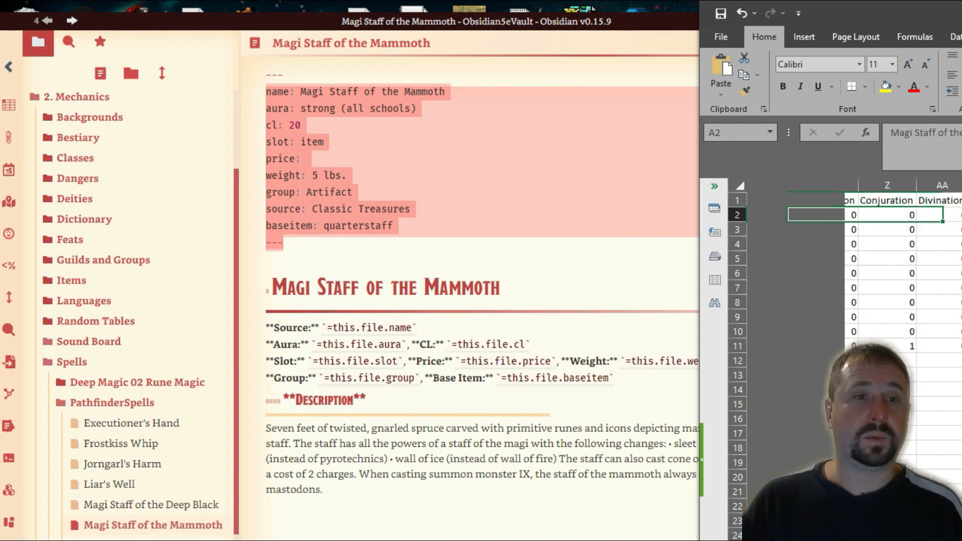
Step: Switch back to Obsidian, check how the note's inline fields render, and return to the source text
left_click(482, 327)
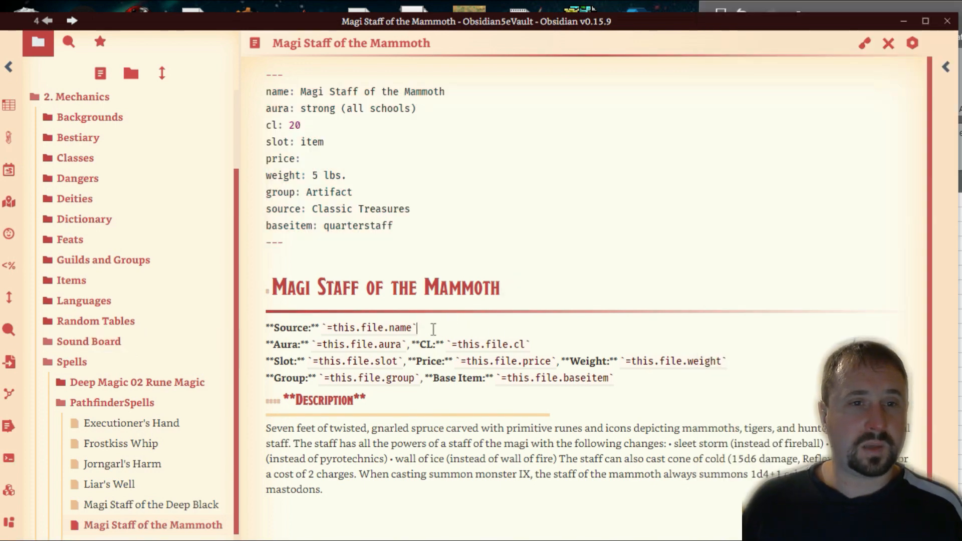
left_click(866, 46)
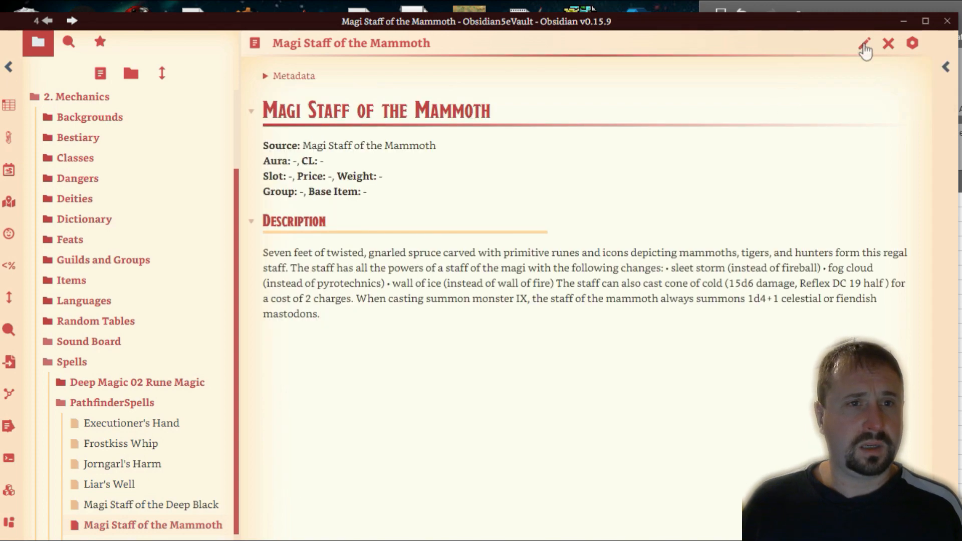
left_click(865, 46)
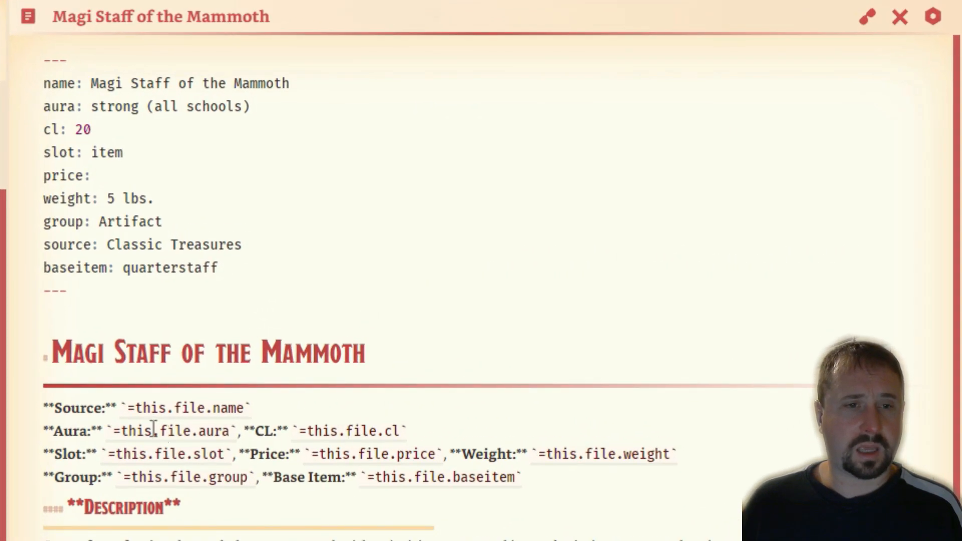
Step: Change the Aura inline query to `=this.aura` by removing its file reference
left_click(191, 431)
key("BackSpace")
key("BackSpace")
key("BackSpace")
key("BackSpace")
key("BackSpace")
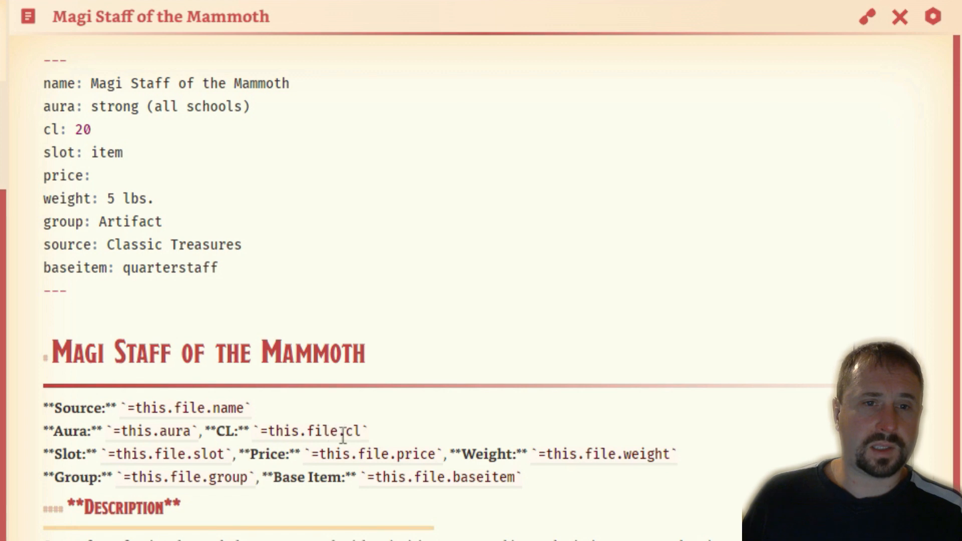
Step: Change the CL inline query to `=this.cl` and preview the rendered note
key("BackSpace")
key("BackSpace")
key("BackSpace")
key("BackSpace")
key("BackSpace")
left_click(506, 274)
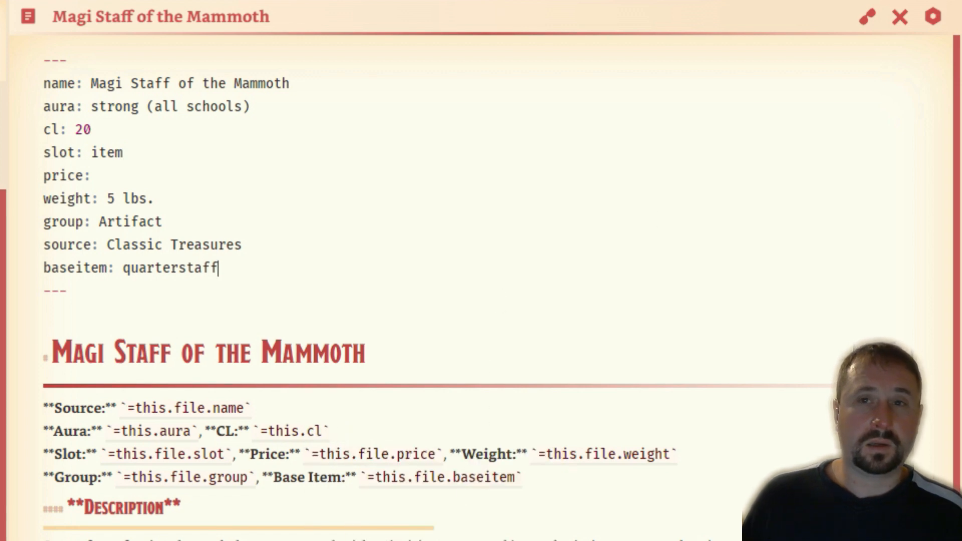
left_click(868, 17)
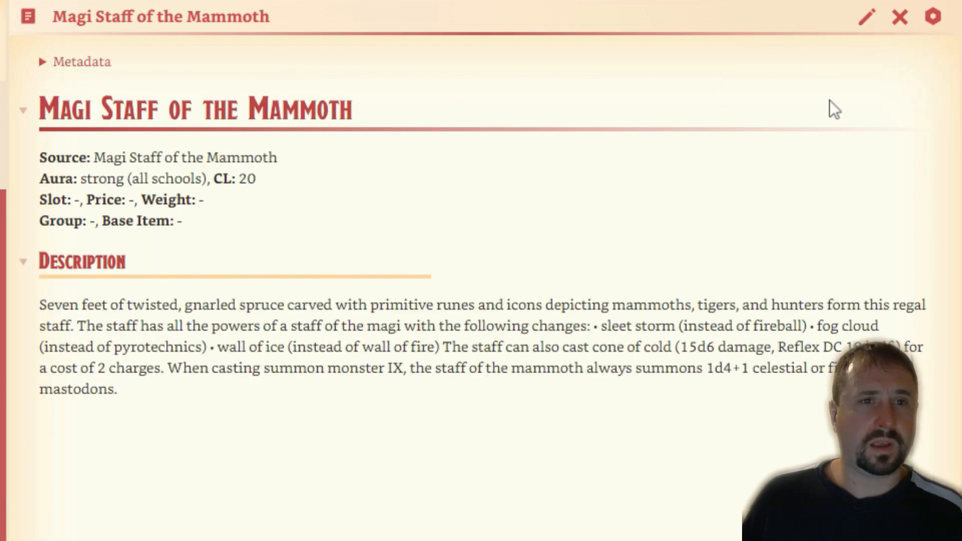
Step: Return to the note's source text and change the Slot inline query to `=this.slot`
left_click(867, 16)
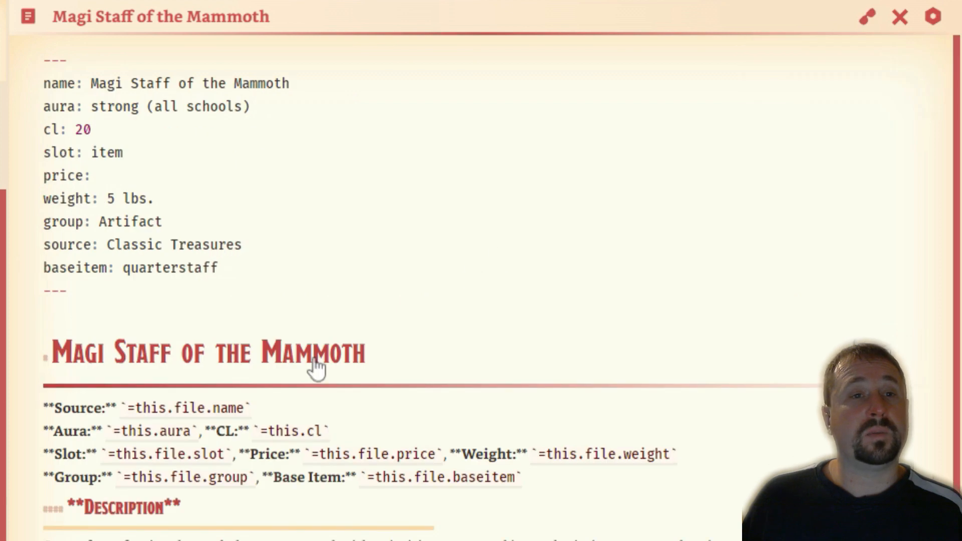
left_click(195, 454)
key("BackSpace")
key("BackSpace")
key("BackSpace")
key("BackSpace")
key("BackSpace")
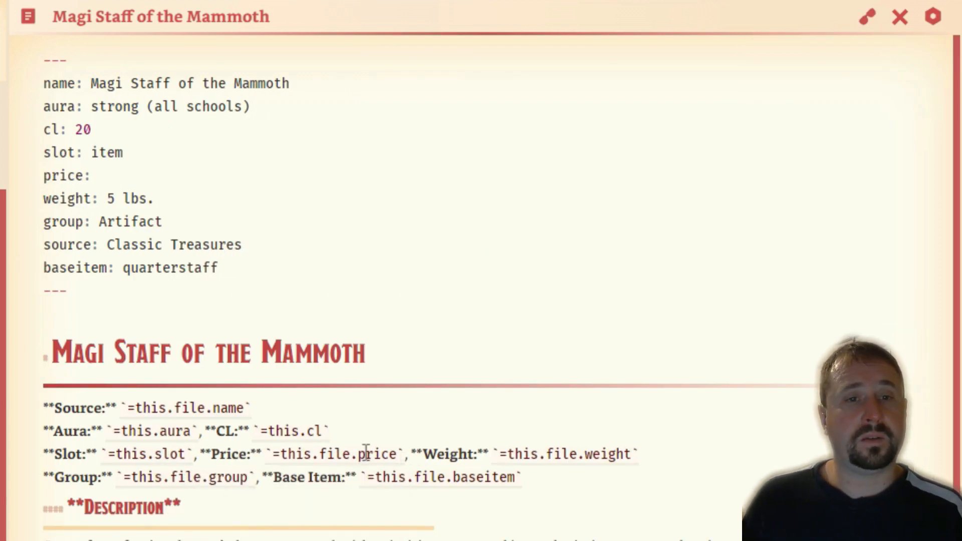
Step: Change the Price inline query to `=this.price` by removing its file reference
left_click(367, 453)
key("BackSpace")
key("BackSpace")
key("BackSpace")
key("BackSpace")
key("BackSpace")
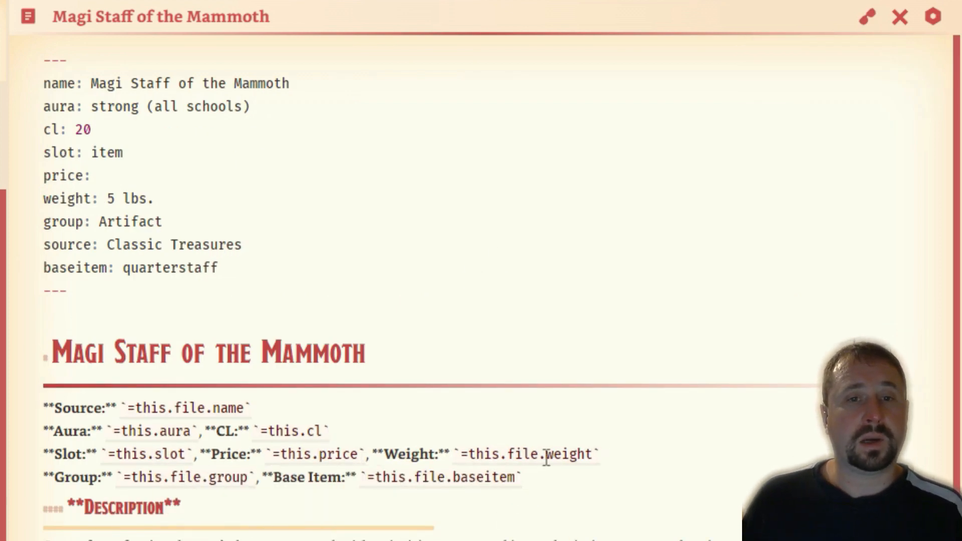
Step: Change the Weight inline query to `=this.weight` by removing its file reference
left_click(546, 455)
key("BackSpace")
key("BackSpace")
key("BackSpace")
key("BackSpace")
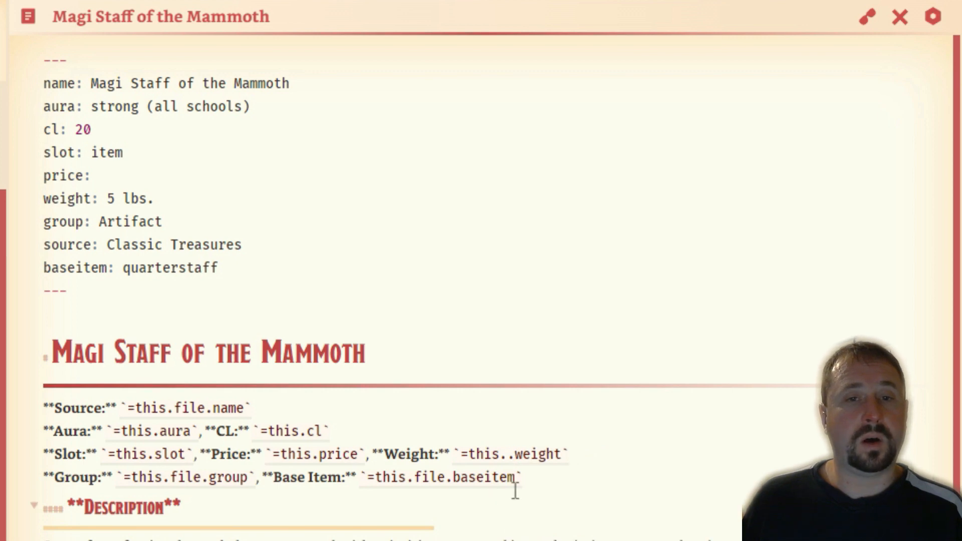
key("BackSpace")
Step: Remove the file reference from the Base Item and Group inline queries, making them `=this.baseitem` and `=this.group`
left_click_drag(450, 477, 414, 477)
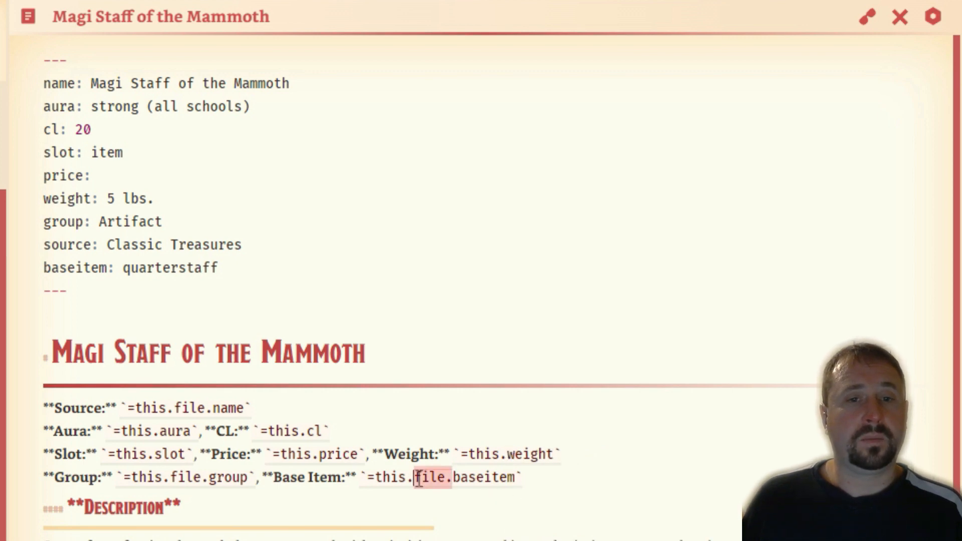
key("BackSpace")
left_click_drag(208, 479, 170, 478)
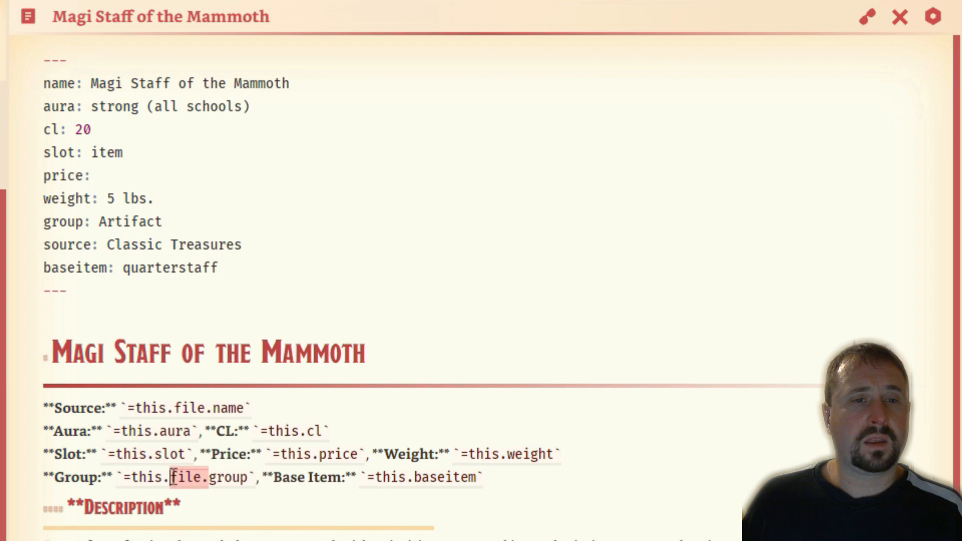
key("BackSpace")
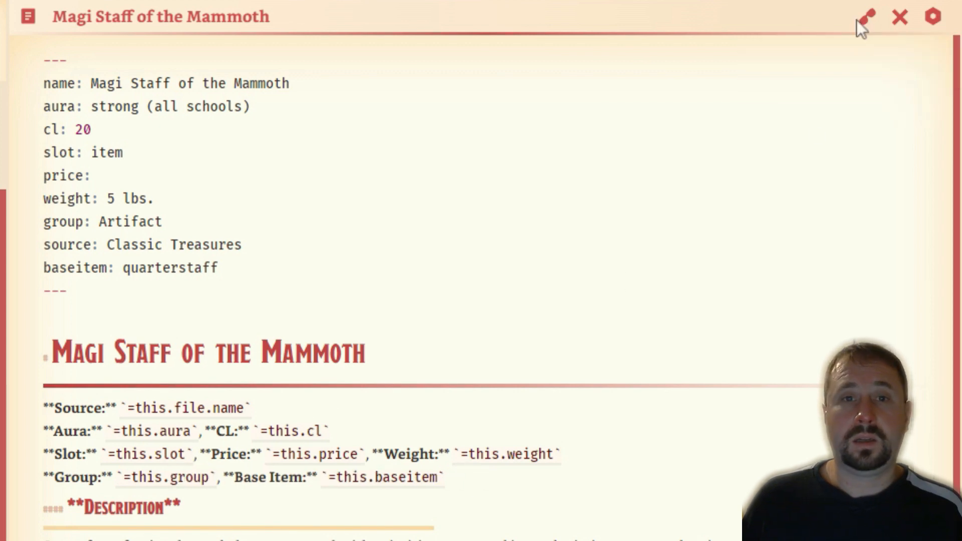
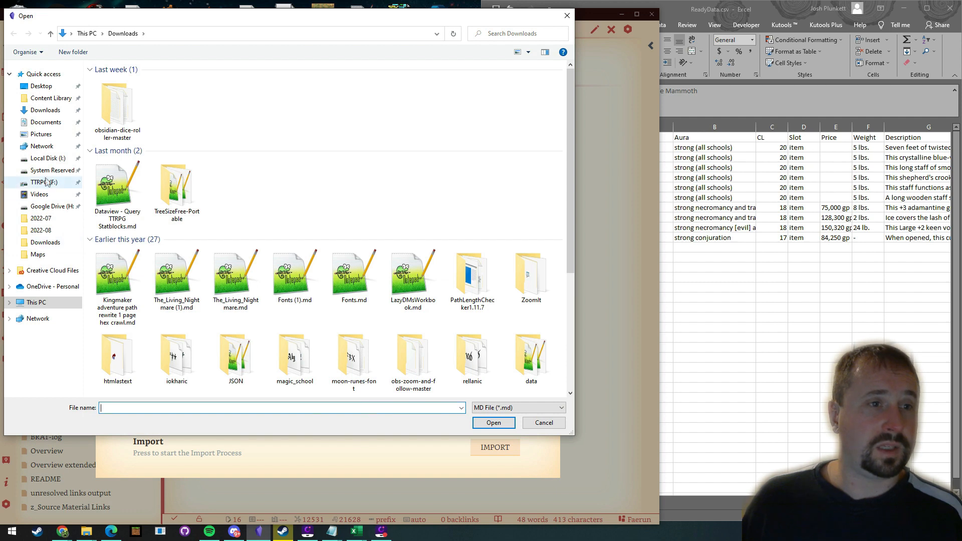
Step: Choose Handlebar - Pathfinder - Magic Items CSV.md from Obsidian5eVault's z_Templates/5_Handlebar Templates folder on drive F: as the import template
left_click(44, 182)
double_click(130, 146)
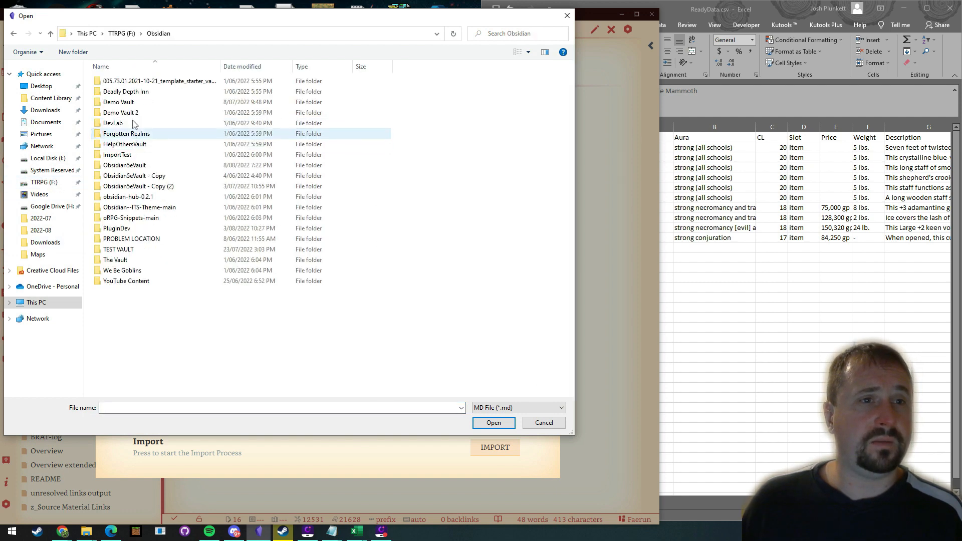
double_click(118, 165)
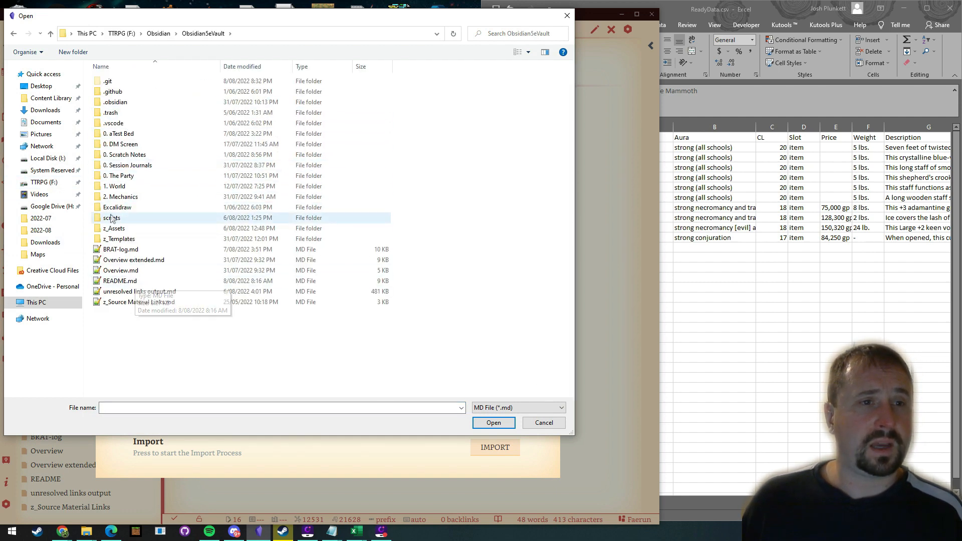
left_click(120, 231)
double_click(119, 239)
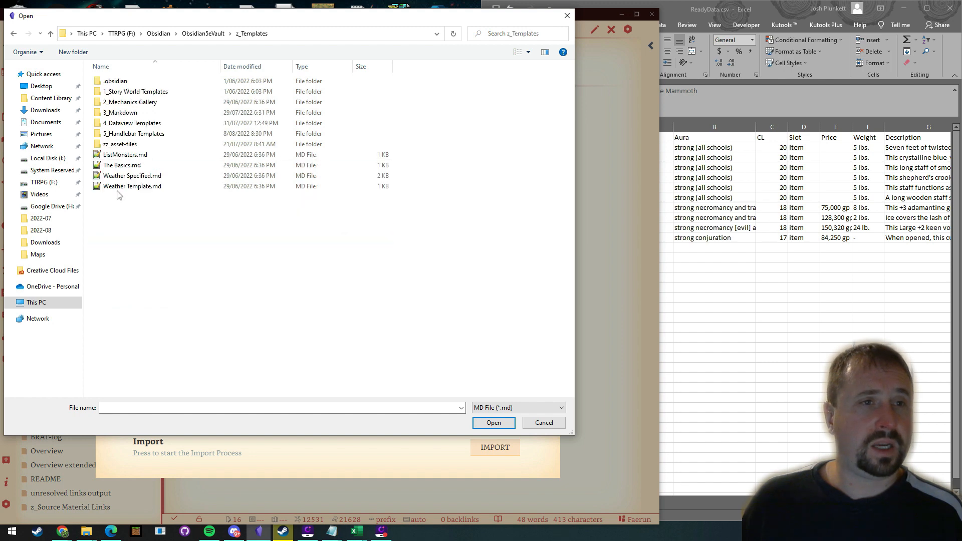
double_click(137, 134)
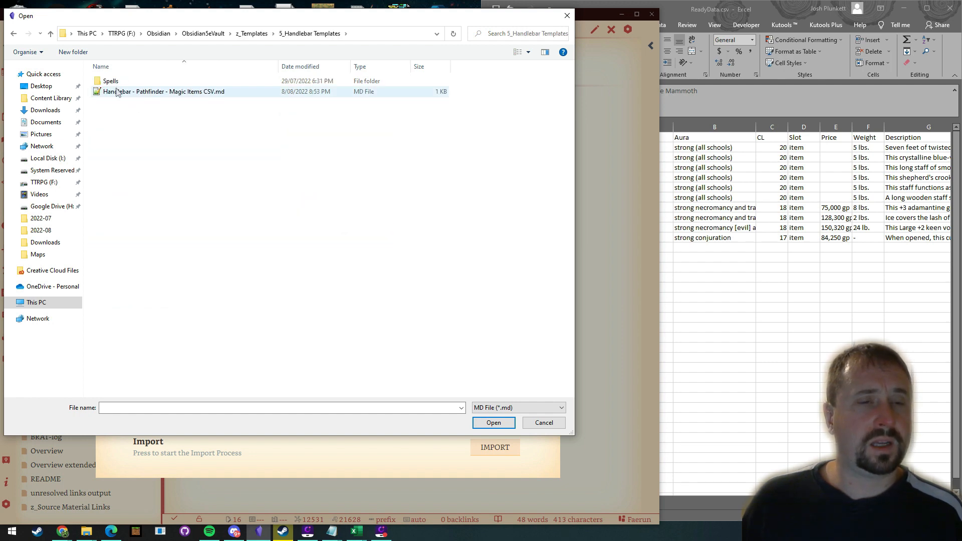
double_click(117, 92)
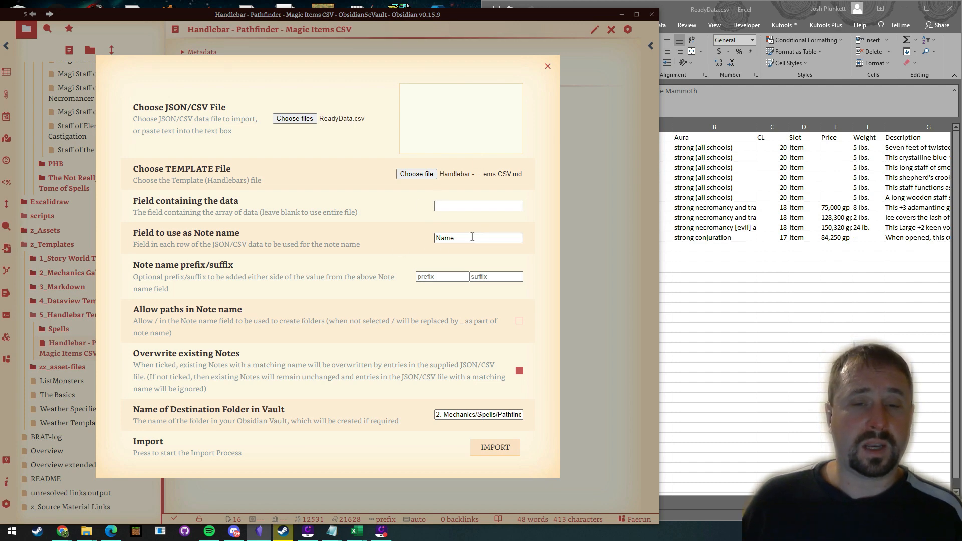
Step: Check the destination folder path, import ReadyData.csv with existing notes overwritten, and close the import dialog
left_click(467, 415)
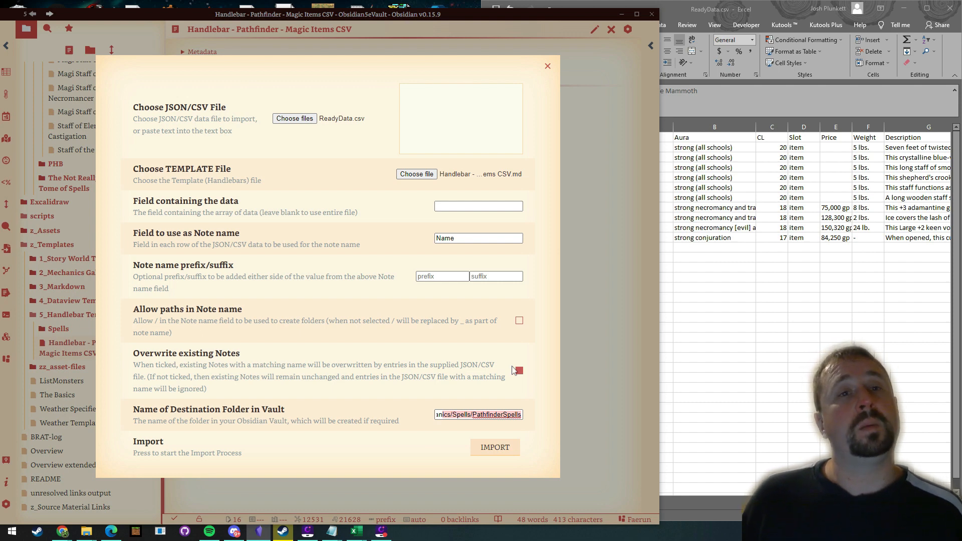
left_click(516, 395)
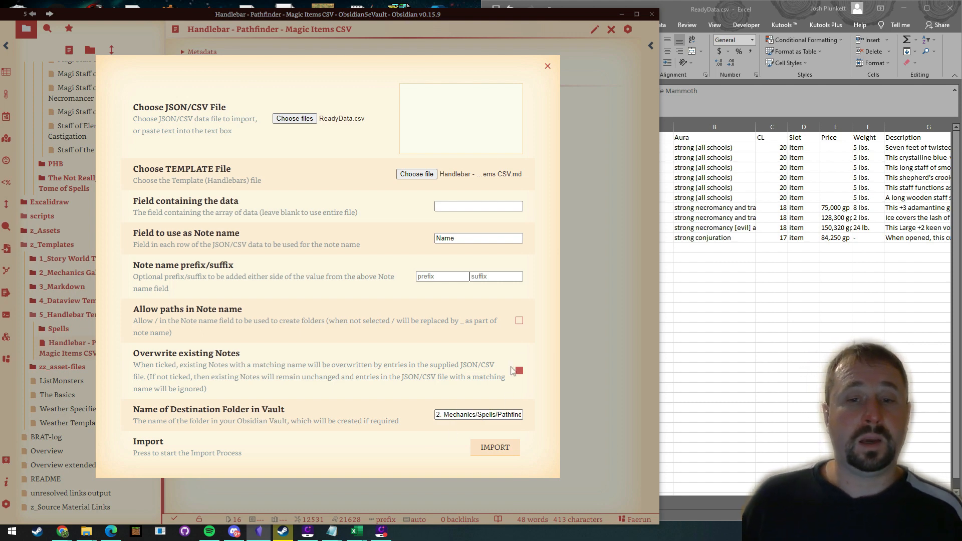
left_click(495, 447)
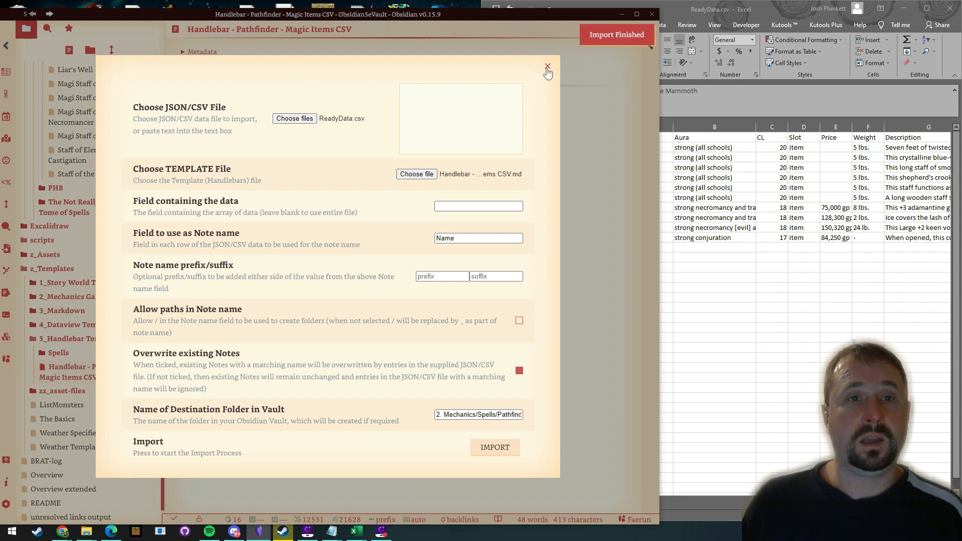
left_click(548, 68)
Step: Open the Magi Staff of the Mammoth note in PathfinderSpells and check its rendered view against its source text
scroll(112, 261, "up", 5)
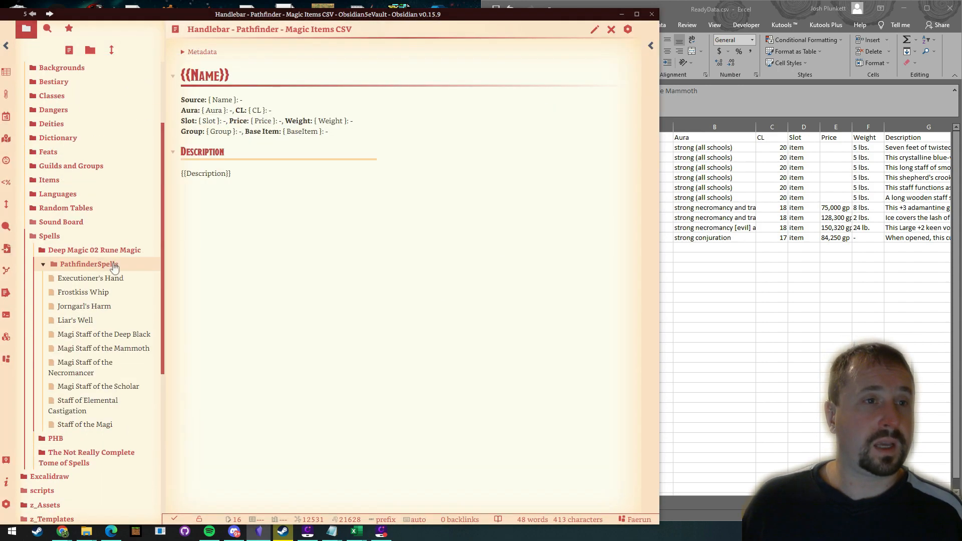
scroll(125, 280, "down", 2)
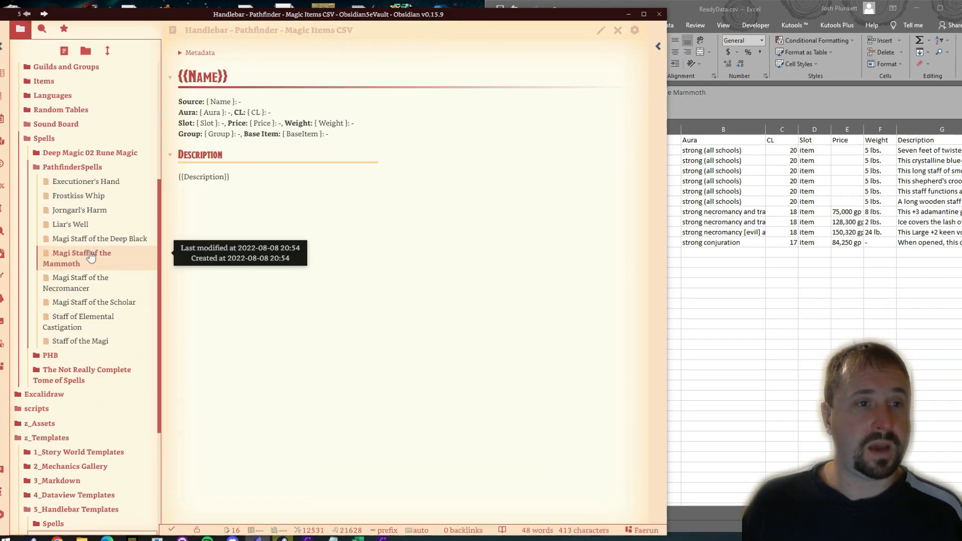
left_click(100, 258)
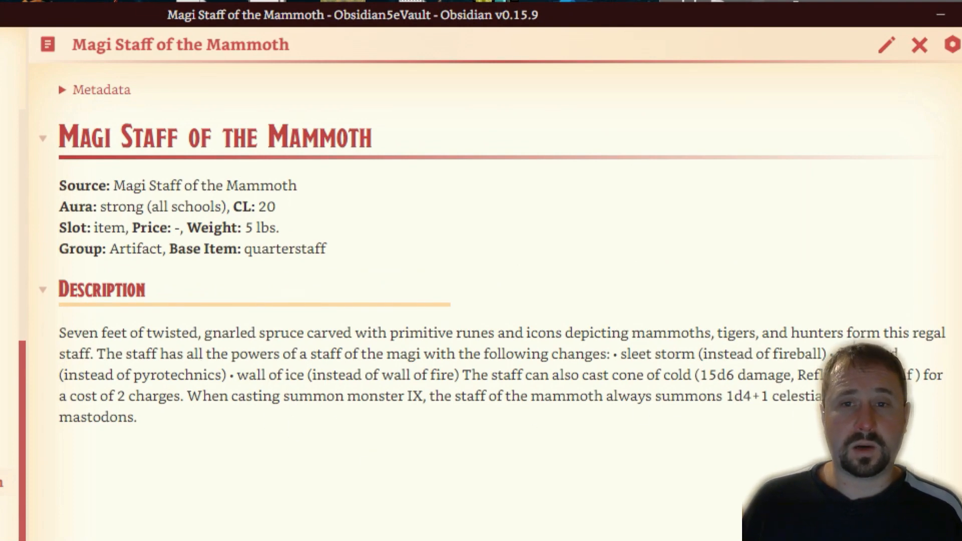
left_click(886, 45)
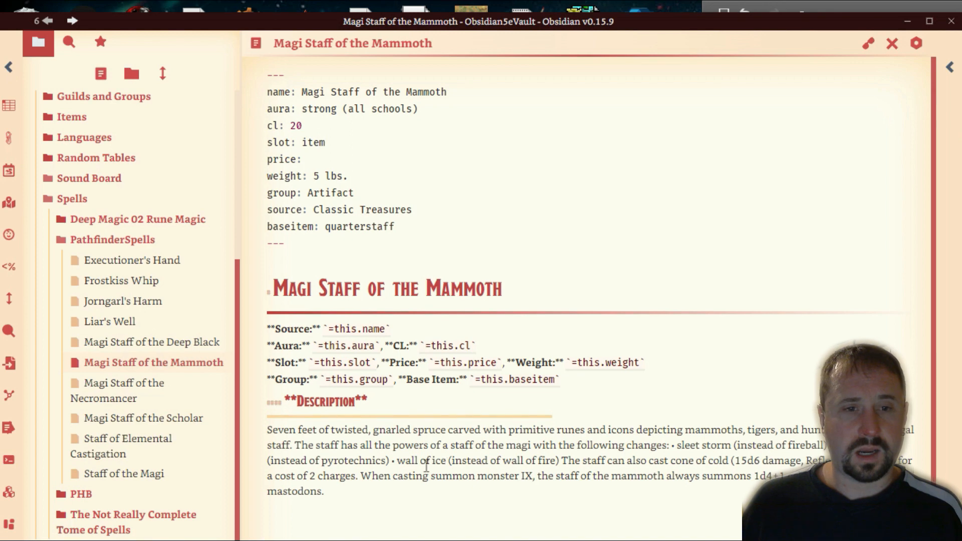
left_click_drag(397, 461, 391, 461)
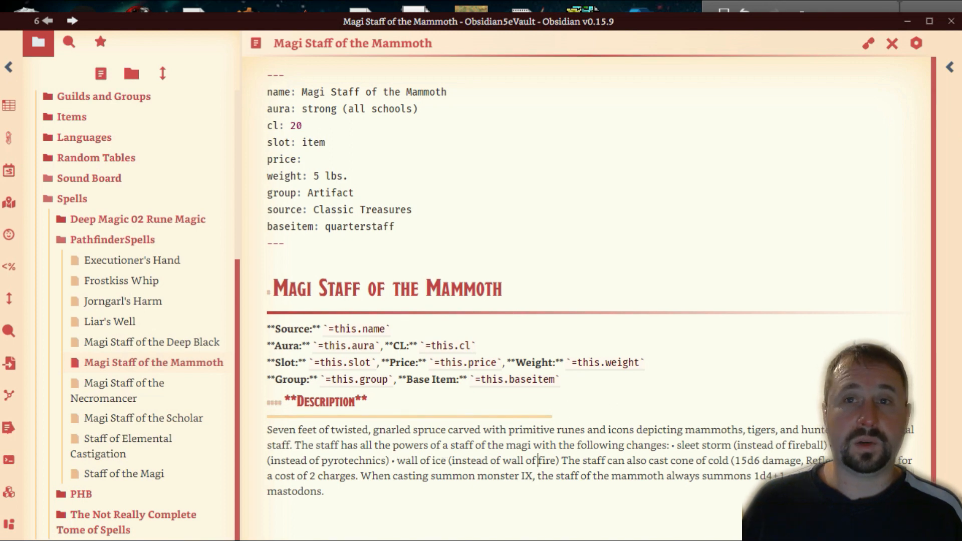
left_click(868, 43)
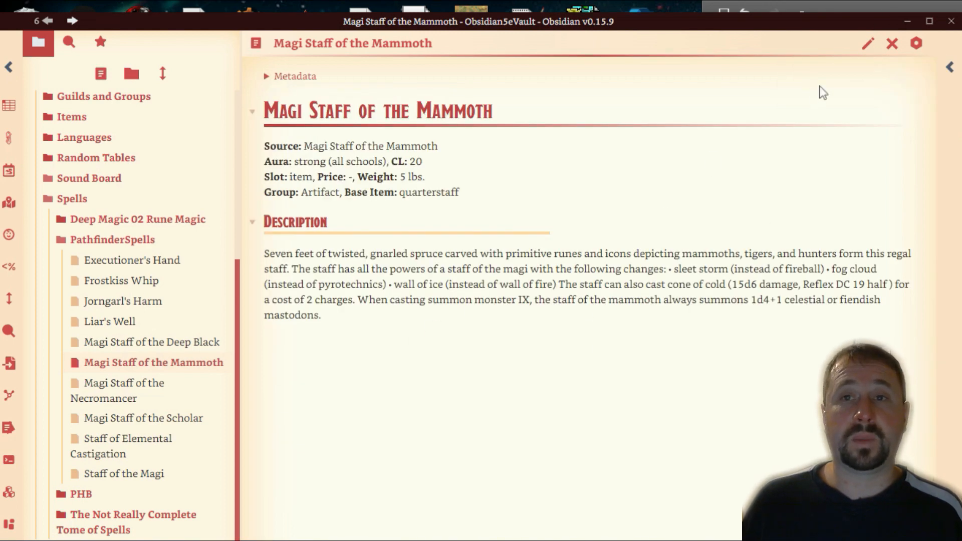
Step: In the Mammoth note's source text, put the sleet storm, fog cloud and wall of ice bullets on separate lines
left_click(868, 44)
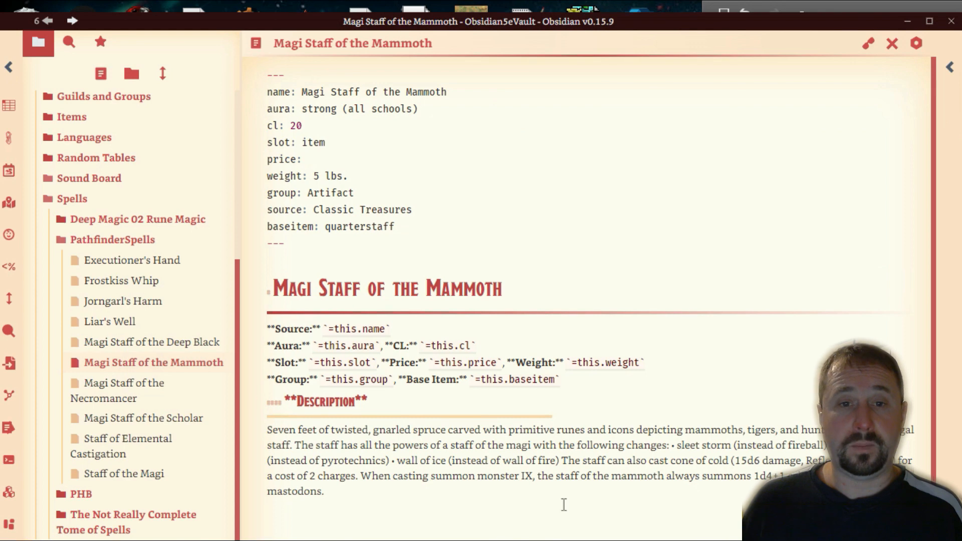
left_click(672, 444)
key("Return")
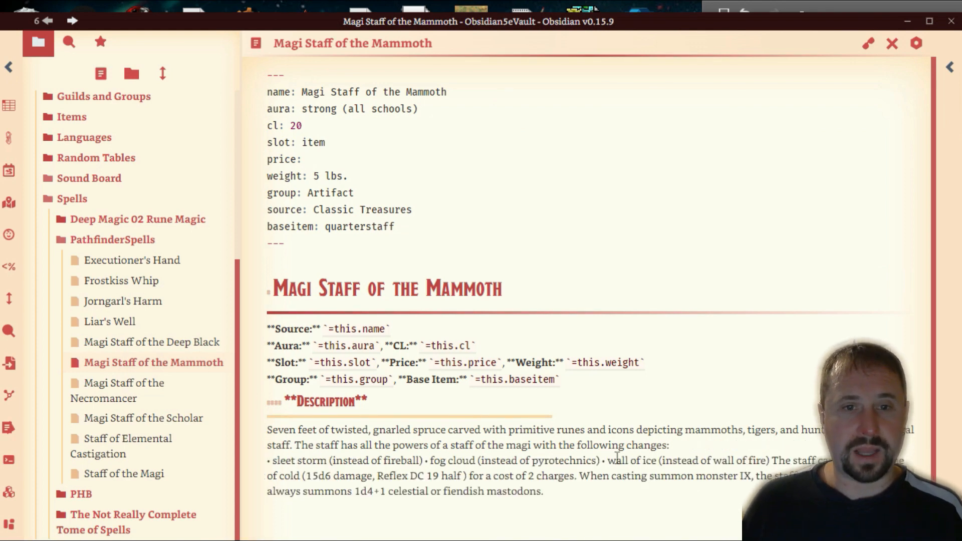
key("Return")
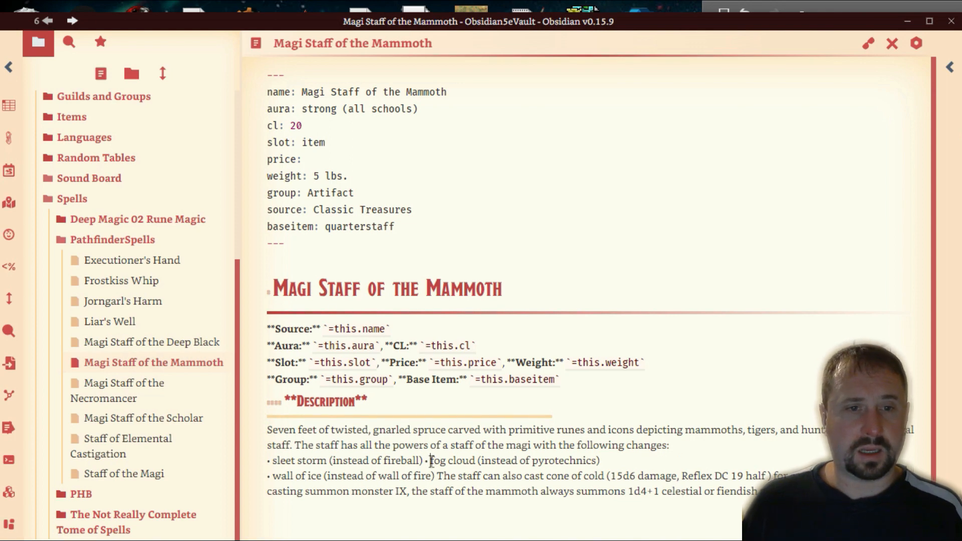
key("Return")
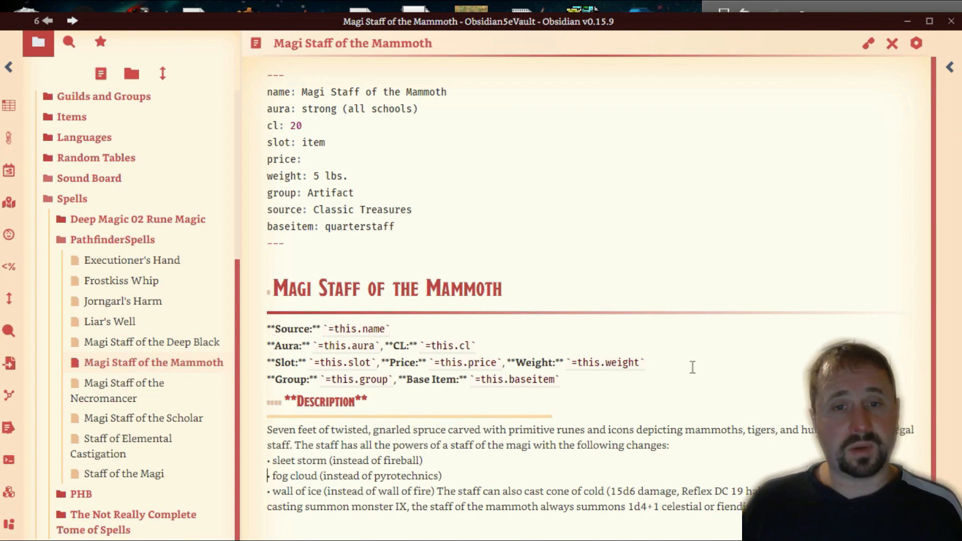
Step: Undo the three line breaks added to the Mammoth note's description
key("ctrl+z")
key("ctrl+z")
key("ctrl+z")
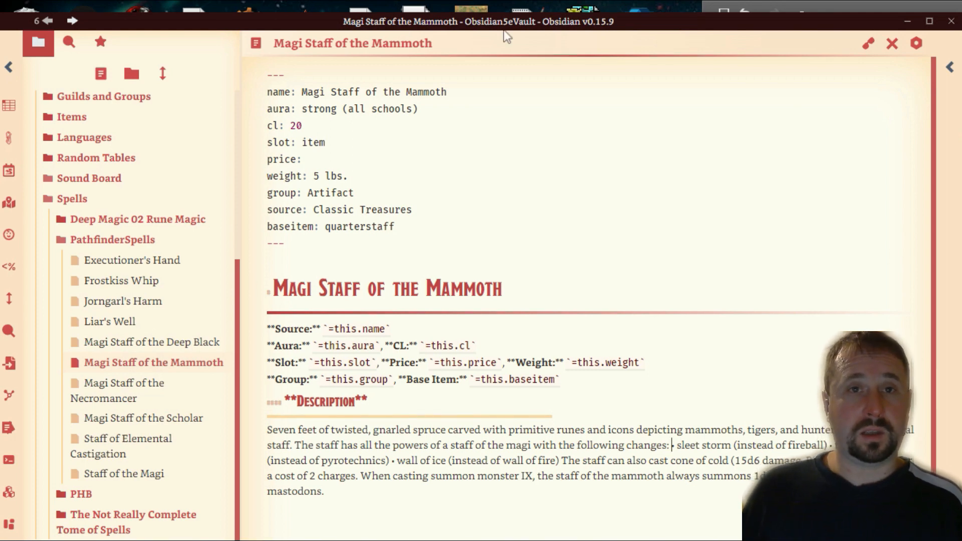
Step: Switch to the ReadyData.csv sheet in Excel and select the Magi Staff of the Necromancer name in cell A4
left_click_drag(504, 25, 510, 1)
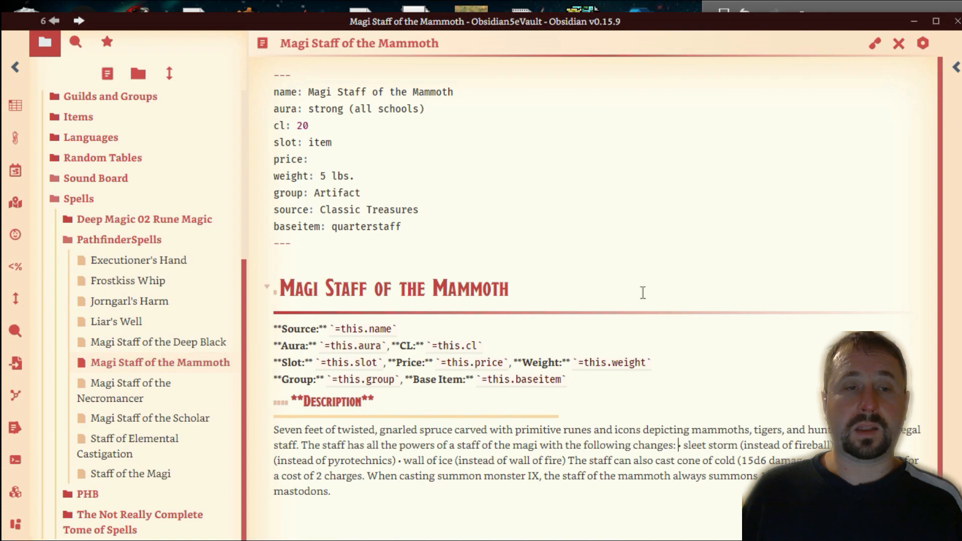
left_click(827, 6)
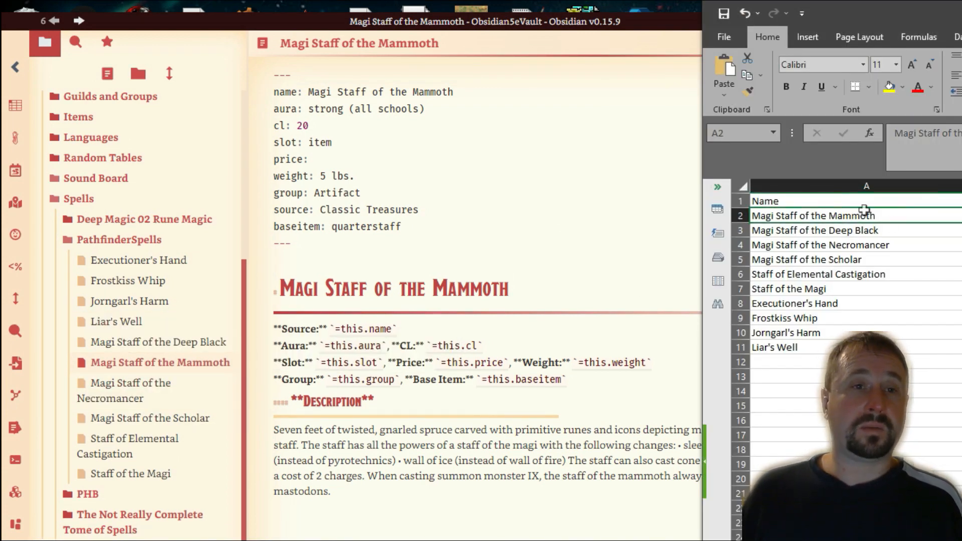
left_click(822, 245)
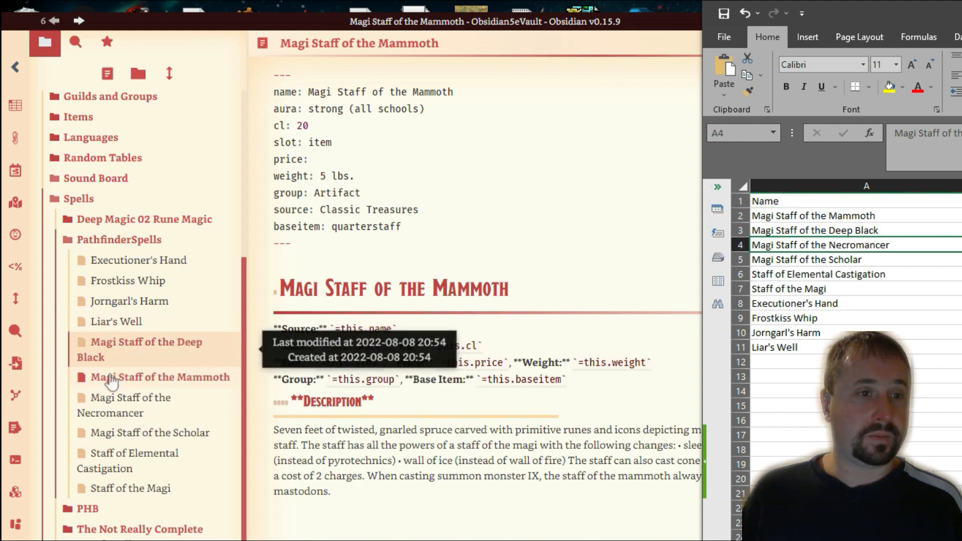
Step: Open the Magi Staff of the Necromancer note and examine its metadata in both the rendered view and the source text
left_click(131, 399)
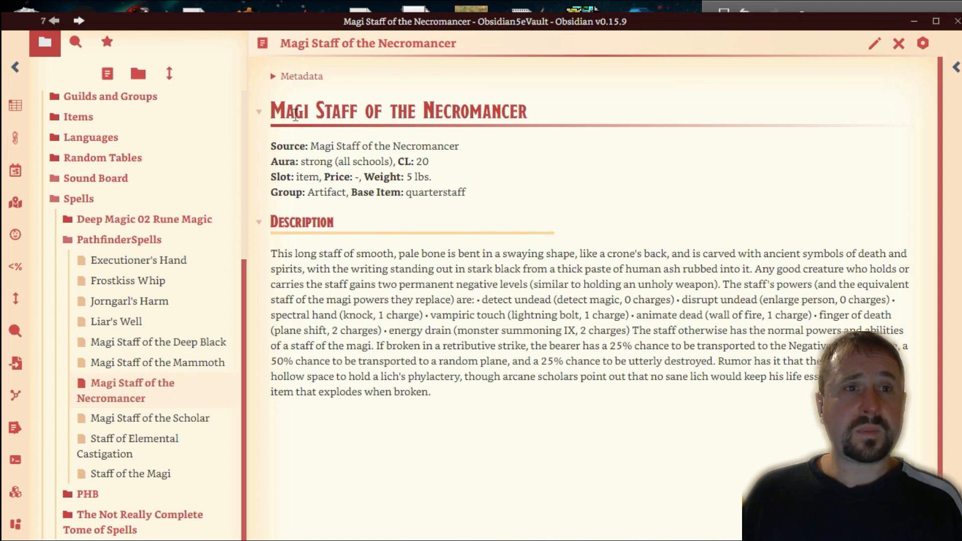
left_click(274, 78)
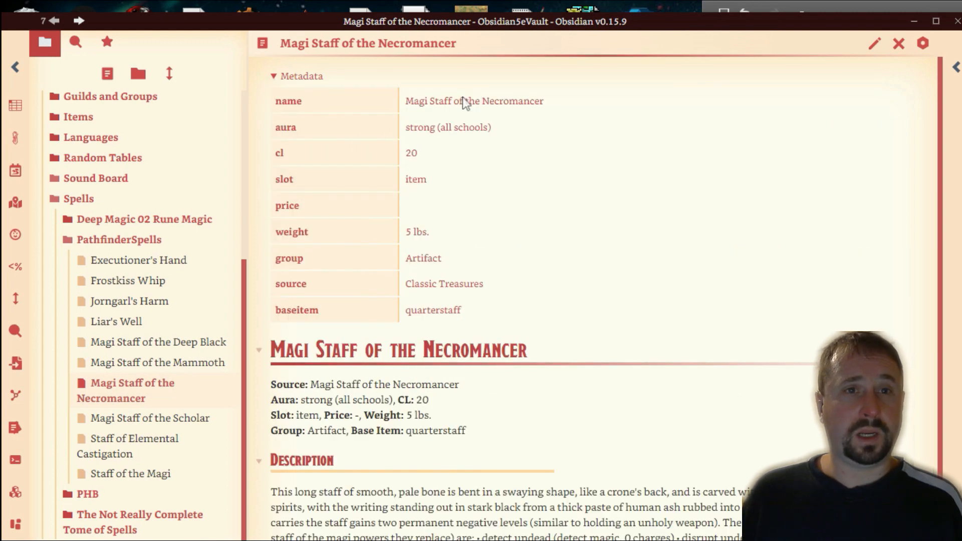
left_click(875, 44)
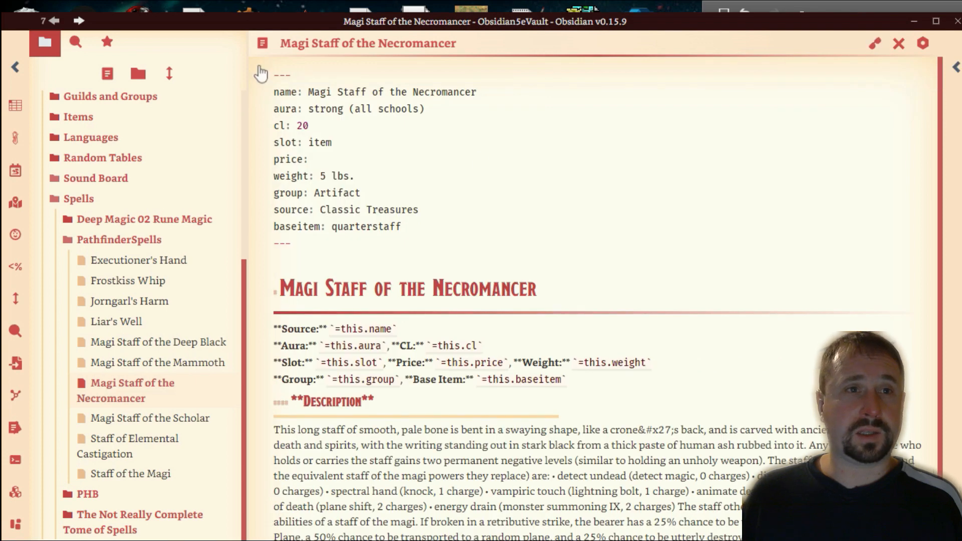
left_click_drag(298, 261, 273, 76)
left_click(299, 75)
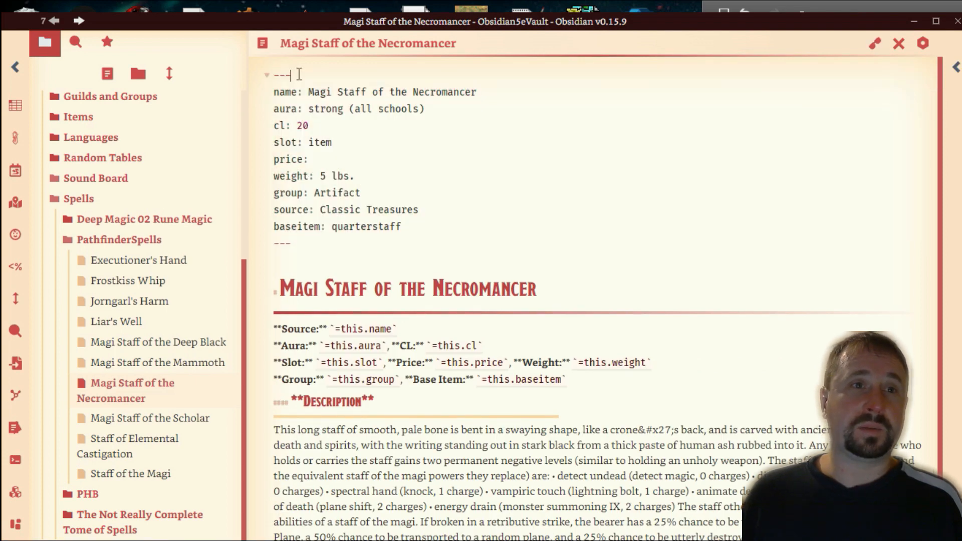
left_click(875, 44)
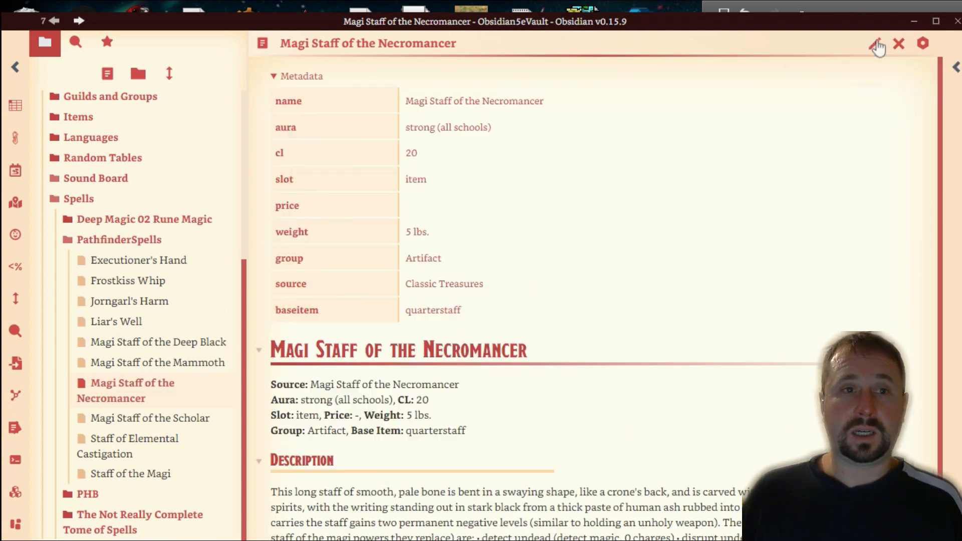
left_click(274, 76)
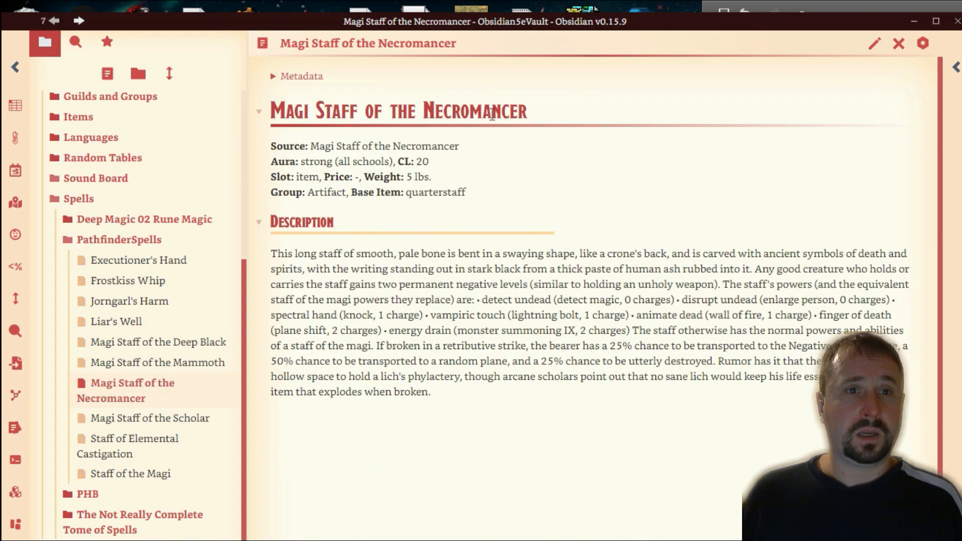
Step: In the Magi Staff of the Necromancer note's source, change the Source query to `=this.source` and return to the rendered view
left_click(875, 45)
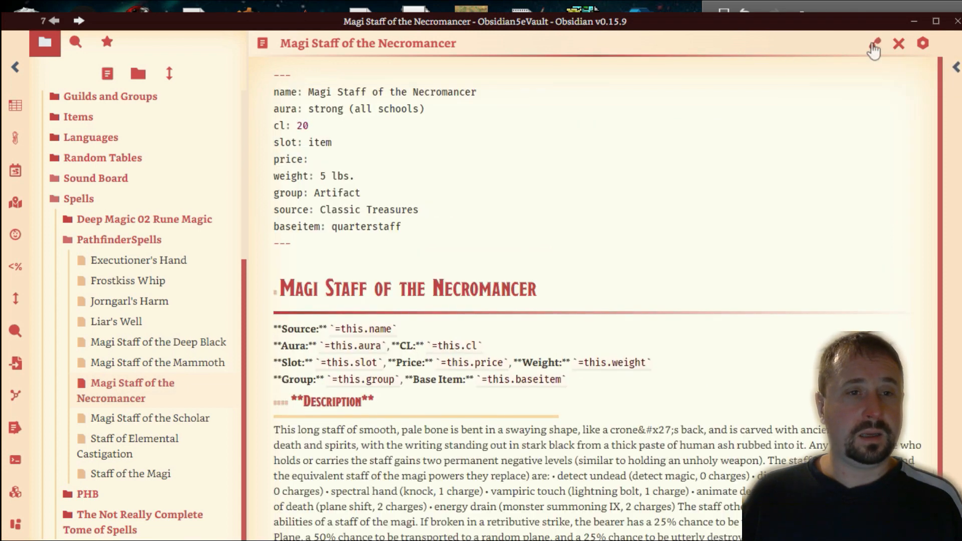
double_click(373, 328)
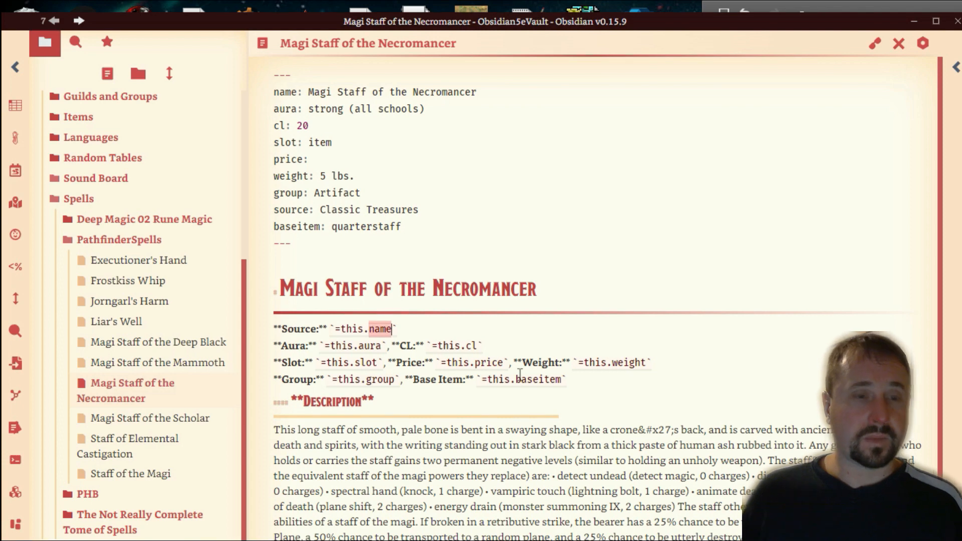
type("source")
key("Escape")
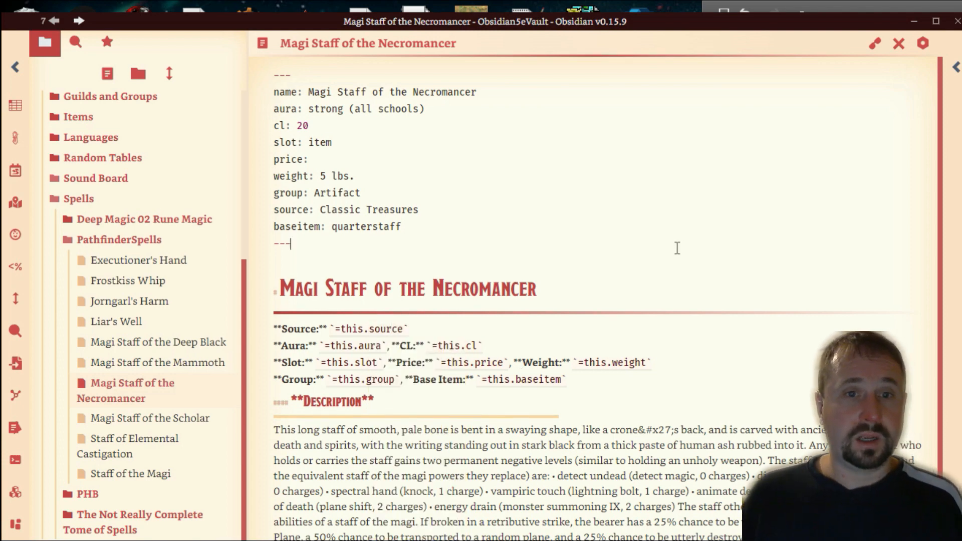
left_click(874, 44)
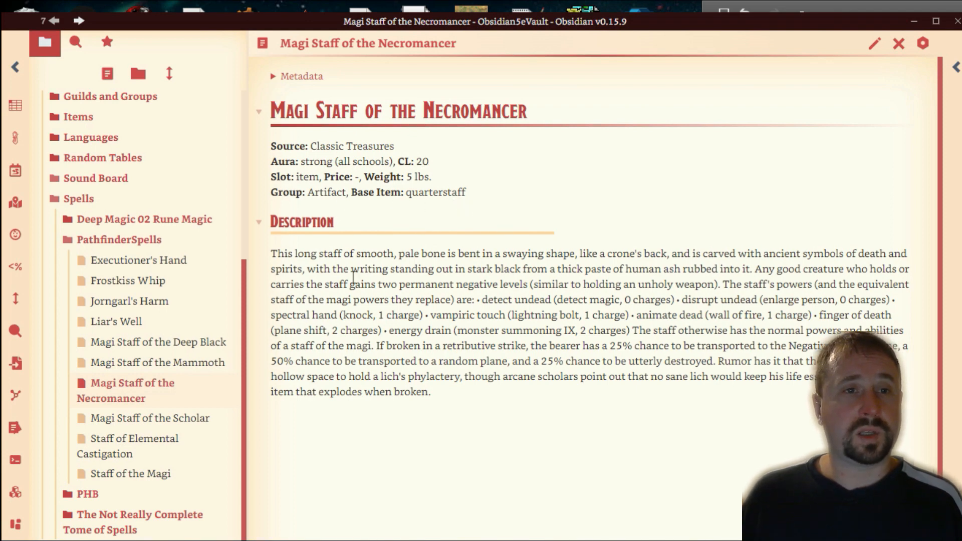
Step: Compare the Necromancer note's description and fields with its row 4 cells in the ReadyData.csv sheet in Excel
left_click_drag(450, 406, 259, 245)
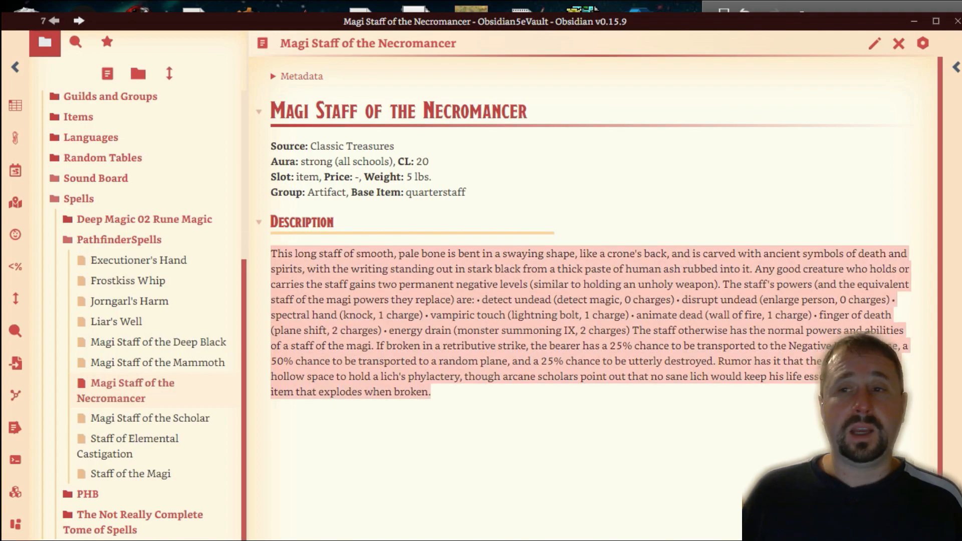
key("alt+Tab")
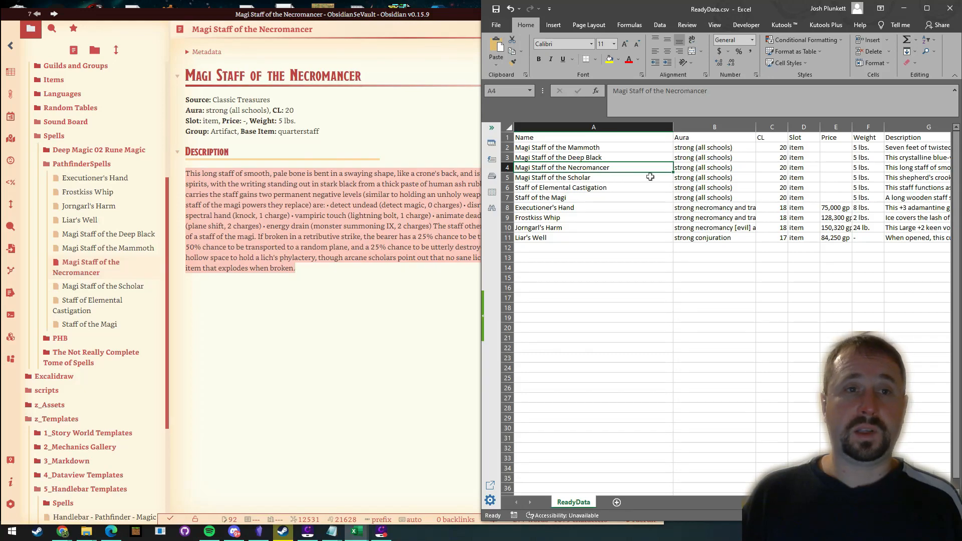
key("Right")
key("Right")
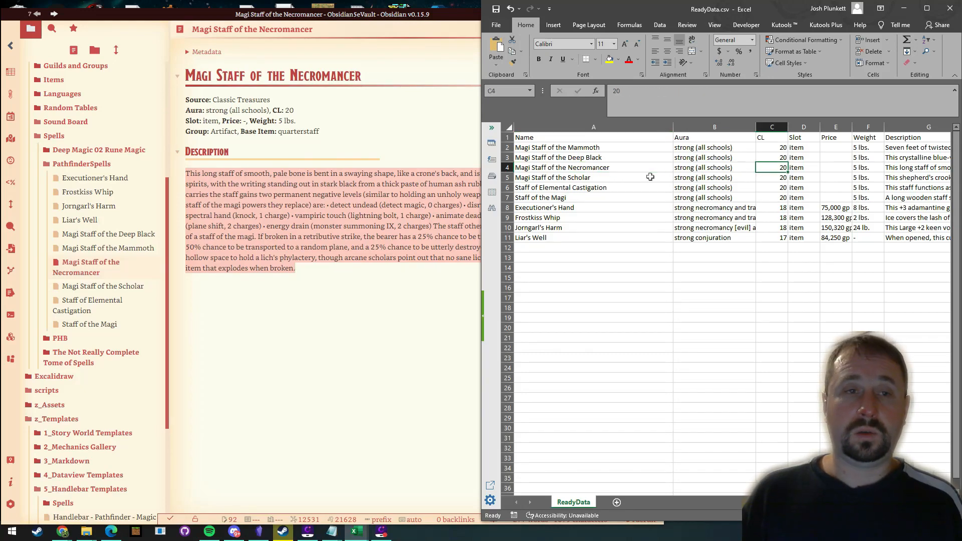
key("Right")
key("Right")
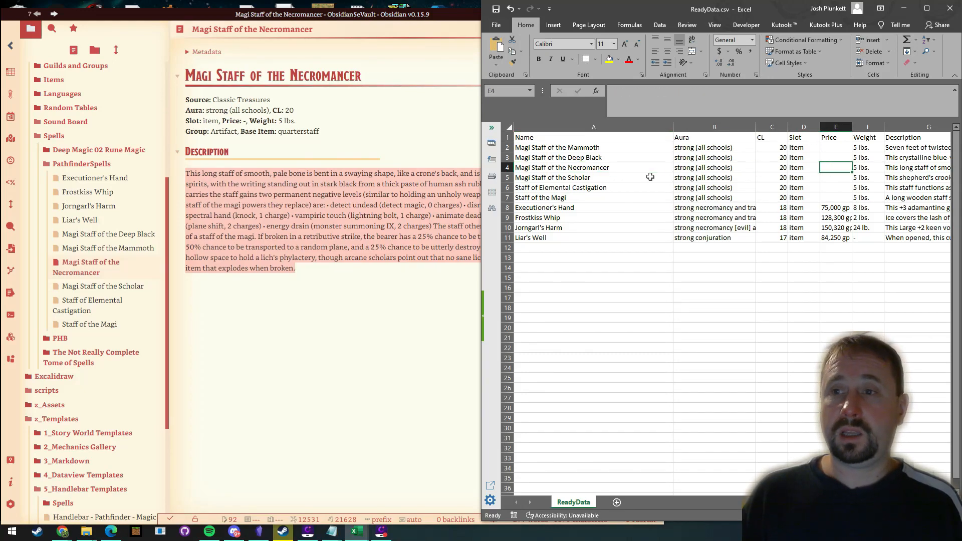
key("Right")
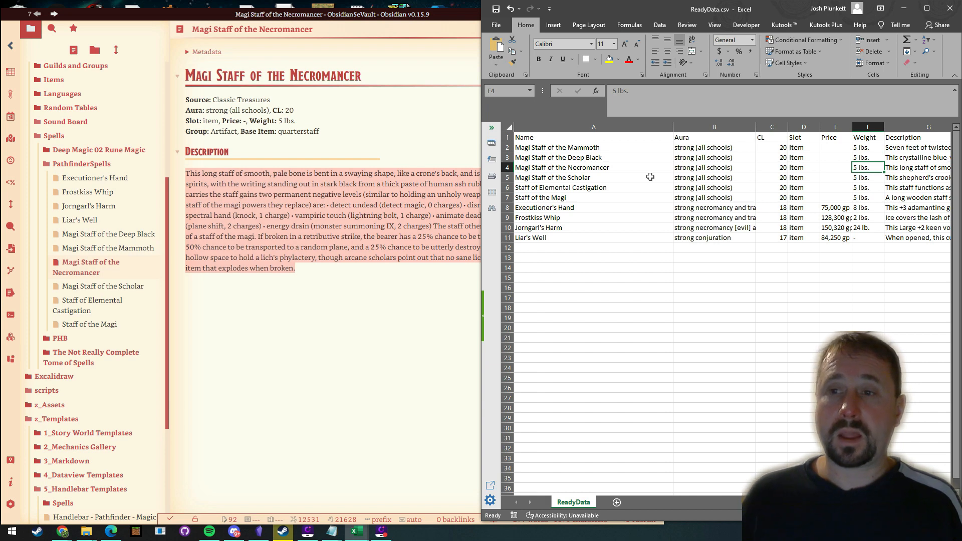
Step: Select the Frostkiss Whip row from name to price, open its Obsidian note, and narrow the Obsidian window to sit beside Excel
left_click_drag(837, 217, 551, 217)
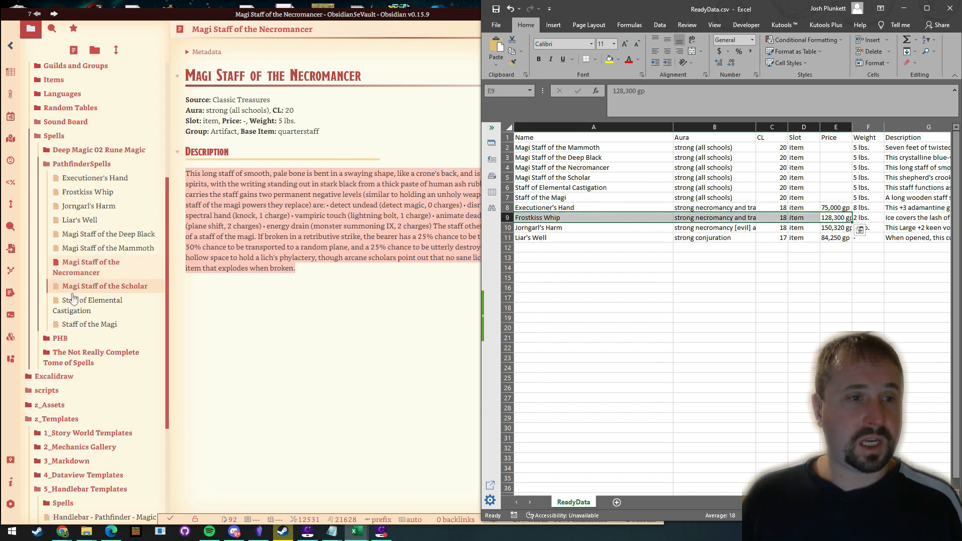
left_click(88, 192)
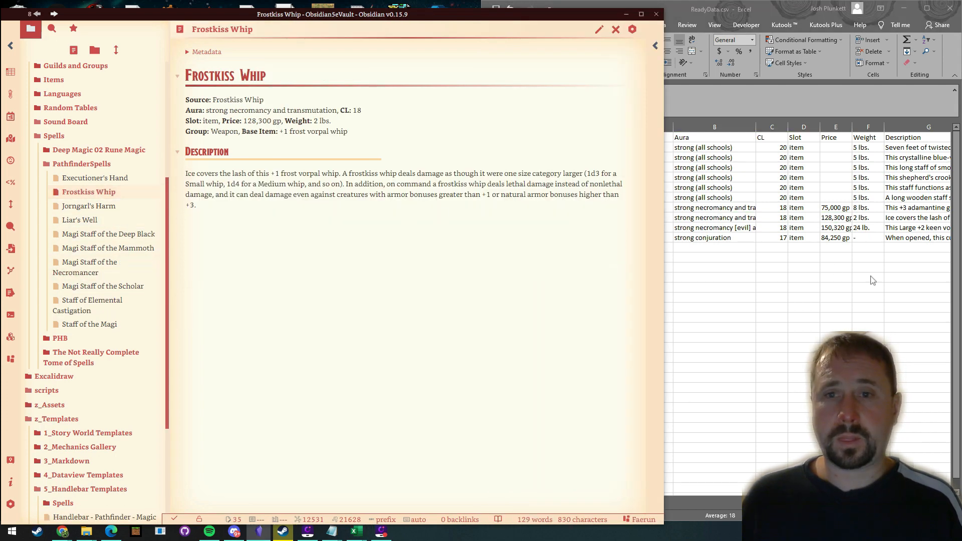
key("alt+Tab")
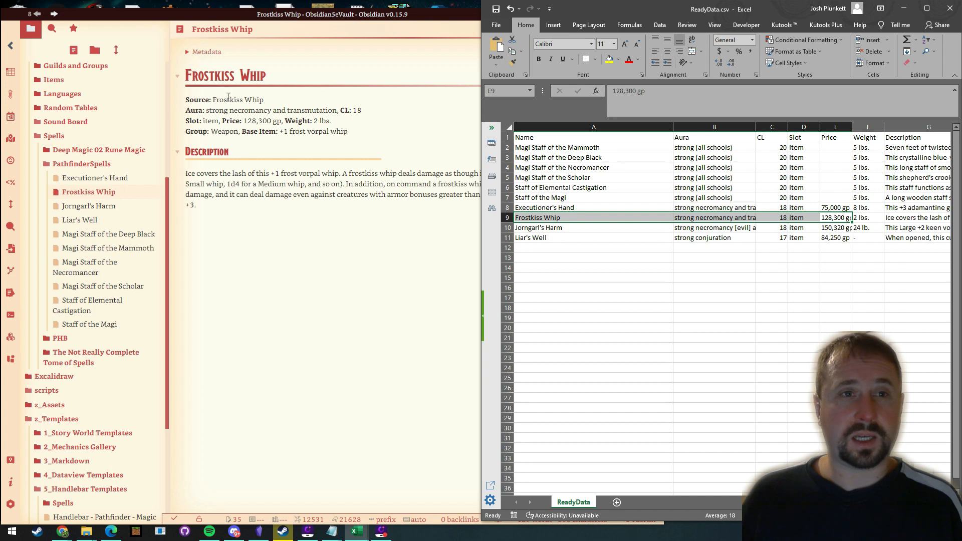
left_click(440, 36)
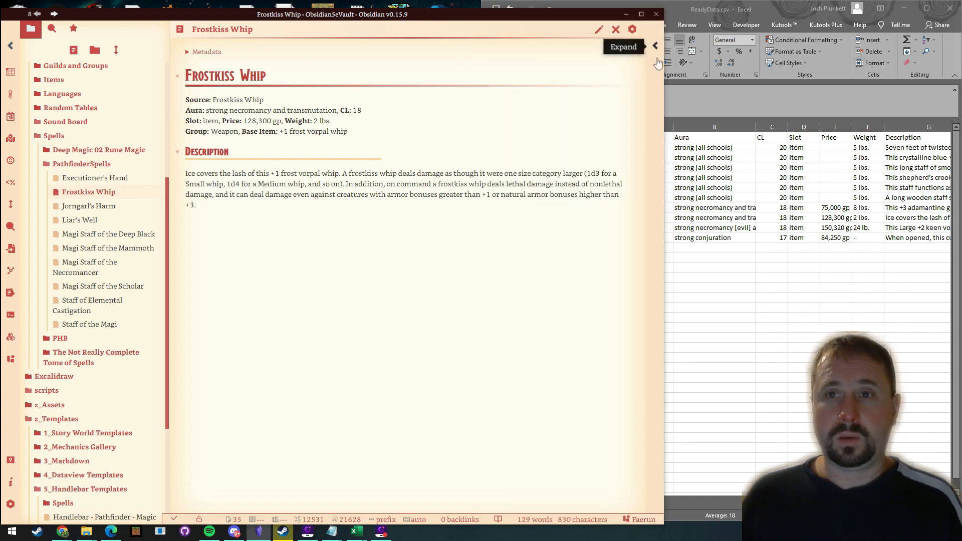
left_click_drag(662, 64, 479, 56)
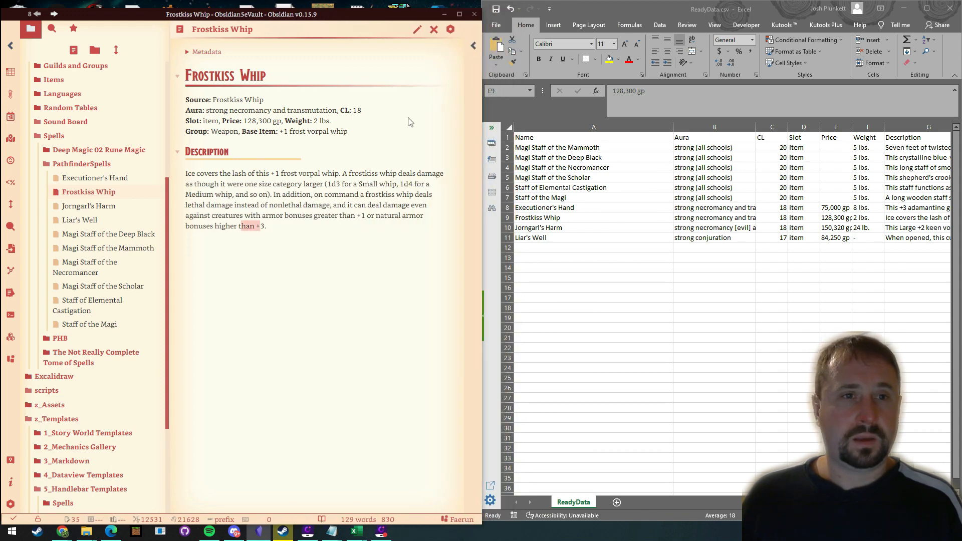
Step: Change the Source query in the Frostkiss Whip note to `=this.source` and return to the rendered view
left_click(417, 30)
double_click(260, 226)
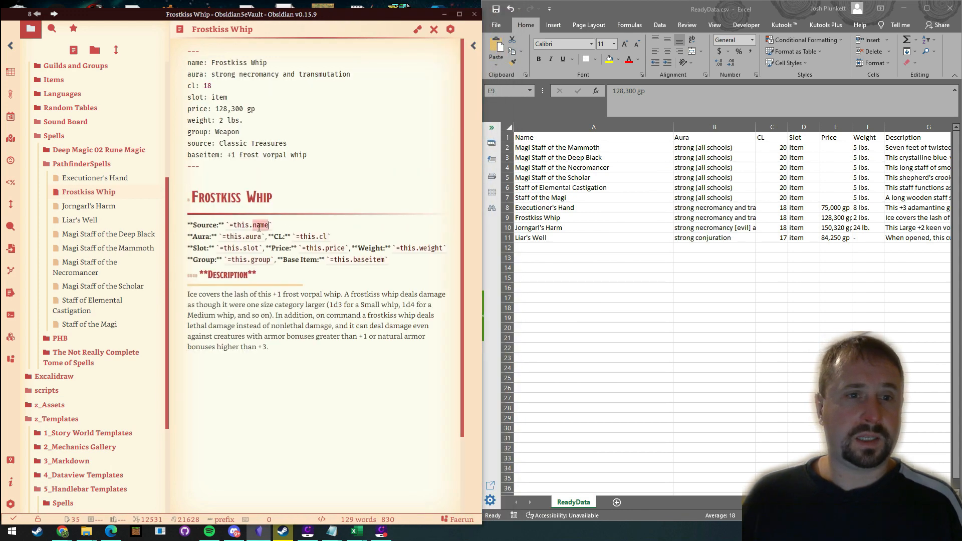
type("source")
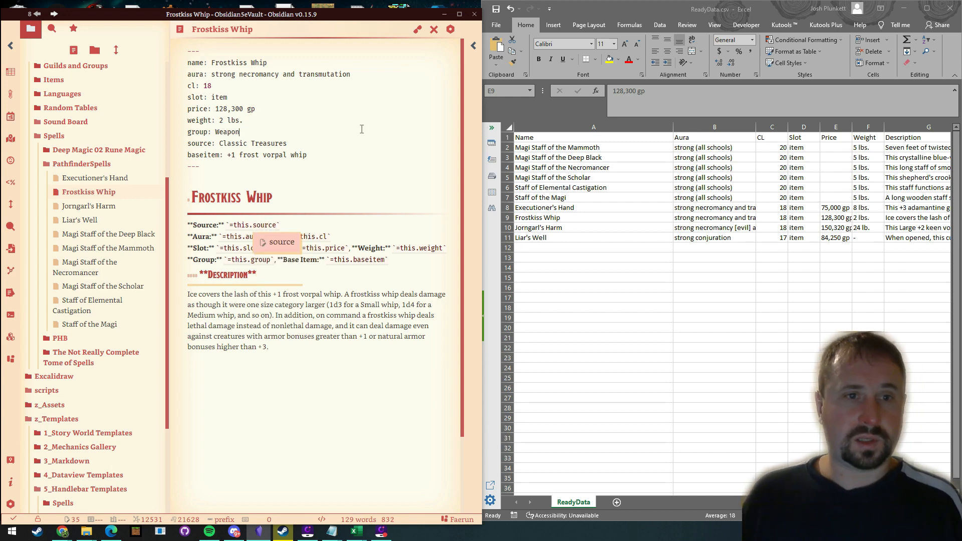
left_click_drag(362, 128, 367, 121)
left_click(417, 29)
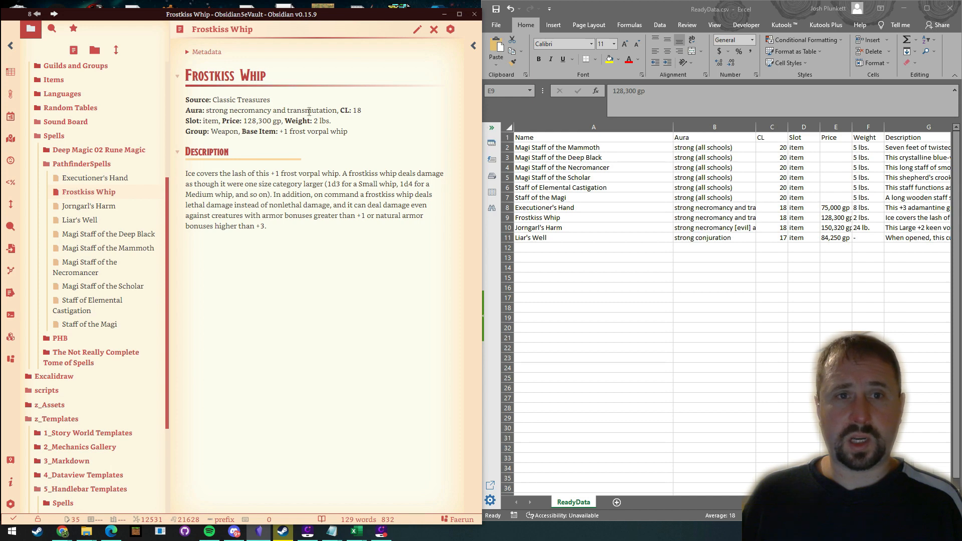
Step: Check the Frostkiss Whip aura in cell B9 of the Excel sheet against the aura in the Obsidian note
left_click(704, 219)
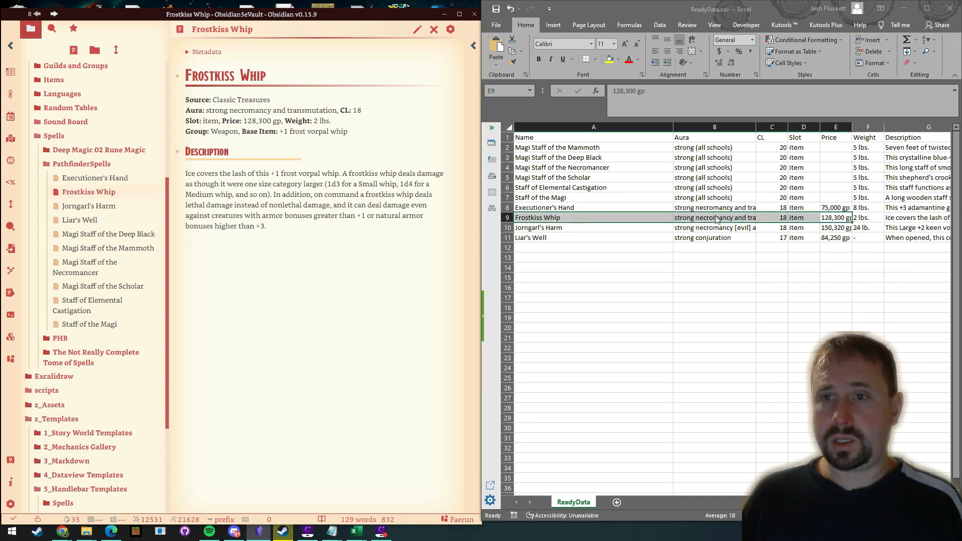
left_click(709, 221)
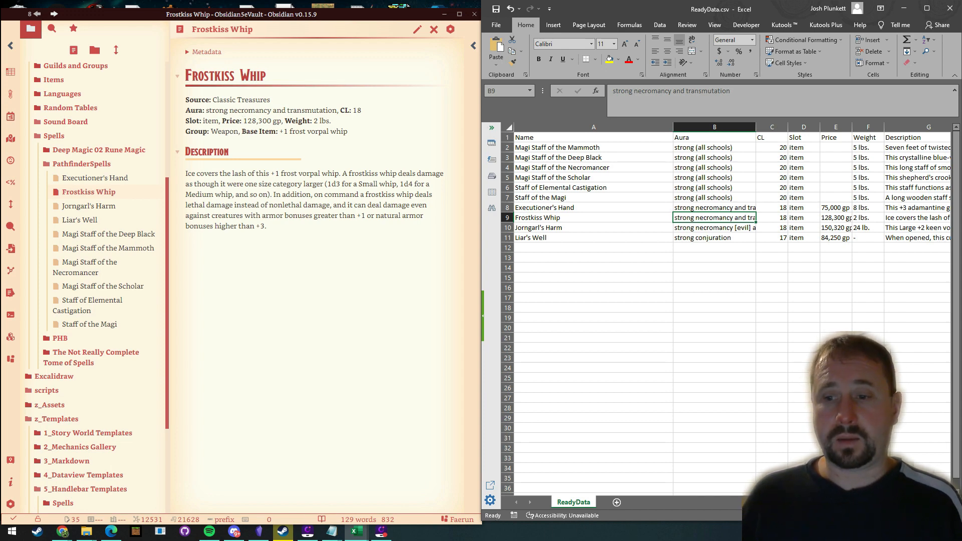
scroll(732, 308, "right", 1)
left_click_drag(784, 502, 383, 399)
left_click(251, 257)
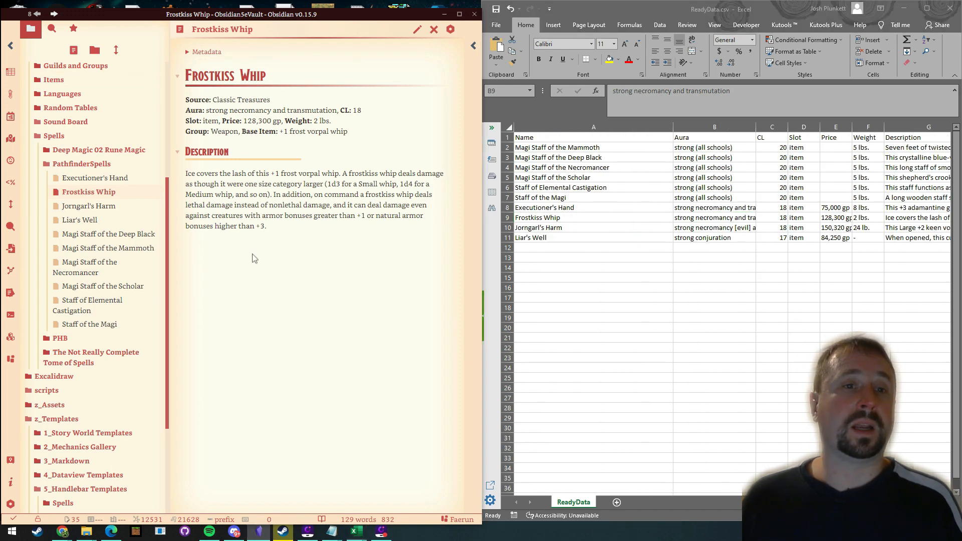
Step: Open the Handlebar - Pathfinder - Magic Items CSV template, change its Source query to `=this.source`, and return to the rendered view
scroll(99, 351, "down", 1)
scroll(99, 351, "down", 3)
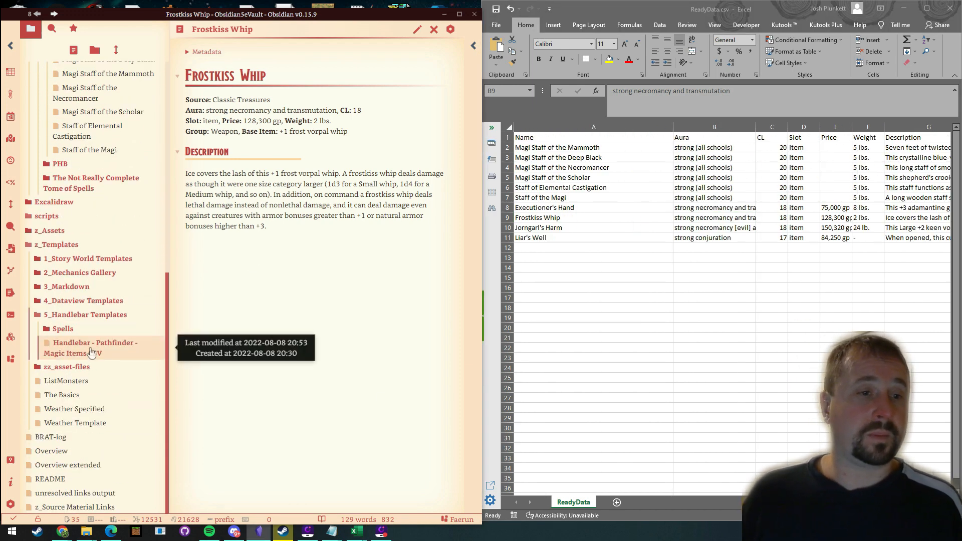
left_click(110, 348)
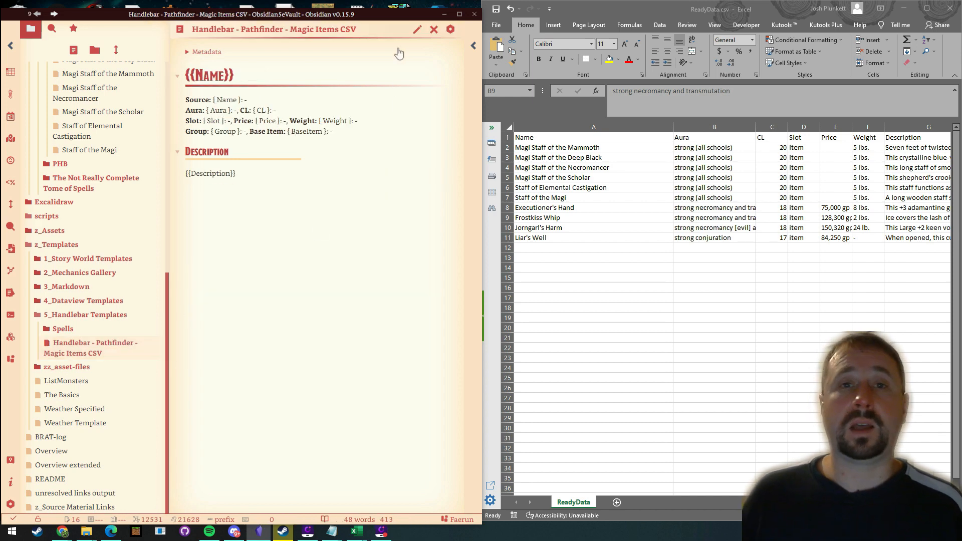
left_click(418, 30)
double_click(256, 227)
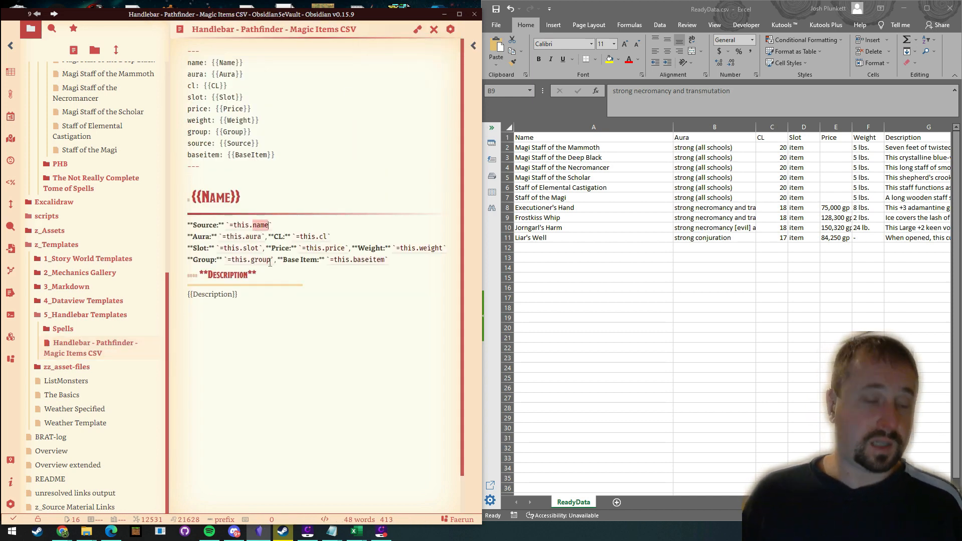
type("source")
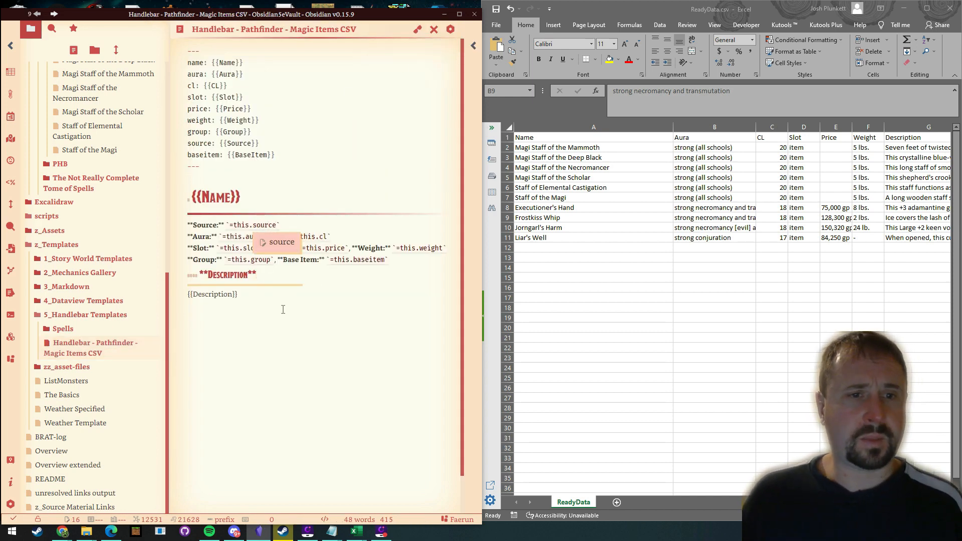
left_click(335, 302)
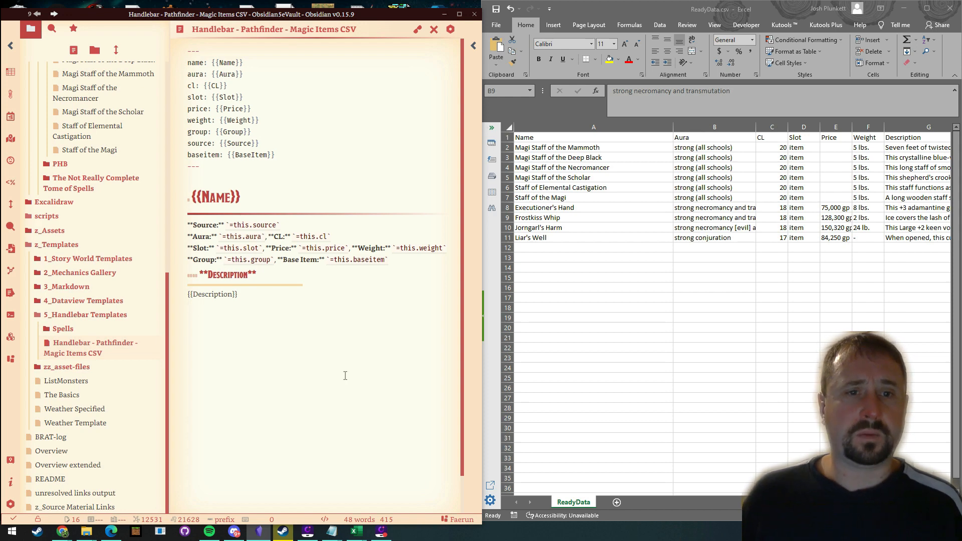
left_click(417, 29)
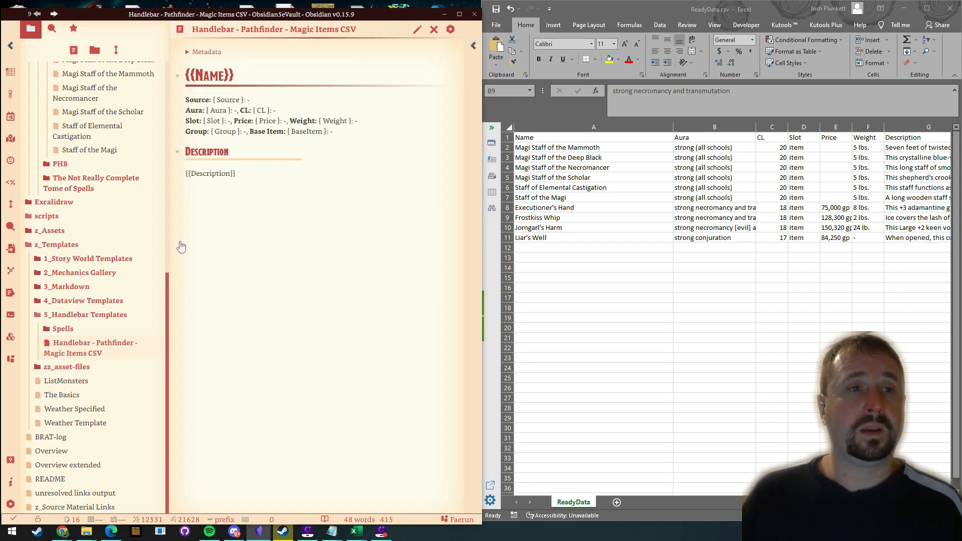
Step: Open the JSON/CSV importer and choose ReadyData.csv from the Downloads folder as the data file
left_click(10, 227)
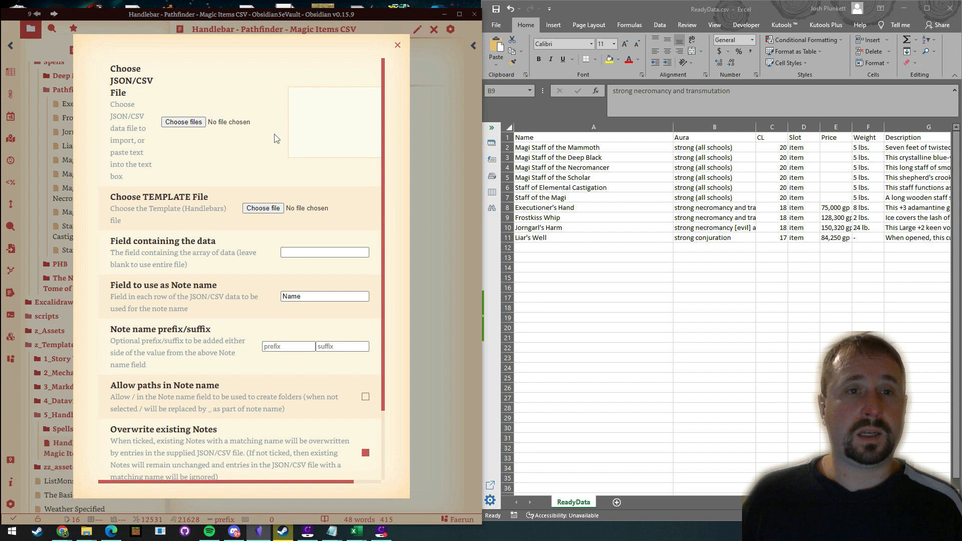
left_click(173, 125)
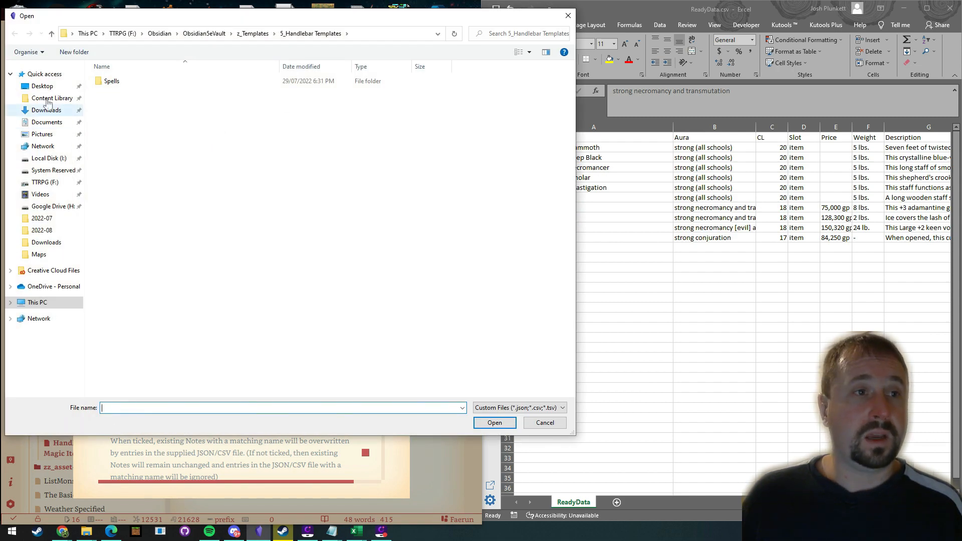
left_click(45, 110)
double_click(175, 108)
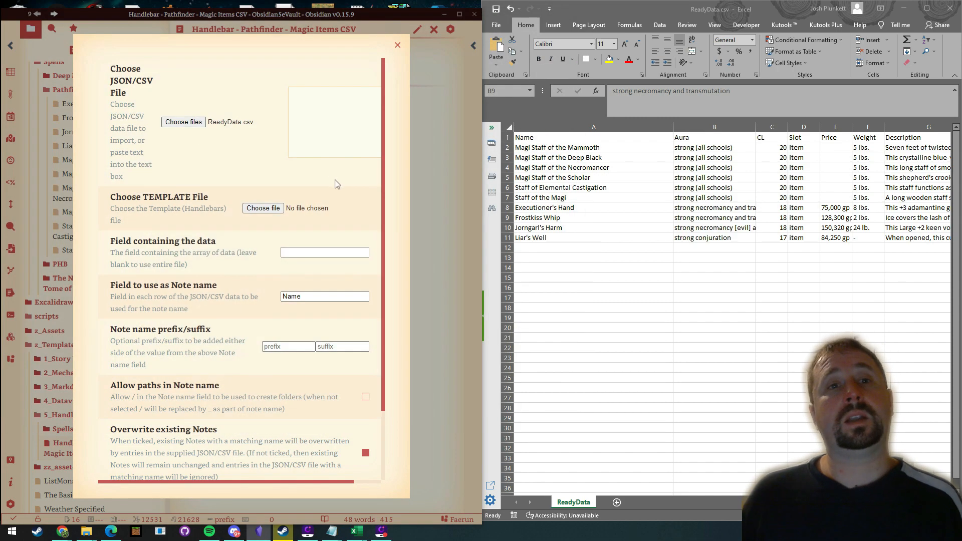
Step: Choose Handlebar - Pathfinder - Magic Items CSV.md from the Obsidian5eVault's z_Templates\5_Handlebar Templates folder as the import template
left_click(254, 212)
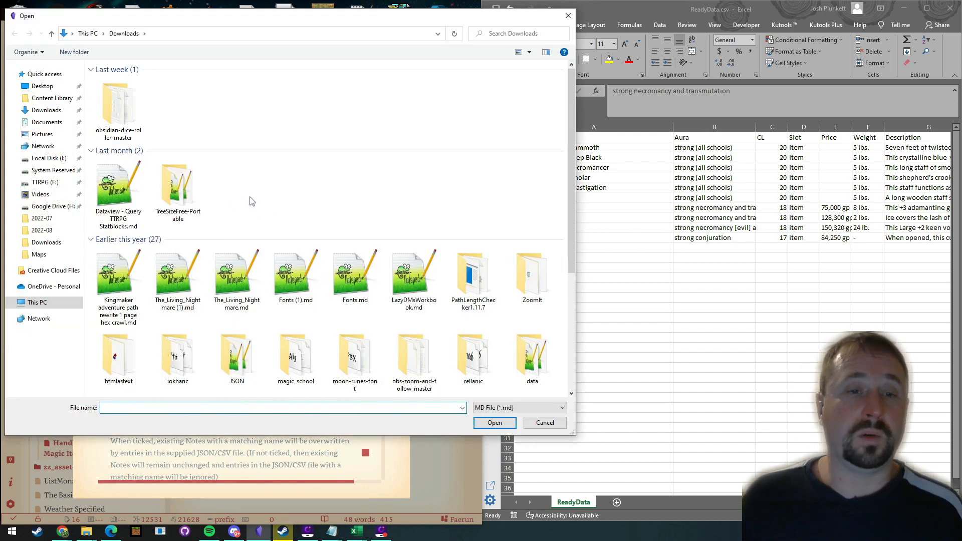
scroll(407, 213, "down", 3)
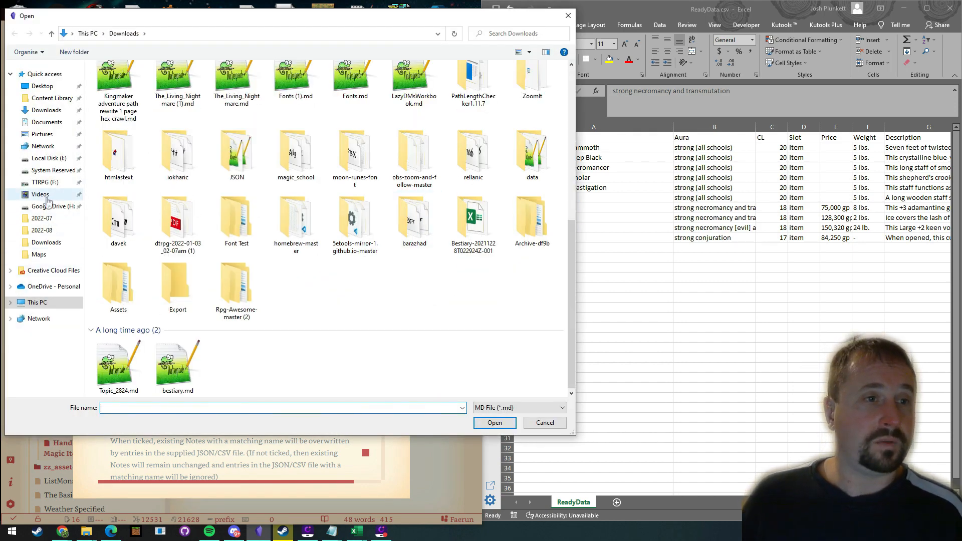
left_click(45, 182)
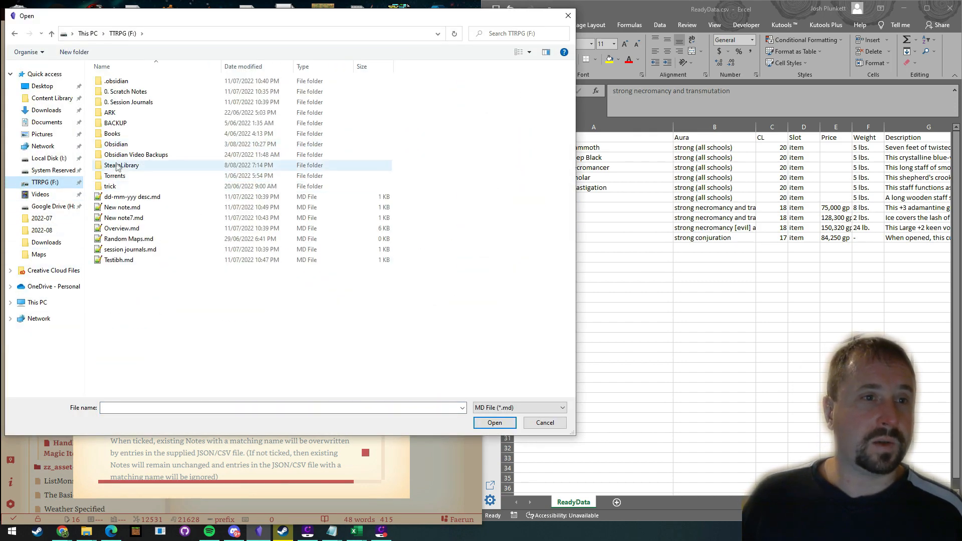
double_click(117, 146)
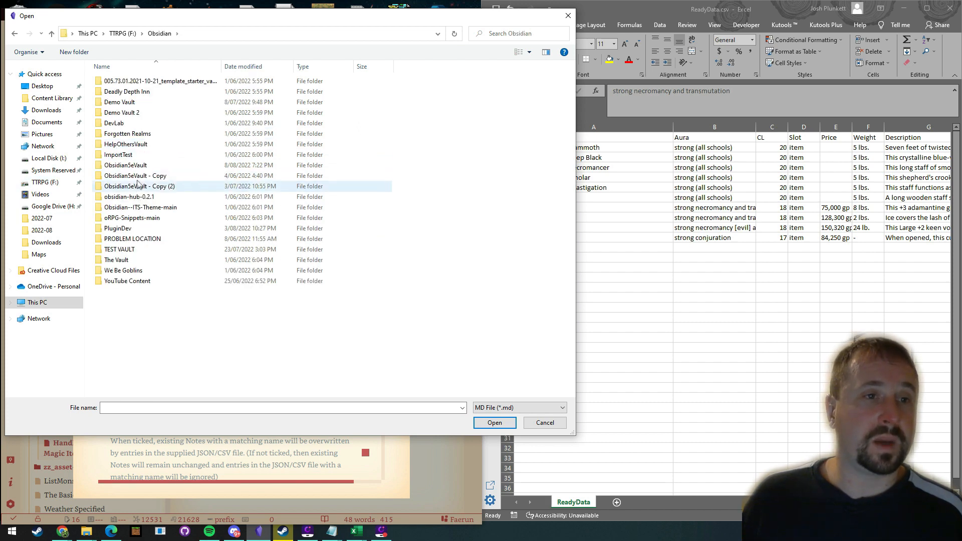
double_click(121, 166)
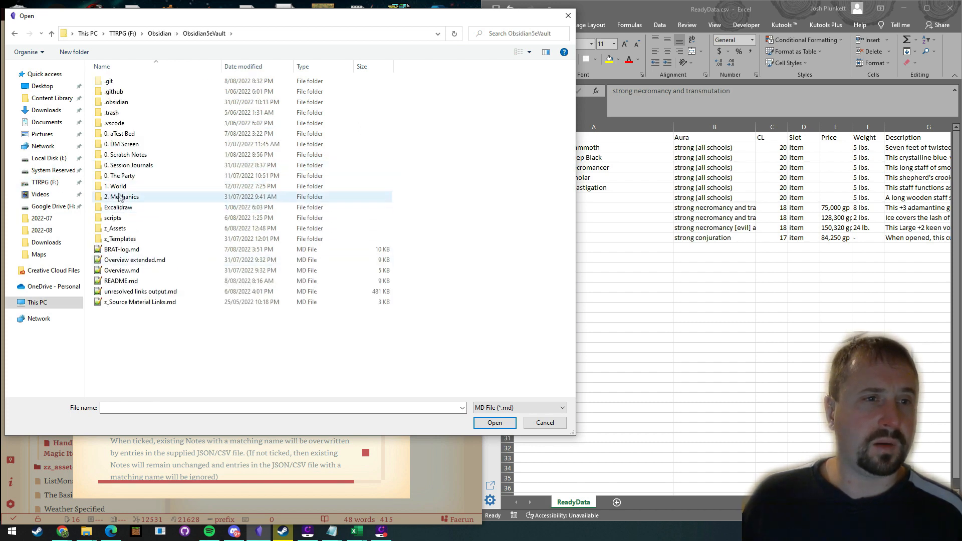
double_click(120, 238)
double_click(150, 135)
double_click(170, 91)
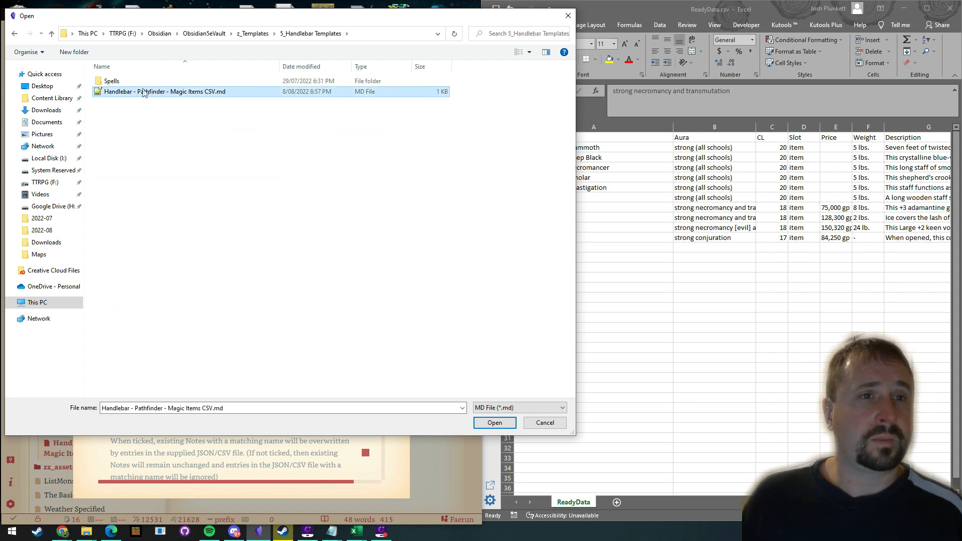
Step: Run the import of ReadyData.csv with the chosen Handlebars template and close the importer
scroll(361, 448, "down", 2)
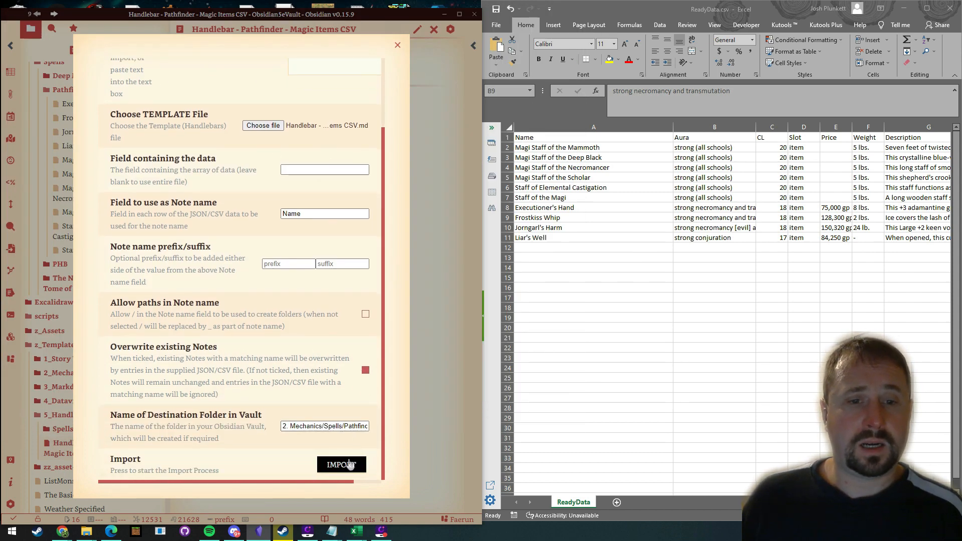
left_click(354, 465)
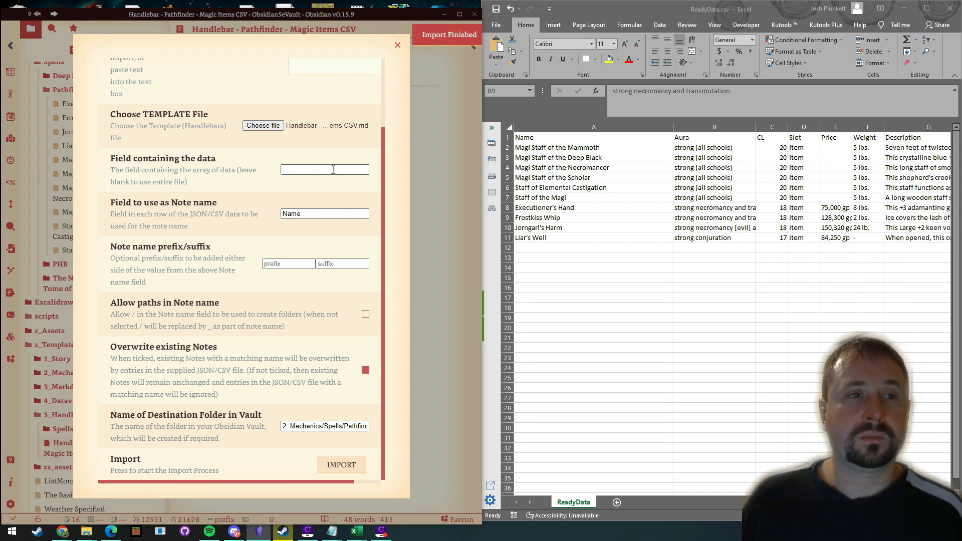
left_click(398, 45)
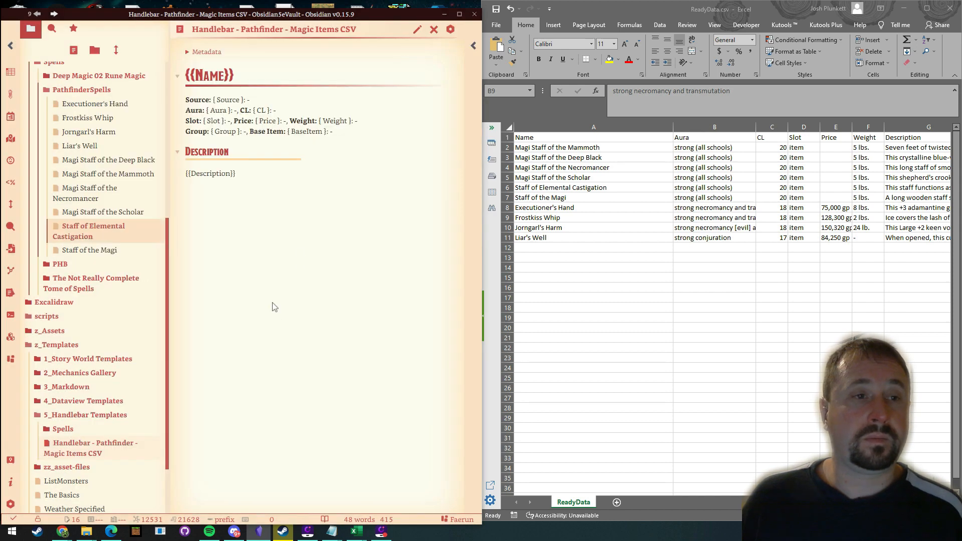
Step: Open the Liar's Well note and compare its source with its rendered view, examining the apostrophe code in the heading
left_click(79, 146)
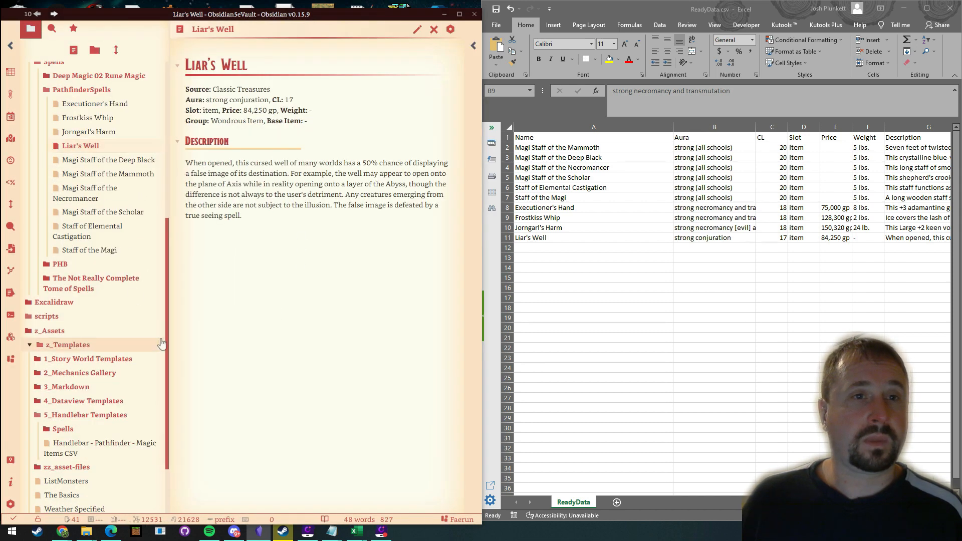
left_click(417, 29)
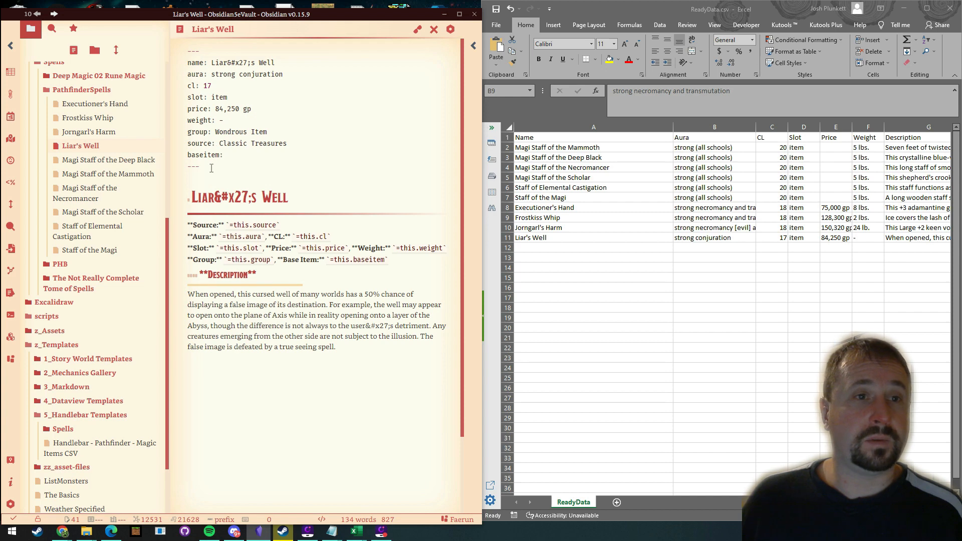
left_click(418, 29)
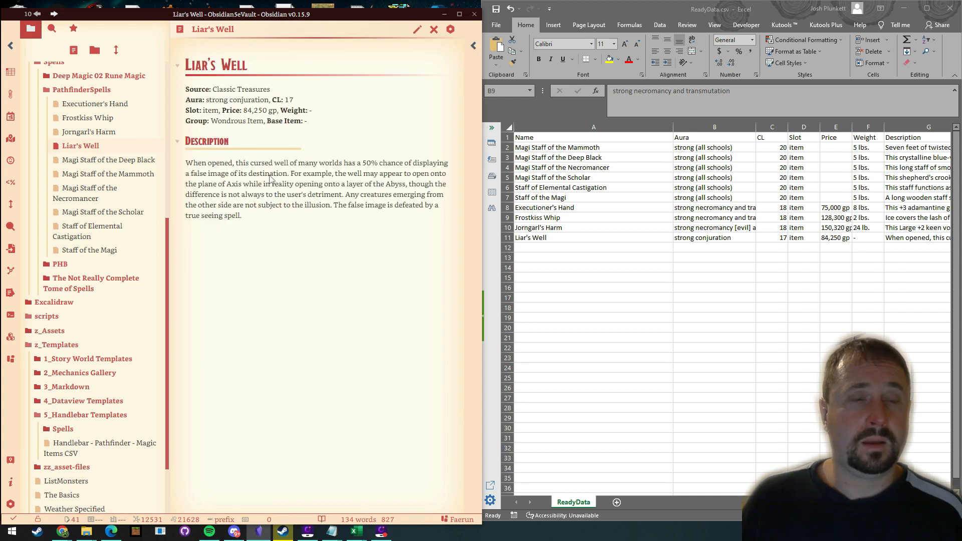
left_click(418, 29)
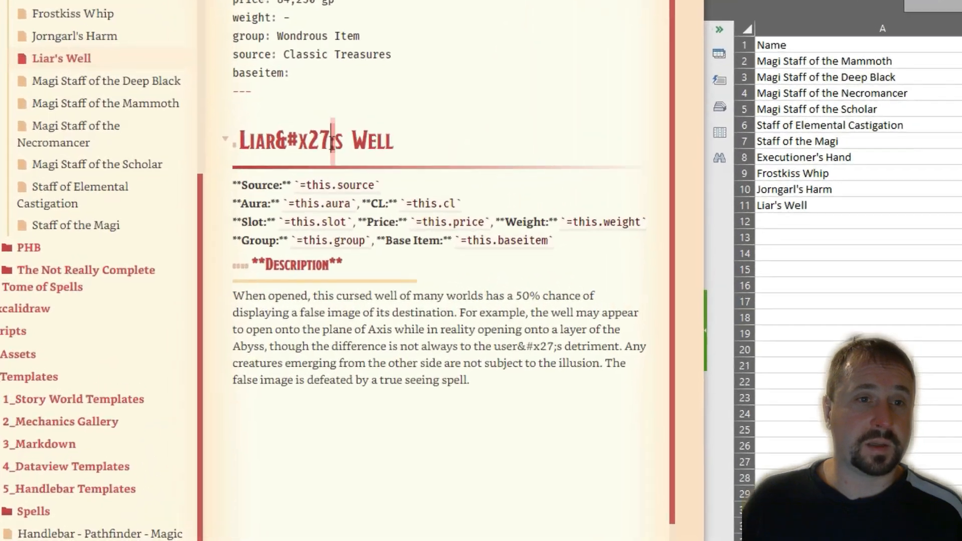
left_click_drag(332, 142, 288, 142)
left_click(278, 140)
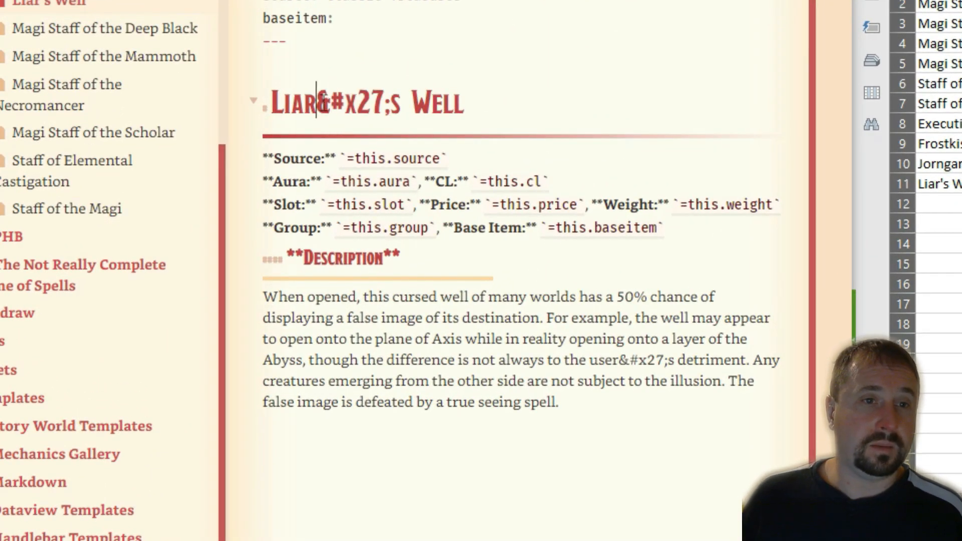
left_click_drag(323, 103, 391, 103)
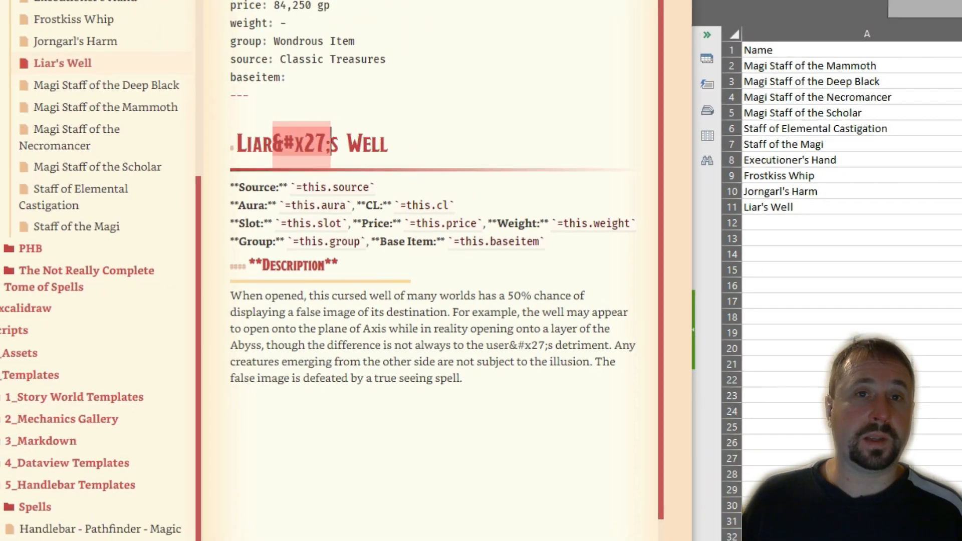
left_click(450, 1)
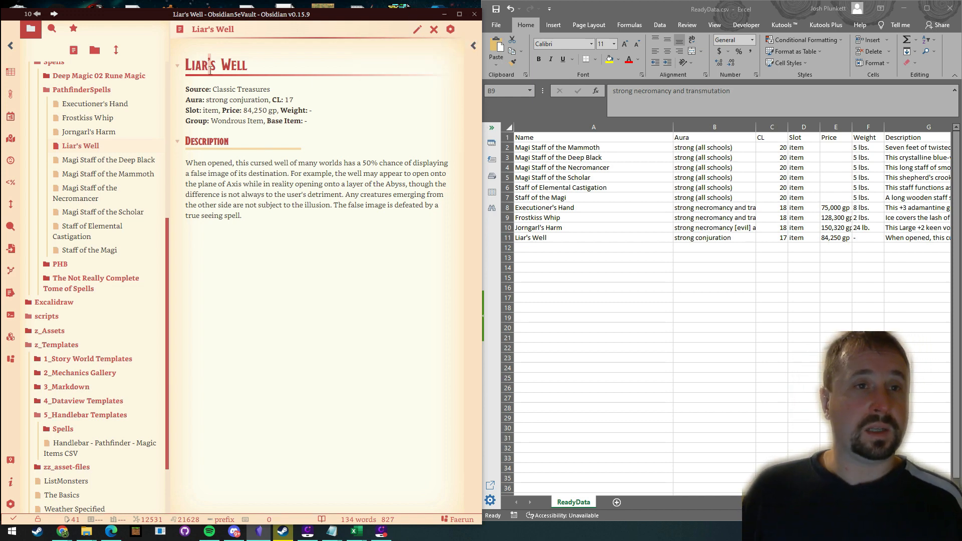
left_click_drag(187, 63, 243, 233)
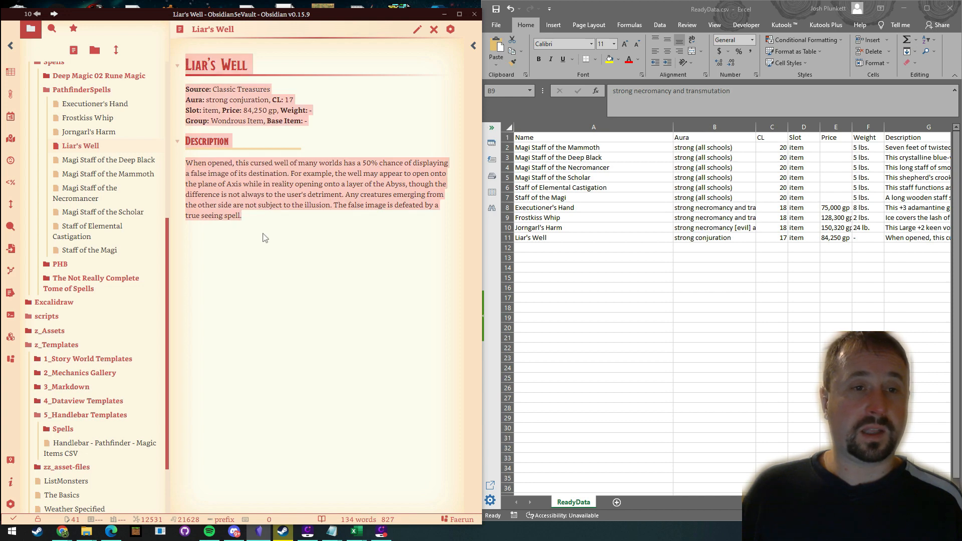
left_click(316, 128)
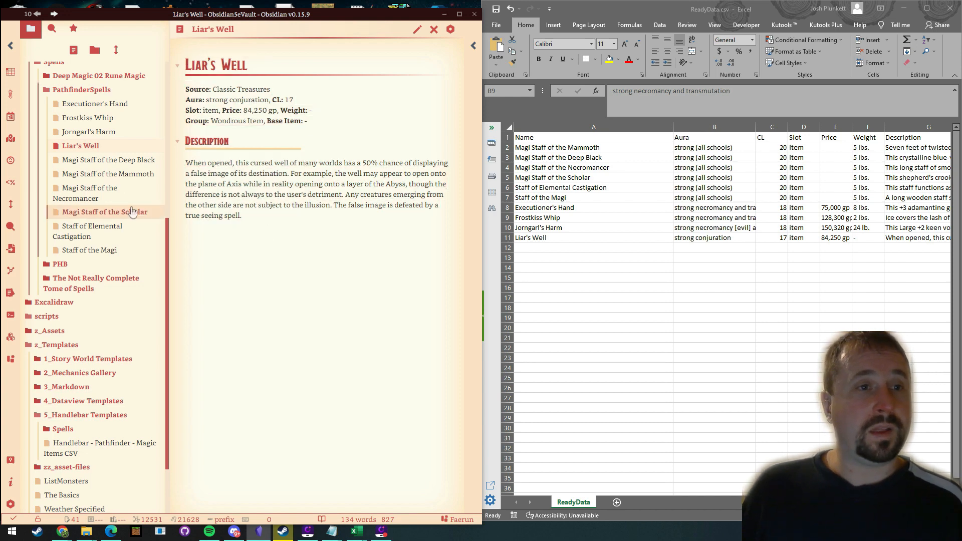
left_click(69, 93)
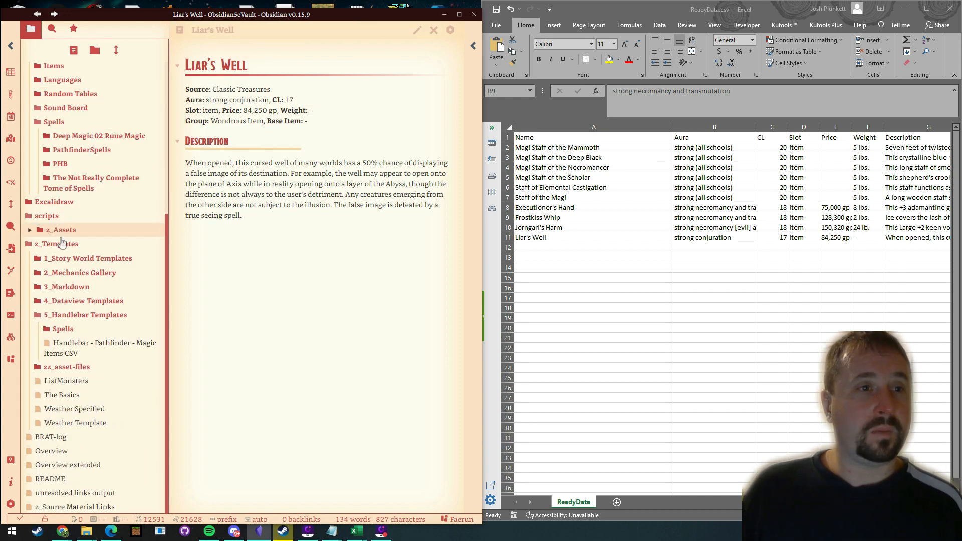
left_click(72, 164)
left_click(65, 152)
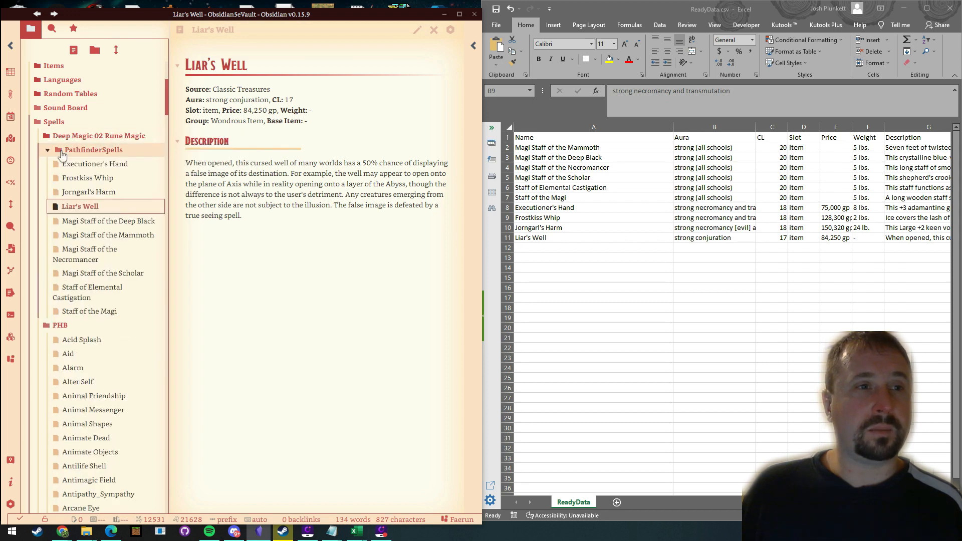
left_click(56, 326)
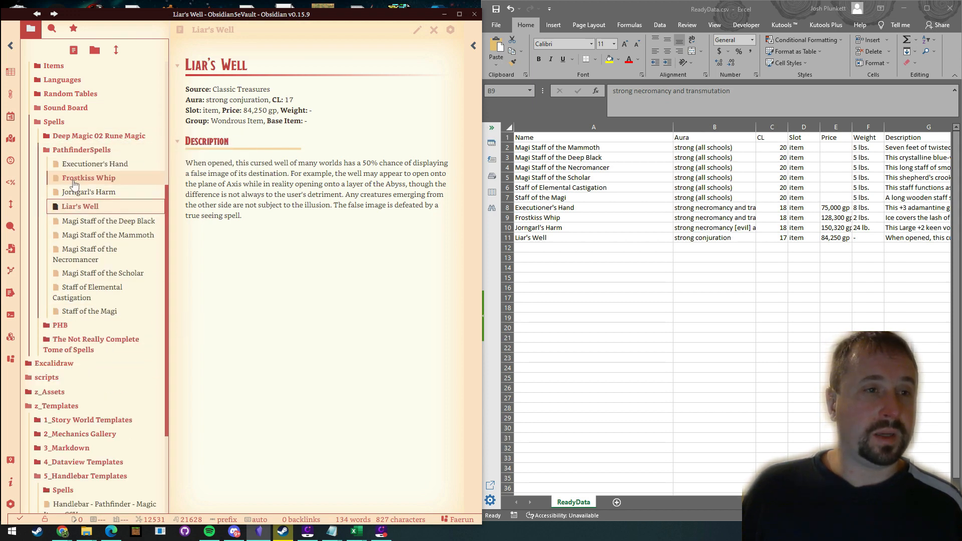
Step: Create a new note named Link Test in the PathfinderSpells folder
right_click(70, 151)
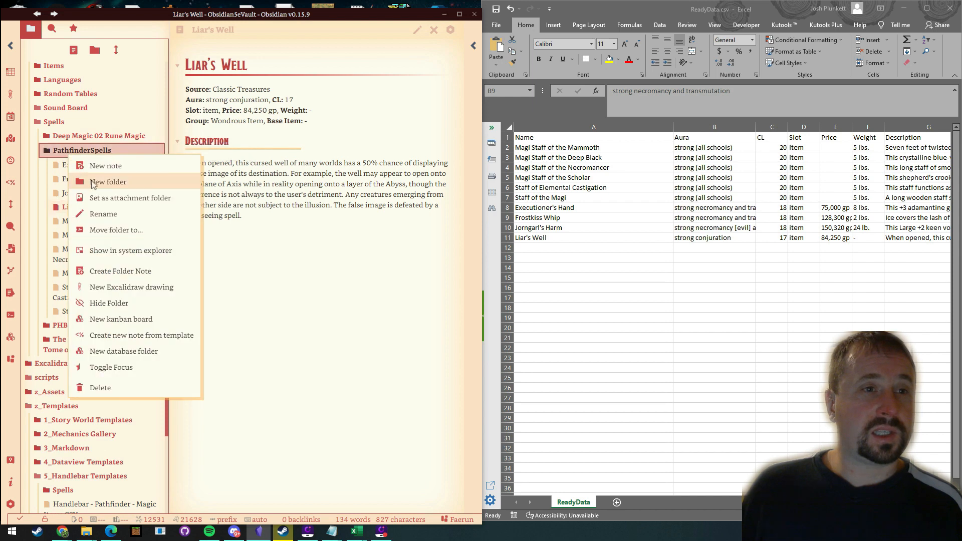
left_click(83, 163)
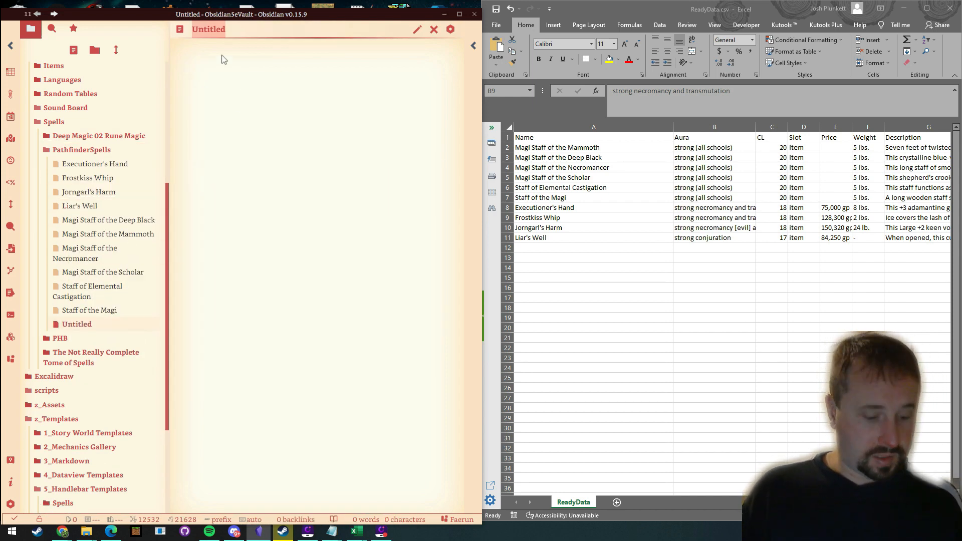
type("KLink Test")
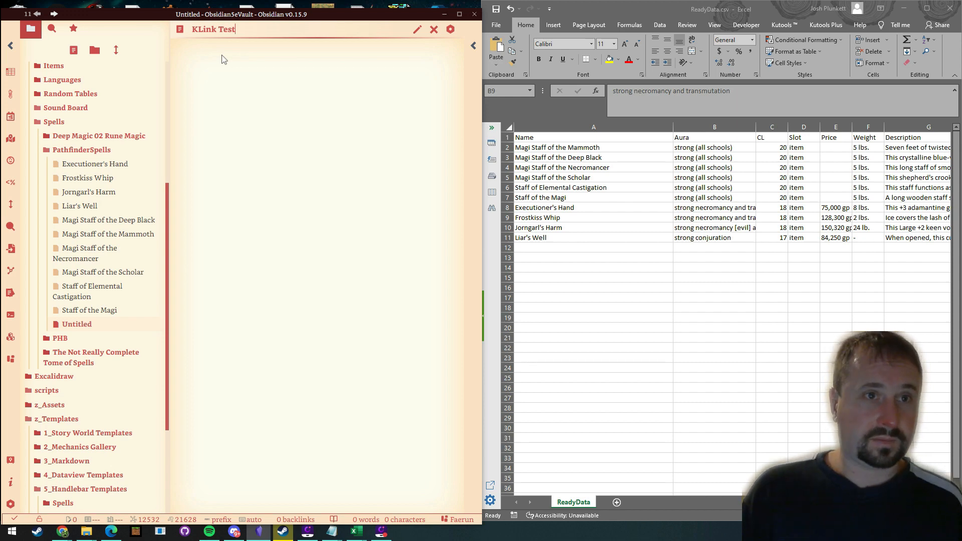
key("Home")
key("Delete")
left_click(223, 59)
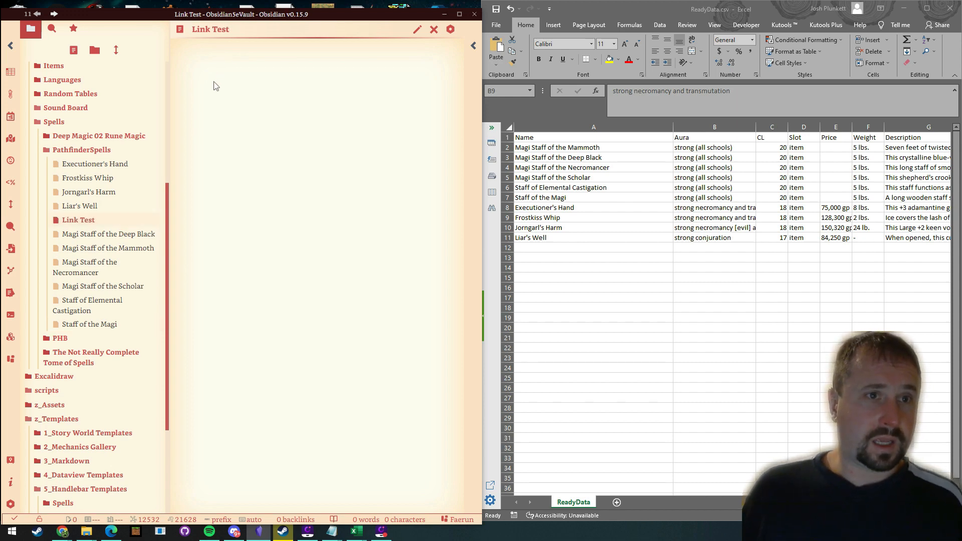
Step: Insert a link to the Magi Staff of the Mammoth note in the body of the Link Test note
left_click(417, 29)
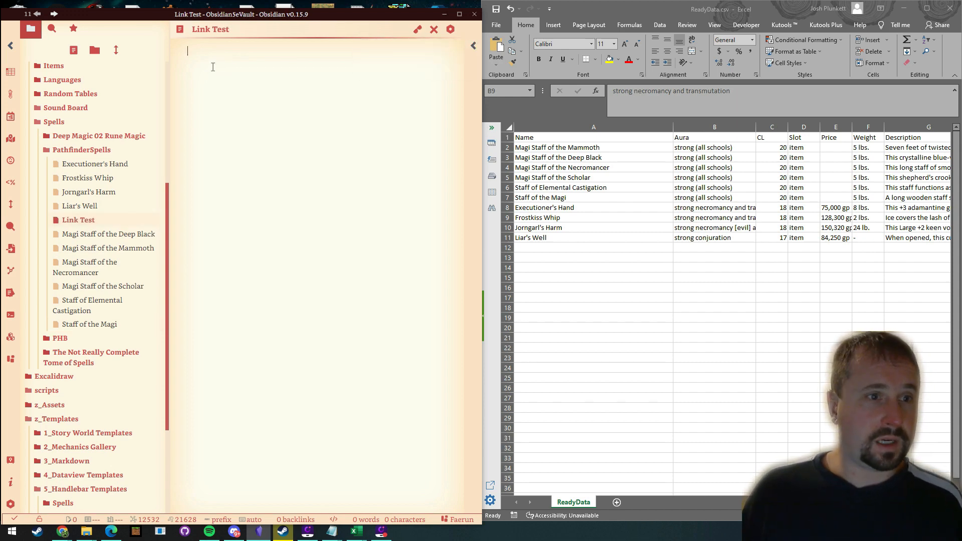
type("Magi")
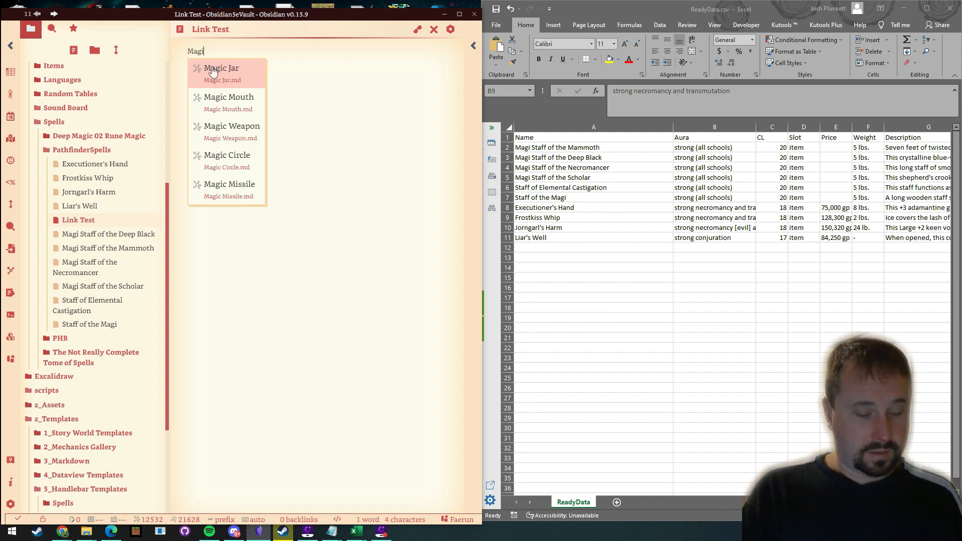
type(" Sta")
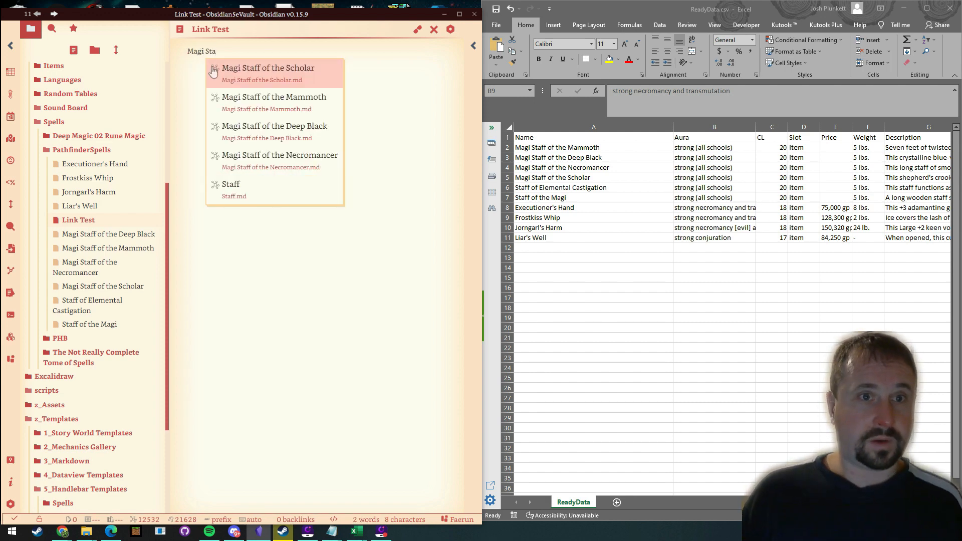
key("Down")
key("Return")
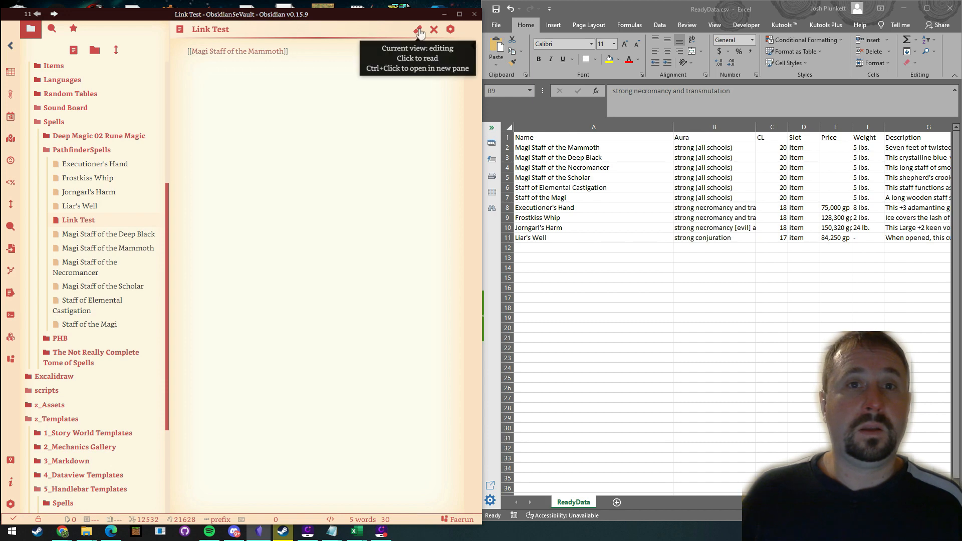
Step: View Link Test in reading mode, preview the page behind its Magi Staff of the Mammoth link, and return to editing mode
left_click(418, 29)
mouse_move(249, 61)
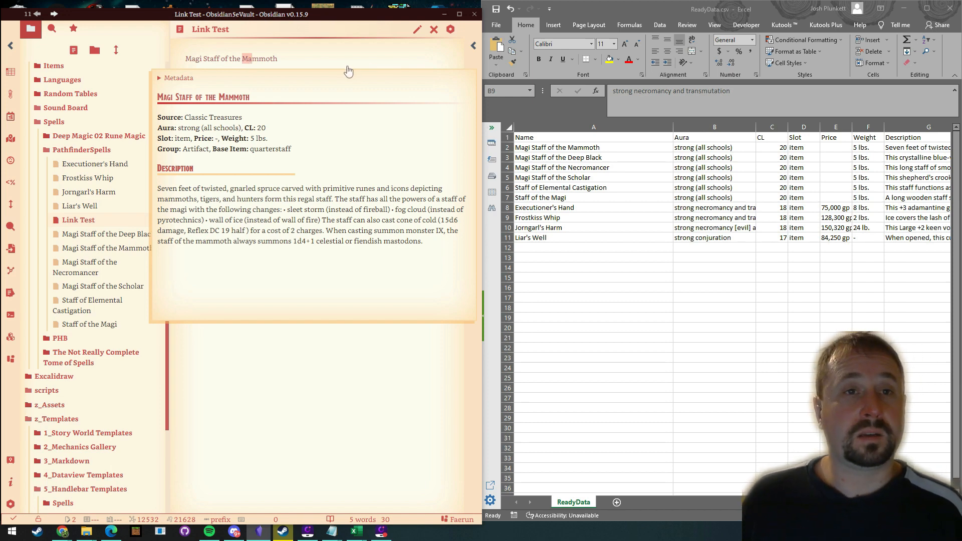
left_click(417, 29)
left_click(417, 29)
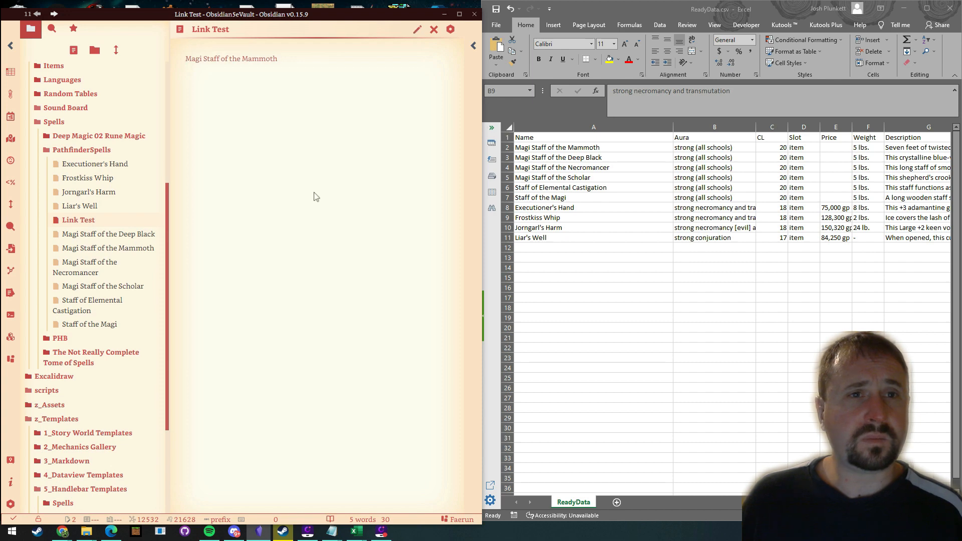
left_click(417, 30)
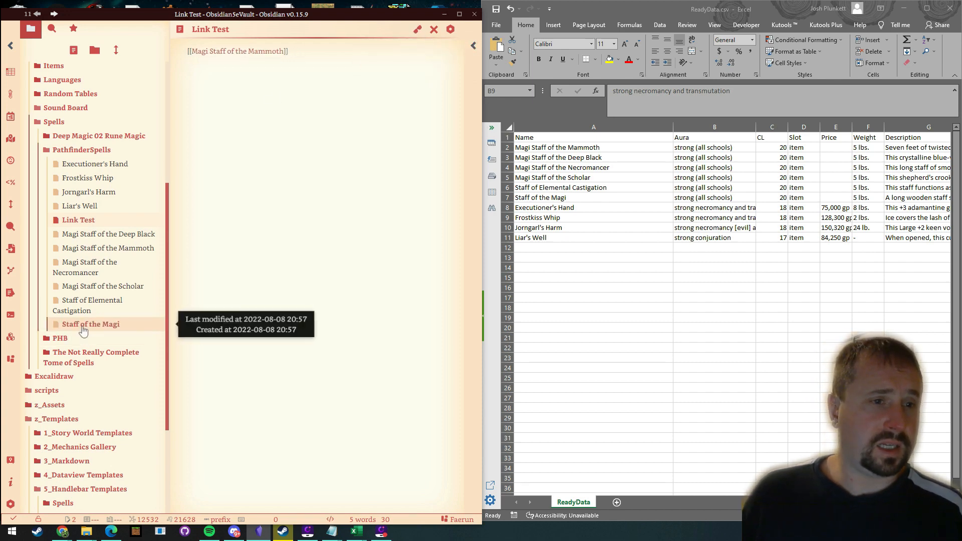
Step: Delete the Link Test note from the PathfinderSpells folder
right_click(63, 221)
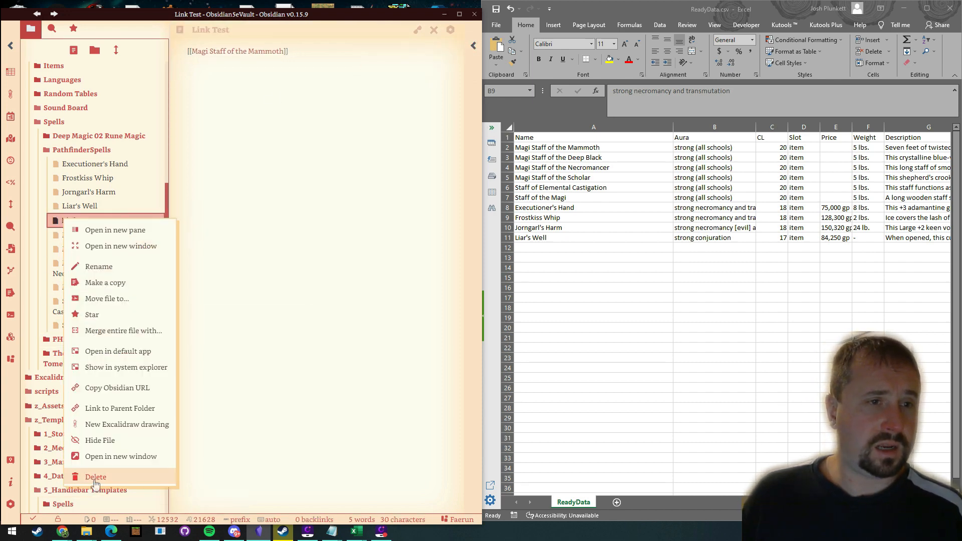
left_click(93, 481)
left_click(264, 293)
left_click(265, 350)
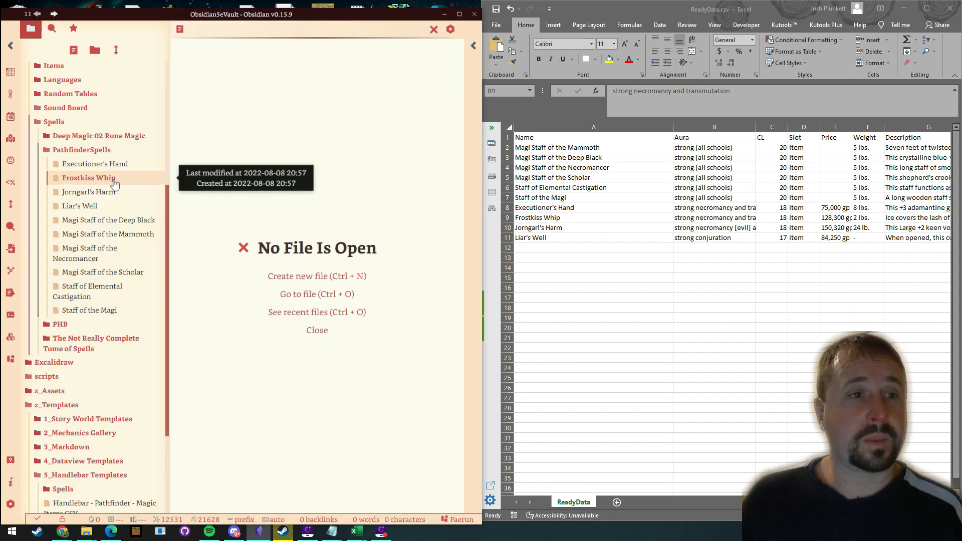
Step: Open the Executioner's Hand note to view its imported magic item details
left_click(95, 164)
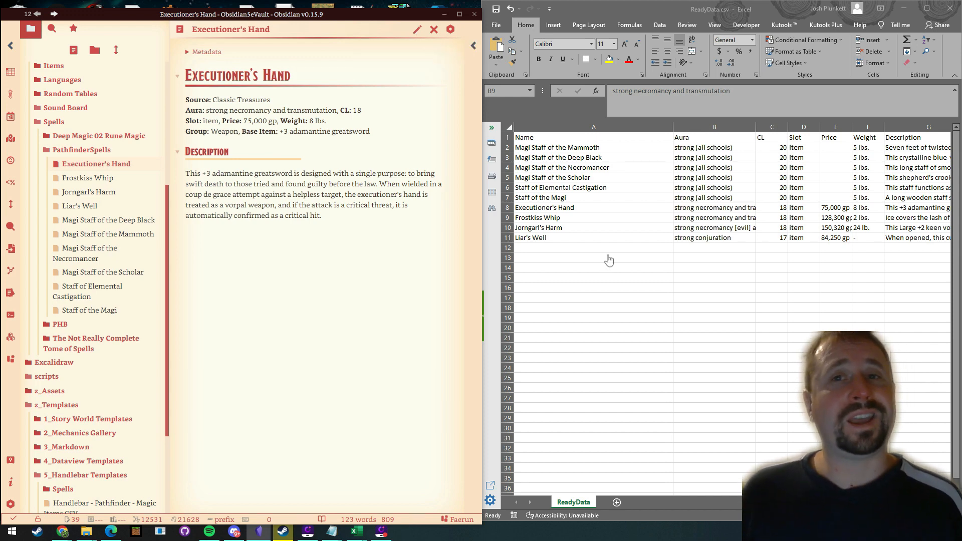
Step: Switch to Excel and examine the Save As file types for ReadyData.csv, including CSV (Comma delimited), then dismiss the dialog without saving
left_click(651, 188)
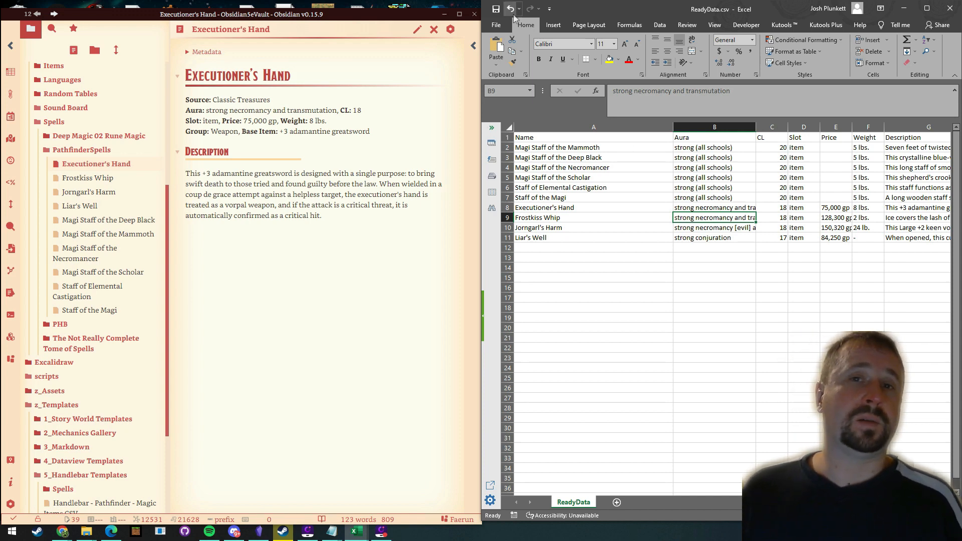
left_click(497, 24)
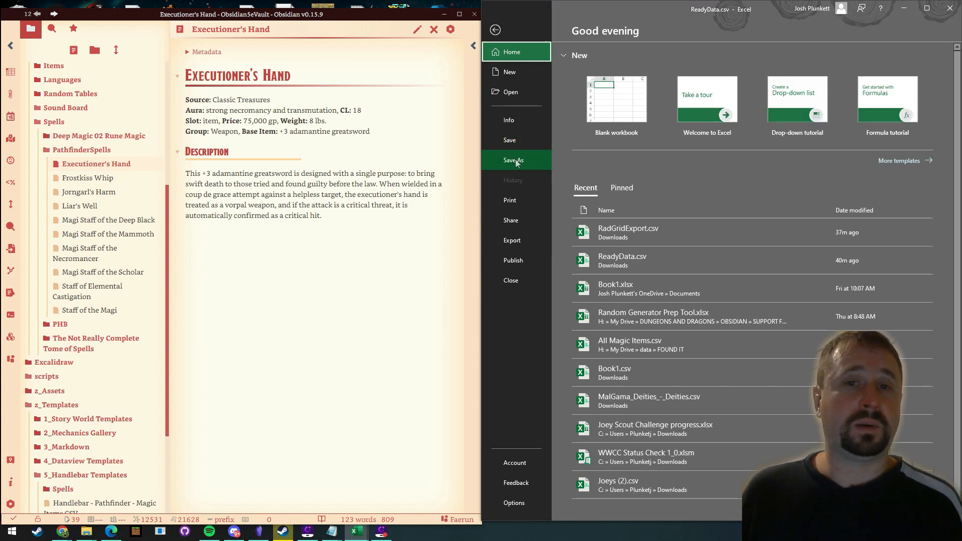
left_click(519, 160)
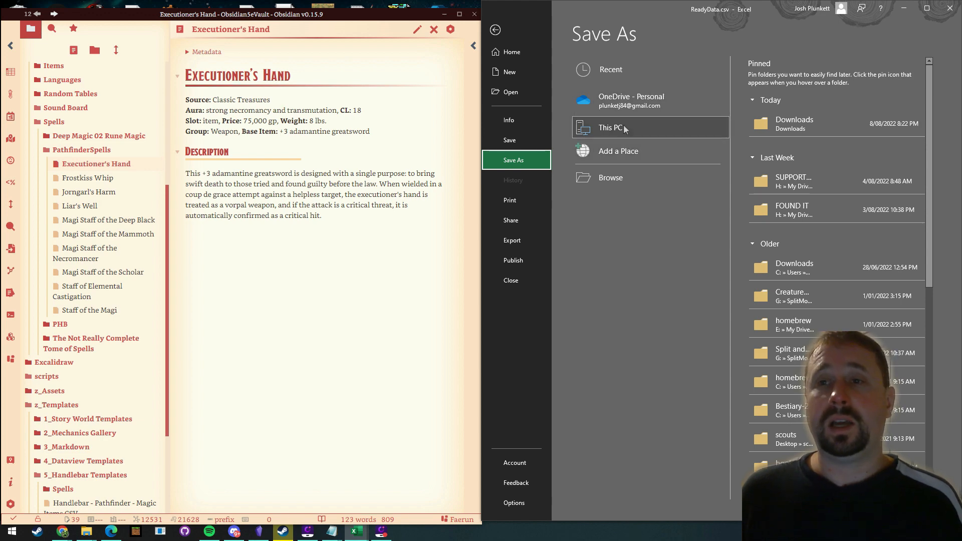
left_click(678, 172)
left_click(643, 215)
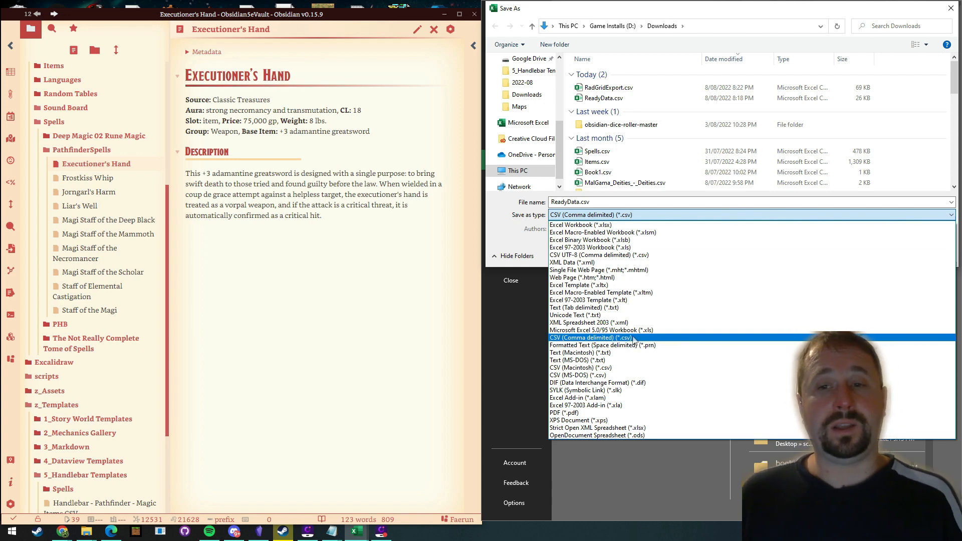
left_click(714, 199)
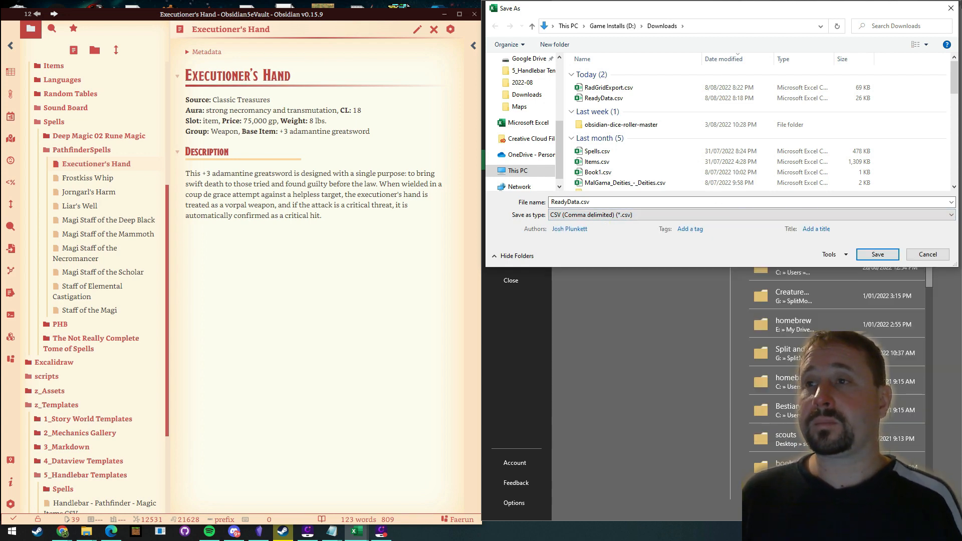
left_click(952, 9)
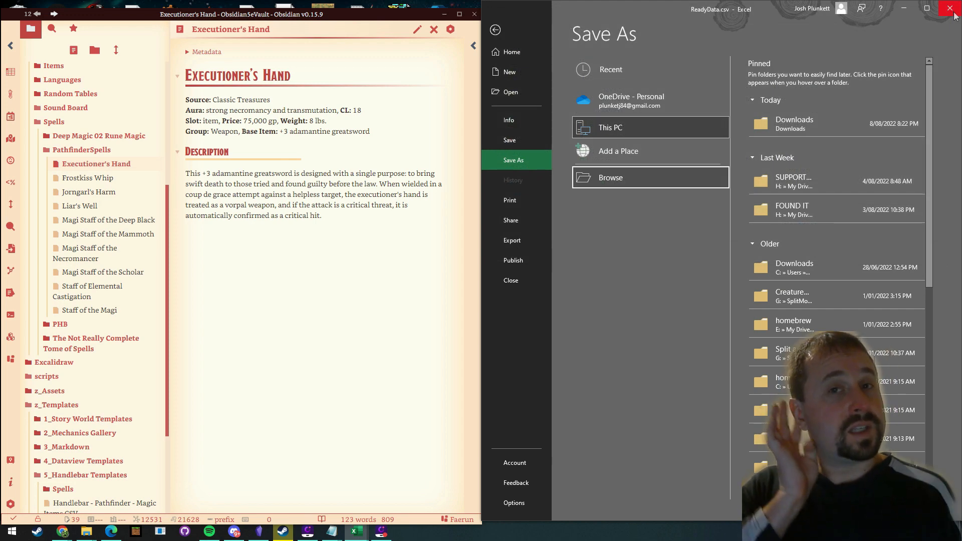
Step: Return to the ReadyData worksheet and highlight the Name and Aura data in A1:B11
left_click(495, 28)
left_click(664, 270)
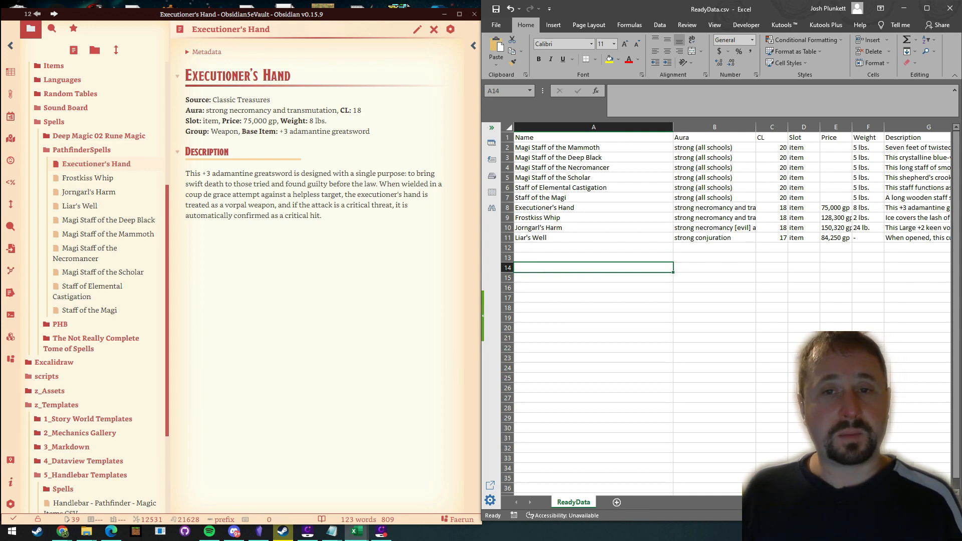
left_click(523, 128)
left_click_drag(523, 138, 724, 239)
left_click(602, 188)
left_click_drag(539, 140, 715, 238)
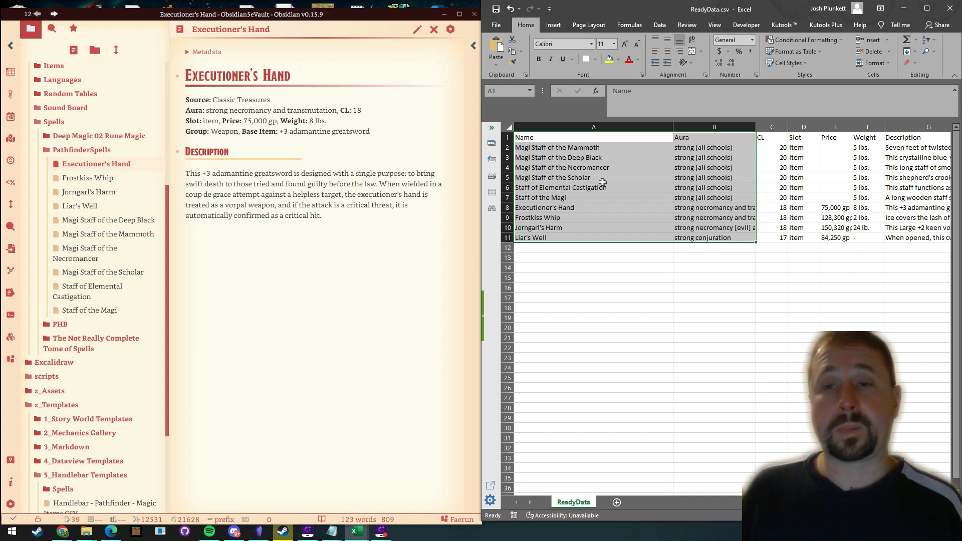
Step: Examine the ReadyData column headers one by one along row 1, from Name in A1 to Wis in N1
left_click(603, 184)
scroll(694, 309, "right", 3)
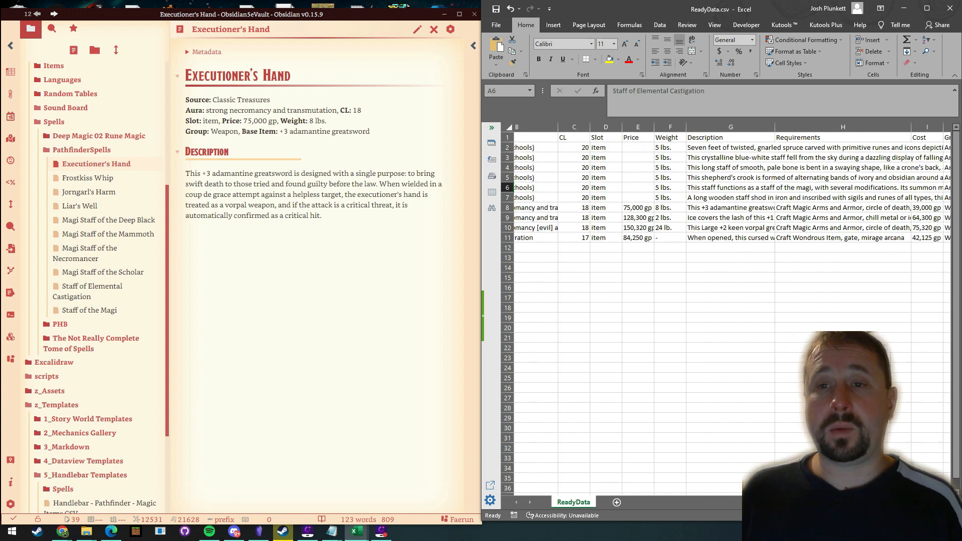
scroll(694, 310, "left", 3)
left_click(597, 135)
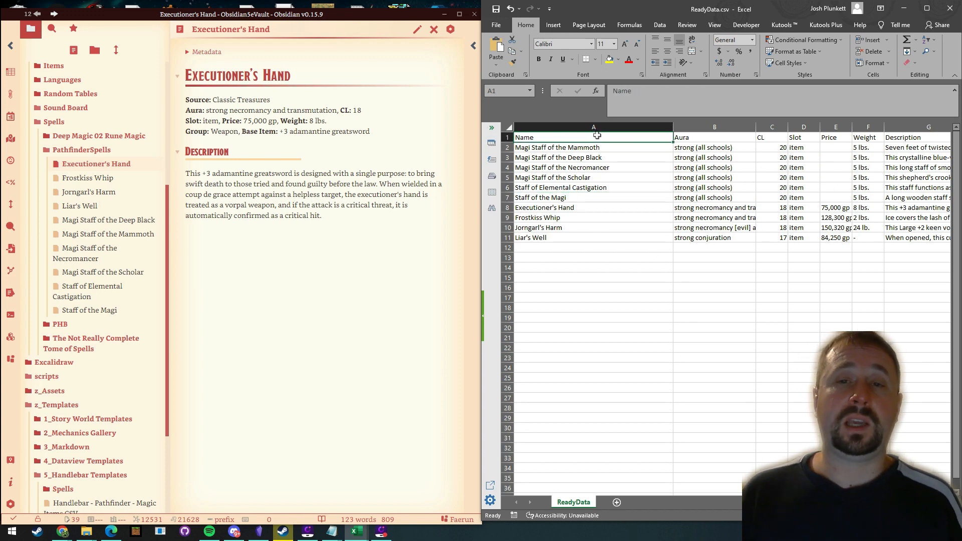
key("Right")
key("Right")
key("Right")
key("Right")
key("Right")
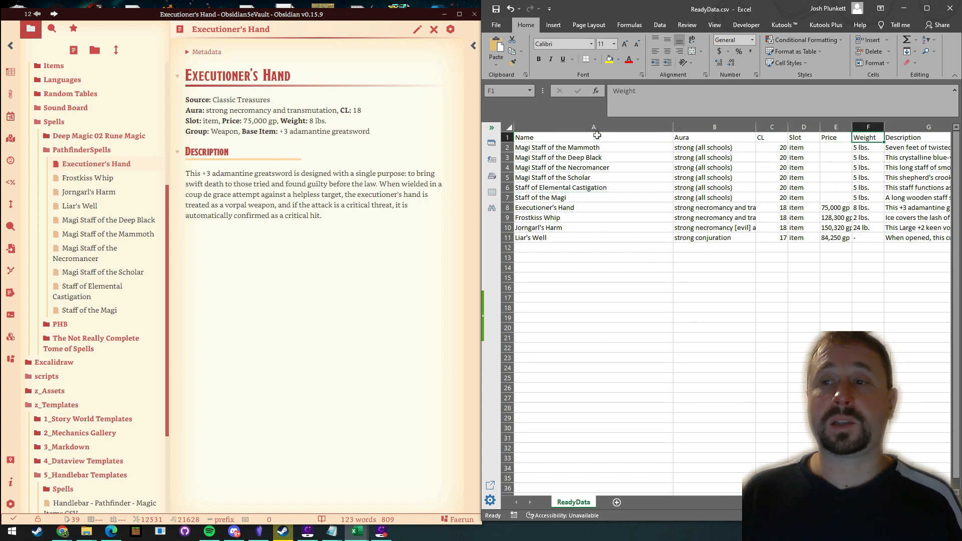
key("Right")
key("Right")
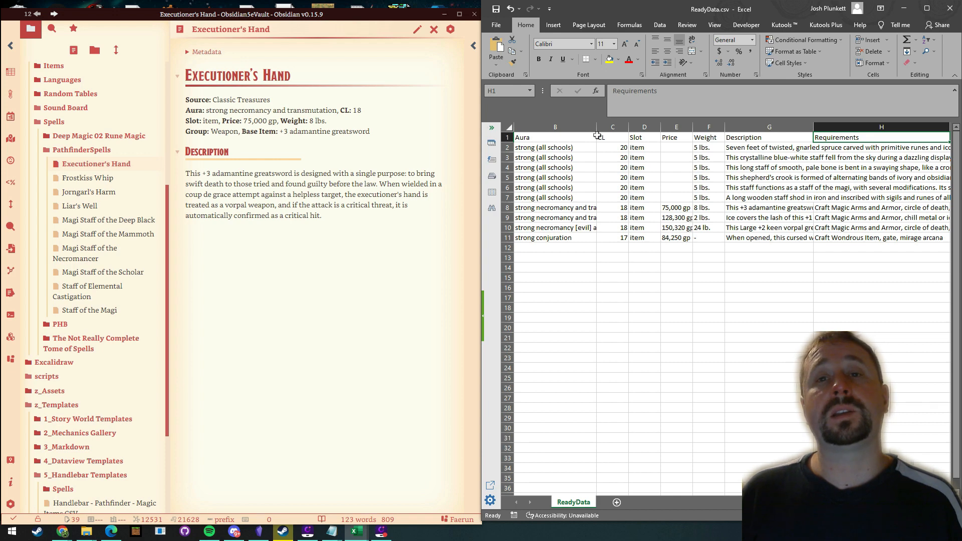
key("Right")
key("Right")
key("Right")
key("Right")
key("Right")
key("Right")
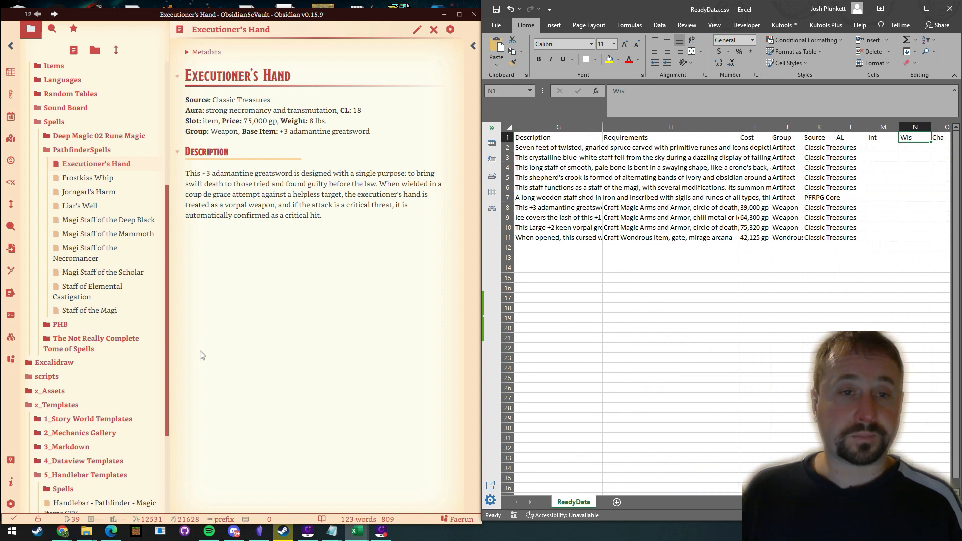
Step: Switch to Obsidian, show the Executioner's Hand note in editing mode, and examine its inline field queries
left_click(289, 313)
left_click(417, 30)
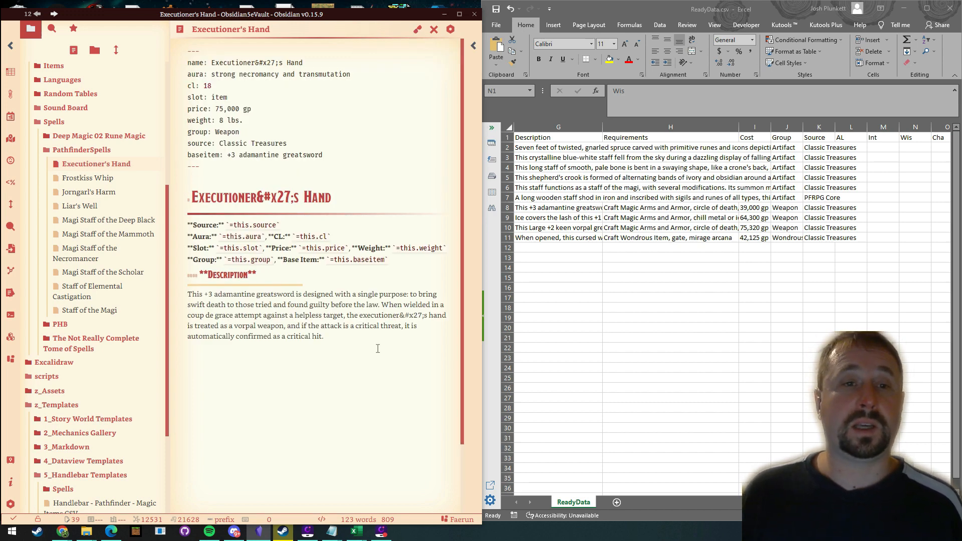
left_click_drag(390, 261, 184, 231)
left_click(429, 146)
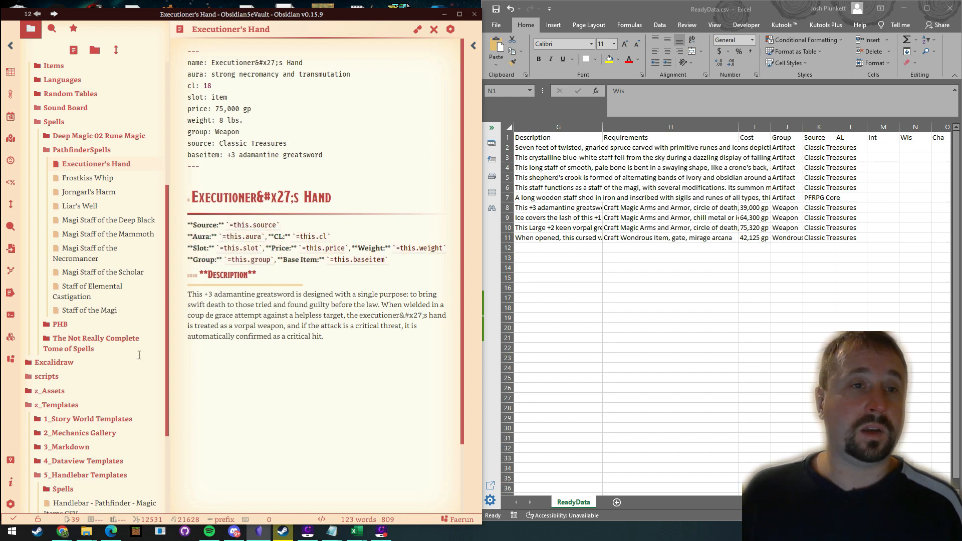
Step: In the Handlebar - Pathfinder - Magic Items CSV template, replace the inline query after Source with the {{Slot}} placeholder
scroll(139, 355, "down", 4)
left_click(97, 351)
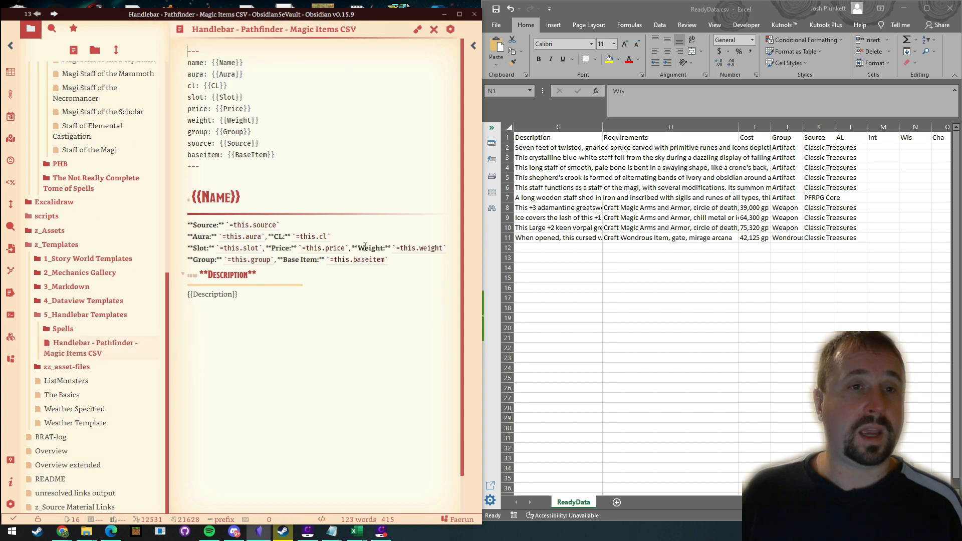
left_click(417, 29)
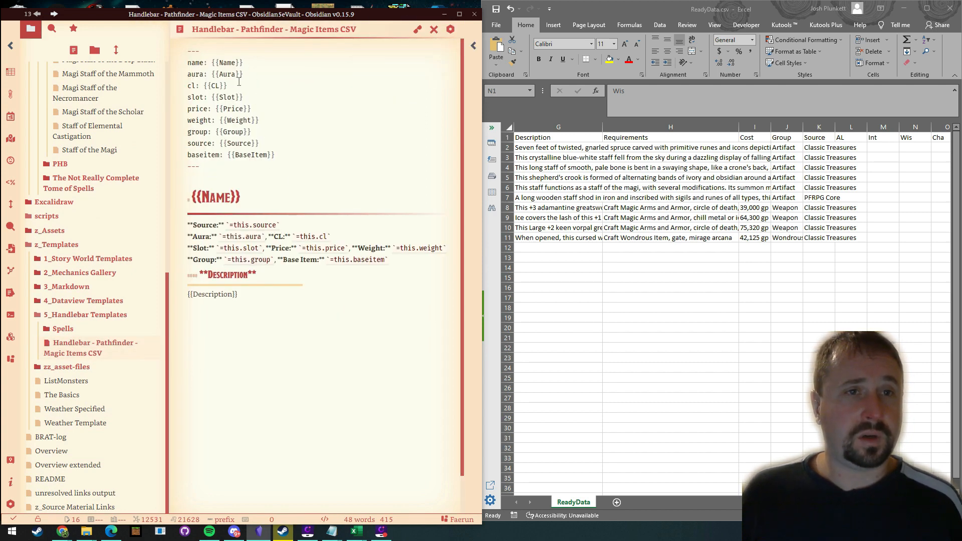
left_click_drag(247, 98, 213, 98)
key("ctrl+c")
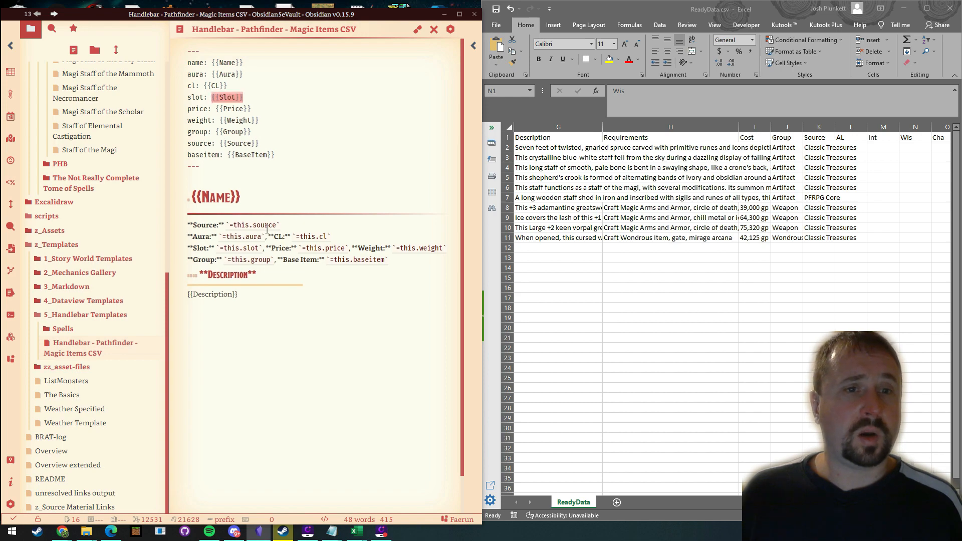
left_click_drag(283, 226, 227, 226)
key("ctrl+v")
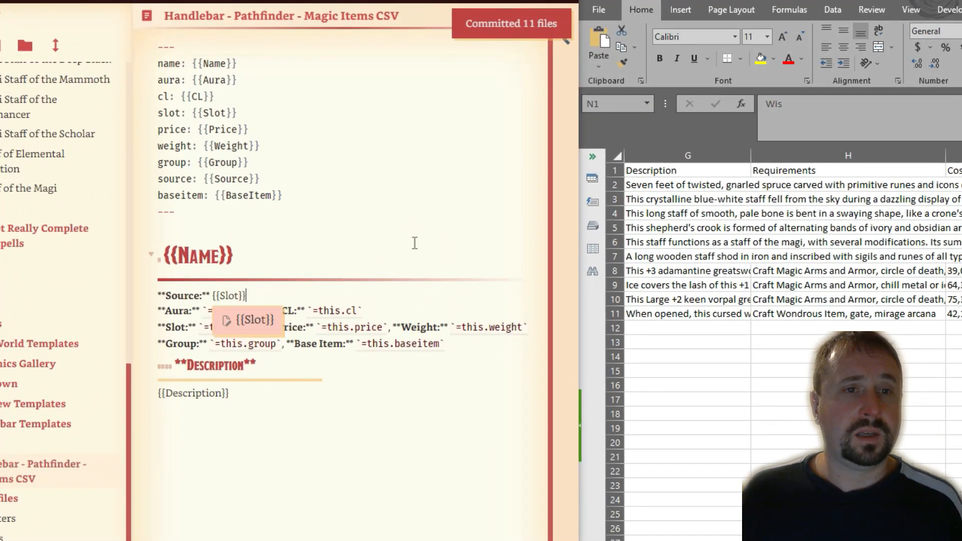
Step: Replace the template's inline queries after Aura and CL with the {{Aura}} and {{CL}} placeholders
left_click(334, 189)
left_click_drag(237, 80, 194, 82)
key("ctrl+c")
left_click_drag(269, 312, 201, 311)
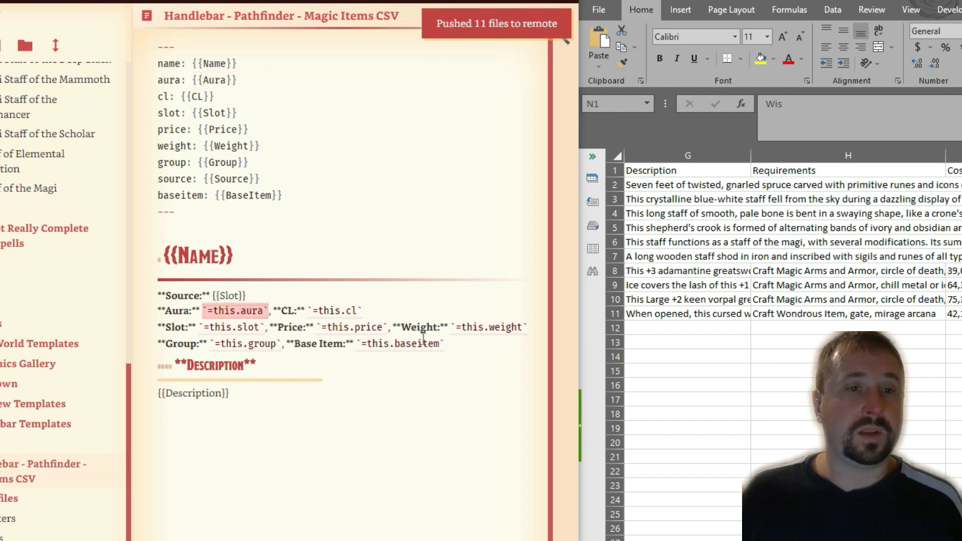
key("ctrl+v")
left_click_drag(216, 96, 181, 97)
key("ctrl+c")
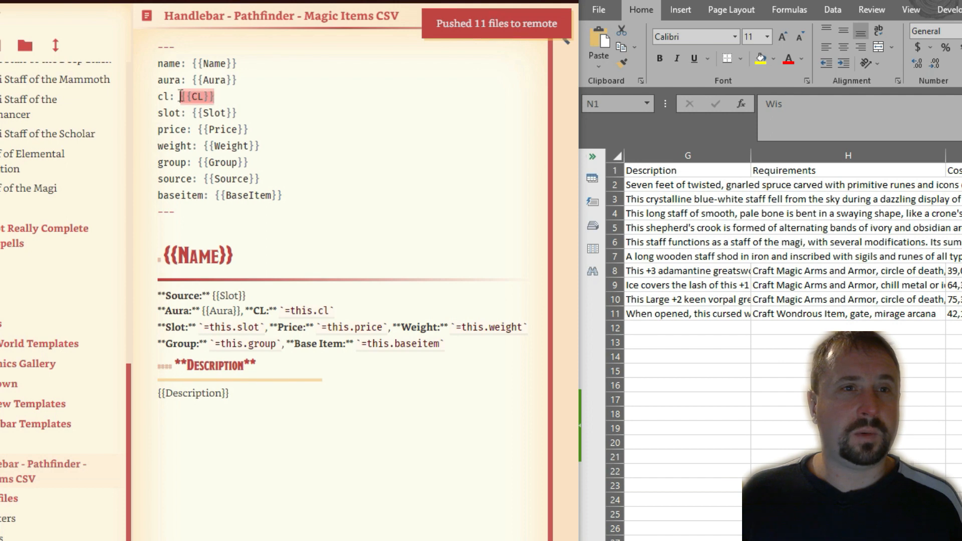
left_click_drag(341, 308, 288, 306)
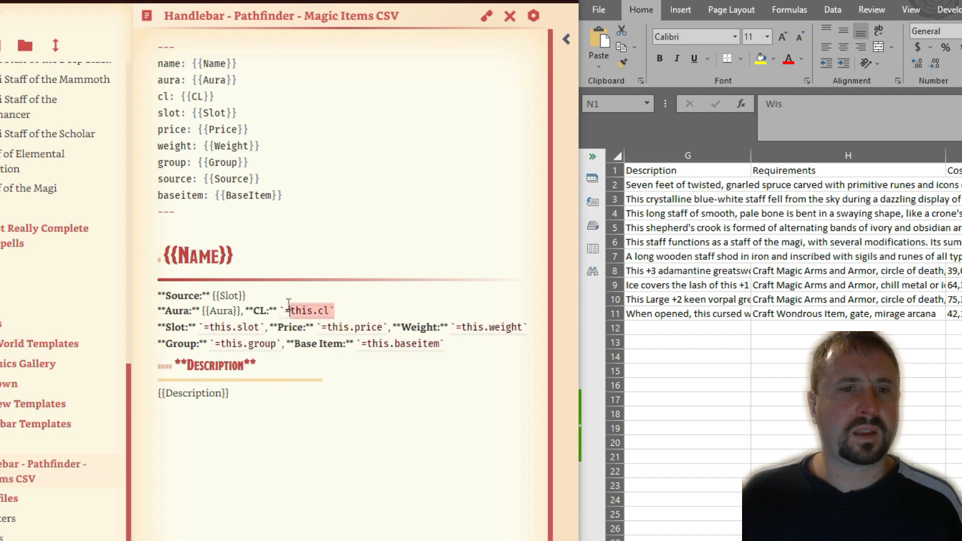
key("ctrl+v")
Step: Replace the template's inline query after Slot with the {{Slot}} placeholder
left_click(343, 200)
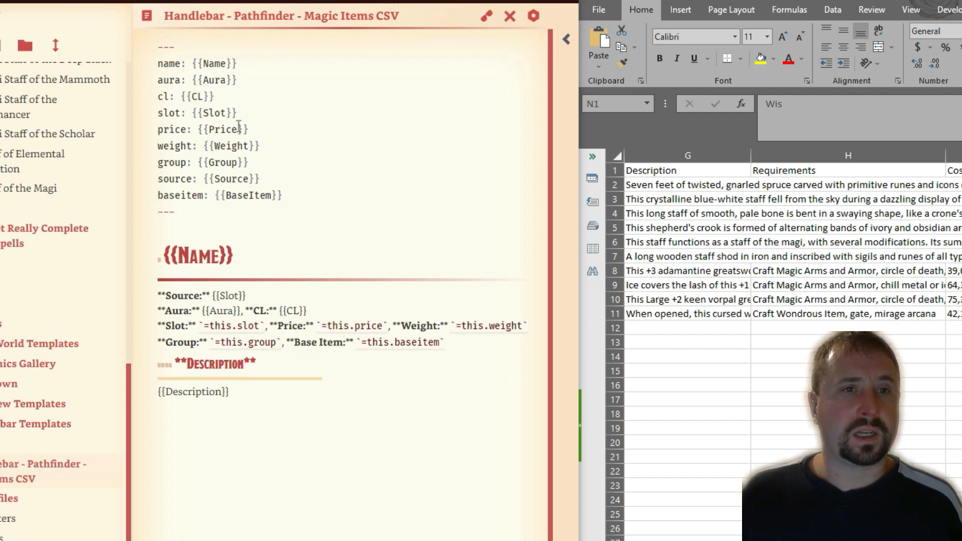
left_click_drag(237, 111, 195, 113)
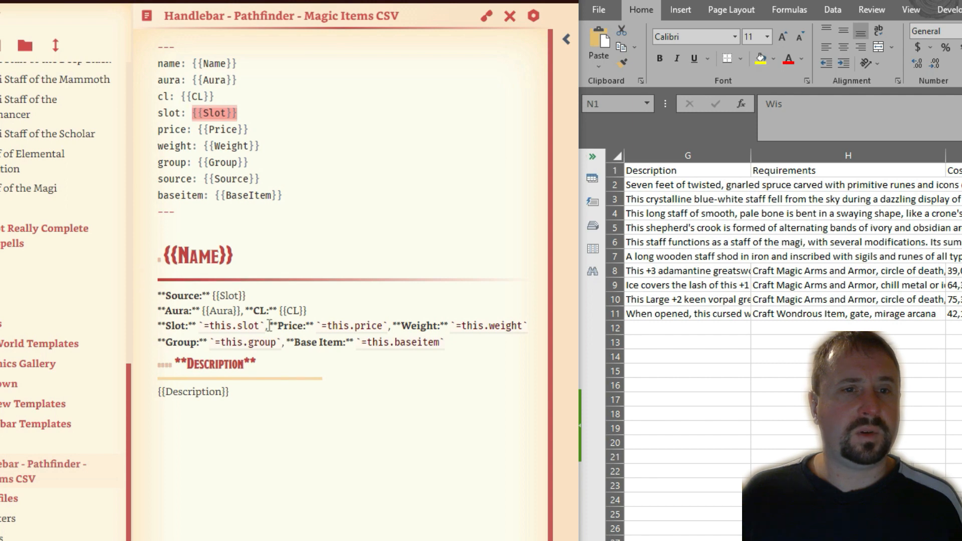
left_click_drag(265, 325, 198, 325)
type("{{Slot}}")
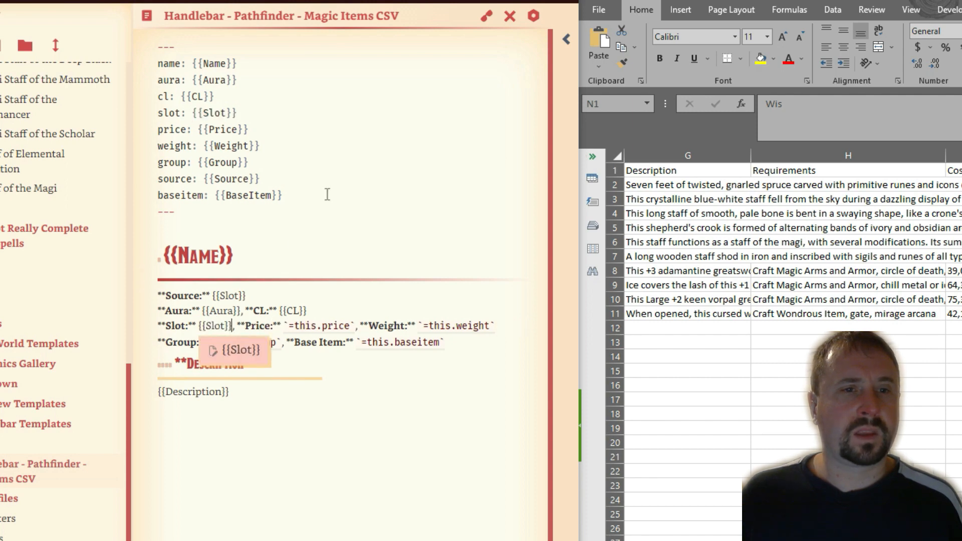
left_click(337, 179)
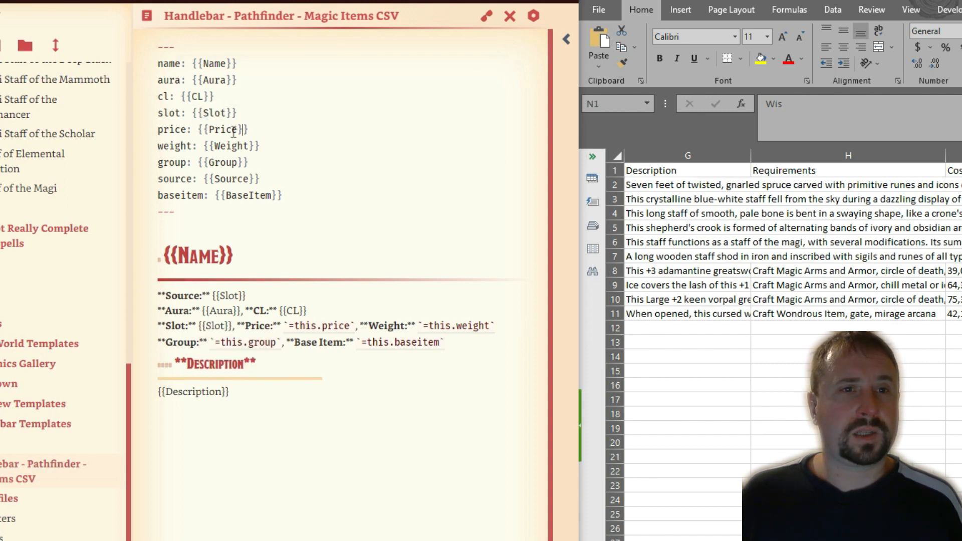
Step: Replace the template's inline queries after Price and Weight with the {{Price}} and {{Weight}} placeholders
left_click_drag(234, 131, 195, 129)
key("ctrl+c")
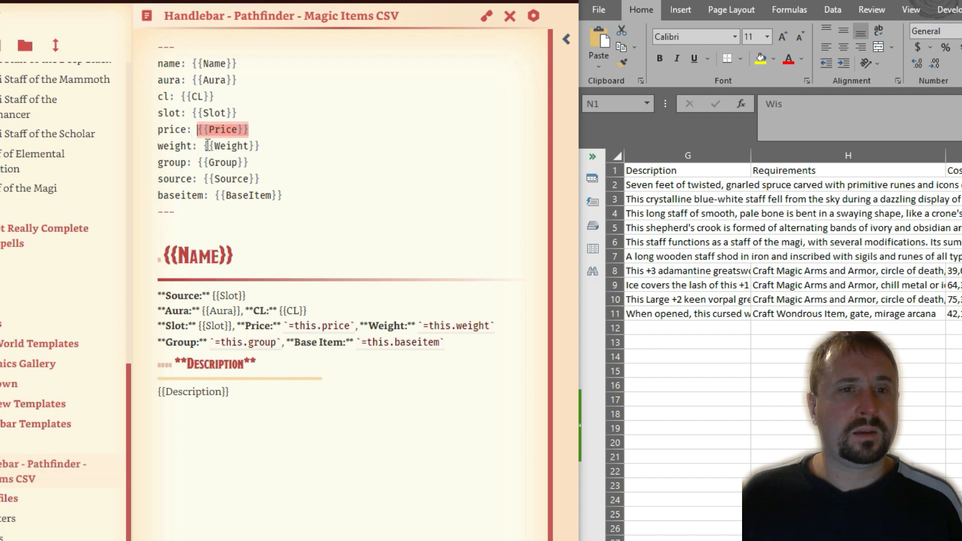
left_click_drag(355, 325, 301, 323)
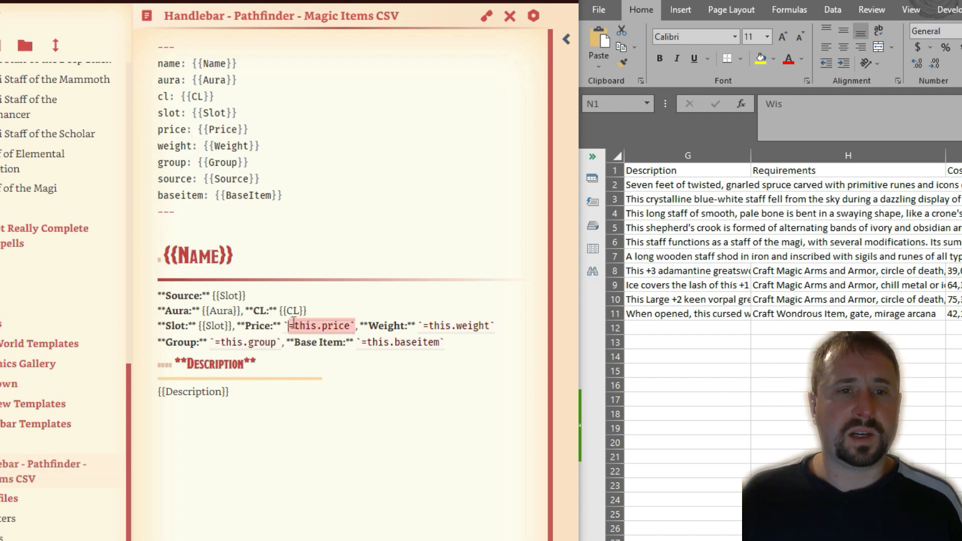
key("ctrl+v")
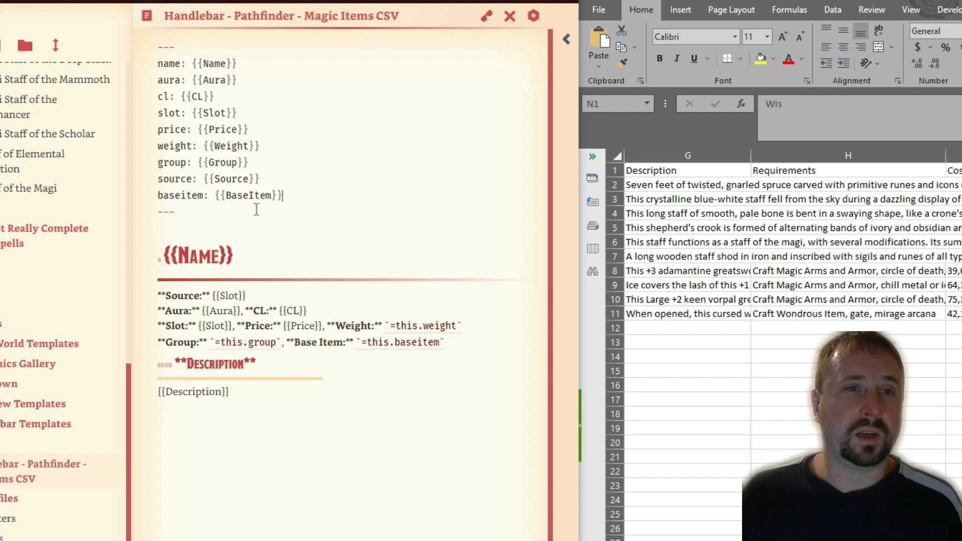
left_click_drag(264, 146, 202, 148)
key("ctrl+c")
left_click_drag(462, 325, 387, 321)
key("ctrl+v")
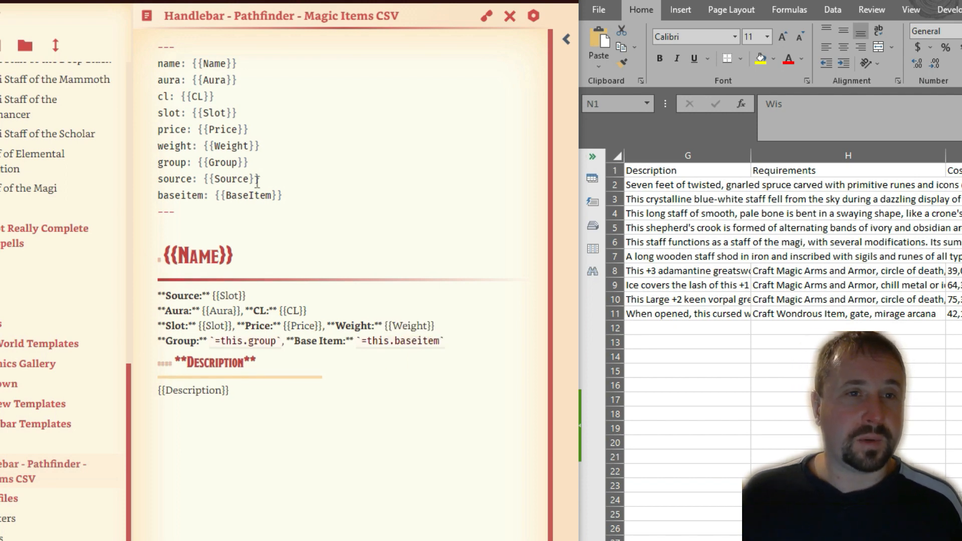
Step: Replace the template's inline queries after Group and Base Item with the {{Group}} and {{BaseItem}} placeholders
left_click_drag(250, 161, 197, 171)
key("ctrl+c")
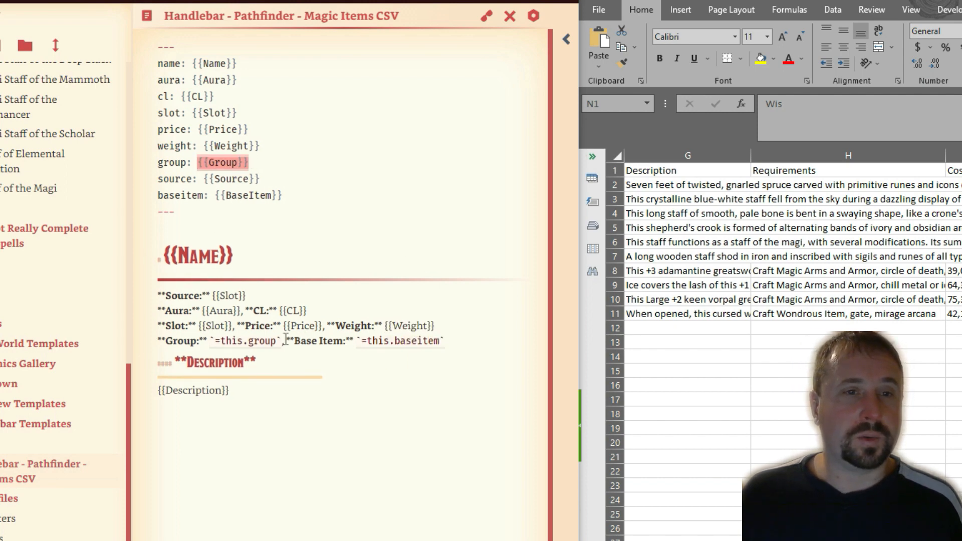
left_click_drag(279, 343, 213, 336)
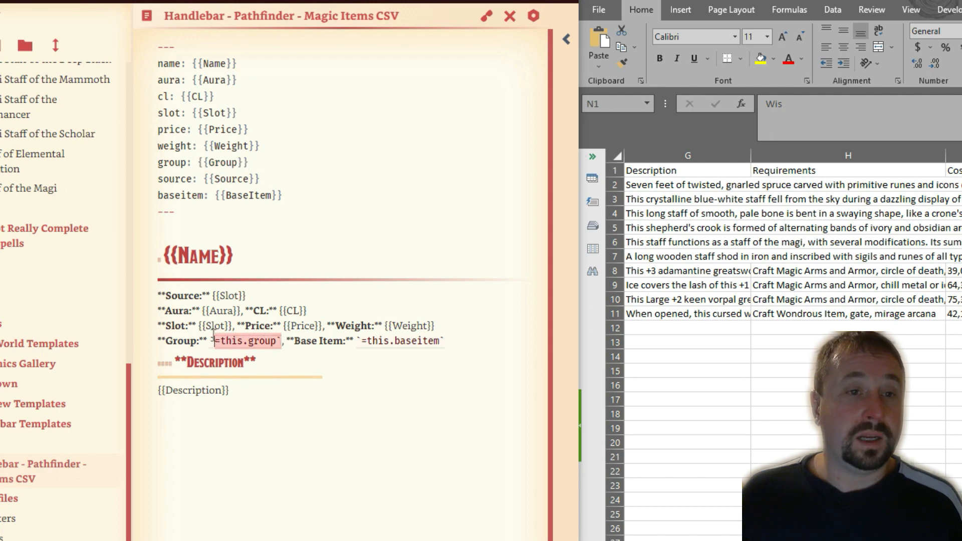
key("ctrl+v")
left_click(316, 212)
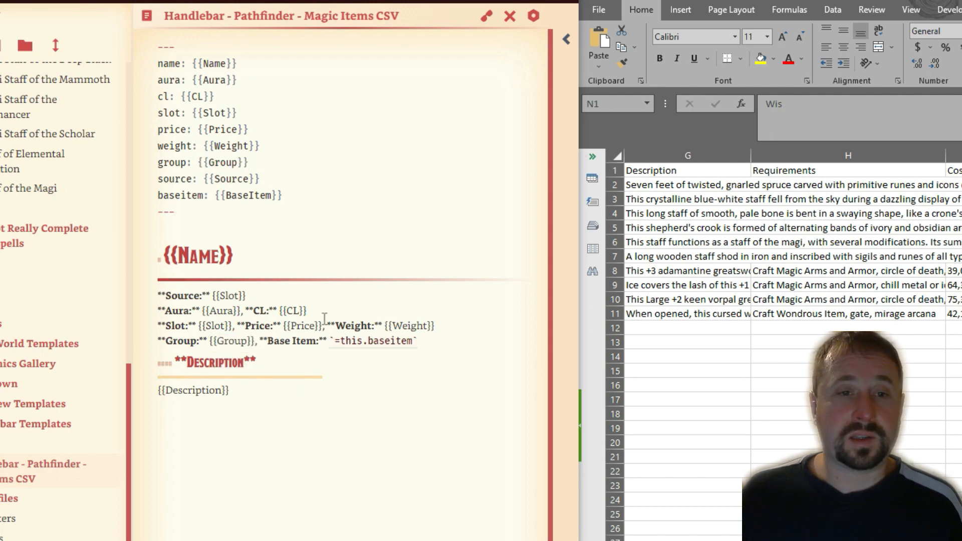
left_click_drag(295, 201, 221, 195)
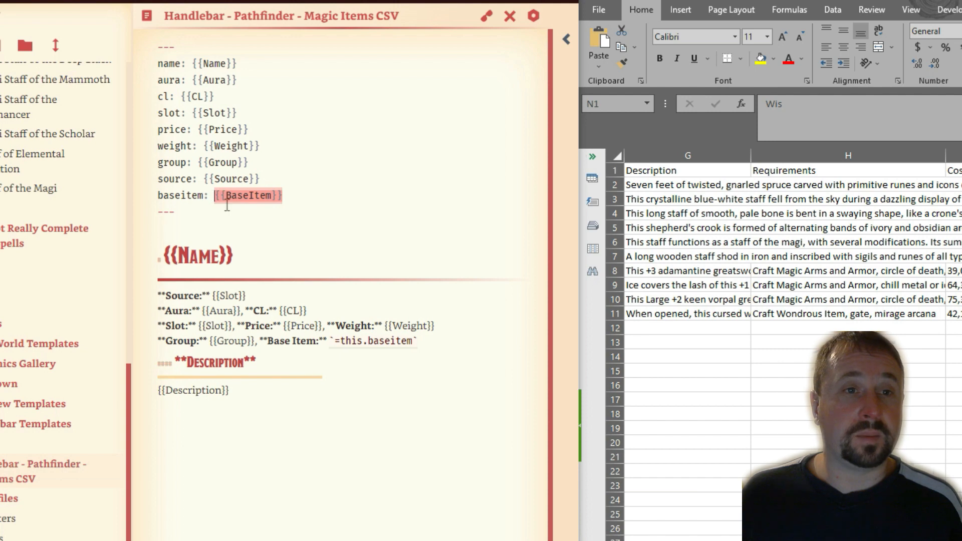
key("ctrl+c")
left_click_drag(429, 345, 329, 342)
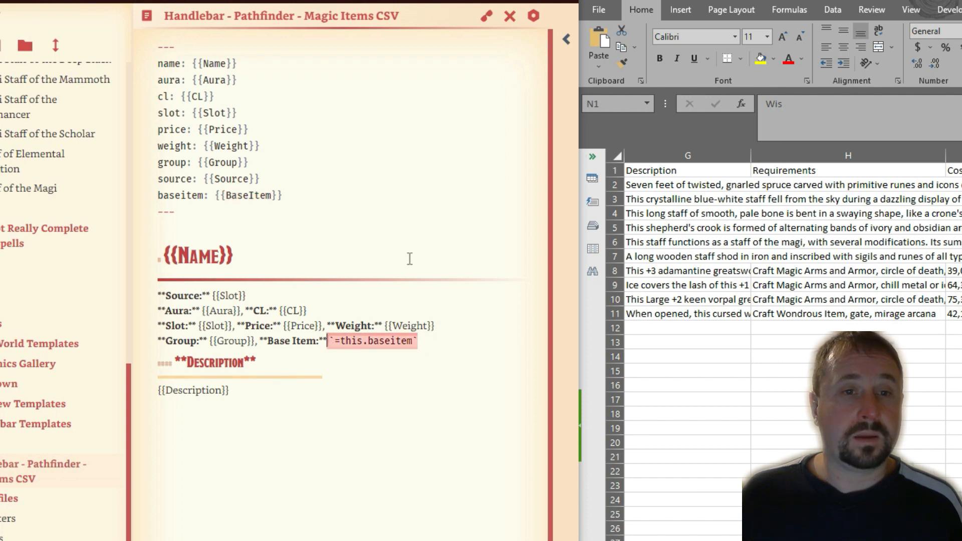
key("ctrl+v")
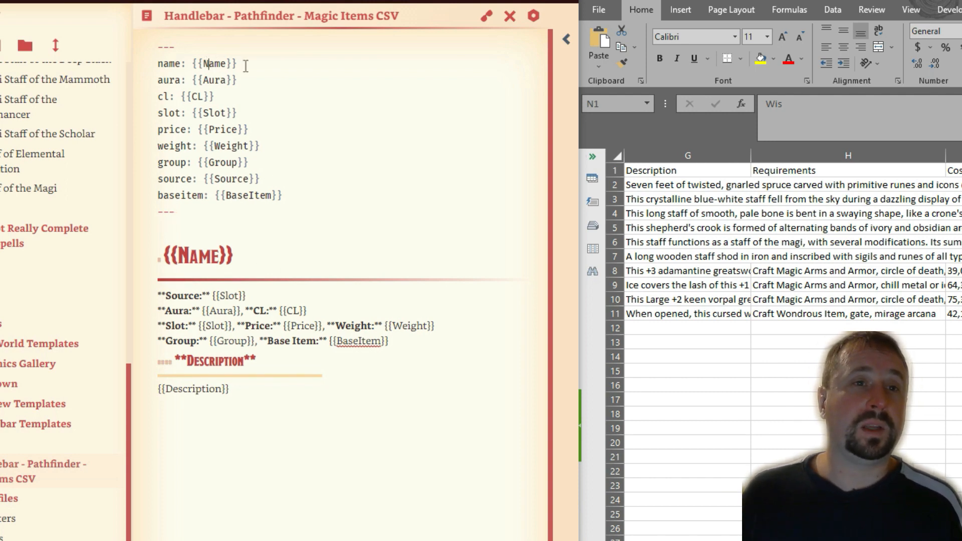
left_click(741, 179)
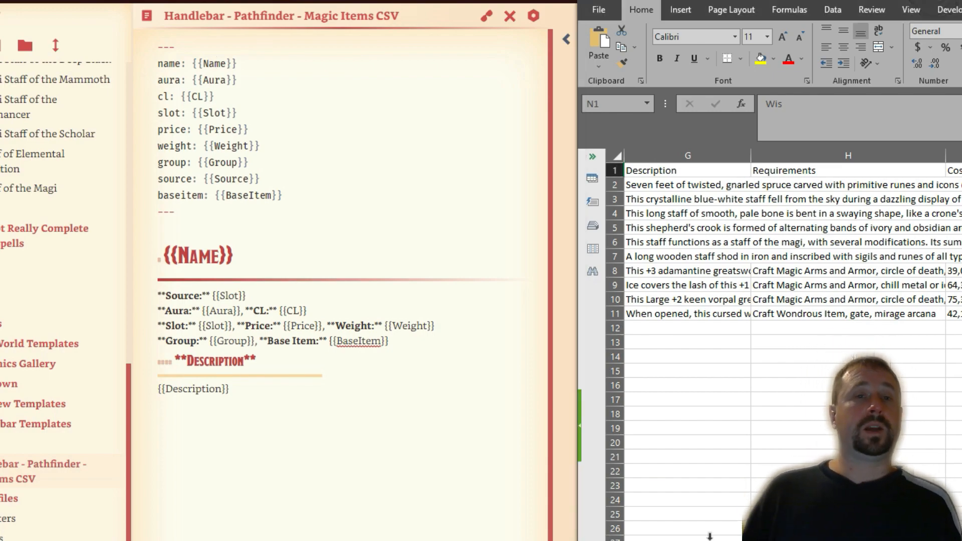
left_click(311, 456)
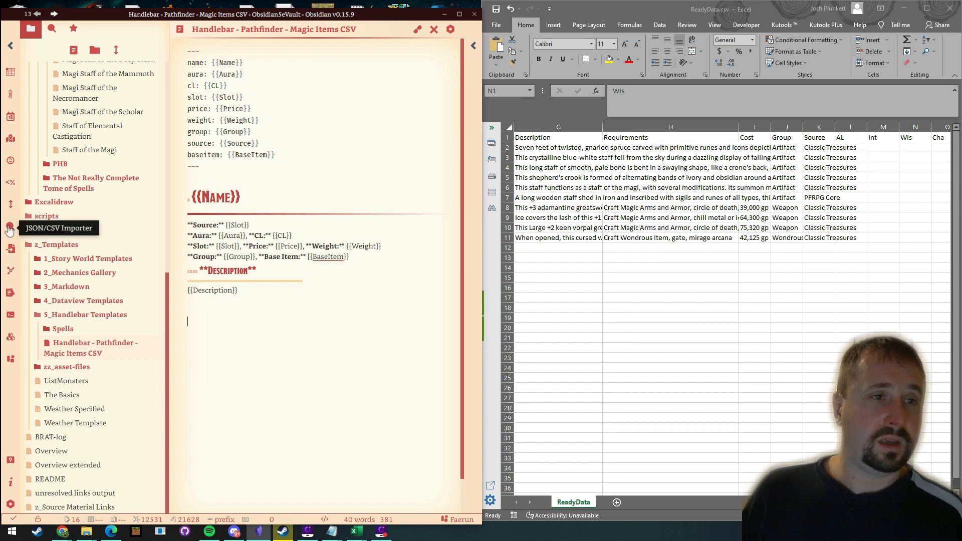
Step: Open the JSON/CSV Importer and choose ReadyData.csv from the Downloads folder as the data file
left_click(10, 228)
left_click(184, 122)
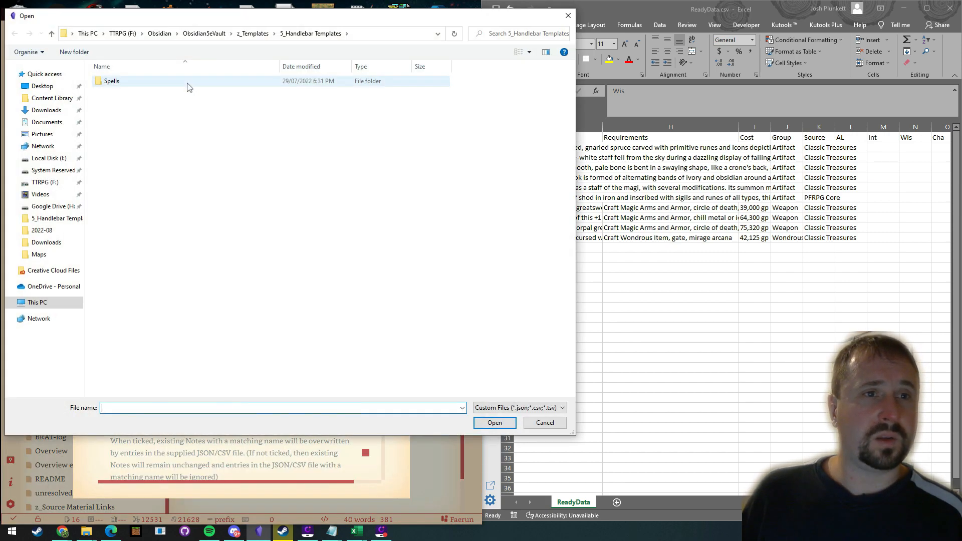
left_click(48, 110)
double_click(177, 119)
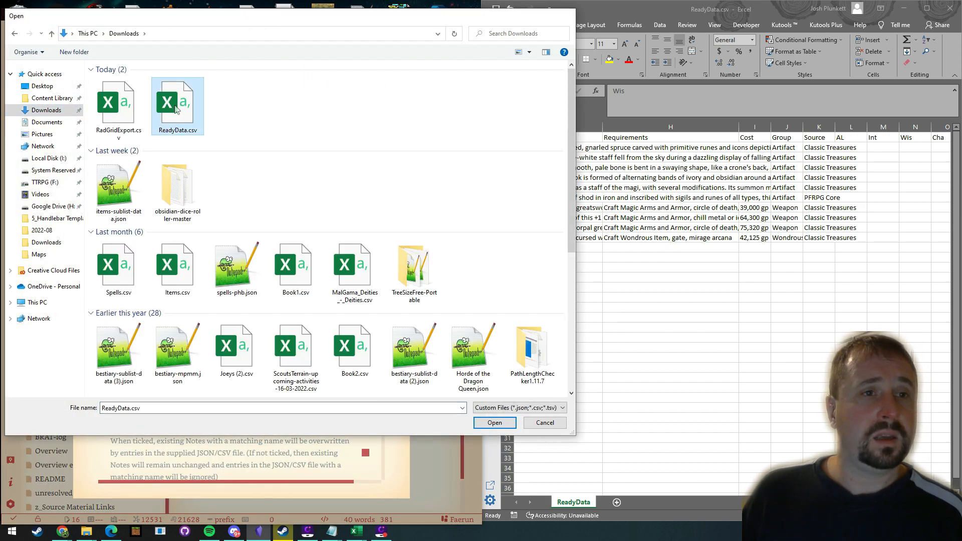
Step: Choose Handlebar - Pathfinder - Magic Items CSV.md as the template file, run the import and close the importer
left_click(263, 208)
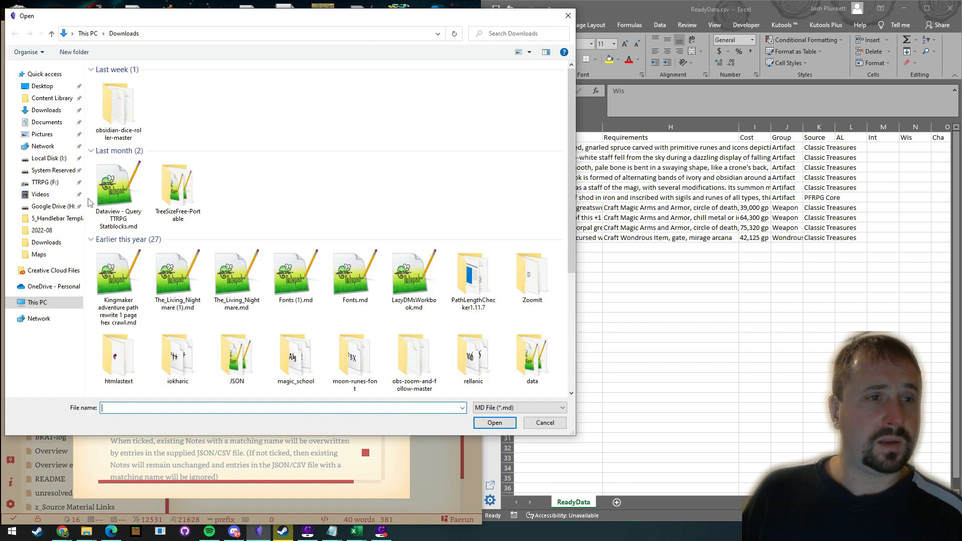
left_click(55, 218)
double_click(165, 91)
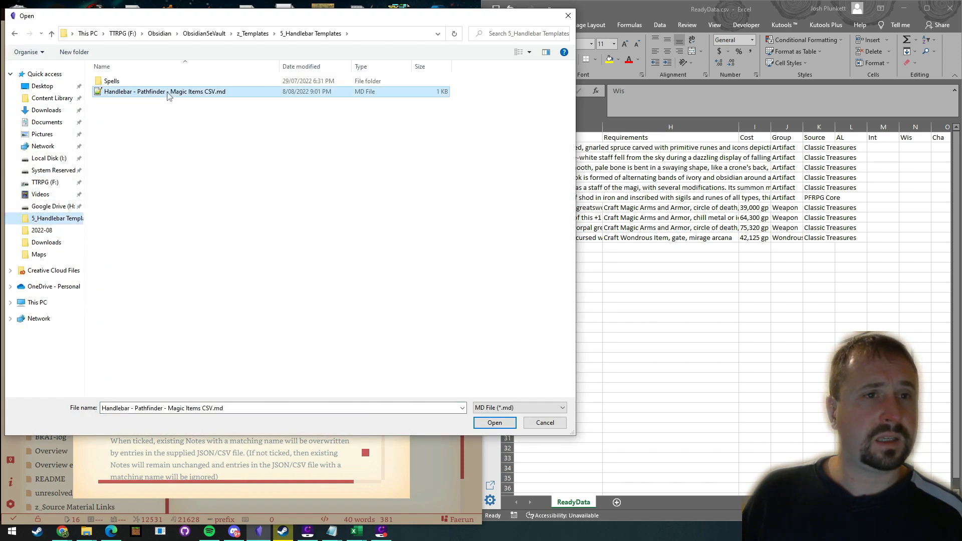
scroll(359, 412, "down", 3)
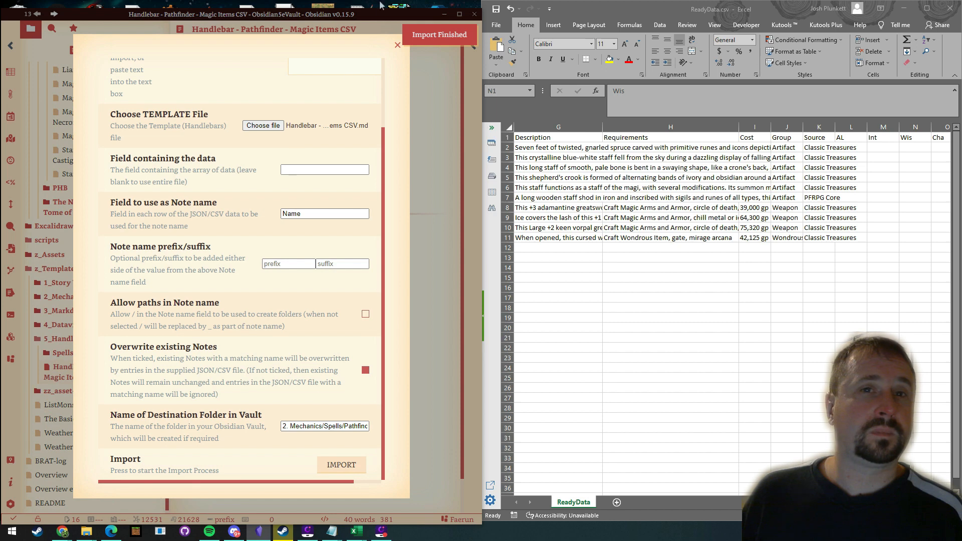
left_click(398, 45)
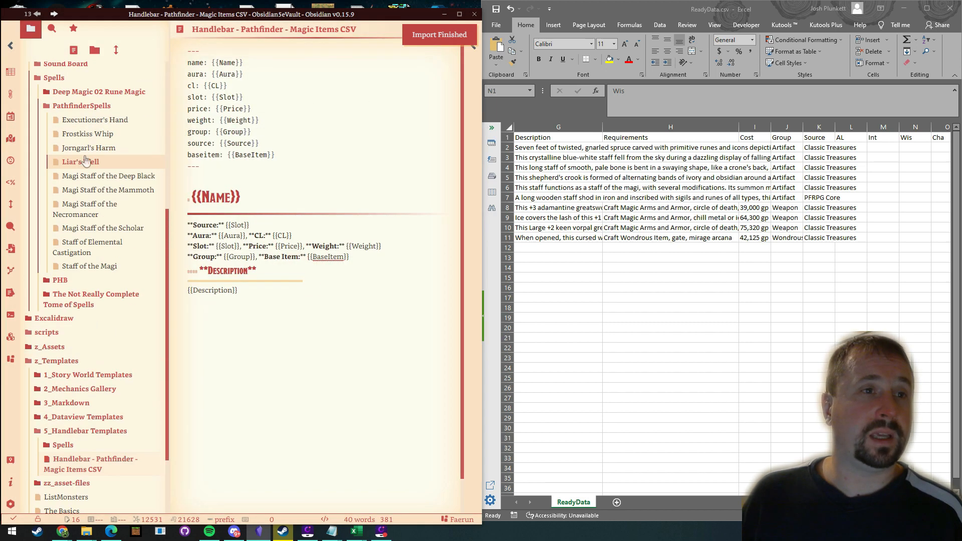
Step: Open the Magi Staff of the Deep Black note and examine its header fields and description in editing and reading view
left_click(90, 293)
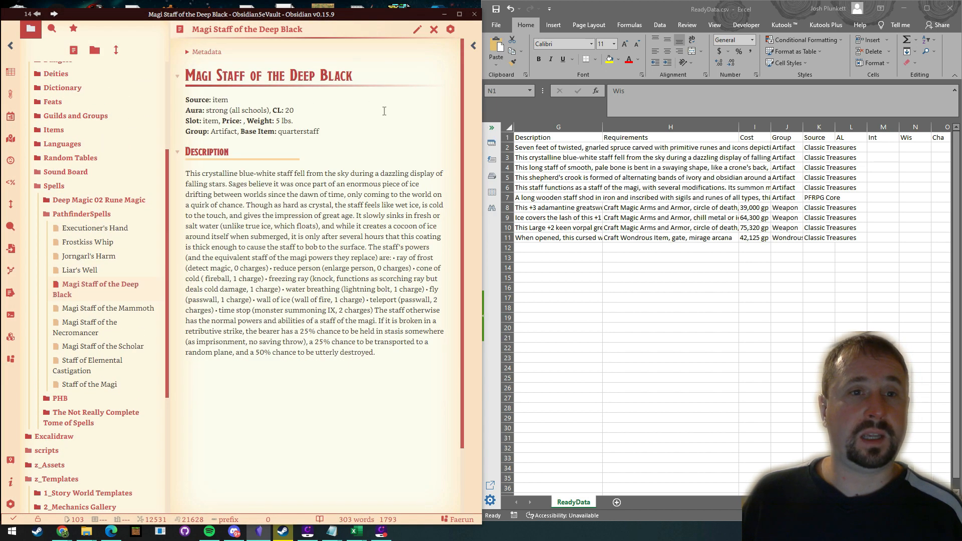
left_click(415, 33)
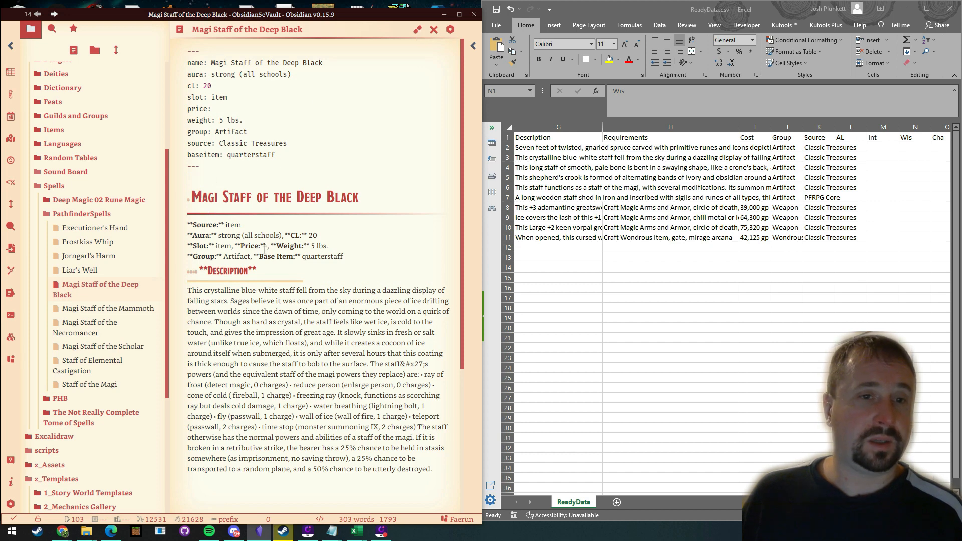
left_click_drag(359, 262, 185, 224)
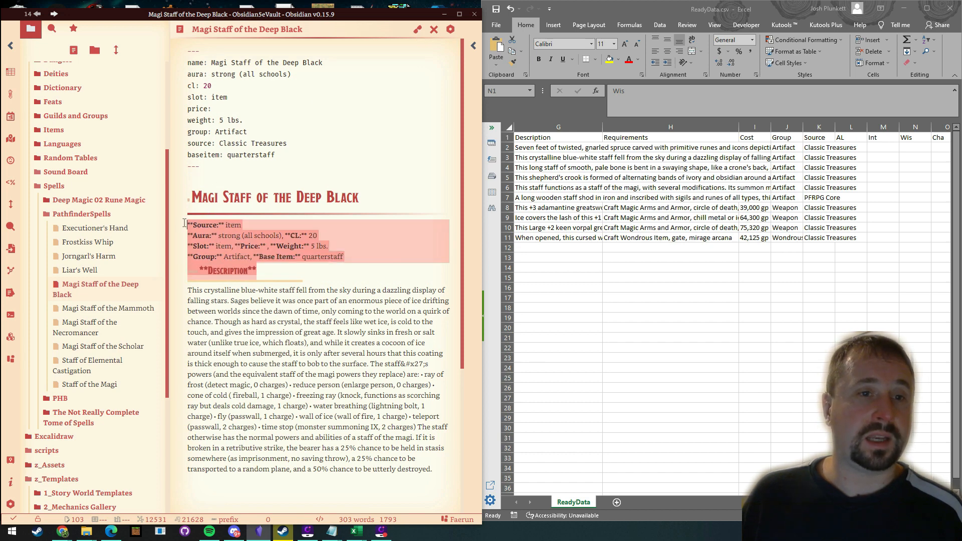
left_click(416, 29)
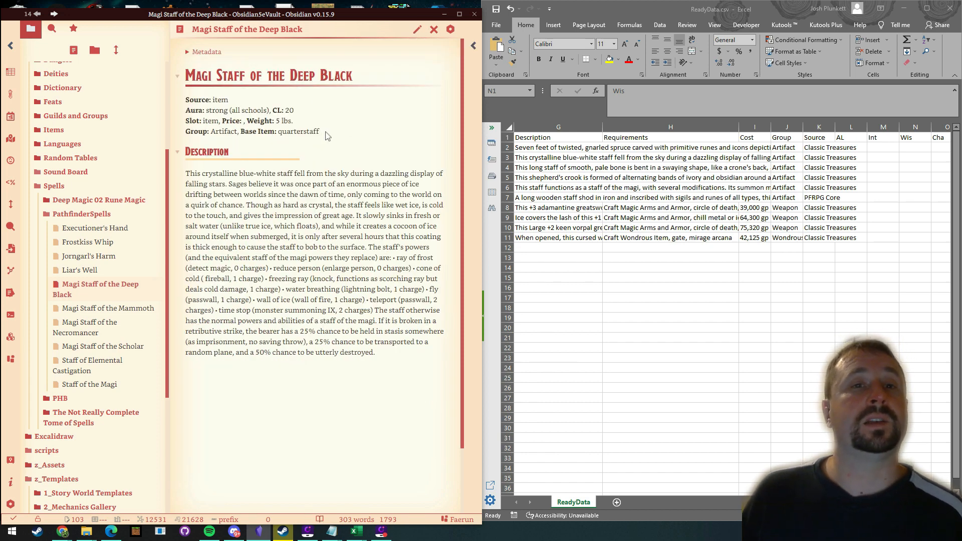
left_click_drag(327, 136, 195, 102)
left_click(307, 117)
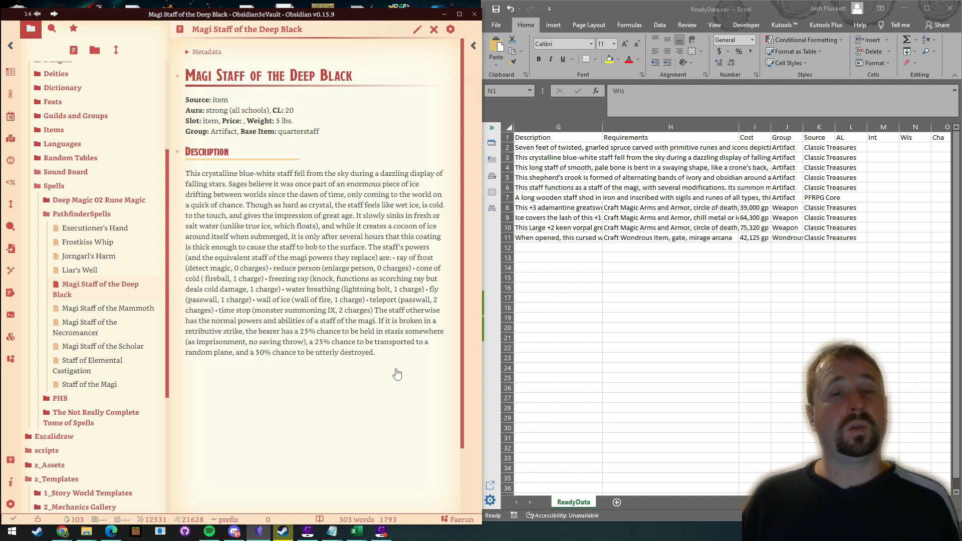
left_click_drag(392, 359, 213, 172)
left_click(346, 127)
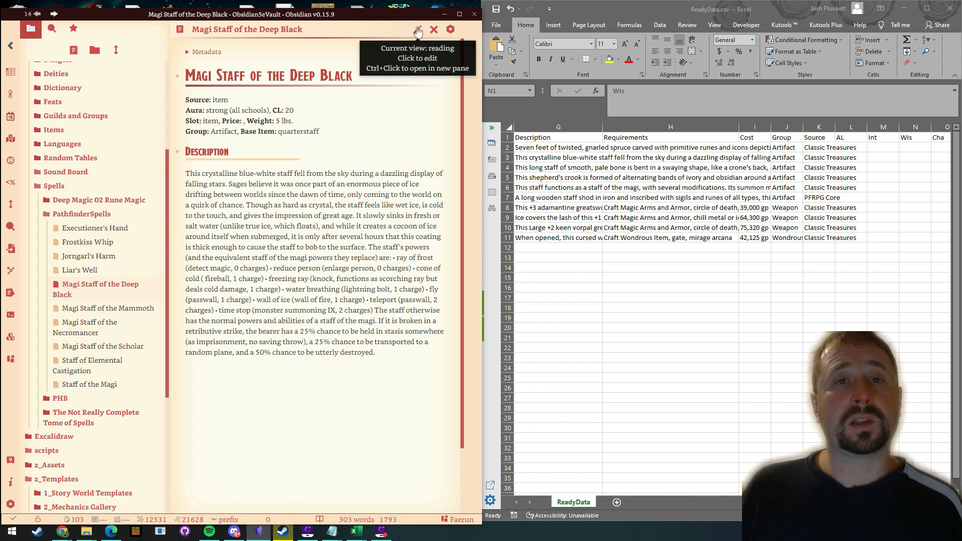
Step: Switch to Sublime Text by launching it
left_click(11, 535)
scroll(283, 331, "down", 3)
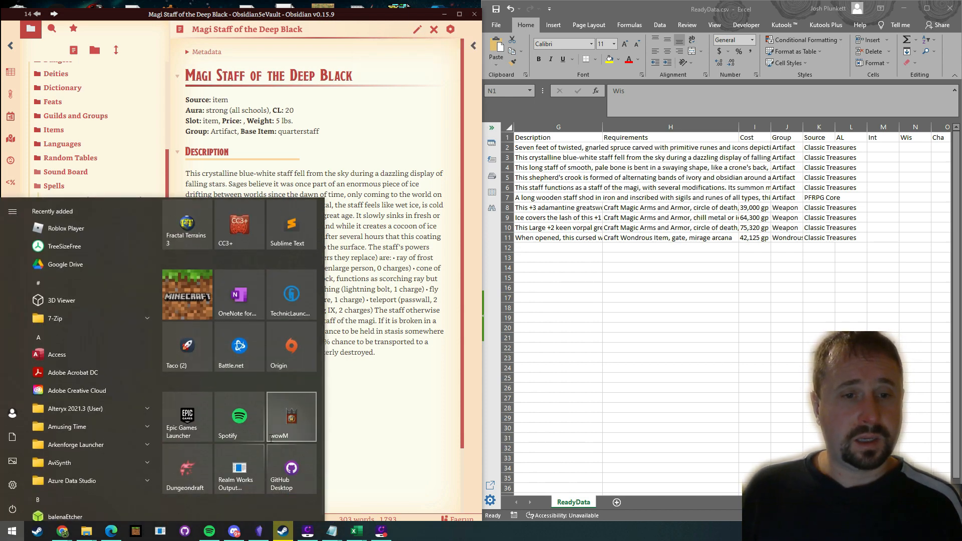
scroll(283, 331, "up", 1)
left_click(283, 331)
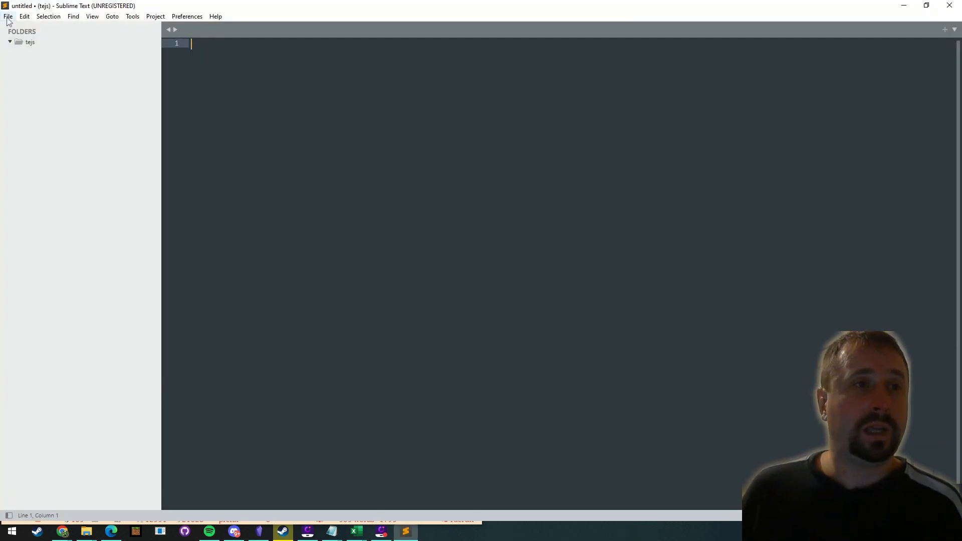
Step: Start opening a folder and browse to Obsidian\Obsidian5eVault on the TTRPG (F:) drive
left_click(8, 18)
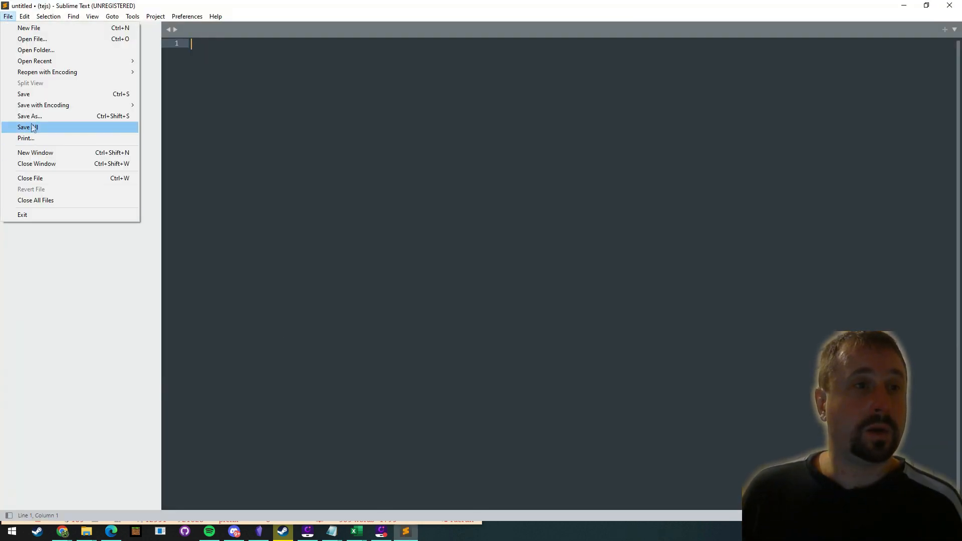
left_click(43, 52)
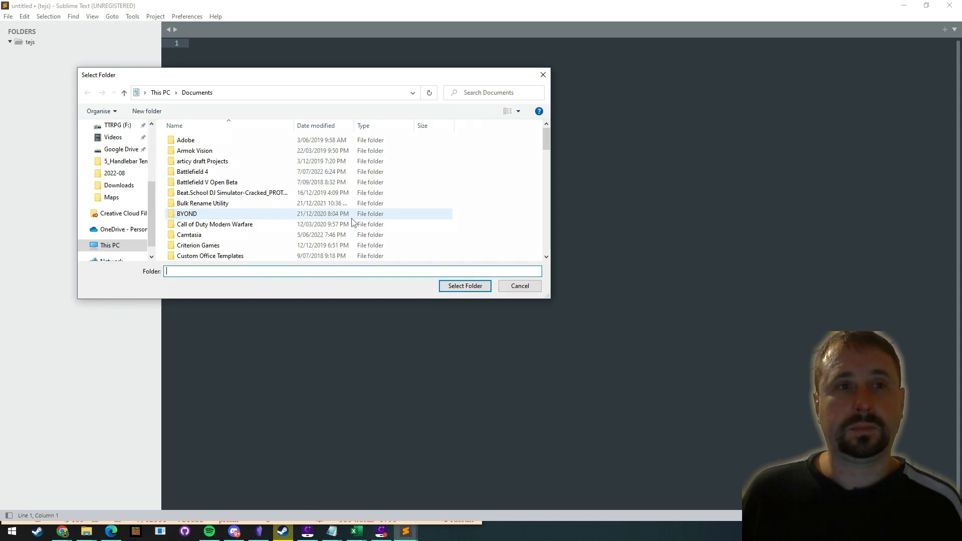
scroll(142, 205, "up", 2)
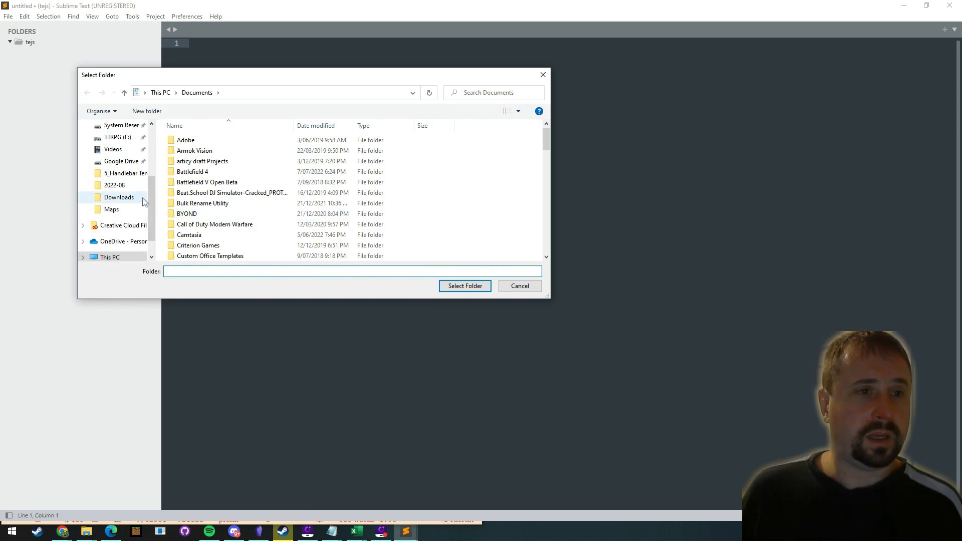
left_click(129, 160)
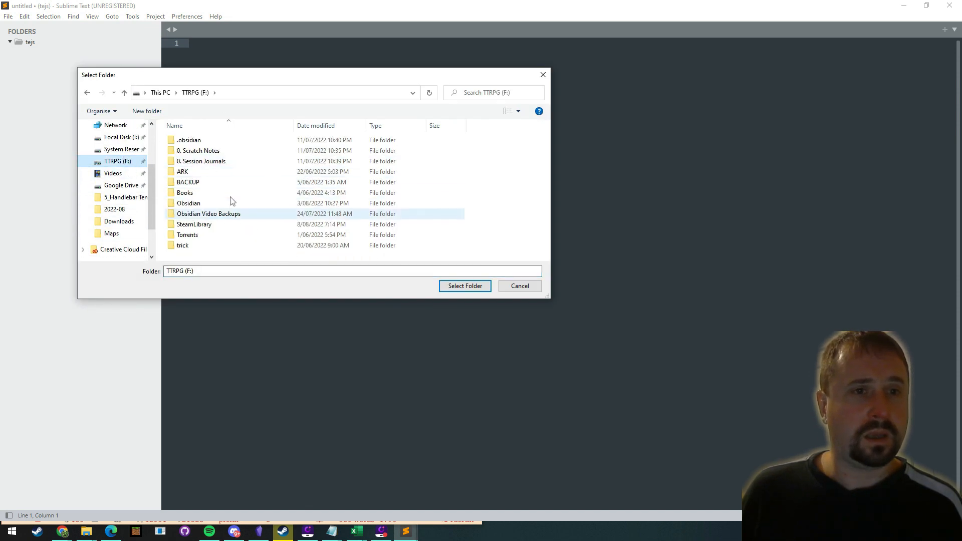
left_click(189, 205)
double_click(189, 203)
scroll(280, 186, "down", 2)
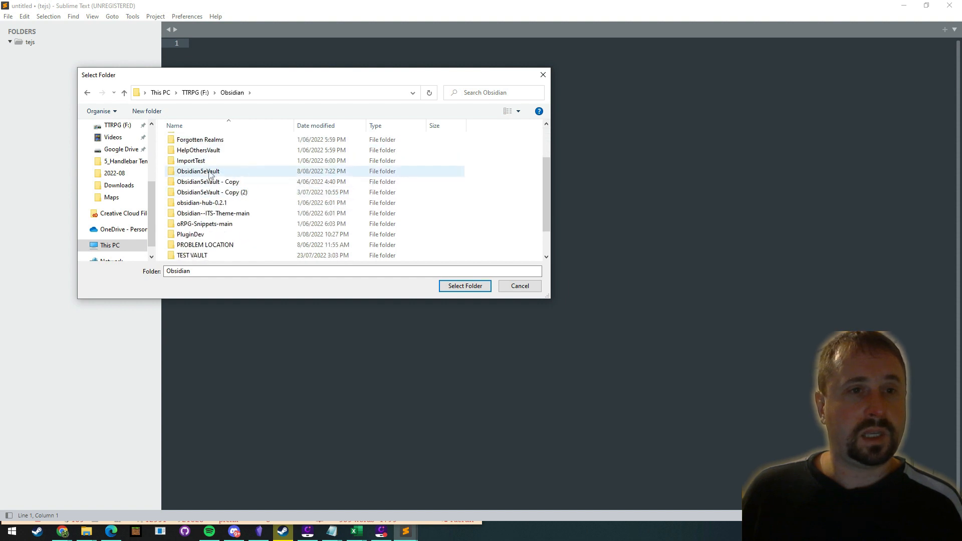
double_click(215, 172)
Step: Open the vault's 2. Mechanics\Spells\PathfinderSpells folder in the editor
scroll(253, 207, "down", 2)
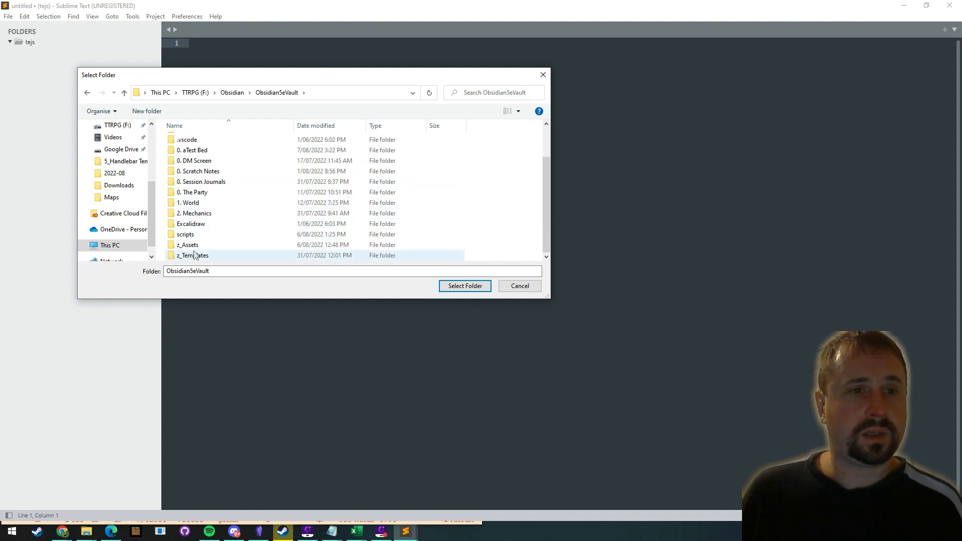
scroll(246, 213, "up", 2)
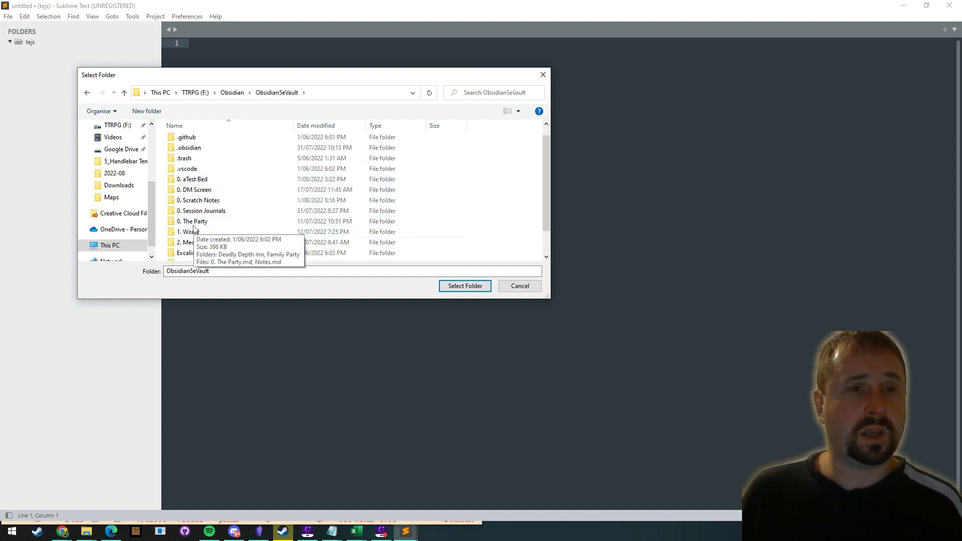
double_click(201, 243)
scroll(245, 215, "down", 1)
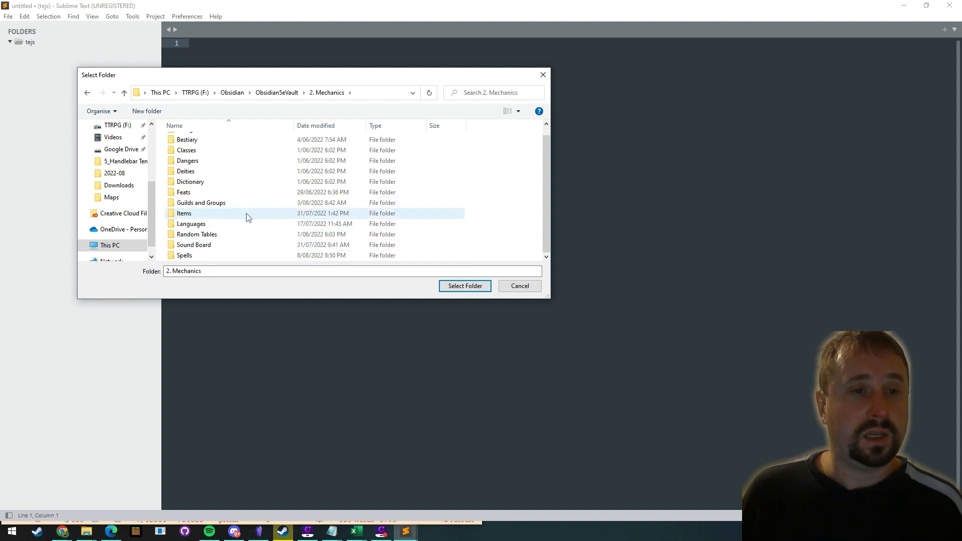
double_click(185, 257)
double_click(200, 150)
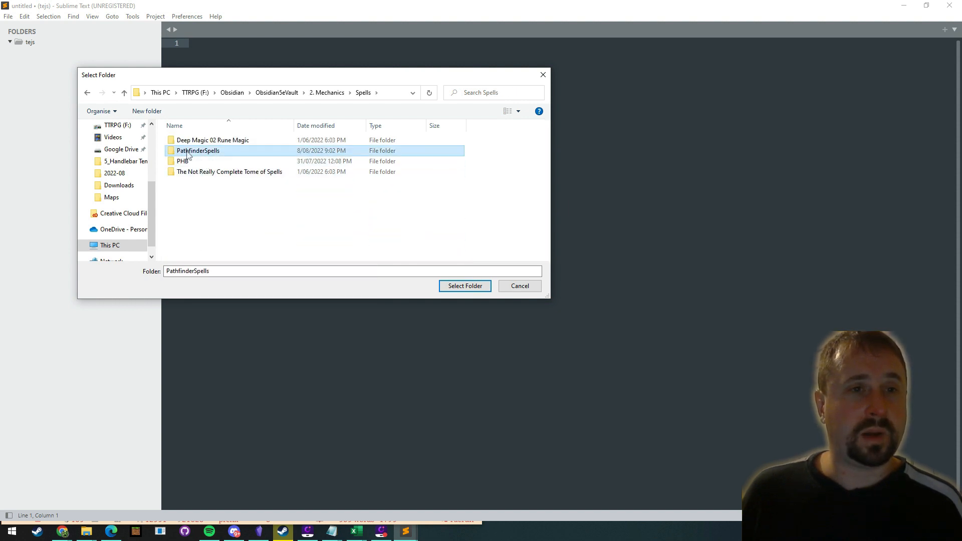
left_click(462, 285)
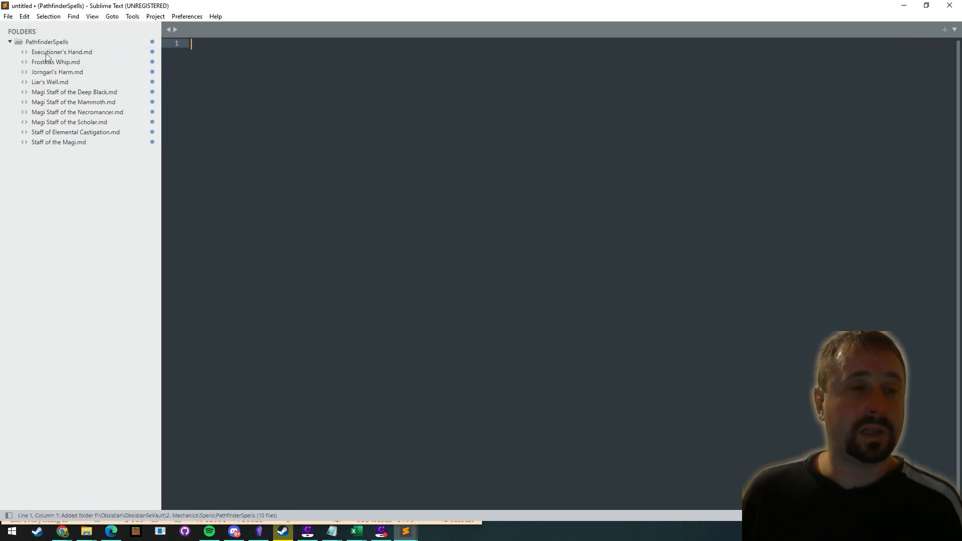
Step: Preview the Magi Staff of the Deep Black, Mammoth and Necromancer files to examine their raw text
left_click(43, 93)
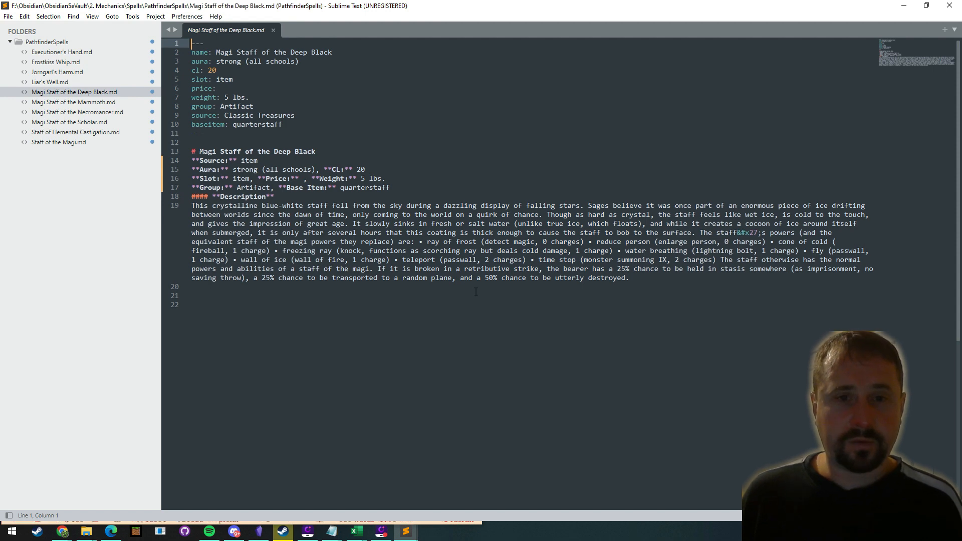
left_click(55, 103)
left_click(52, 112)
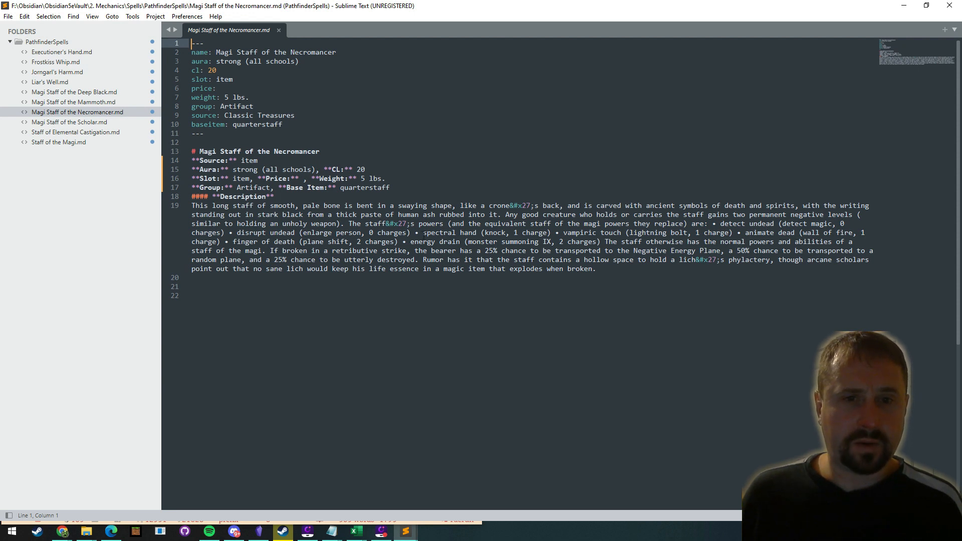
Step: Copy a bullet with its surrounding spaces from the Necromancer description, enter it as search and replacement text, and find it in all files
left_click_drag(424, 234, 415, 233)
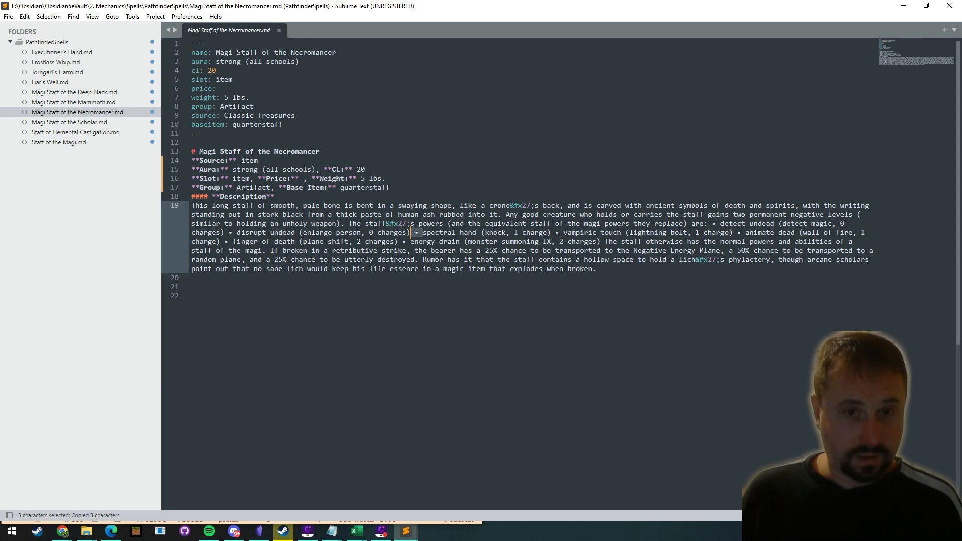
left_click(70, 18)
left_click(116, 174)
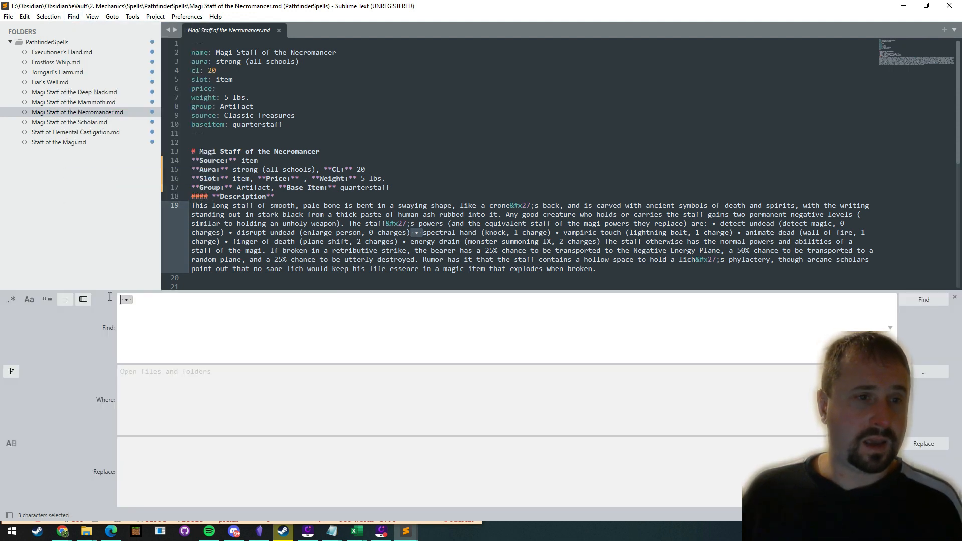
left_click(152, 456)
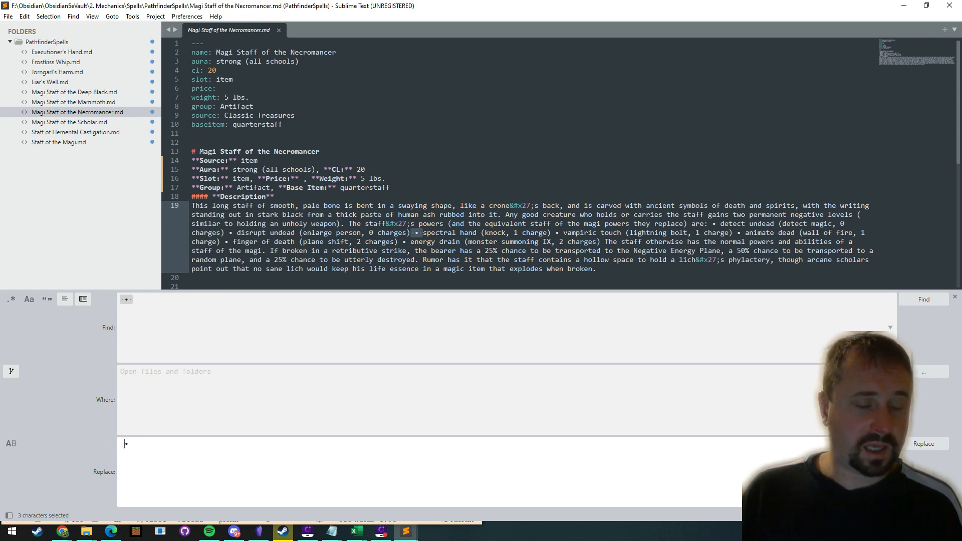
key("Return")
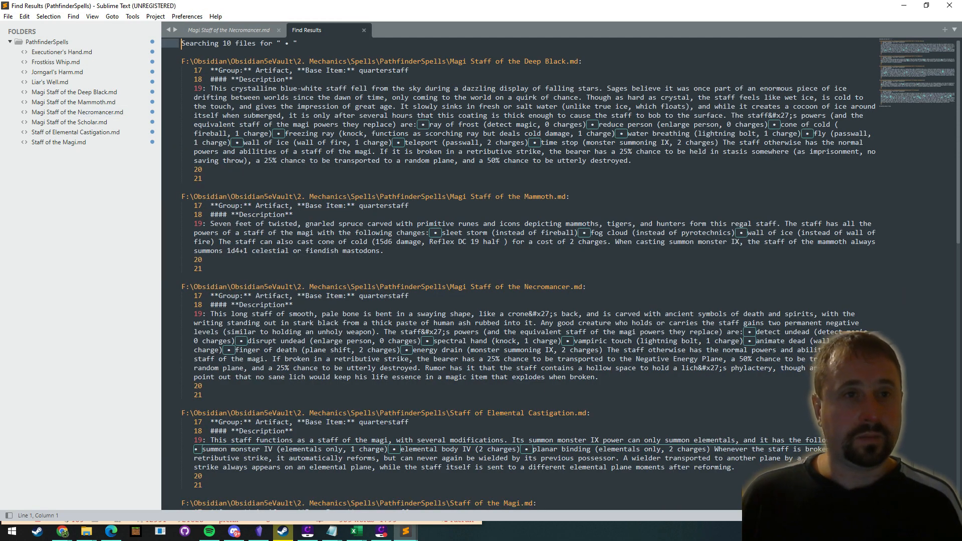
Step: Reopen the multi-file search, insert a line break ahead of the bullet in the replacement text, and replace all matches across the files
left_click(74, 16)
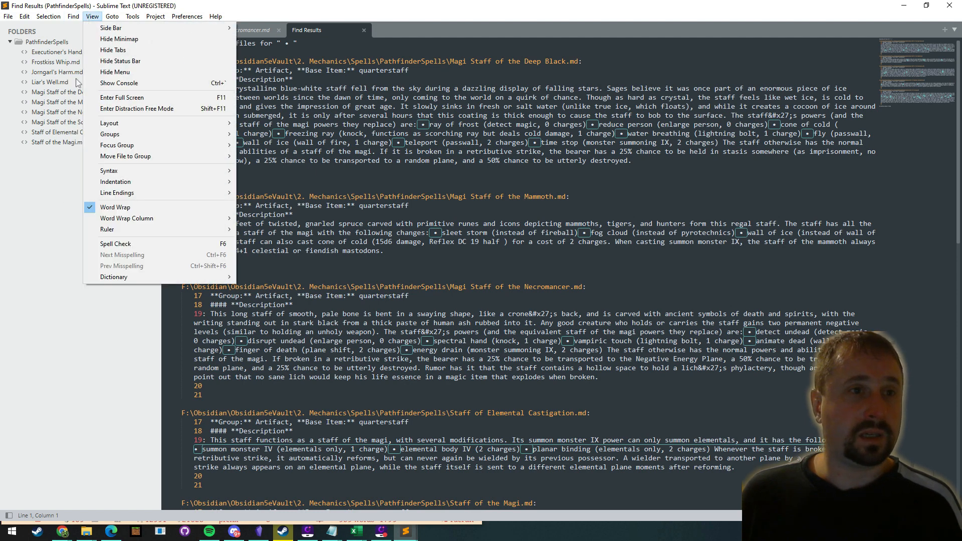
left_click(100, 176)
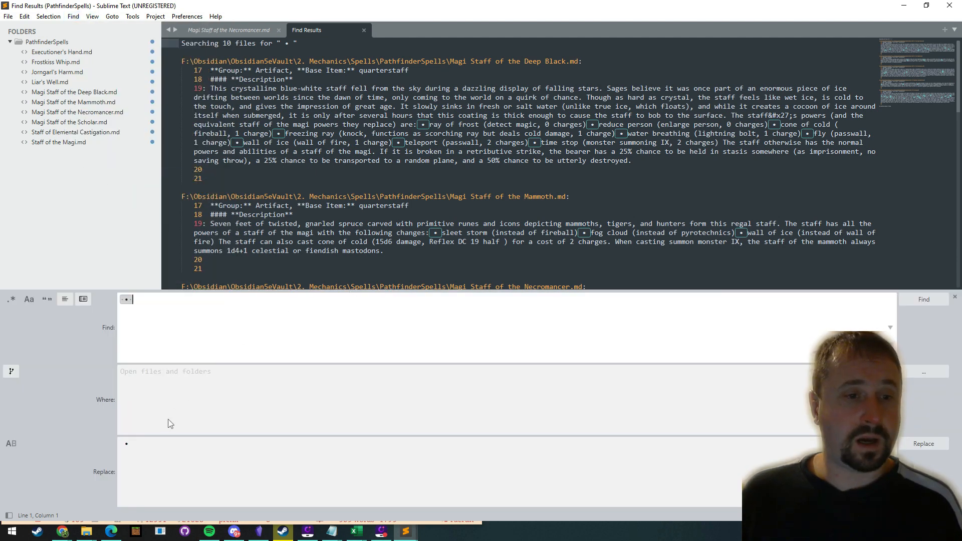
left_click(150, 443)
key("Left")
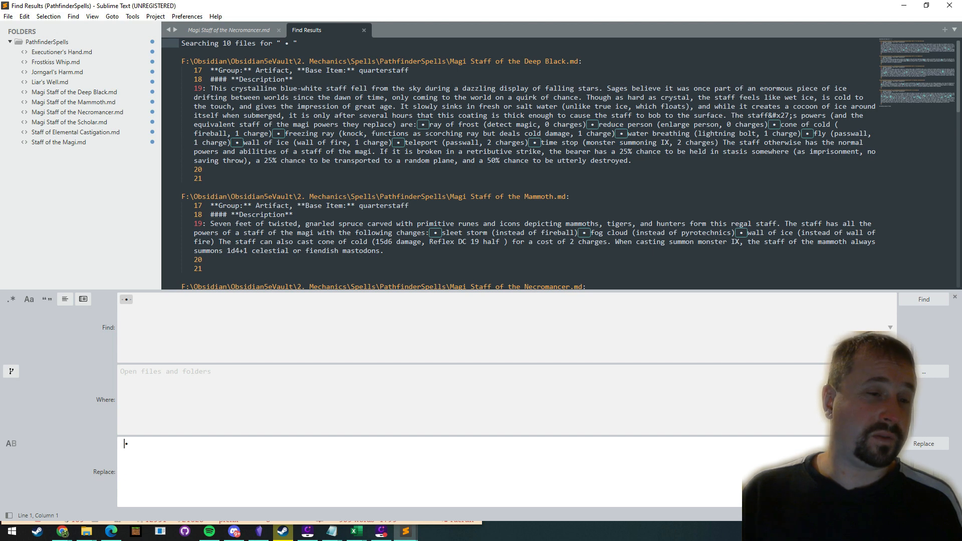
key("ctrl+Return")
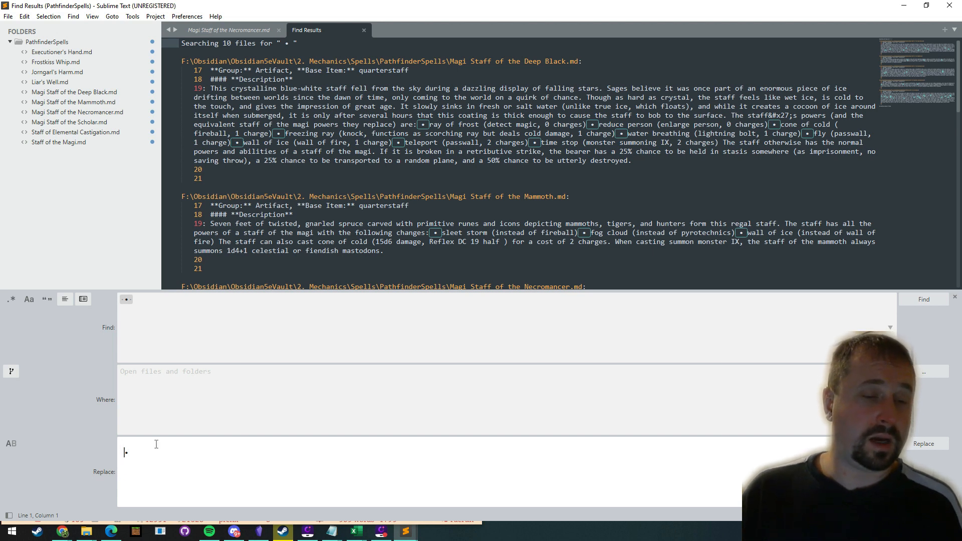
key("Delete")
key("Up")
key("BackSpace")
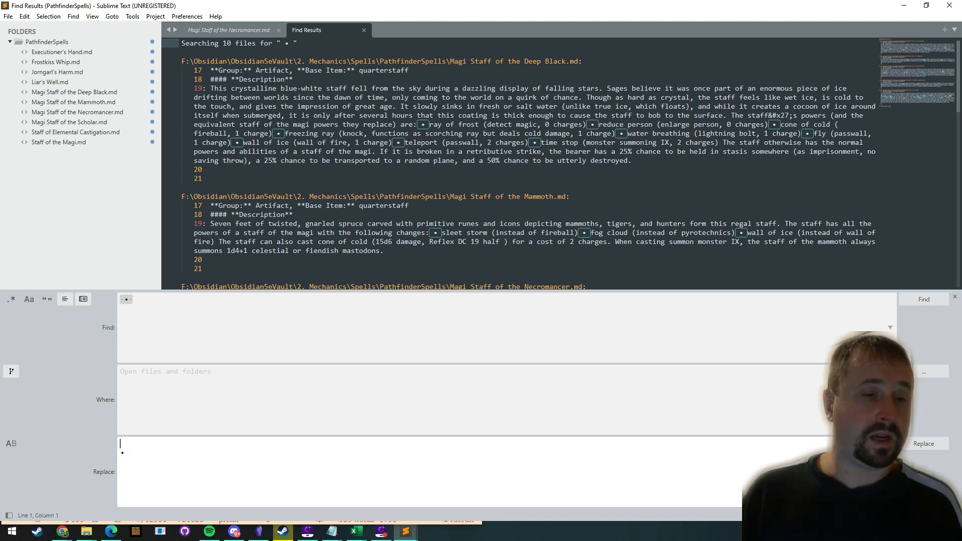
key("Down")
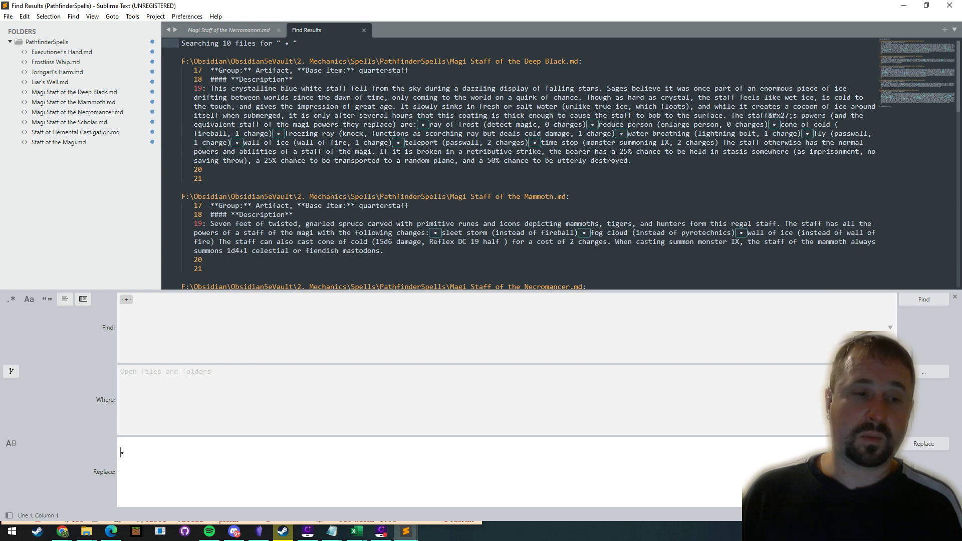
key("Right")
key("Right")
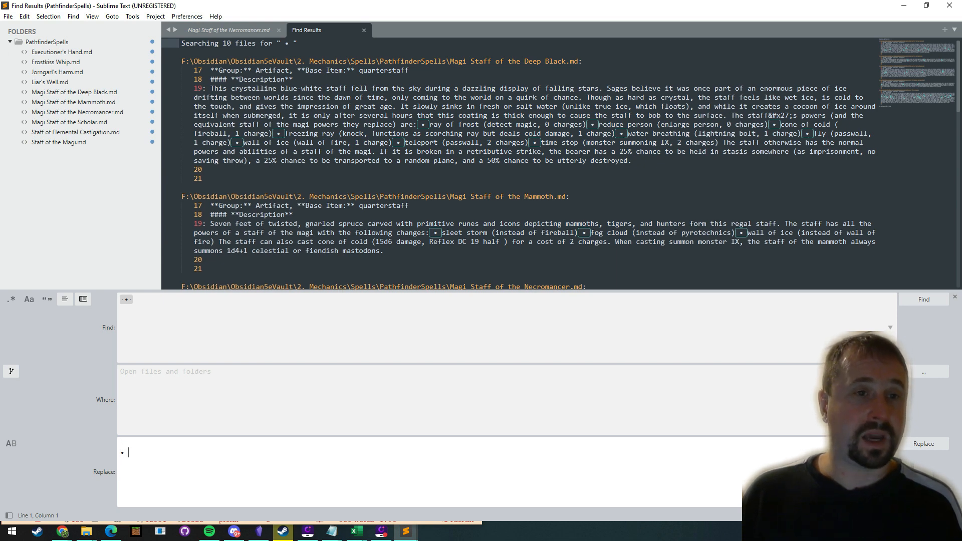
left_click(928, 451)
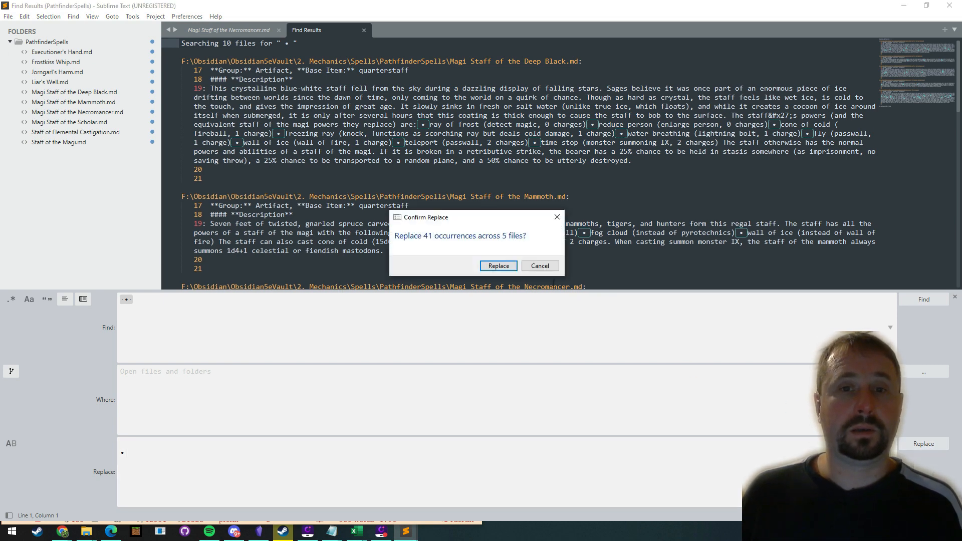
left_click(499, 266)
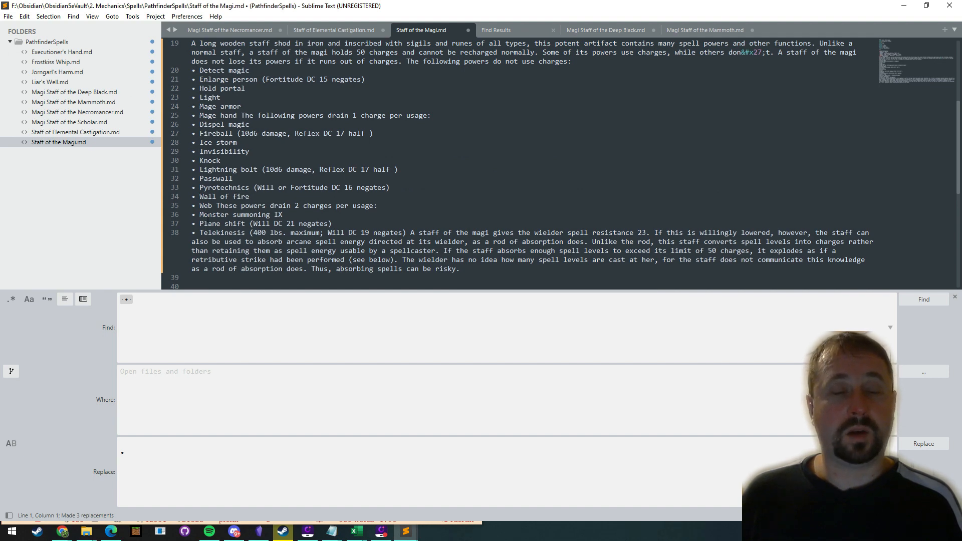
Step: Check the bullet layout in the Magi Staff files and Staff of Elemental Castigation, ending with the Deep Black description
left_click(54, 73)
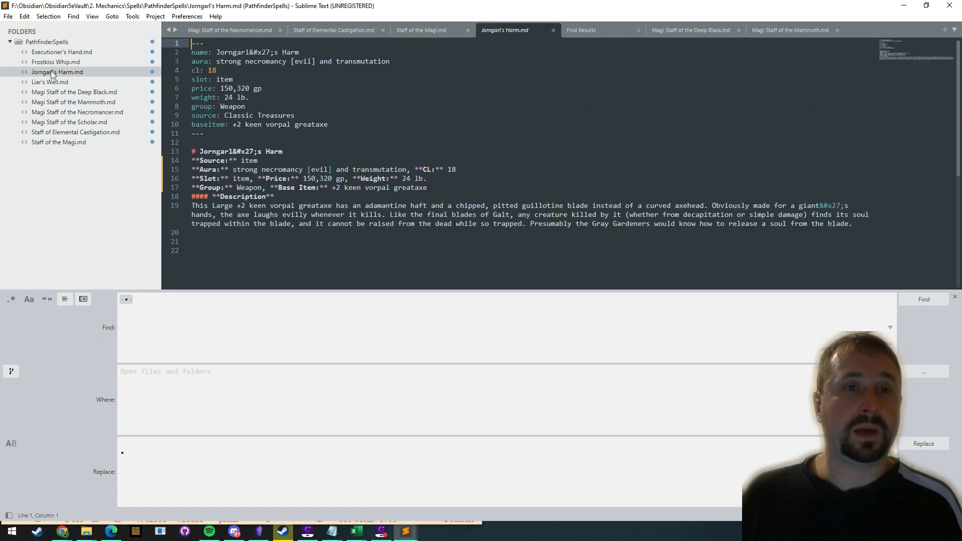
left_click(55, 54)
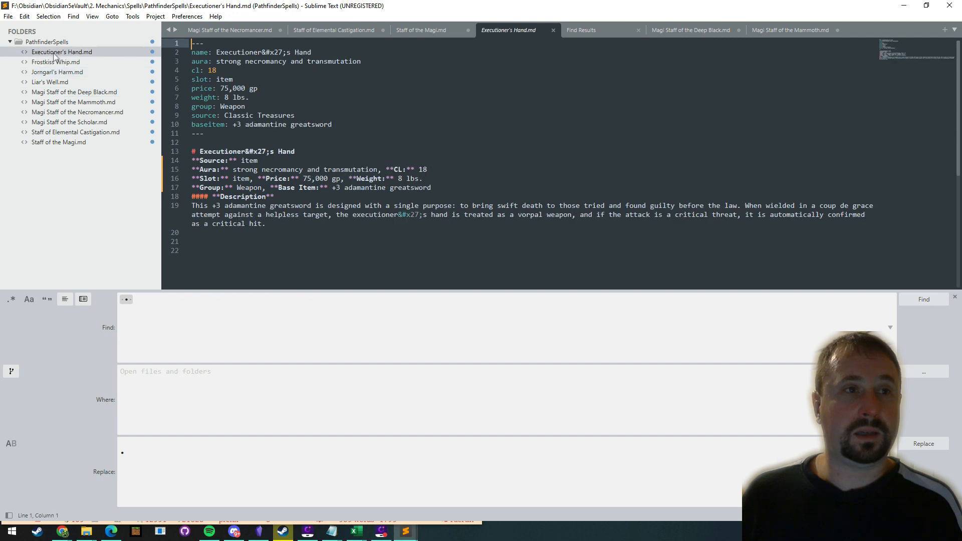
left_click(63, 93)
left_click(65, 103)
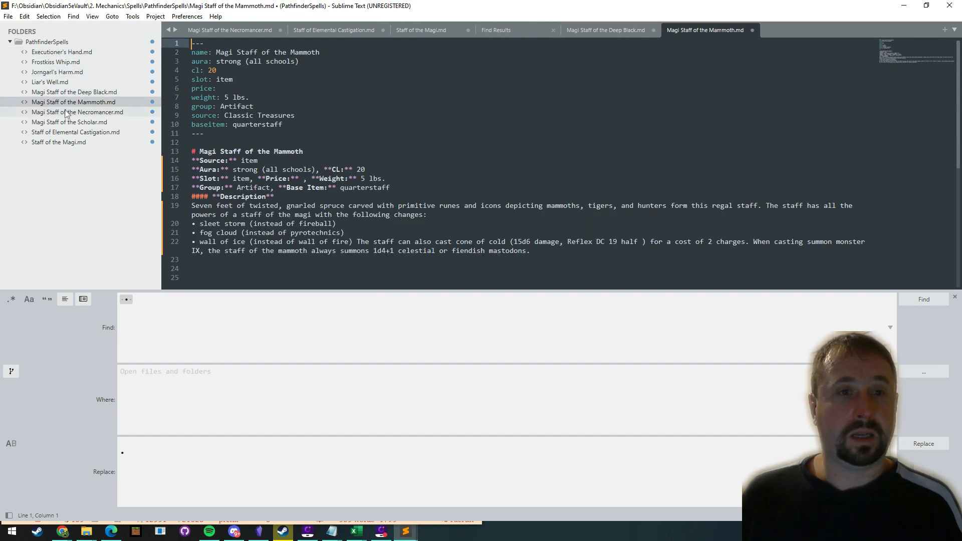
left_click(68, 112)
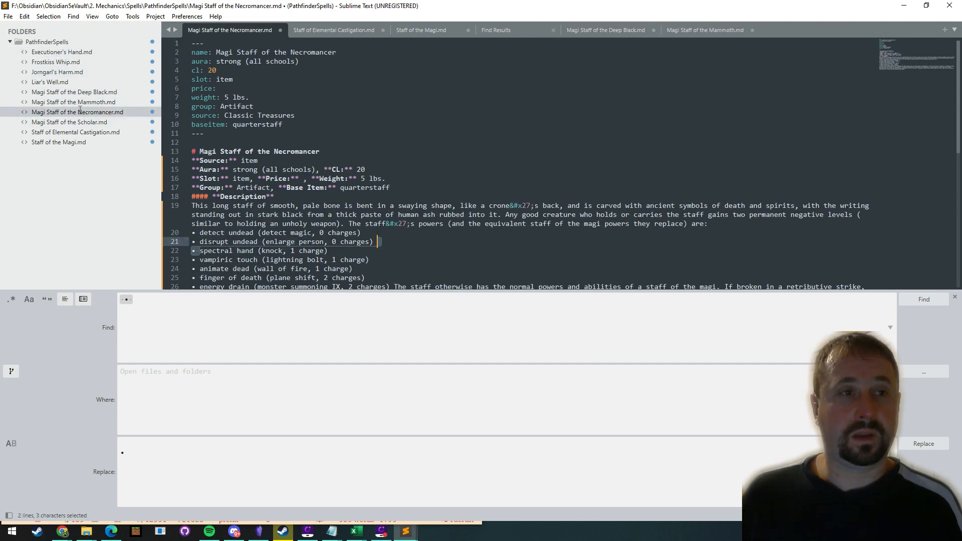
left_click(69, 122)
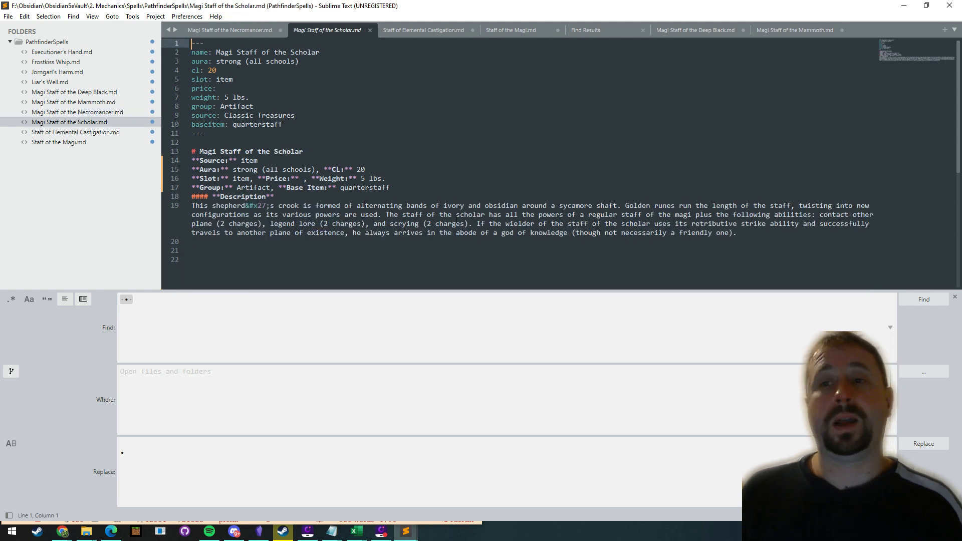
left_click(45, 133)
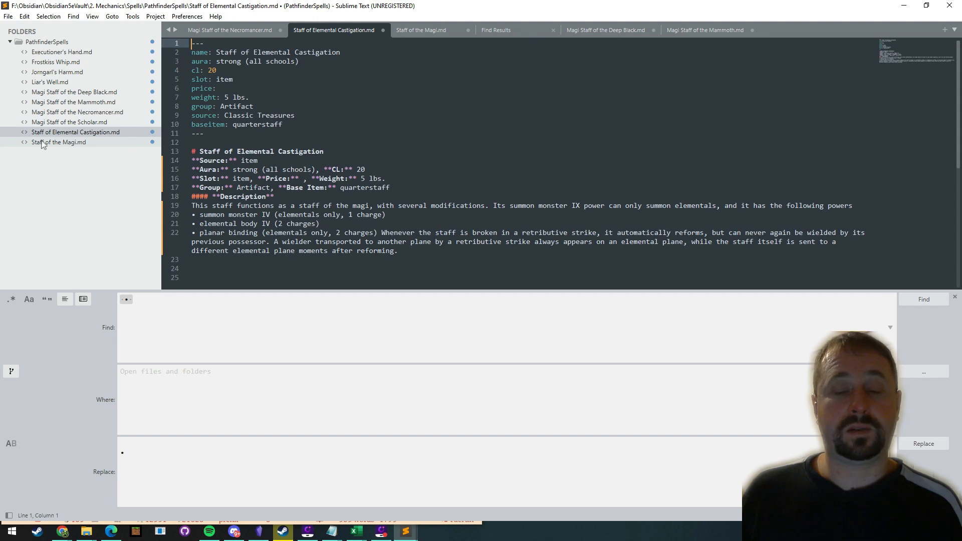
left_click(74, 92)
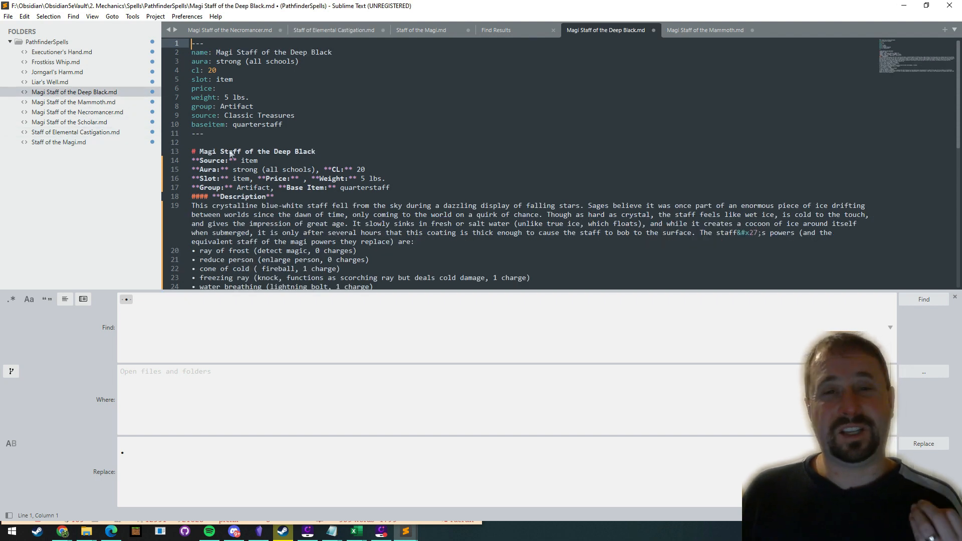
scroll(281, 136, "down", 4)
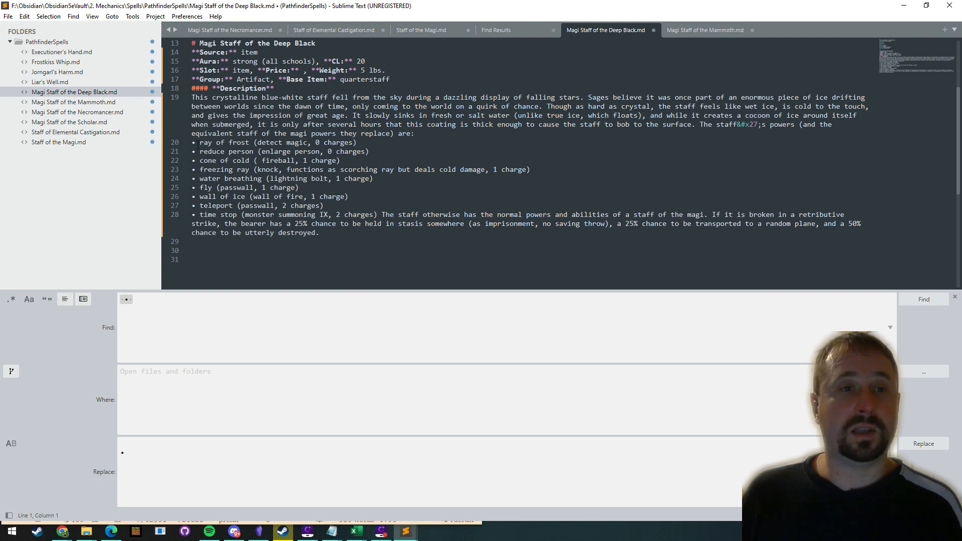
left_click_drag(200, 152, 188, 142)
key("Up")
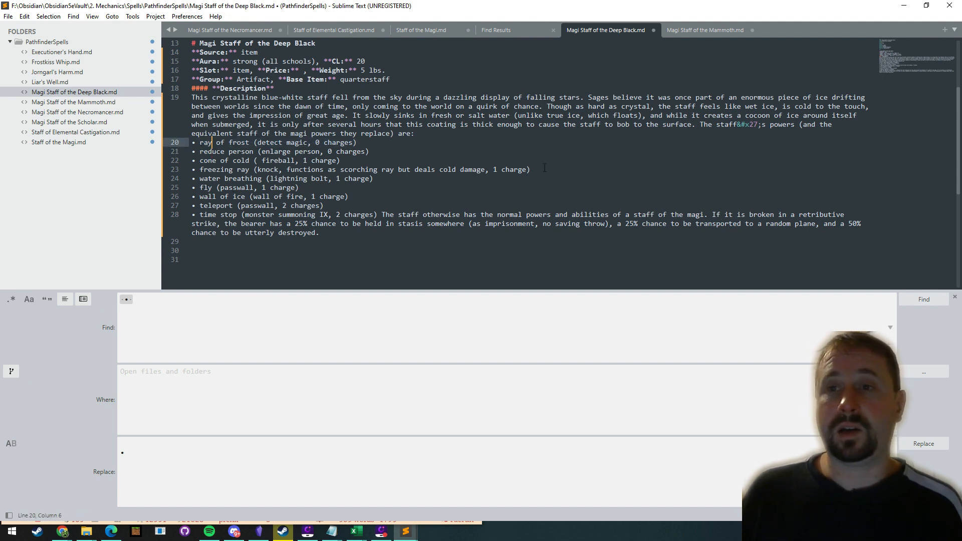
Step: Copy the &#x27 code from the Deep Black description and enter it as the search text for all files
left_click_drag(757, 126, 737, 125)
key("ctrl+c")
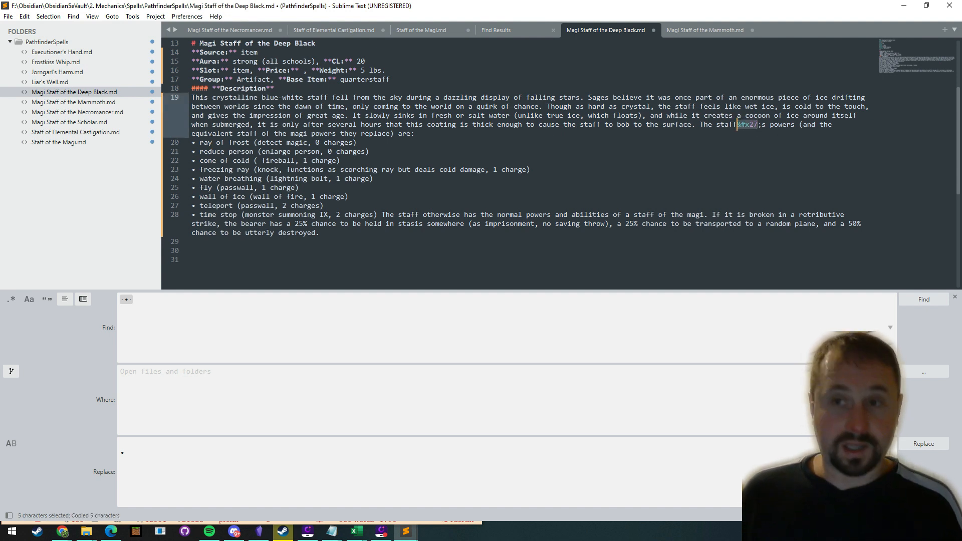
left_click(361, 143)
key("ctrl+shift+f")
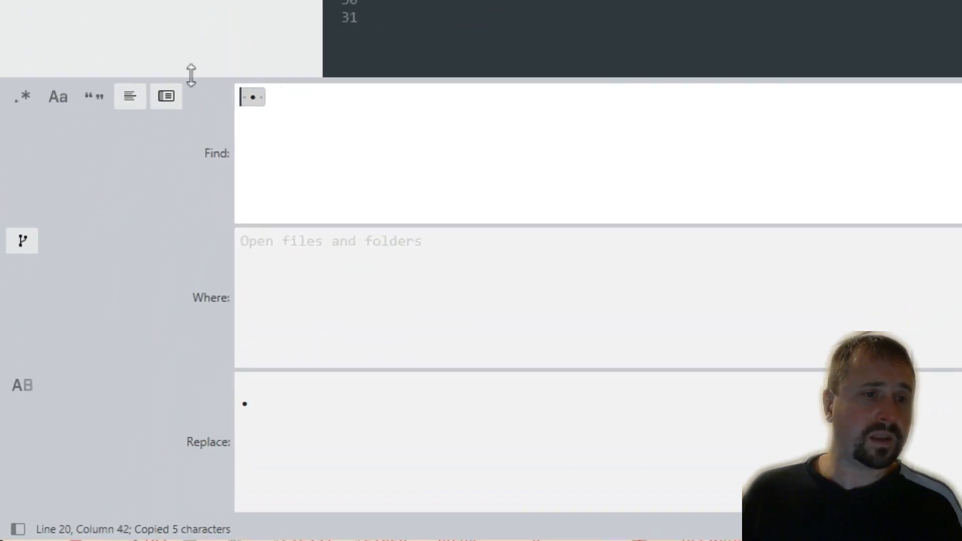
key("ctrl+v")
Step: Set the replacement text to a single apostrophe and replace every &#x27 across the files
left_click_drag(242, 400, 178, 365)
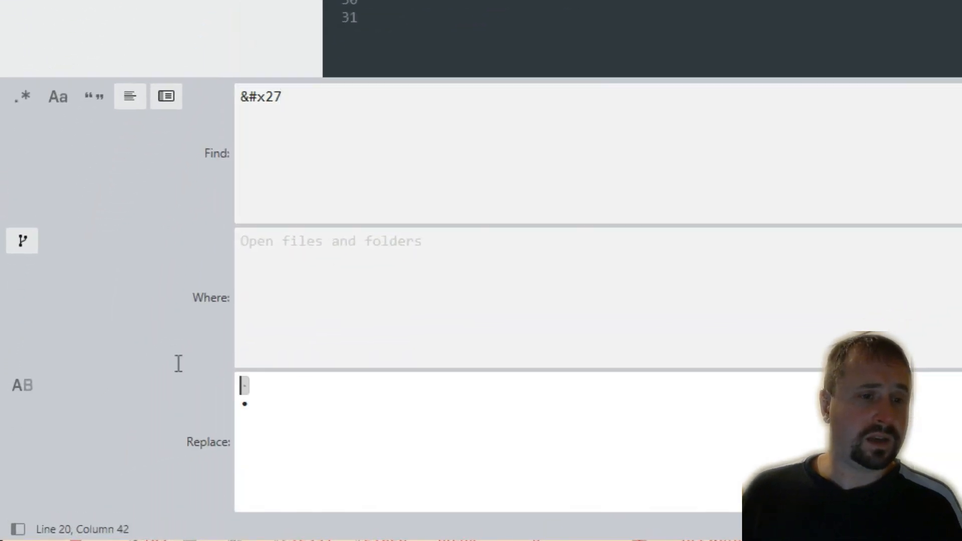
key("Delete")
key("Delete")
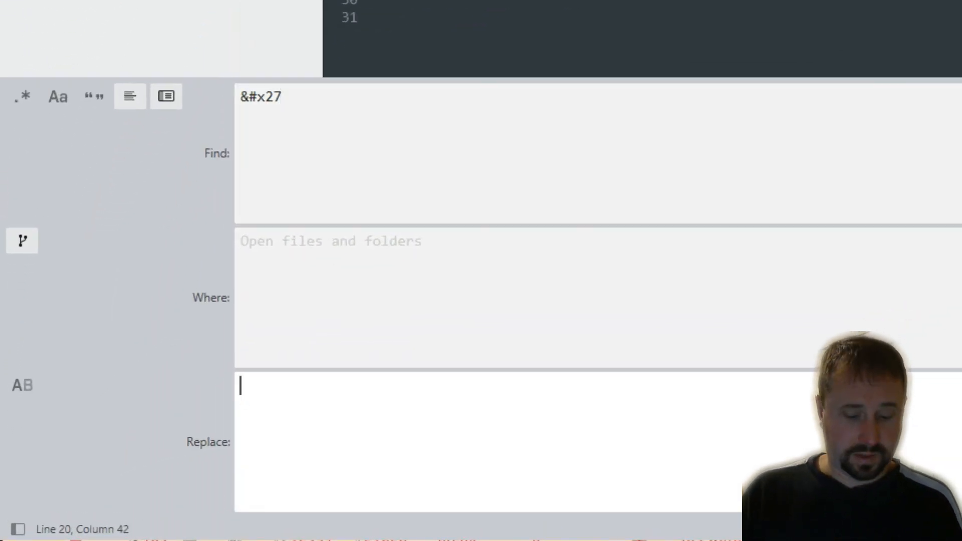
type("'")
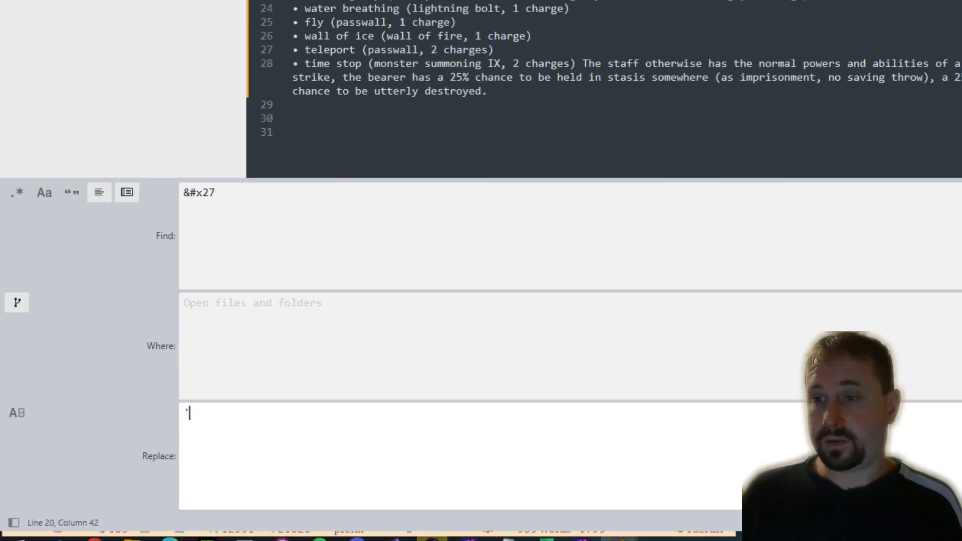
left_click(924, 444)
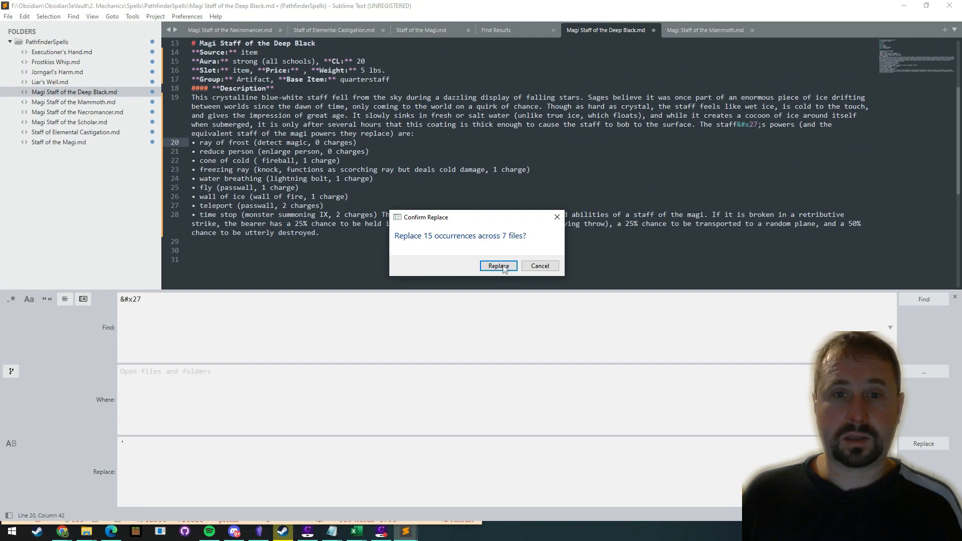
left_click(498, 267)
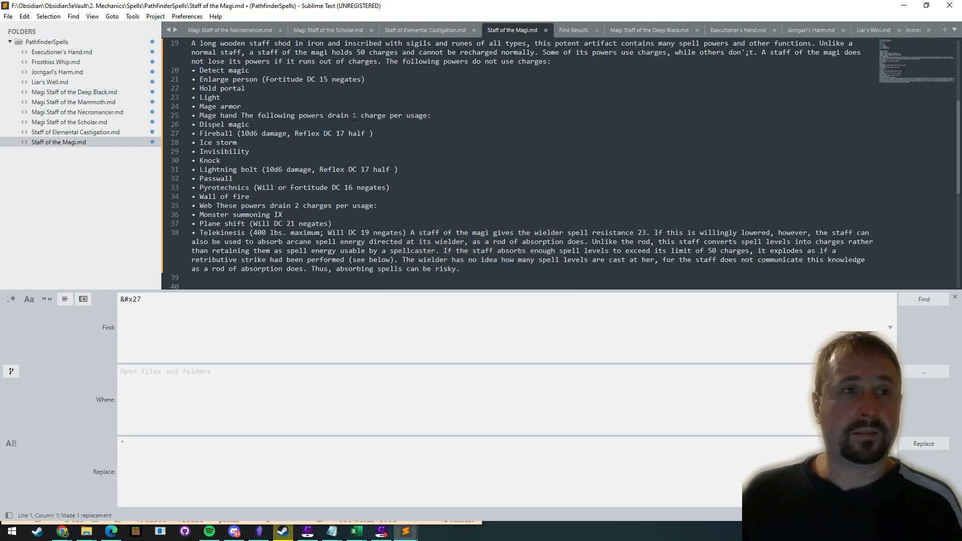
Step: Review the apostrophe replacement in the Staff of the Magi, Elemental Castigation and Magi Staff files
scroll(478, 142, "up", 5)
scroll(479, 144, "down", 5)
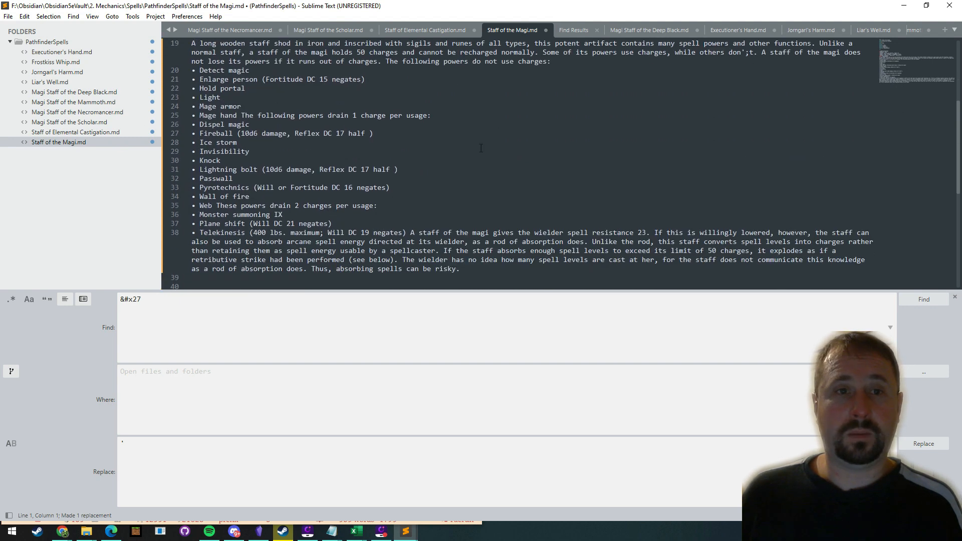
left_click(75, 111)
left_click(77, 132)
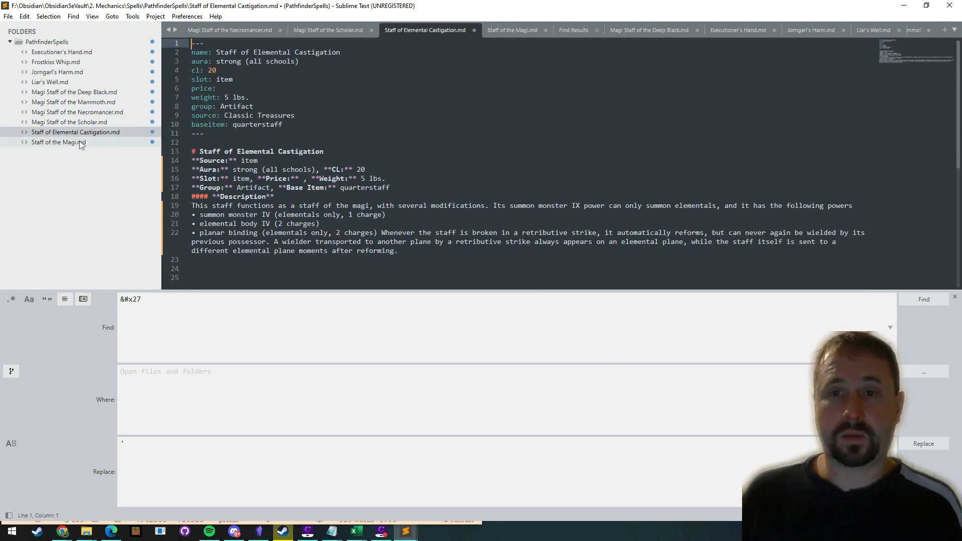
left_click(75, 122)
left_click(75, 133)
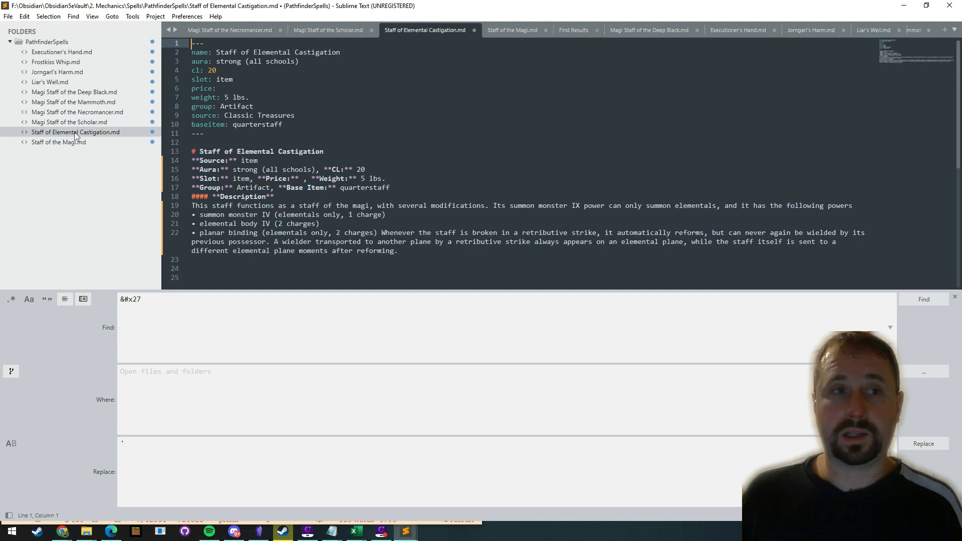
left_click(73, 112)
left_click(71, 101)
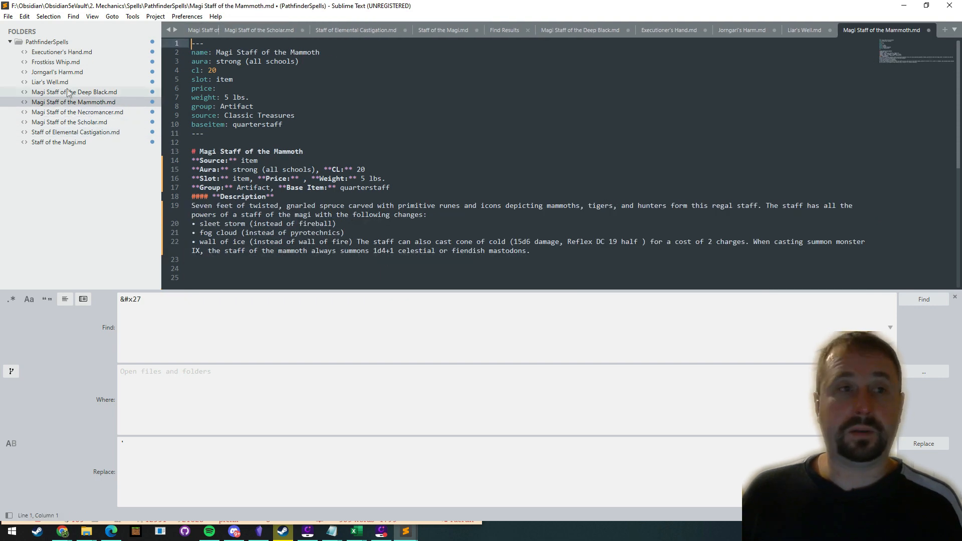
left_click(67, 93)
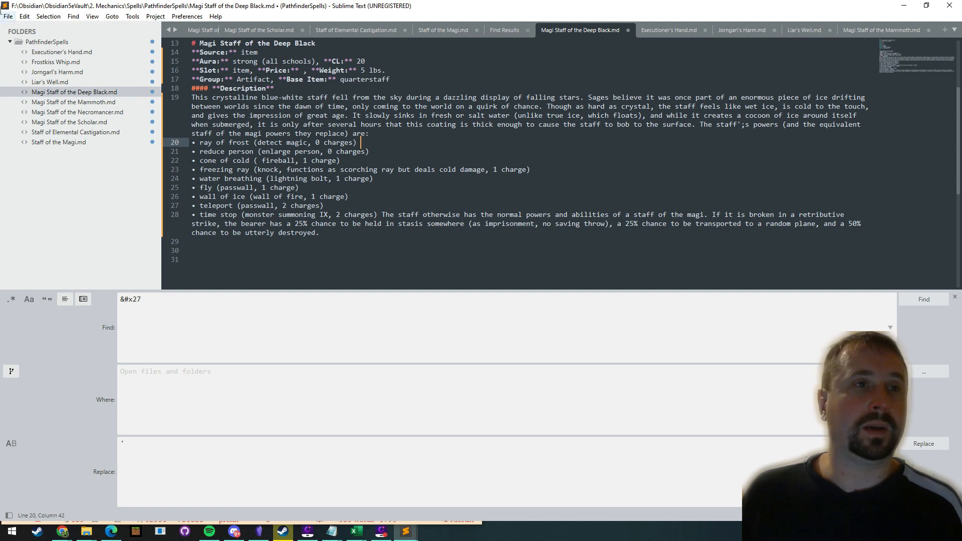
Step: Save all of the modified files at once
left_click(24, 16)
mouse_move(8, 16)
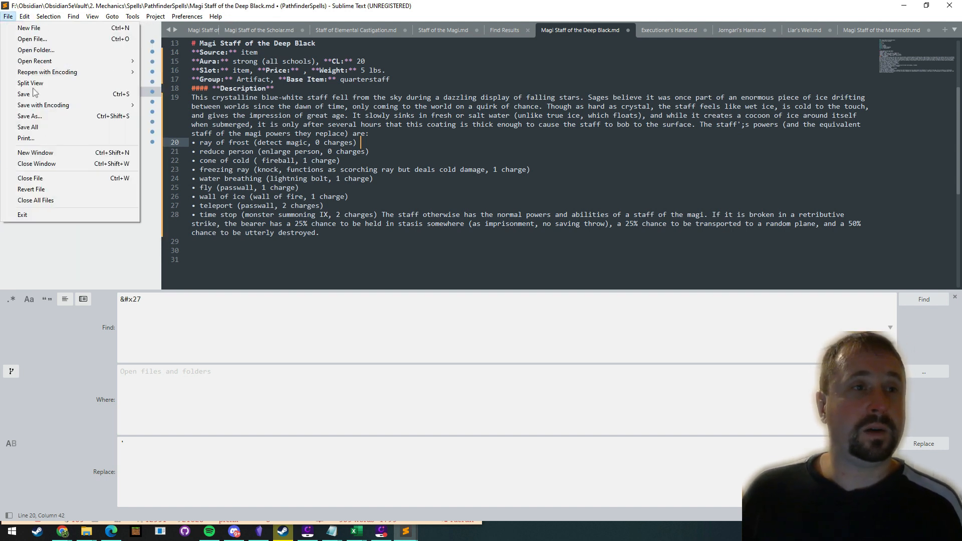
left_click(41, 128)
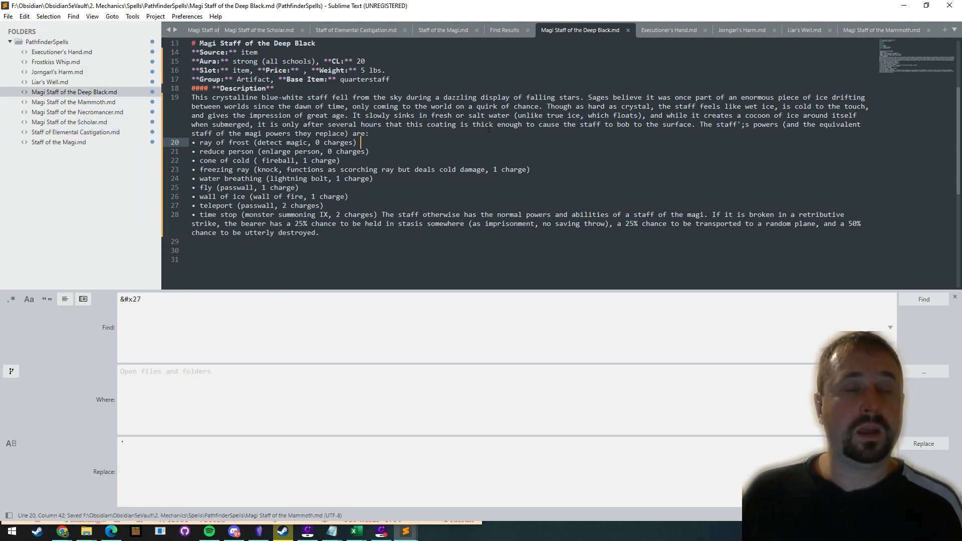
Step: Minimise the editor window, switch to Obsidian, and examine the description in the Magi Staff of the Deep Black note
left_click(905, 5)
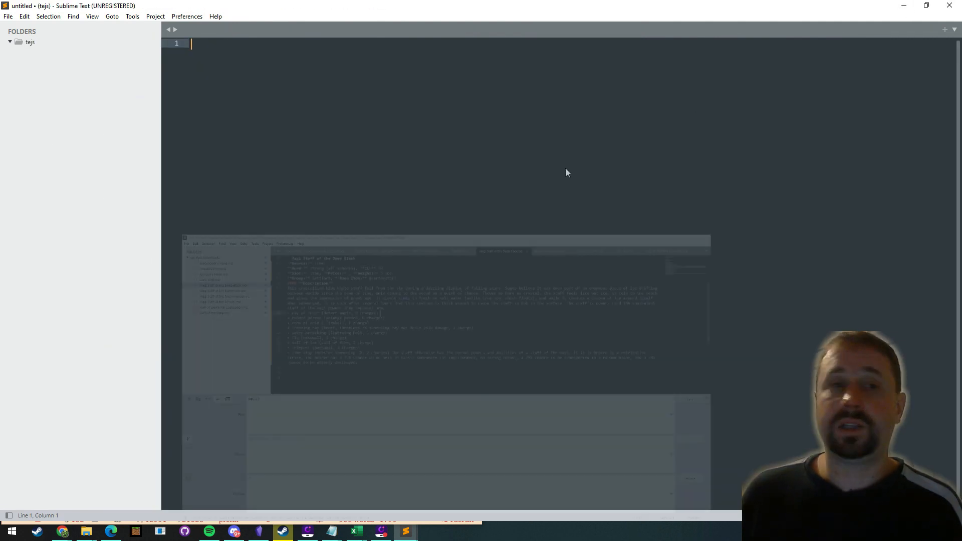
left_click(259, 531)
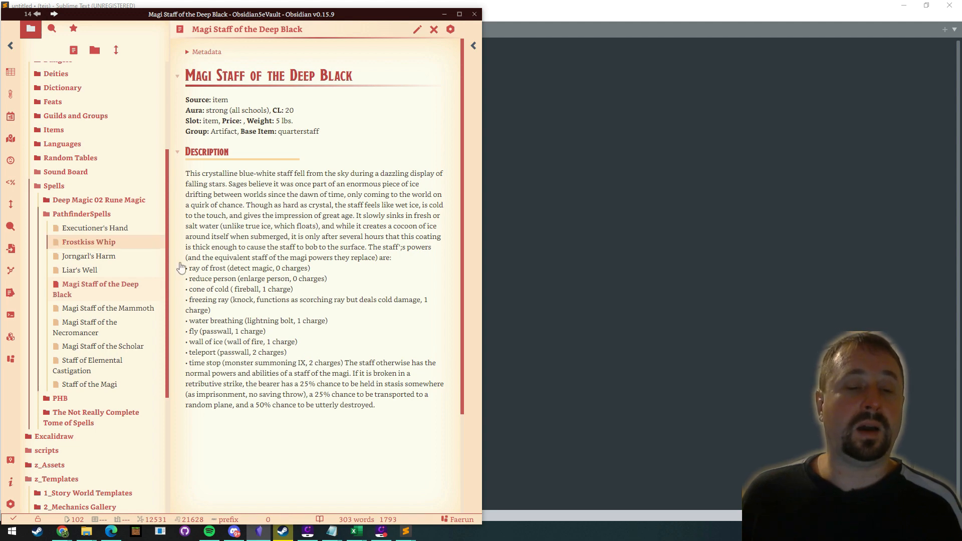
scroll(367, 337, "down", 2)
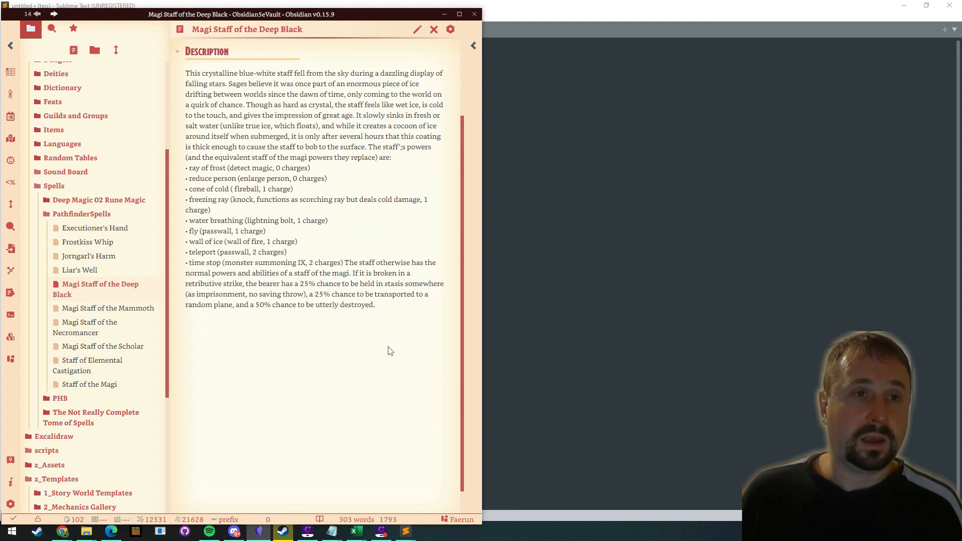
Step: In the Magi Staff of the Deep Black note, separate the closing paragraph from the time stop bullet and remove the stray semicolon in "staff's"
scroll(389, 350, "up", 1)
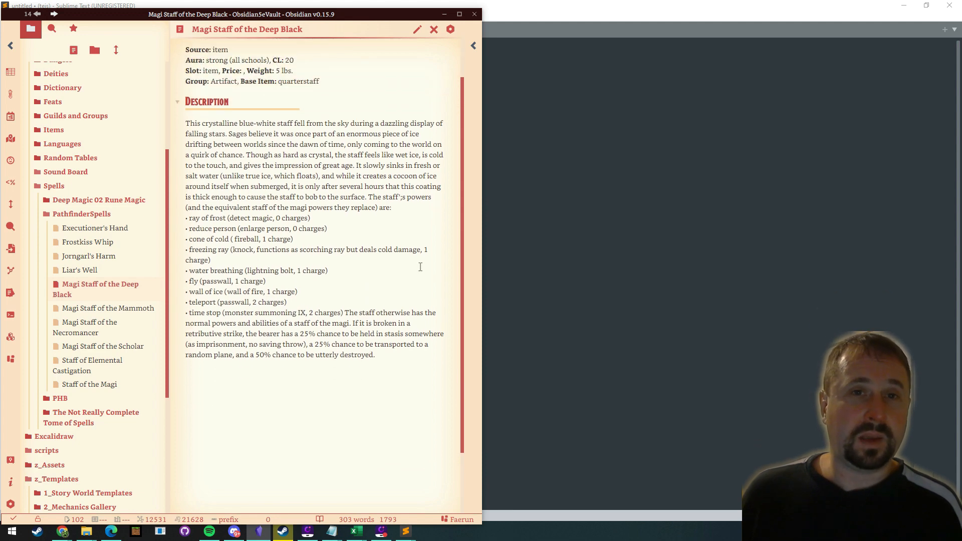
left_click(418, 32)
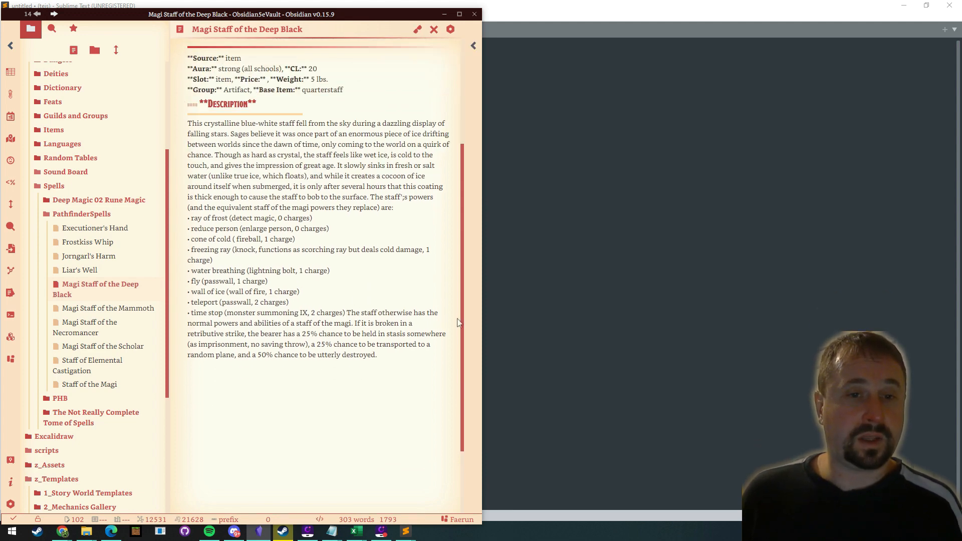
key("Return")
key("Return")
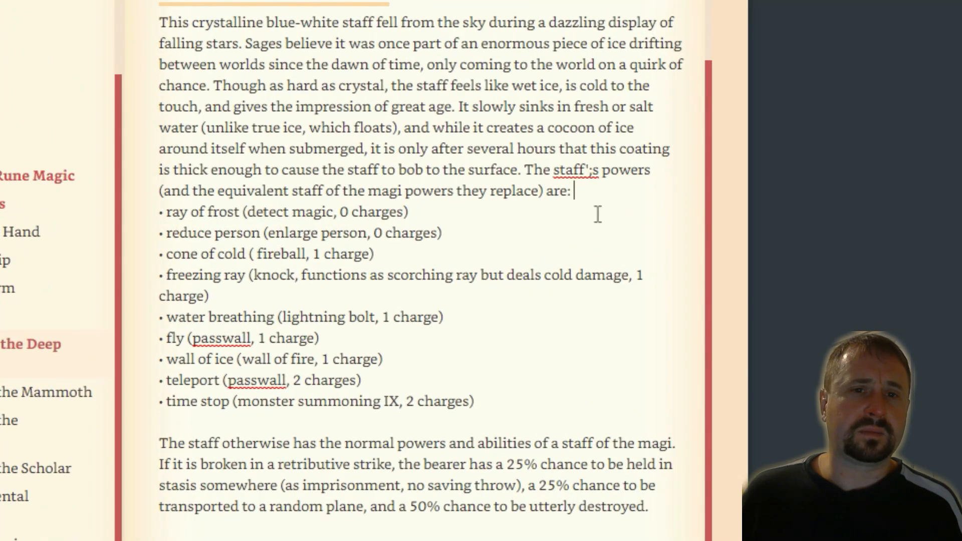
key("BackSpace")
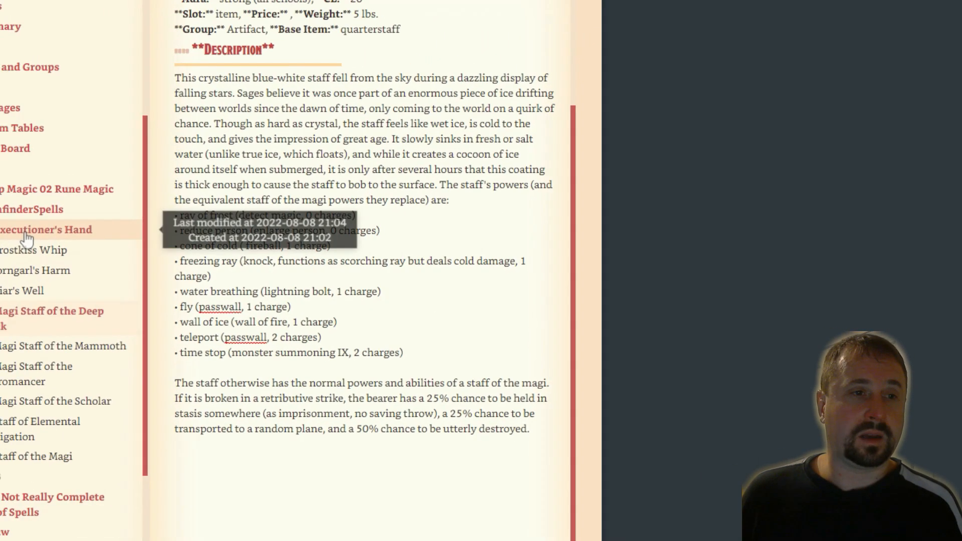
Step: Check the Executioner's Hand, Jorngarl's Harm, Frostkiss Whip, Liar's Well and Magi Staff of the Deep Black notes for leftover apostrophe errors
left_click(26, 235)
key("ctrl+e")
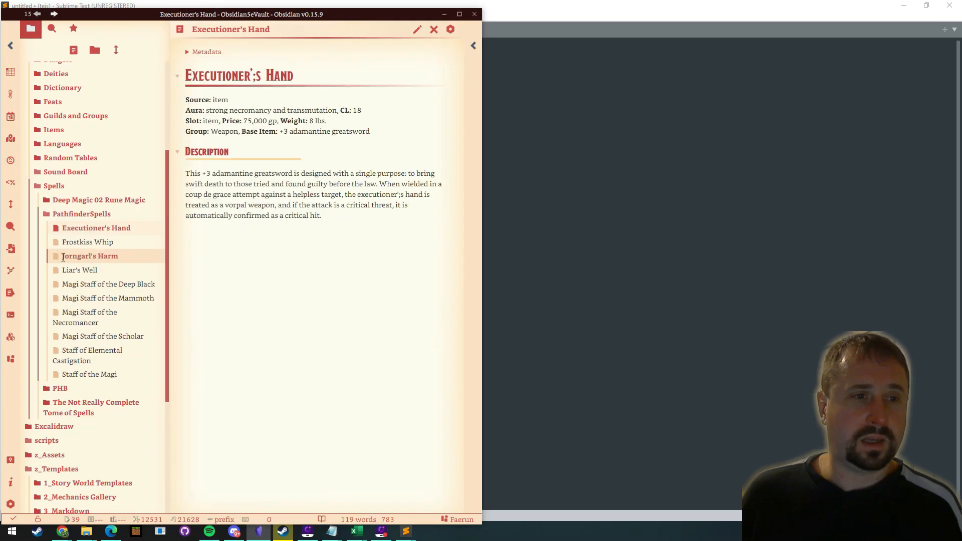
left_click(63, 257)
left_click(76, 242)
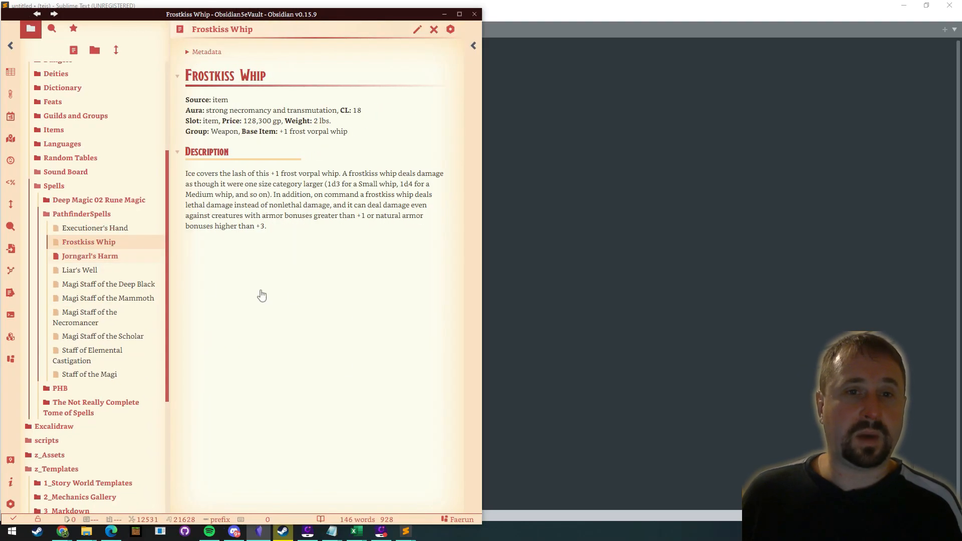
left_click(81, 270)
left_click(82, 287)
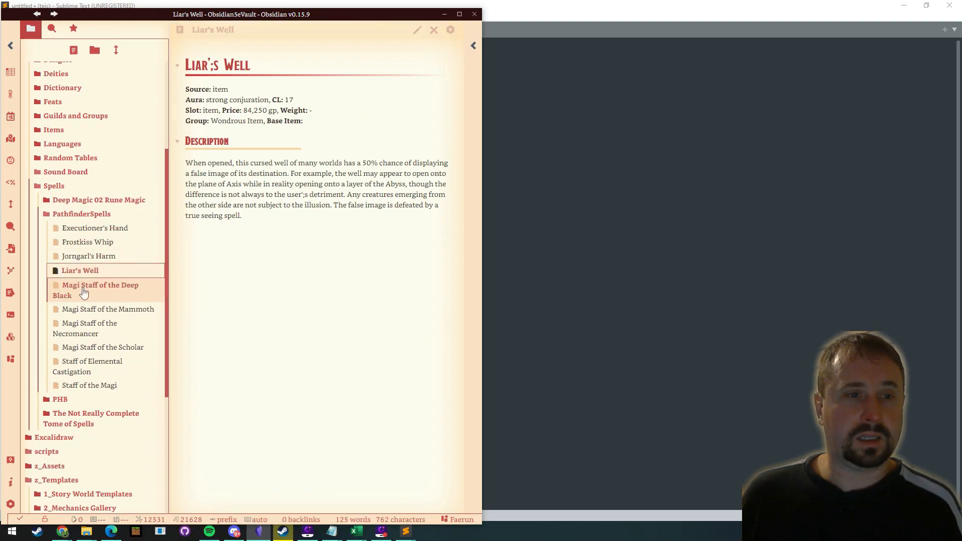
left_click(80, 309)
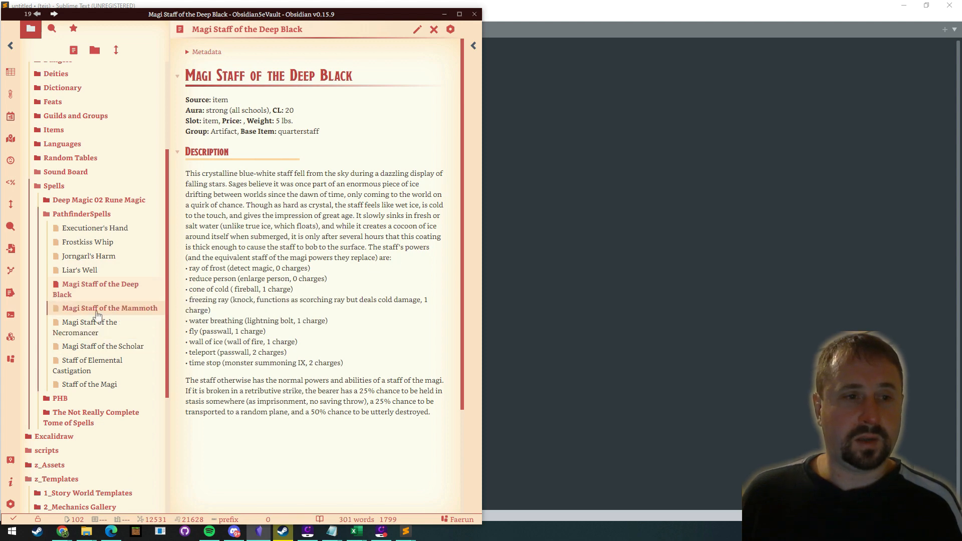
Step: In the Magi Staff of the Necromancer note, split the text after the energy drain bullet into its own paragraph with a blank line before it
left_click(77, 324)
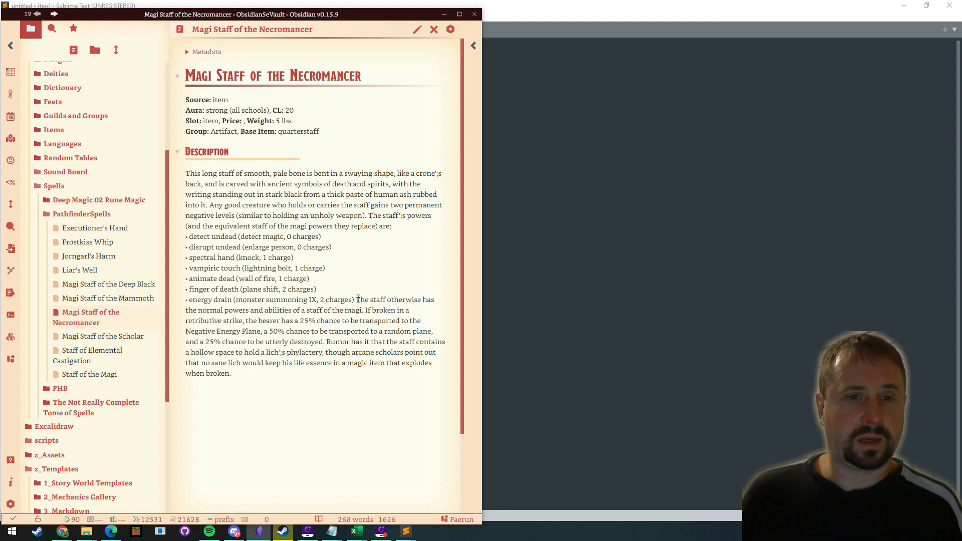
left_click(417, 29)
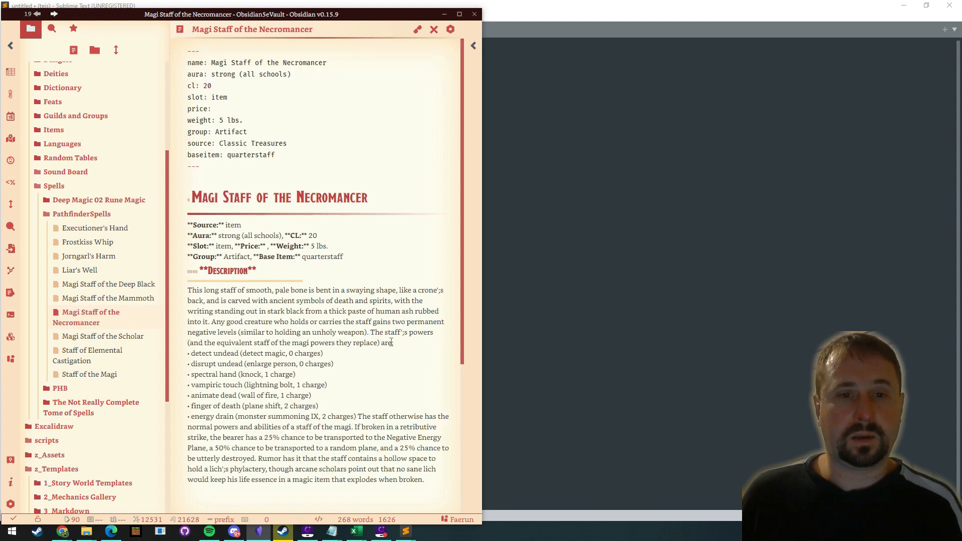
left_click(363, 414)
key("Return")
key("Return")
scroll(298, 321, "down", 4)
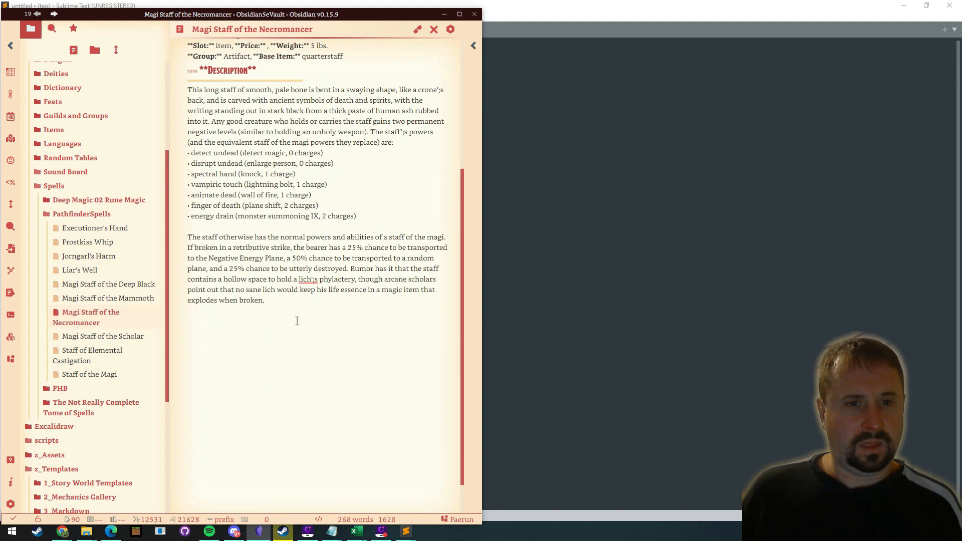
Step: Remove the stray semicolons from "lich's", "staff's" and "crone's" in the Necromancer staff's description
left_click(316, 279)
key("BackSpace")
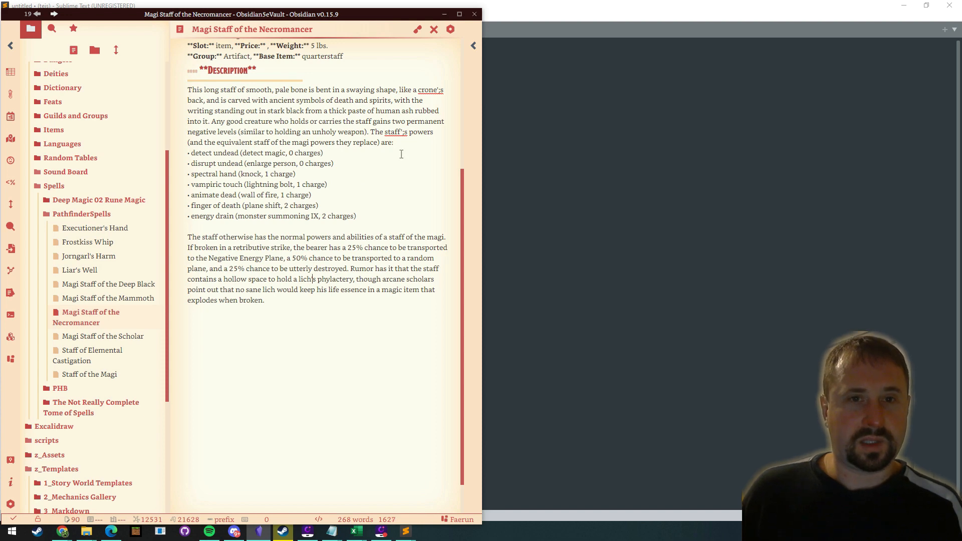
left_click(405, 132)
key("BackSpace")
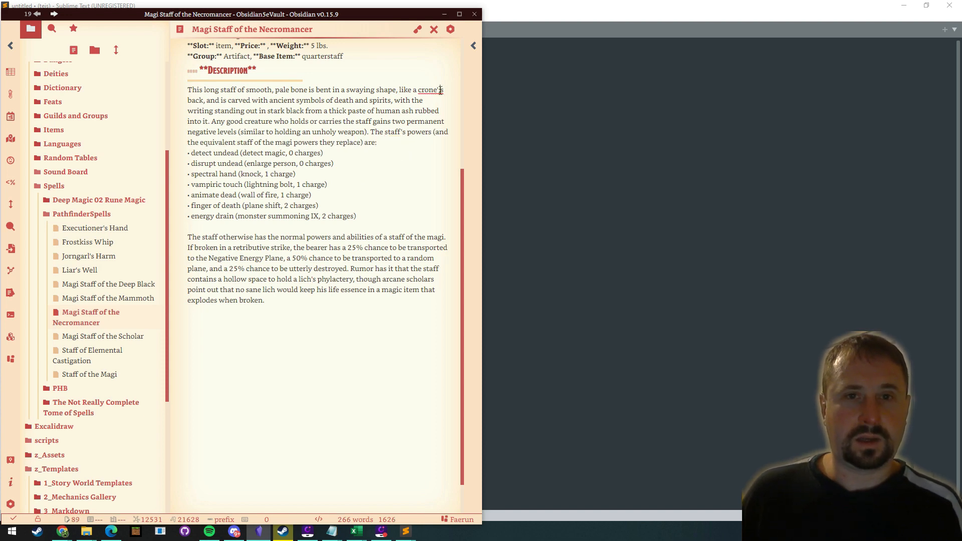
left_click(440, 90)
key("BackSpace")
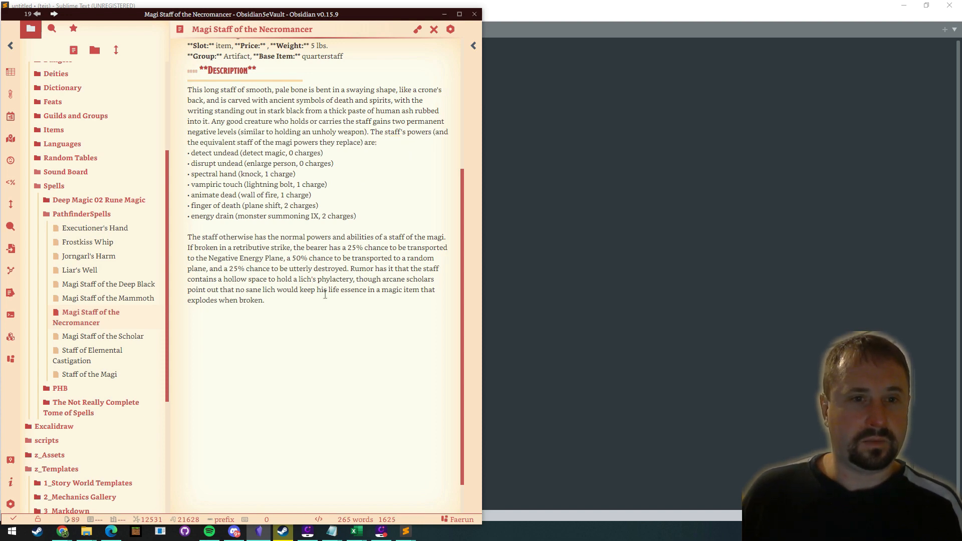
Step: Inspect the source text of the Magi Staff of the Scholar, Staff of Elemental Castigation and Staff of the Magi notes for stray semicolons
left_click(83, 337)
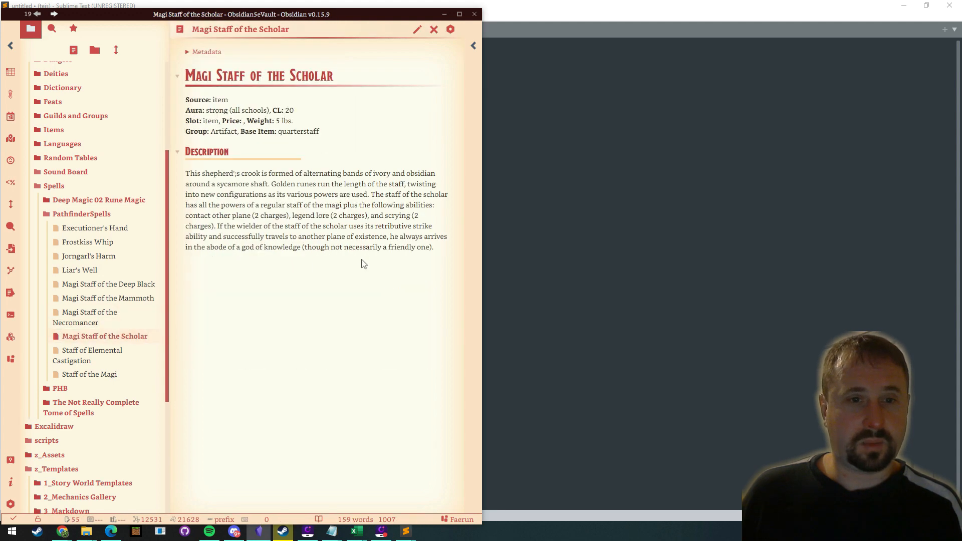
left_click(419, 30)
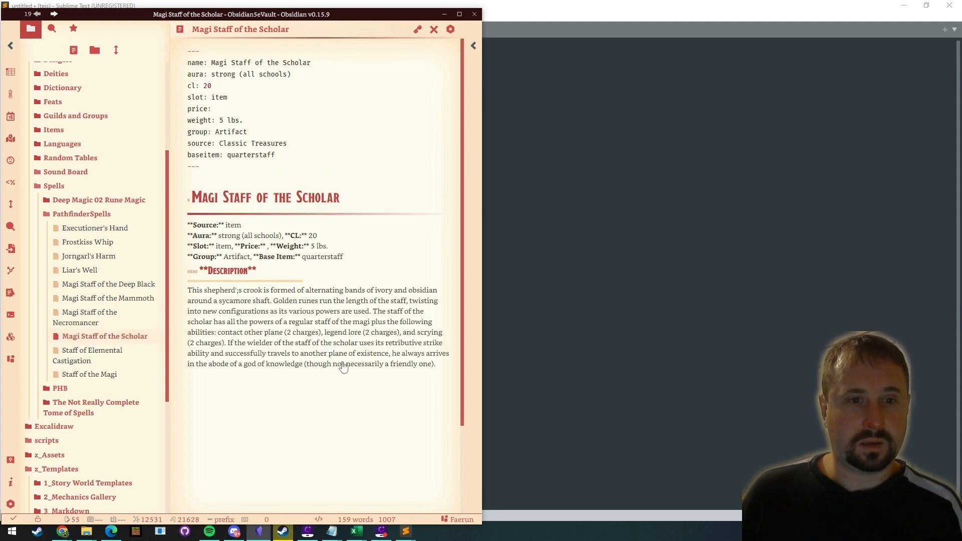
left_click(93, 350)
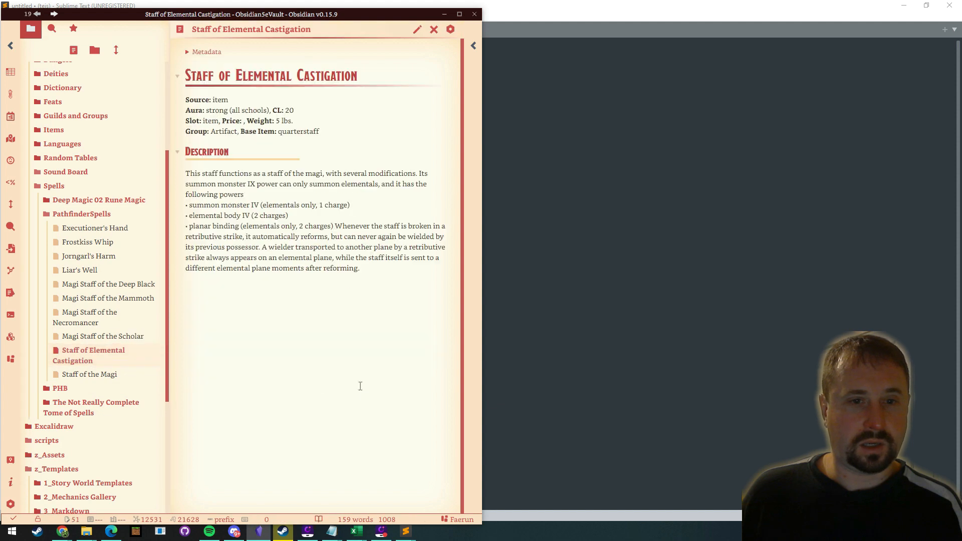
left_click(418, 29)
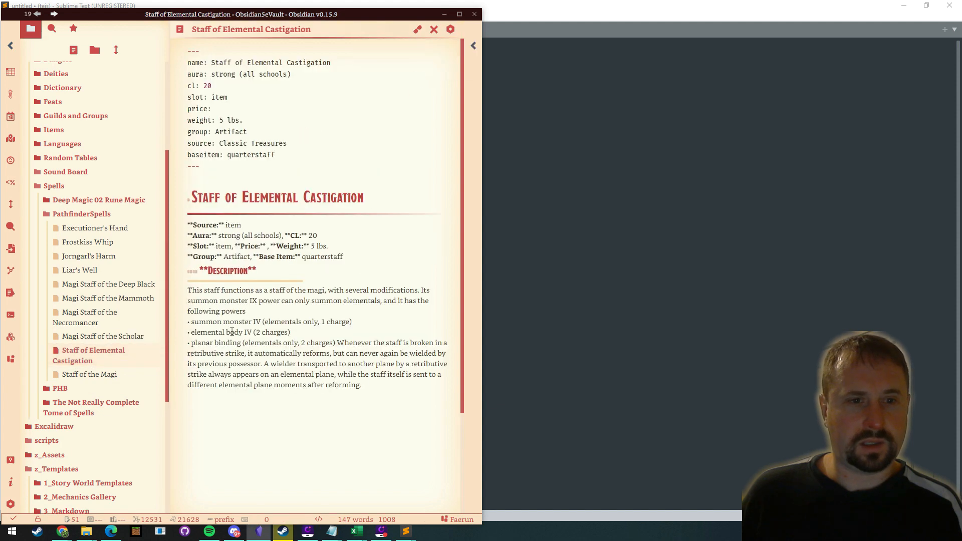
left_click(62, 376)
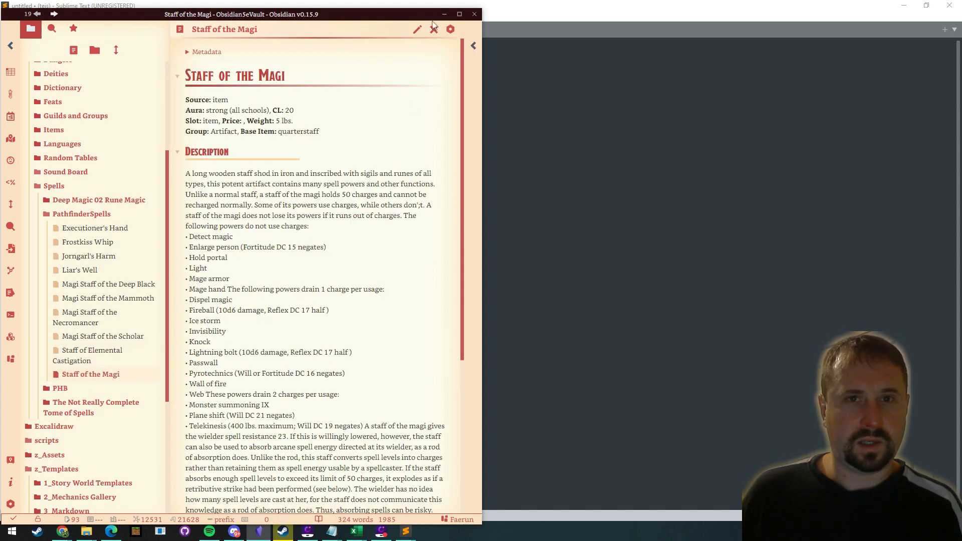
left_click(417, 30)
scroll(400, 98, "down", 4)
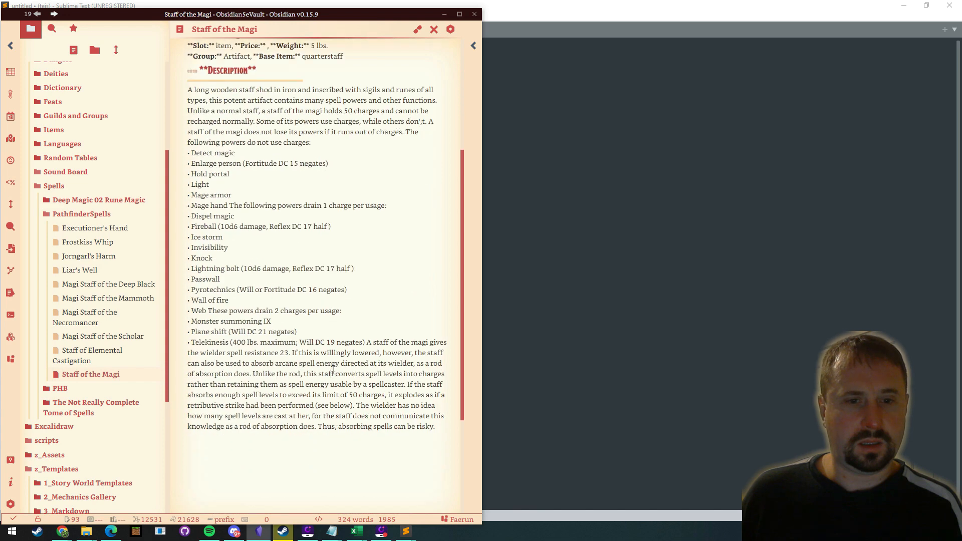
left_click(315, 405)
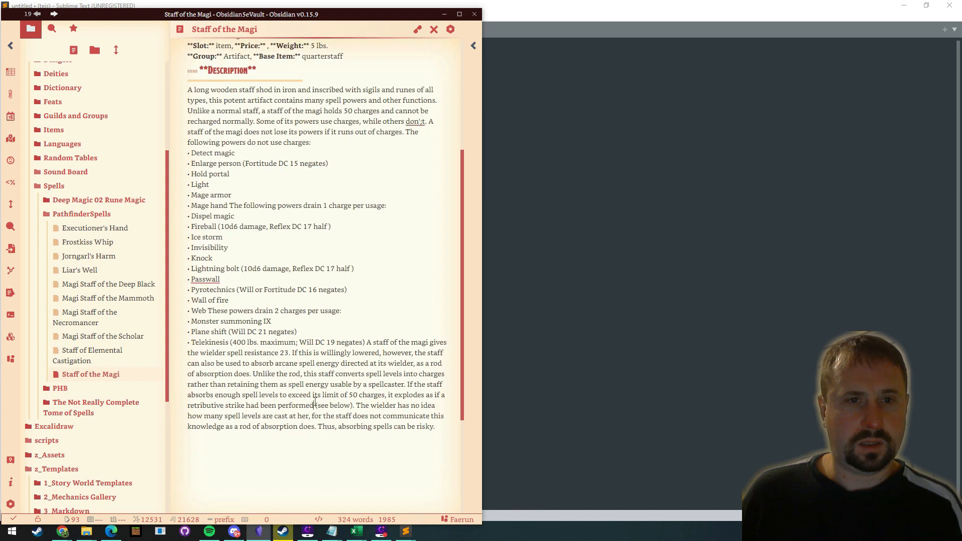
left_click(421, 122)
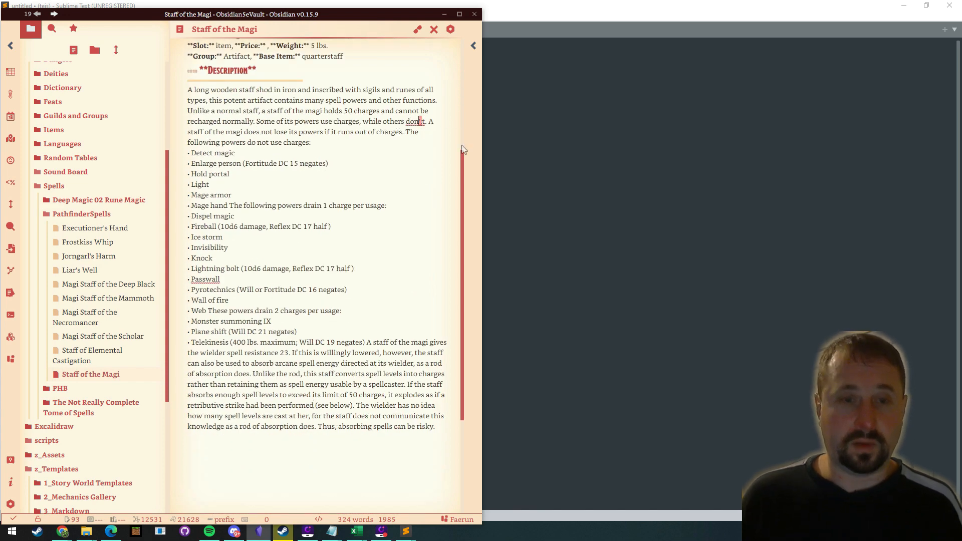
Step: Switch to the Sublime Text window that holds the PathfinderSpells folder
left_click(617, 146)
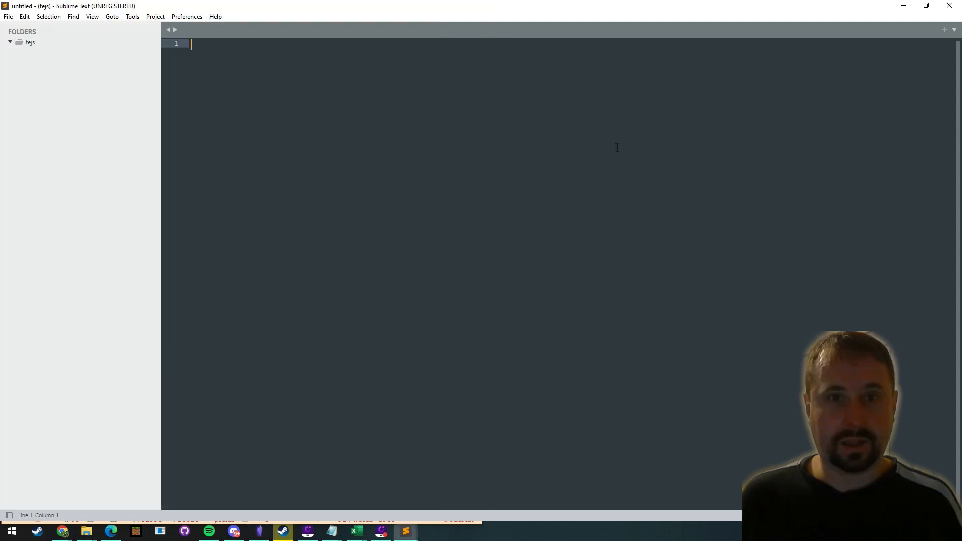
left_click(8, 17)
left_click(492, 362)
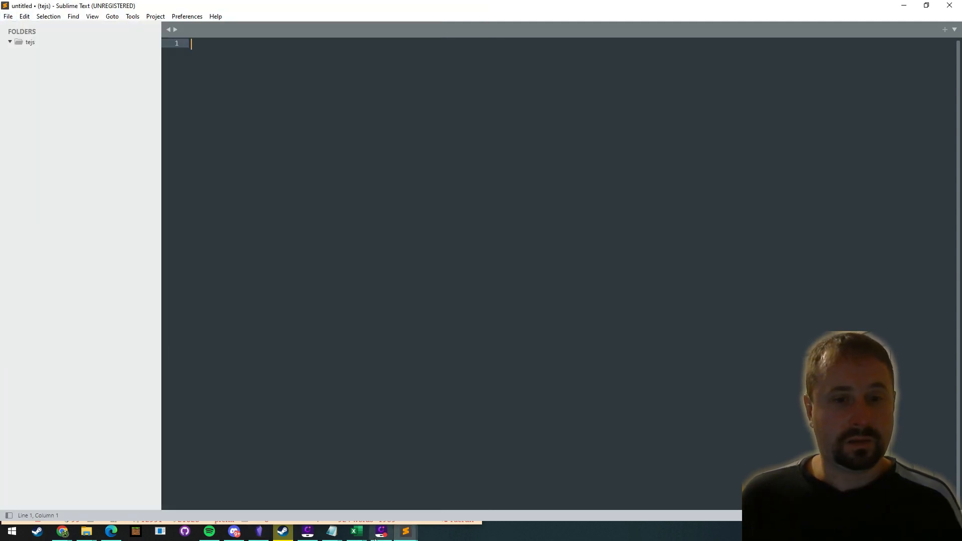
mouse_move(406, 531)
left_click(440, 491)
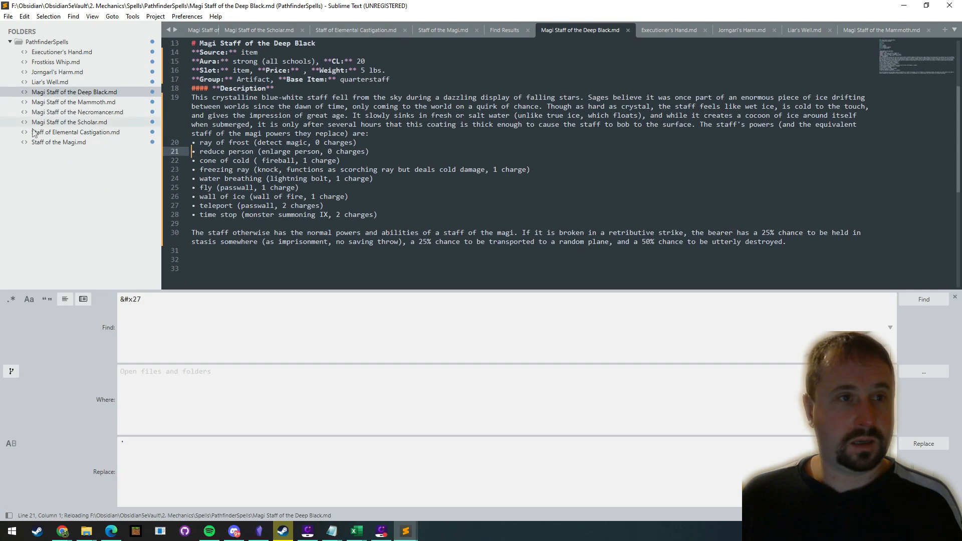
Step: Replace every '; with a single apostrophe across the open files and folders
left_click_drag(147, 302, 45, 260)
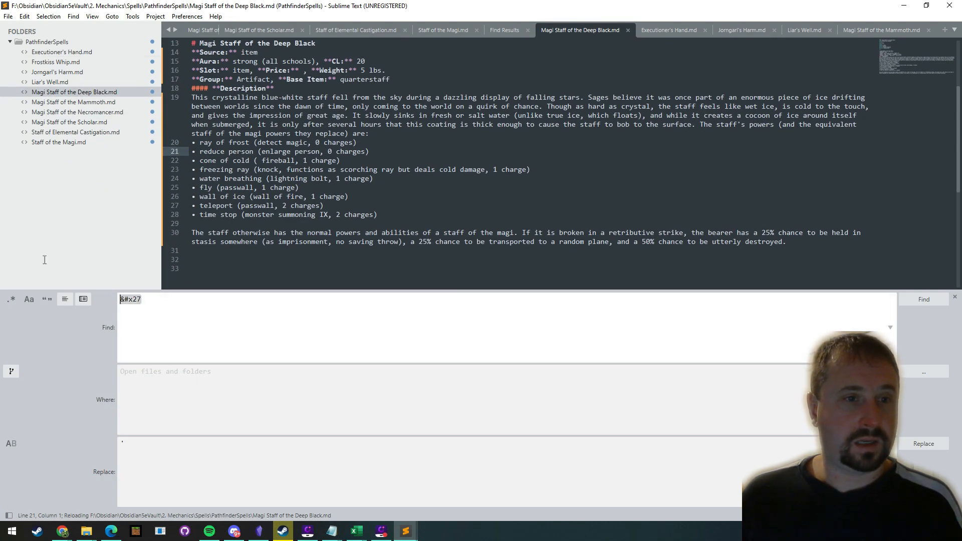
type("';")
left_click(146, 448)
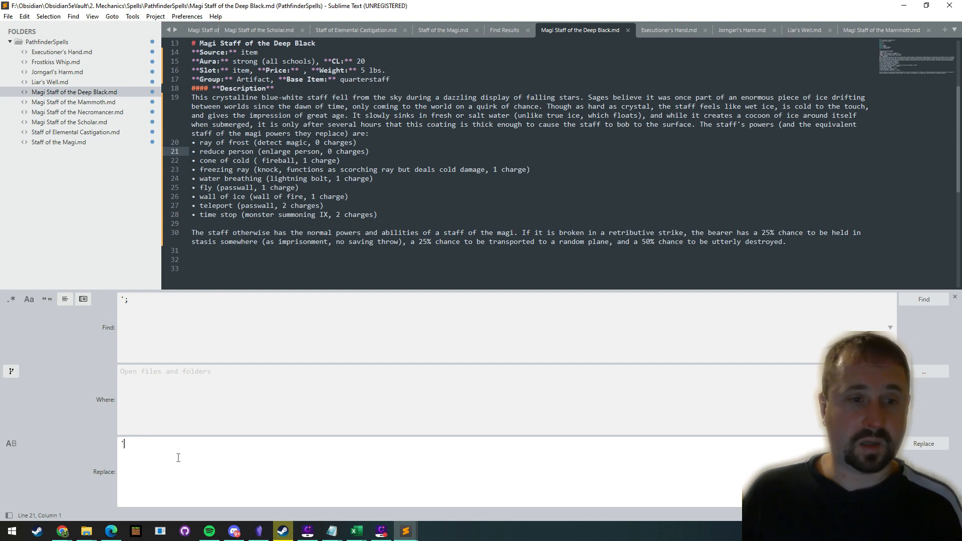
left_click(924, 443)
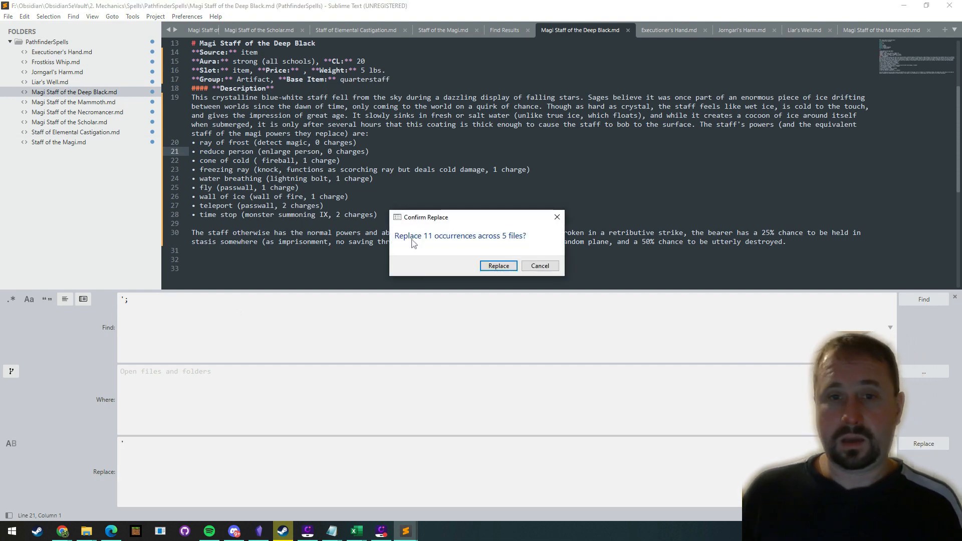
left_click(493, 267)
Step: Save all of the changed files and minimise the editor to return to Obsidian
left_click(8, 16)
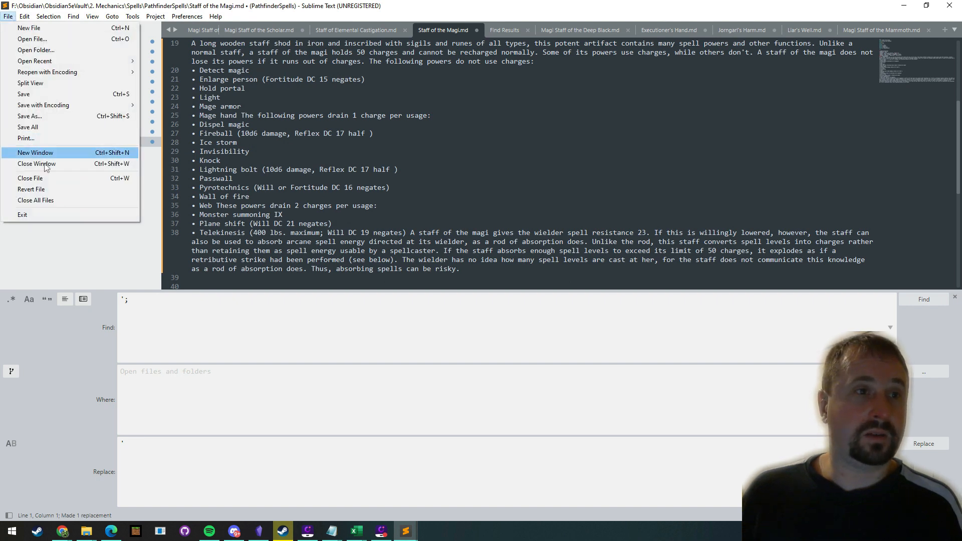
left_click(42, 127)
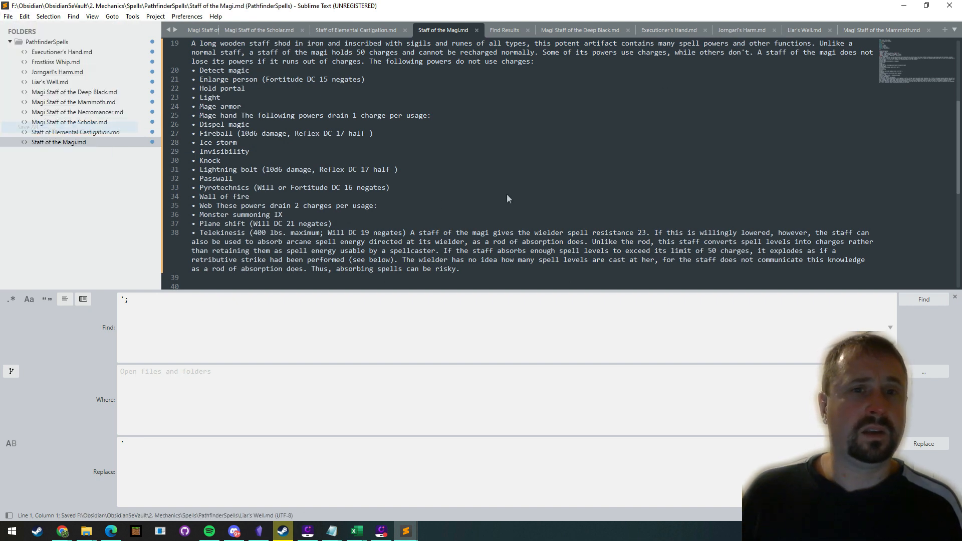
left_click(904, 6)
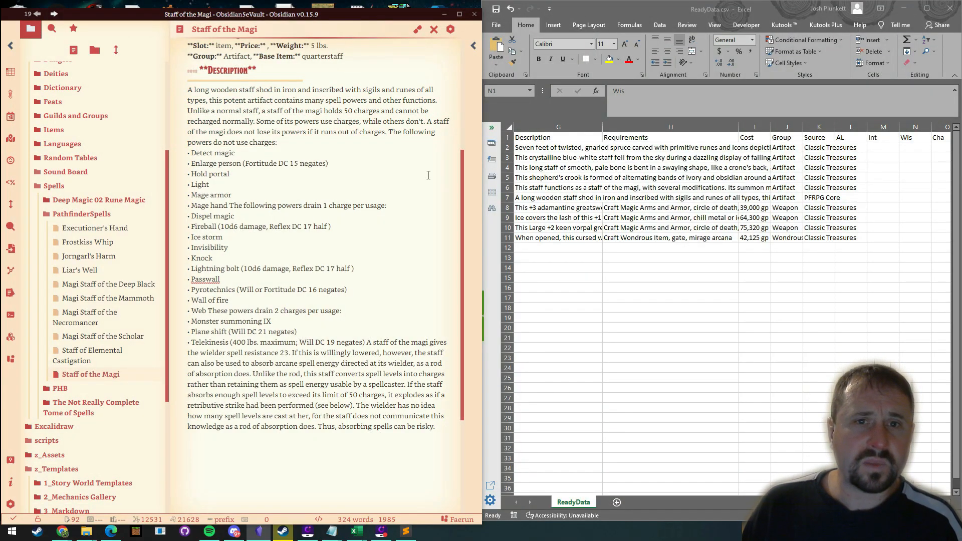
Step: In the Staff of the Magi note, move the text following the Telekinesis bullet into a separate paragraph after a blank line
left_click(418, 30)
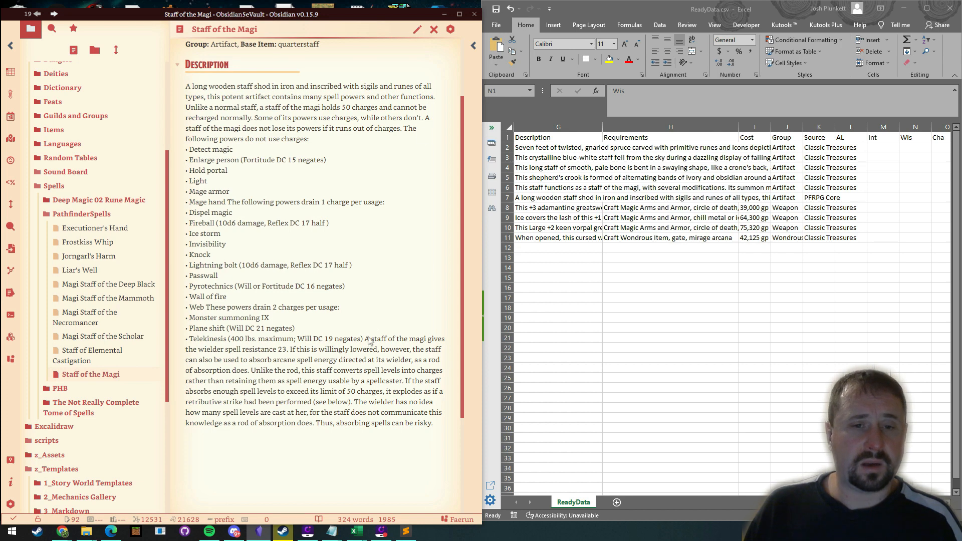
left_click(418, 30)
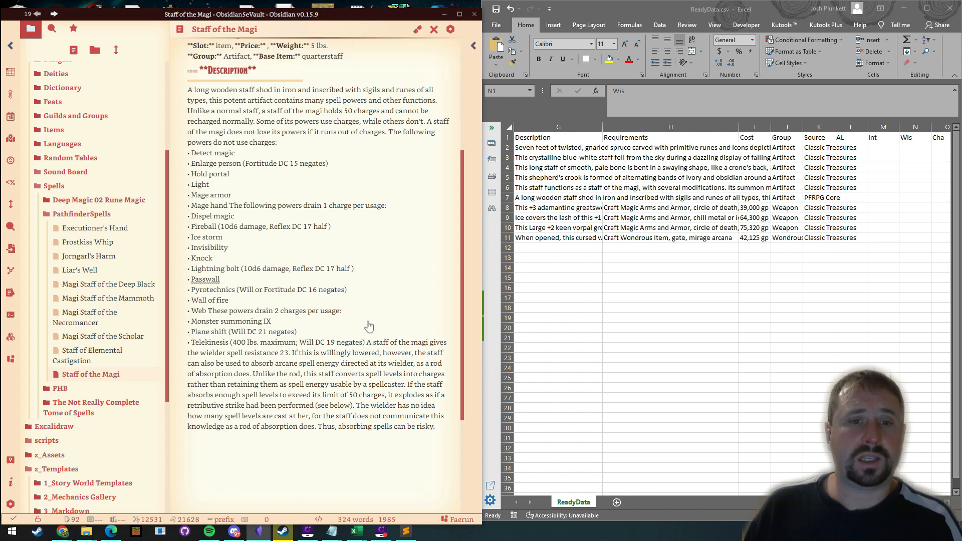
key("Return")
key("Return")
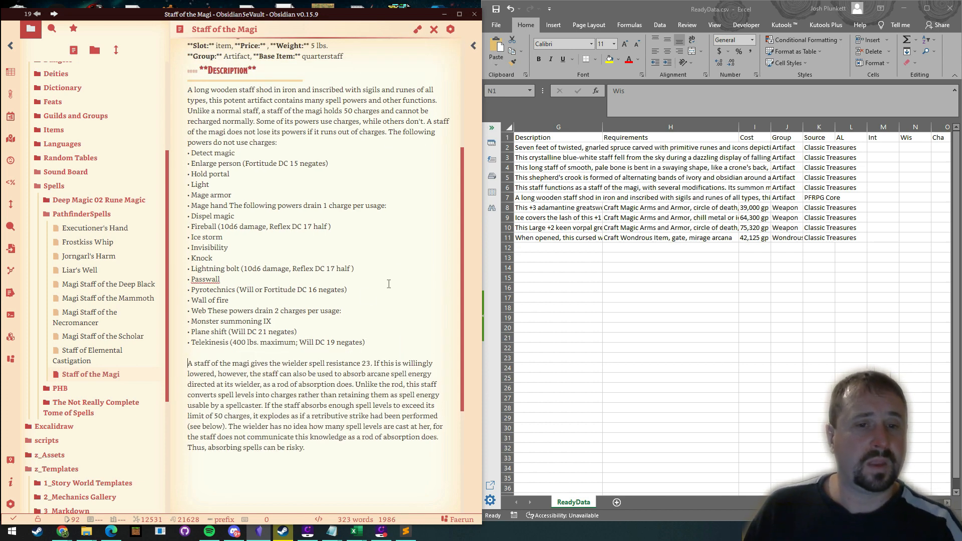
scroll(281, 397, "up", 4)
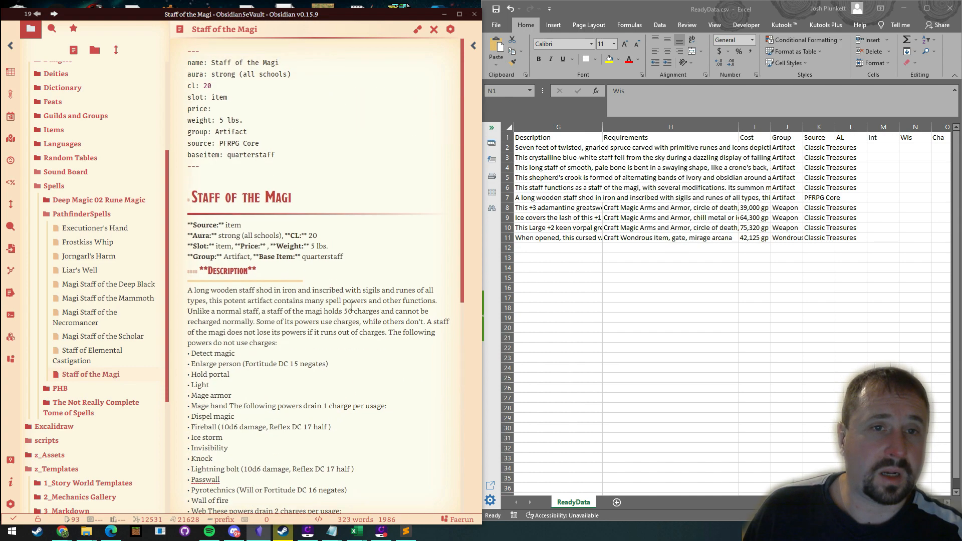
Step: Show the Staff of the Magi note in reading view and review its description, bullets and paragraph break
scroll(353, 305, "down", 2)
left_click(418, 30)
scroll(338, 299, "up", 1)
scroll(338, 290, "down", 2)
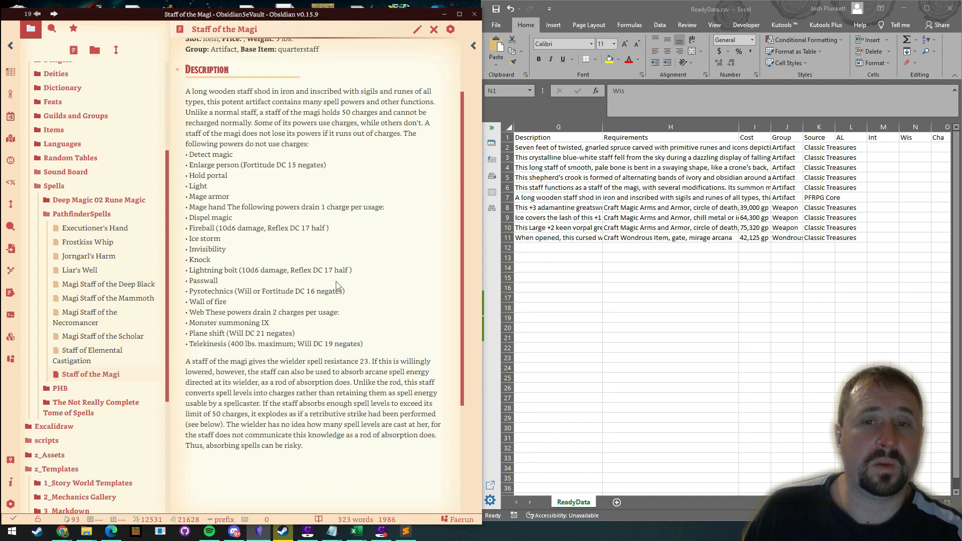
scroll(355, 277, "up", 2)
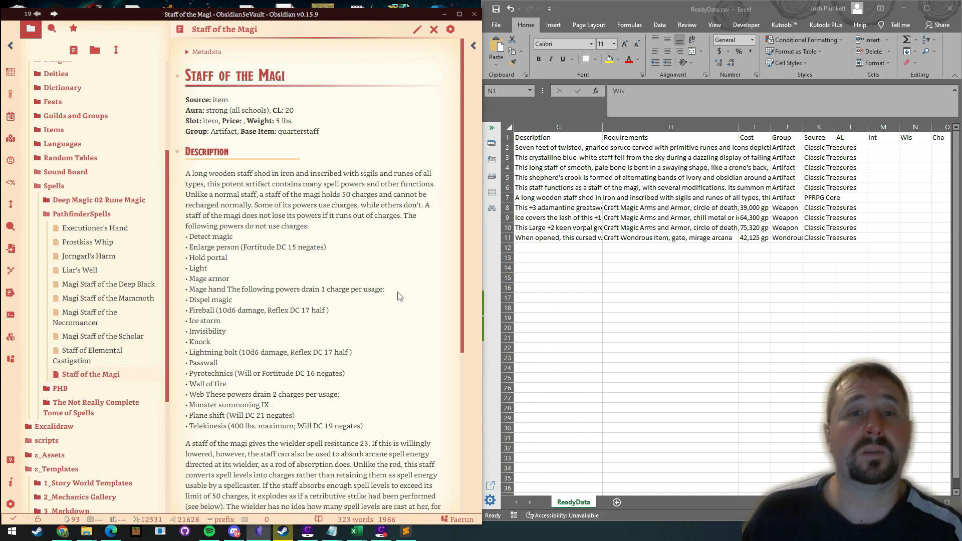
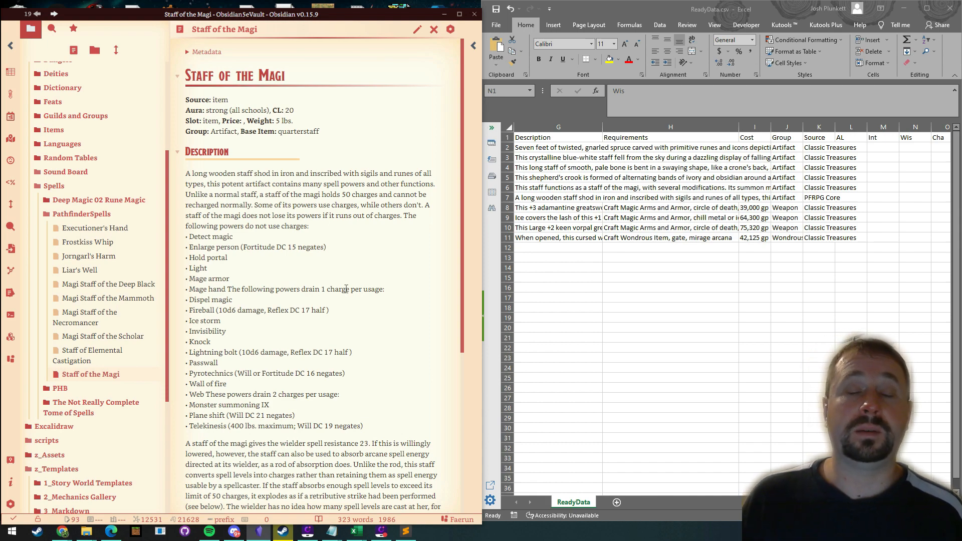
Step: Open the Handlebar - Pathfinder - Magic Items CSV template, check its Source field placeholder, and switch the note to editing mode
scroll(346, 288, "down", 5)
scroll(101, 426, "down", 4)
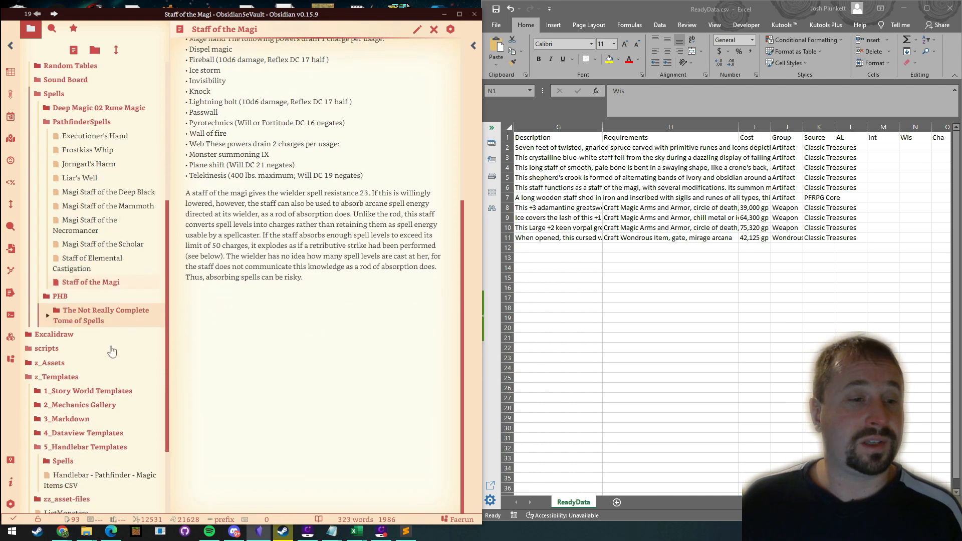
left_click(95, 372)
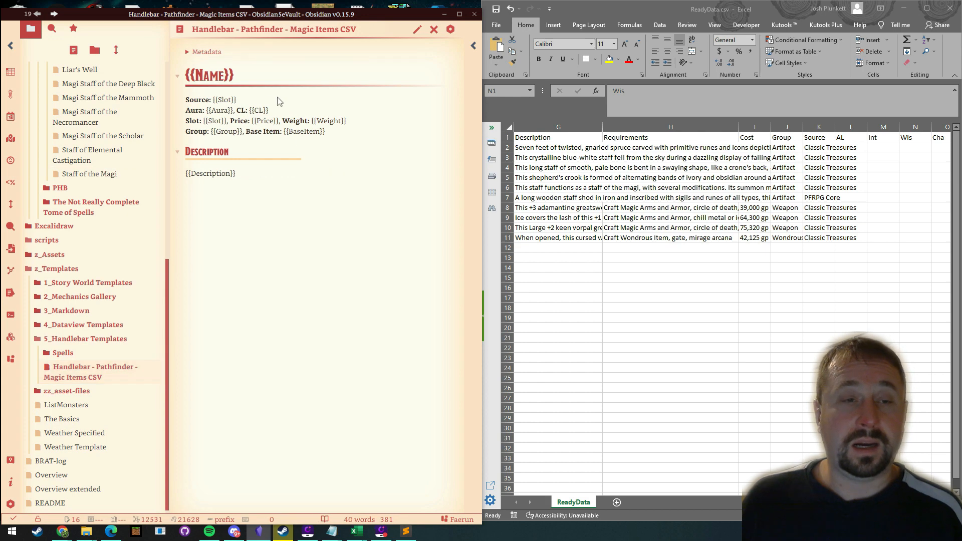
left_click_drag(237, 100, 213, 100)
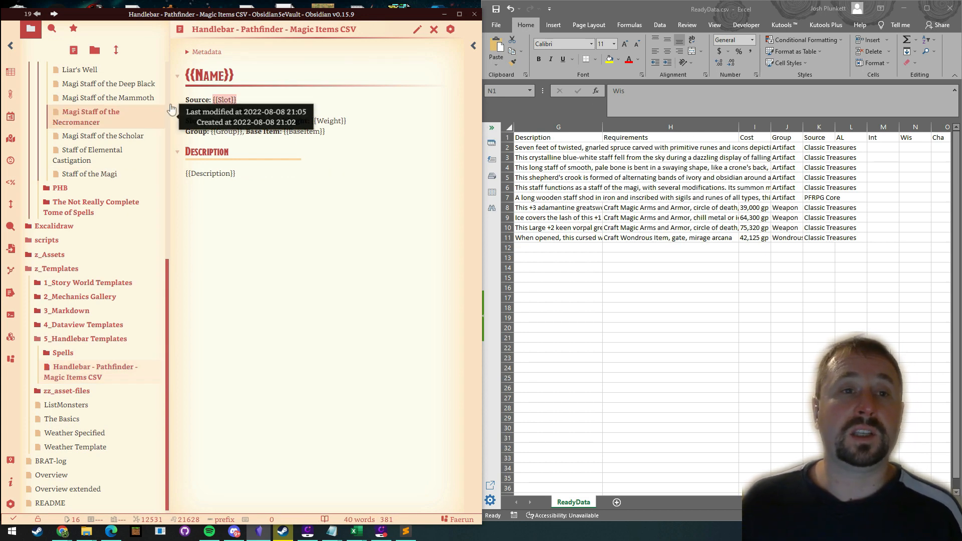
left_click(247, 105)
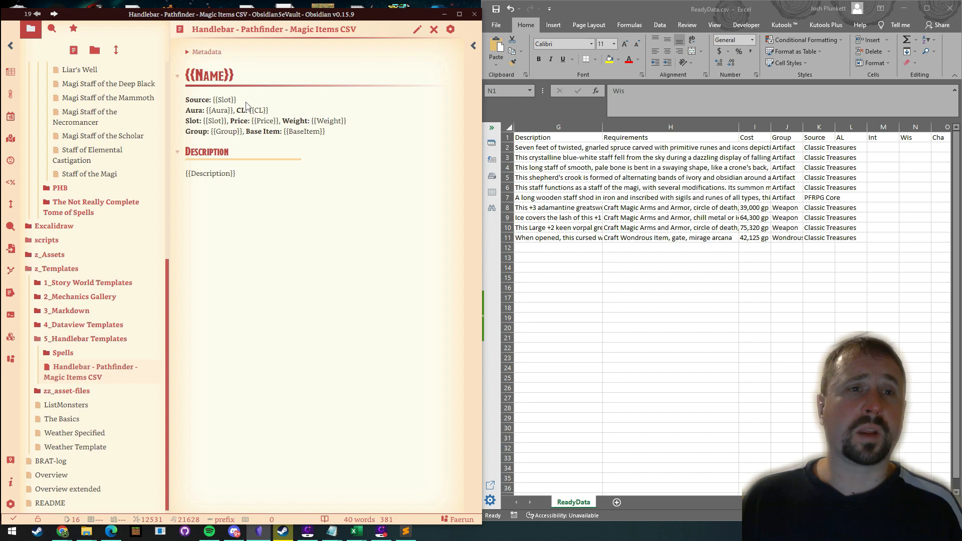
left_click(417, 29)
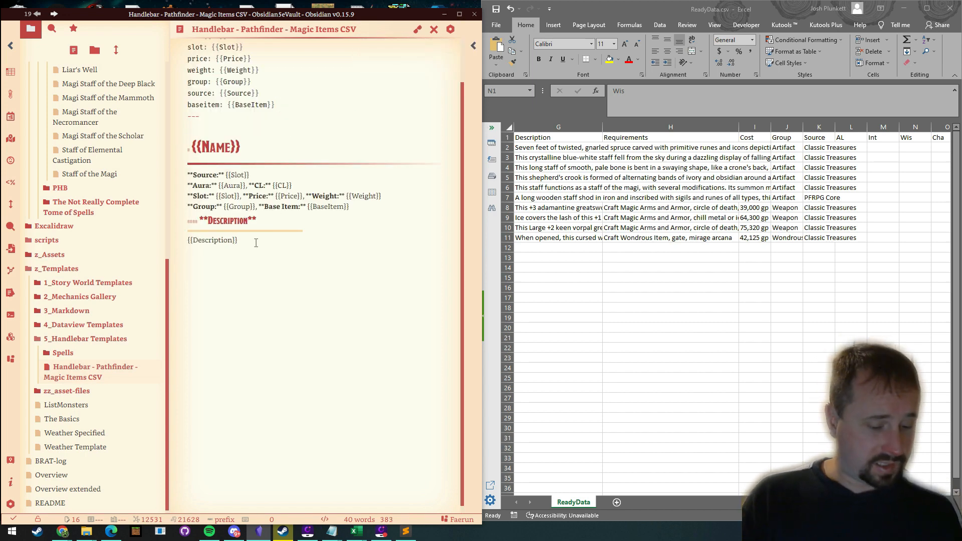
Step: Insert the Insert Monster (TTRPG Statblock) template below {{Description}} and delete the two divider lines above the statblock
key("alt+e")
type("monst")
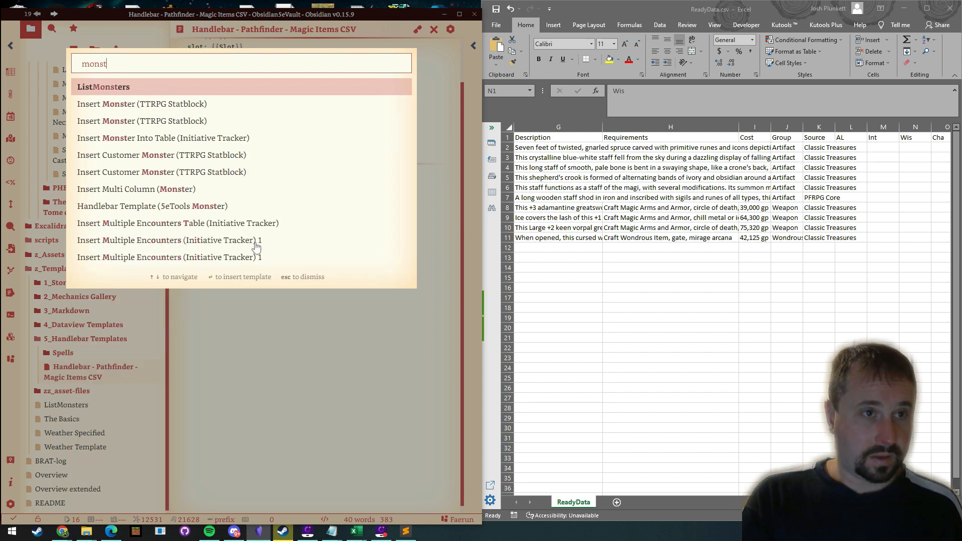
key("Down")
key("Return")
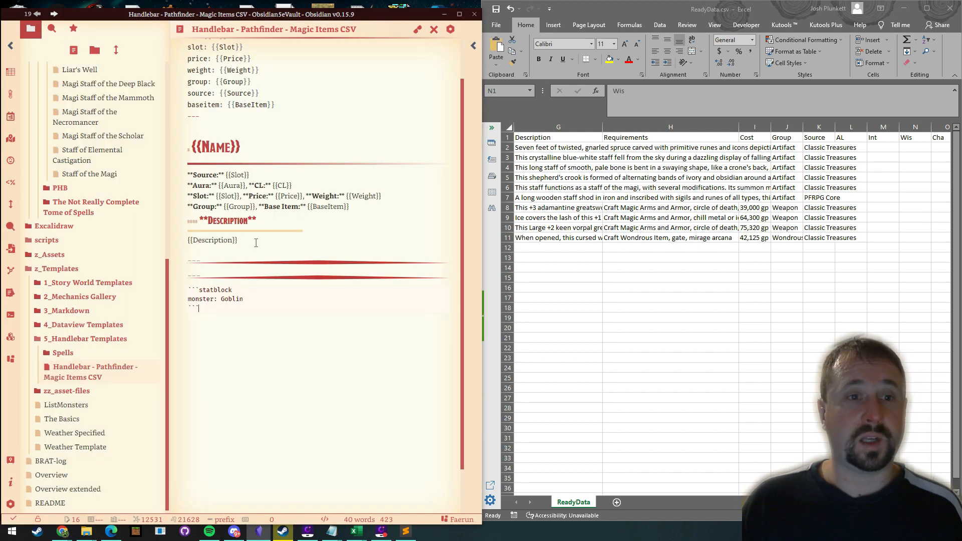
left_click(217, 305)
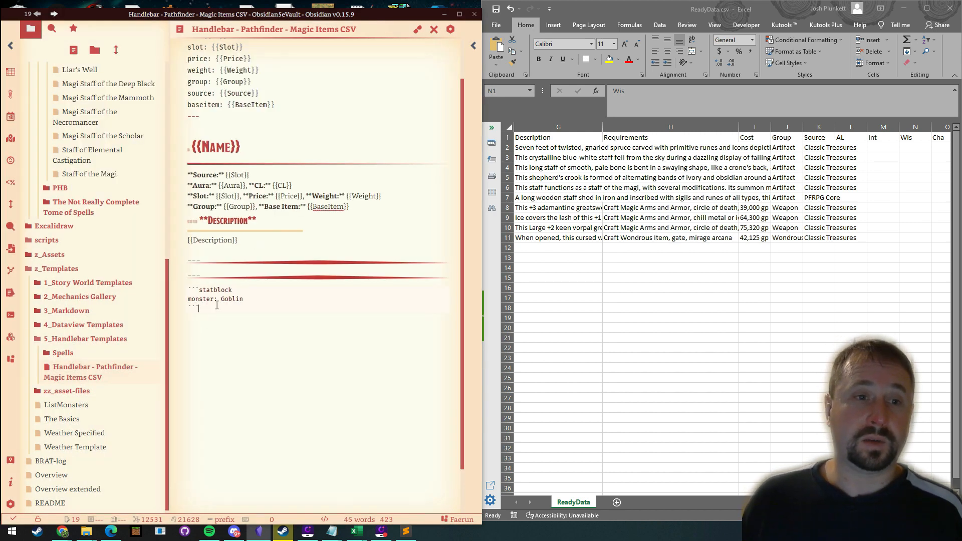
left_click_drag(206, 275, 176, 264)
key("BackSpace")
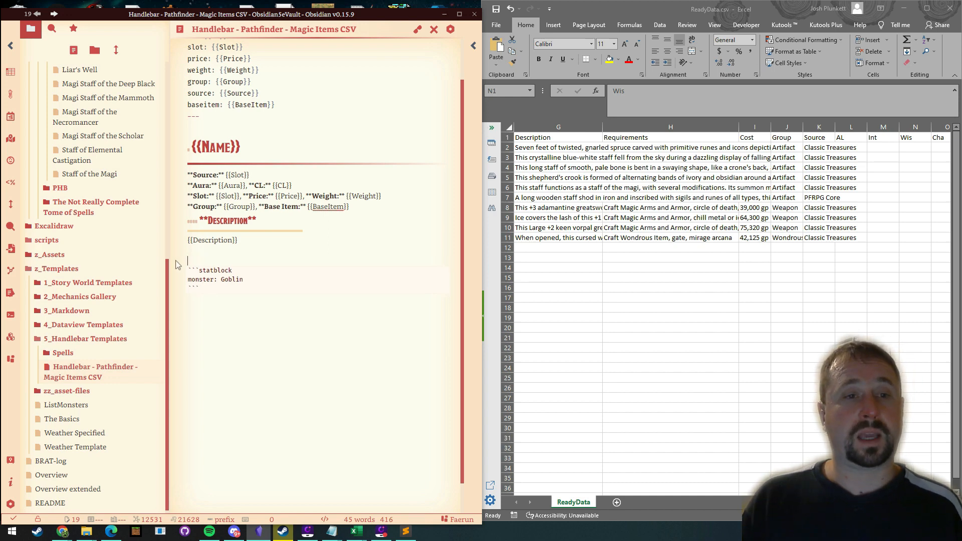
Step: Replace Goblin in the statblock's monster line with the {{Name}} placeholder copied from the front matter
scroll(321, 125, "up", 1)
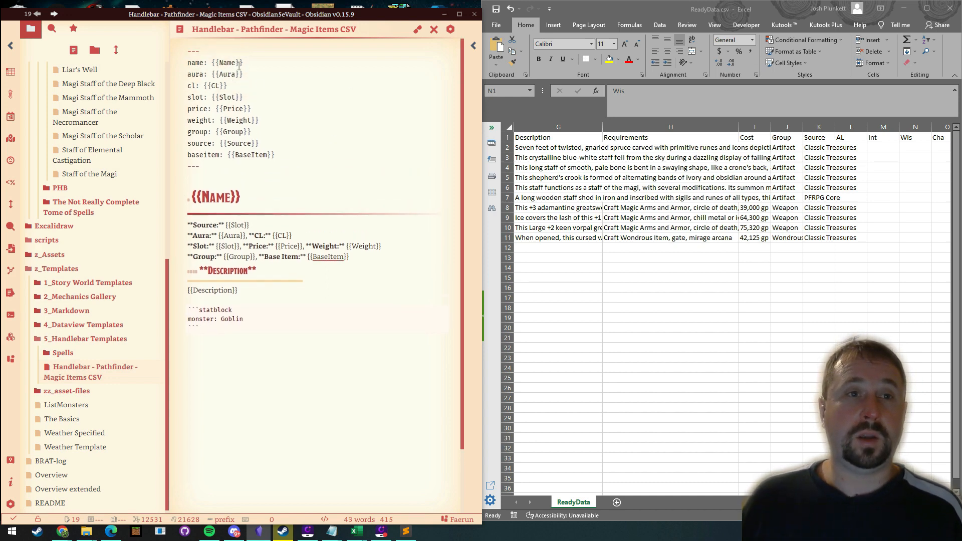
left_click_drag(246, 65, 207, 63)
key("ctrl+c")
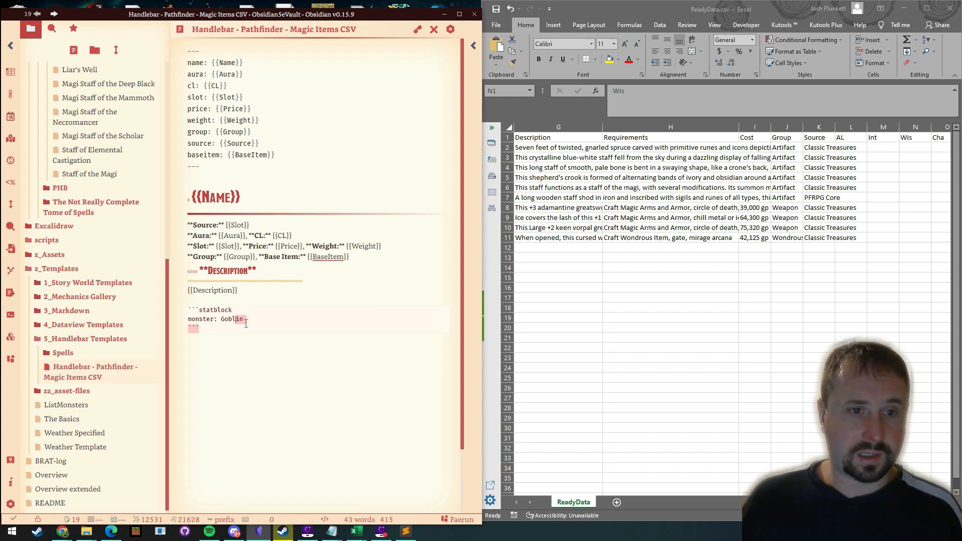
left_click_drag(244, 319, 171, 307)
key("ctrl+v")
left_click(308, 215)
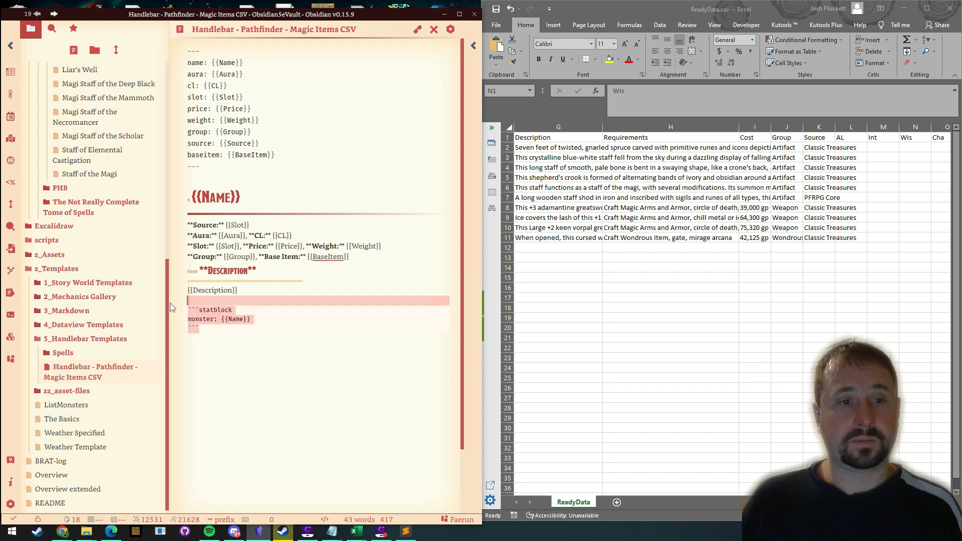
Step: Return the template to reading view and create a note named Monster Handle Bar Template in the 5_Handlebar Templates folder
right_click(59, 355)
left_click(215, 352)
key("ctrl+e")
right_click(87, 338)
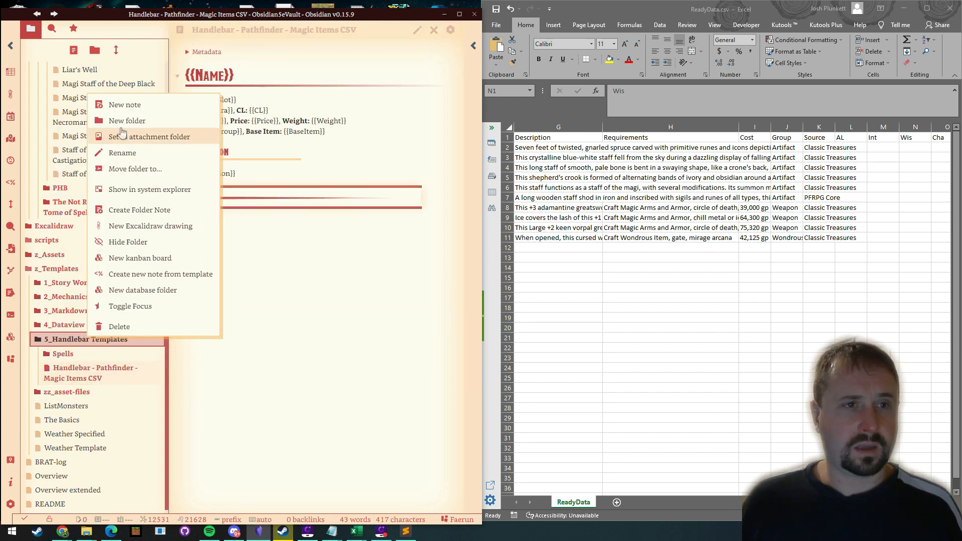
left_click(121, 109)
type("Monster")
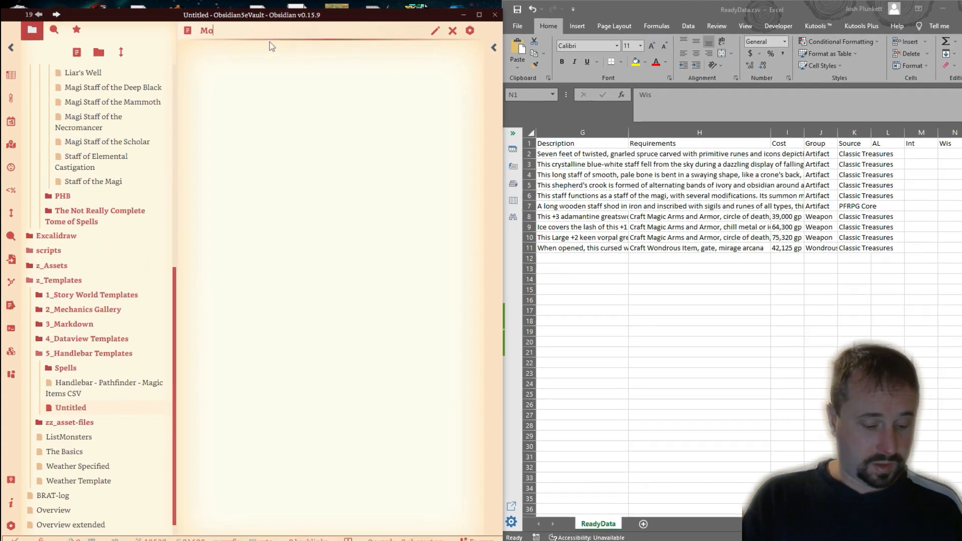
type(" Handle")
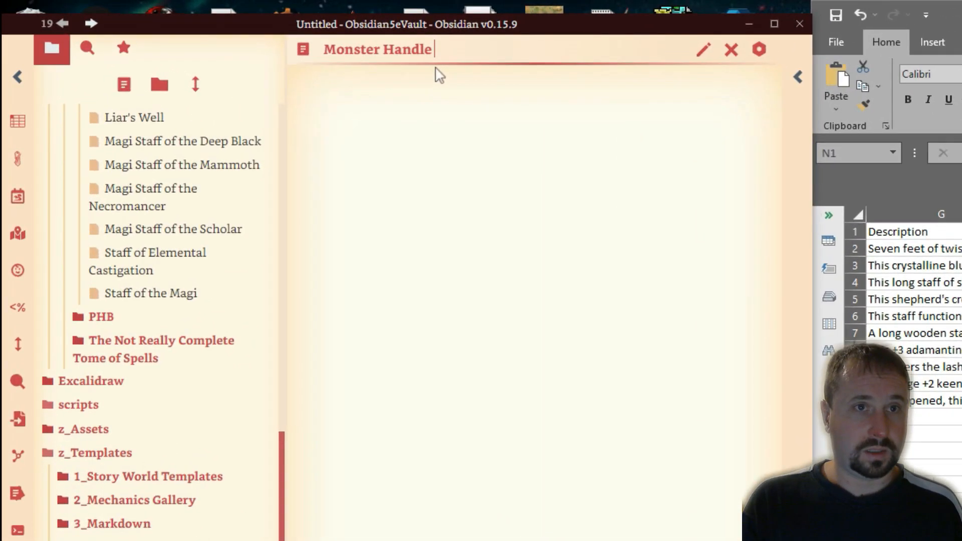
type(" Bar Template")
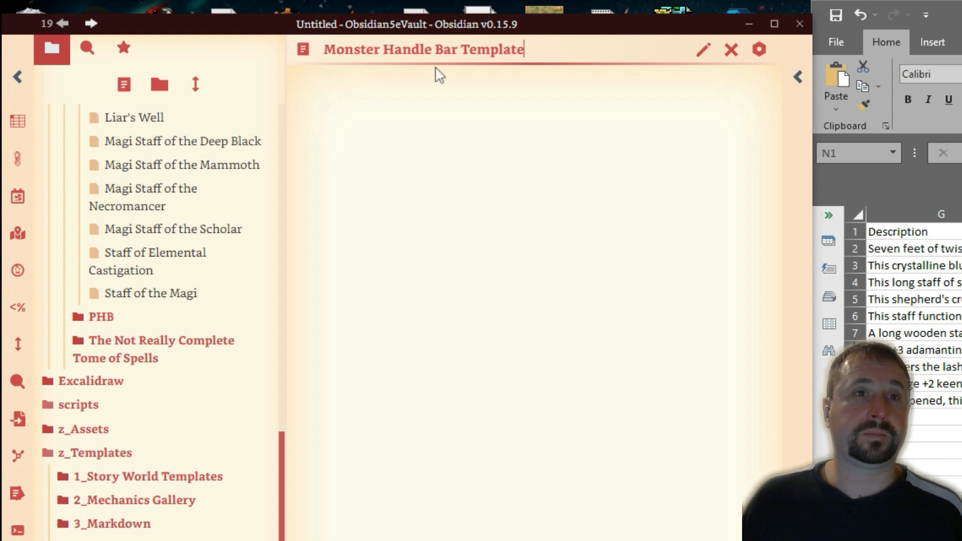
key("Return")
Step: Insert the Insert Monster (TTRPG Statblock) template into the new note and set its monster value to {{Name}}
left_click(704, 49)
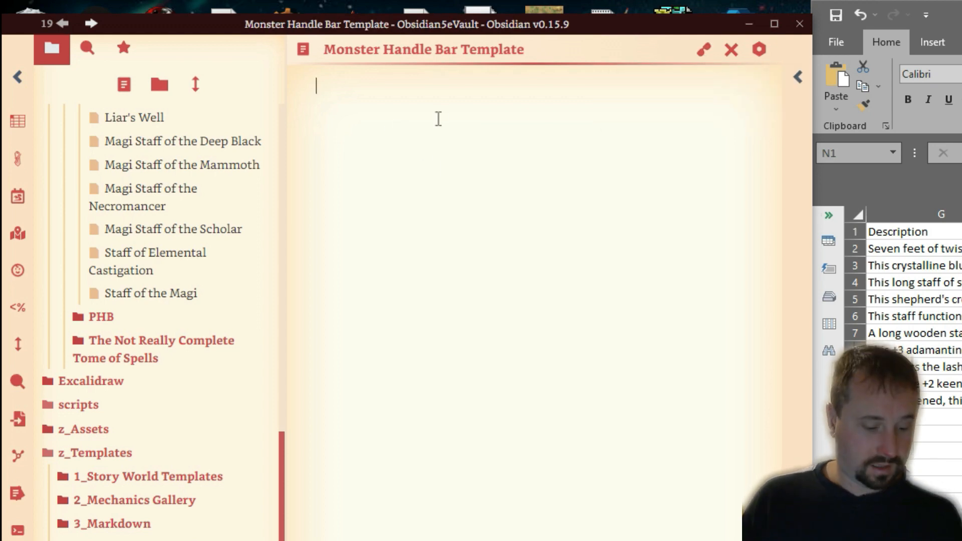
key("alt+e")
type("monster")
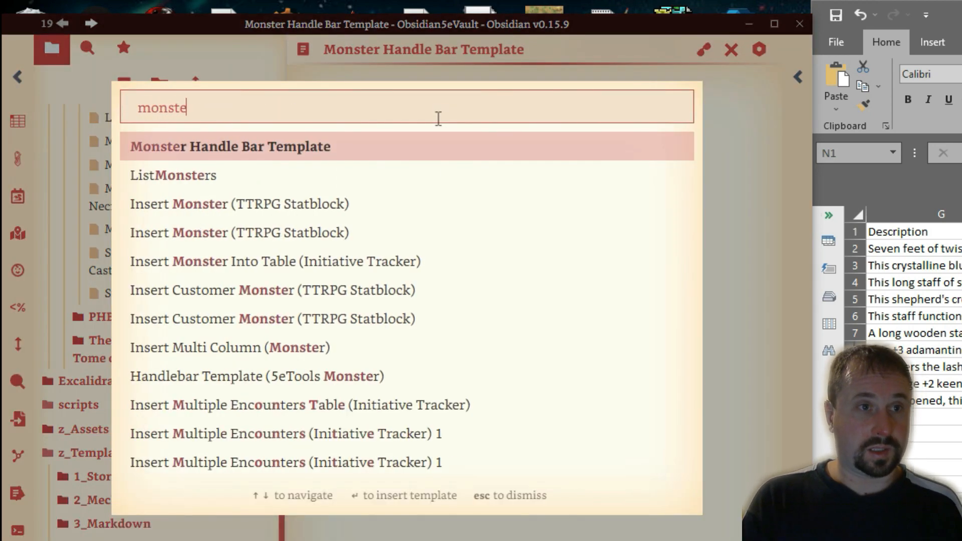
left_click(165, 205)
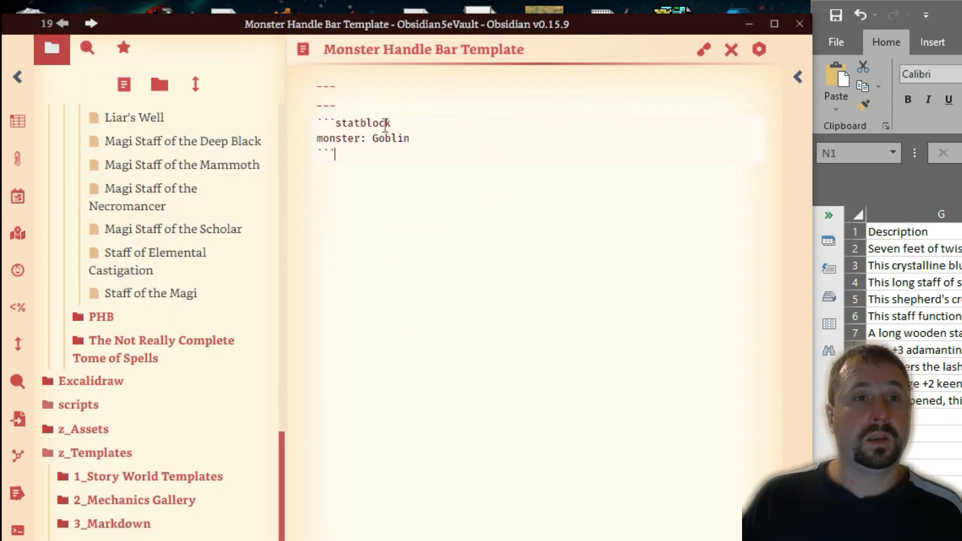
key("ctrl+shift+Left")
type("{{Name}}")
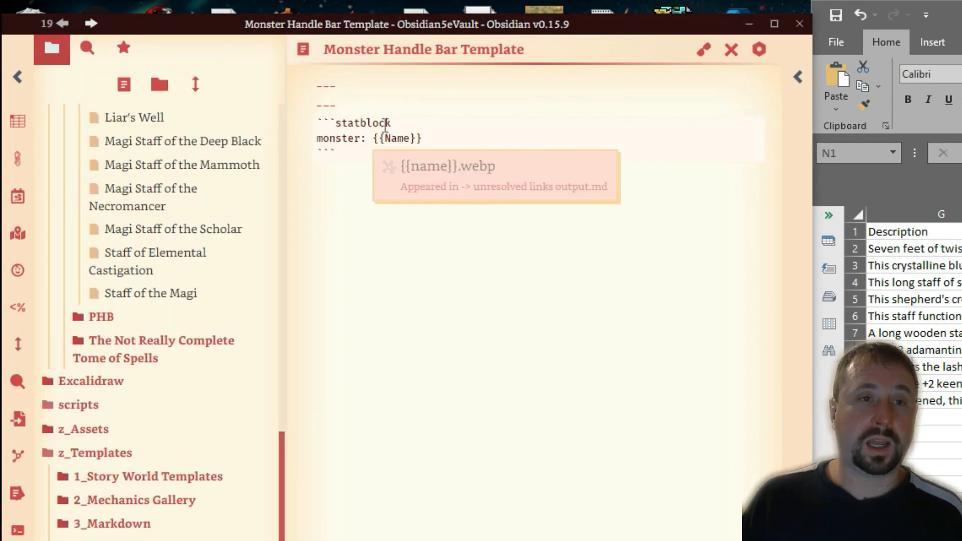
Step: Add name: {{Name}} to the note's front matter and put blank lines before and after the statblock
left_click(386, 123)
key("Return")
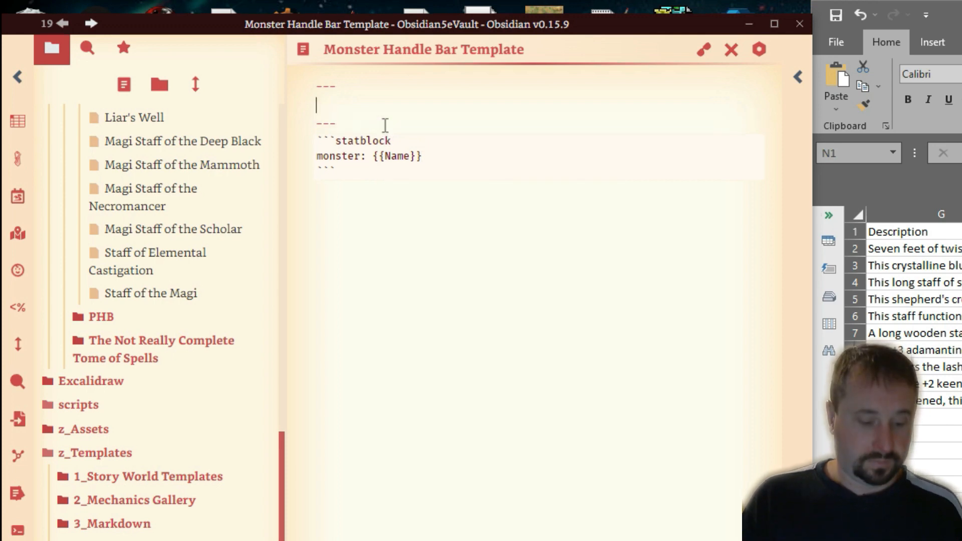
type("name: {{Name}}")
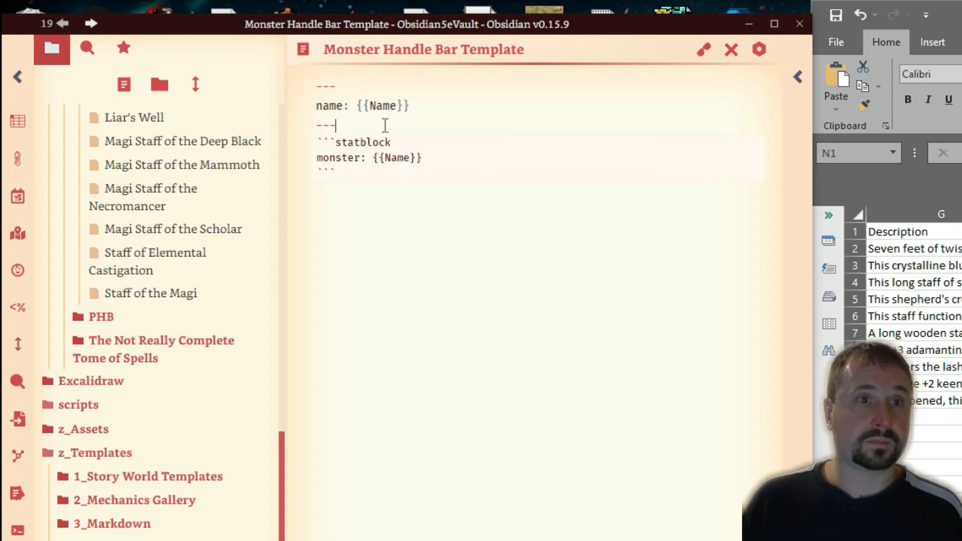
key("Return")
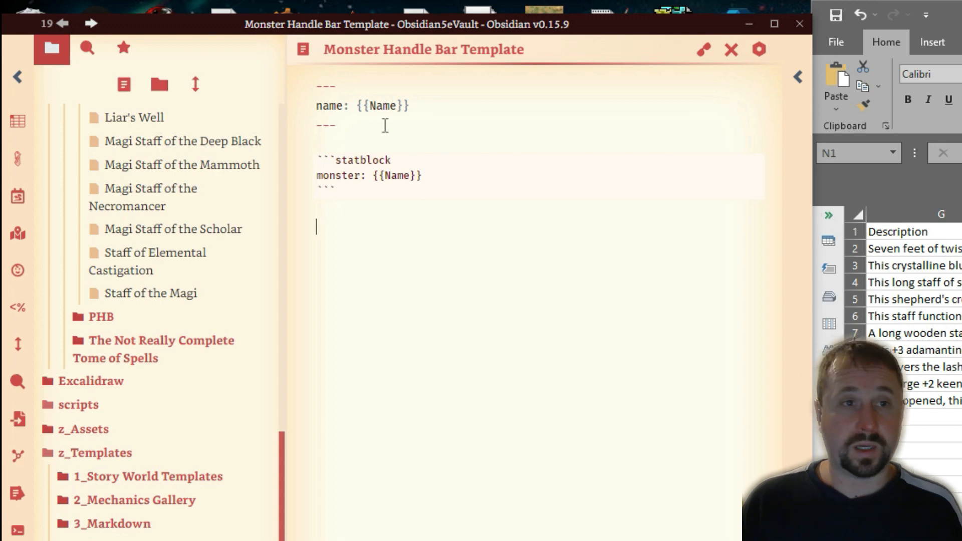
Step: Insert the Insert Encounter (Initiative Tracker) template below the statblock and delete the two divider lines above the encounter block
key("alt+e")
type("encounter")
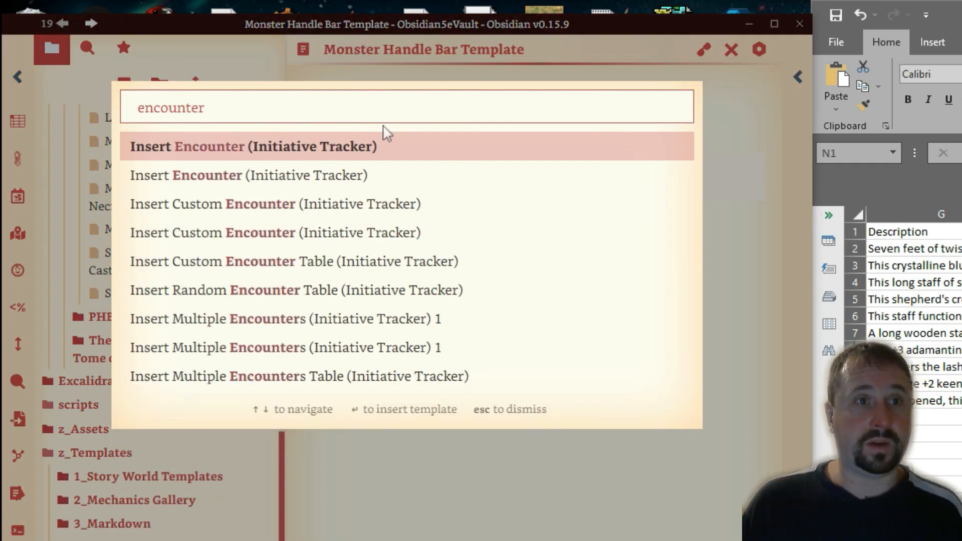
key("Return")
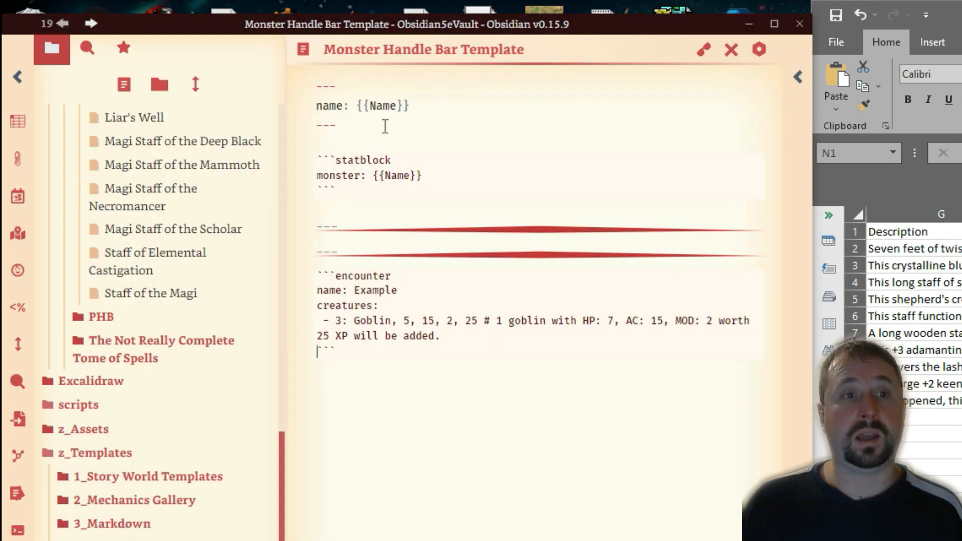
key("shift+Home")
key("shift+Up")
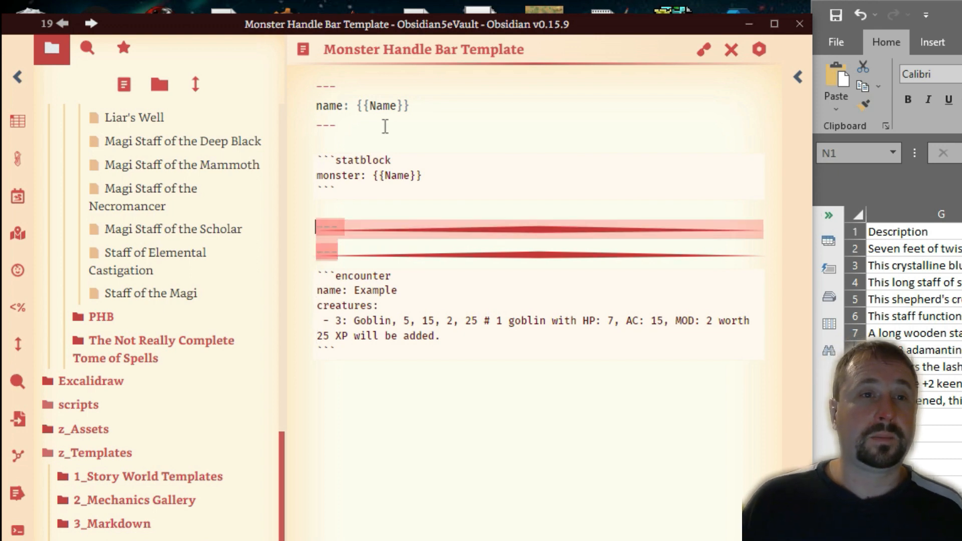
key("Delete")
key("Delete")
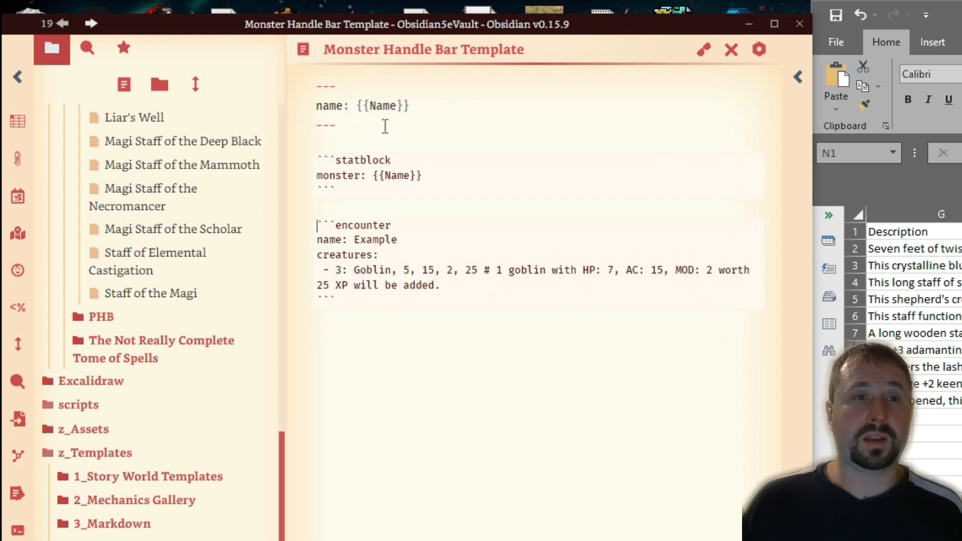
Step: Set the encounter block's name to {{Name}}
key("End")
key("ctrl+shift+Left")
type("{{Name}}")
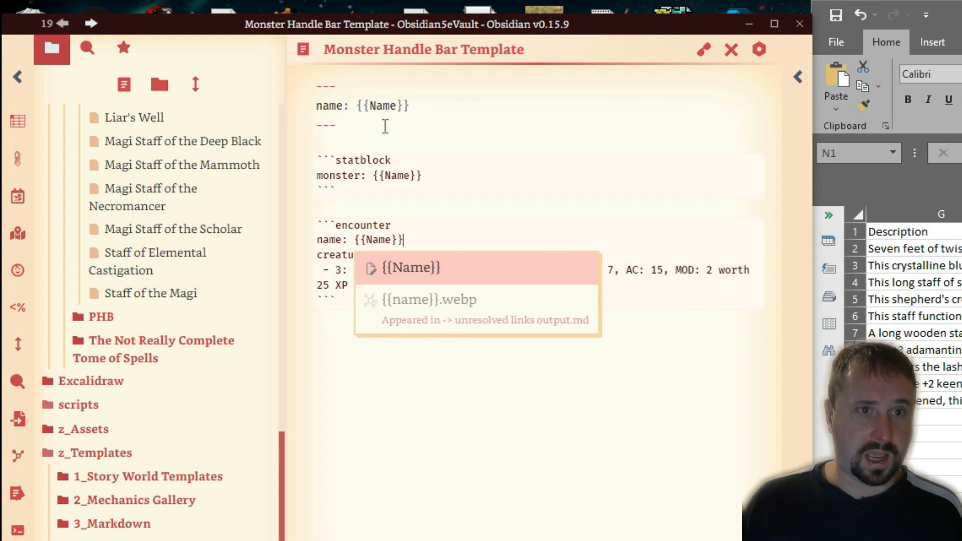
key("Escape")
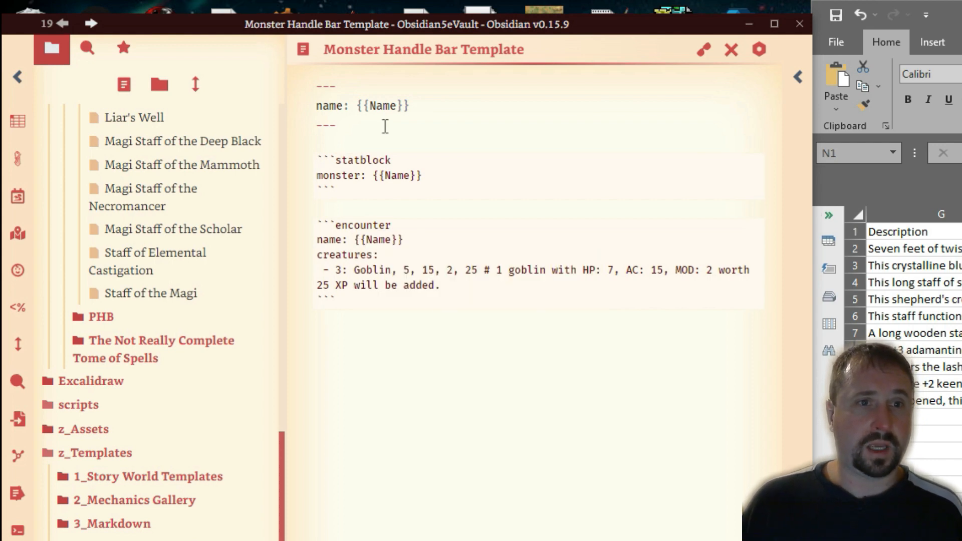
Step: Replace Goblin in the encounter's creature line with {{Name}} and delete the stats and comment that follow it
key("ctrl+shift+Left")
type("{{Name}}")
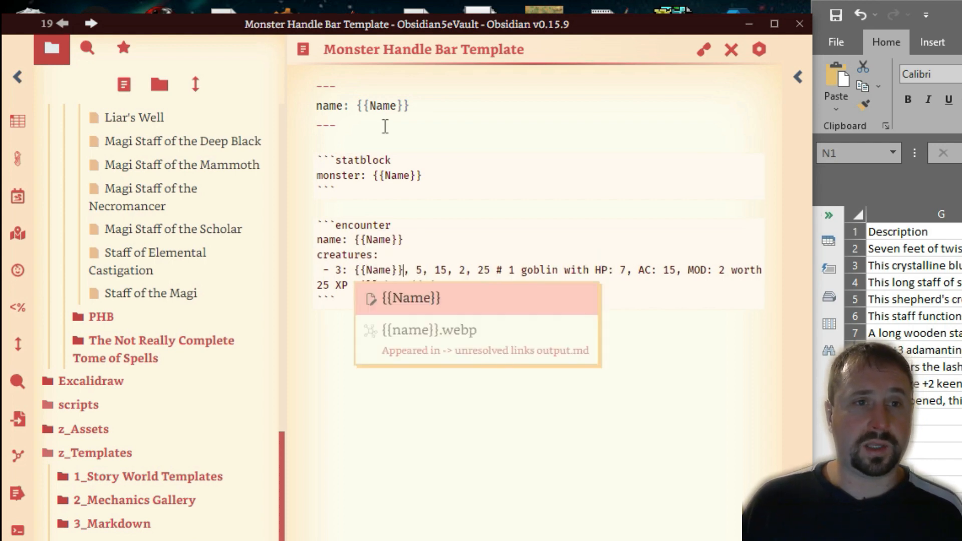
key("shift+End")
key("Delete")
key("Escape")
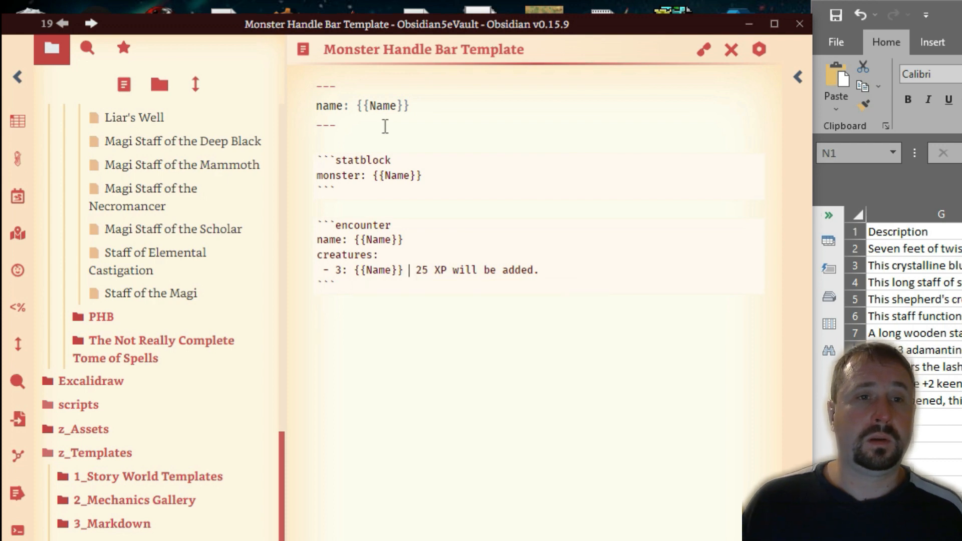
key("shift+End")
key("Delete")
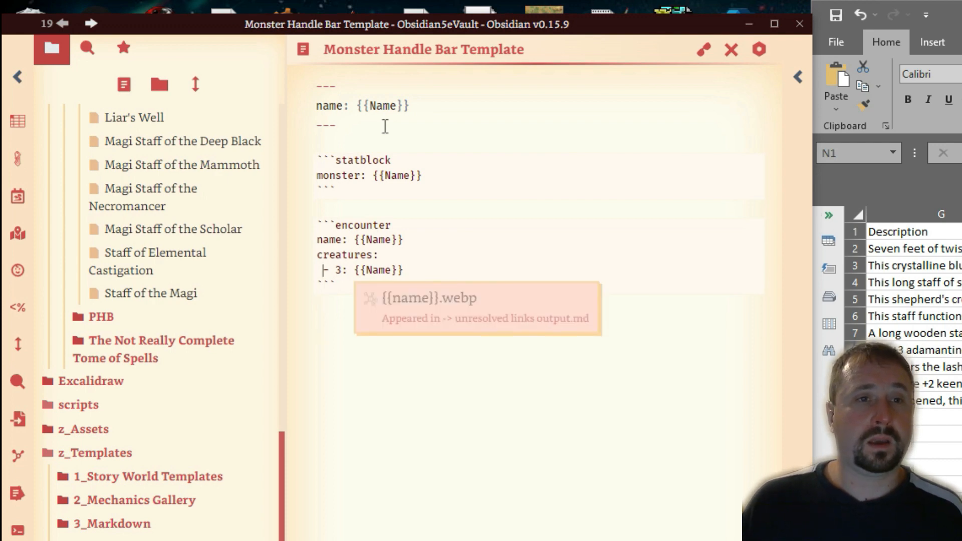
Step: Set the creature count in the encounter block to 1
key("Escape")
key("Right")
key("Right")
key("Delete")
type("1")
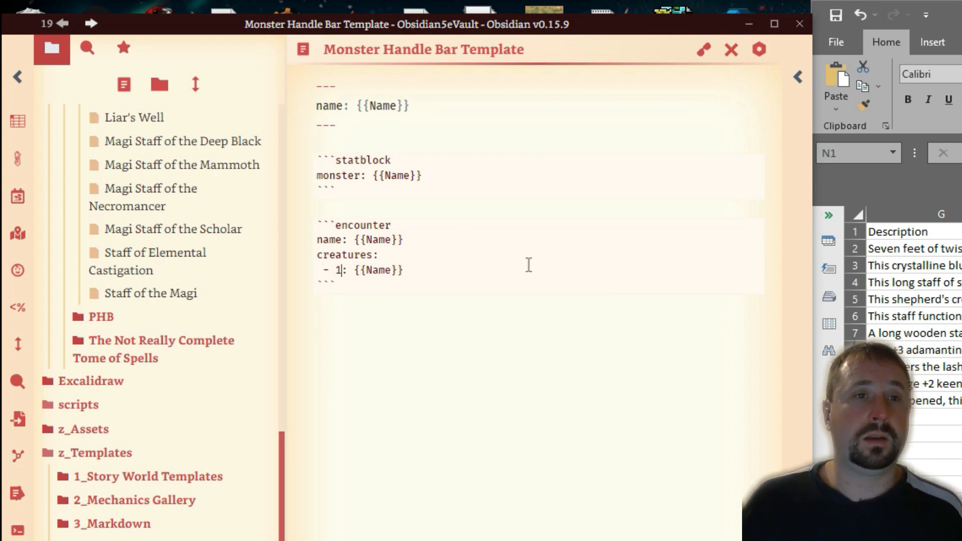
Step: Add the image embed ![[{{Name}}.png]] below the encounter block
left_click(470, 113)
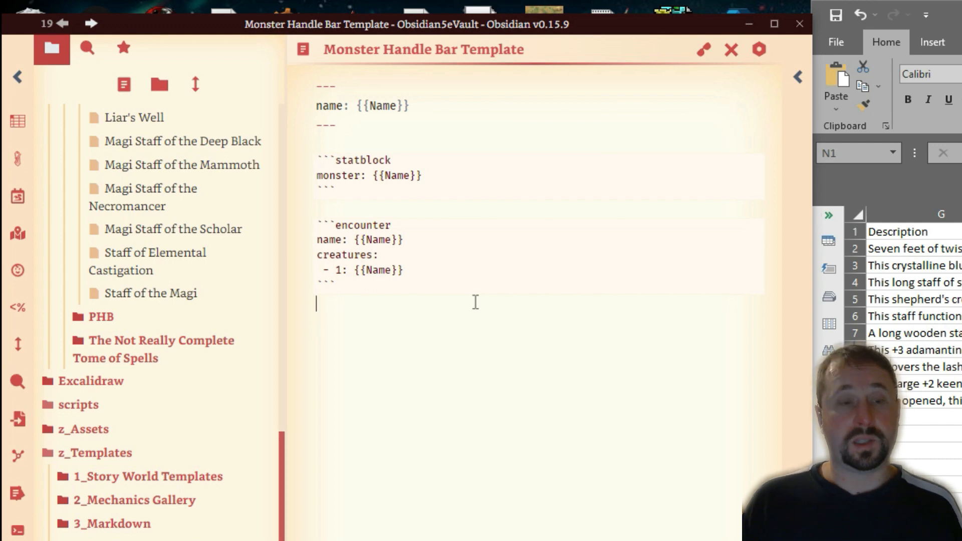
type("![[")
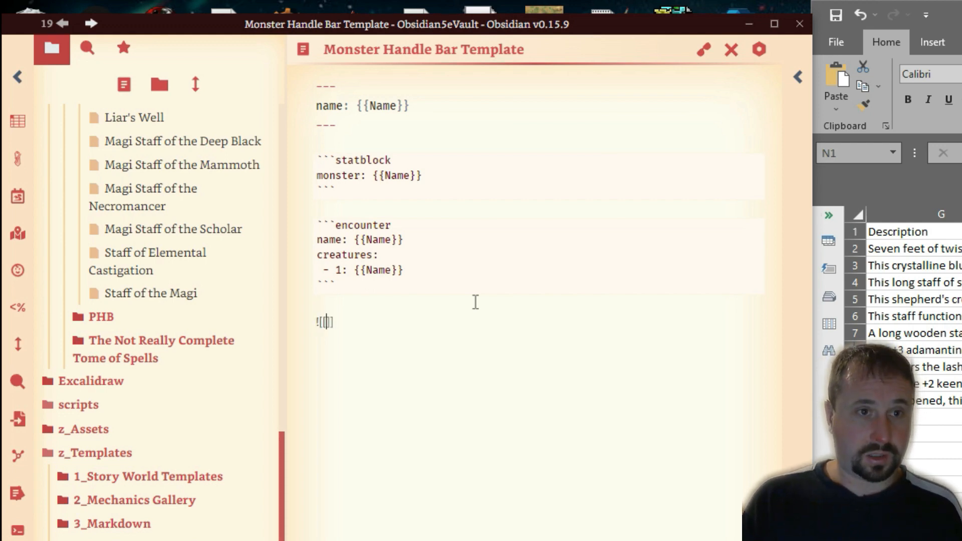
type("{{Name}}")
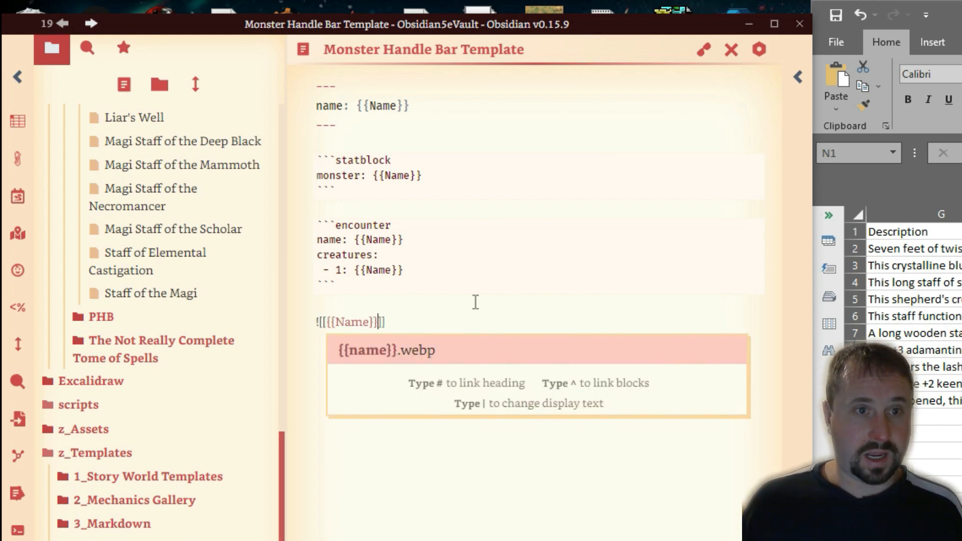
type(".png")
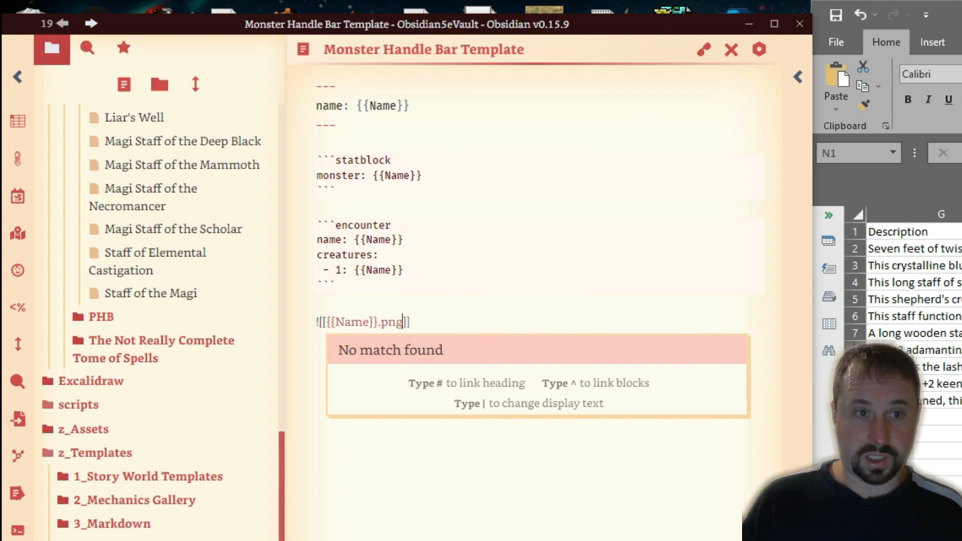
left_click(569, 265)
left_click(425, 324)
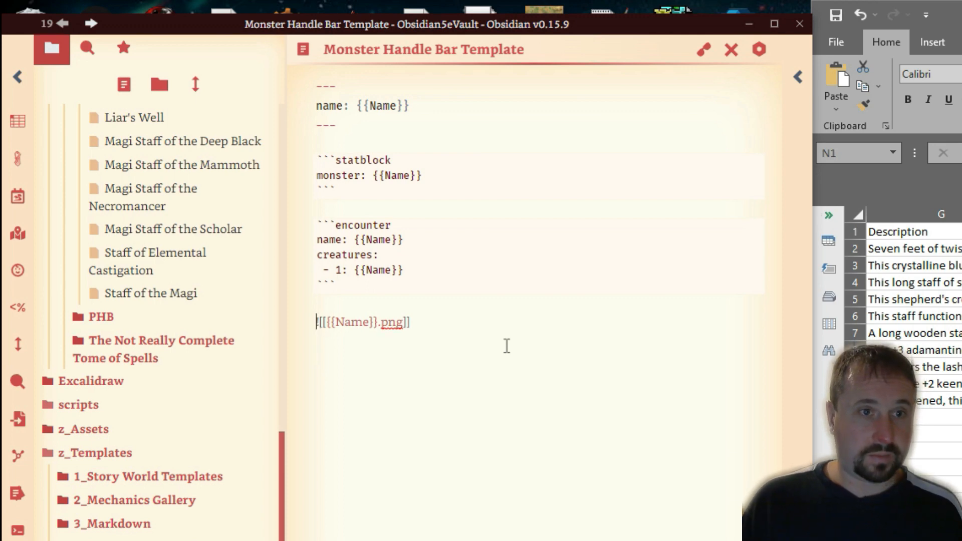
Step: Add a copy of the image link without the exclamation mark on the following line, with the display text Show To Players
key("Right")
key("shift+End")
key("ctrl+c")
key("Right")
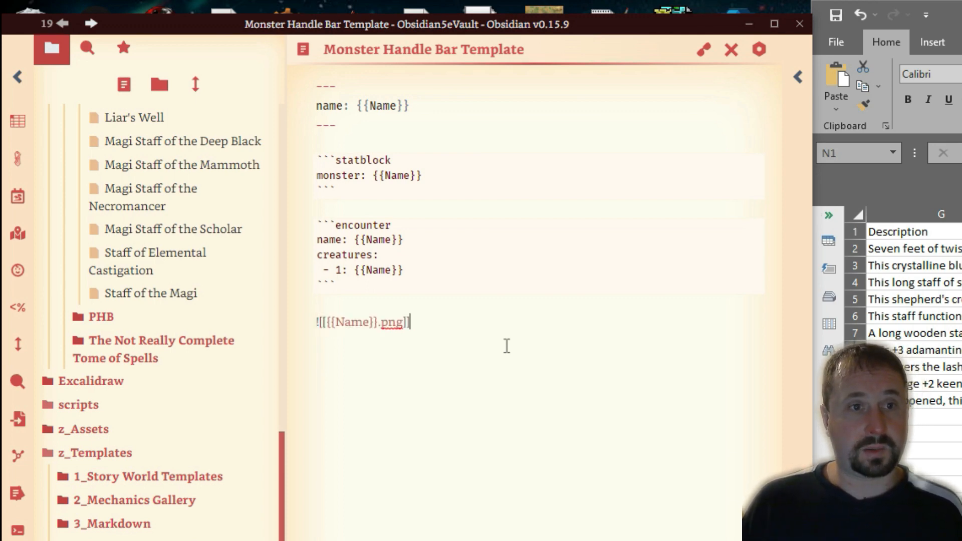
key("ctrl+v")
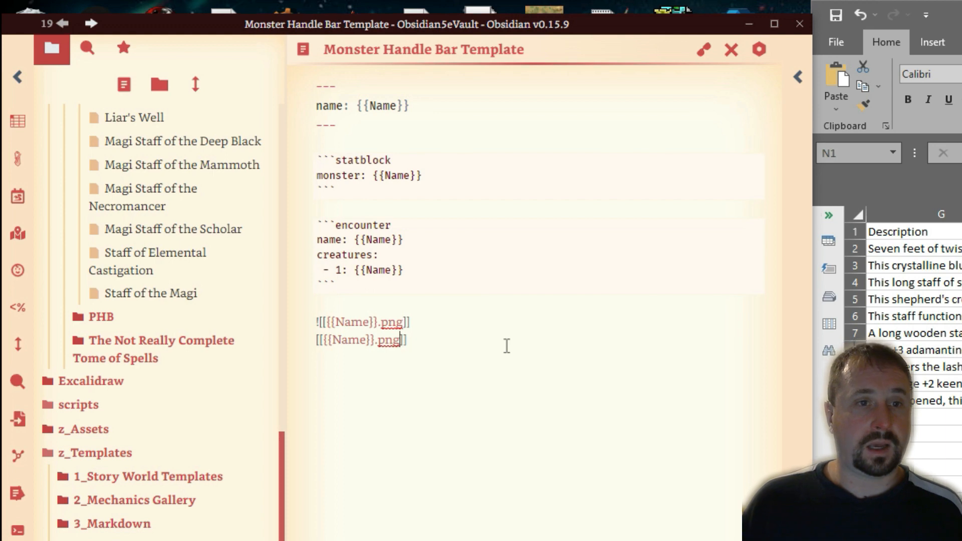
key("Left")
key("Left")
type("|Show To")
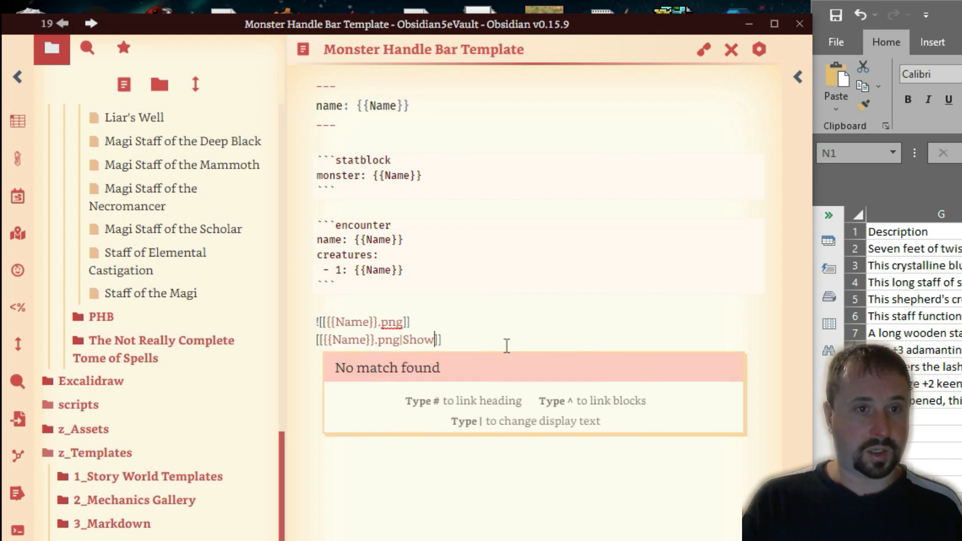
type(" Ploayer")
key("BackSpace")
key("BackSpace")
key("BackSpace")
key("BackSpace")
key("BackSpace")
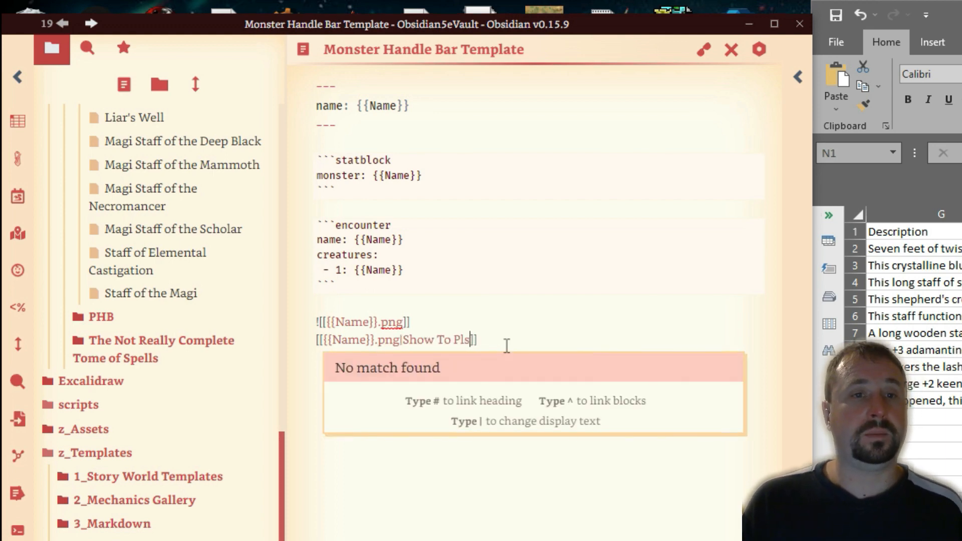
type("ayers")
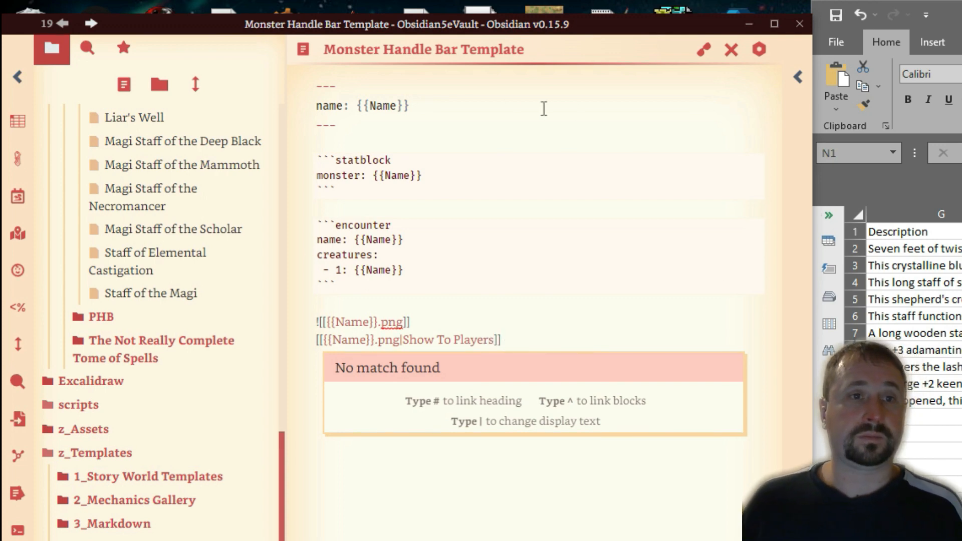
left_click(539, 185)
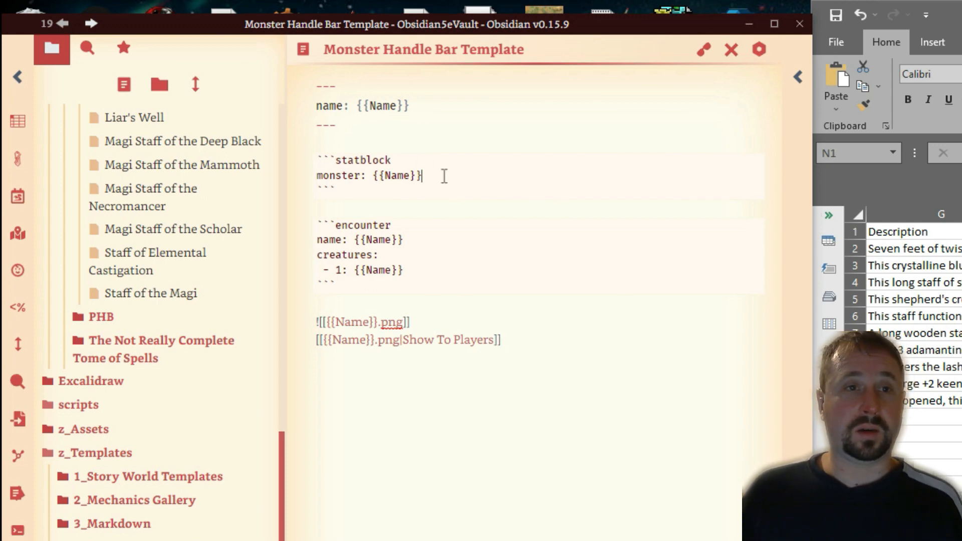
Step: Replace the {{Name}} placeholder with Goblin in the statblock's monster line and the front matter's name as a test
left_click_drag(442, 176, 375, 180)
type("Goblin")
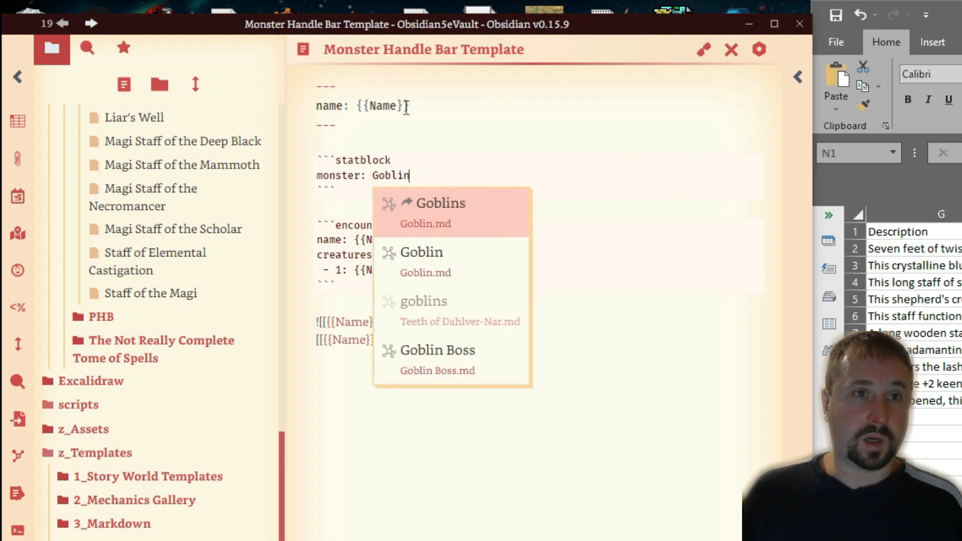
left_click_drag(406, 107, 371, 111)
type("Goblin")
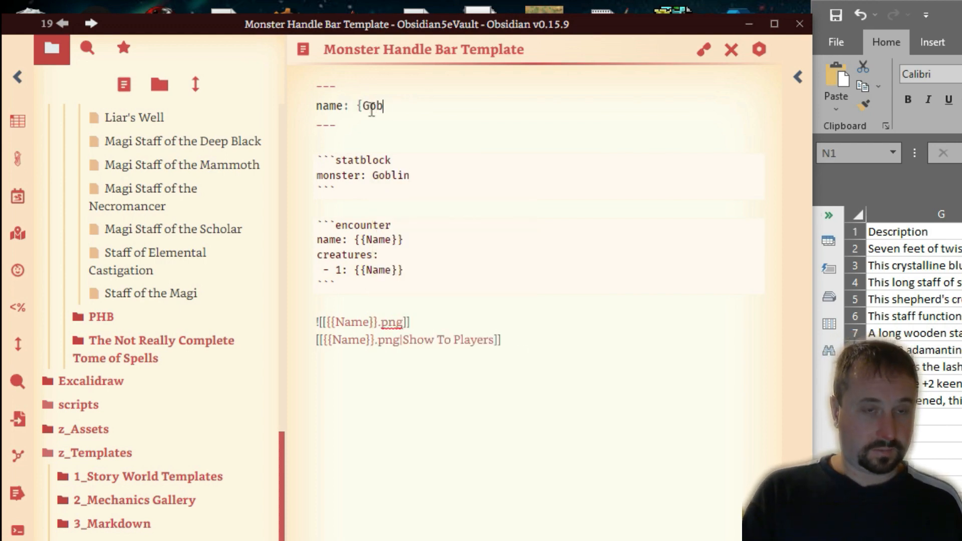
Step: Copy Goblin from the statblock and use it to replace {{Name}} in the encounter's name and creature line
left_click(387, 181)
double_click(388, 175)
key("ctrl+c")
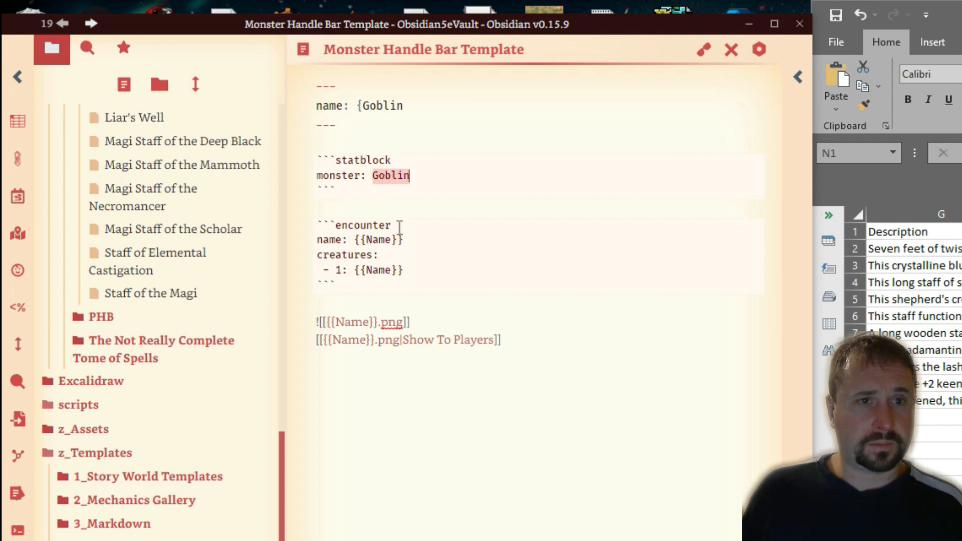
left_click_drag(405, 241, 360, 240)
key("BackSpace")
key("BackSpace")
key("ctrl+v")
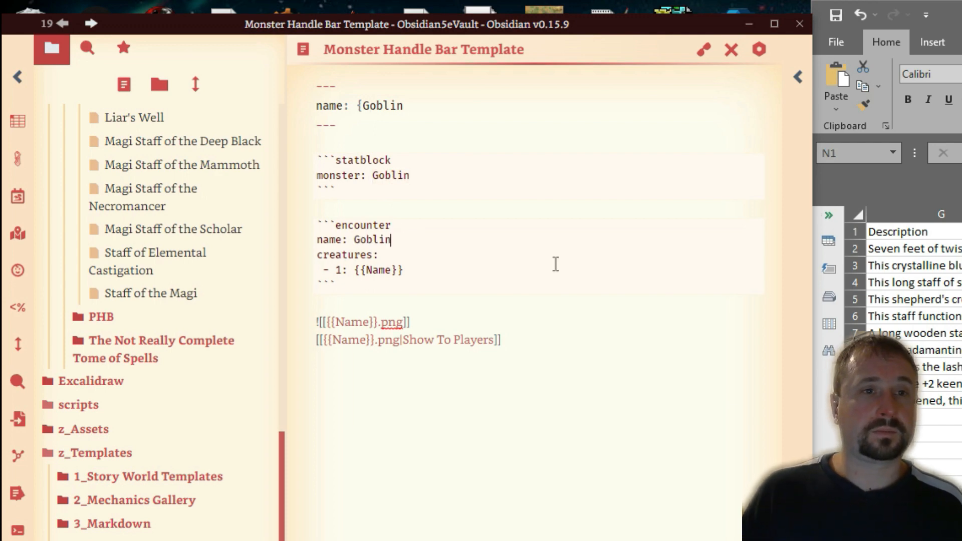
left_click_drag(537, 223, 530, 212)
left_click_drag(410, 279, 355, 270)
left_click(424, 269)
key("ctrl+v")
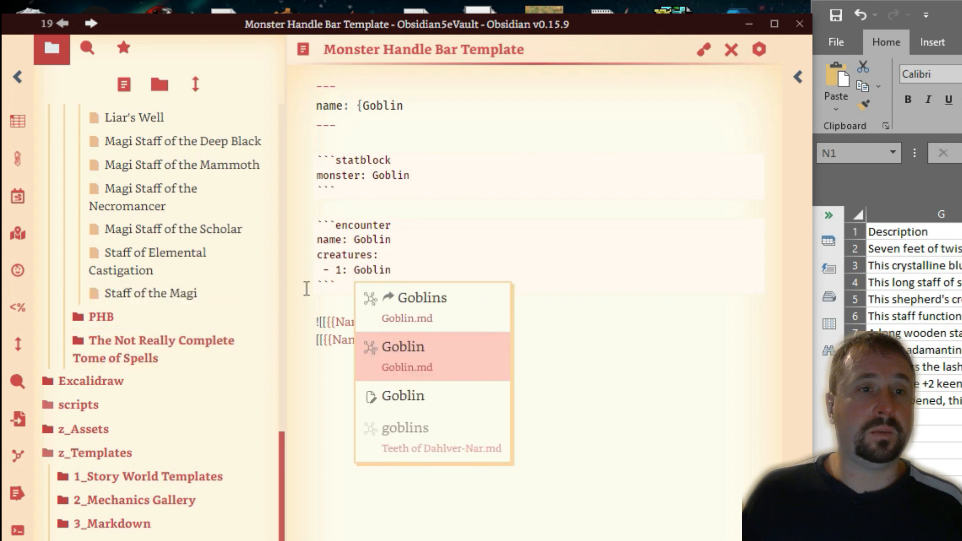
left_click(369, 259)
Step: Replace {{Name}} with Goblin in the image embed and in the Show To Players link
left_click_drag(379, 322, 326, 324)
key("ctrl+v")
left_click(542, 236)
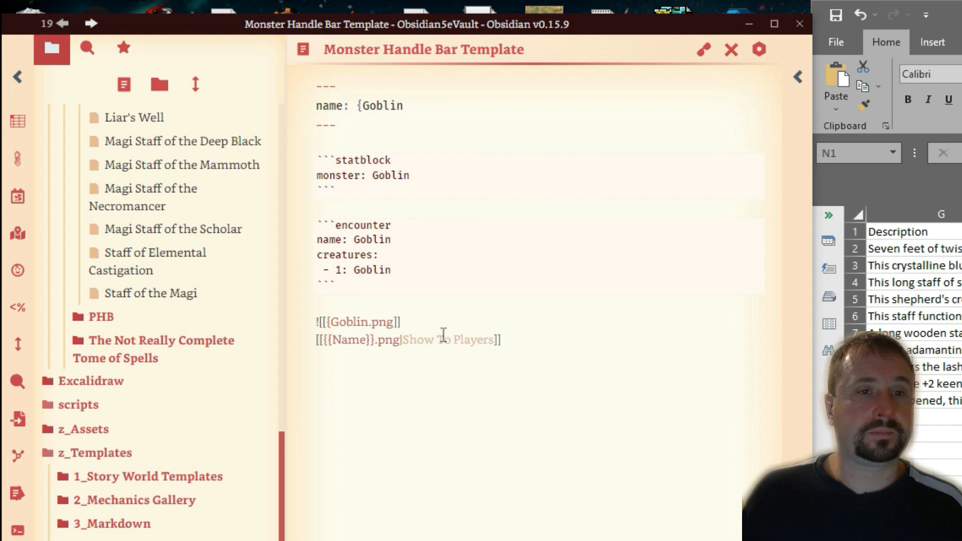
left_click_drag(376, 340, 323, 340)
key("ctrl+v")
Step: Check the note in reading view, remove the stray brace before Goblin.png in the image embed, and render the note again
left_click(704, 51)
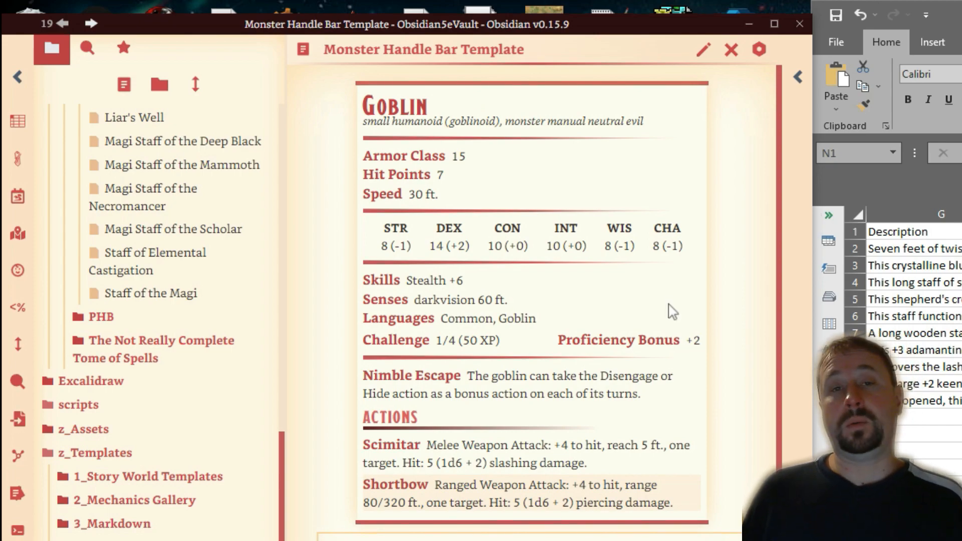
scroll(709, 243, "down", 5)
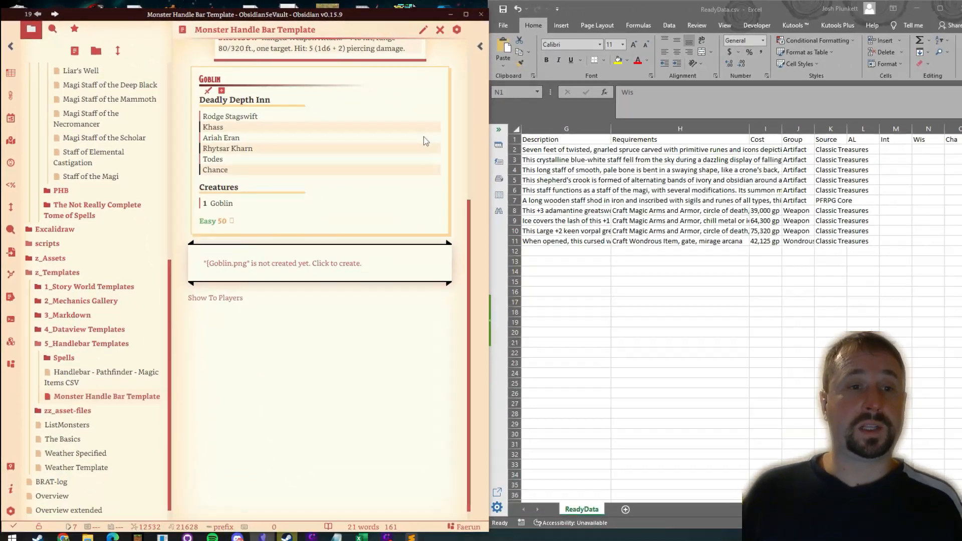
scroll(425, 140, "up", 5)
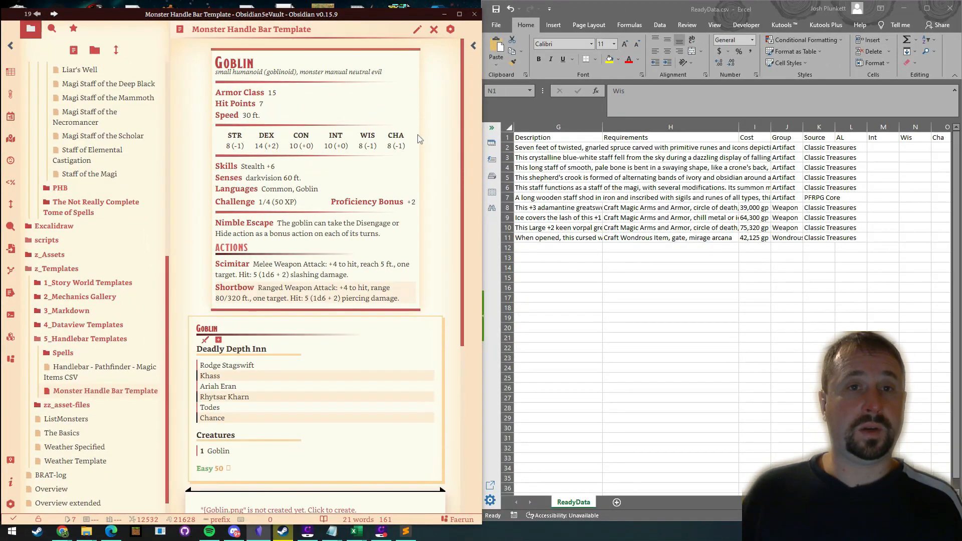
scroll(425, 141, "down", 4)
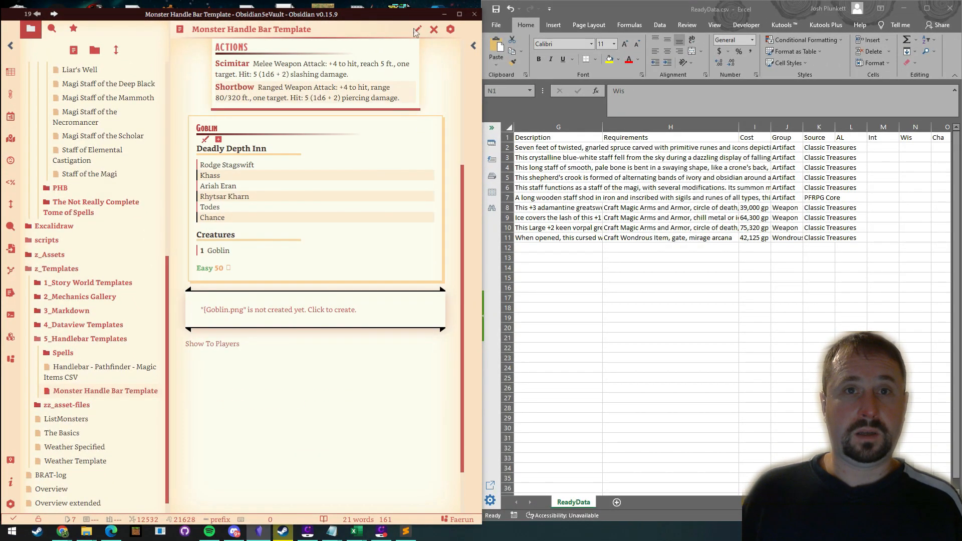
left_click(417, 30)
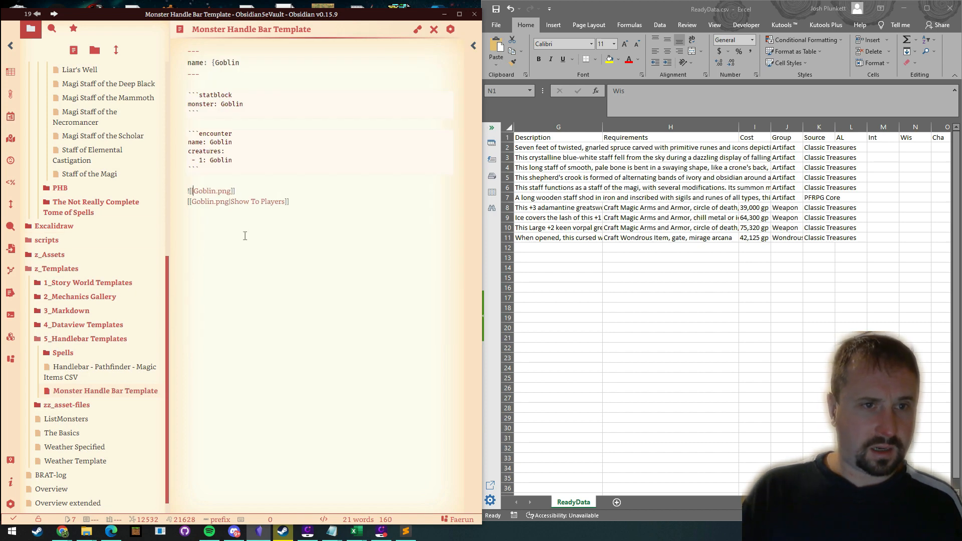
left_click(418, 29)
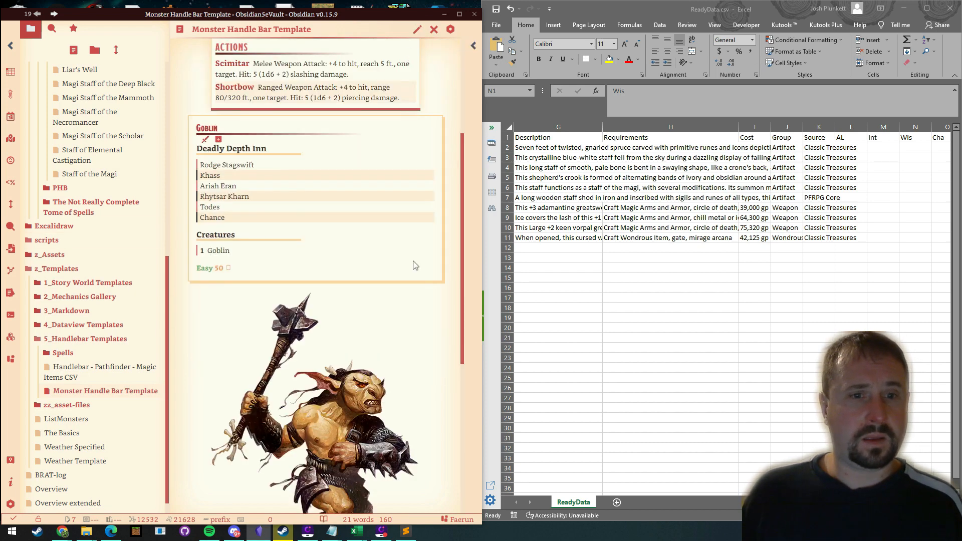
Step: Review the rendered statblock, encounter and goblin image, and preview the picture behind the Show To Players link
scroll(416, 265, "up", 4)
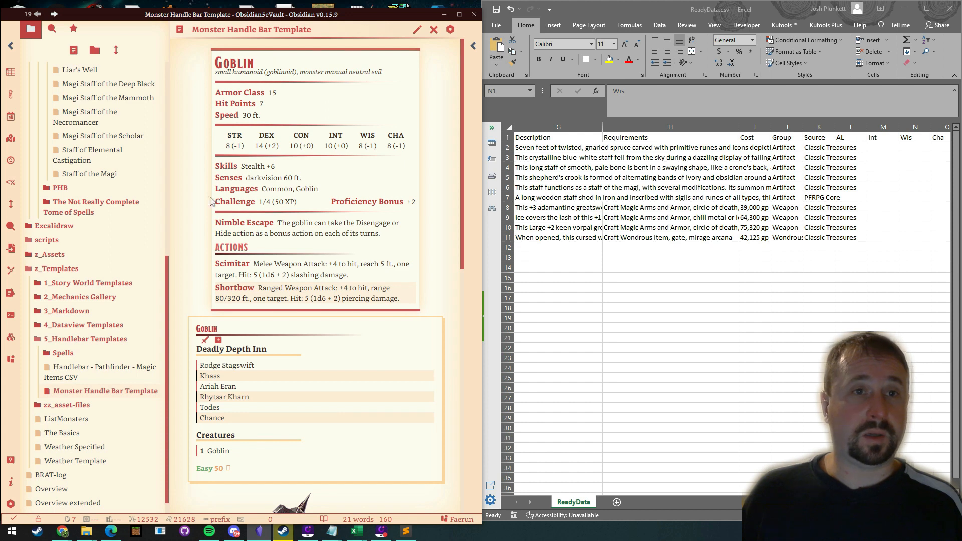
scroll(210, 201, "down", 4)
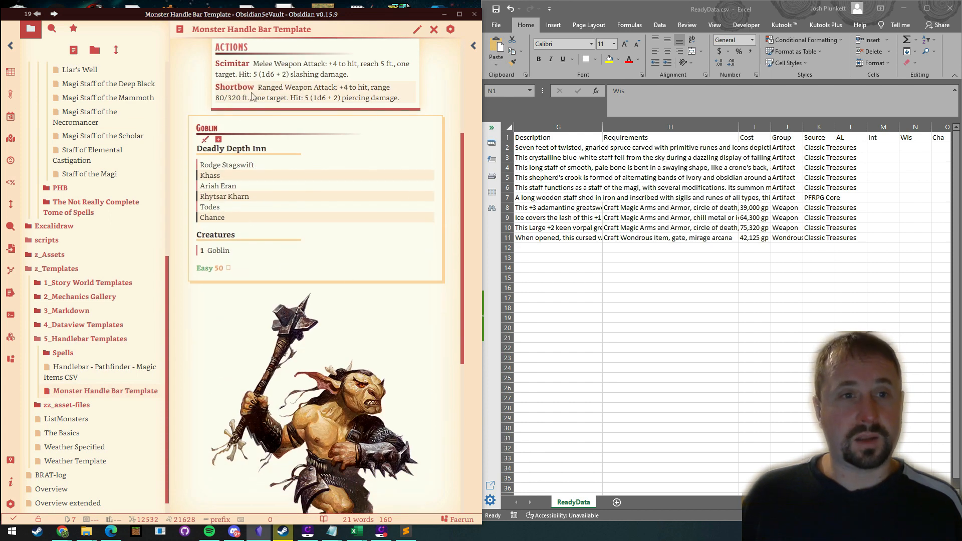
scroll(357, 231, "down", 6)
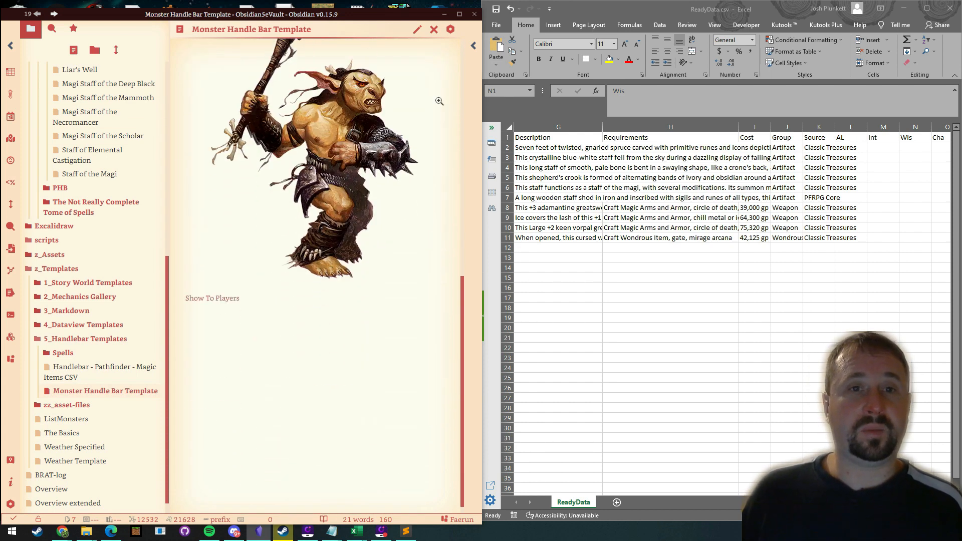
left_click(211, 300)
scroll(251, 251, "down", 1)
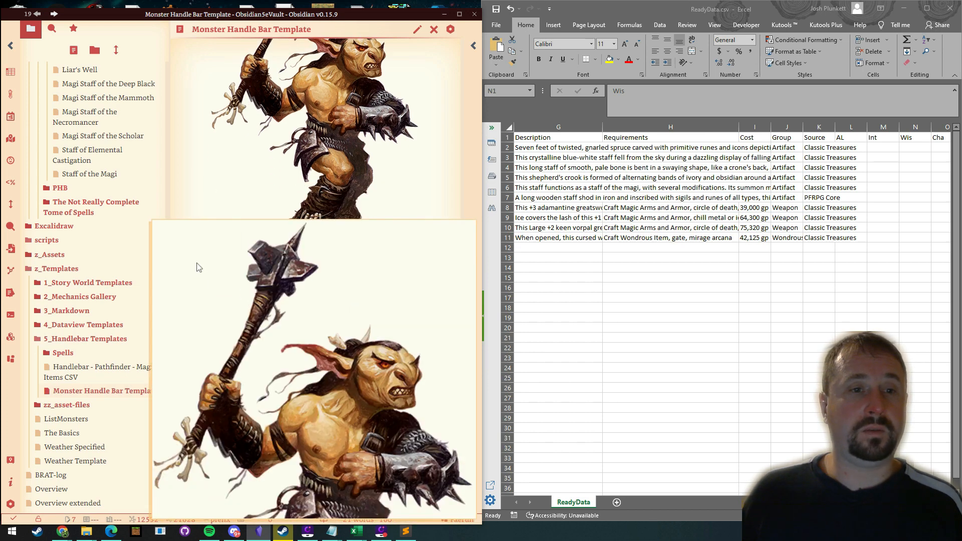
left_click(218, 202)
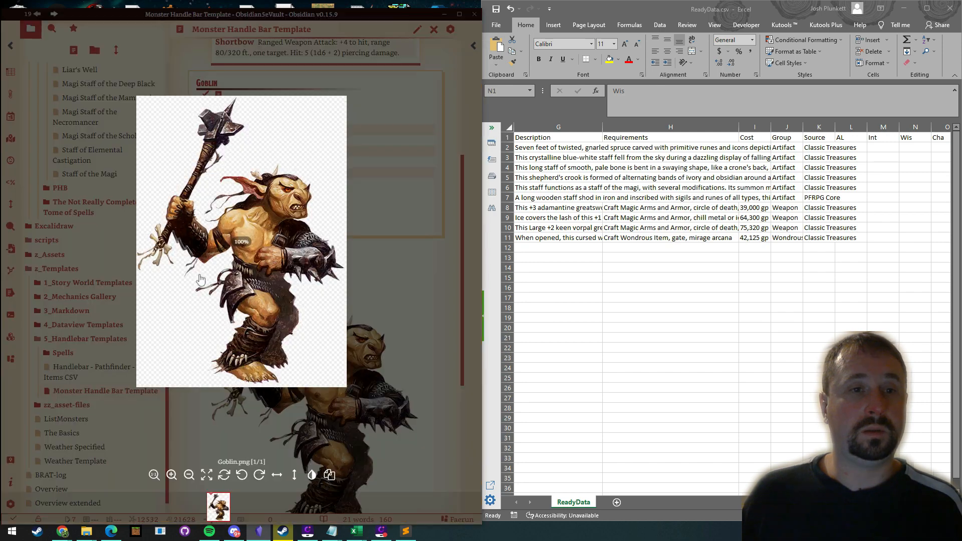
left_click(368, 245)
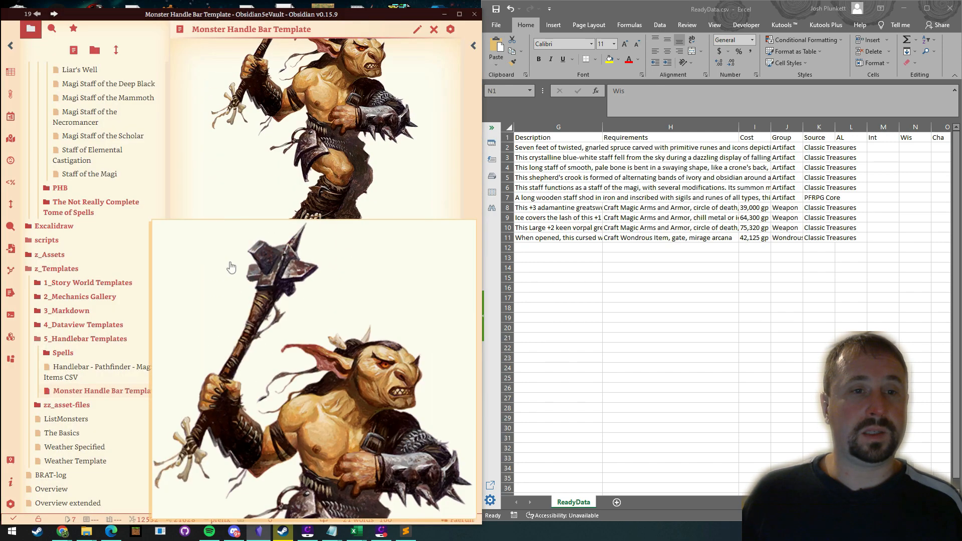
Step: Open the Goblin image from its link and show it in a new window, close that window and return to the template note
left_click(226, 262)
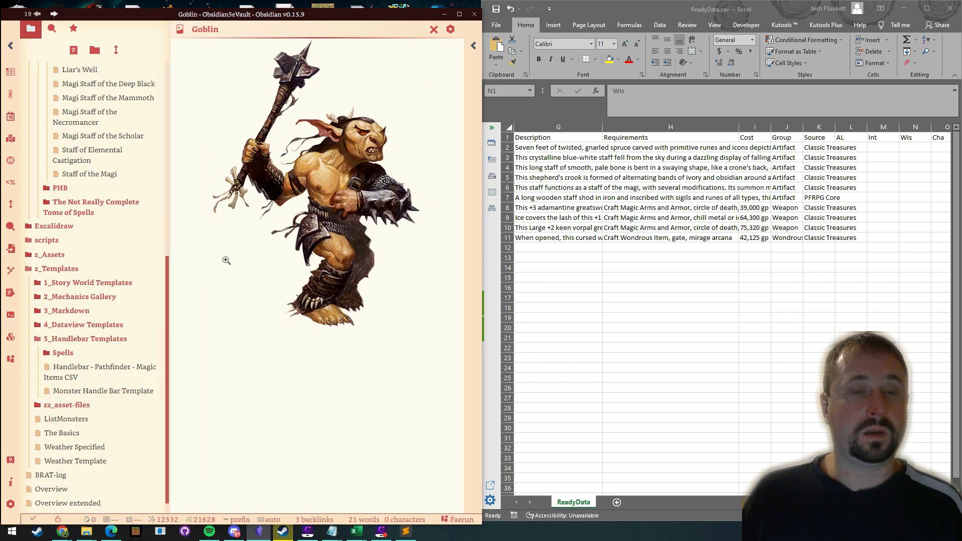
left_click(451, 30)
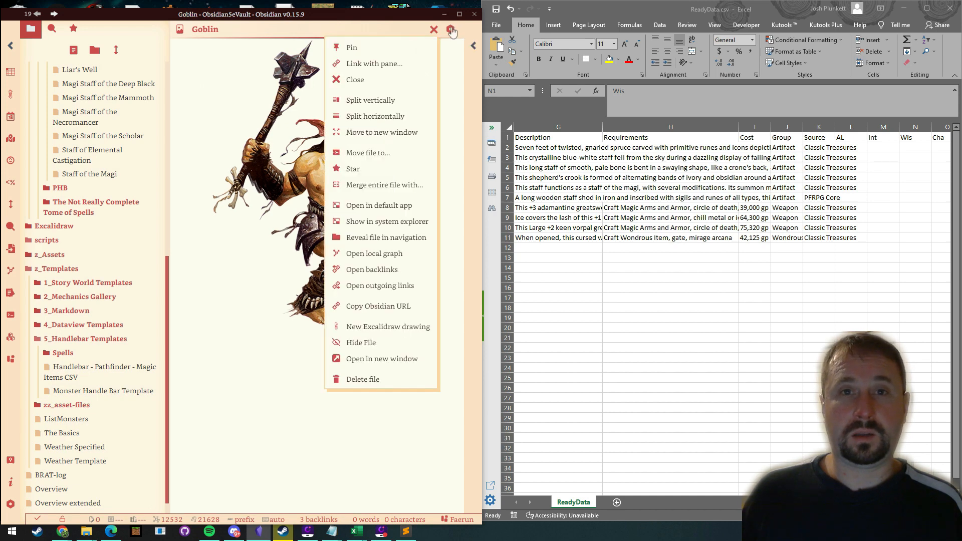
left_click(385, 359)
left_click_drag(369, 116, 387, 140)
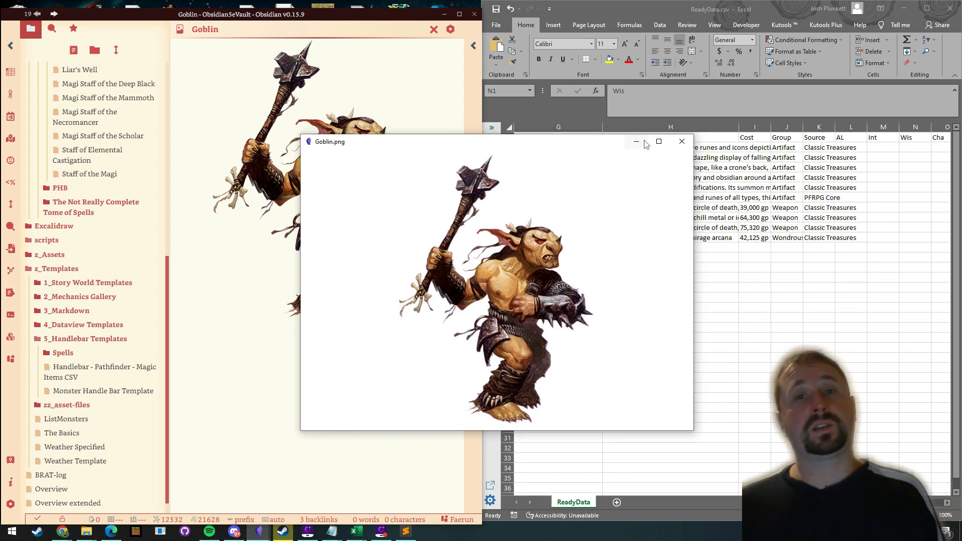
left_click(682, 142)
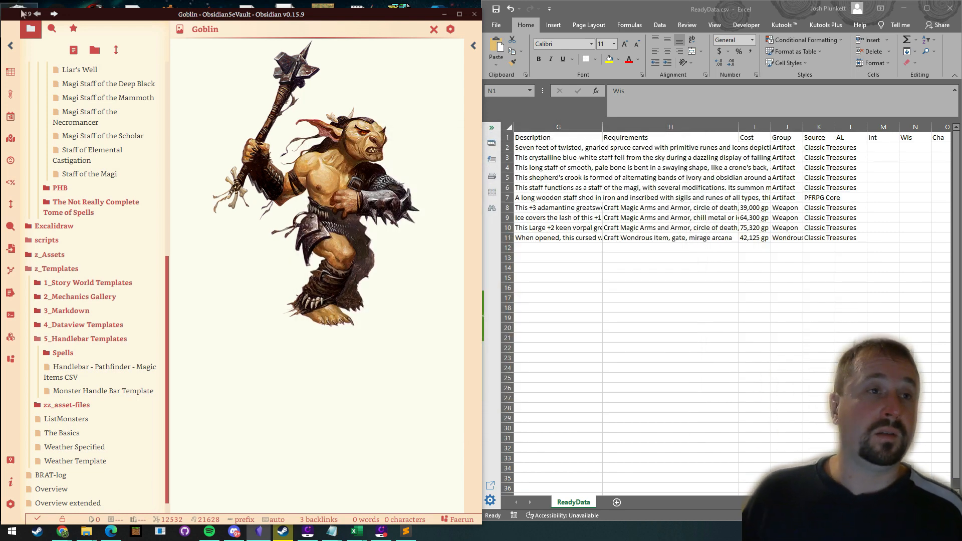
left_click(37, 15)
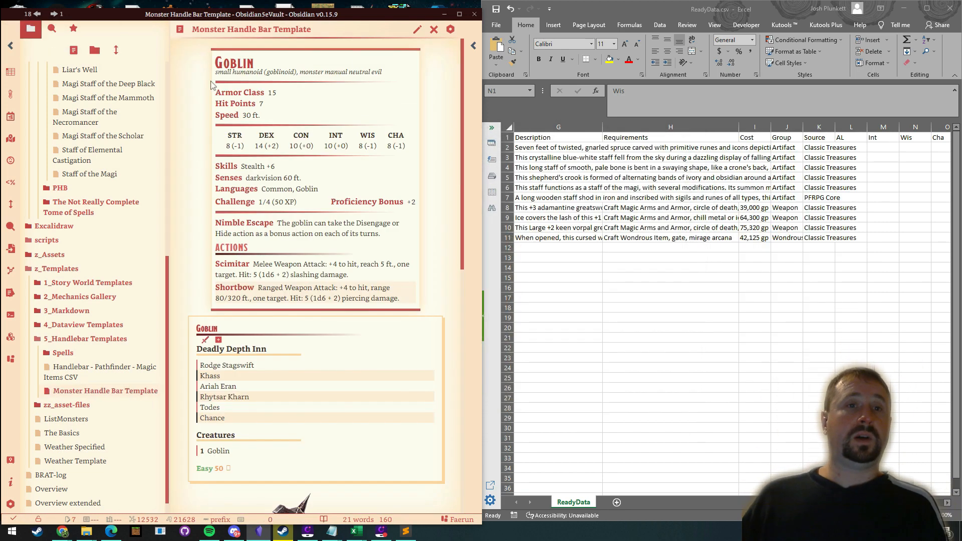
Step: Look over the rendered Goblin template and create a new blank note in the Spells folder under 5_Handlebar Templates
scroll(329, 153, "down", 7)
scroll(318, 226, "down", 3)
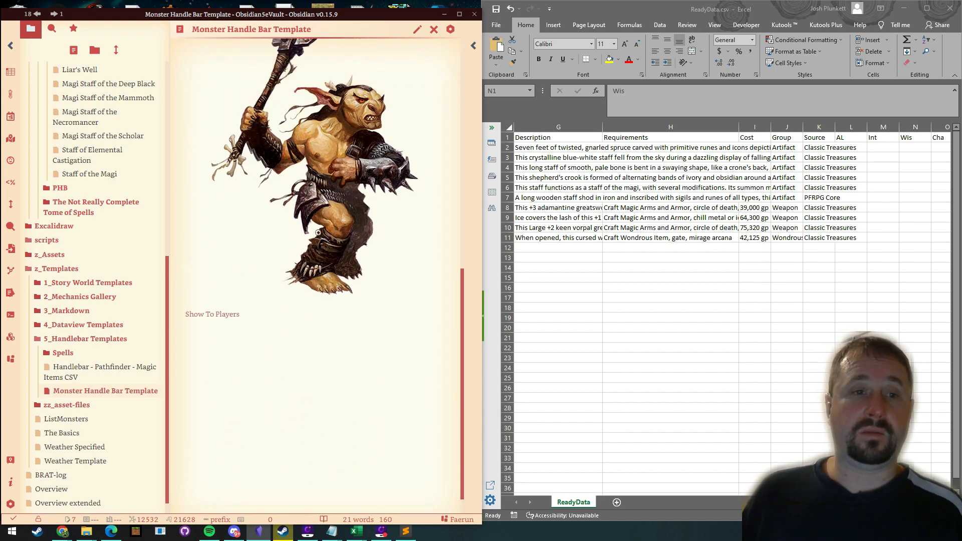
scroll(329, 165, "up", 10)
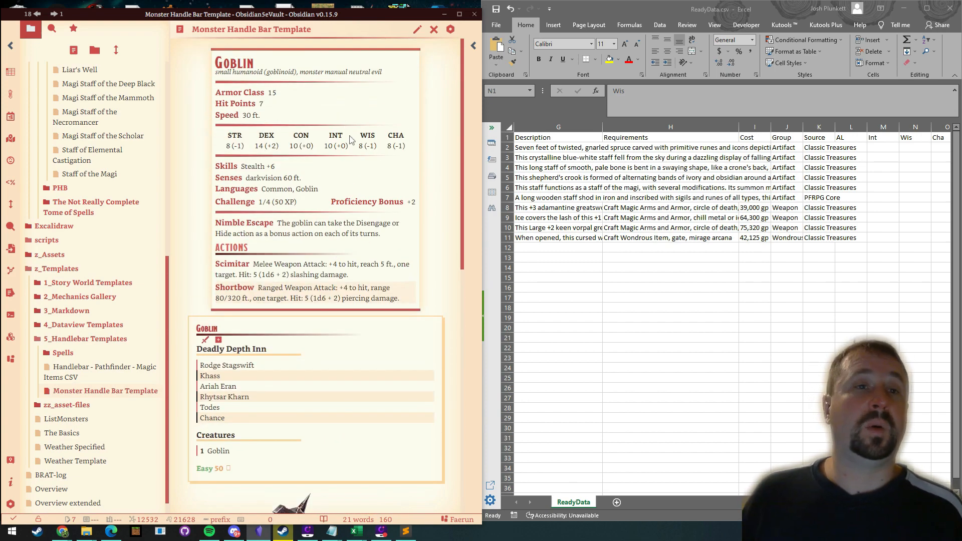
right_click(59, 353)
left_click(80, 126)
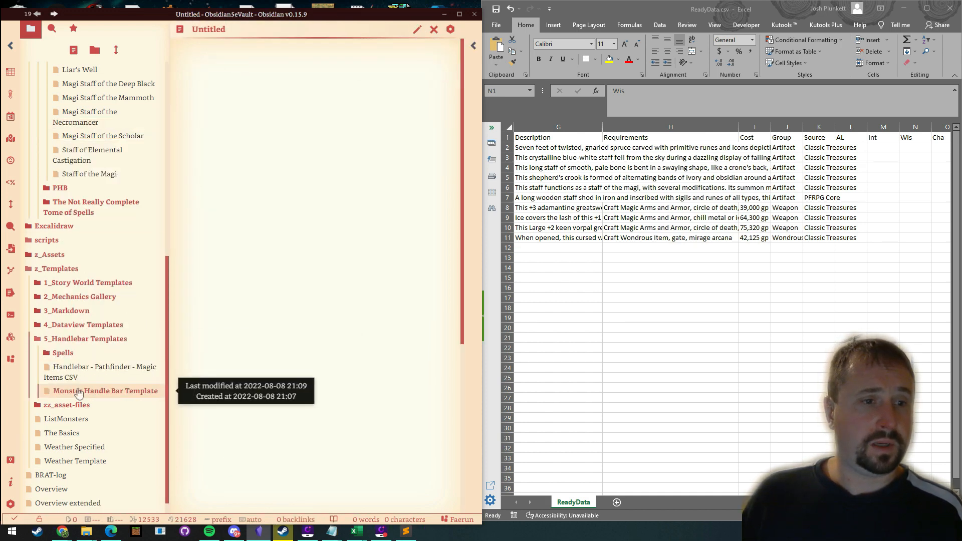
Step: Insert a link to Monster Handle Bar Template in the blank note and render it in reading view
left_click(418, 32)
type("[[Monster")
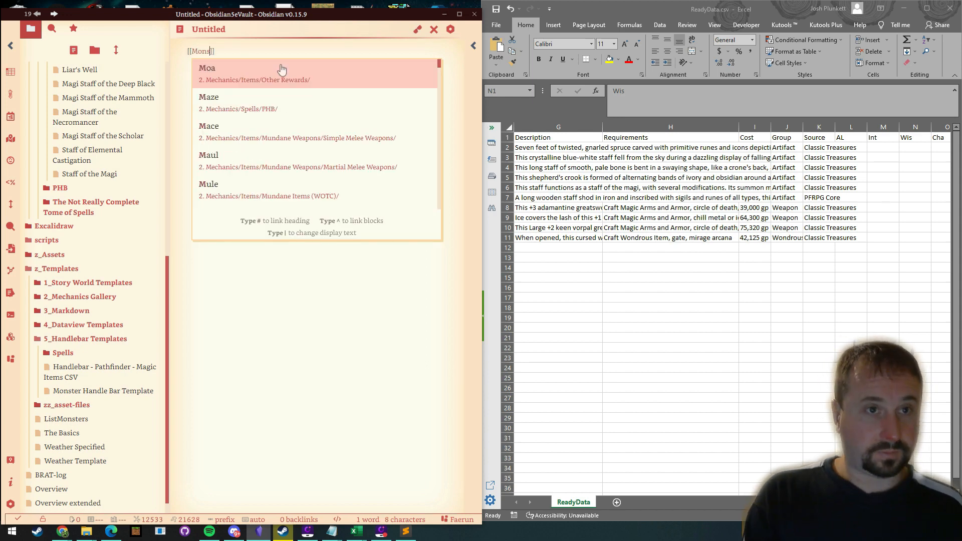
key("Down")
key("Down")
key("Down")
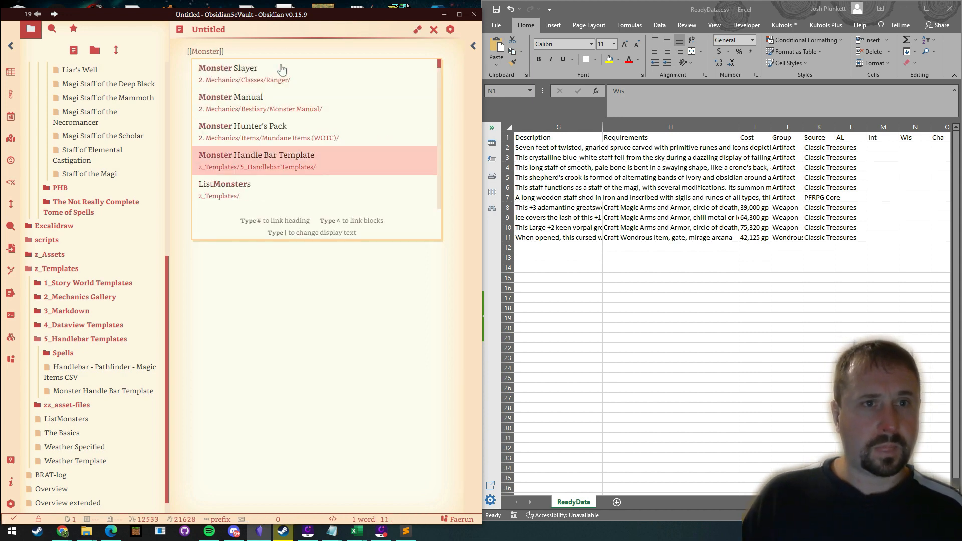
key("Return")
left_click(418, 30)
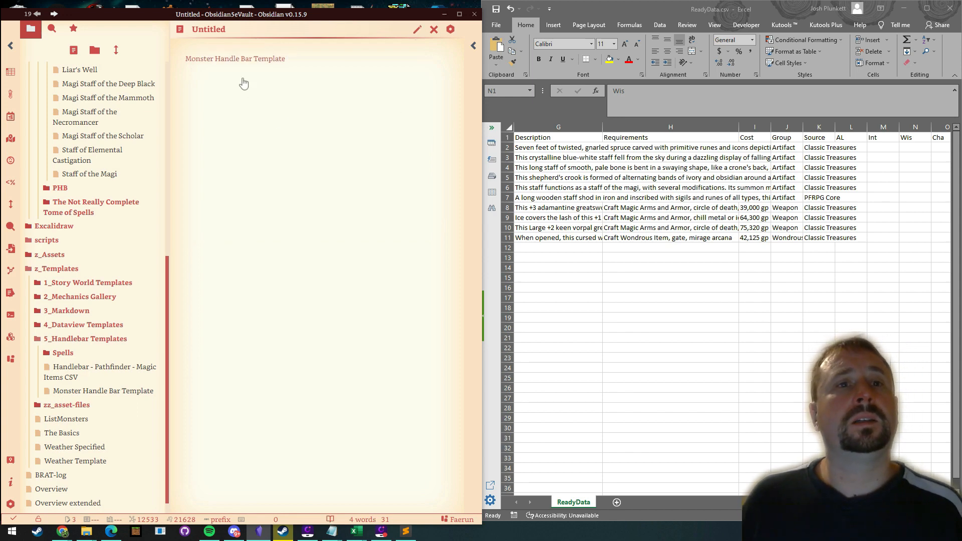
Step: Preview the linked Monster Handle Bar Template in a popup and look through its statblock, encounter and image
mouse_move(227, 63)
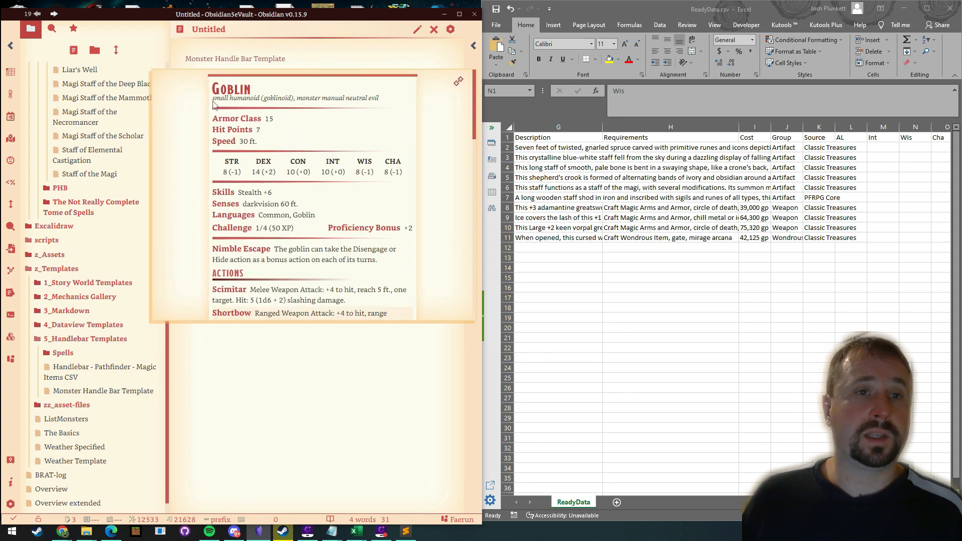
scroll(466, 100, "down", 10)
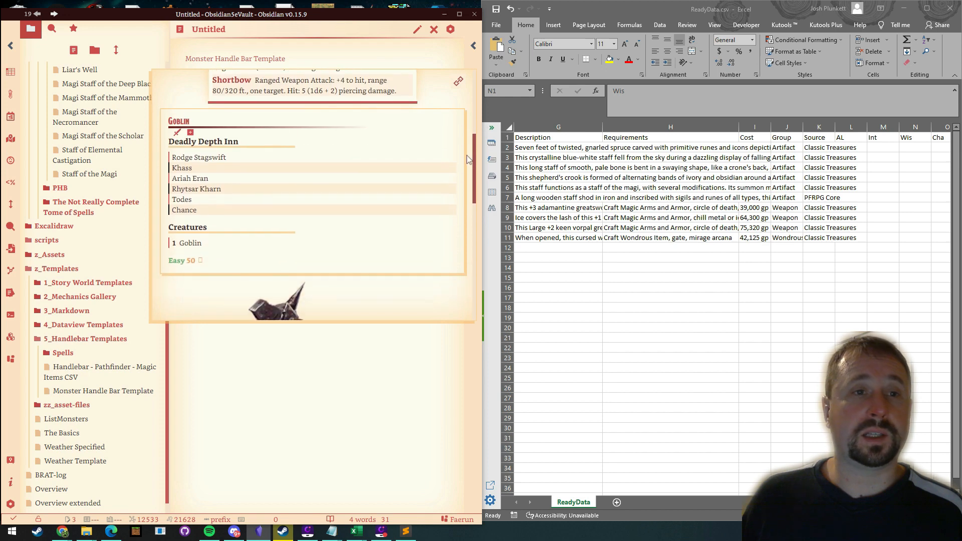
scroll(351, 196, "down", 10)
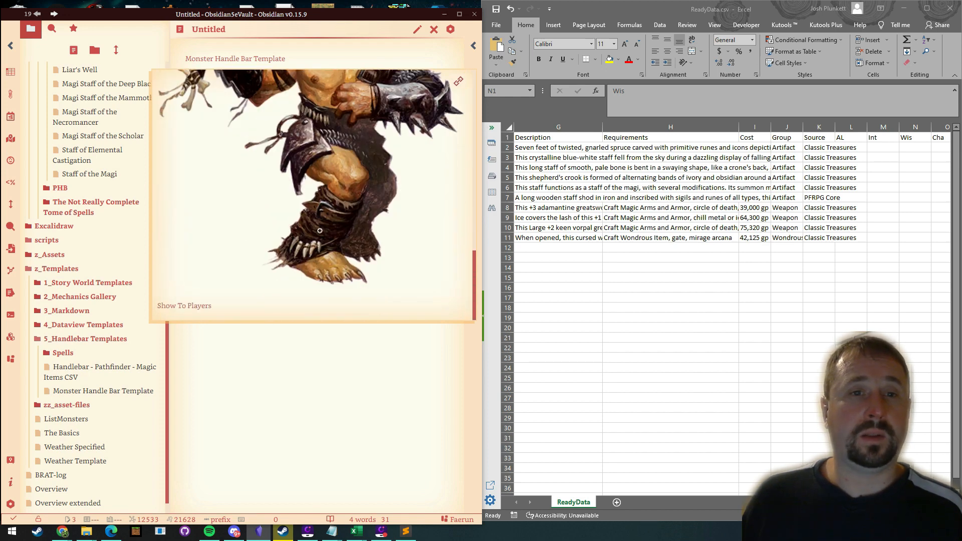
scroll(290, 268, "up", 15)
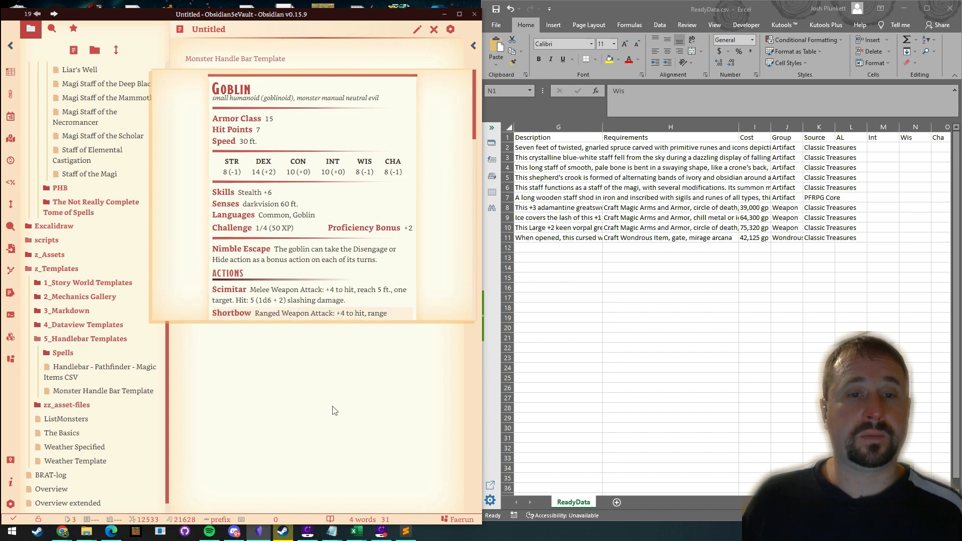
Step: Go back to the Monster Handle Bar Template note and review it from the statblock to the Show To Players link
left_click(38, 14)
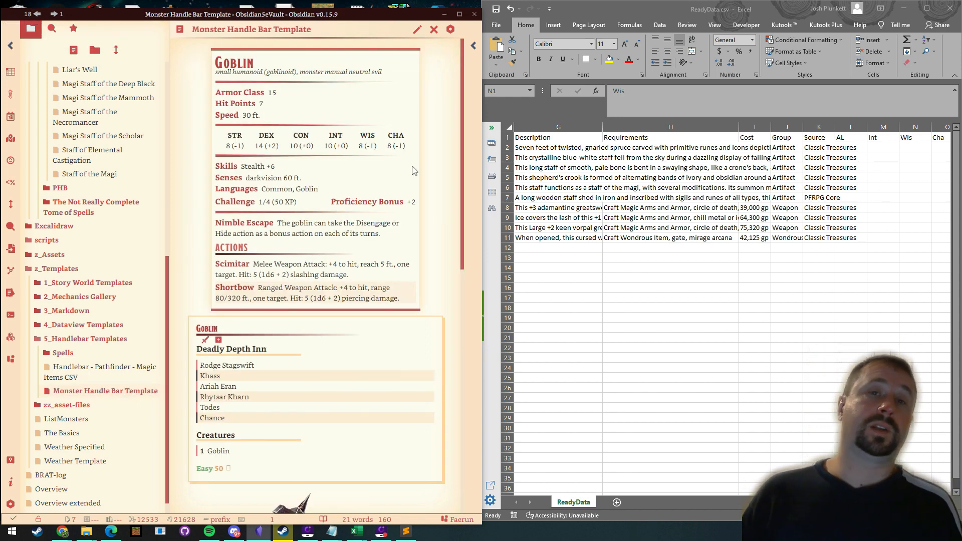
scroll(447, 134, "down", 10)
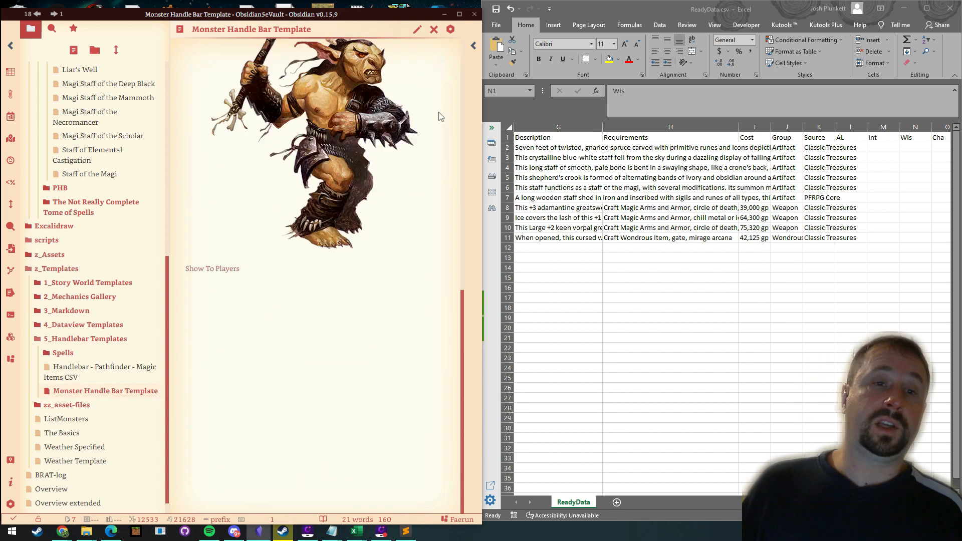
scroll(439, 127, "up", 10)
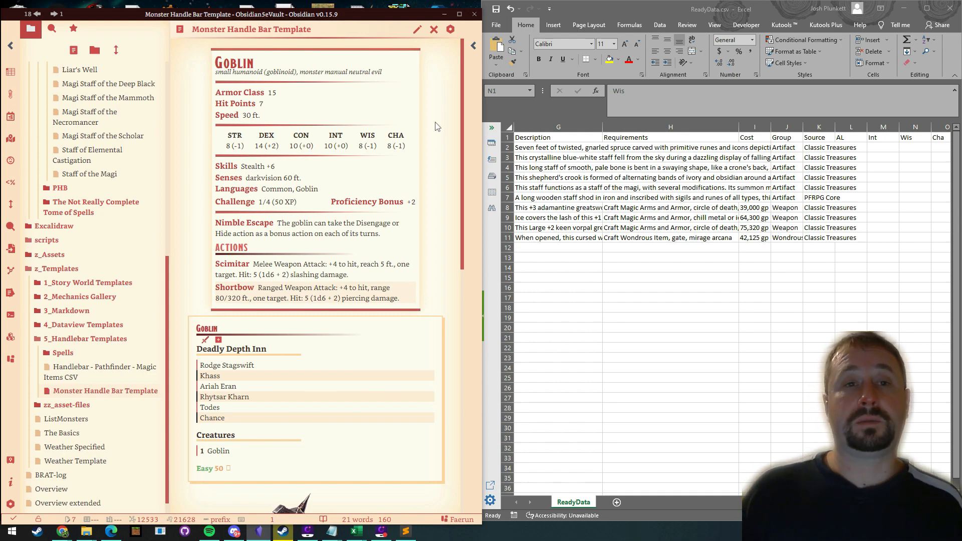
scroll(435, 127, "down", 8)
scroll(431, 165, "up", 8)
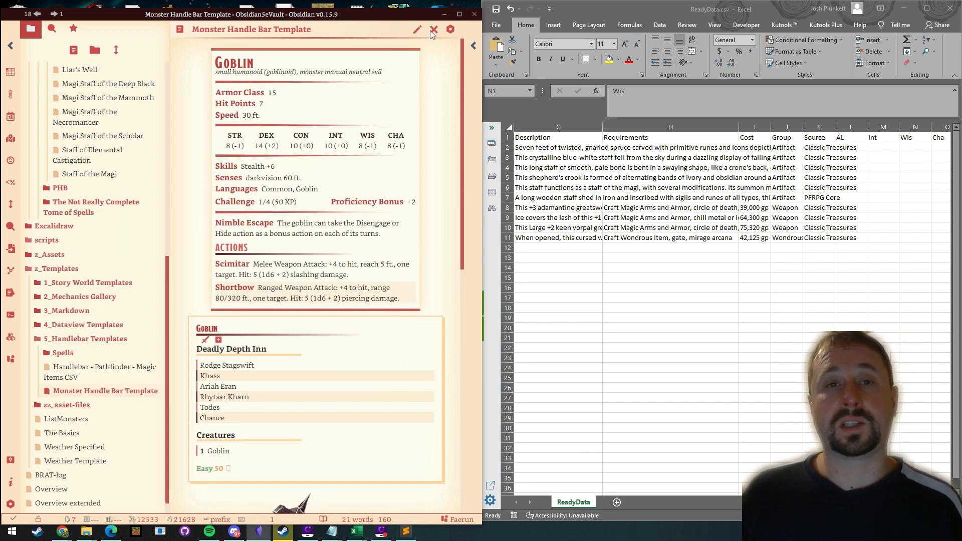
Step: Maximize the Obsidian window and open the Handlebar - Pathfinder - Magic Items CSV template for editing
left_click_drag(385, 16, 421, 80)
double_click(421, 76)
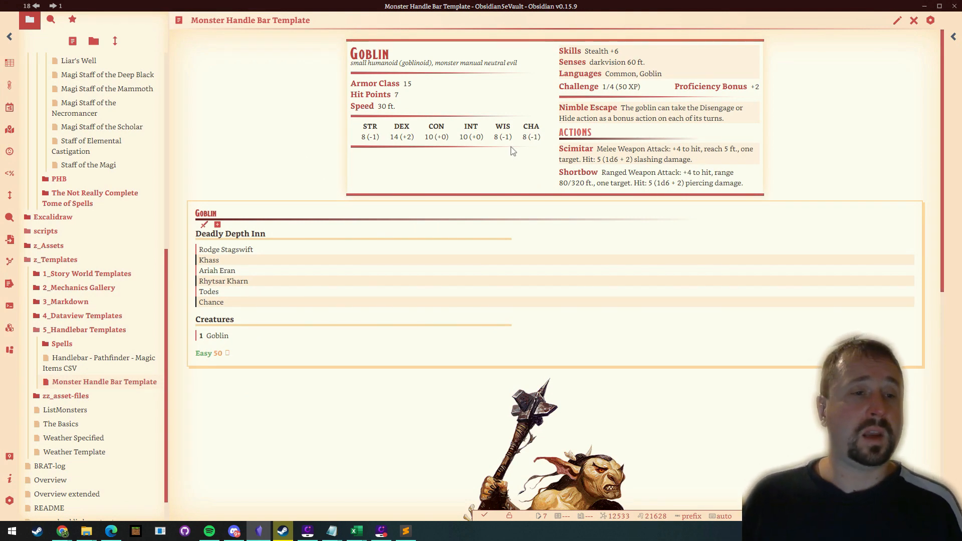
left_click(115, 362)
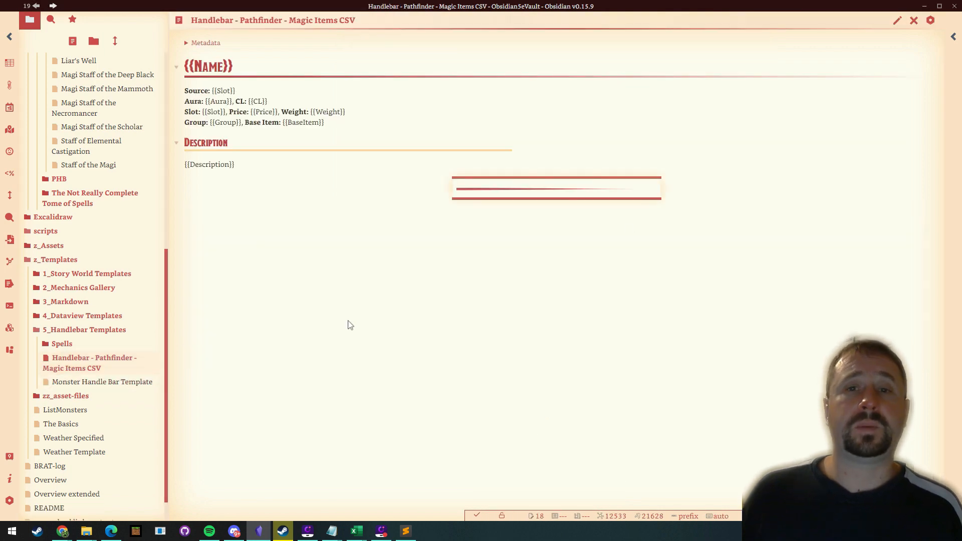
left_click(898, 20)
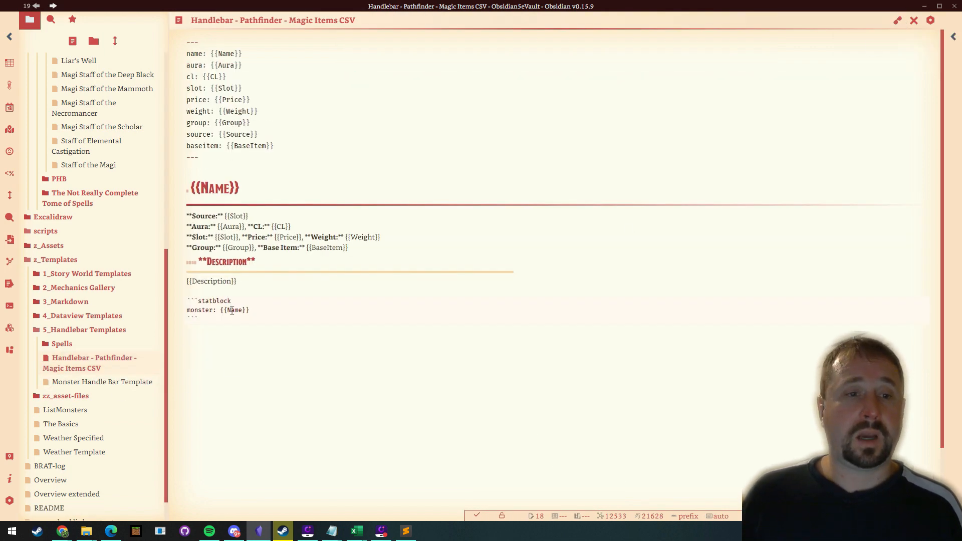
Step: Delete the statblock code block and the blank lines below {{Description}} in the magic items template
left_click_drag(196, 305, 181, 302)
key("BackSpace")
key("BackSpace")
key("BackSpace")
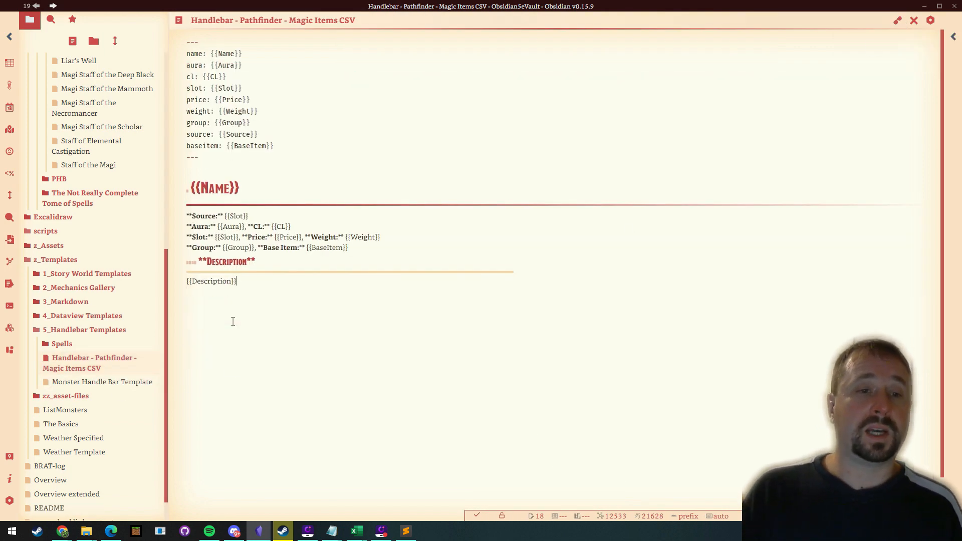
left_click(397, 412)
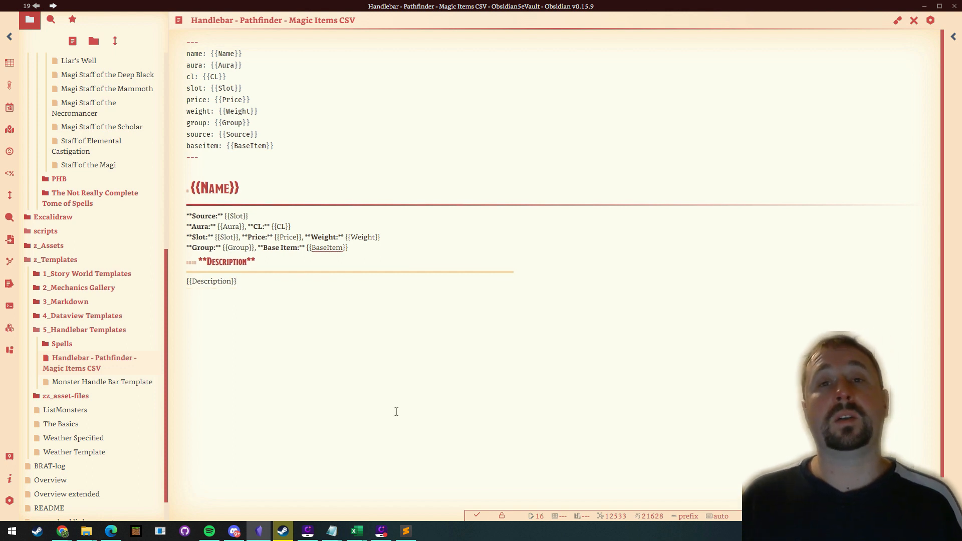